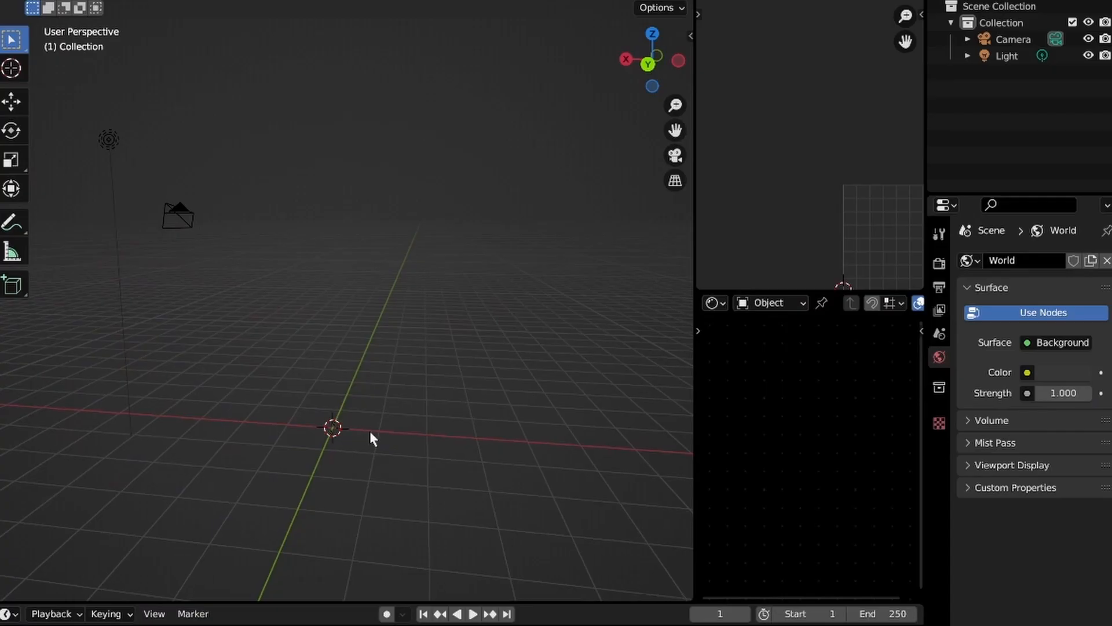
Add COKE REFERENCE.jpg from the Desktop folder to the scene as a reference image
key("shift+a")
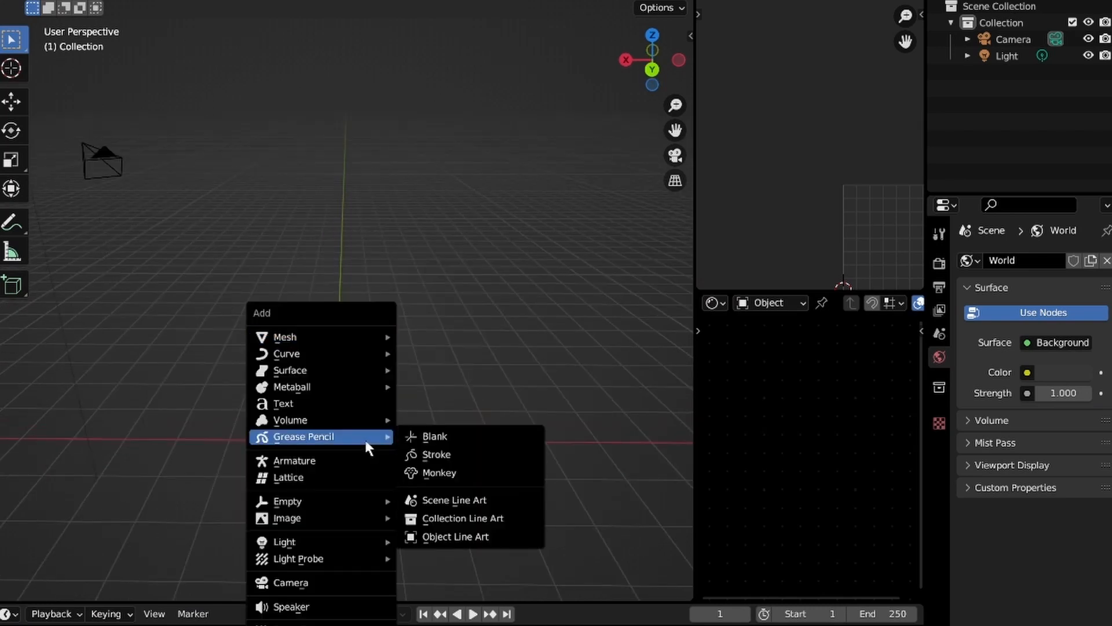
mouse_move(325, 334)
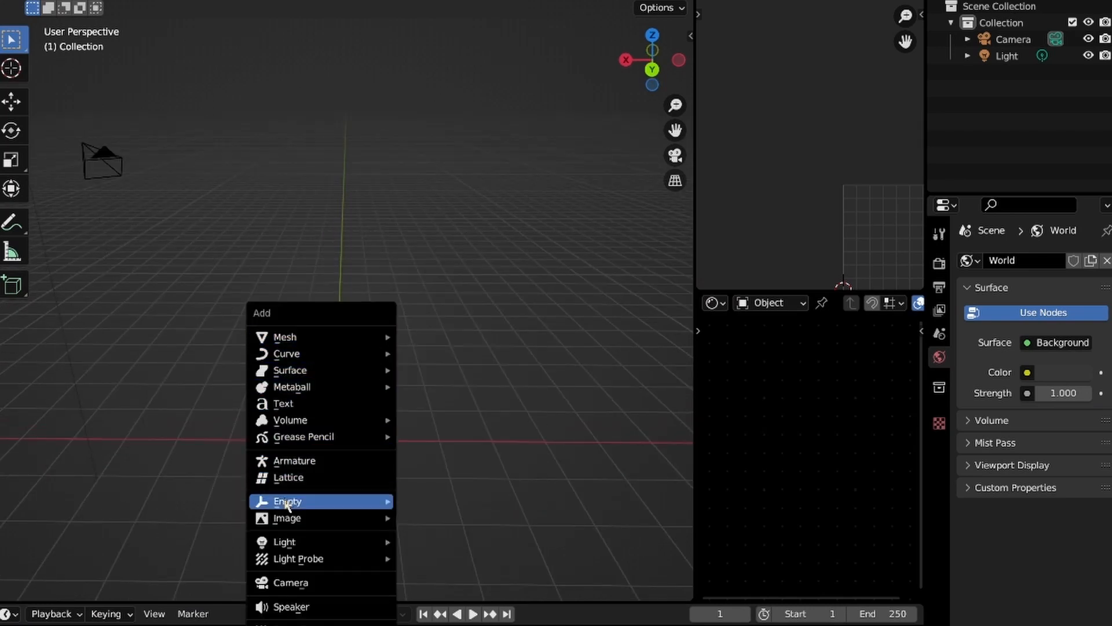
mouse_move(290, 521)
left_click(451, 519)
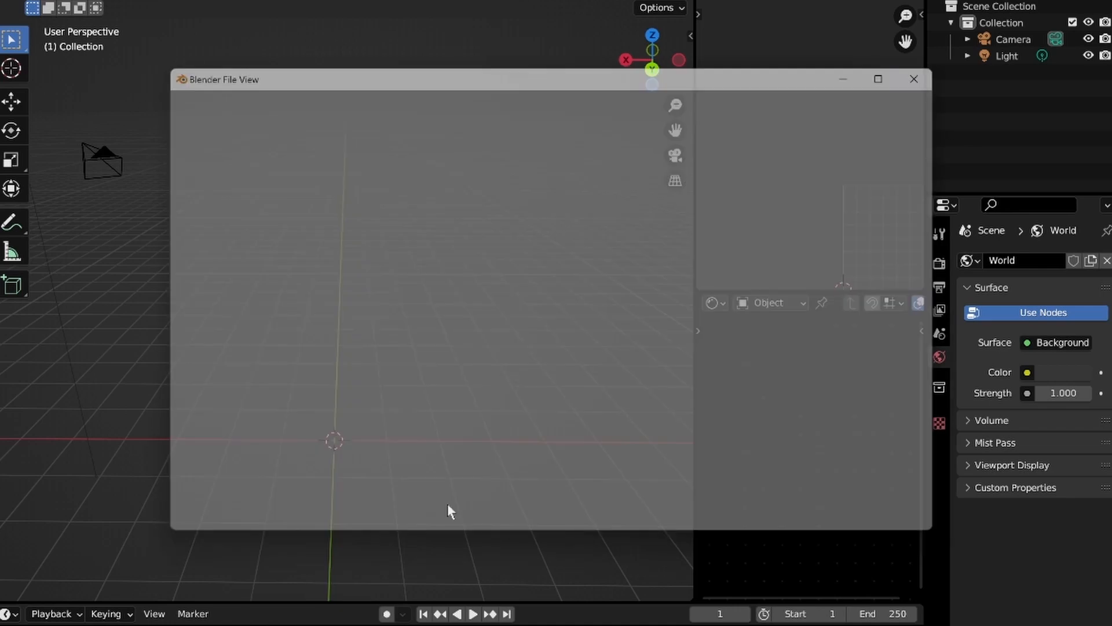
left_click(227, 440)
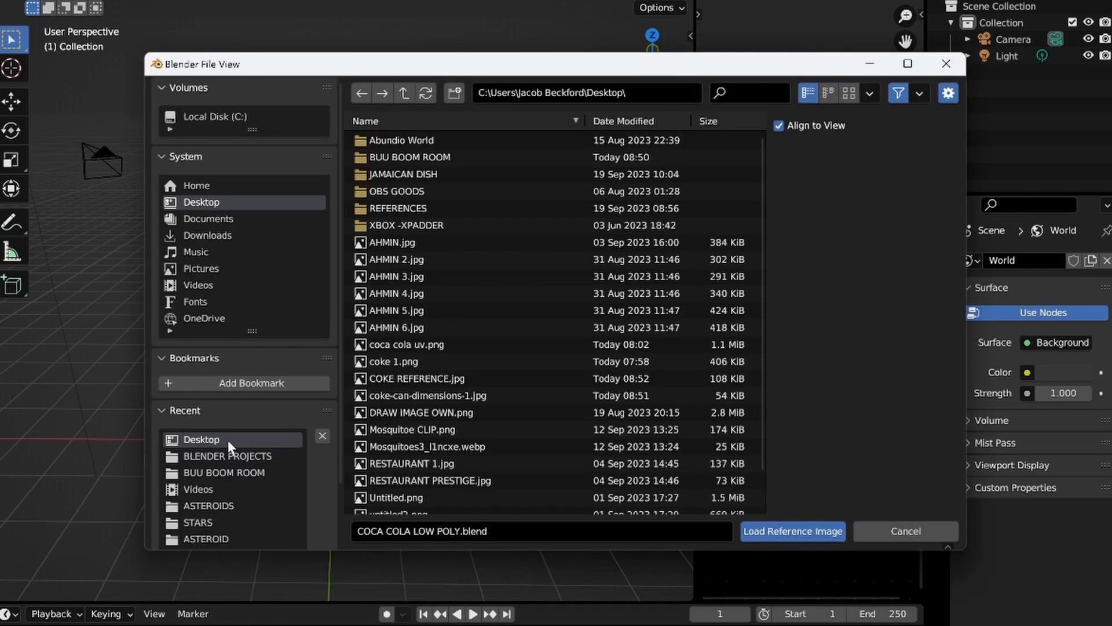
scroll(479, 390, "down", 2)
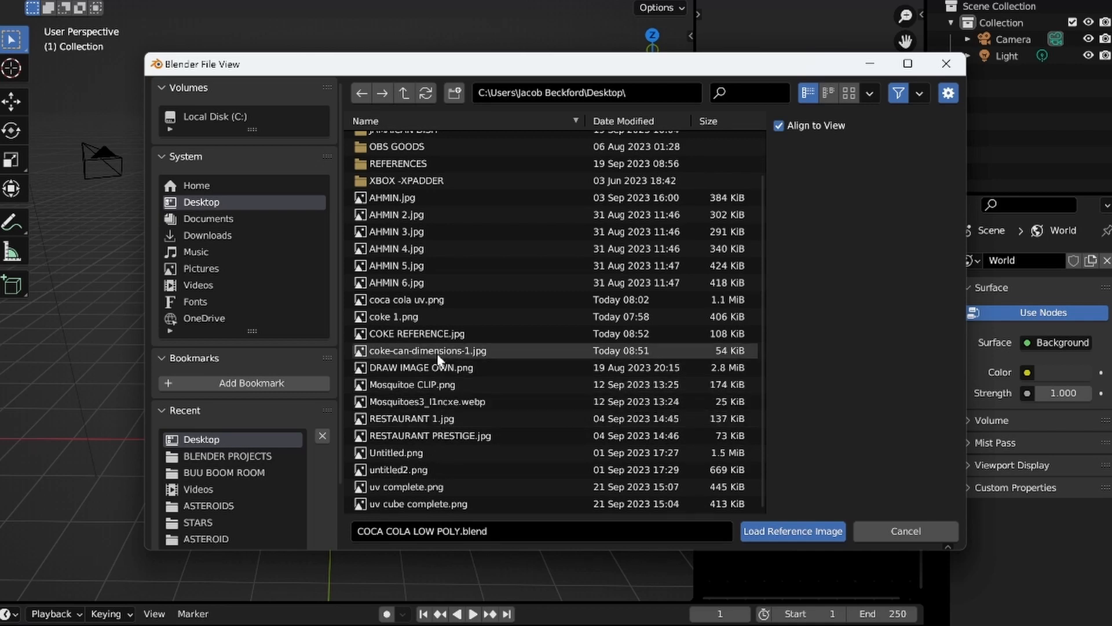
left_click(435, 333)
left_click(762, 531)
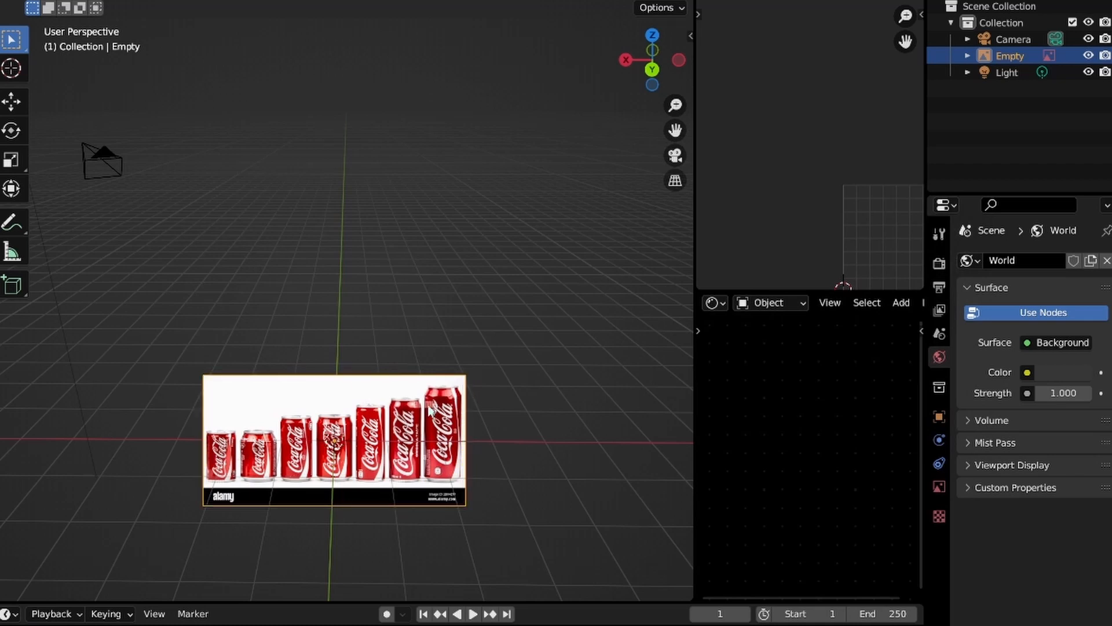
Clear the reference image's rotation and location, and rotate it 90° about X and 180° about Z
key("alt+r")
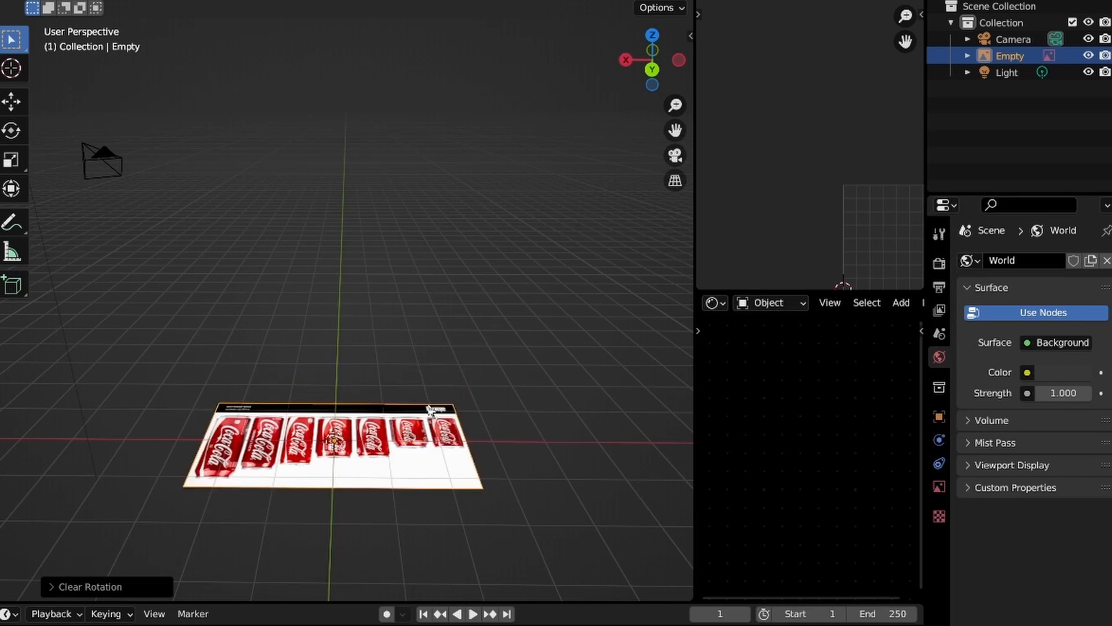
key("alt+g")
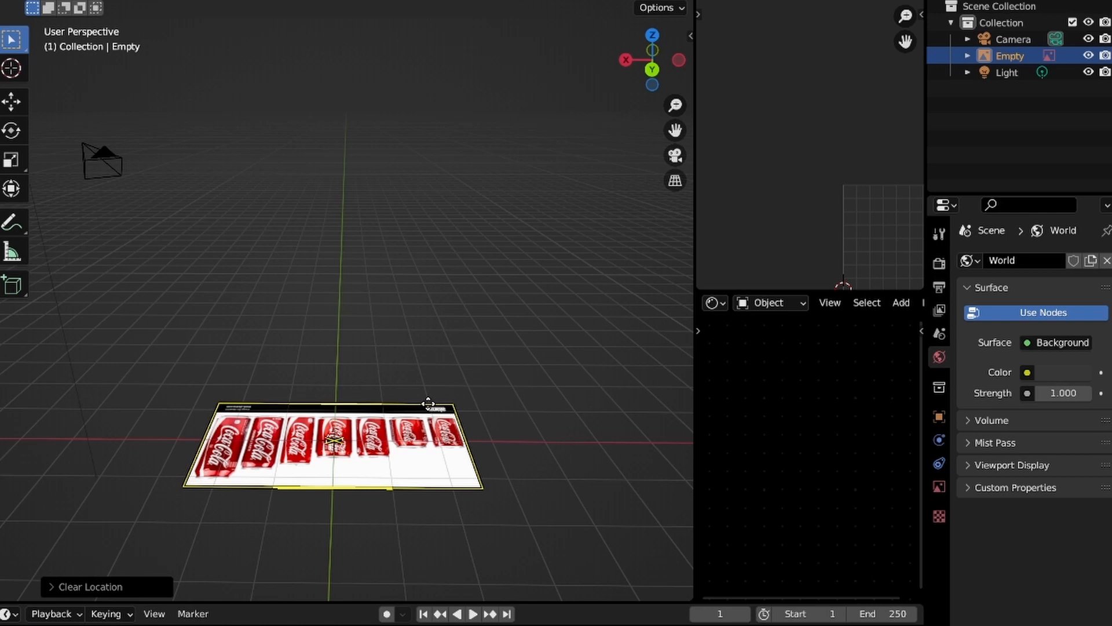
type("rx")
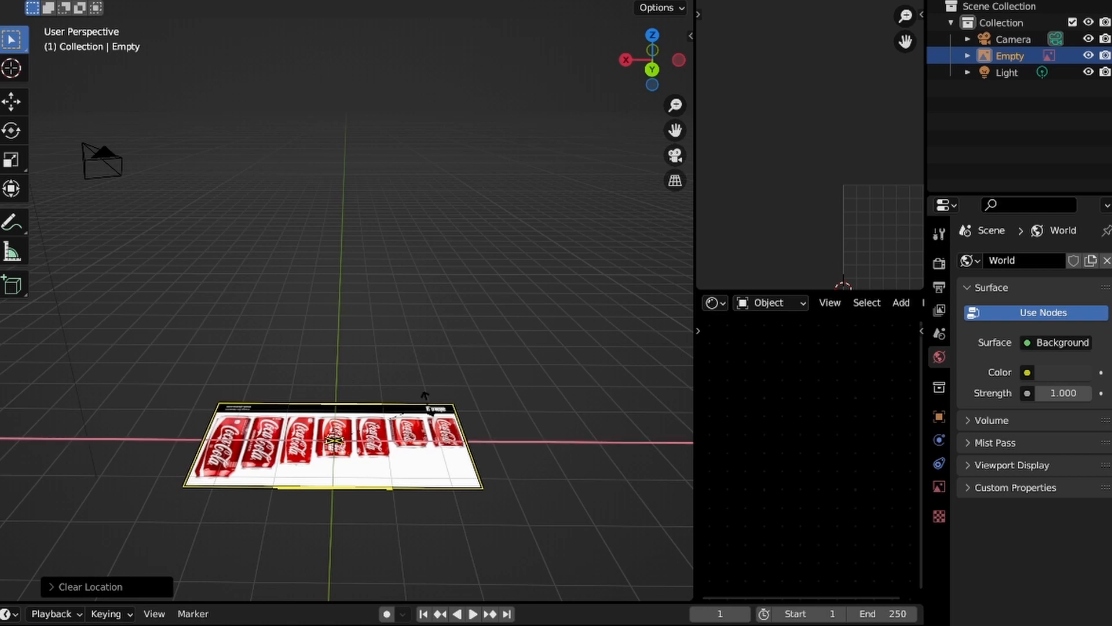
type("90")
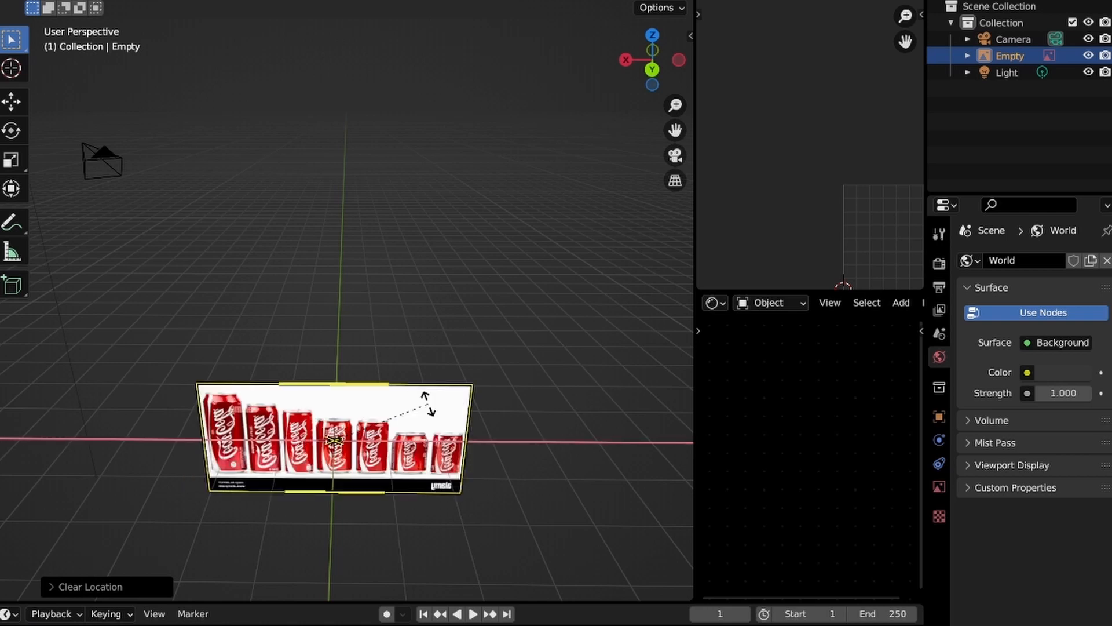
key("Return")
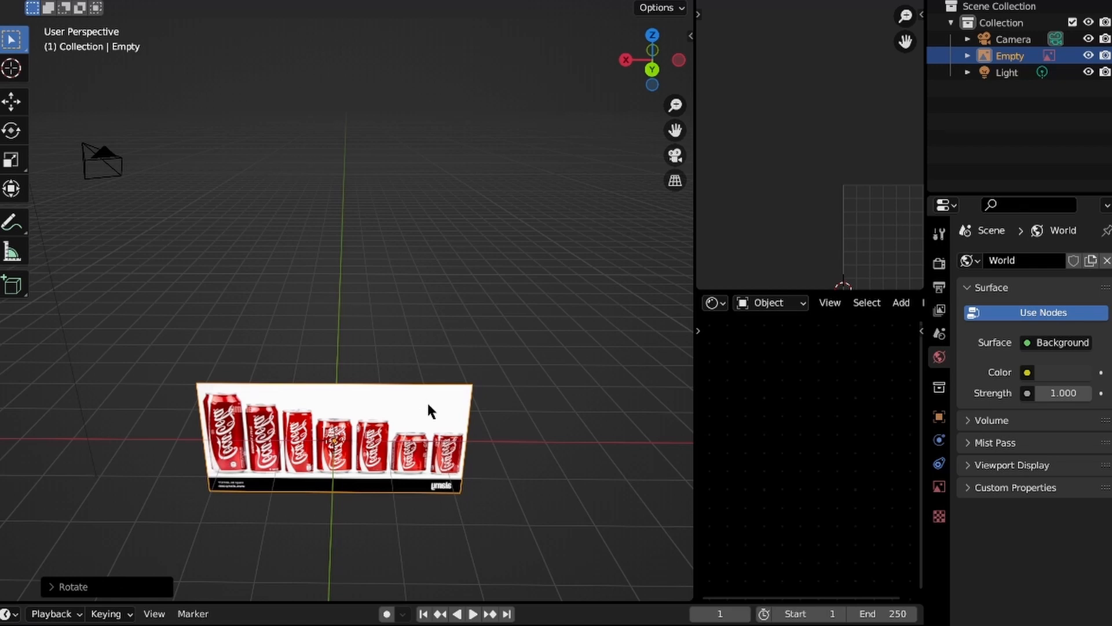
type("rz180")
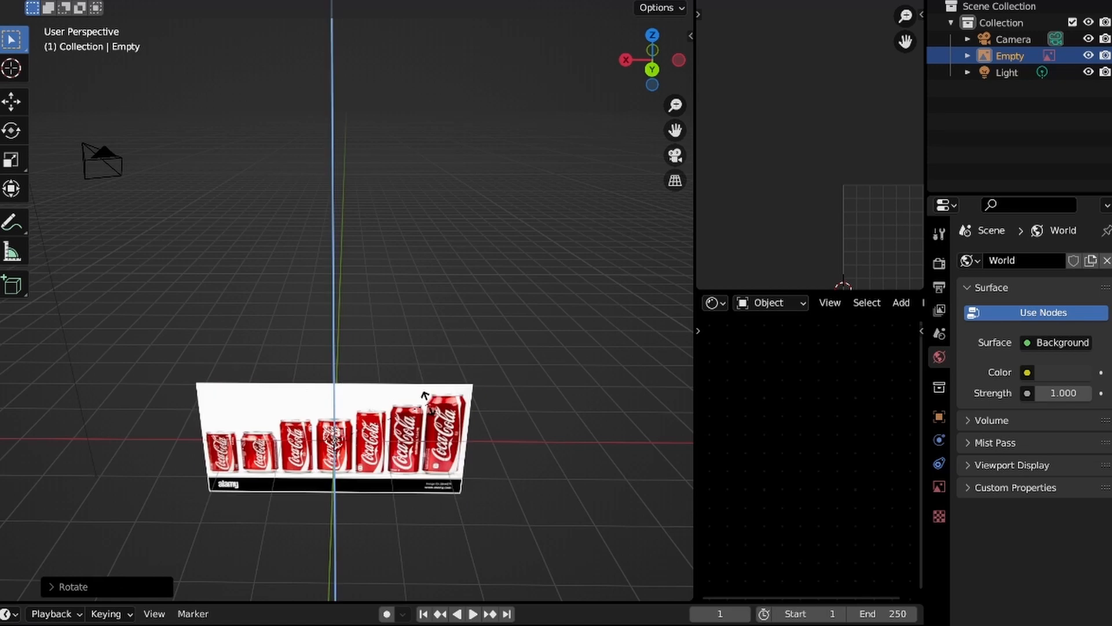
key("Return")
Raise the reference image along Z so its bottom black strip lies at the ground line
key("g")
key("z")
key("Return")
Switch to front view and rotate the reference image 180° about Z so its lettering reads correctly
key("KP_1")
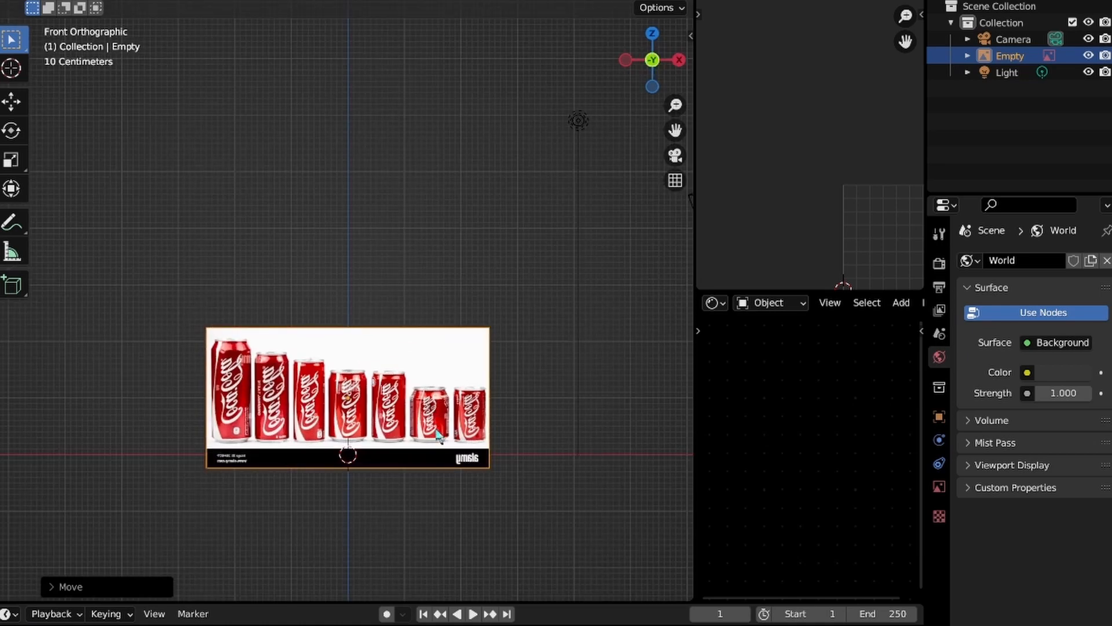
key("g")
type("z")
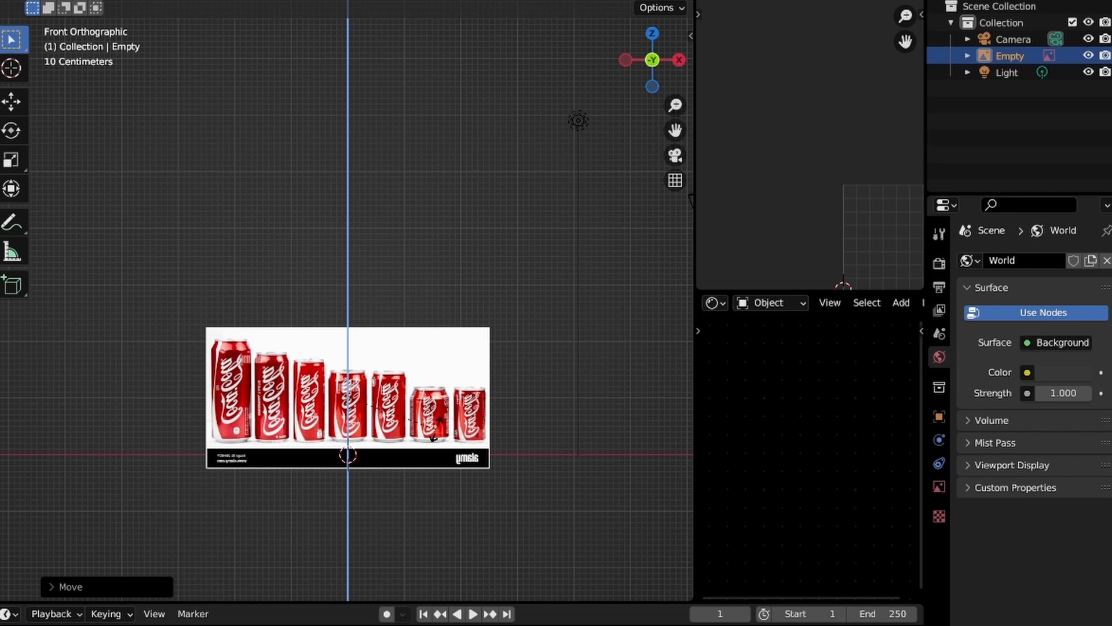
type("180")
key("Return")
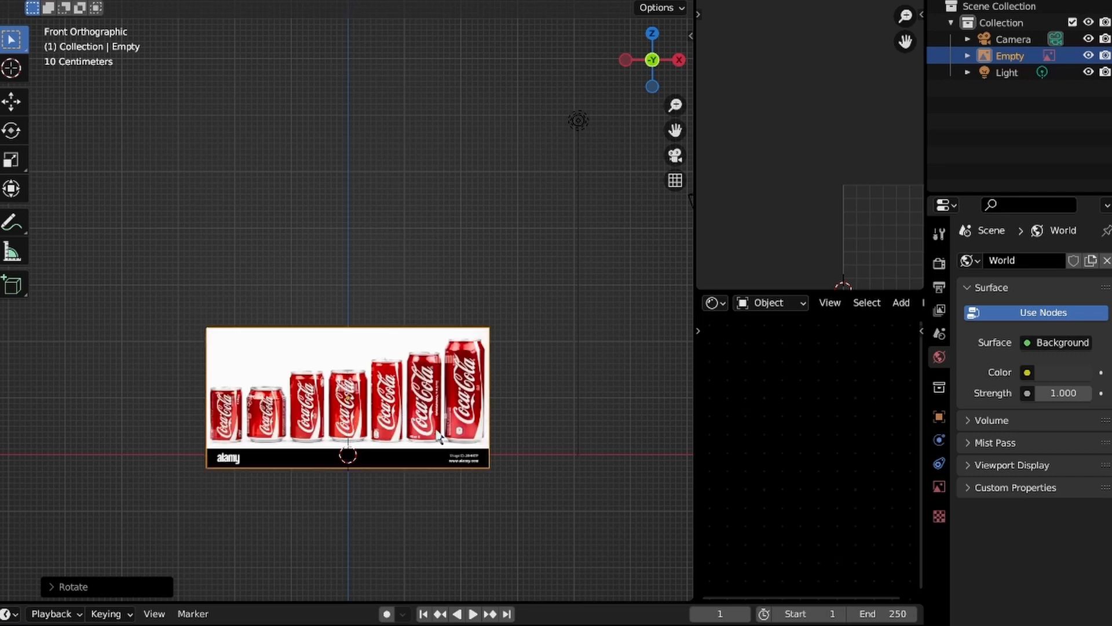
Scale up the reference image until it is wider than the distance between the camera and the origin on both sides
scroll(433, 438, "up", 1)
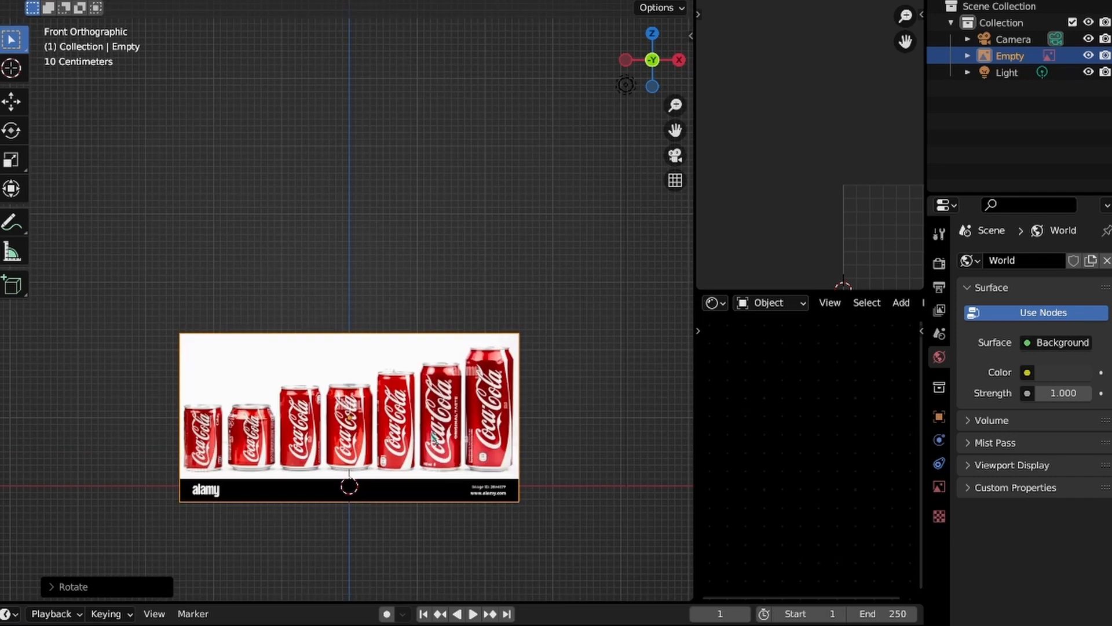
key("s")
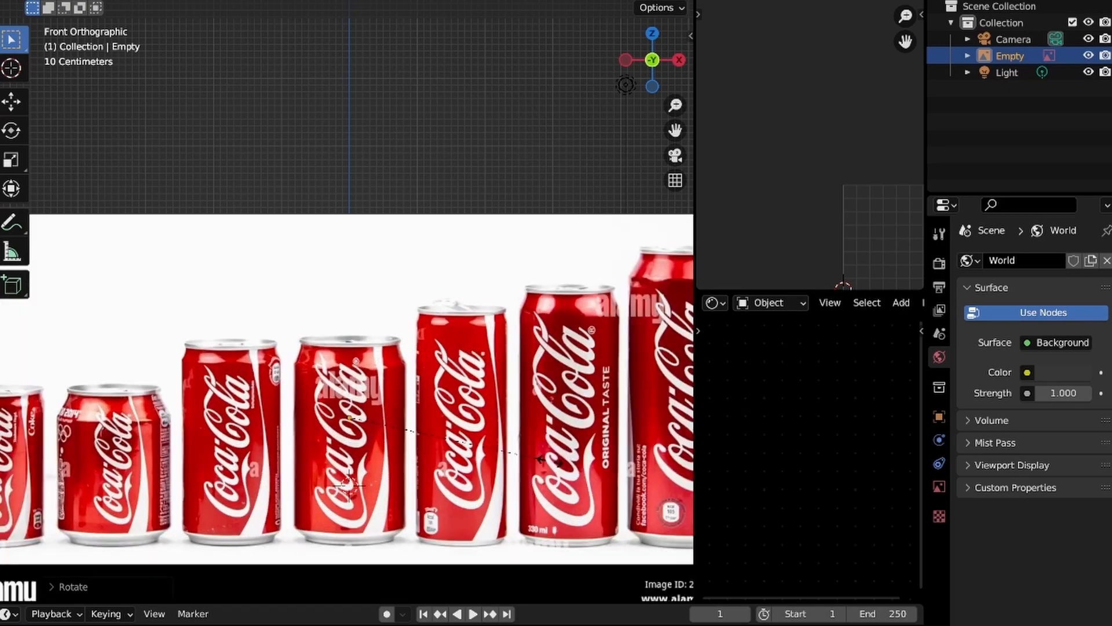
left_click(562, 466)
scroll(562, 464, "down", 4)
scroll(511, 457, "down", 3)
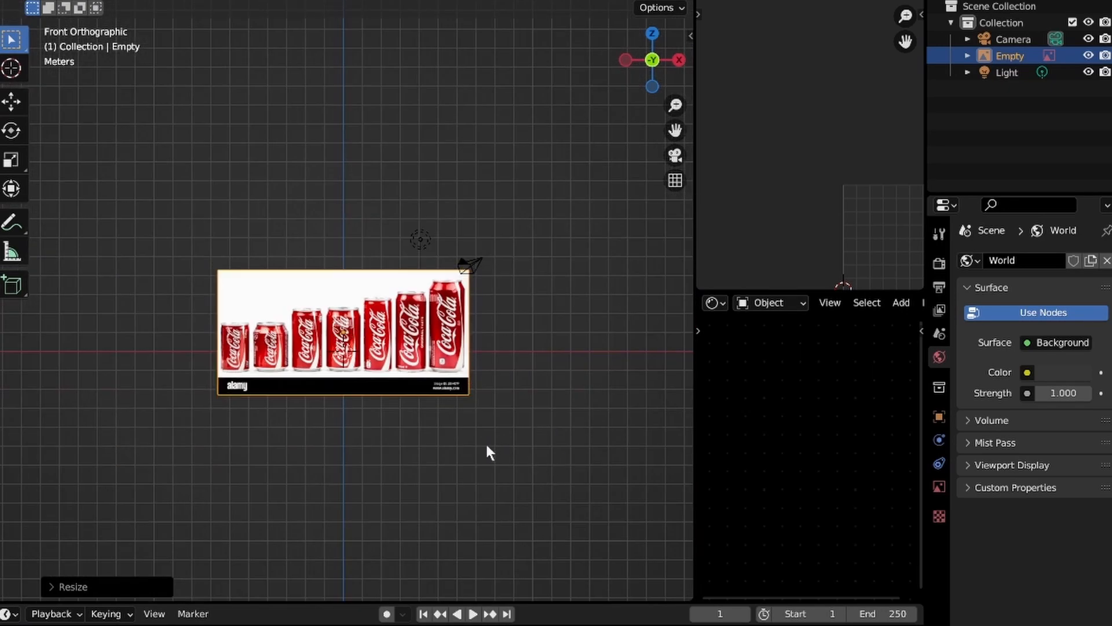
key("s")
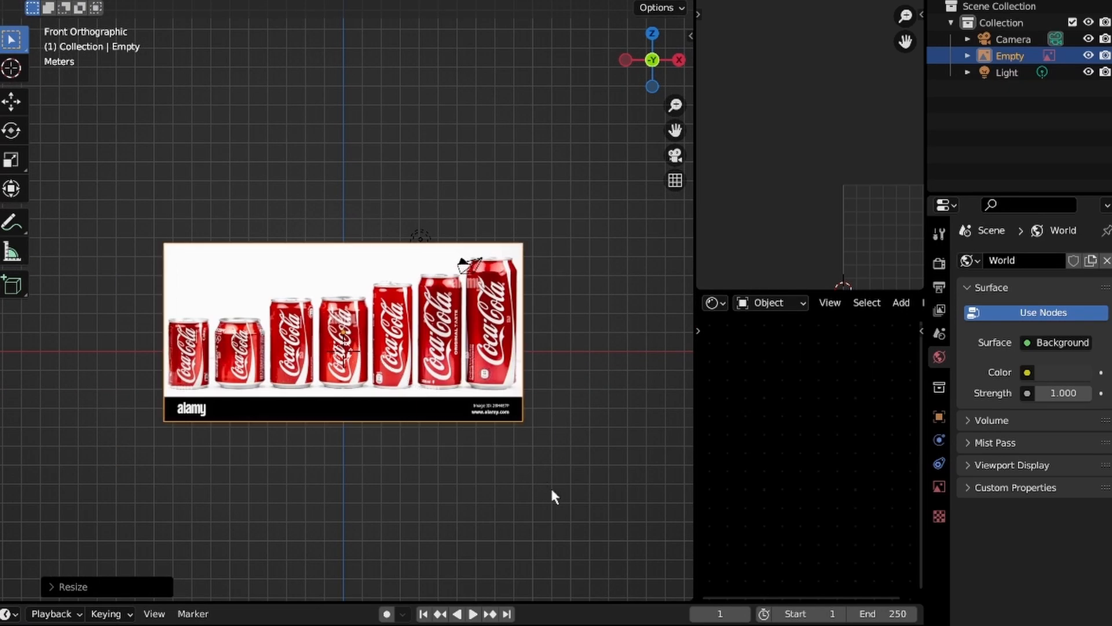
Move the reference image up along Z so the bottoms of the cans sit near the X axis
key("g")
key("z")
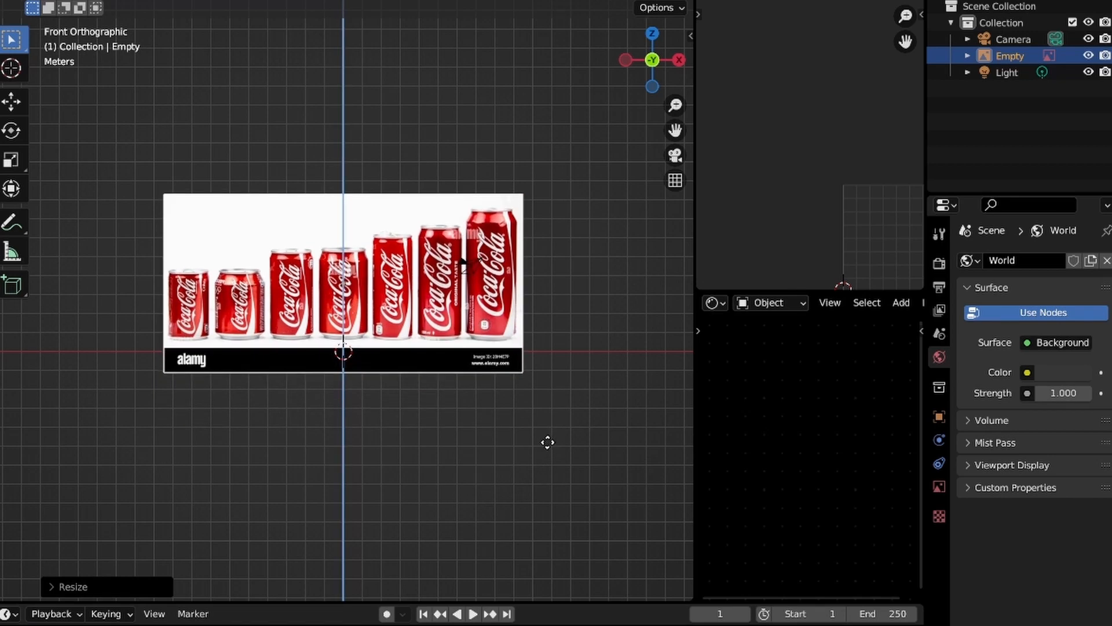
left_click(541, 450)
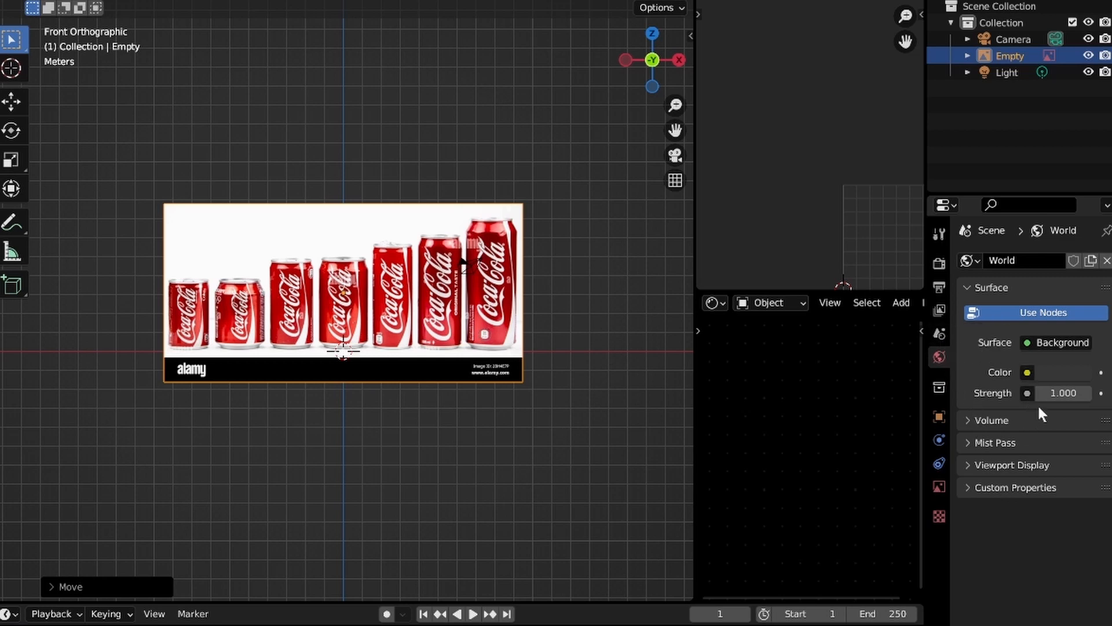
Enable opacity for the reference image and lower it to about 0.195
left_click(939, 487)
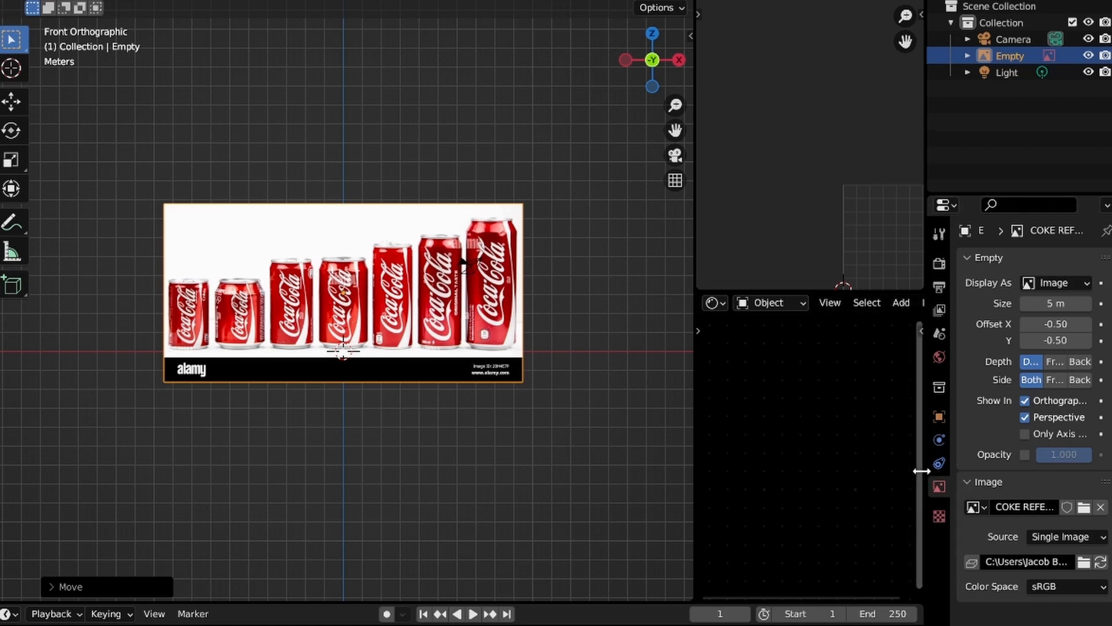
left_click_drag(924, 470, 875, 475)
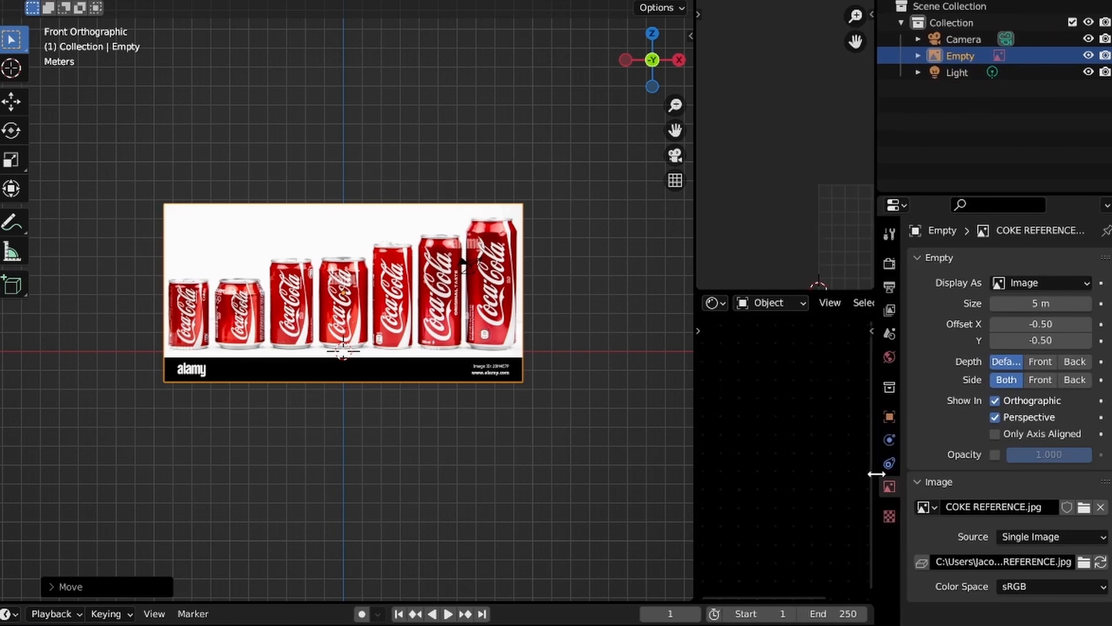
left_click(995, 454)
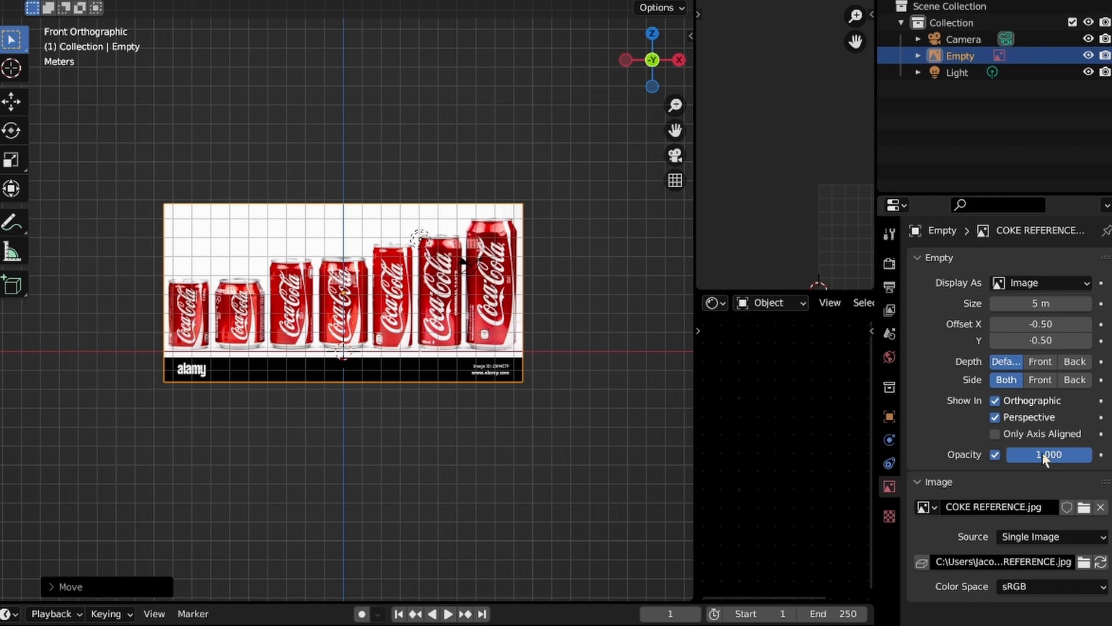
left_click_drag(1086, 454, 1022, 454)
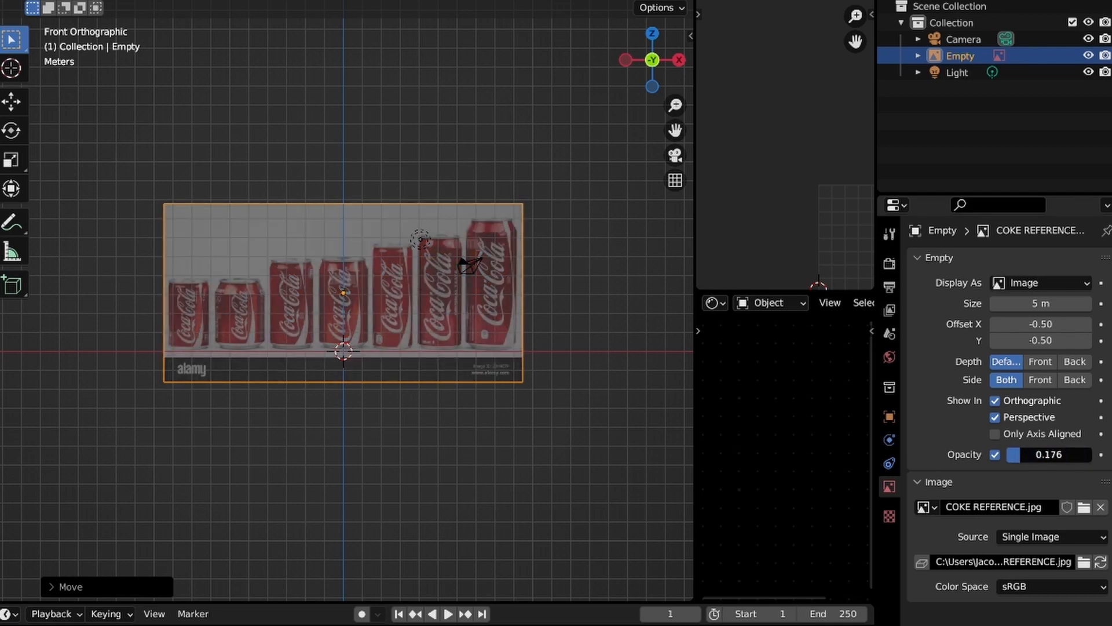
Show the selectability toggles in the outliner and make the reference image unselectable
scroll(550, 331, "up", 4)
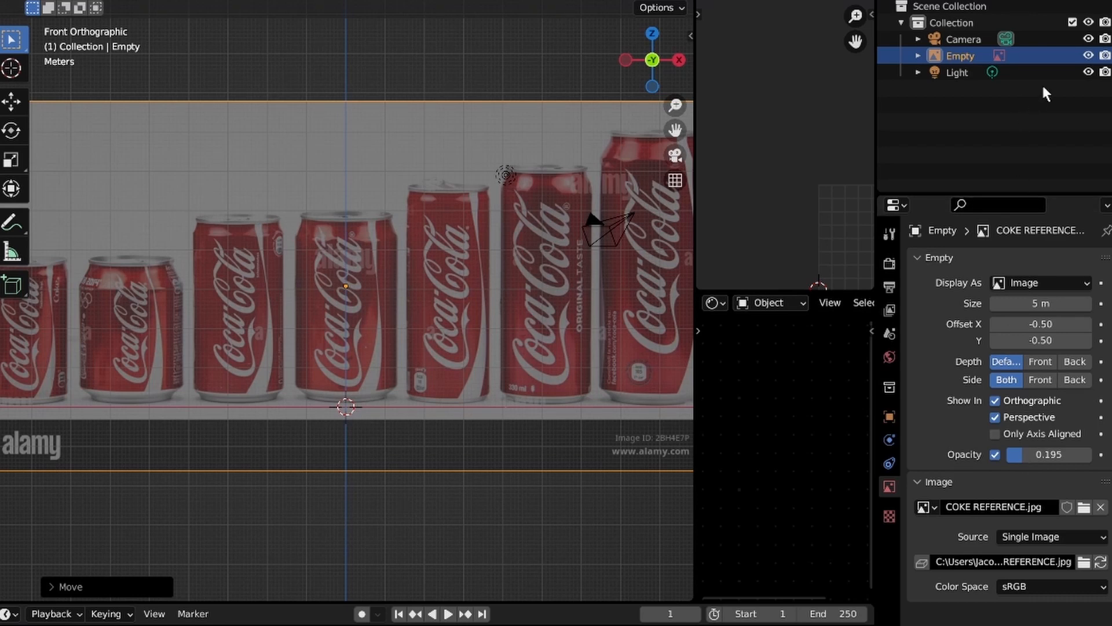
left_click(1089, 1)
left_click(1073, 56)
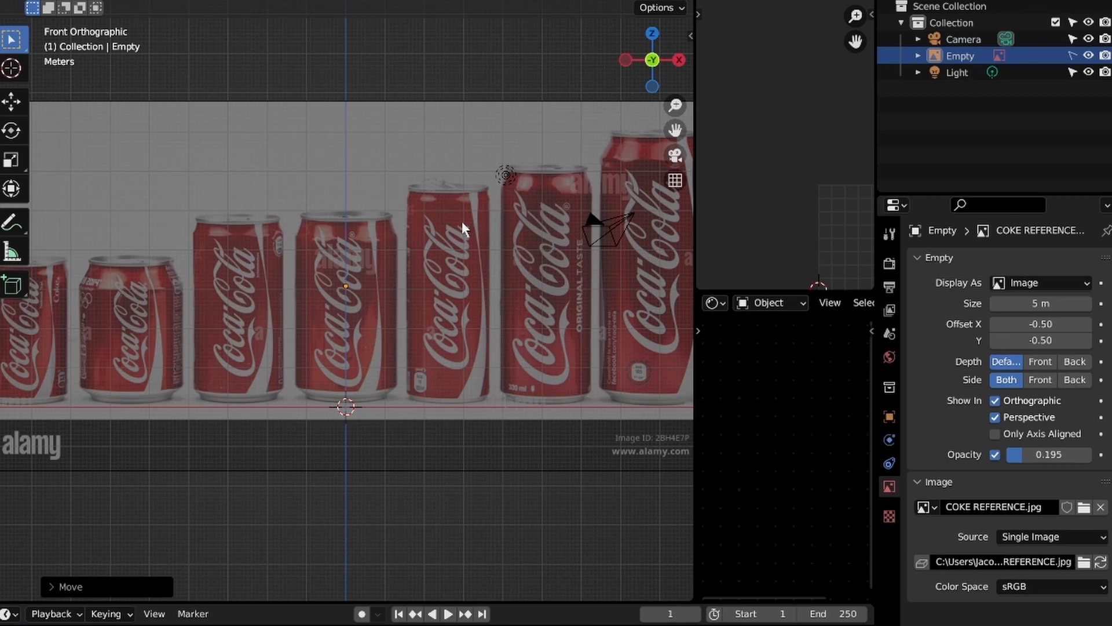
Make the reference image selectable, lower it slightly along Z to seat the cans on the X axis, and lock its selection again
scroll(462, 219, "down", 3)
scroll(406, 244, "up", 2)
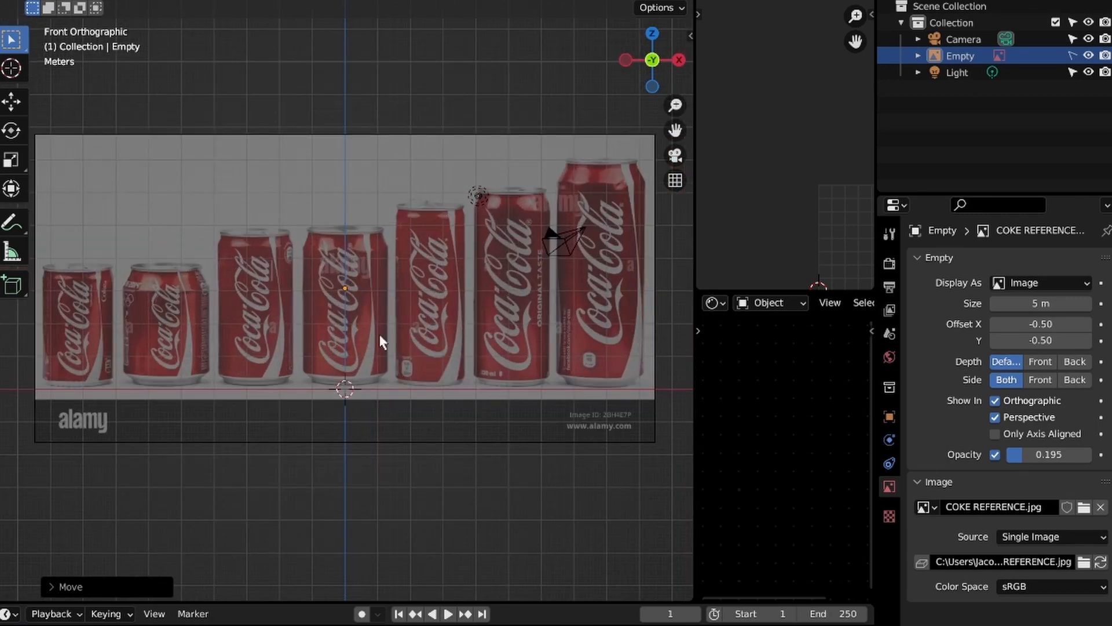
scroll(380, 336, "up", 1)
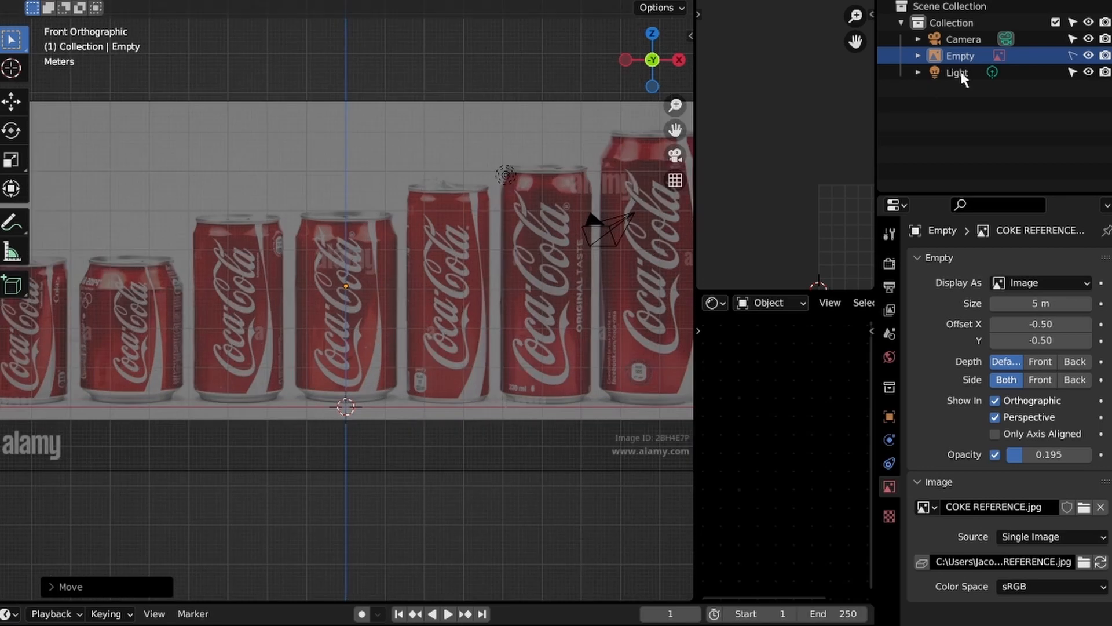
left_click(1073, 57)
left_click(521, 238)
key("g")
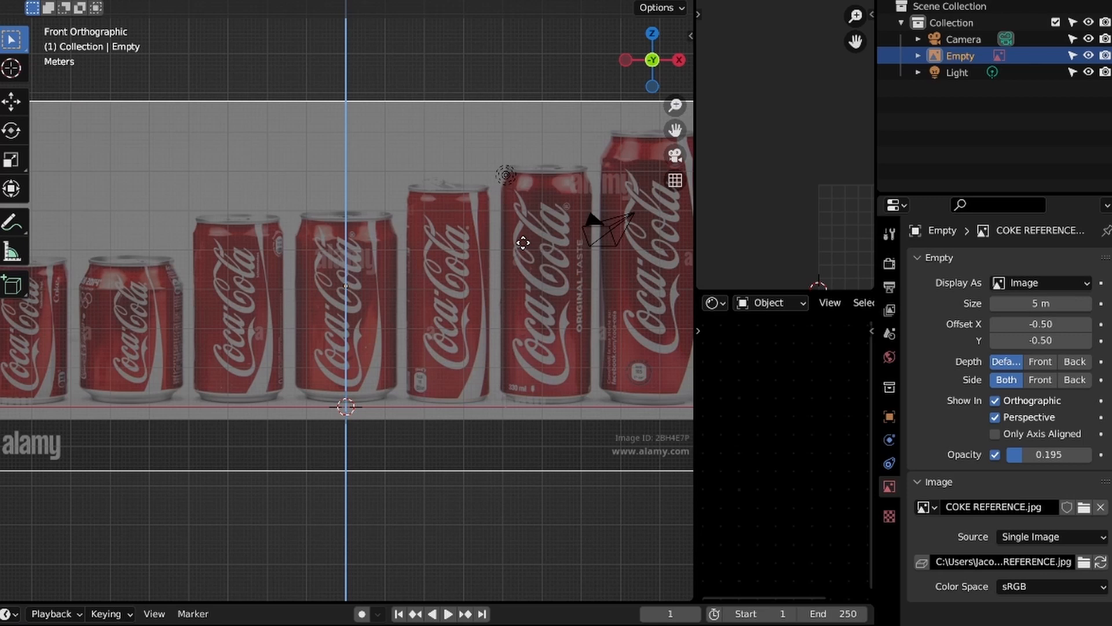
left_click(519, 284)
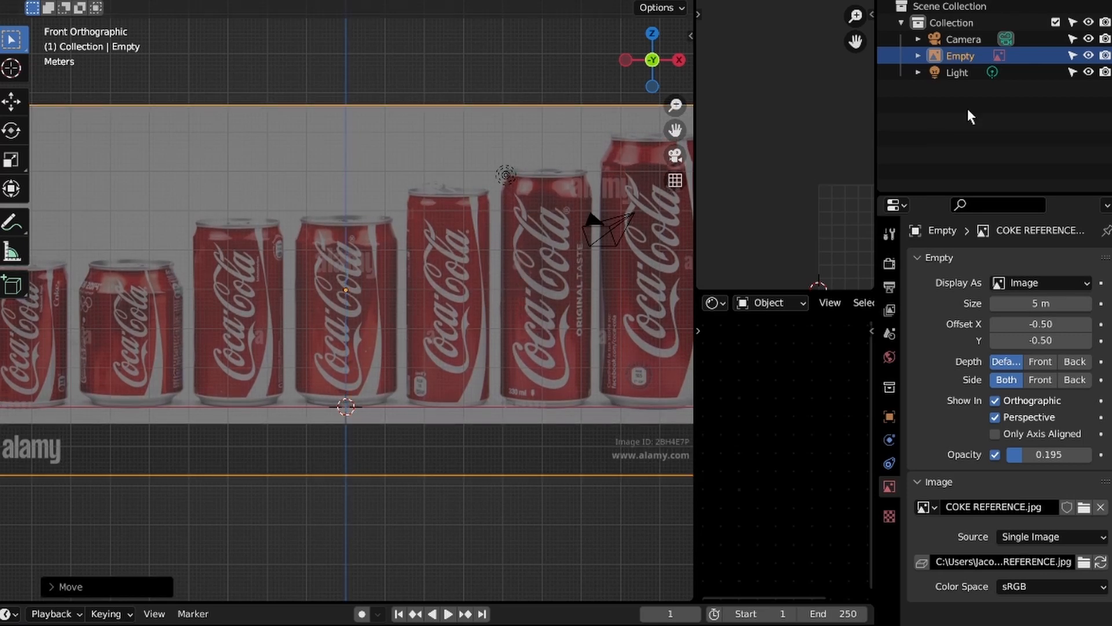
left_click(1072, 56)
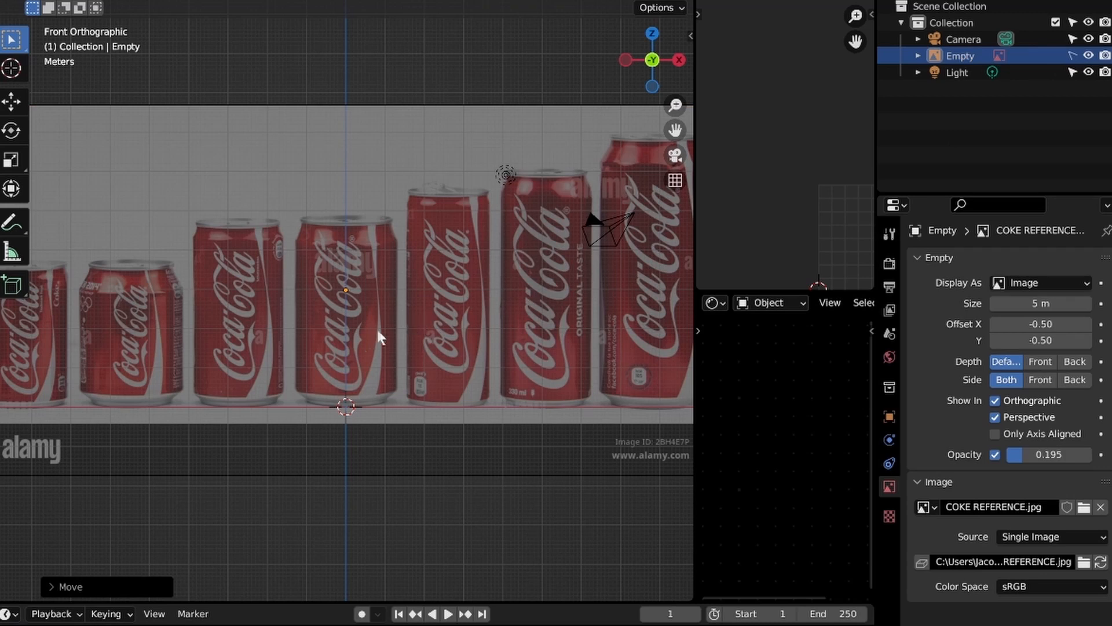
Add a cylinder mesh at the origin within the Cube object and return to Object Mode
key("shift+a")
mouse_move(341, 149)
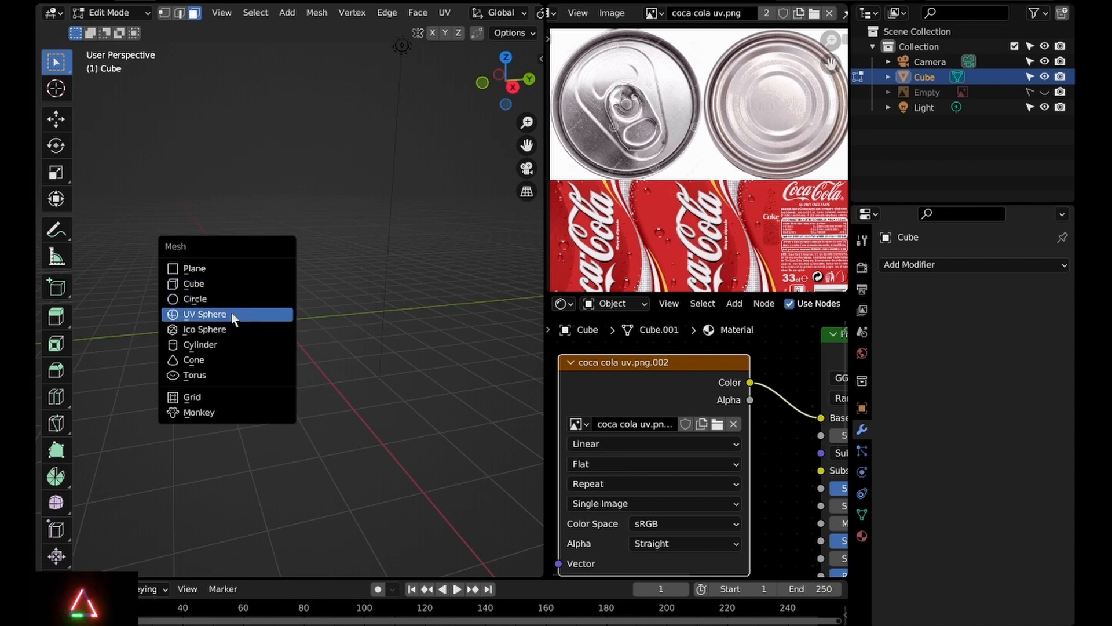
left_click(229, 344)
key("Tab")
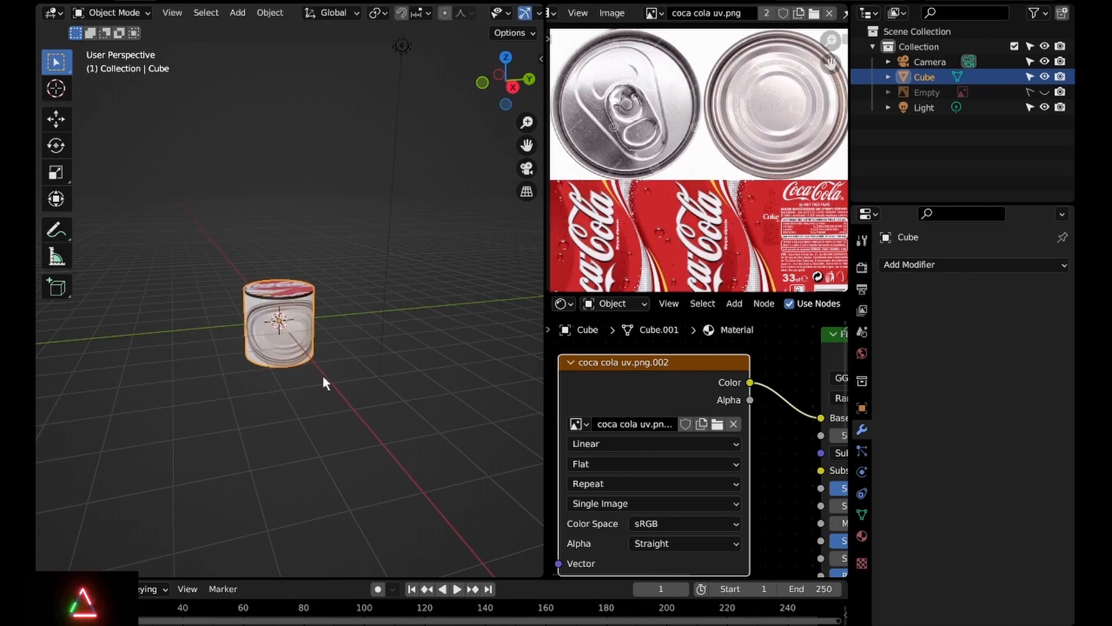
Move the cylinder up 1 m along Z so it stands on the ground plane
type("gz1")
key("Return")
middle_click_drag(322, 313, 389, 304)
scroll(360, 303, "up", 4)
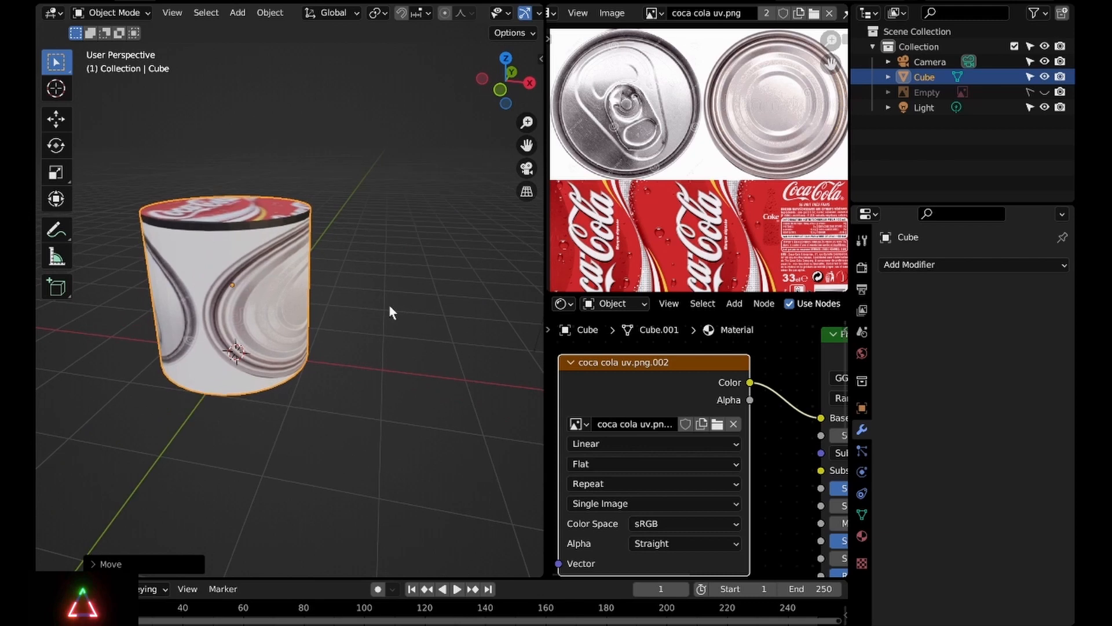
Set the cylinder's origin to the 3D cursor and scale it taller along Z from its base
scroll(371, 304, "down", 2)
left_click(270, 13)
mouse_move(293, 42)
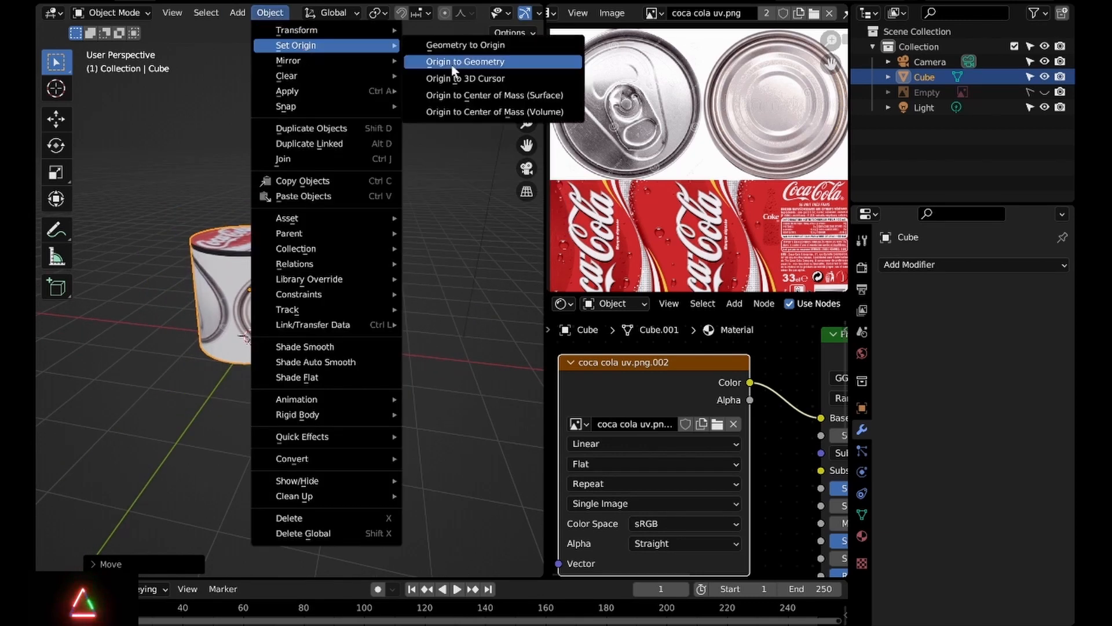
left_click(457, 80)
key("s")
key("z")
left_click(374, 309)
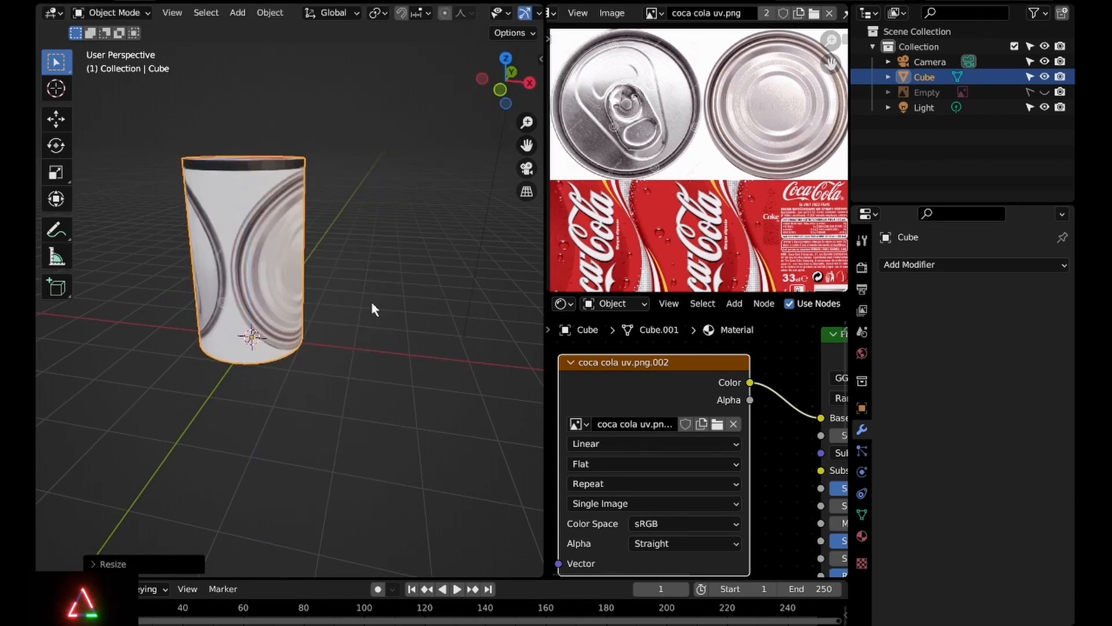
Unhide the reference image and, in front view, scale the cylinder along Z to match the height of the can behind it
left_click(1045, 92)
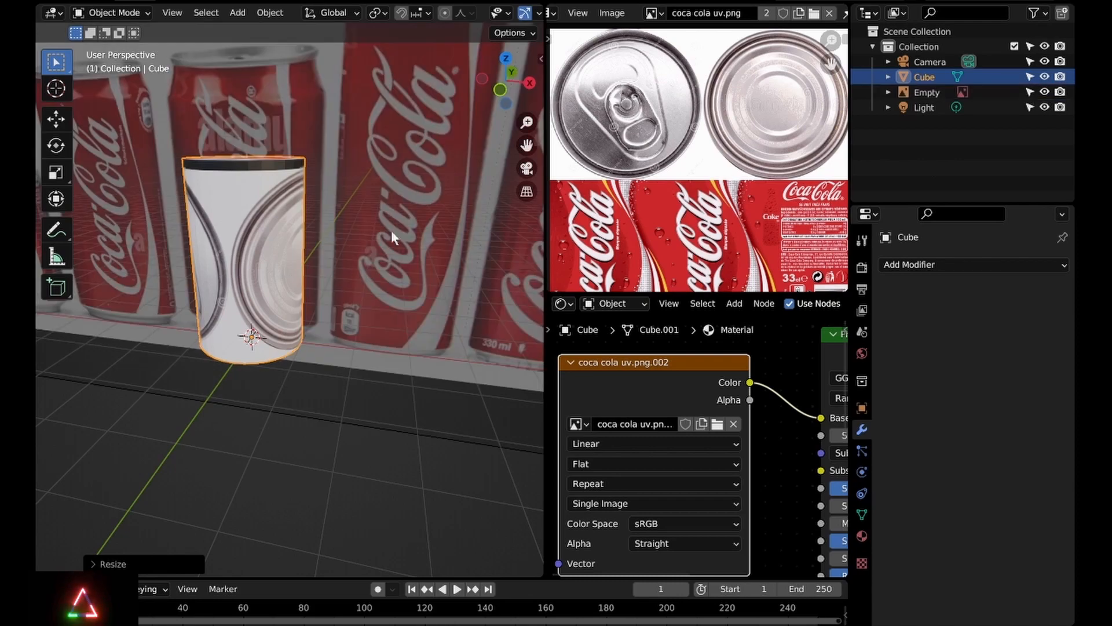
middle_click_drag(392, 235, 290, 217)
key("KP_1")
scroll(287, 217, "up", 3)
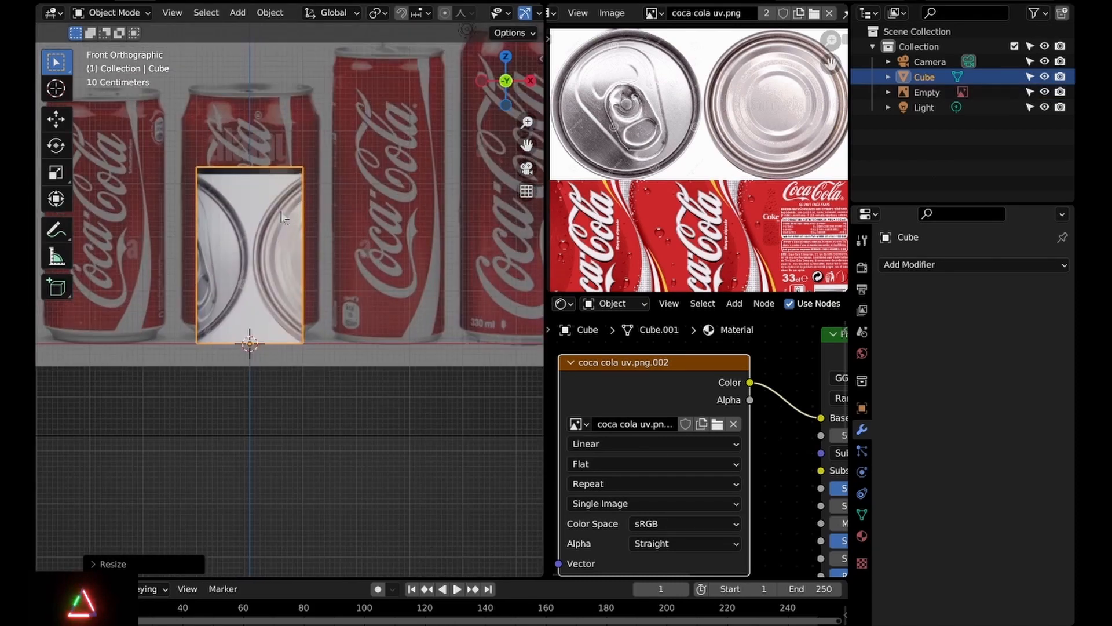
key("s")
key("z")
left_click(371, 225)
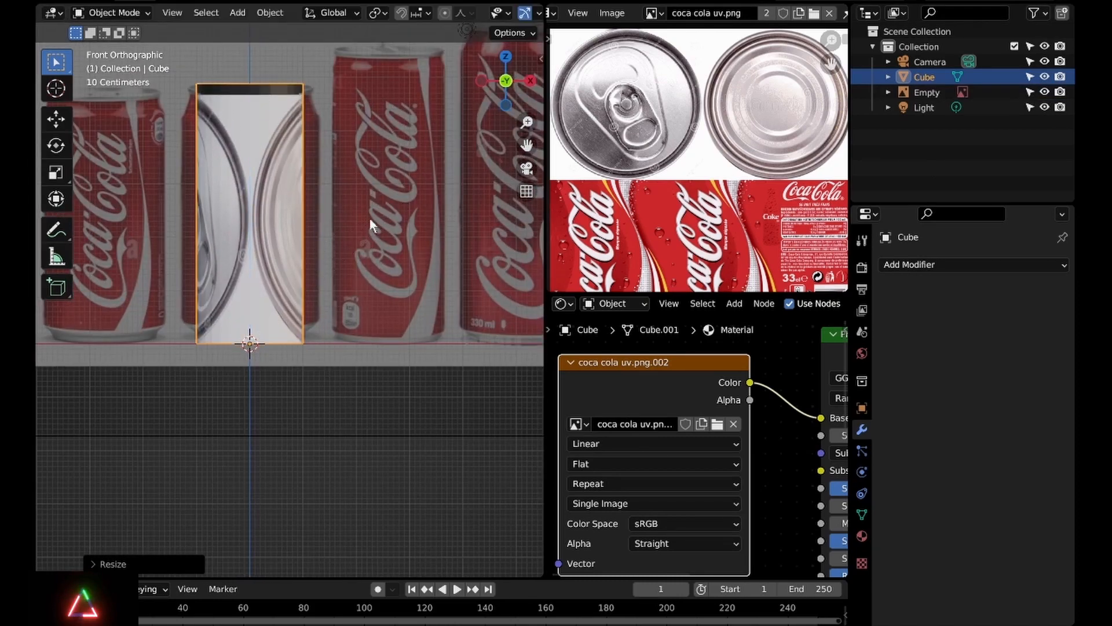
Scale the cylinder in X and Y only, excluding Z, to match the reference can's width
key("s")
key("shift+z")
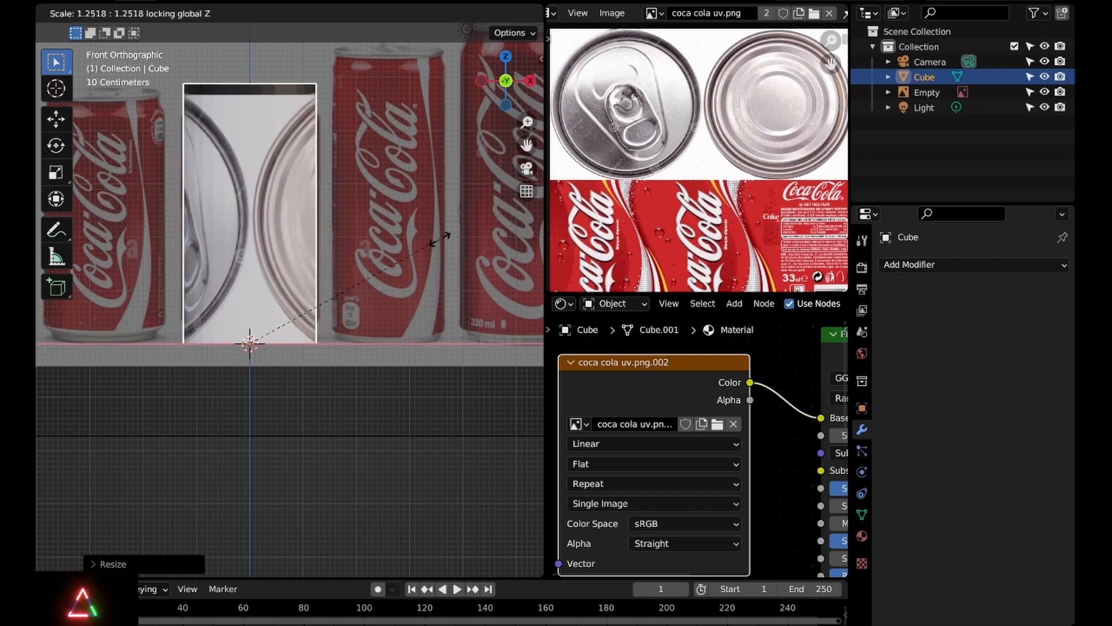
left_click(461, 243)
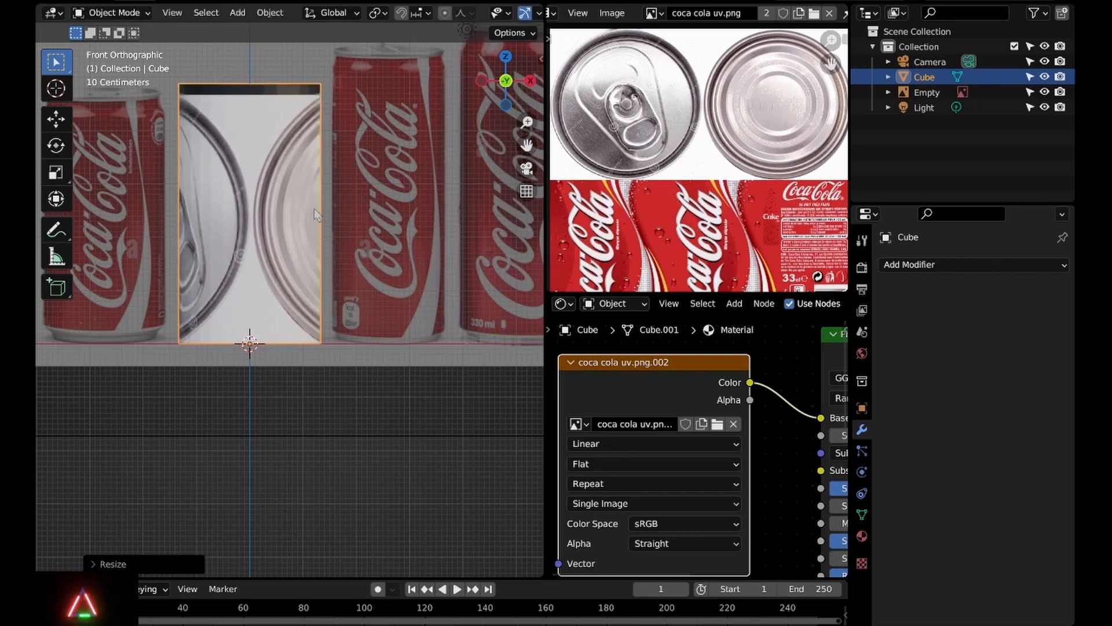
middle_click_drag(318, 216, 215, 387)
scroll(214, 387, "down", 5)
key("KP_1")
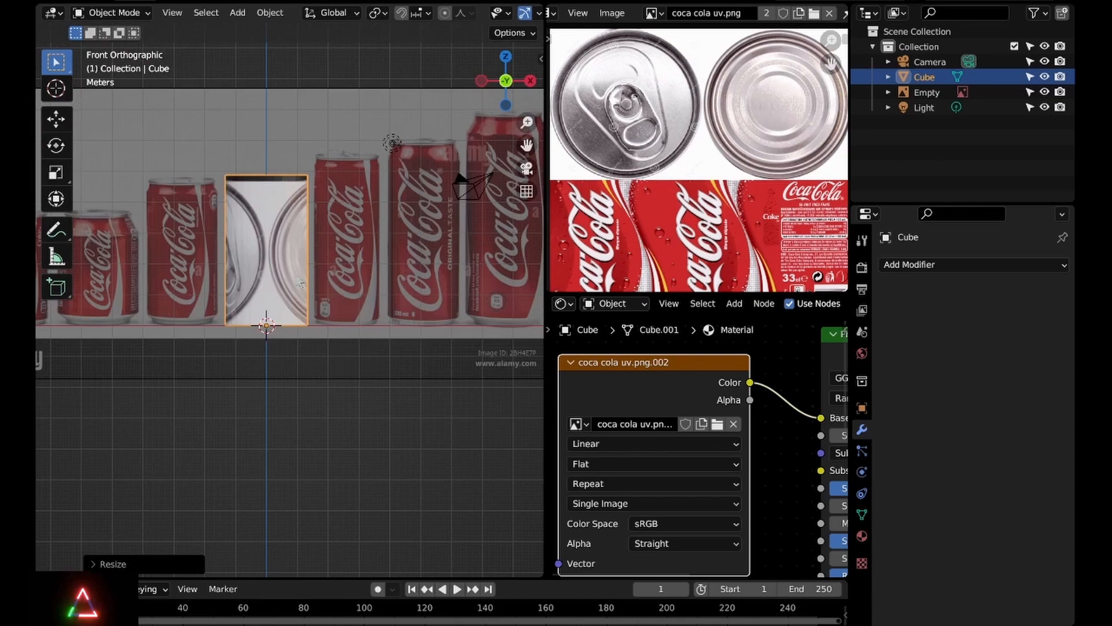
scroll(298, 236, "up", 3)
Enter Edit Mode on the cylinder and display its mesh as an X-ray wireframe over the reference can
key("Tab")
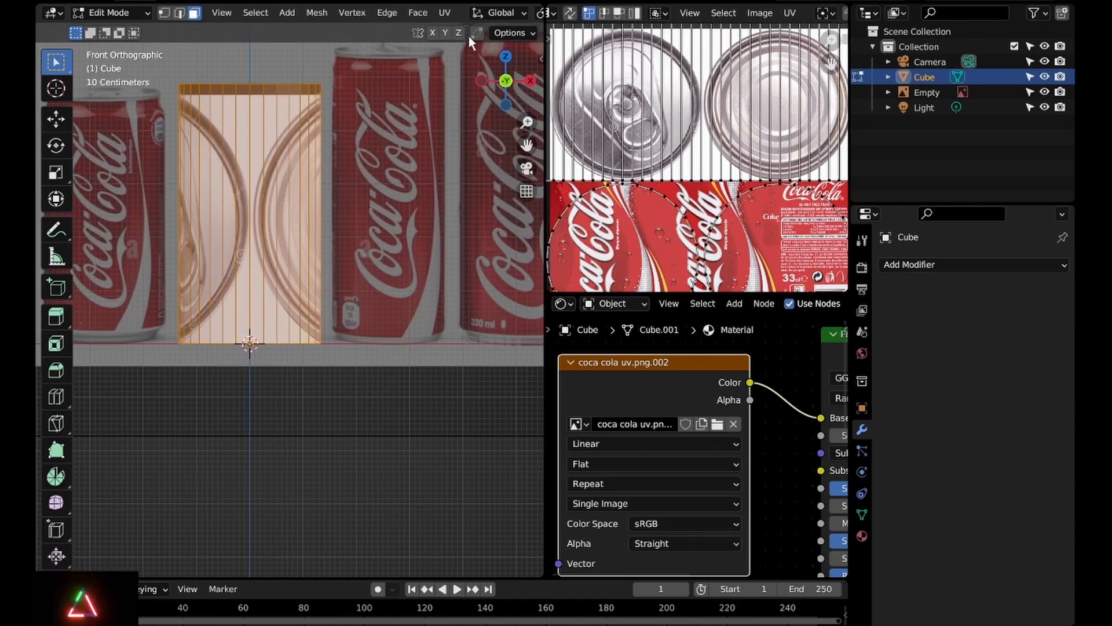
scroll(482, 14, "down", 10)
left_click(453, 13)
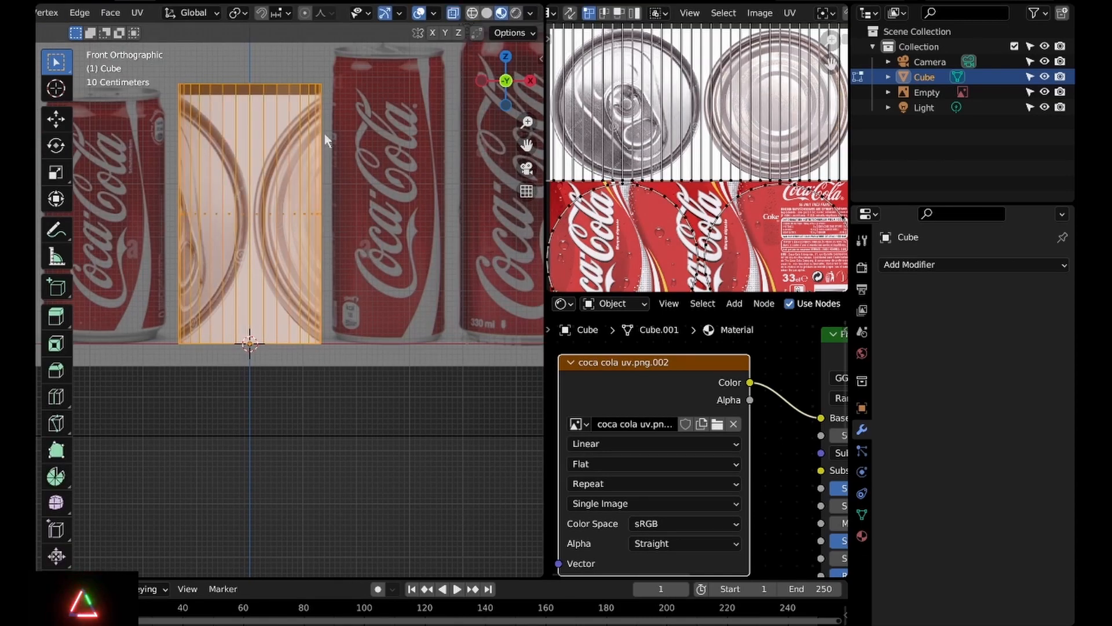
key("a")
middle_click_drag(315, 125, 318, 141, "shift")
Add three evenly spaced horizontal loop cuts around the cylinder's side
key("ctrl+r")
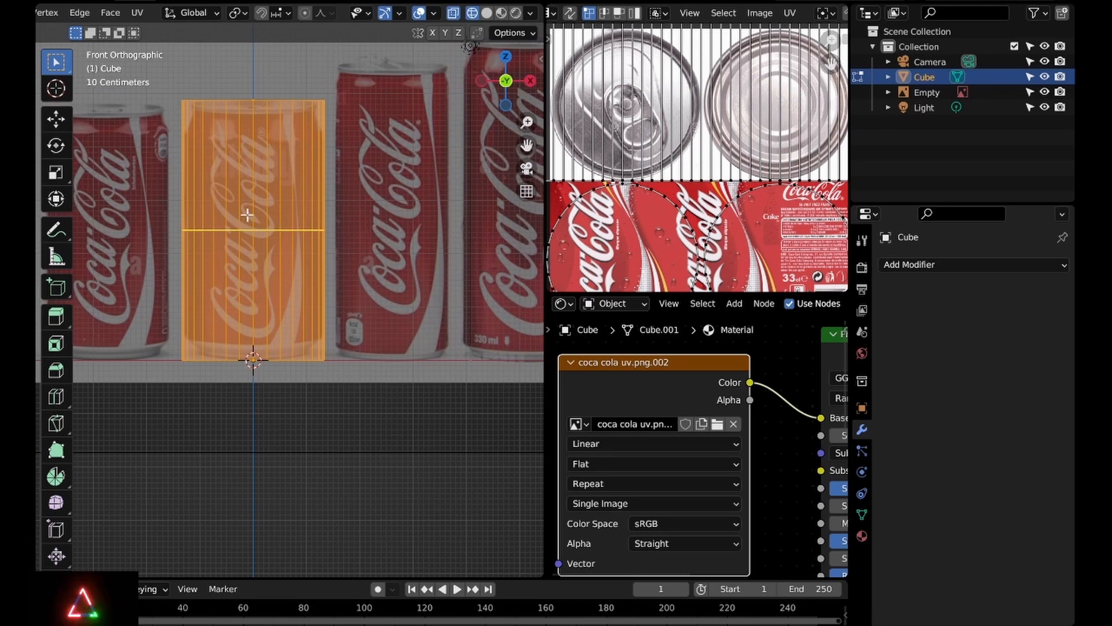
scroll(247, 215, "up", 2)
left_click(247, 215)
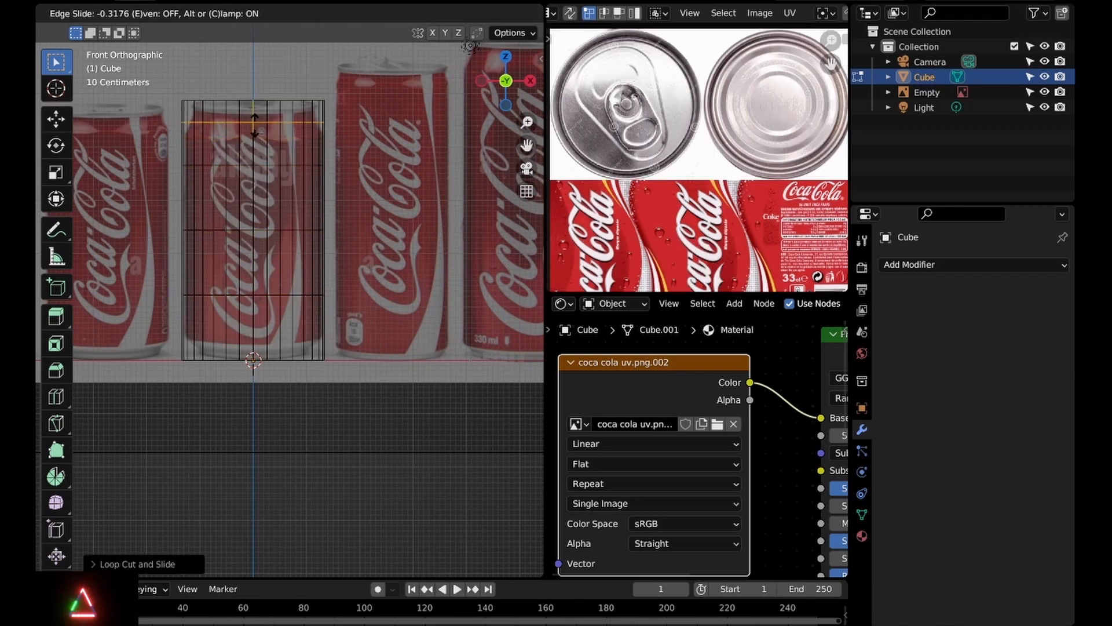
left_click(256, 122)
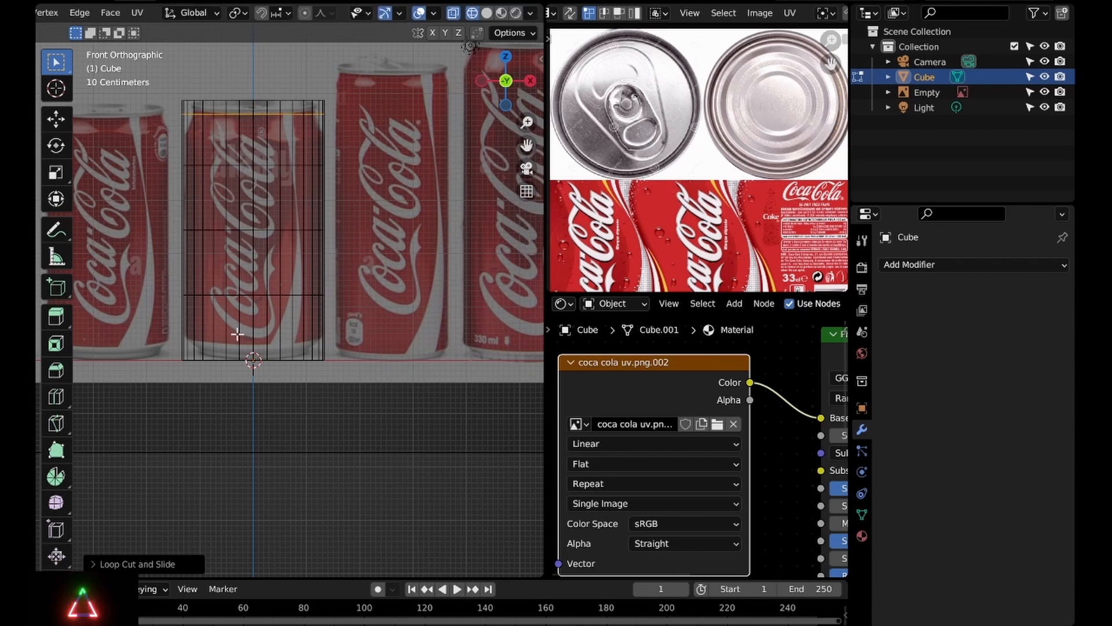
key("ctrl+shift+z")
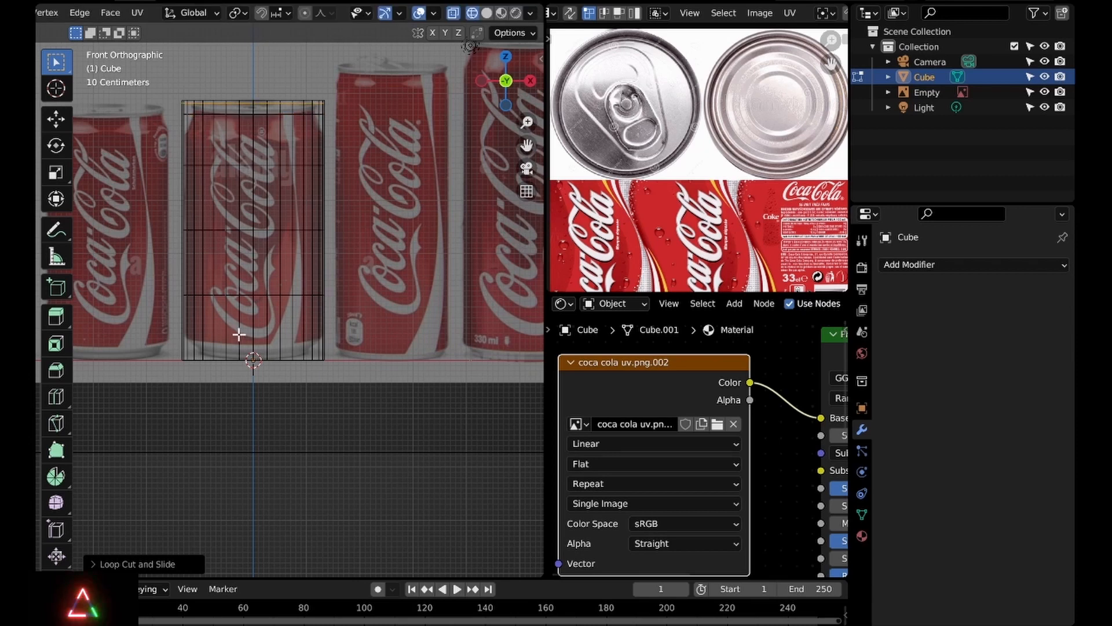
key("ctrl+r")
left_click(194, 328)
left_click(291, 362)
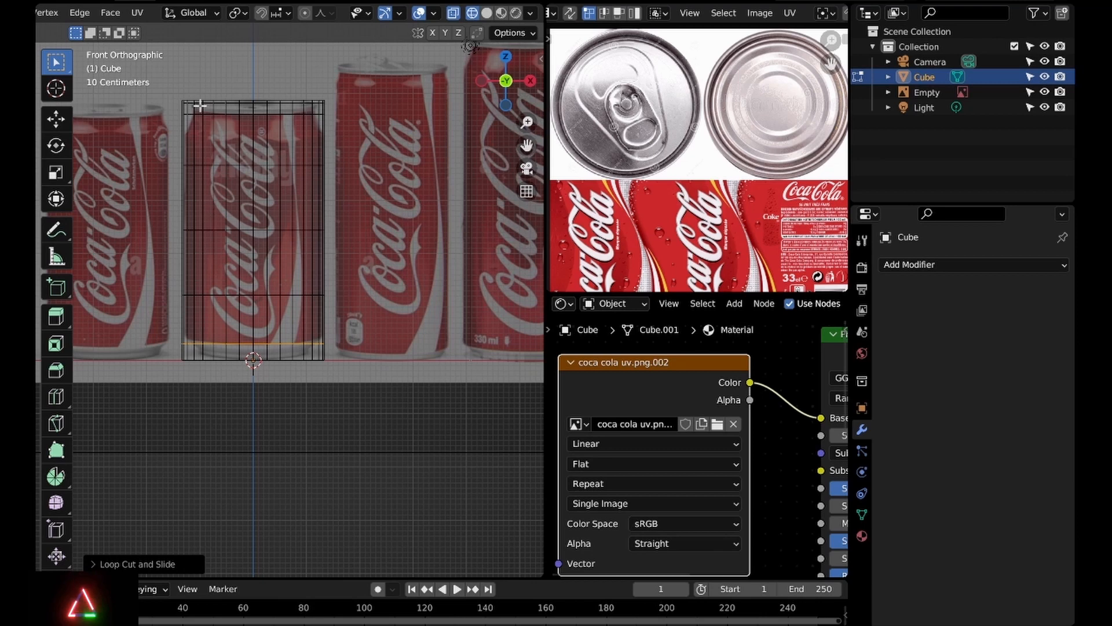
left_click(344, 107, "alt")
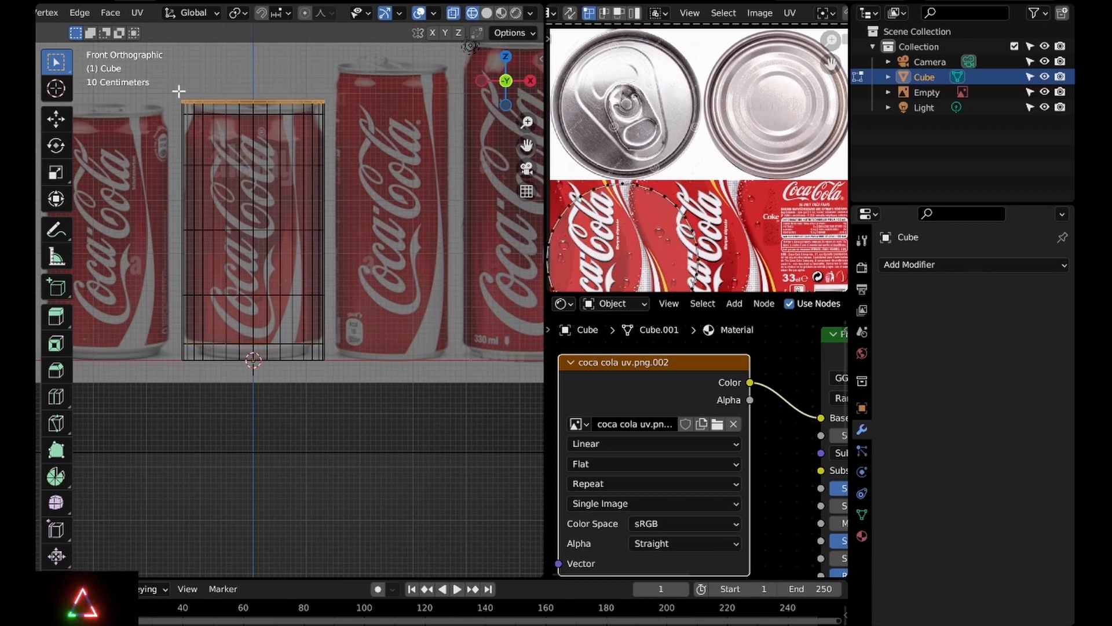
key("ctrl+z")
key("ctrl+z")
key("ctrl+z")
key("ctrl+z")
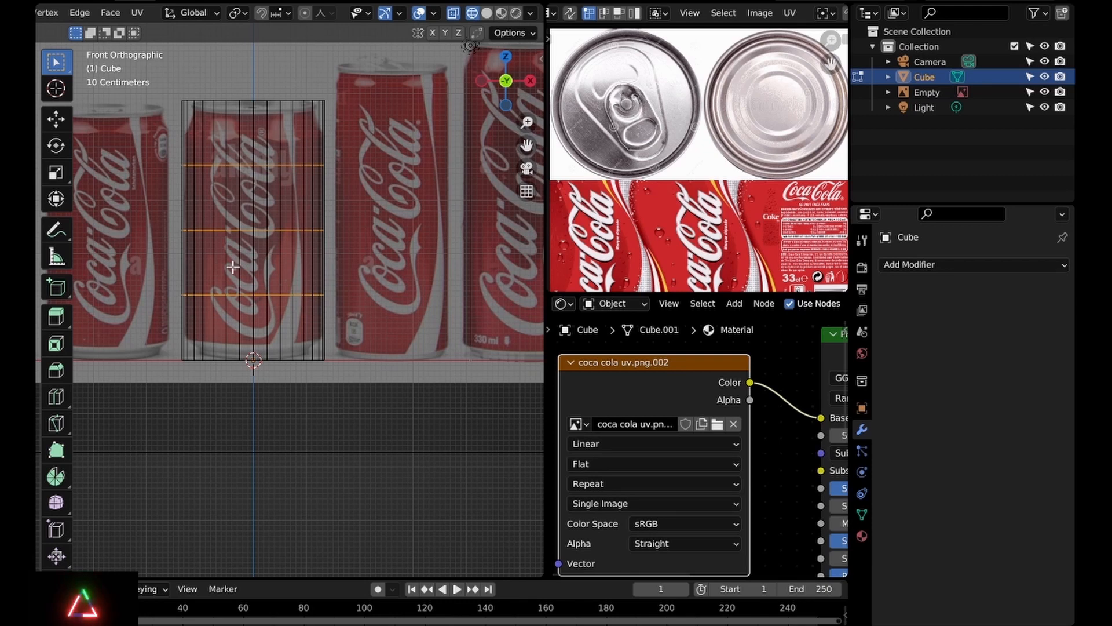
Add one loop cut at the reference can's upper shoulder and another where its base starts to taper
left_click(350, 113, "alt")
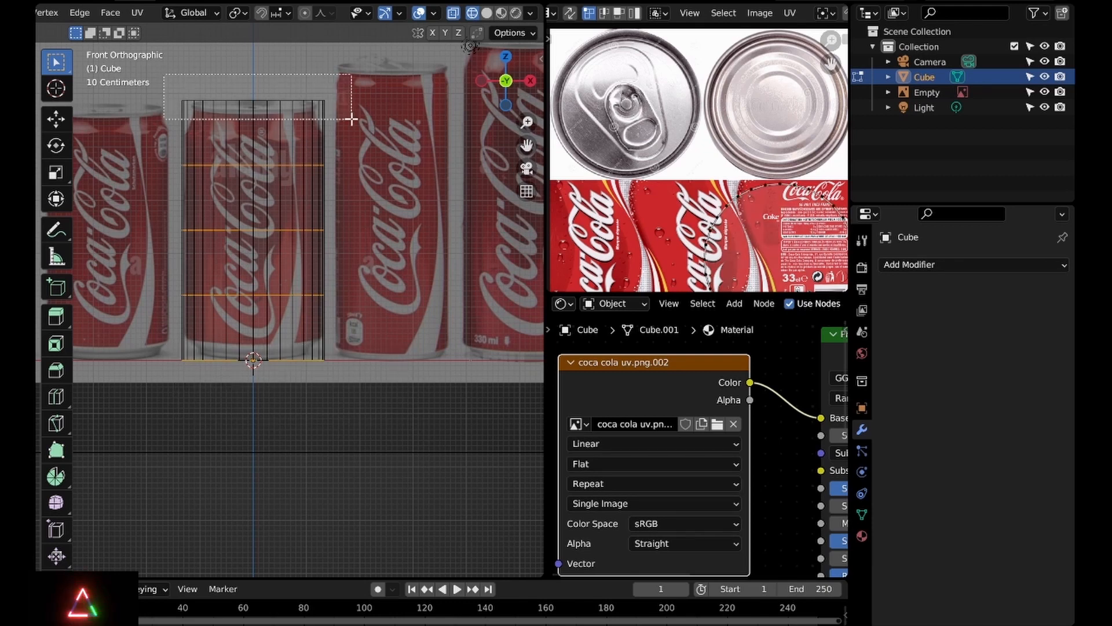
key("ctrl+r")
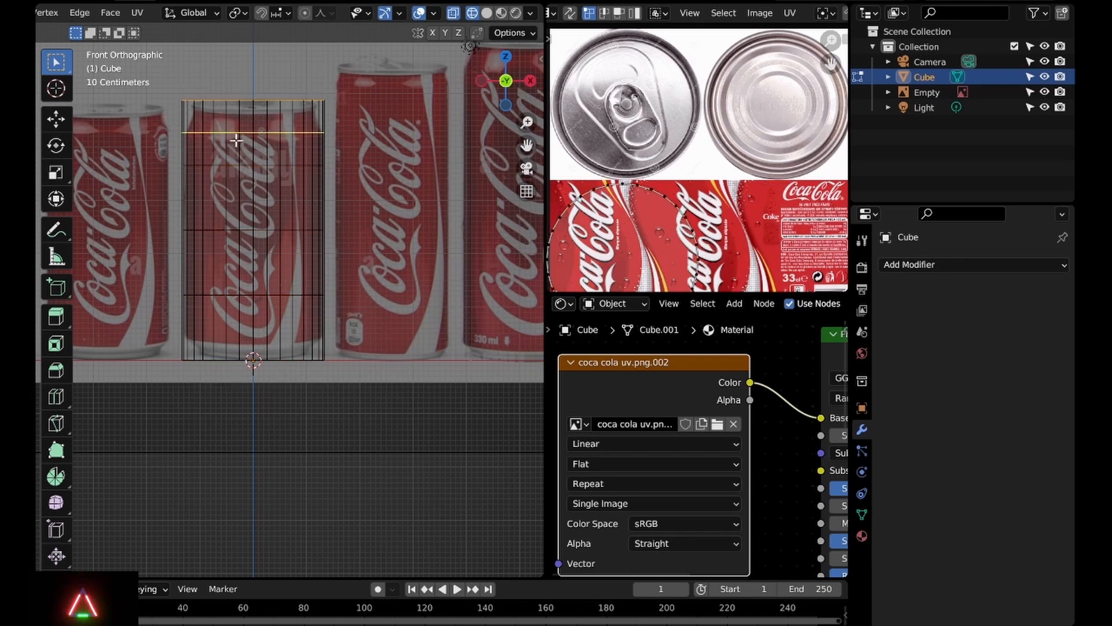
left_click(230, 134)
left_click(237, 147)
key("ctrl+r")
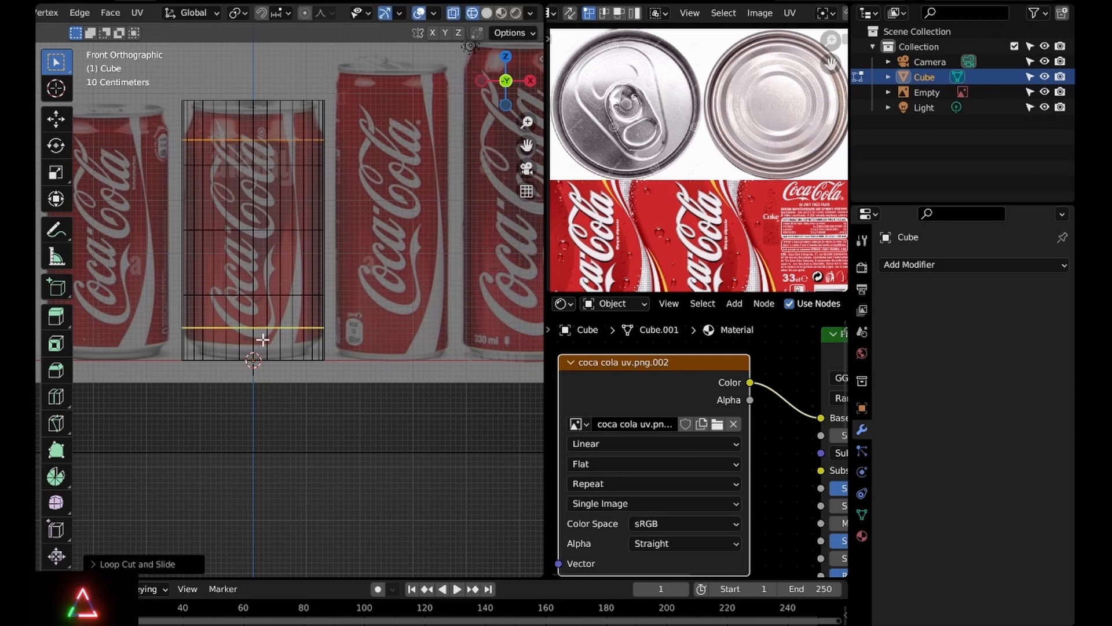
left_click(282, 334)
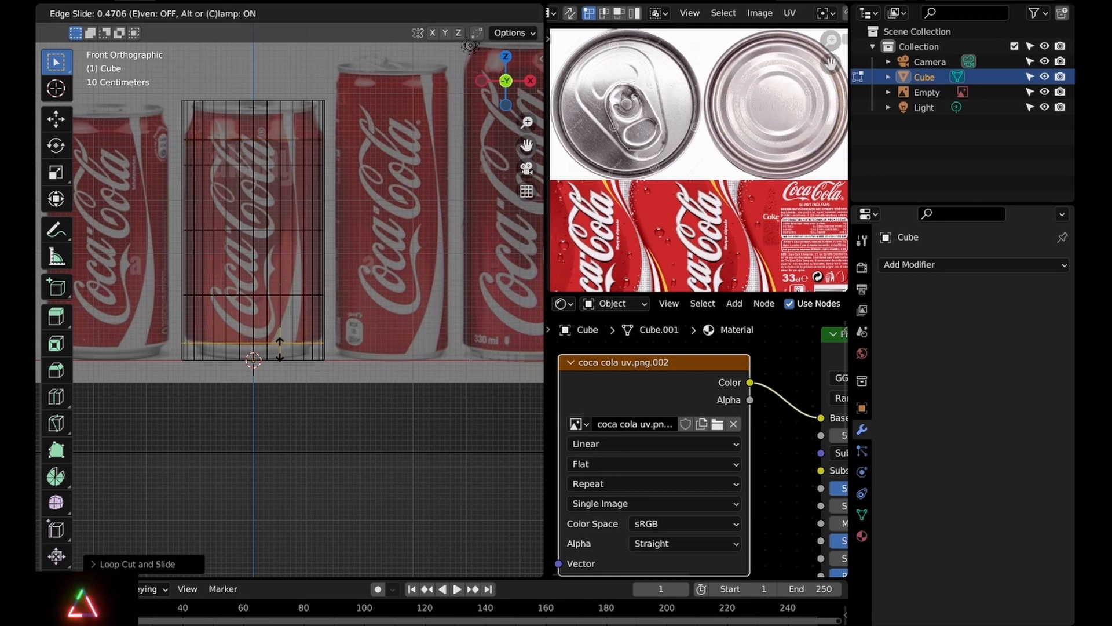
left_click(180, 354)
Select the cylinder's top and bottom ends, scale them inward to form the tapers, and adjust their spacing along Z to the reference
left_click_drag(179, 90, 363, 123, "shift")
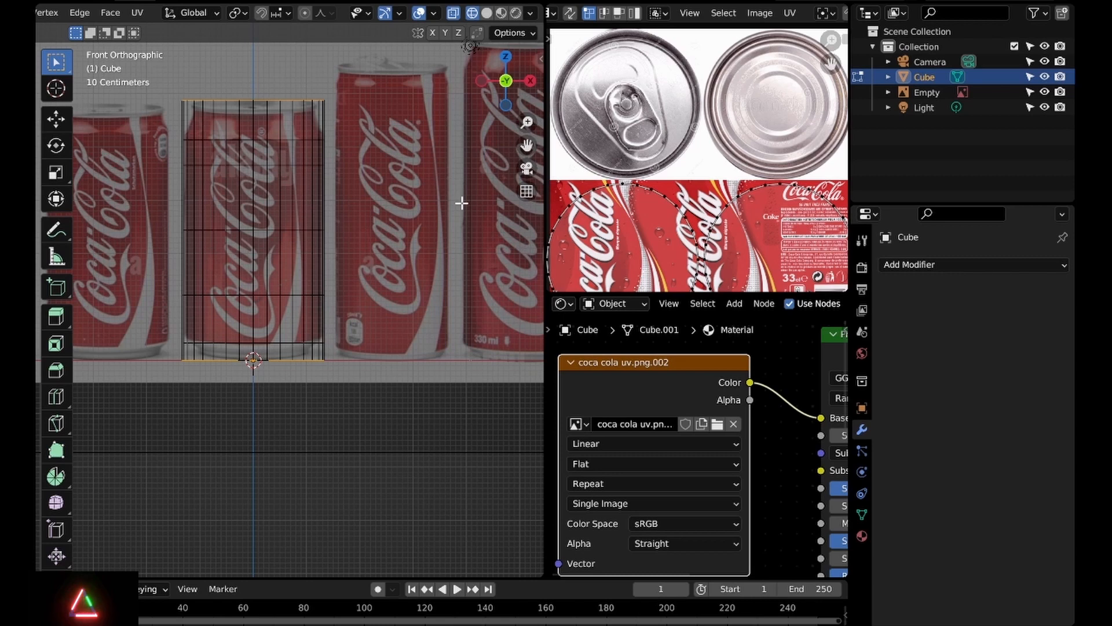
left_click(432, 200)
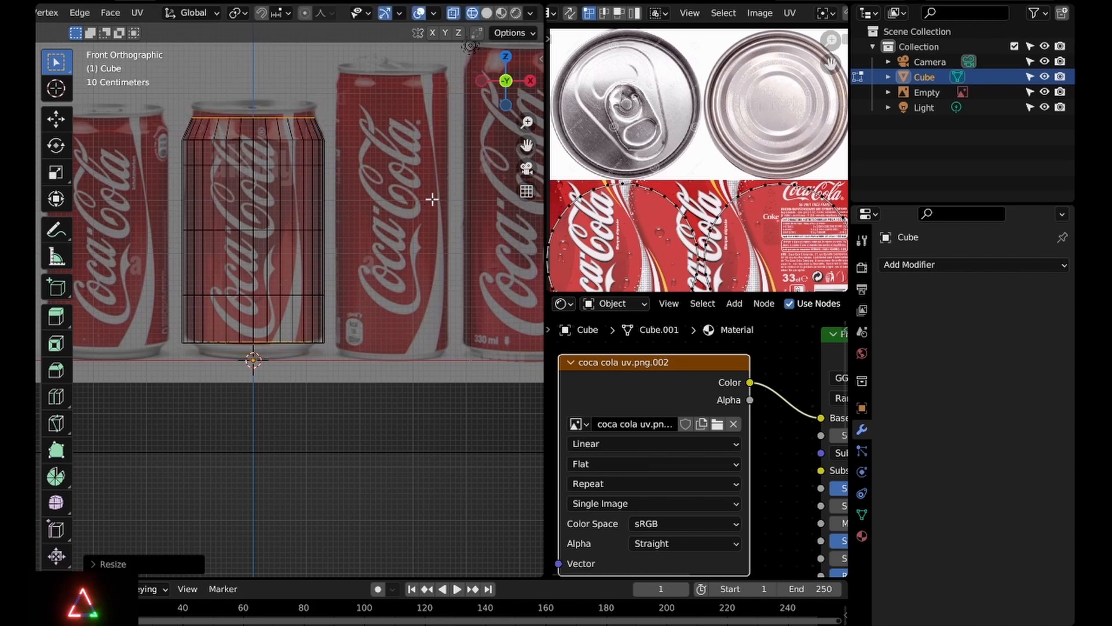
key("s")
key("z")
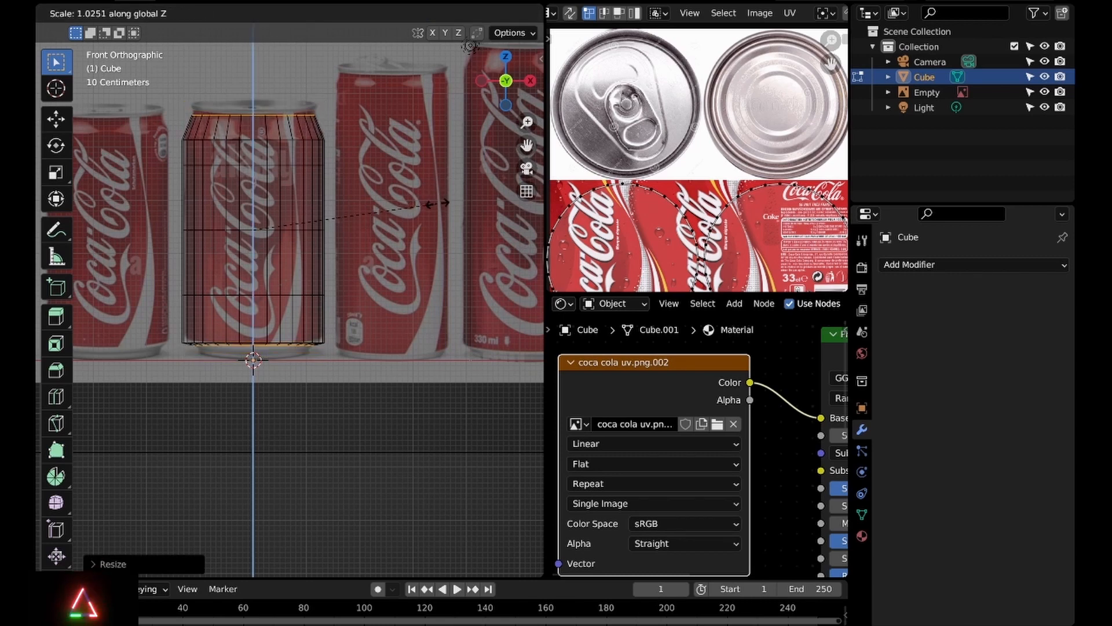
left_click(438, 202)
Extrude the top and bottom ends and scale them apart along Z to reach the reference can's full height
key("e")
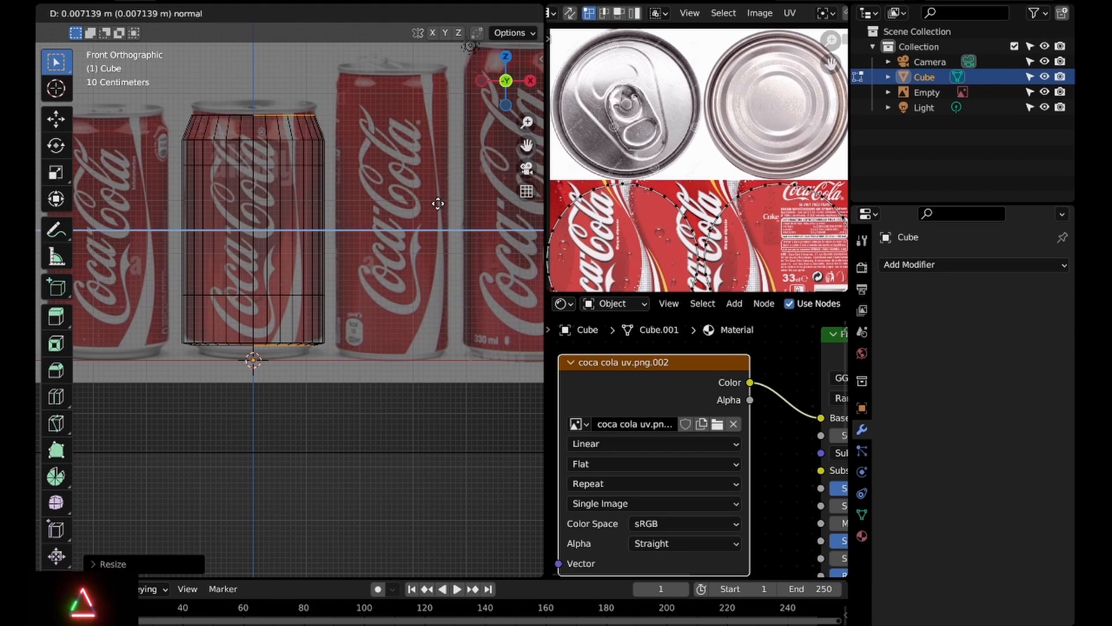
left_click(438, 203)
key("s")
key("z")
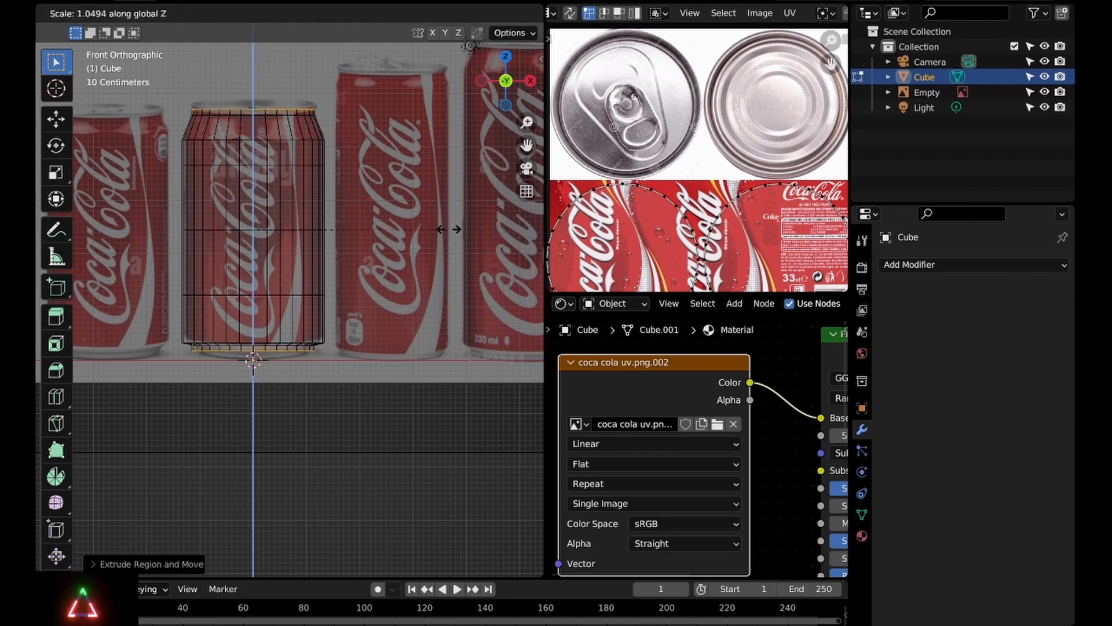
left_click(464, 257)
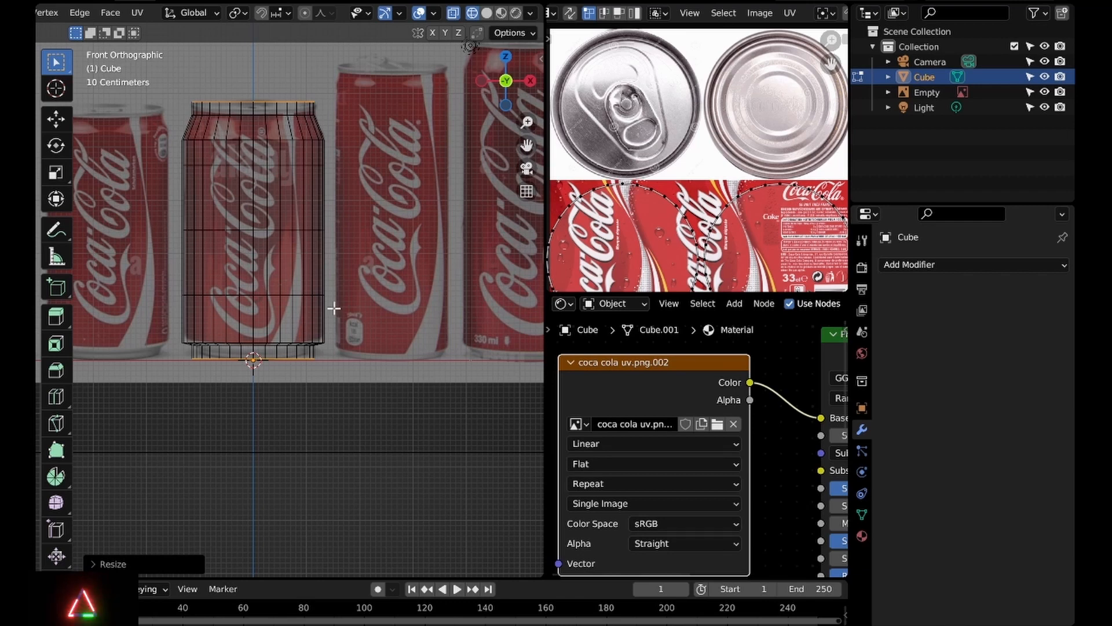
Make the reference image unselectable and hide it from the viewport
left_click(1030, 92)
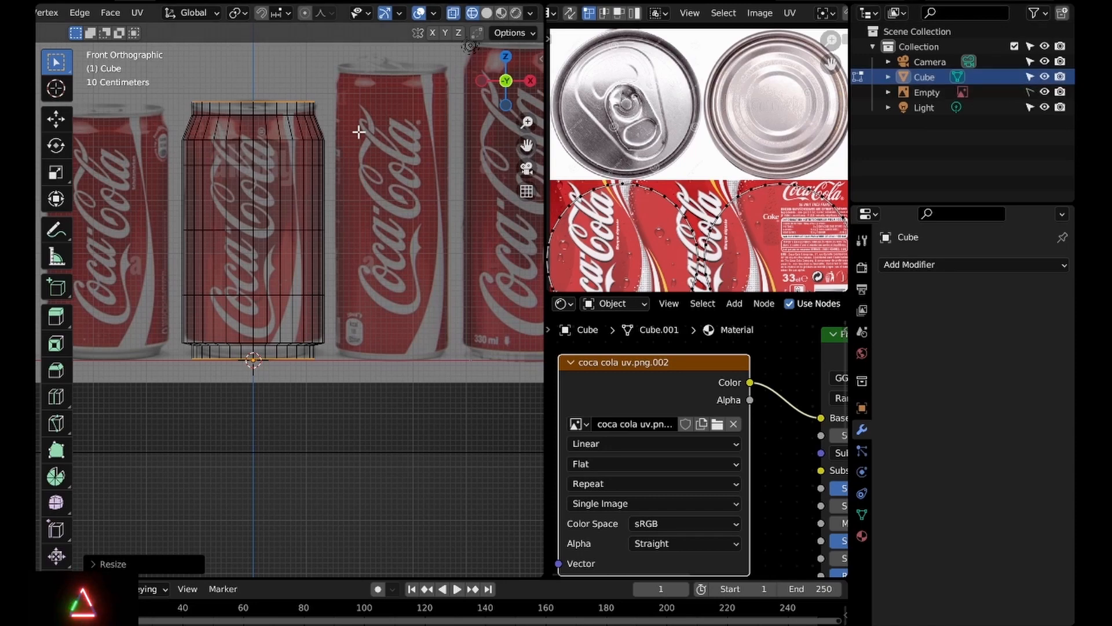
left_click(1045, 92)
middle_click_drag(354, 235, 445, 155)
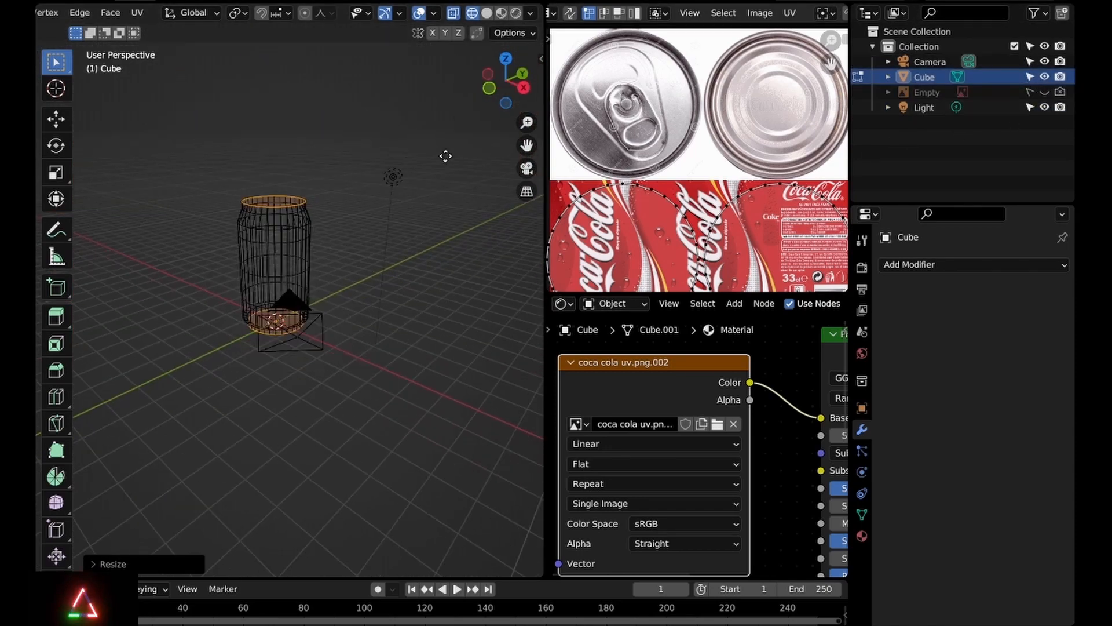
Switch the viewport to Material Preview shading and return to Object Mode to view the textured can from above
left_click(502, 13)
key("Tab")
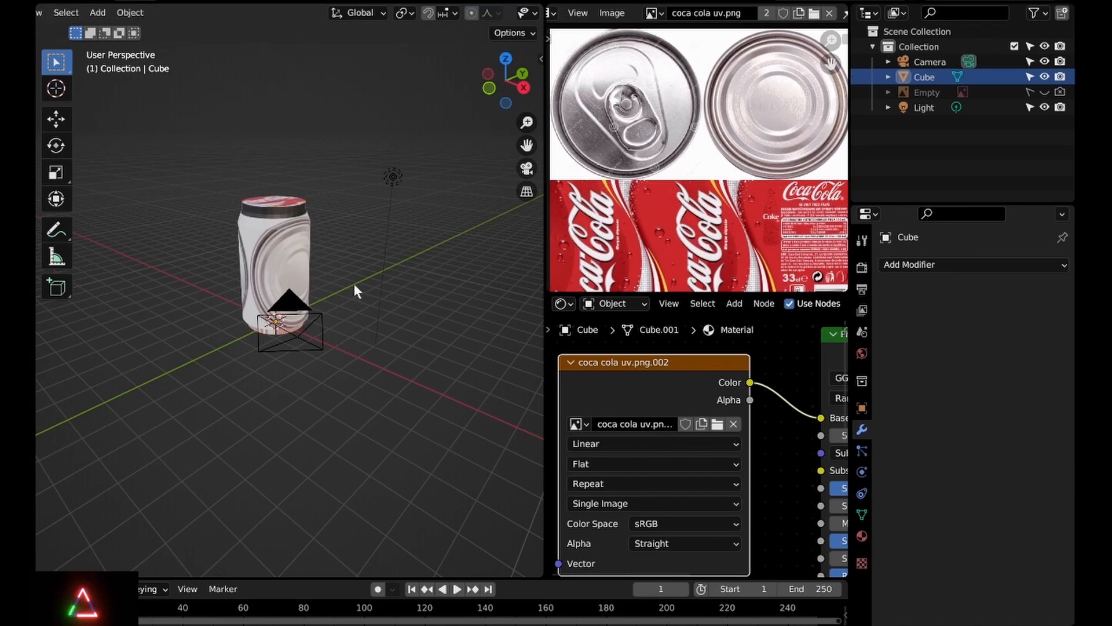
scroll(353, 290, "down", 2)
middle_click_drag(307, 299, 366, 251)
scroll(322, 289, "up", 2)
scroll(412, 266, "up", 3)
scroll(402, 288, "up", 3)
scroll(366, 250, "down", 1)
In Edit Mode, select the top cap's linked UV island and move it onto the pull-tab lid in the texture
left_click(233, 330)
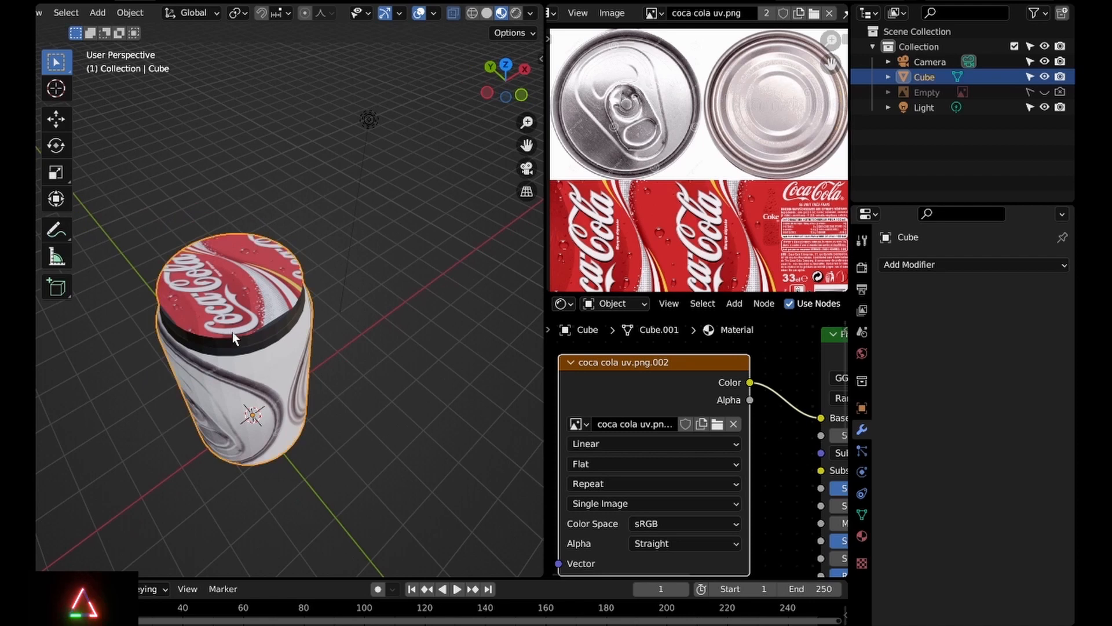
key("Tab")
scroll(672, 223, "down", 3)
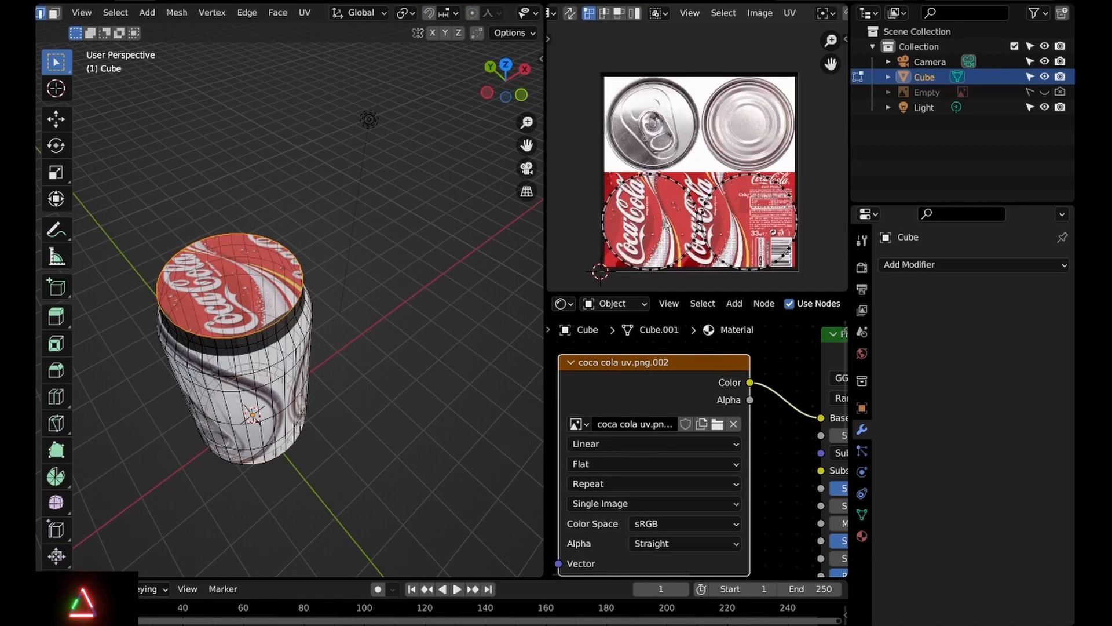
key("l")
key("g")
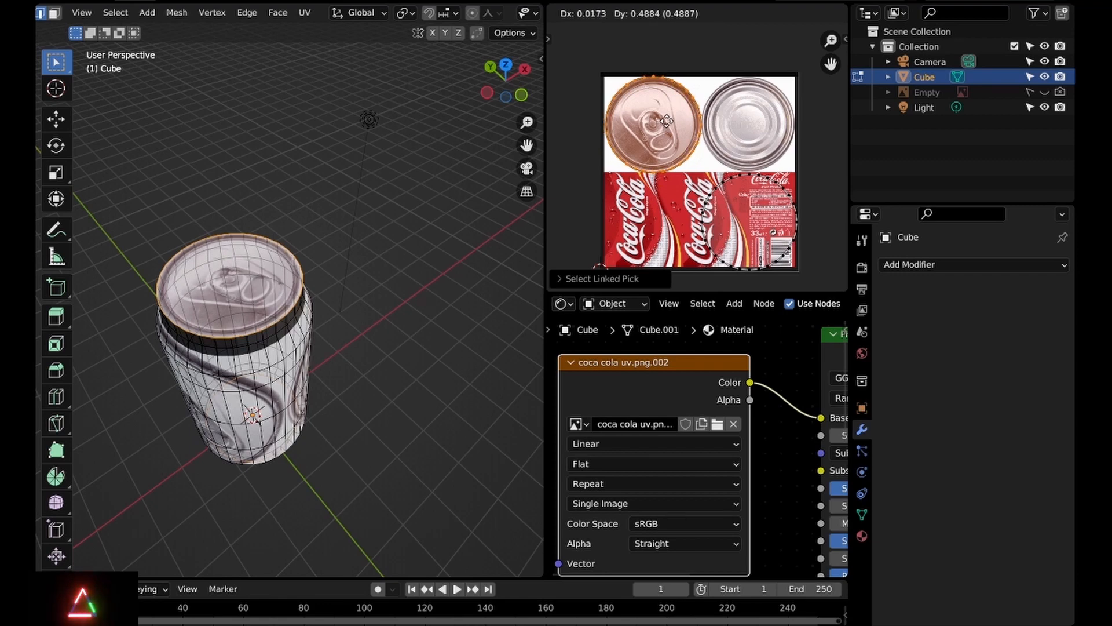
left_click(665, 121)
Scale the top cap's UV island to fit the lid's outer rim and check the result on the can
scroll(692, 142, "up", 4)
middle_click_drag(726, 99, 766, 170)
scroll(766, 160, "down", 1)
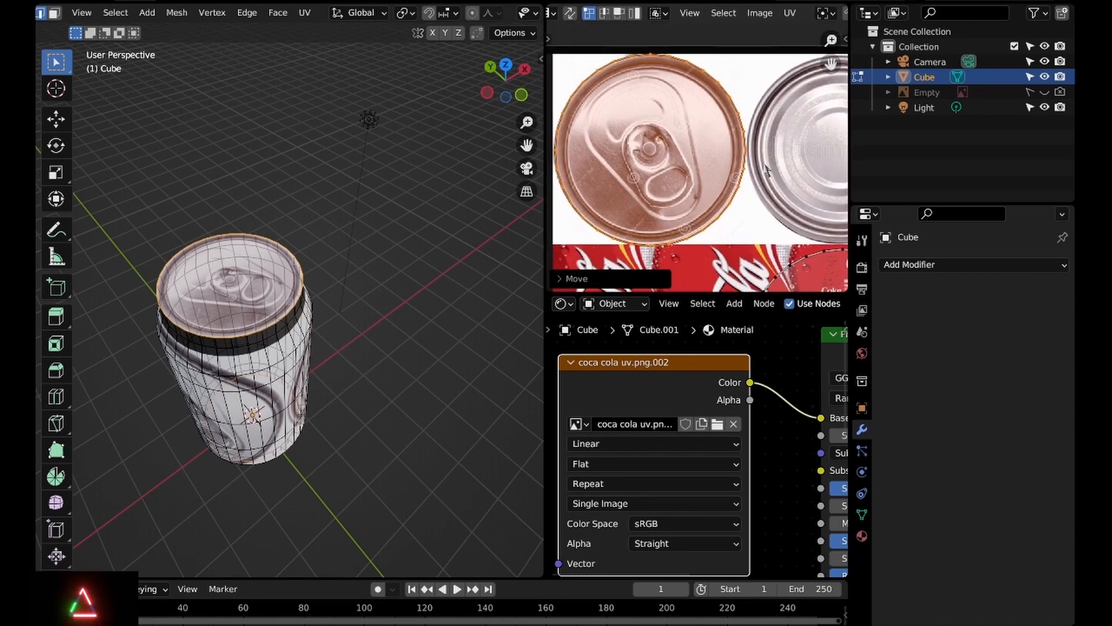
left_click(756, 203)
middle_click_drag(377, 235, 358, 323)
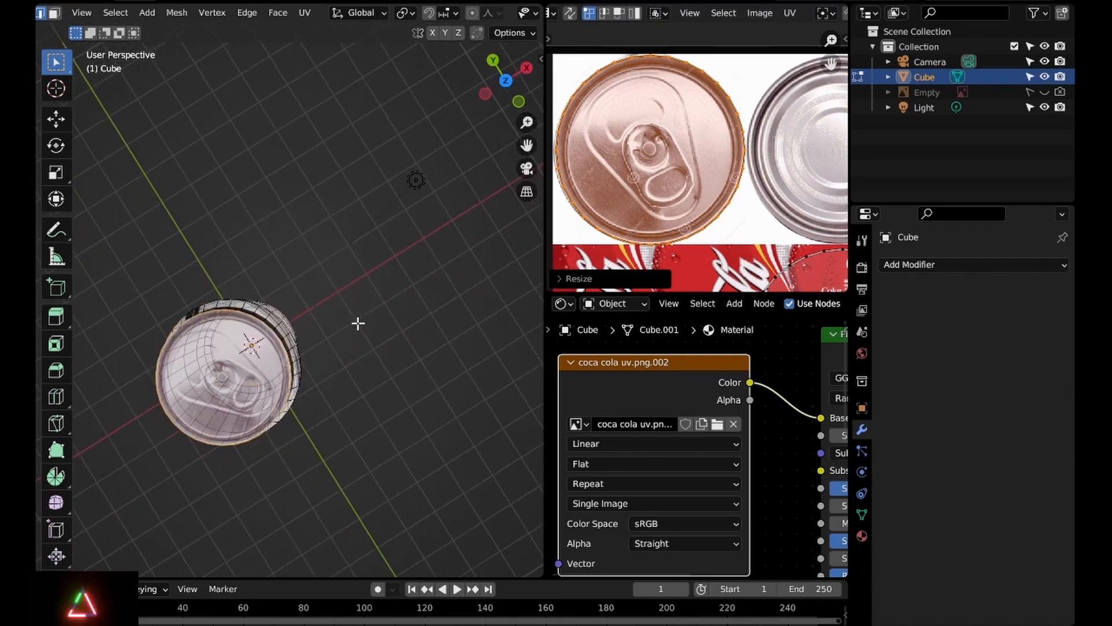
Select the whole mesh and move the bottom cap's linked UV island up along Y onto the plain can base in the texture
key("KP_7")
scroll(449, 306, "up", 2)
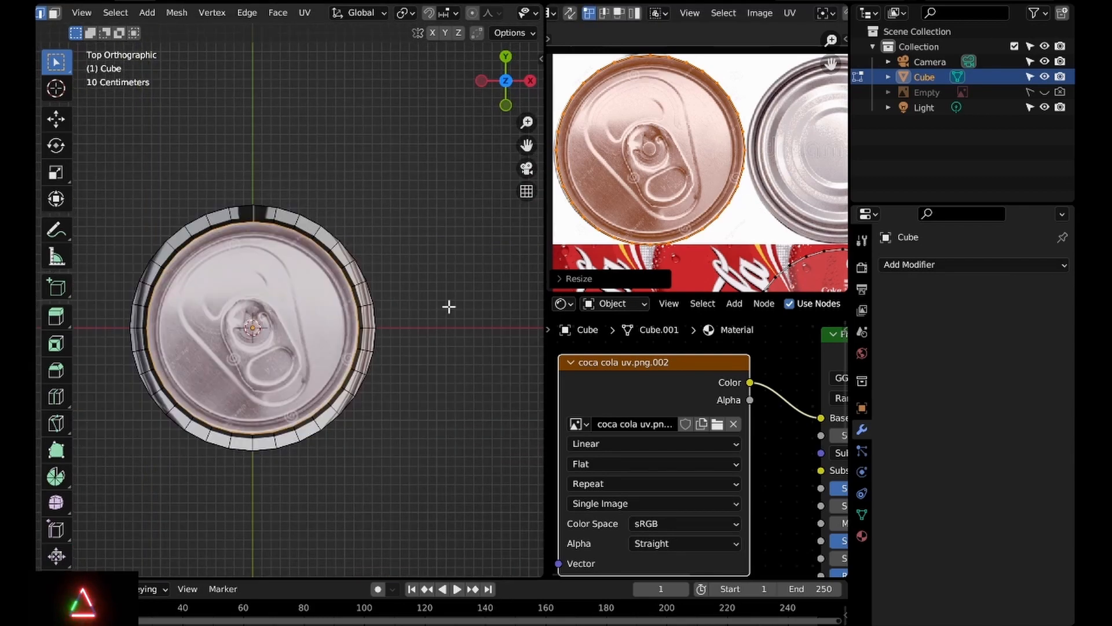
left_click(429, 338)
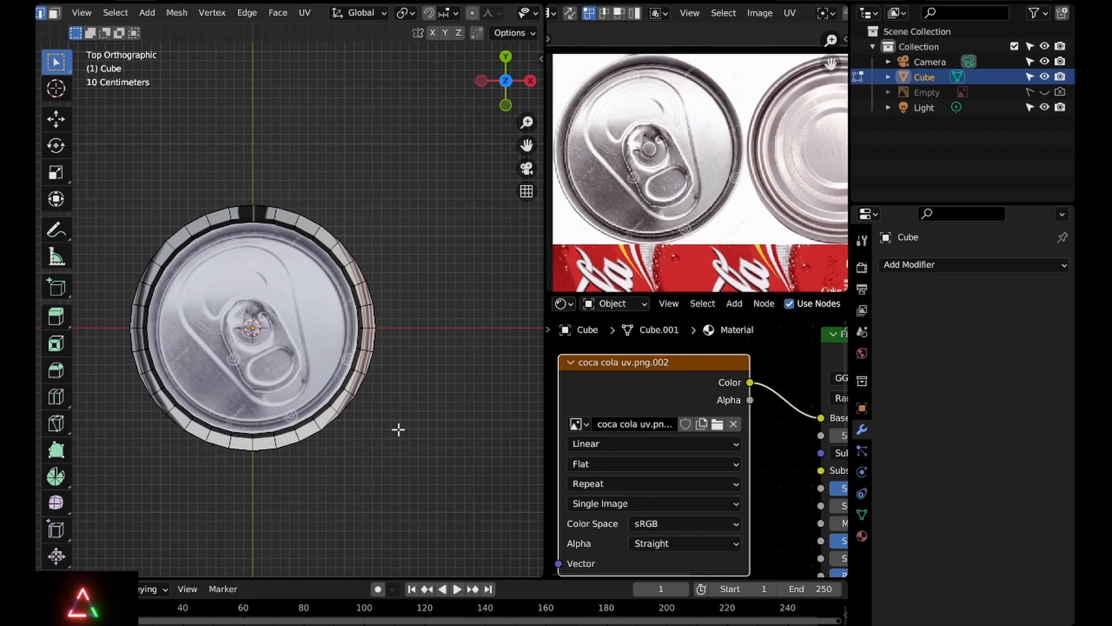
middle_click_drag(398, 430, 405, 211)
scroll(345, 260, "down", 4)
scroll(681, 235, "down", 7)
scroll(681, 235, "up", 2)
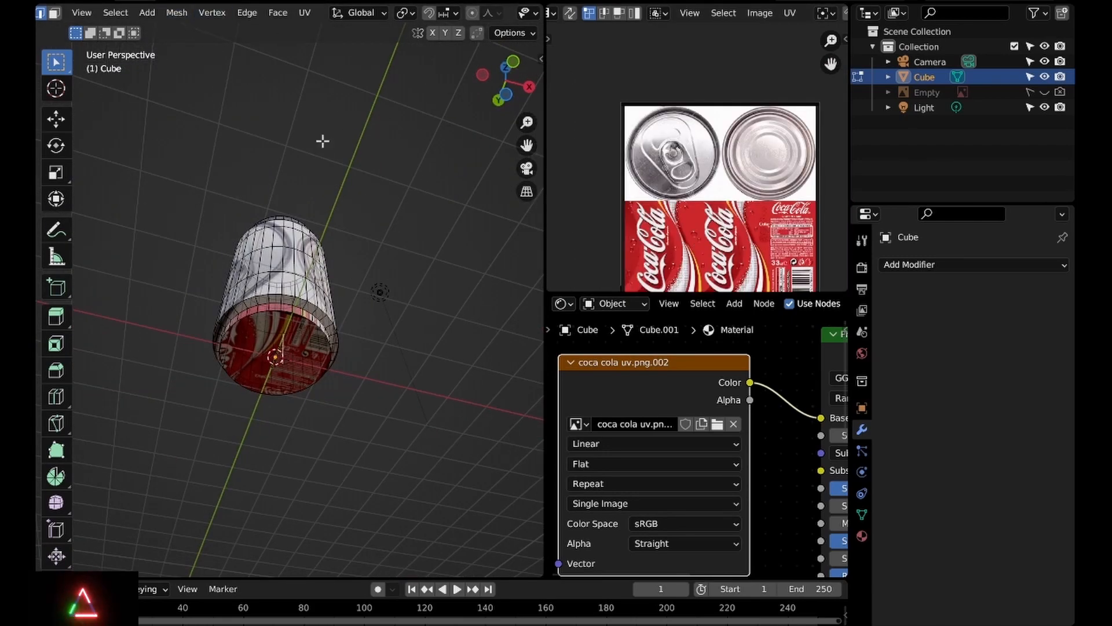
key("a")
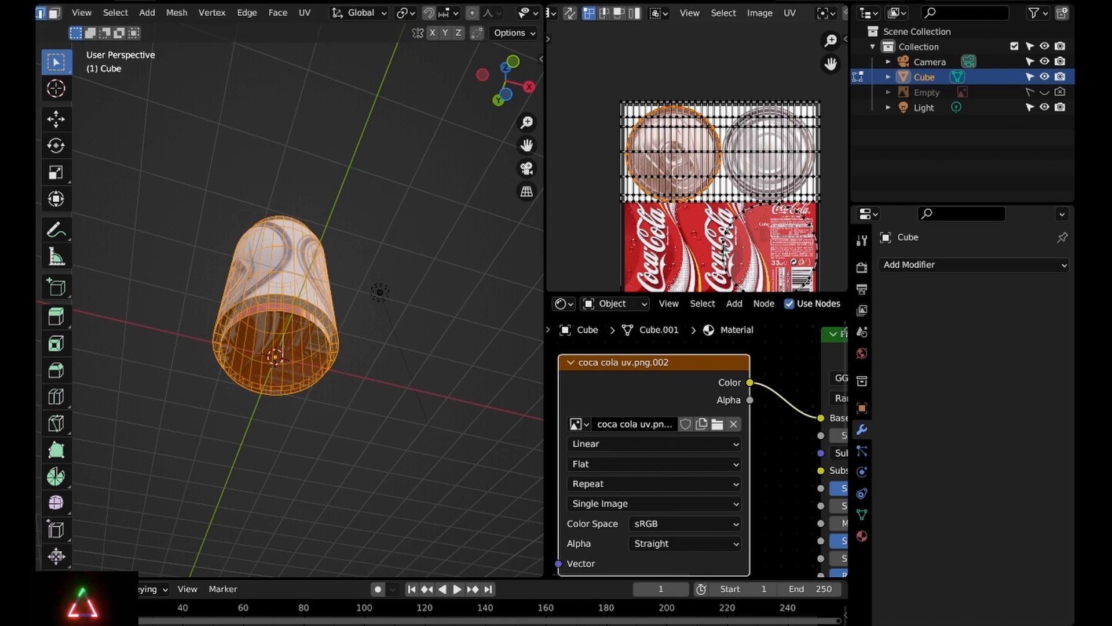
key("l")
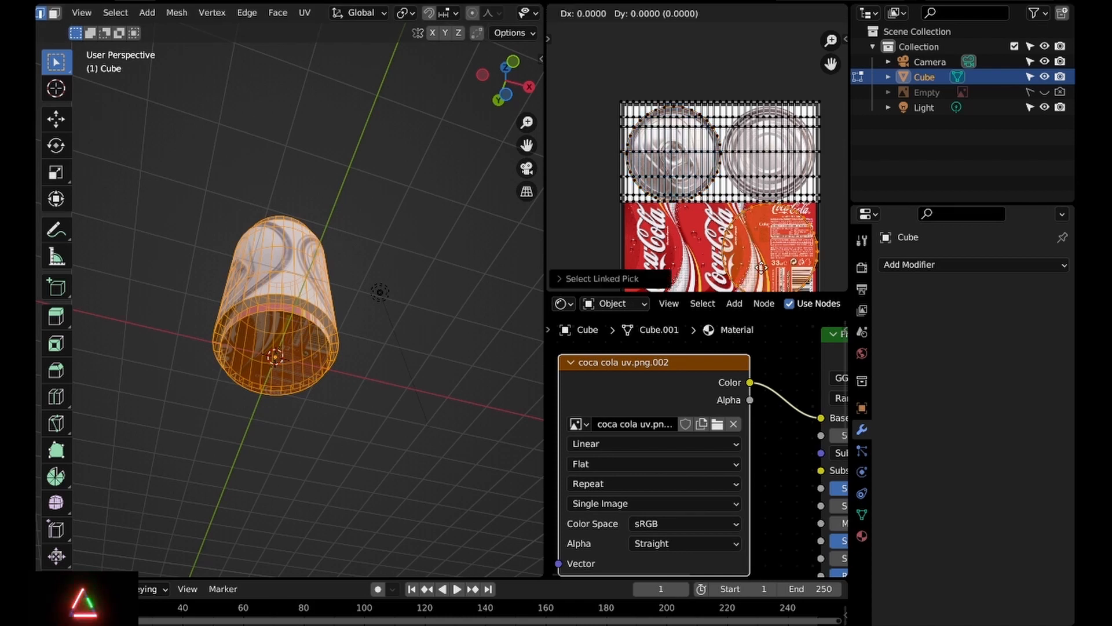
key("y")
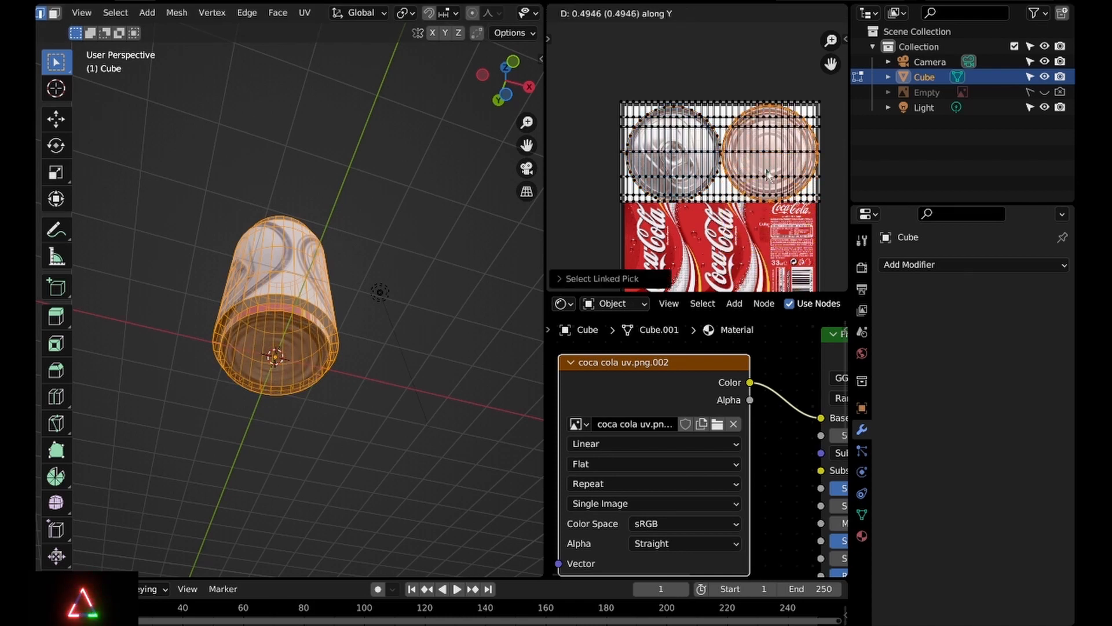
left_click(768, 174)
Scale the bottom cap's UV island and nudge it along Y and X to fit the can base's outer rim
scroll(767, 174, "up", 4)
scroll(708, 163, "down", 2)
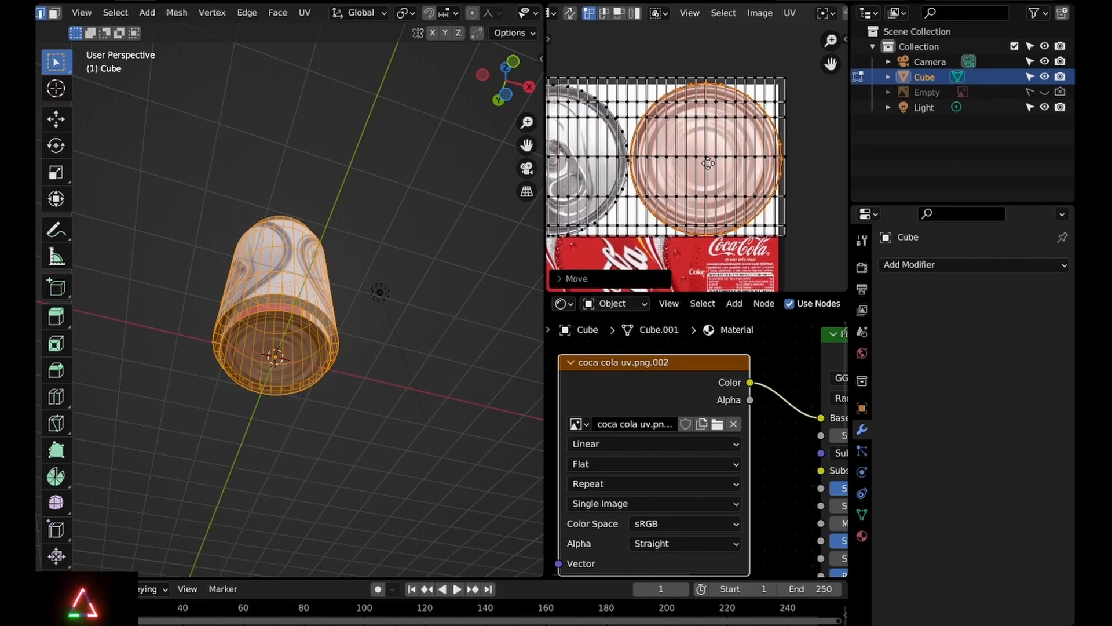
key("s")
left_click(774, 199)
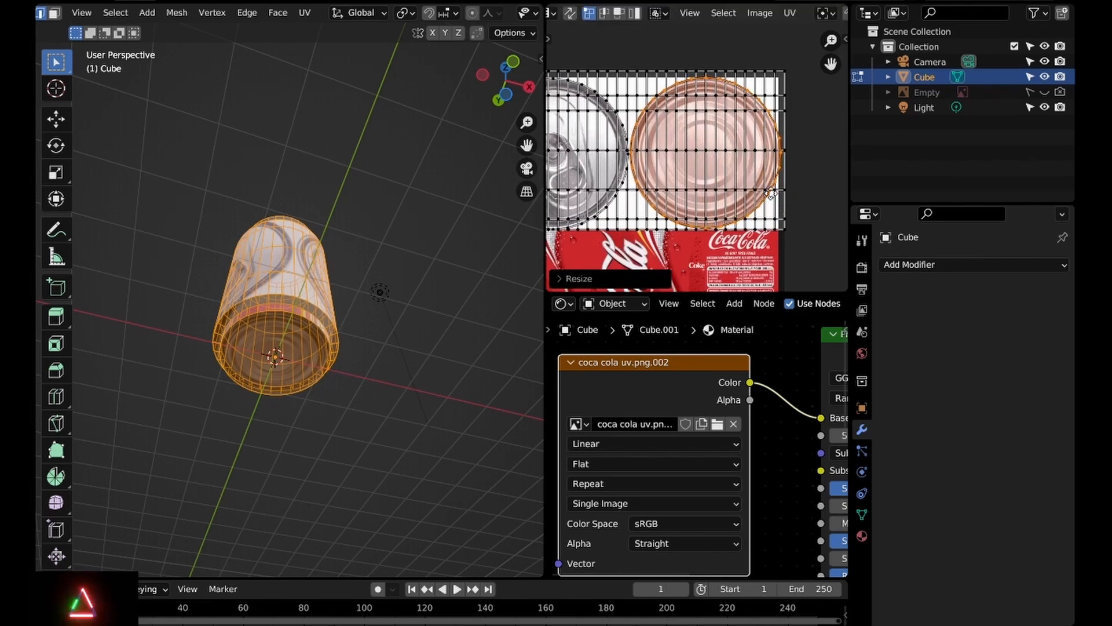
key("g")
key("y")
left_click(769, 202)
key("g")
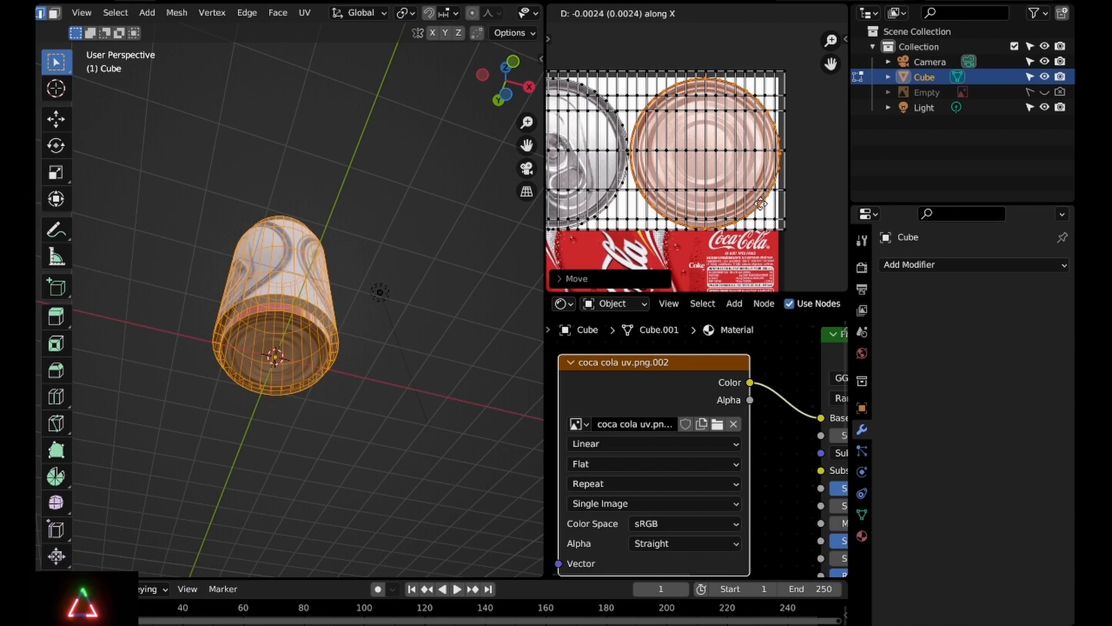
left_click(761, 203)
Select the side wall's linked UV island and move it down along Y onto the red Coca-Cola label artwork
scroll(696, 174, "down", 4)
key("alt+a")
key("l")
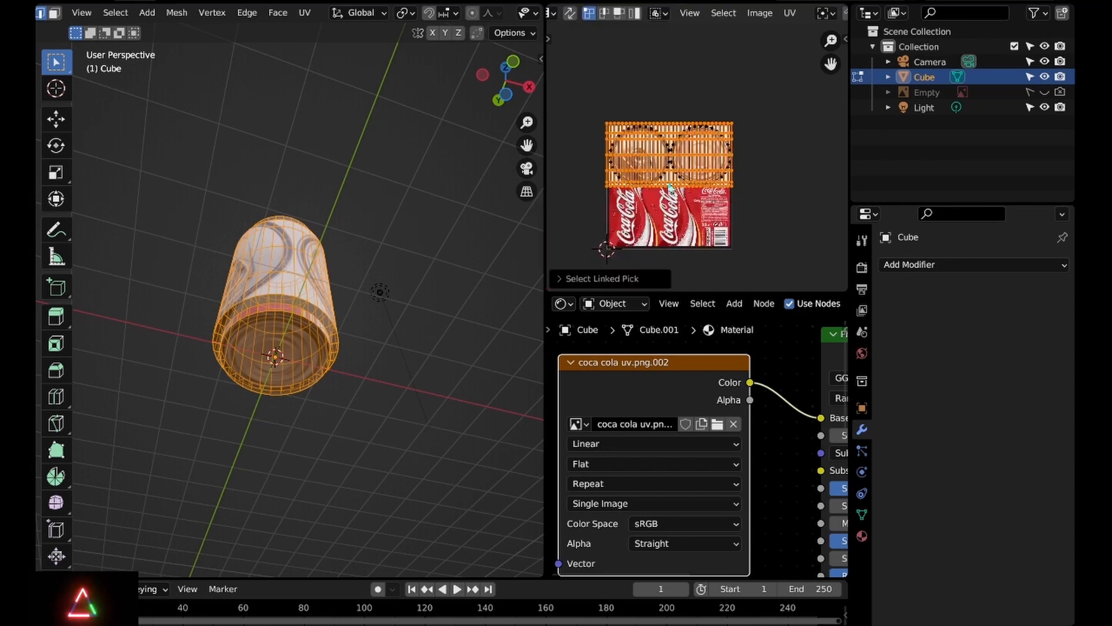
key("g")
key("y")
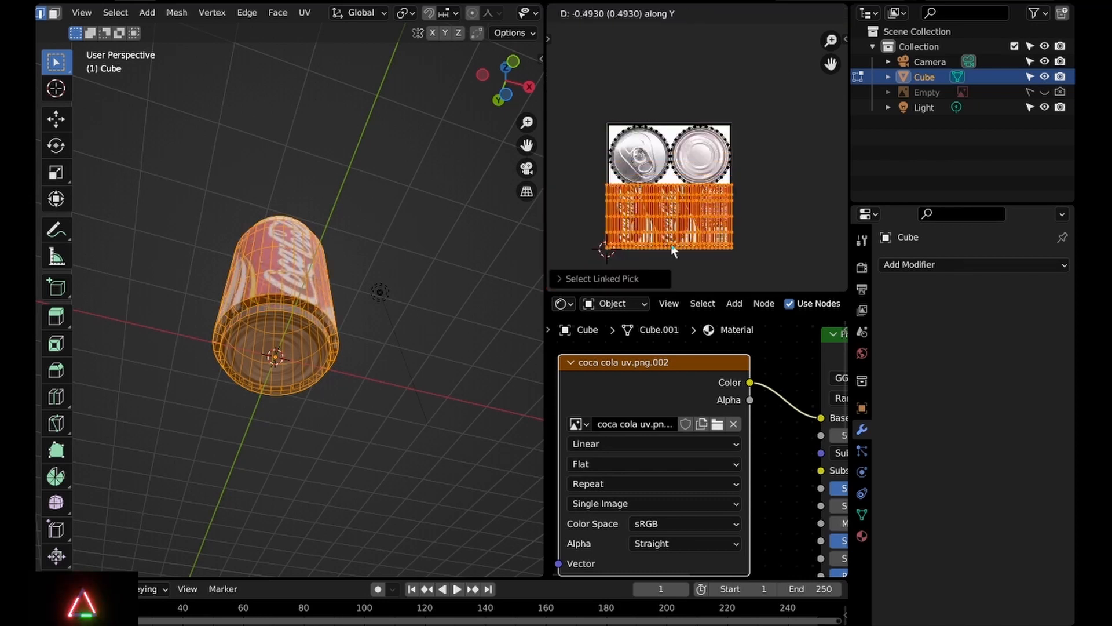
left_click(673, 251)
Scale the side wall's UV island down slightly along Y and along X to match the label's height and width
key("s")
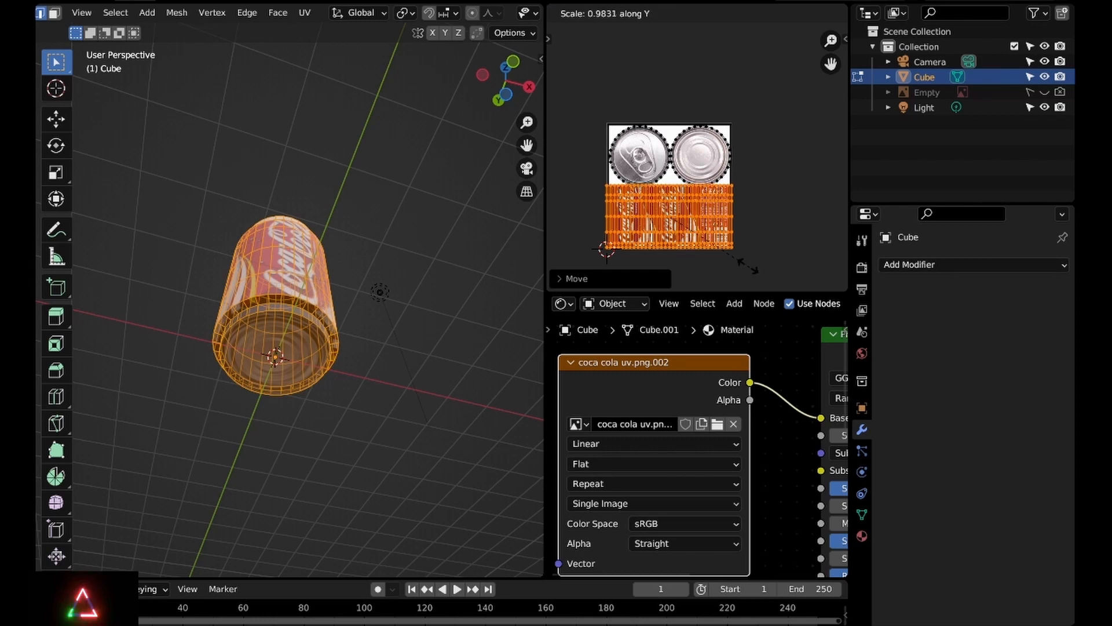
left_click(748, 267)
scroll(803, 128, "up", 3)
key("s")
key("x")
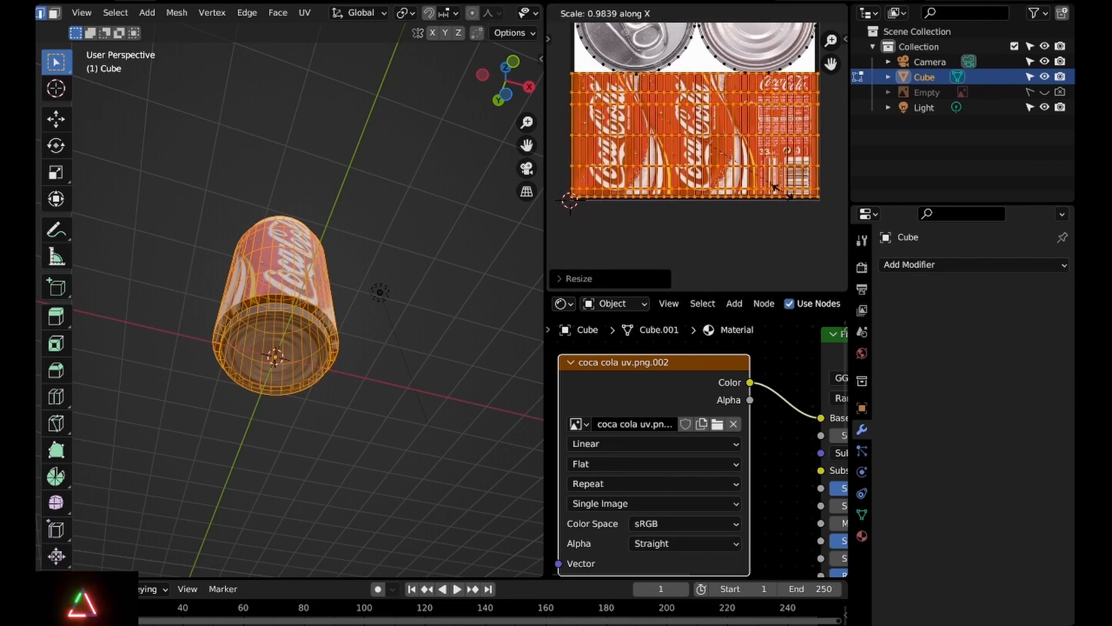
left_click(784, 191)
Shrink the side wall's UV island further along Y to stay inside the label, and check the wrapped can from the side and above
key("g")
key("y")
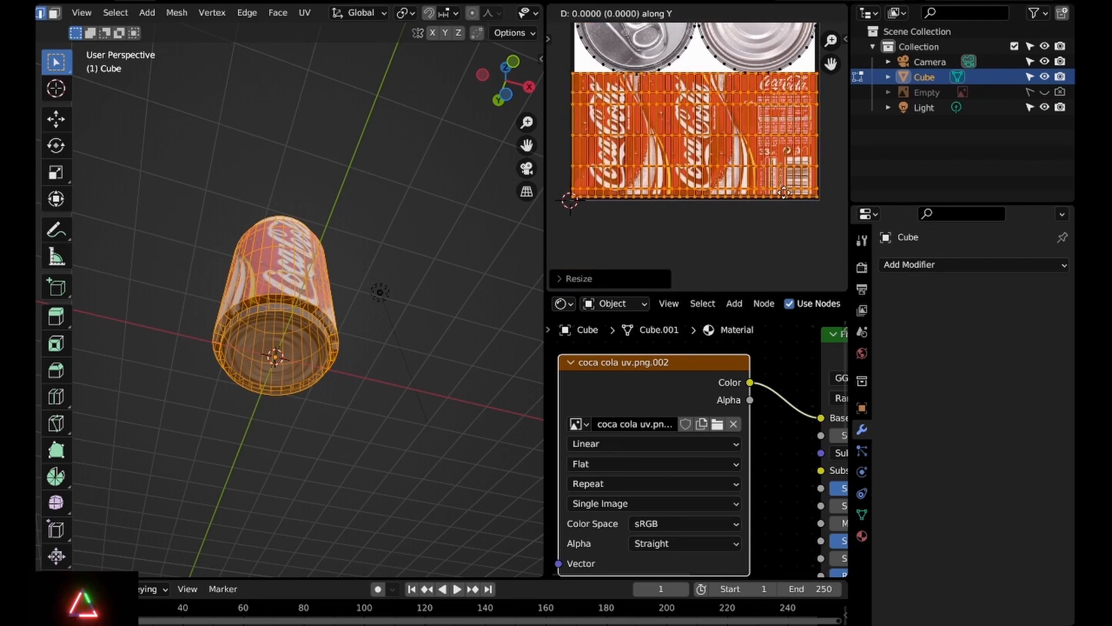
key("Escape")
key("y")
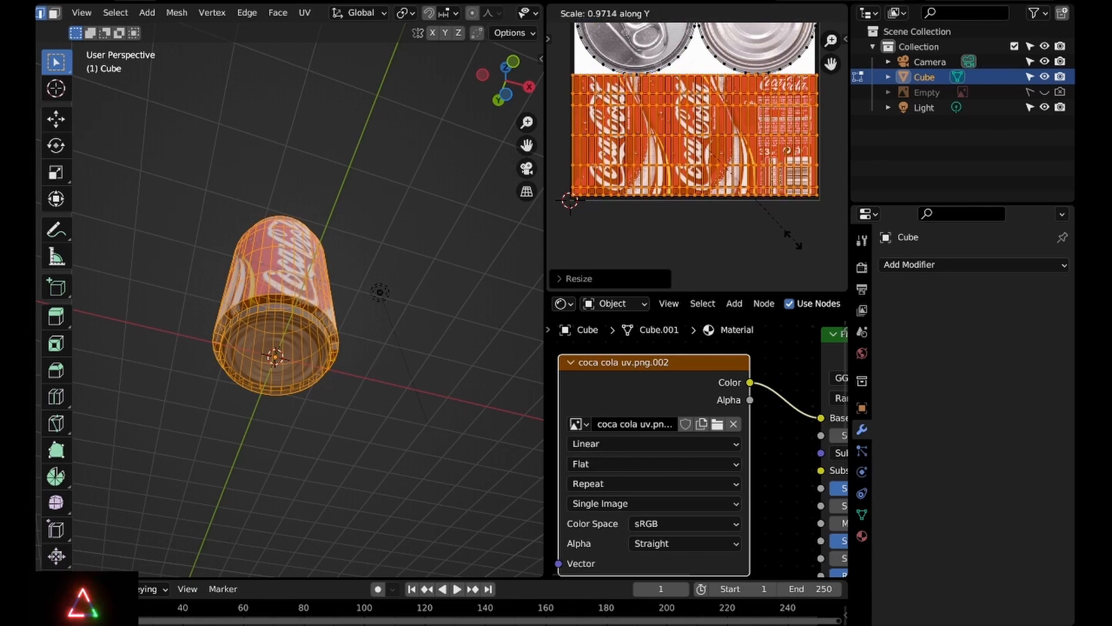
left_click(798, 244)
middle_click_drag(371, 266, 400, 315)
key("Tab")
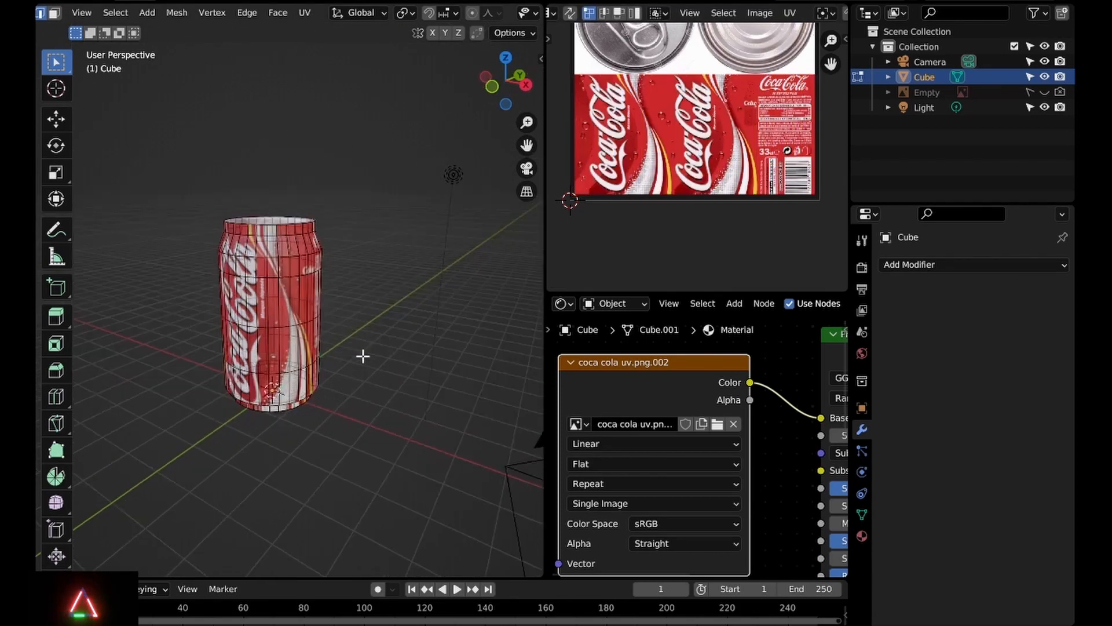
middle_click_drag(362, 355, 651, 244)
key("Tab")
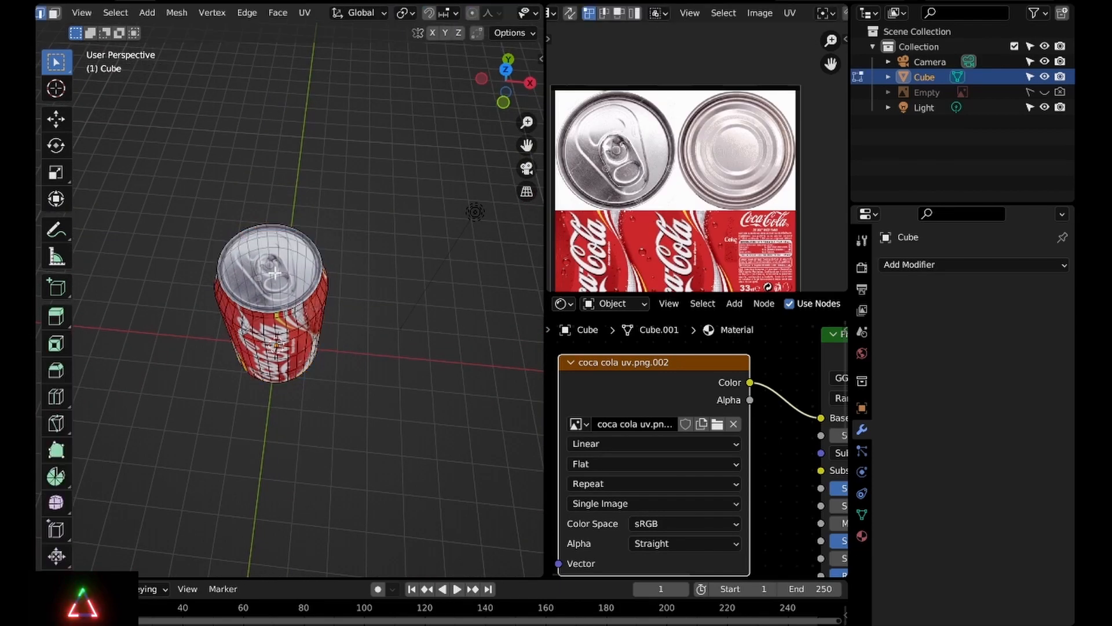
In face select mode, select the top cap and rotate its UV island to straighten the pull tab on the lid
scroll(466, 11, "right", 5)
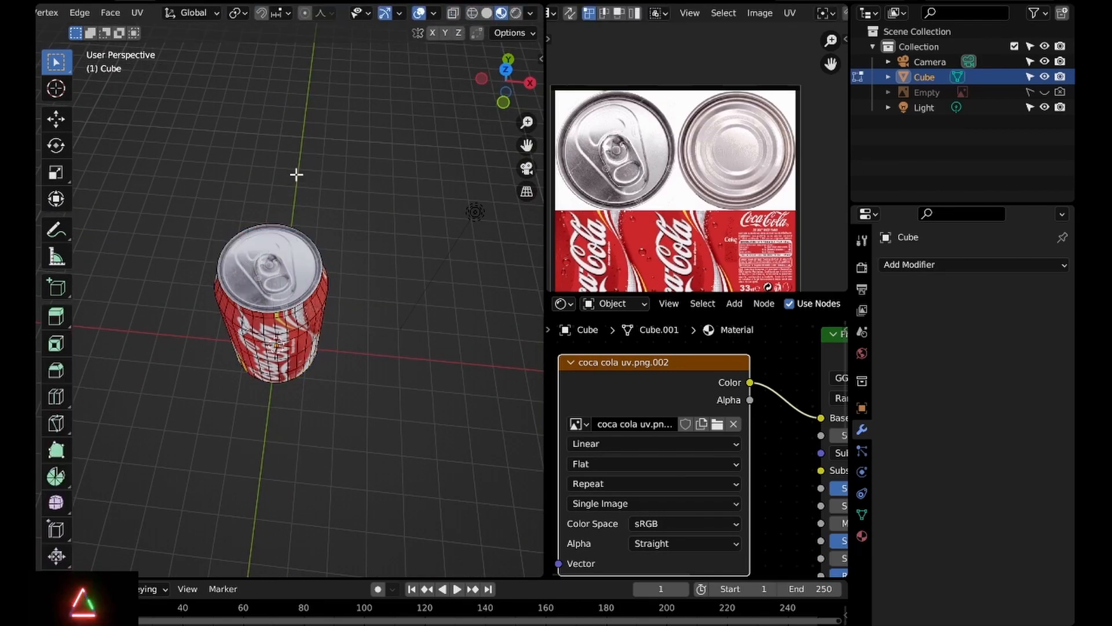
scroll(296, 173, "up", 3)
scroll(297, 12, "left", 5)
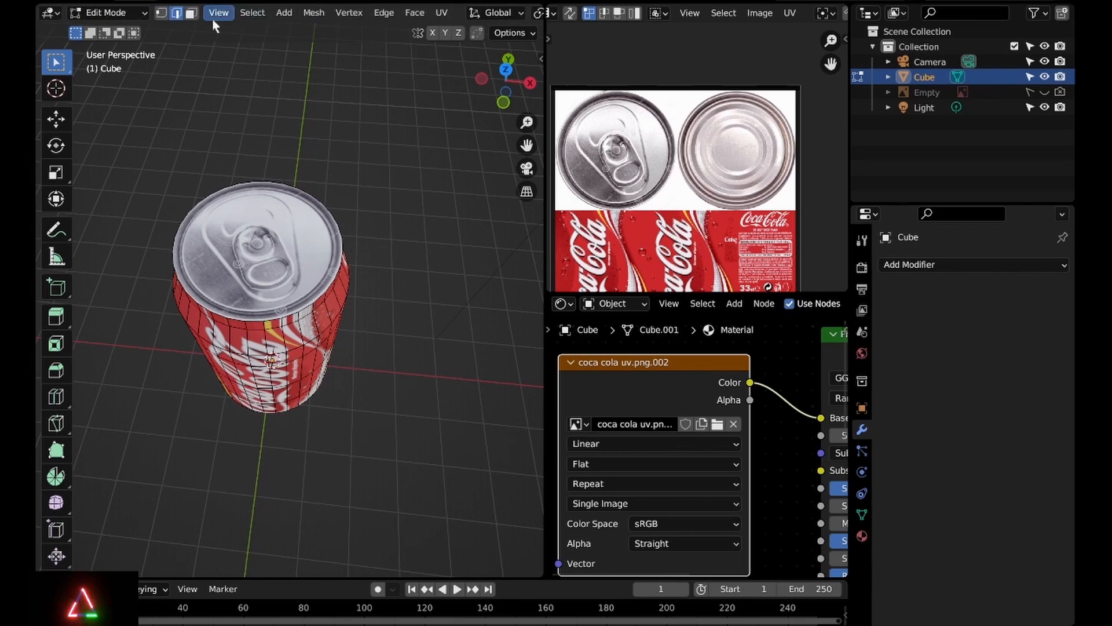
left_click(191, 12)
left_click(249, 227)
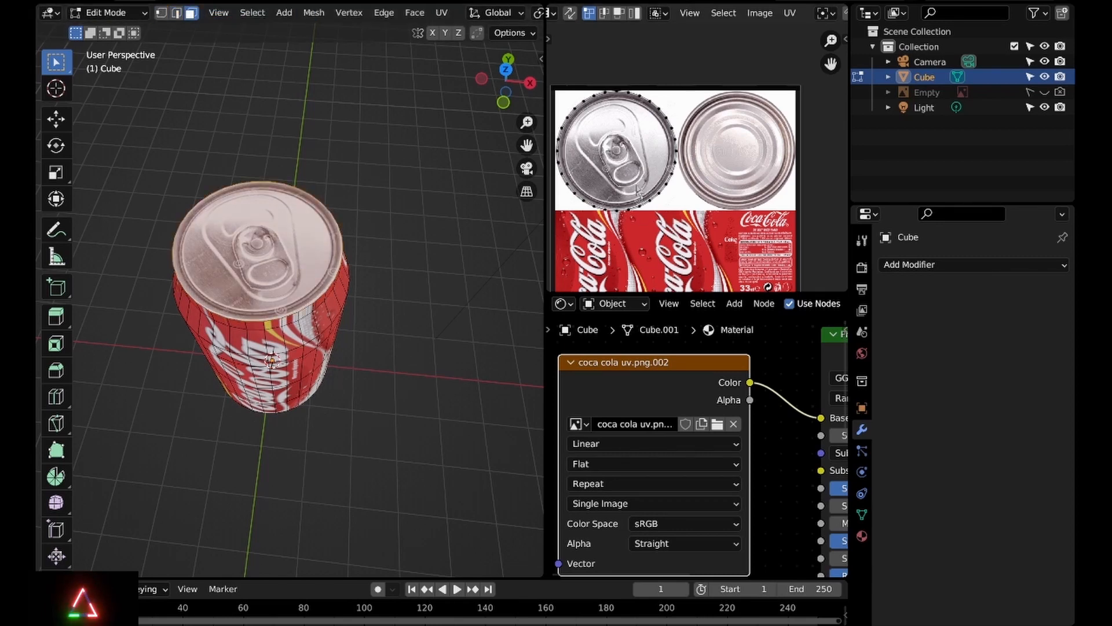
key("l")
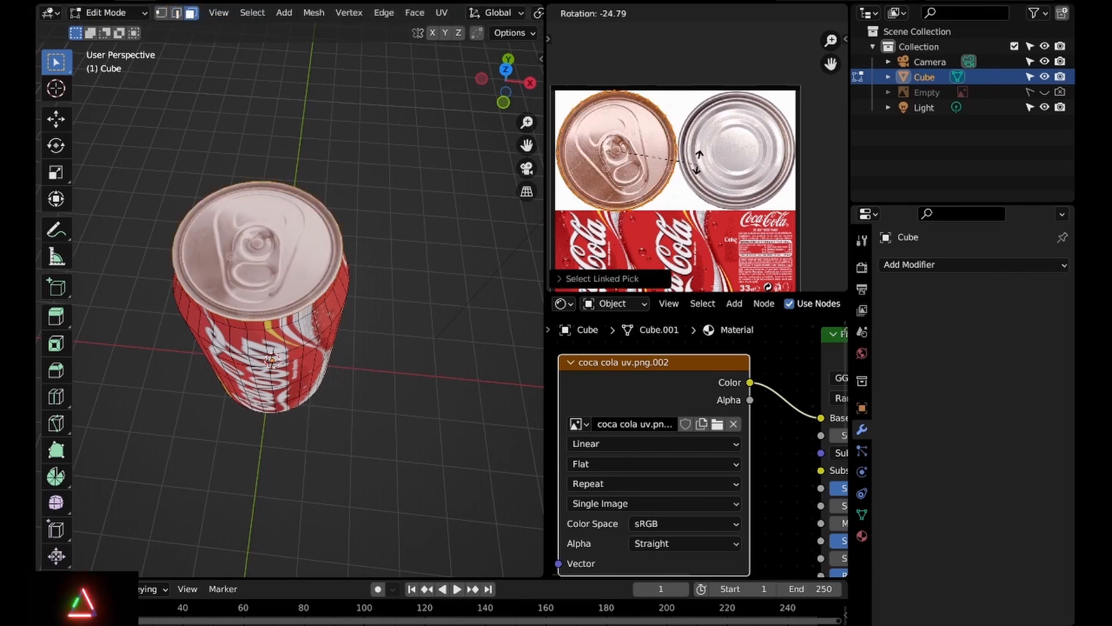
left_click(769, 140)
middle_click_drag(394, 159, 132, 159)
key("r")
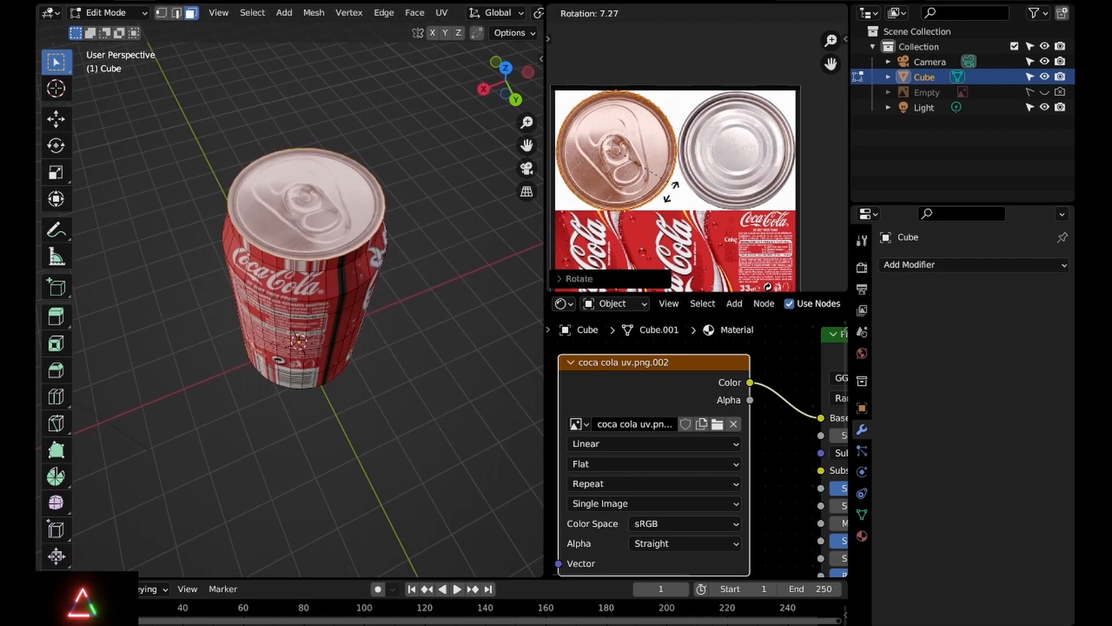
Inspect the can's underside in Object Mode and return to Edit Mode with the bottom cap selected
scroll(264, 247, "down", 4)
middle_click_drag(265, 246, 529, 258)
key("Tab")
scroll(327, 373, "up", 3)
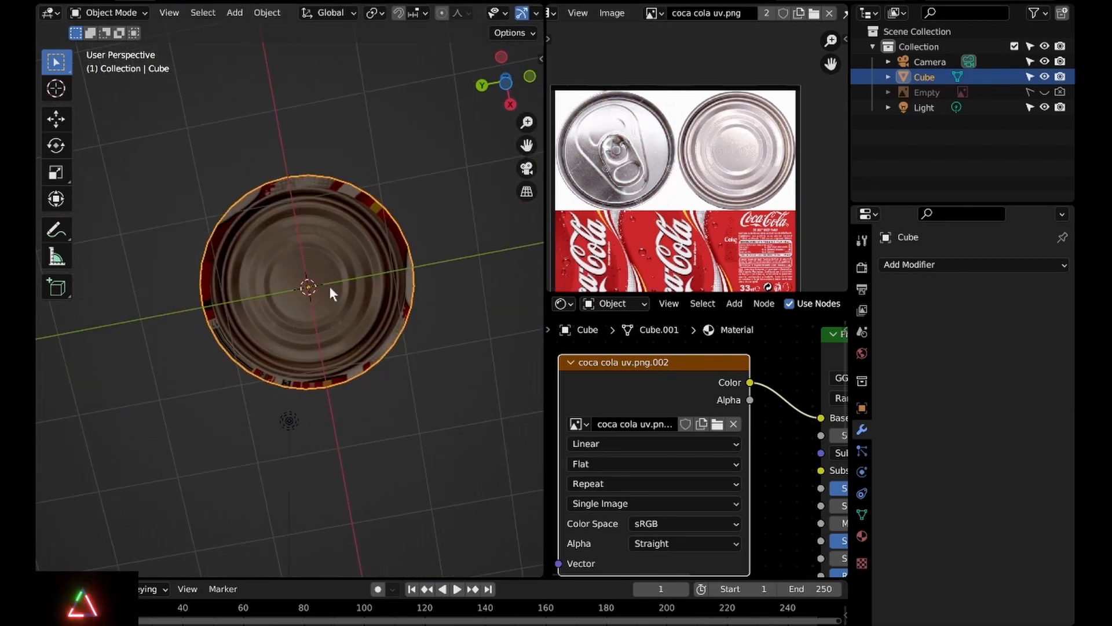
key("Tab")
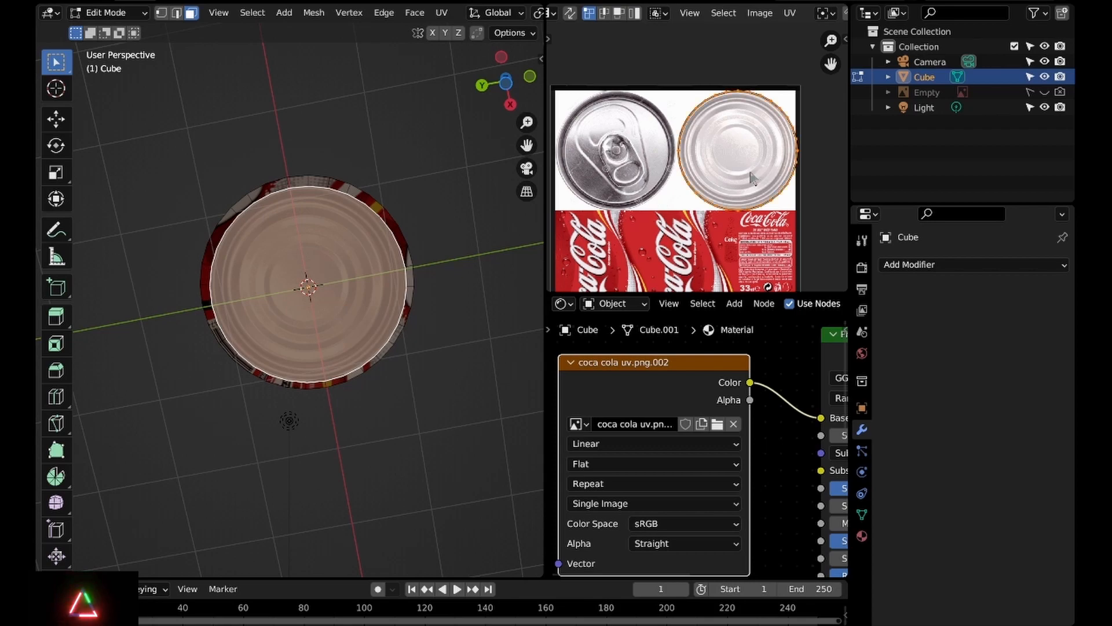
In edge select mode, select the edge loop where the base ring meets the overhanging body and scale it up slightly
middle_click_drag(347, 278, 377, 347)
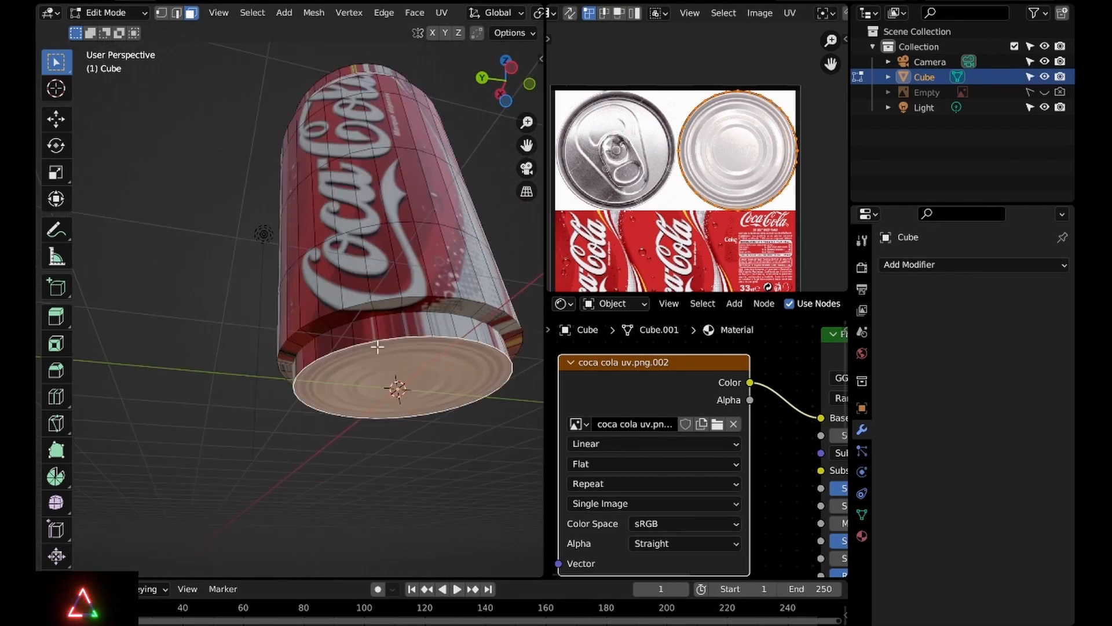
scroll(377, 347, "up", 1)
middle_click_drag(382, 184, 278, 183, "shift")
left_click(177, 13)
scroll(256, 342, "up", 8)
middle_click_drag(256, 342, 256, 313, "shift")
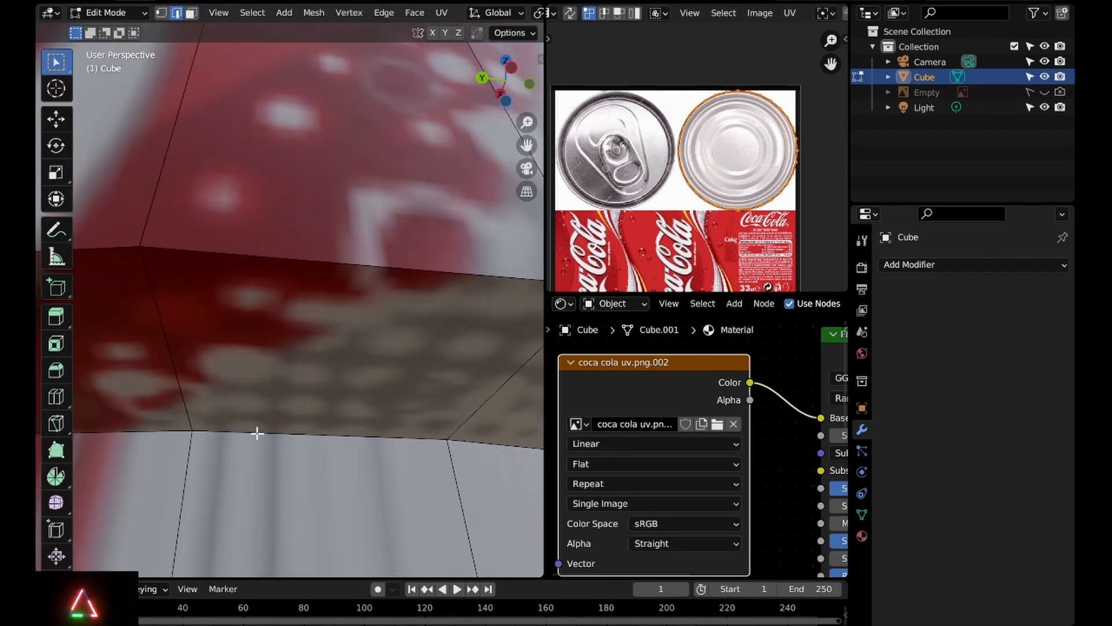
left_click(257, 432, "alt")
scroll(258, 434, "down", 12)
middle_click_drag(258, 434, 290, 435)
key("s")
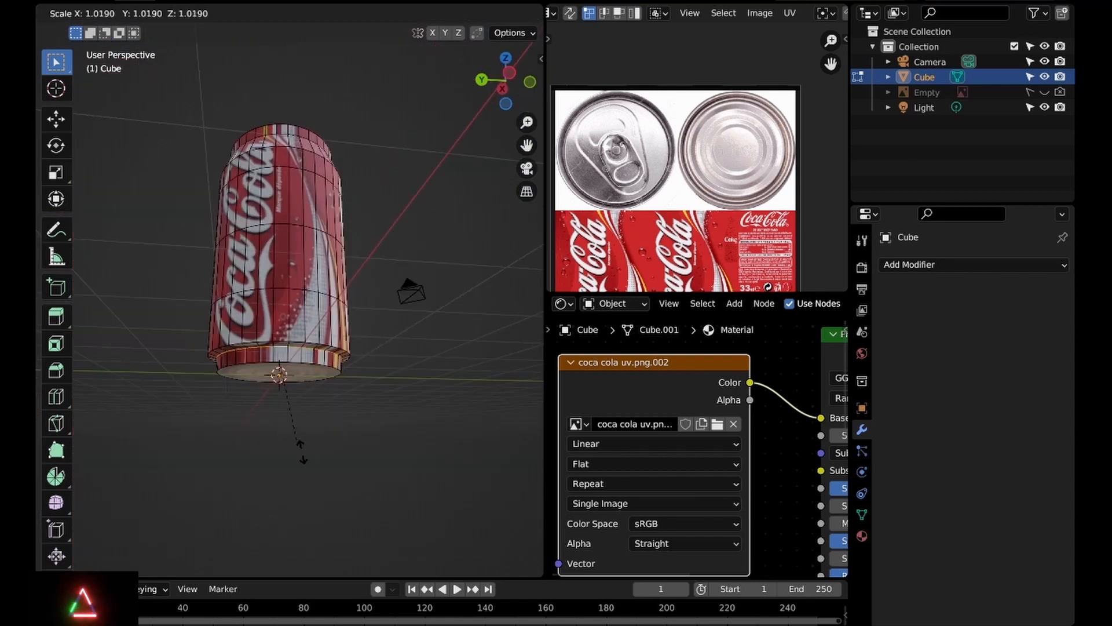
left_click(335, 472)
Inspect the reshaped base and the label wrap from several angles, with and without the wireframe
middle_click_drag(334, 472, 356, 434)
scroll(321, 386, "up", 5)
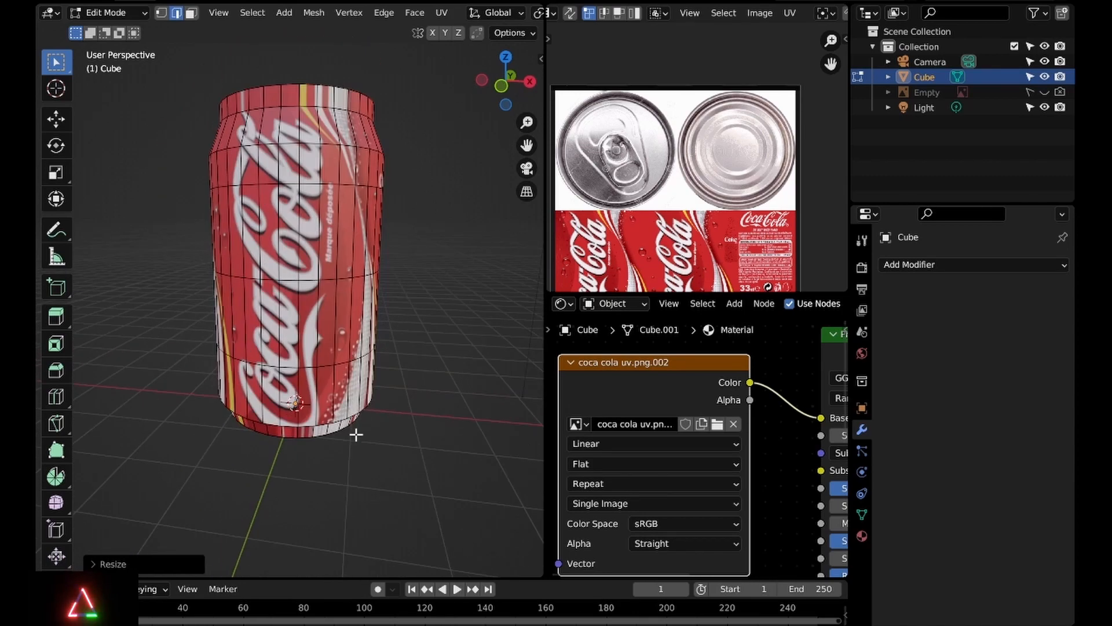
scroll(356, 428, "down", 2)
middle_click_drag(365, 390, 358, 452)
scroll(334, 315, "up", 3)
middle_click_drag(330, 216, 414, 196)
key("Tab")
key("Tab")
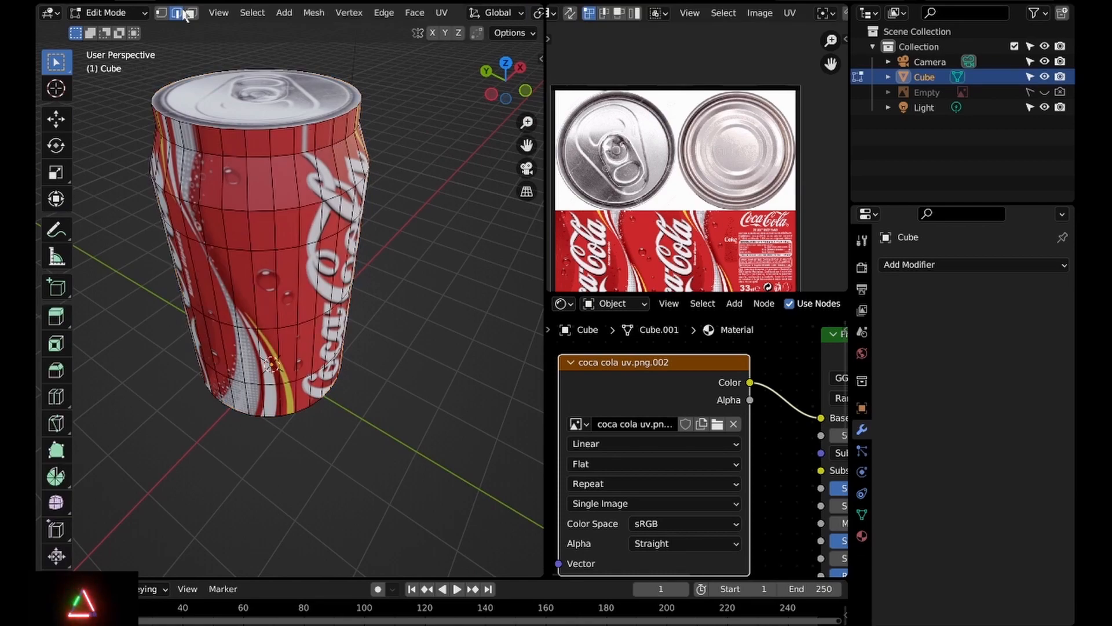
In face select mode, select the ring of faces below the lid and add the ring around the can's base to the selection
left_click(296, 142, "alt")
middle_click_drag(296, 243, 318, 165)
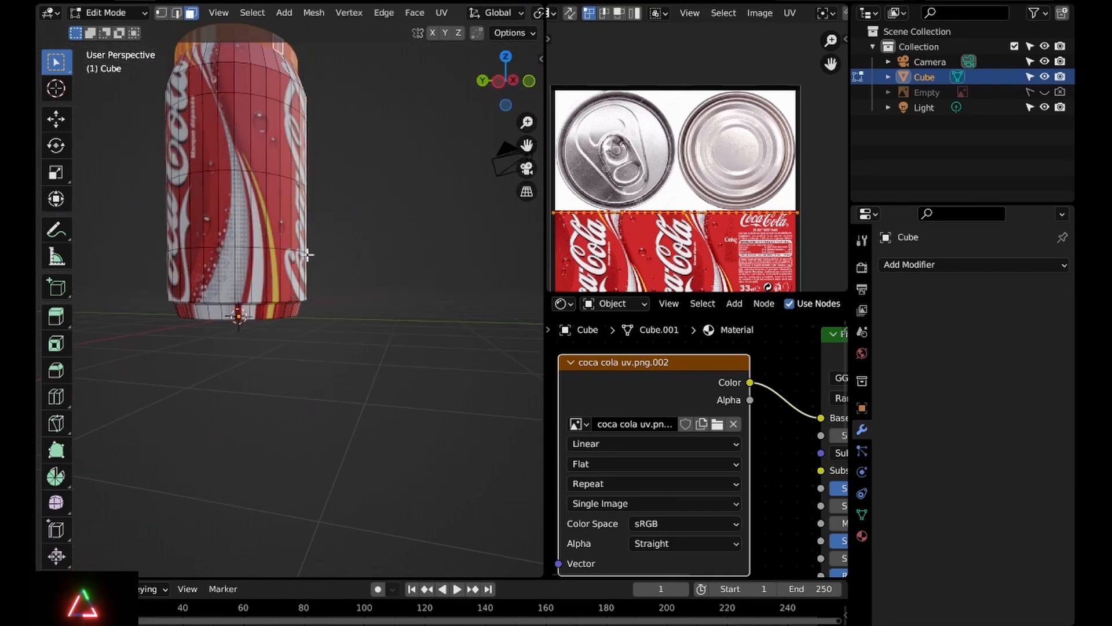
scroll(289, 301, "up", 2)
left_click(267, 324, "alt+shift")
scroll(347, 311, "down", 3)
middle_click_drag(348, 342, 304, 304)
scroll(292, 307, "up", 4)
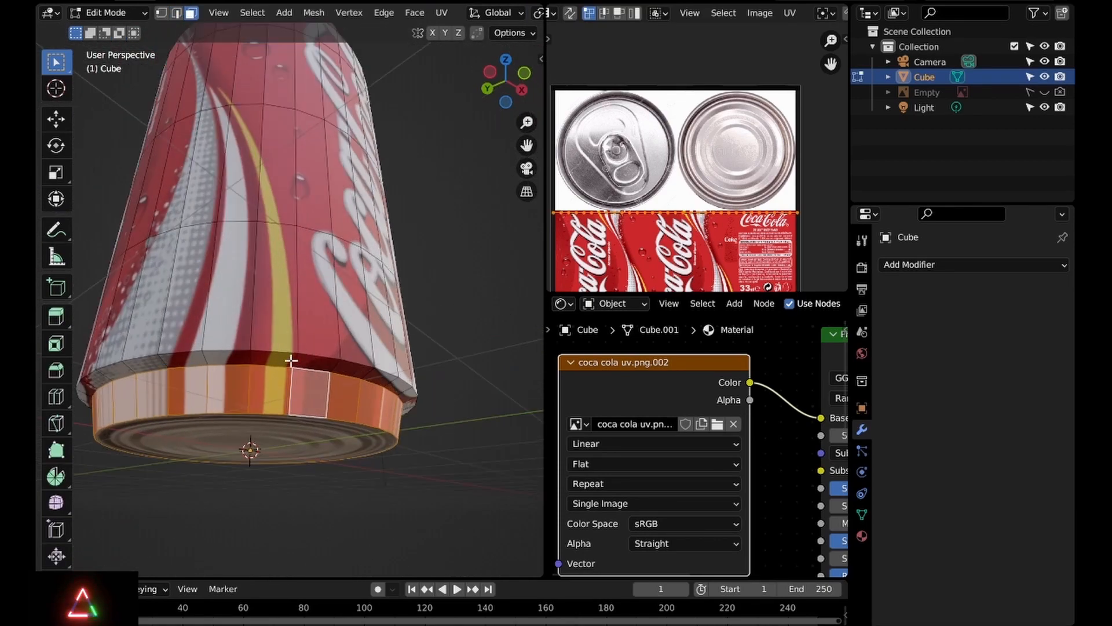
middle_click_drag(290, 363, 331, 283, "shift")
middle_click_drag(406, 353, 344, 288)
scroll(284, 338, "down", 3)
scroll(311, 239, "up", 3)
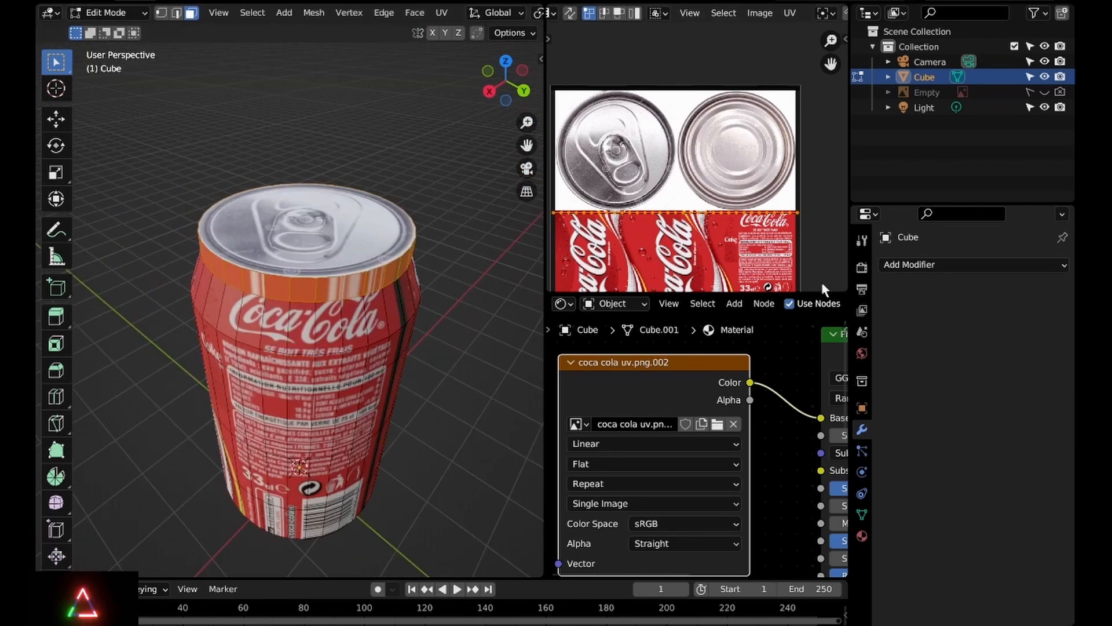
Add a second material slot to the can and put the existing Material.003 in it
left_click(862, 535)
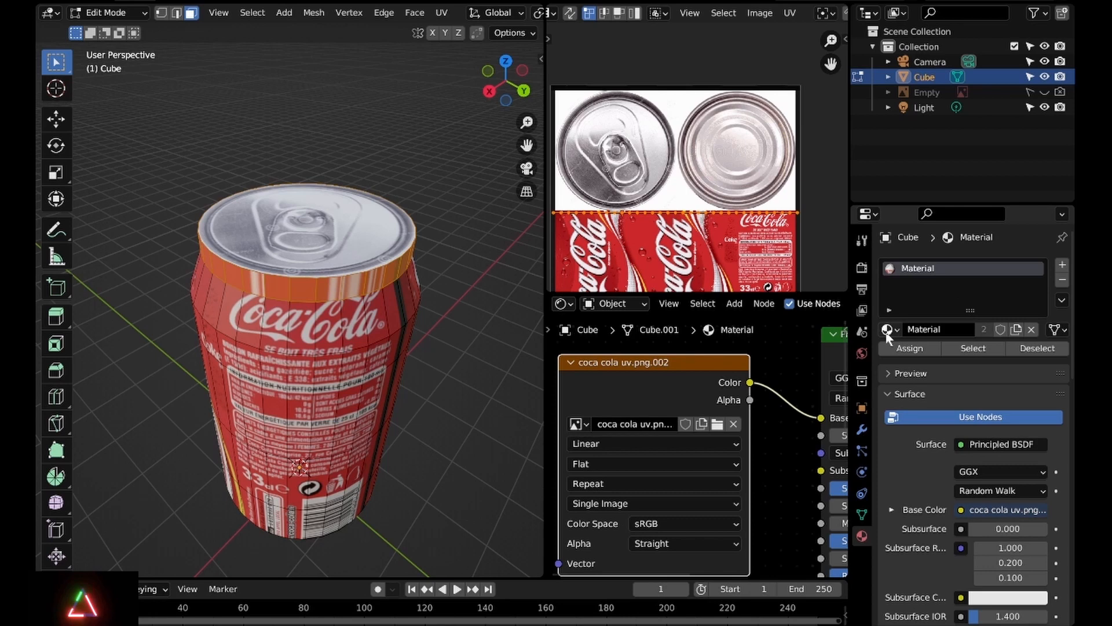
left_click(1061, 266)
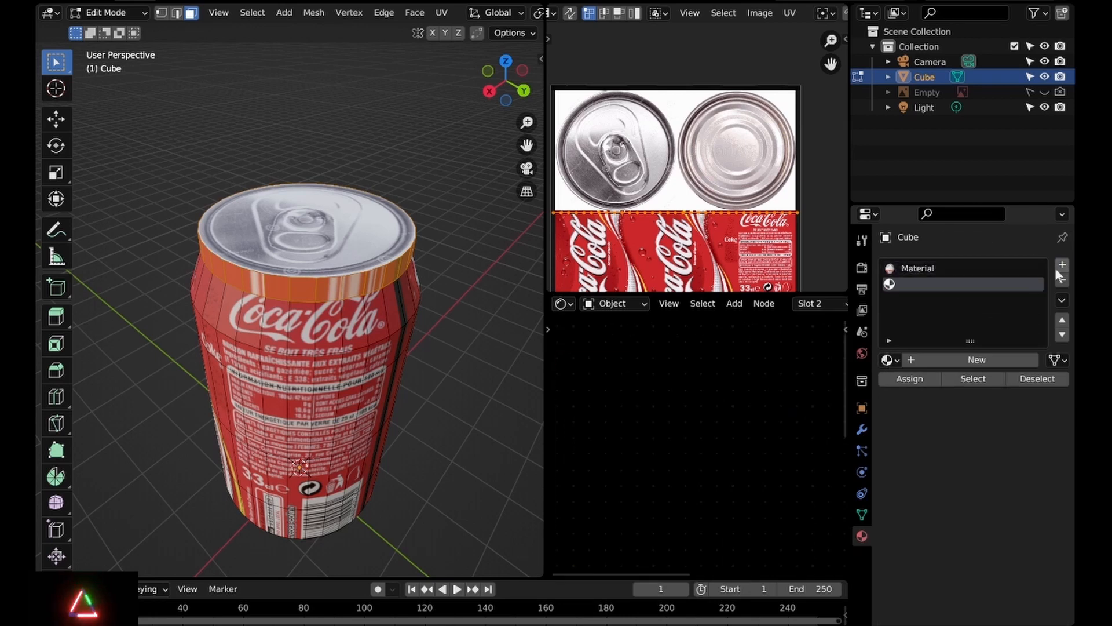
left_click(897, 360)
left_click(866, 422)
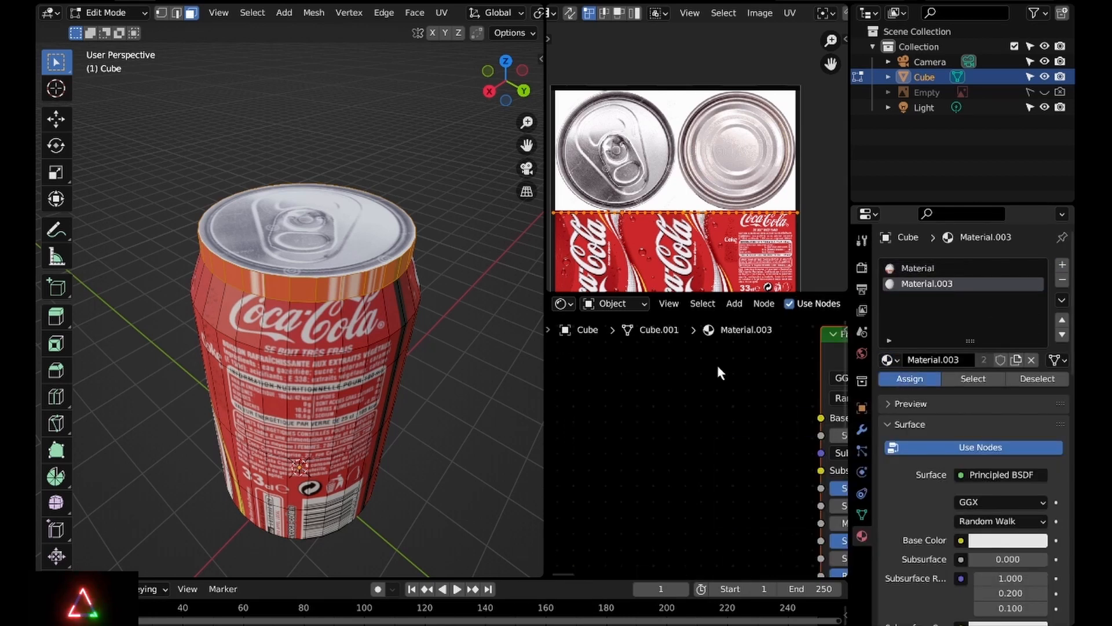
Return the can to object mode and apply Shade Smooth to it
scroll(426, 293, "down", 5)
middle_click_drag(427, 293, 731, 199)
key("Tab")
scroll(501, 325, "up", 5)
scroll(304, 244, "up", 3)
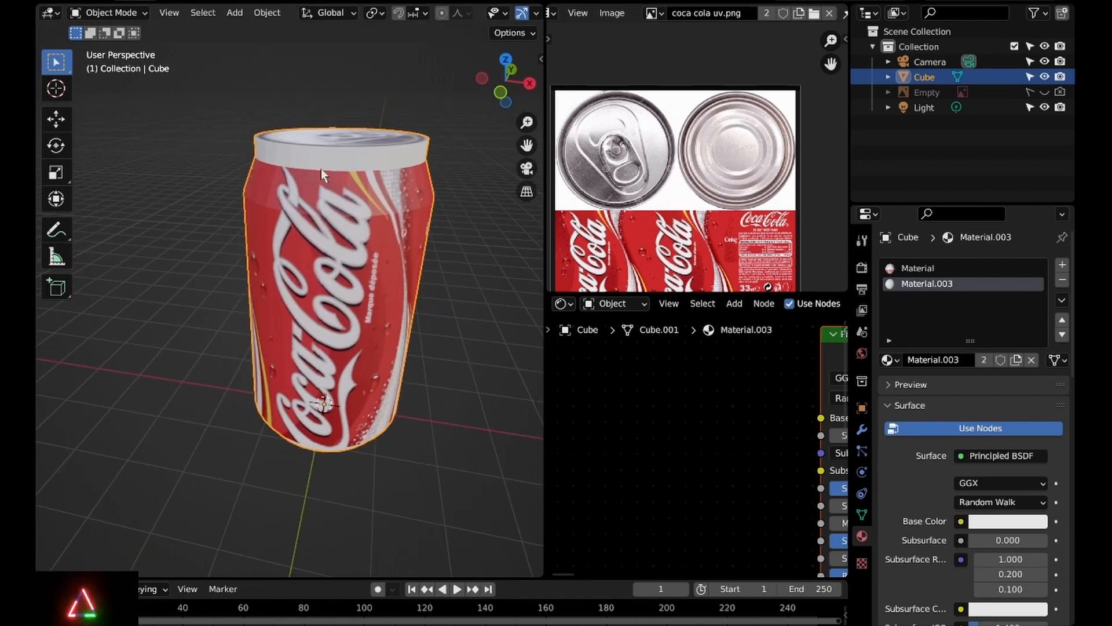
middle_click_drag(321, 169, 166, 50)
left_click(267, 13)
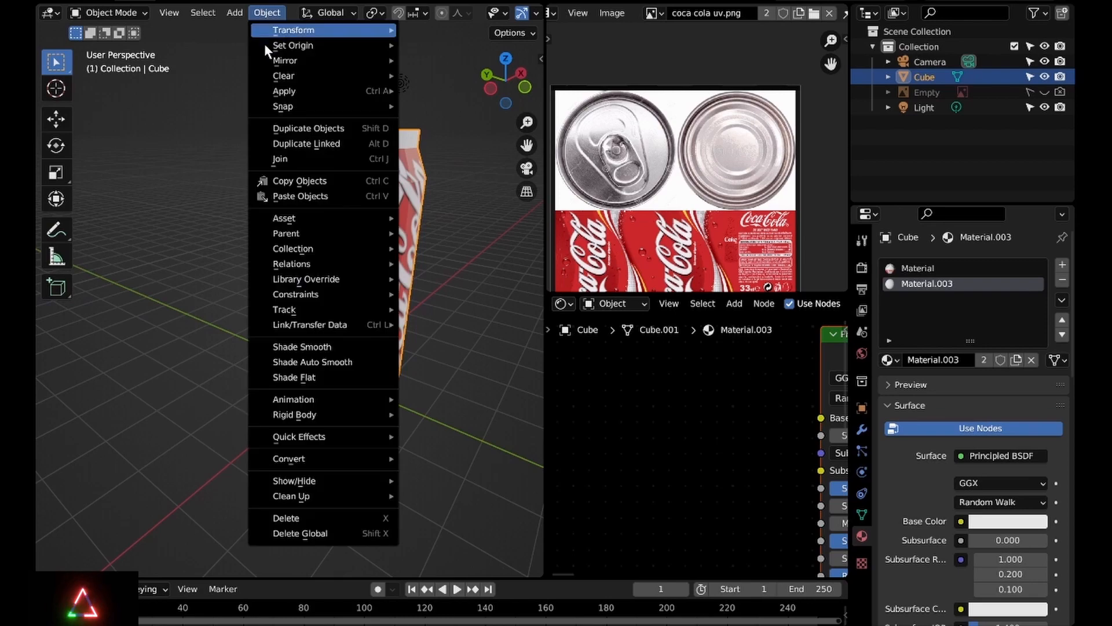
left_click(302, 346)
Add two edge loops around the upper body and slide them up close beneath the top ring
middle_click_drag(289, 255, 258, 217)
key("Tab")
scroll(258, 211, "up", 10)
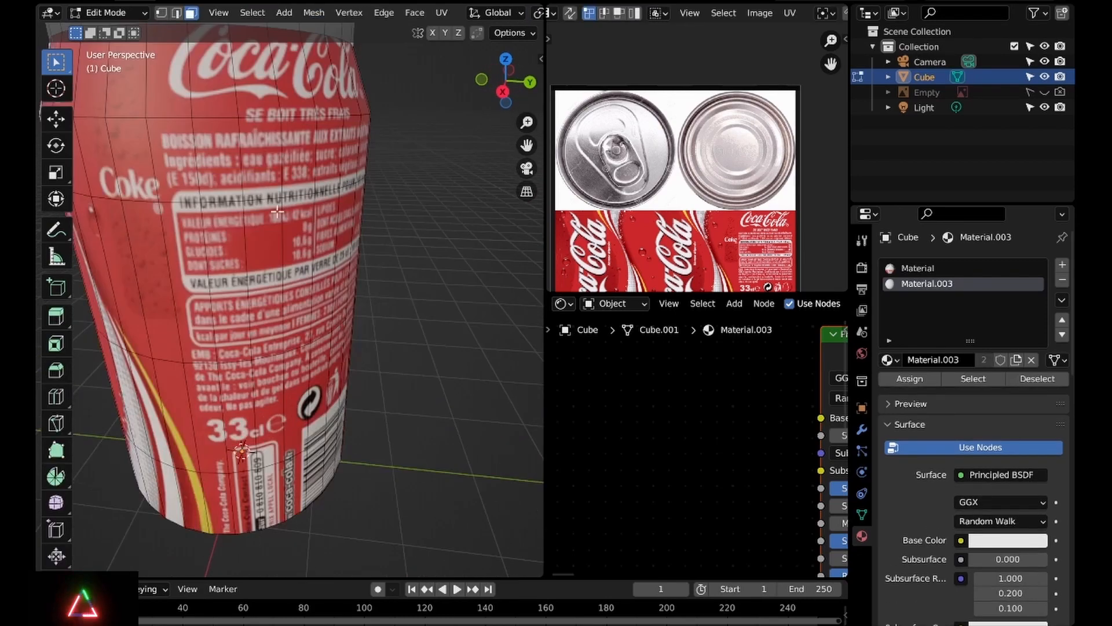
left_click(251, 124)
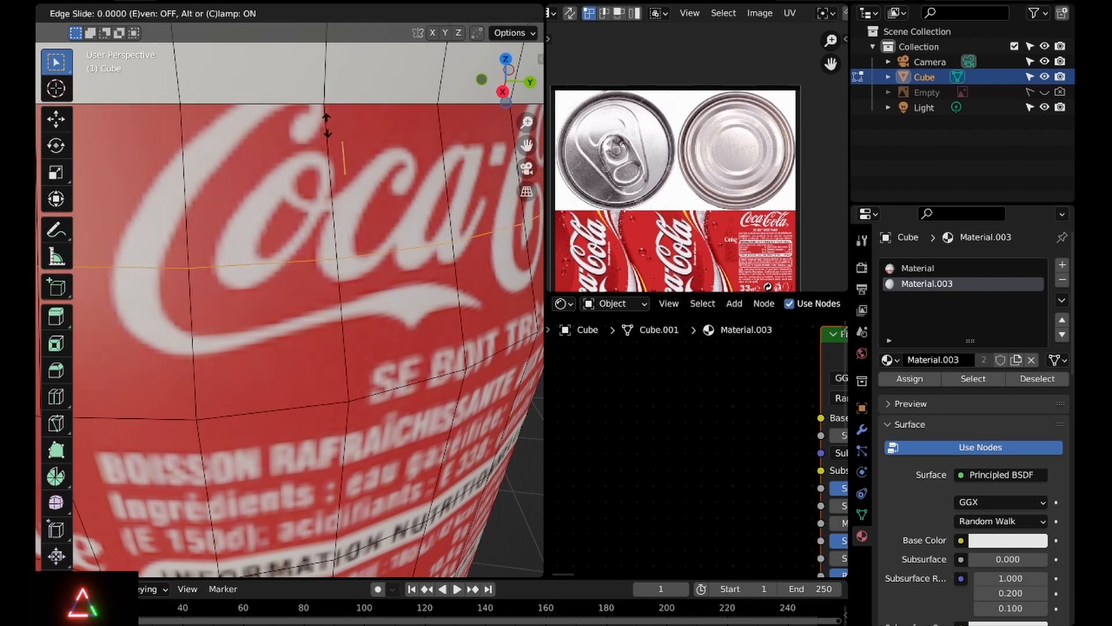
left_click(333, 536)
key("g")
key("g")
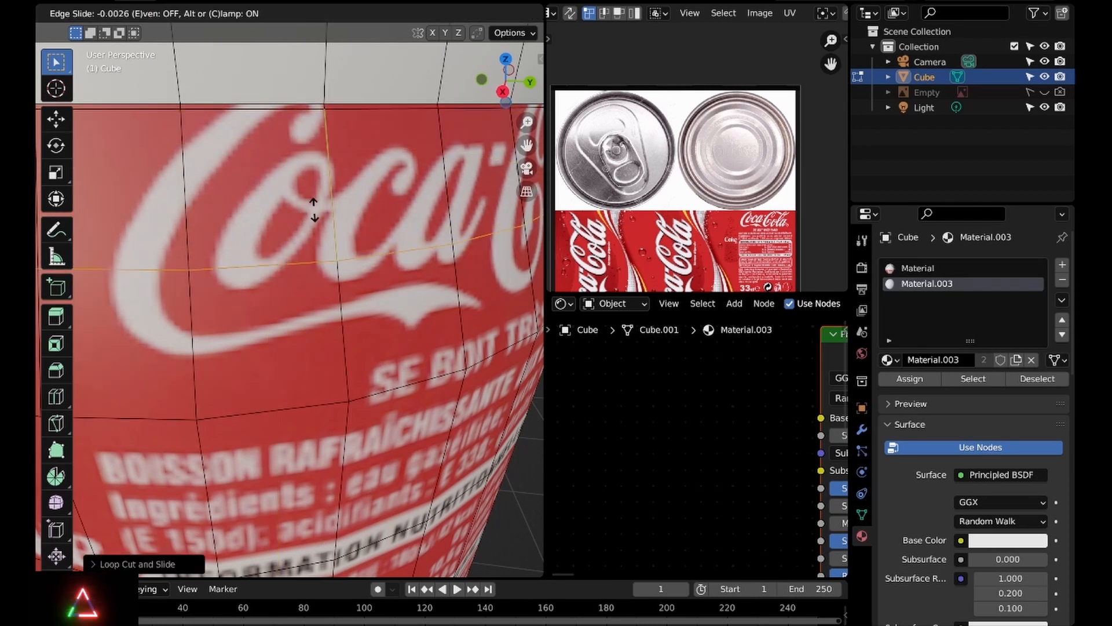
left_click(325, 71)
In face select mode, select the lower thin face ring below the top ring and try extruding it along its normals
middle_click_drag(302, 99, 341, 164)
scroll(318, 192, "up", 4)
scroll(318, 194, "down", 10)
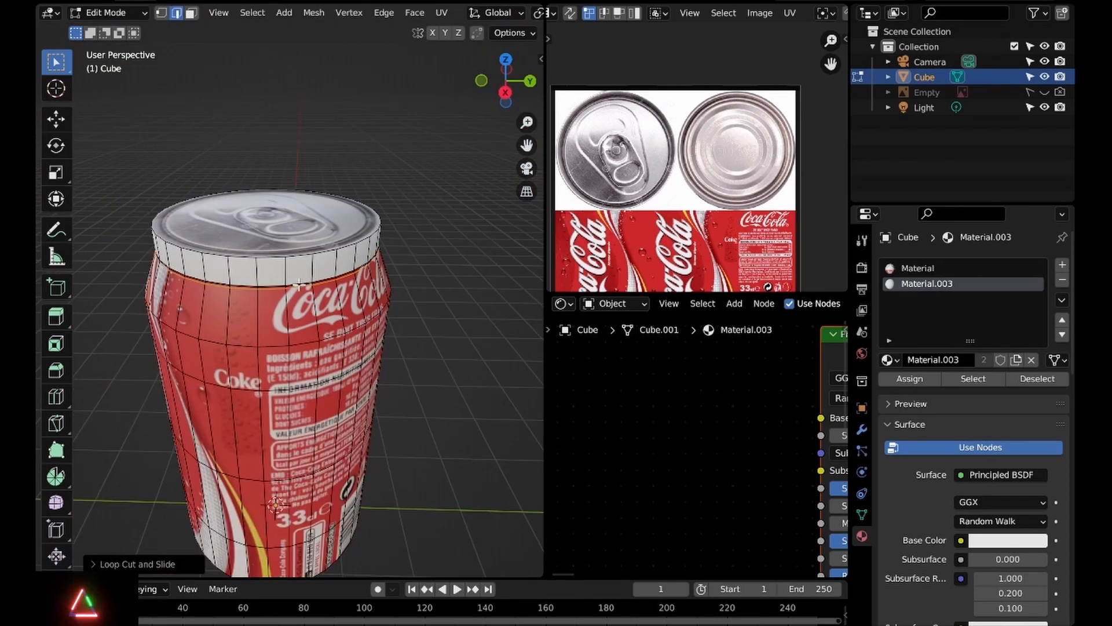
scroll(299, 284, "up", 8)
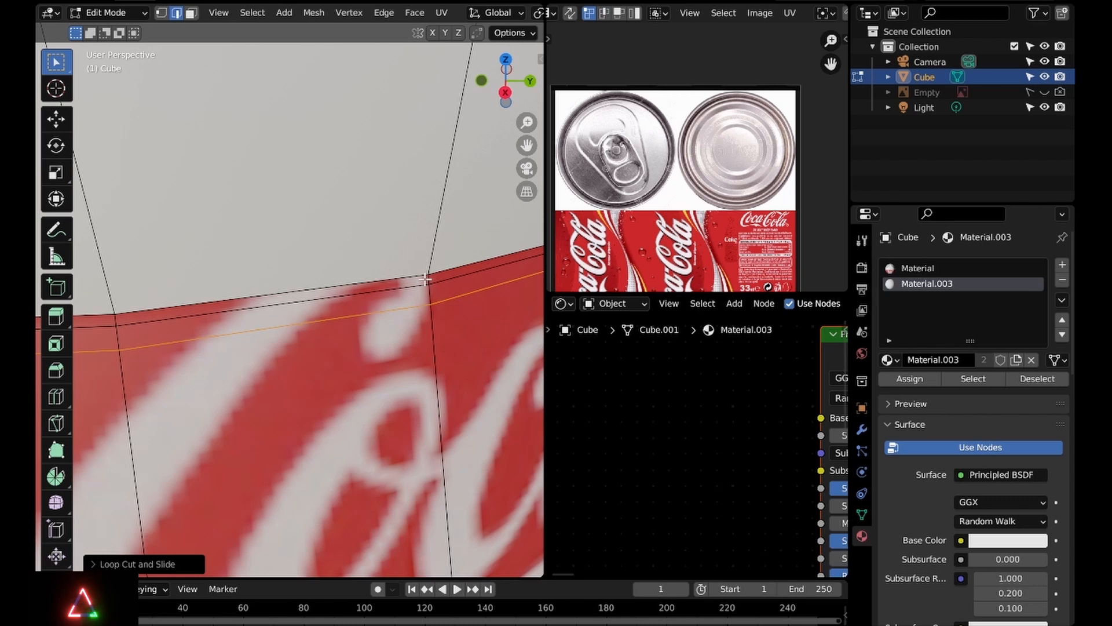
left_click(427, 293, "alt+shift")
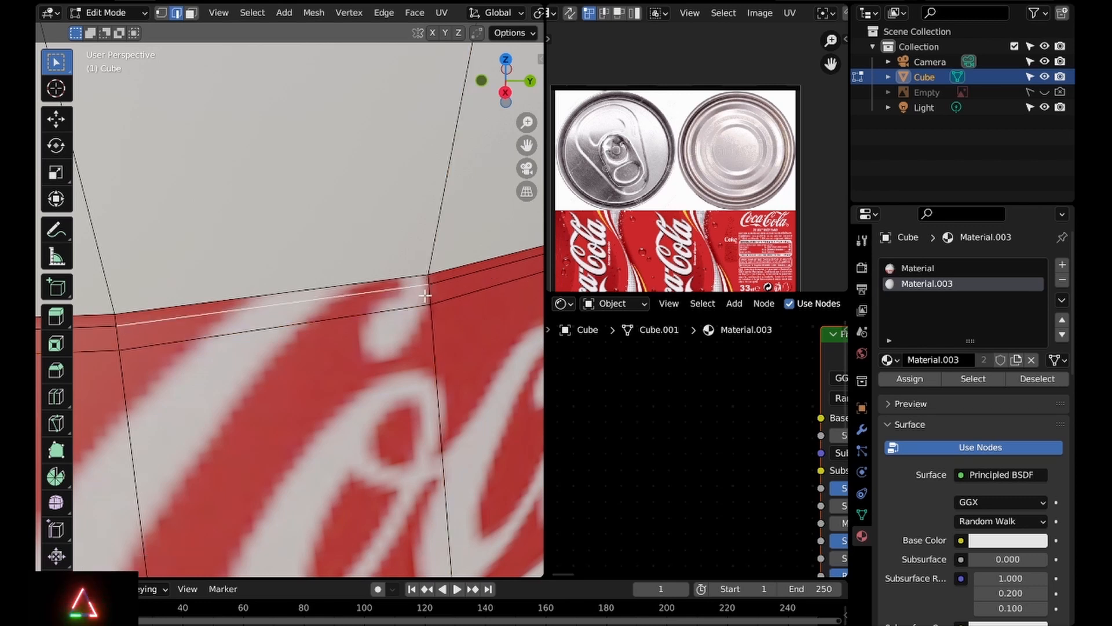
left_click(191, 13)
left_click(427, 296)
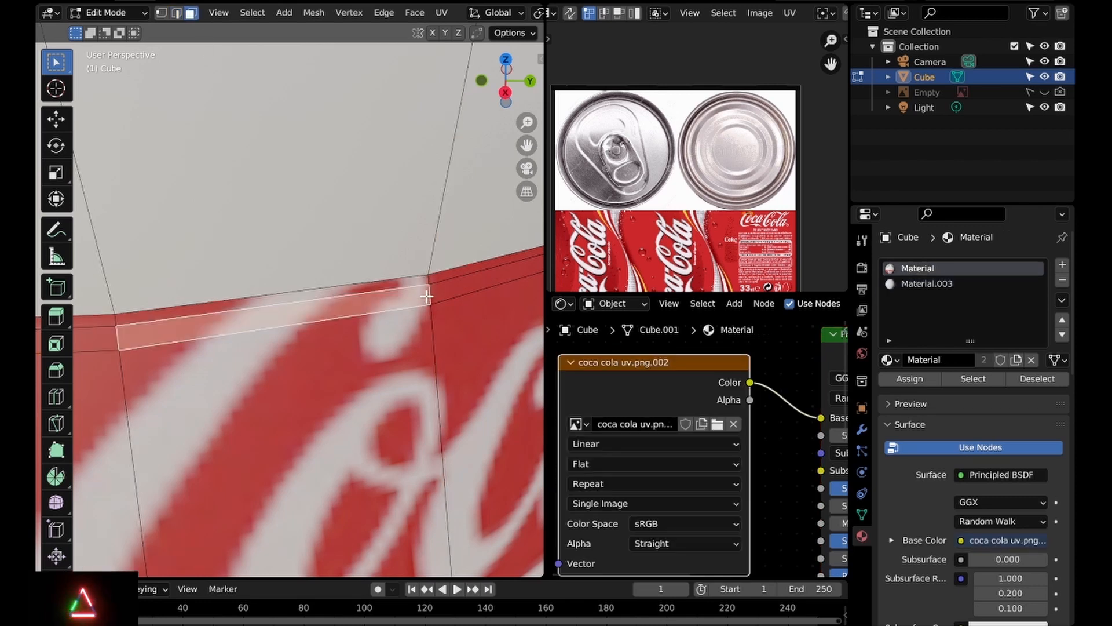
left_click(427, 297, "alt")
right_click(427, 297)
left_click(367, 155)
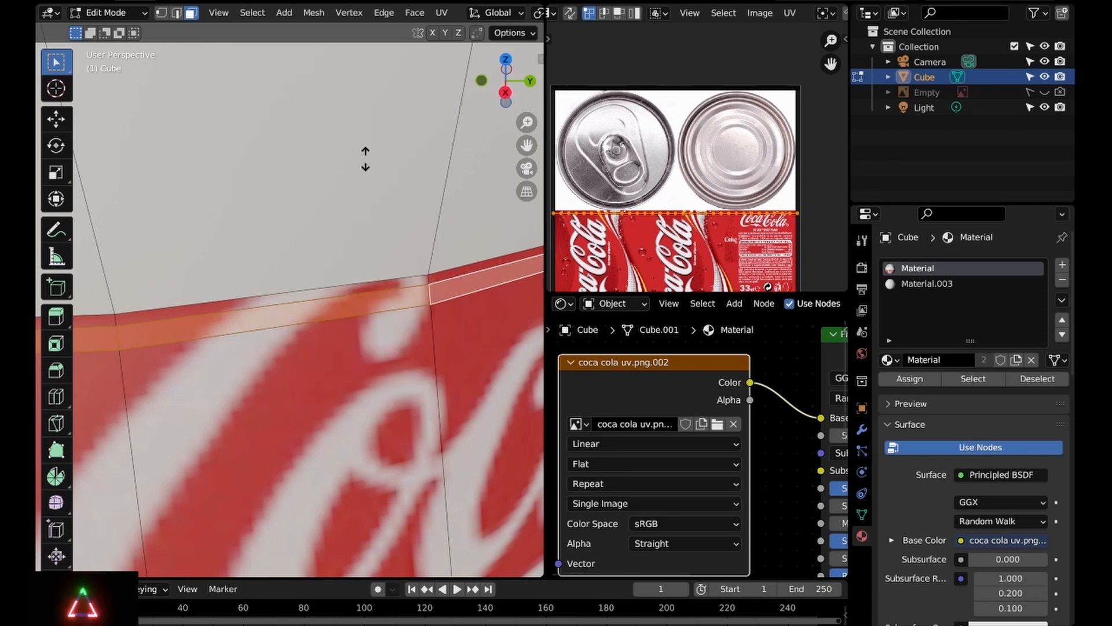
left_click(370, 253)
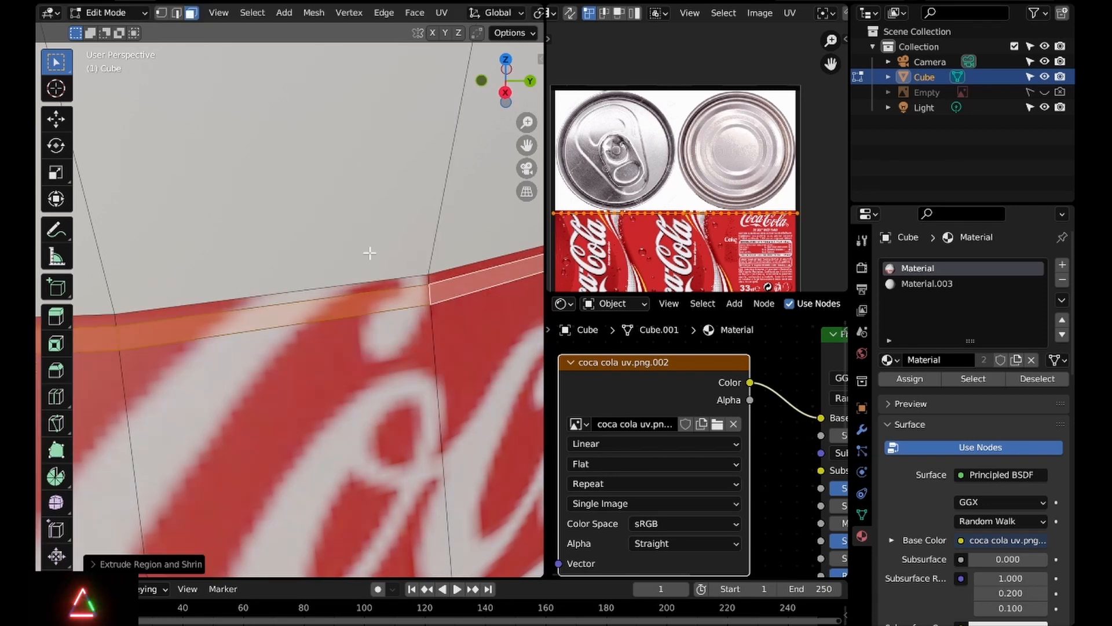
Select the thin face ring directly beneath the top ring and extrude it slightly along its normals
key("alt+a")
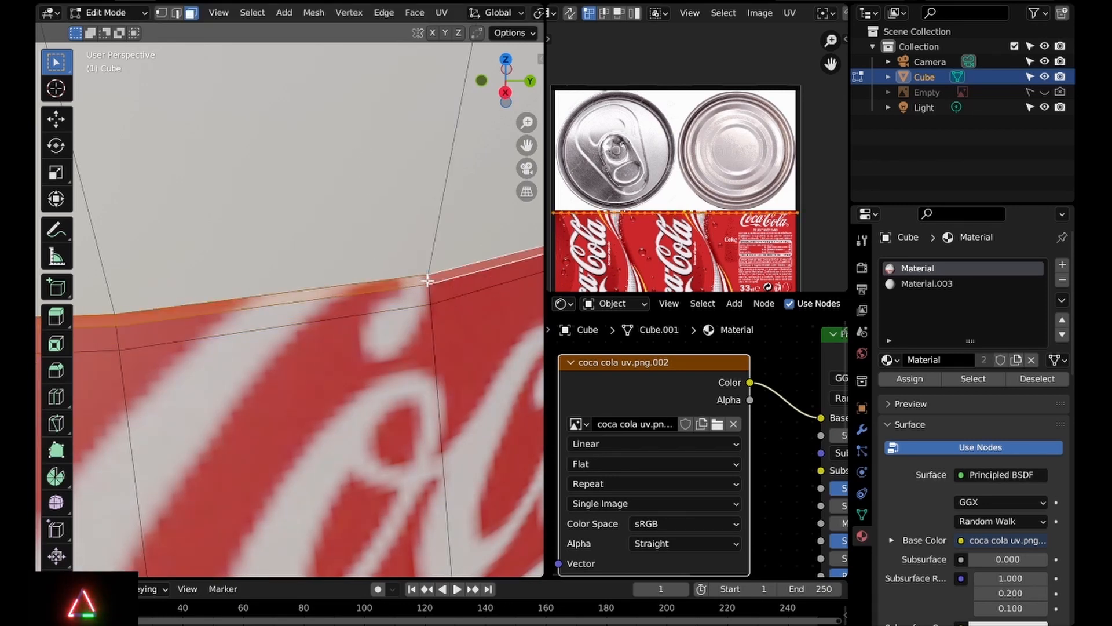
right_click(427, 280)
left_click(427, 280)
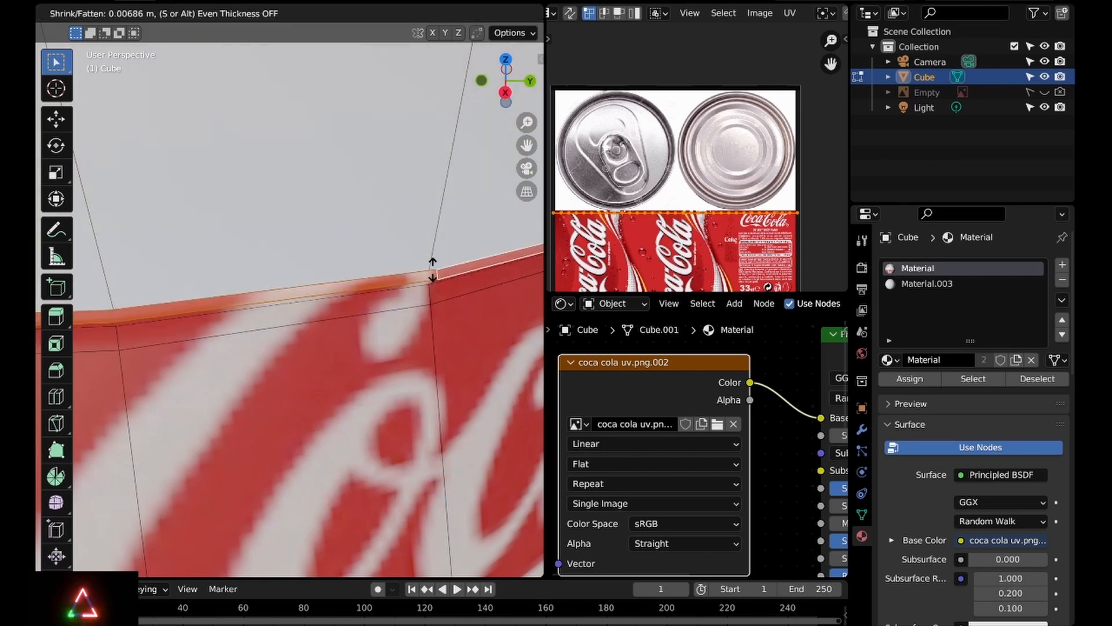
left_click(430, 311)
middle_click_drag(429, 311, 80, 348)
right_click(389, 335)
left_click(391, 332)
left_click(385, 342)
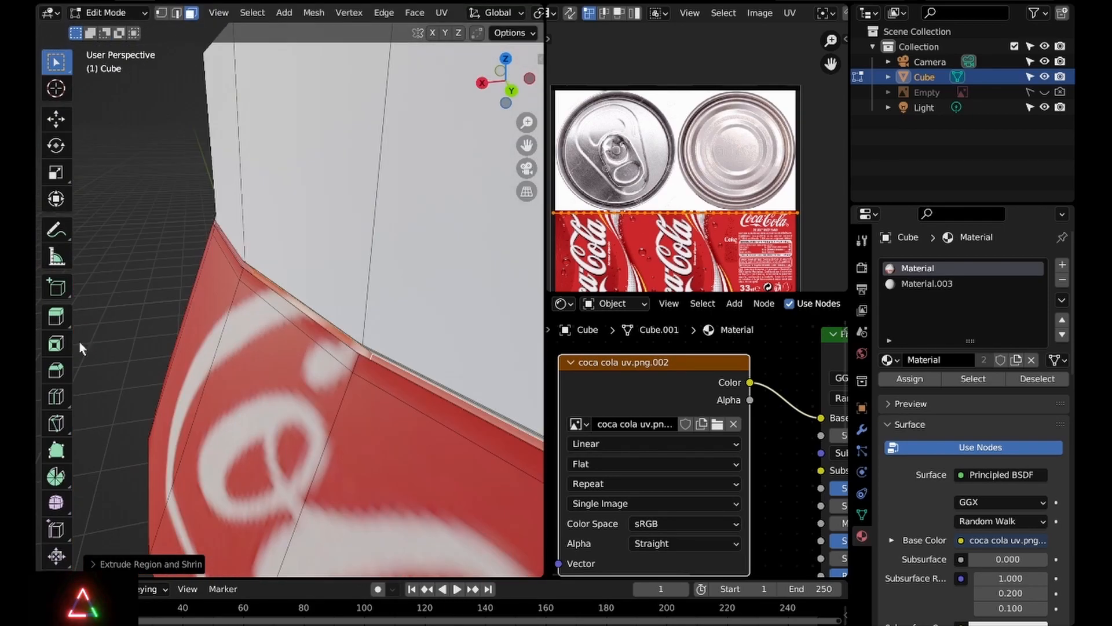
Examine the can in object mode from several angles, ending on its base
scroll(192, 375, "down", 5)
key("Tab")
scroll(196, 400, "down", 4)
middle_click_drag(196, 400, 339, 456)
left_click(431, 458)
middle_click_drag(432, 458, 490, 425)
scroll(392, 444, "up", 2)
middle_click_drag(392, 444, 211, 335)
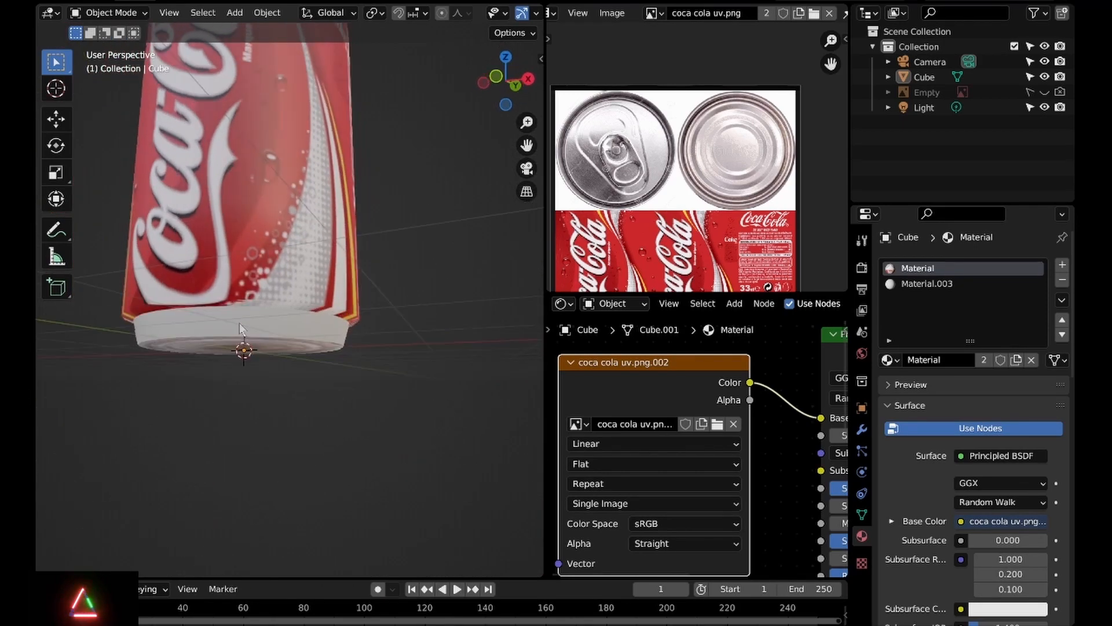
Select the base ring faces and the bottom cap, move them down about 0.09 m along Z and scale them by about 1.028
left_click(212, 334)
key("Tab")
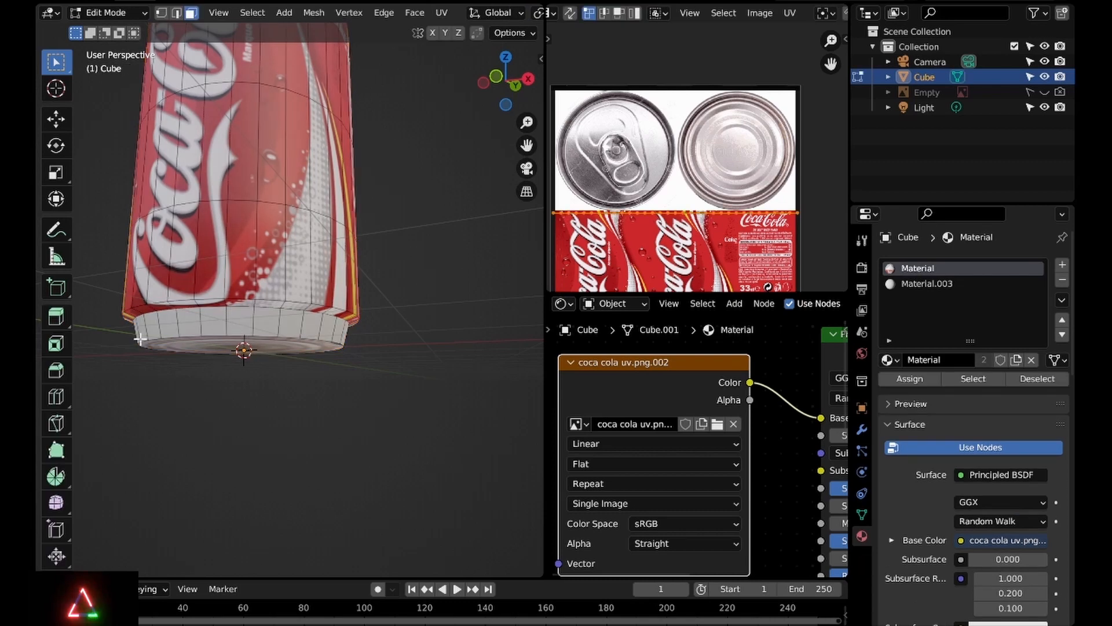
left_click(193, 323)
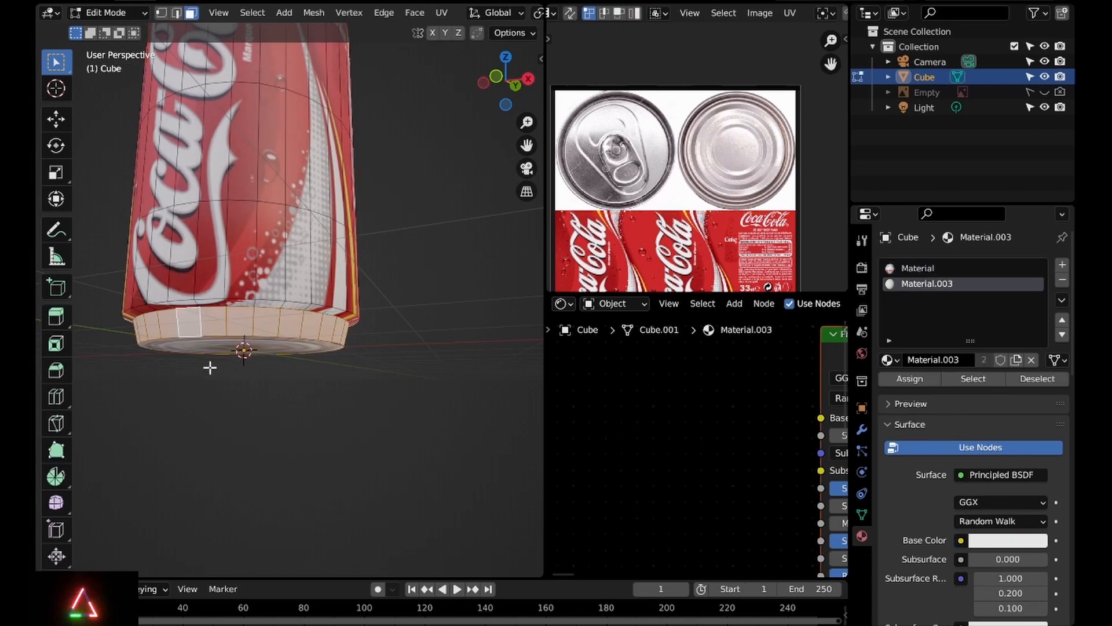
mouse_move(209, 367)
middle_mouse_down()
mouse_move(223, 308)
mouse_move(199, 355)
middle_mouse_up()
left_click(223, 310, "shift")
key("KP_1")
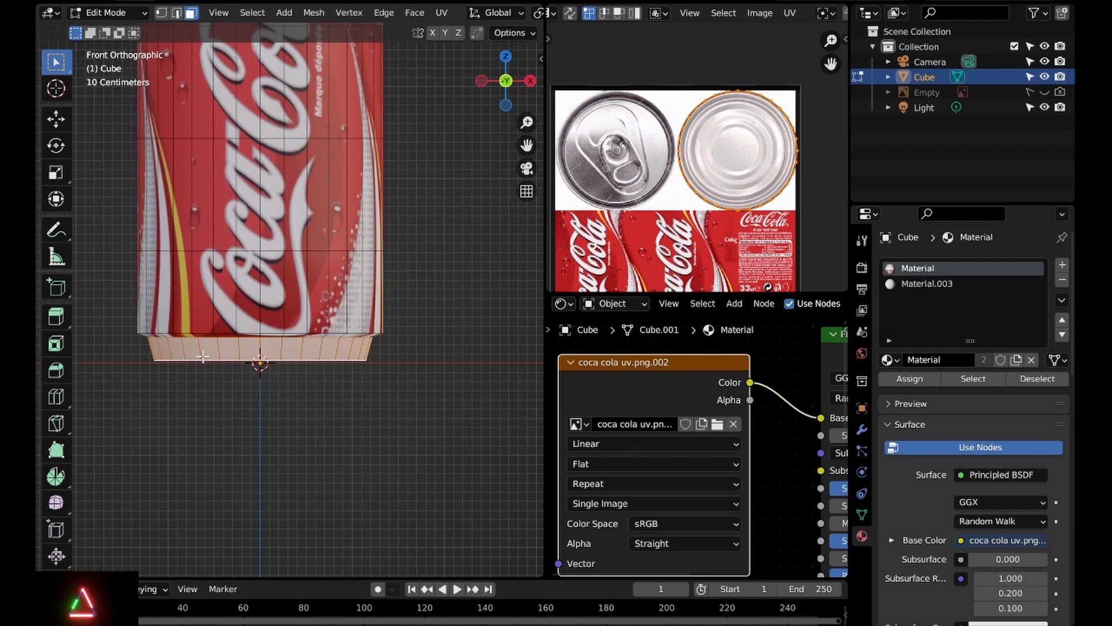
key("g")
key("z")
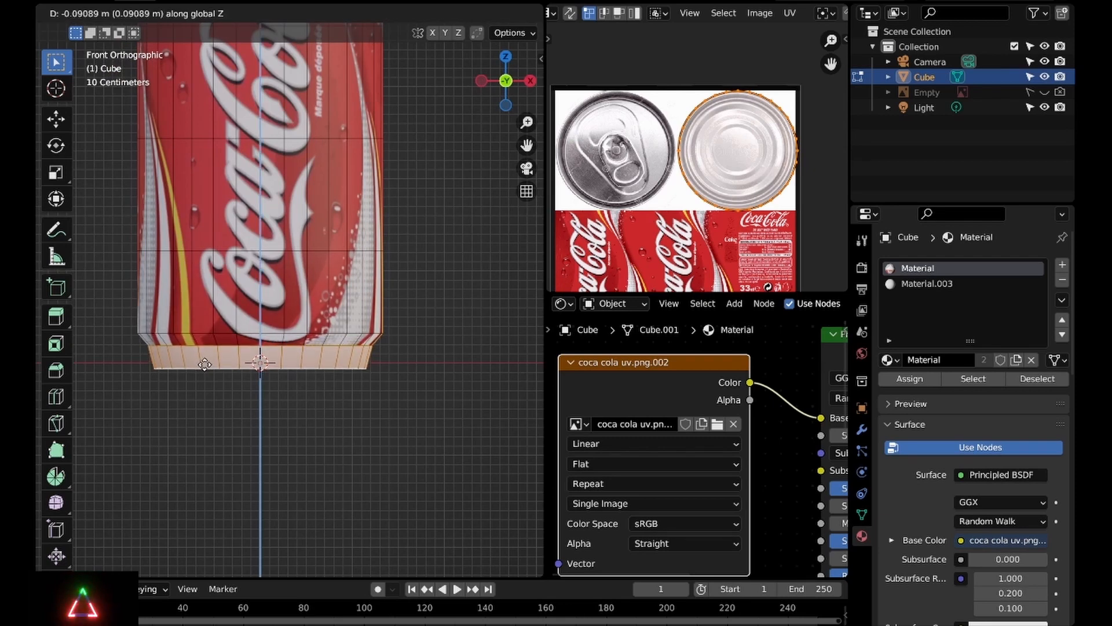
left_click(205, 364)
key("s")
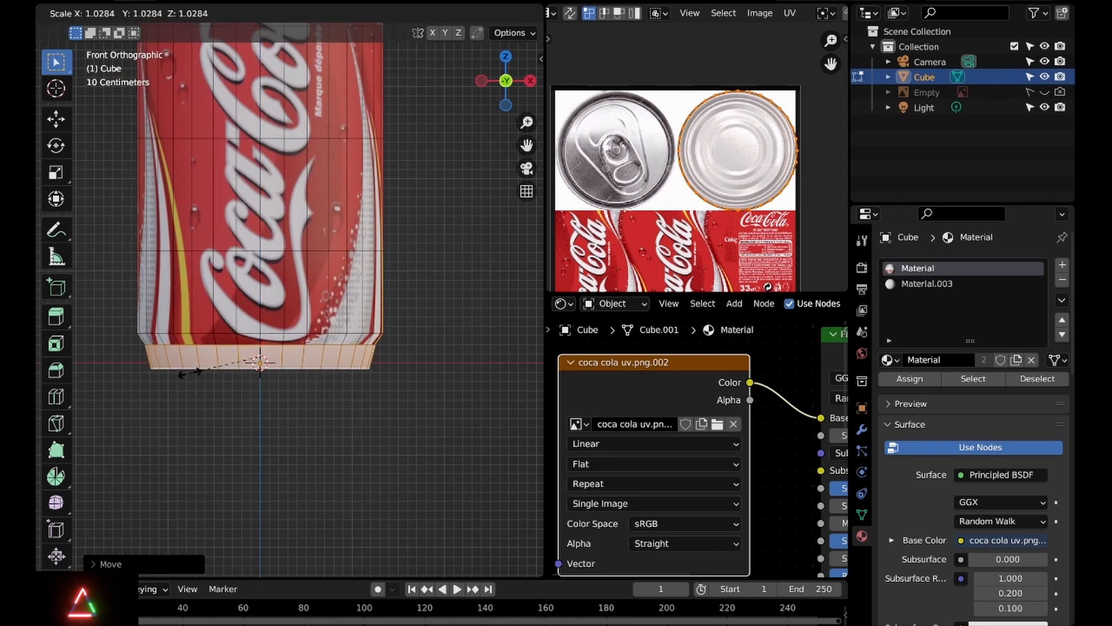
left_click(180, 373)
Check the proportions of the whole can in object mode from the front, below and above
scroll(239, 371, "down", 4)
key("Tab")
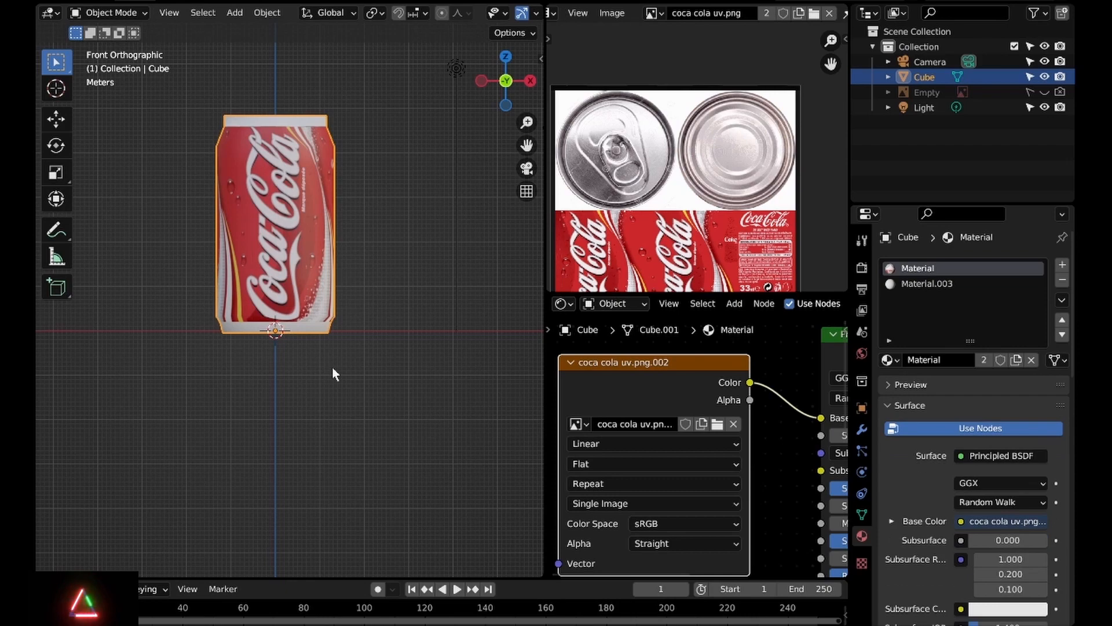
left_click(387, 385)
middle_click_drag(387, 385, 423, 384)
scroll(423, 383, "down", 3)
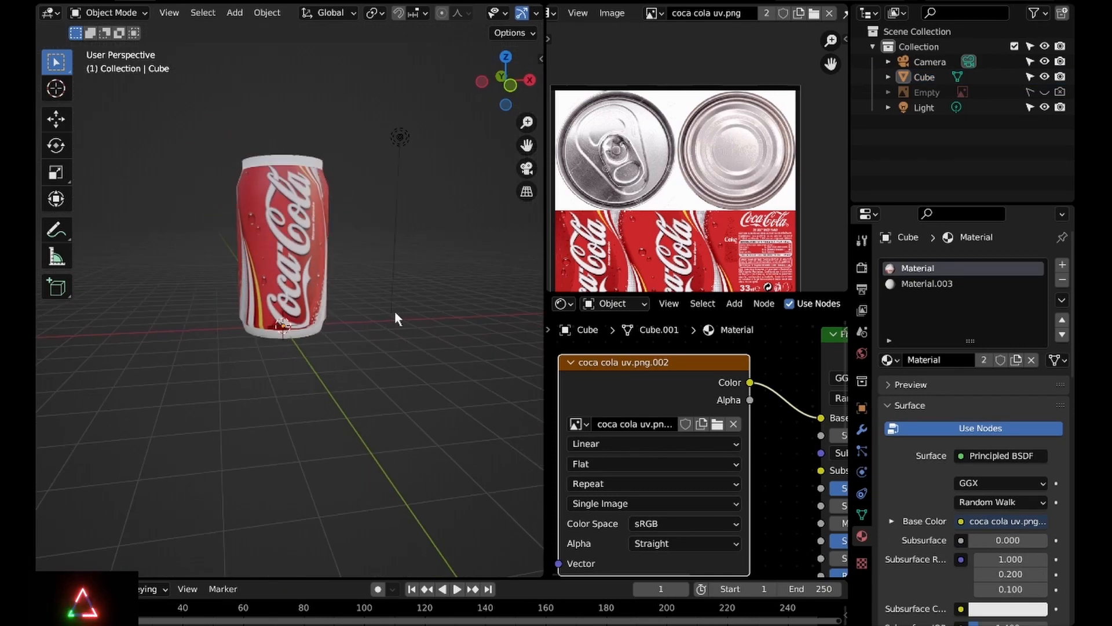
middle_click_drag(397, 314, 309, 415)
scroll(309, 415, "up", 4)
Select the can's lid face and lower it about 0.07 m along Z to shorten the top ring
left_click(255, 206)
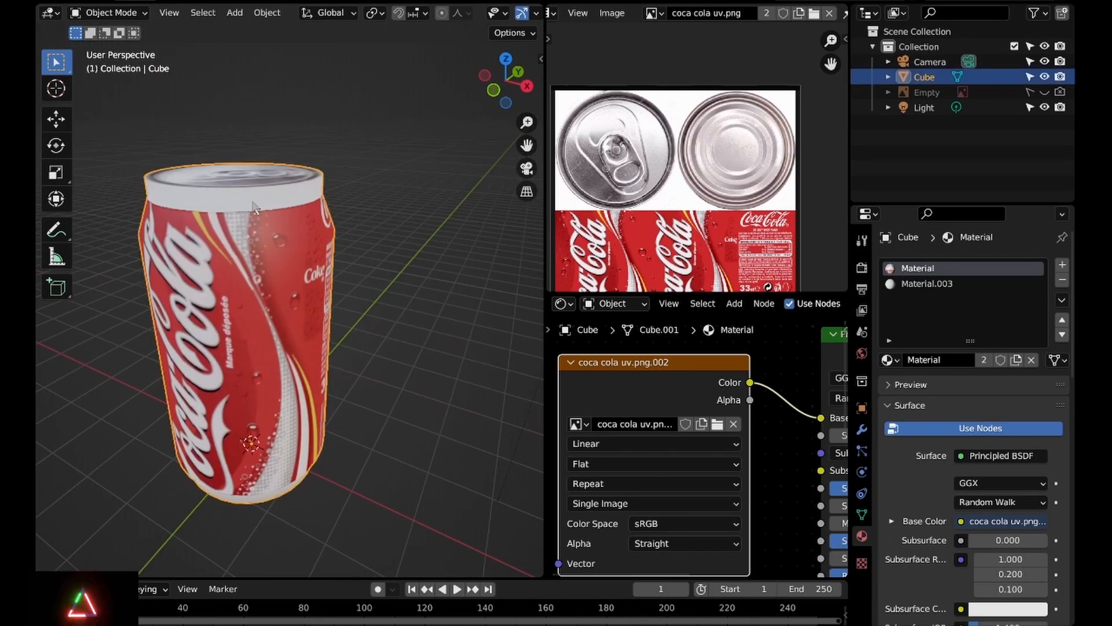
scroll(255, 206, "down", 3)
key("Tab")
middle_click_drag(255, 206, 274, 232)
scroll(298, 207, "up", 4)
left_click(299, 187)
left_click(271, 229)
scroll(271, 229, "up", 1)
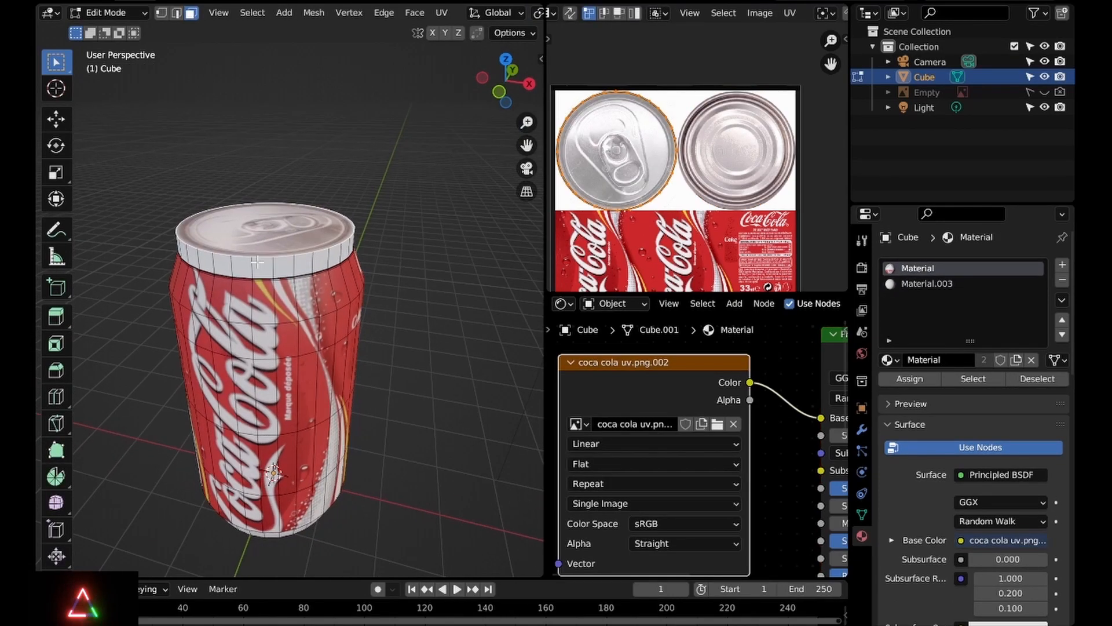
middle_click_drag(405, 272, 417, 268)
key("KP_1")
key("g")
key("z")
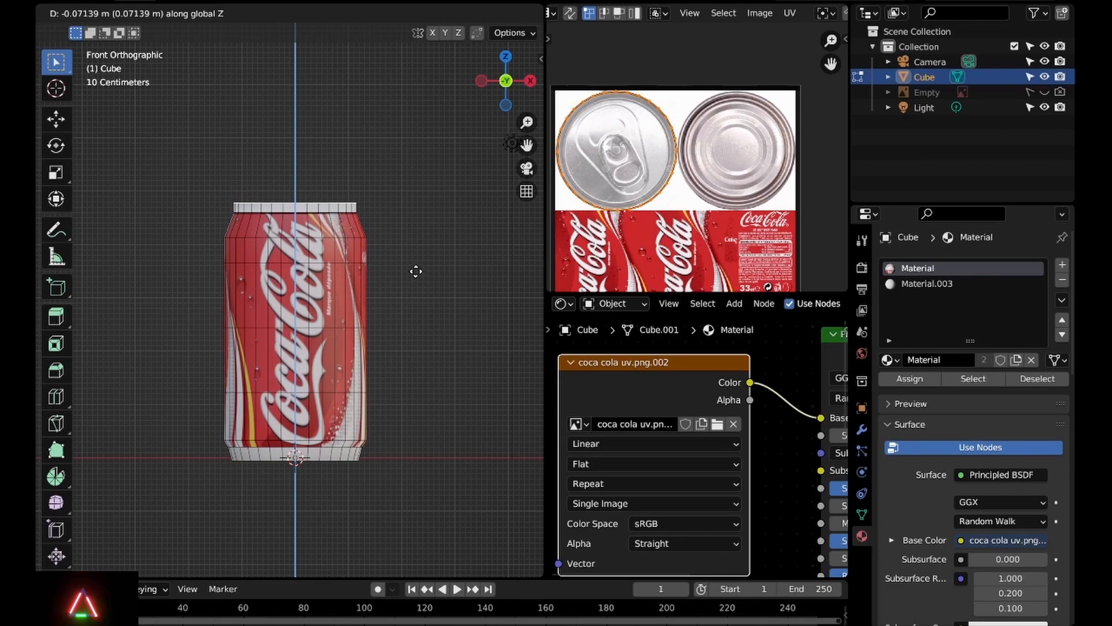
left_click(415, 275)
Inspect the can's surface from several angles in Material Preview and in Solid shading
middle_click_drag(415, 276, 375, 216)
key("Tab")
scroll(350, 325, "down", 5)
scroll(235, 342, "up", 3)
scroll(344, 332, "up", 2)
scroll(350, 391, "down", 6)
scroll(271, 331, "up", 4)
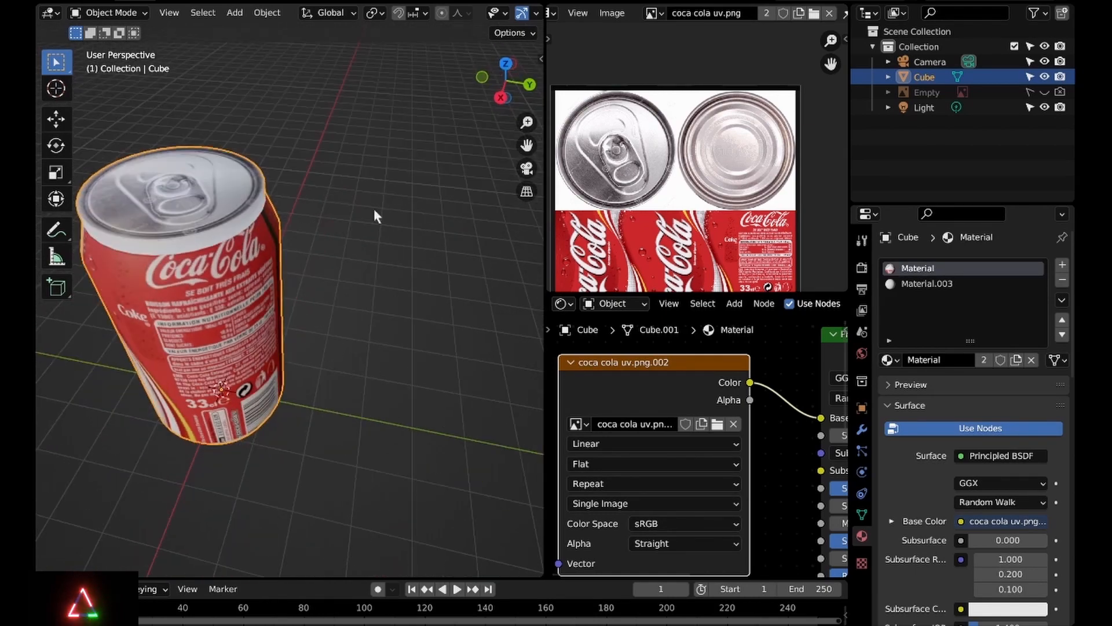
scroll(440, 21, "down", 3)
left_click(486, 14)
scroll(349, 278, "down", 4)
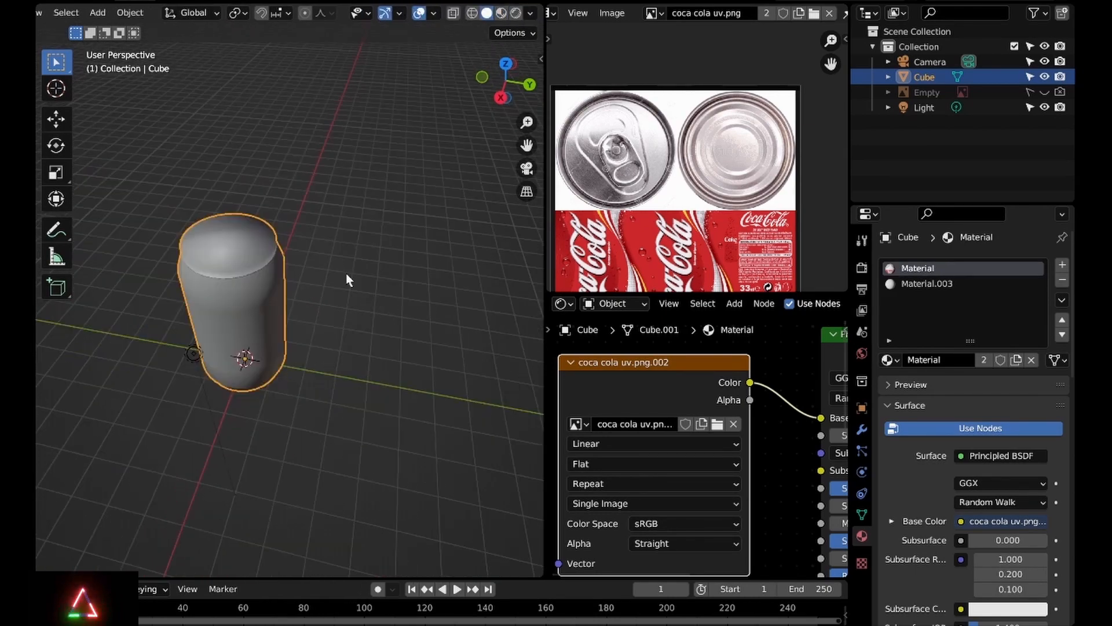
middle_click_drag(349, 278, 408, 354)
Turn on Auto Smooth at 30° for the can's mesh normals
left_click(862, 514)
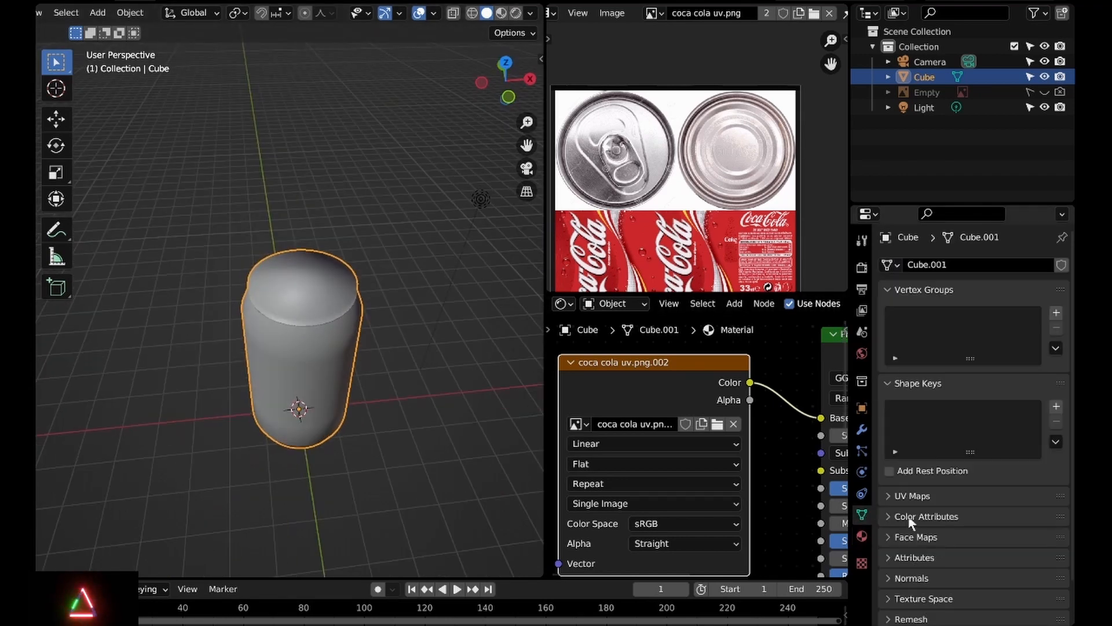
scroll(906, 578, "down", 2)
left_click(904, 533)
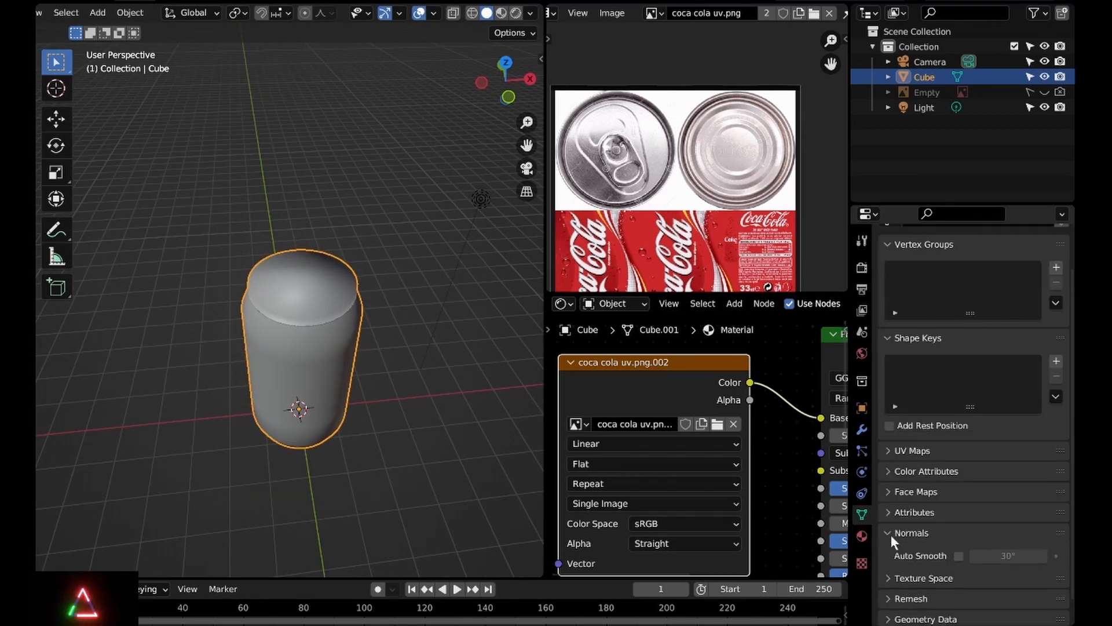
left_click(959, 556)
left_click(397, 401)
mouse_move(396, 400)
middle_mouse_down()
mouse_move(227, 370)
mouse_move(330, 404)
mouse_move(412, 374)
middle_mouse_up()
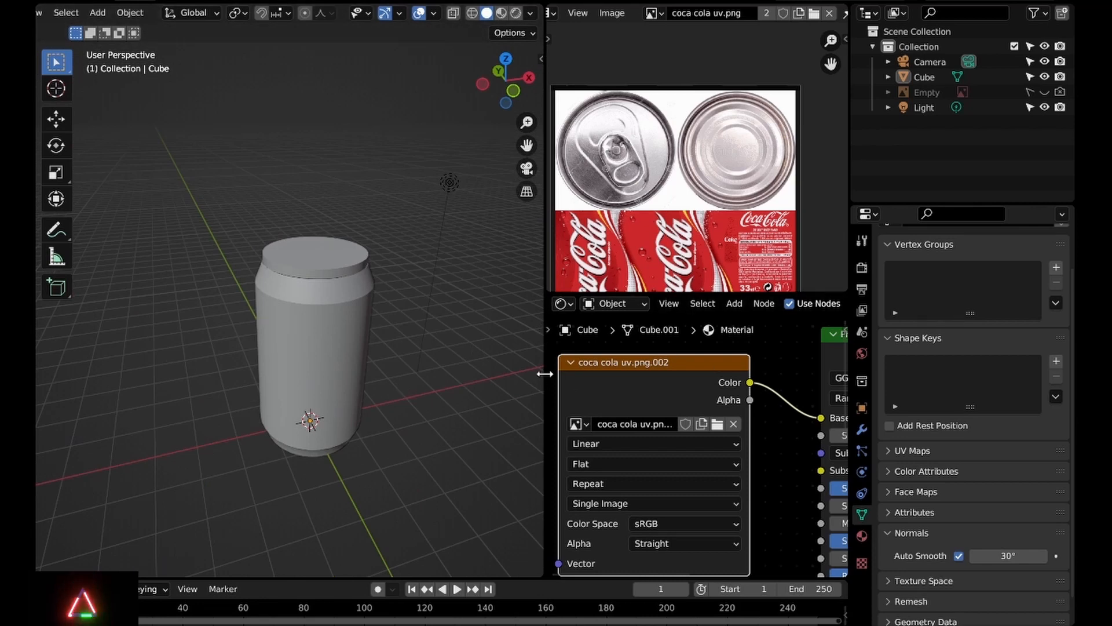
Widen the 3D viewport and switch it back to Material Preview shading
left_click_drag(545, 374, 700, 390)
middle_click_drag(556, 377, 478, 395)
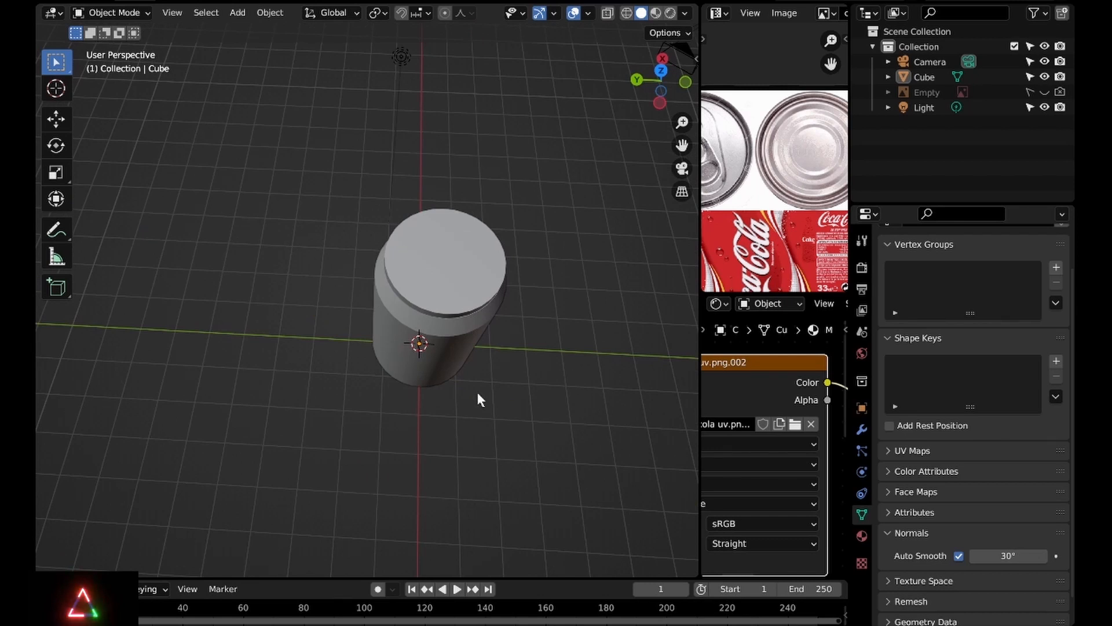
left_click(656, 14)
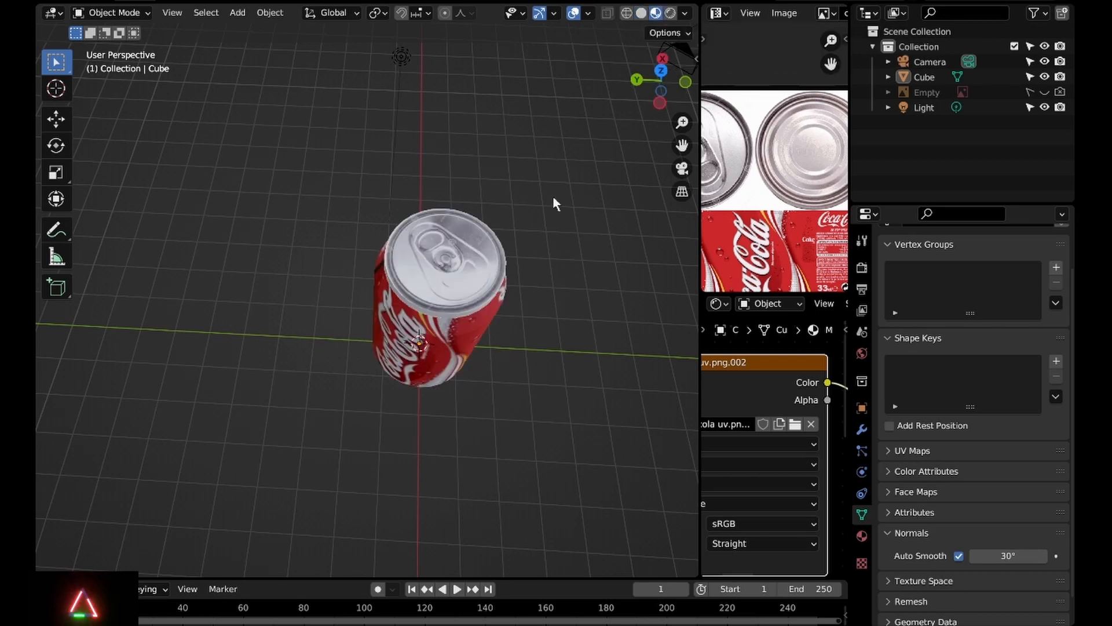
Add a plane mesh at the can's centre and raise it along Z until it floats above the lid
scroll(468, 247, "up", 3)
middle_click_drag(458, 253, 441, 300)
key("KP_7")
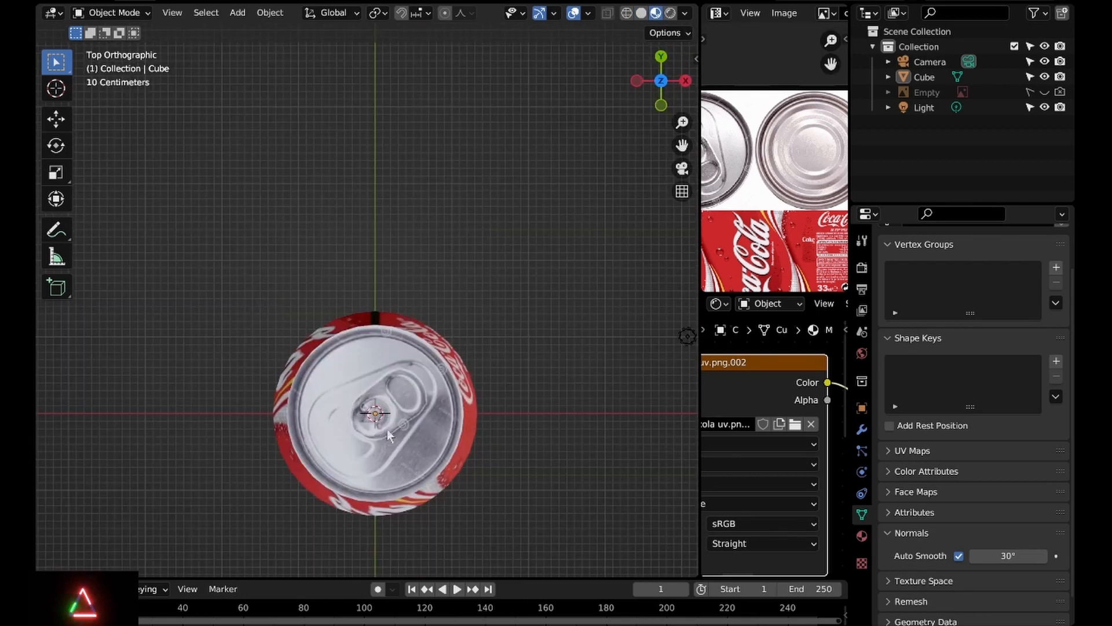
key("shift+a")
mouse_move(351, 336)
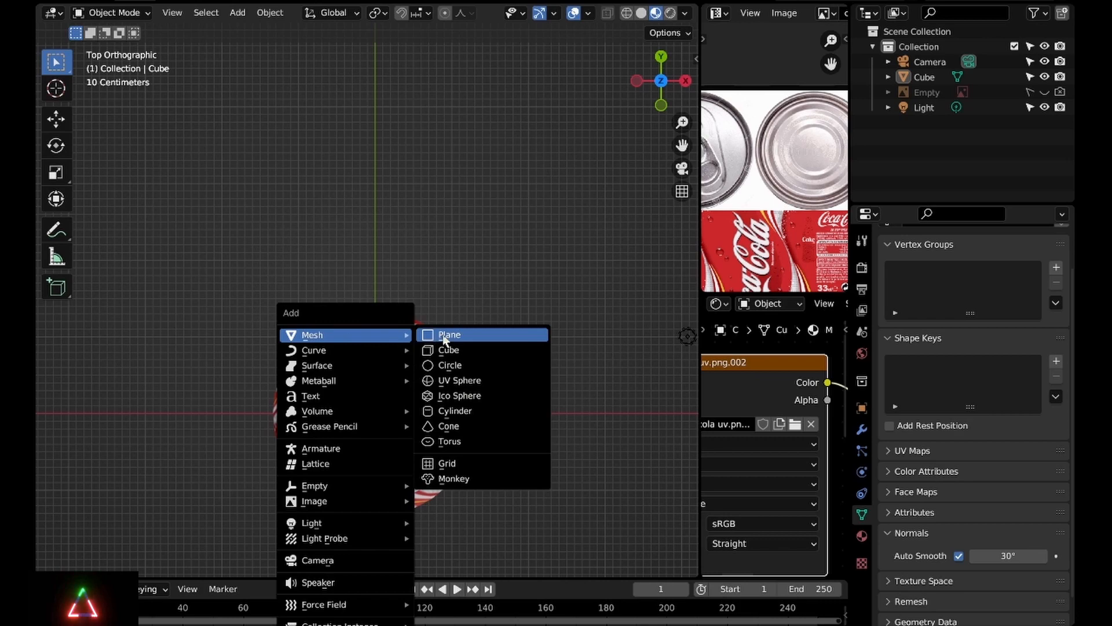
left_click(445, 339)
middle_click_drag(444, 339, 553, 308)
key("g")
key("z")
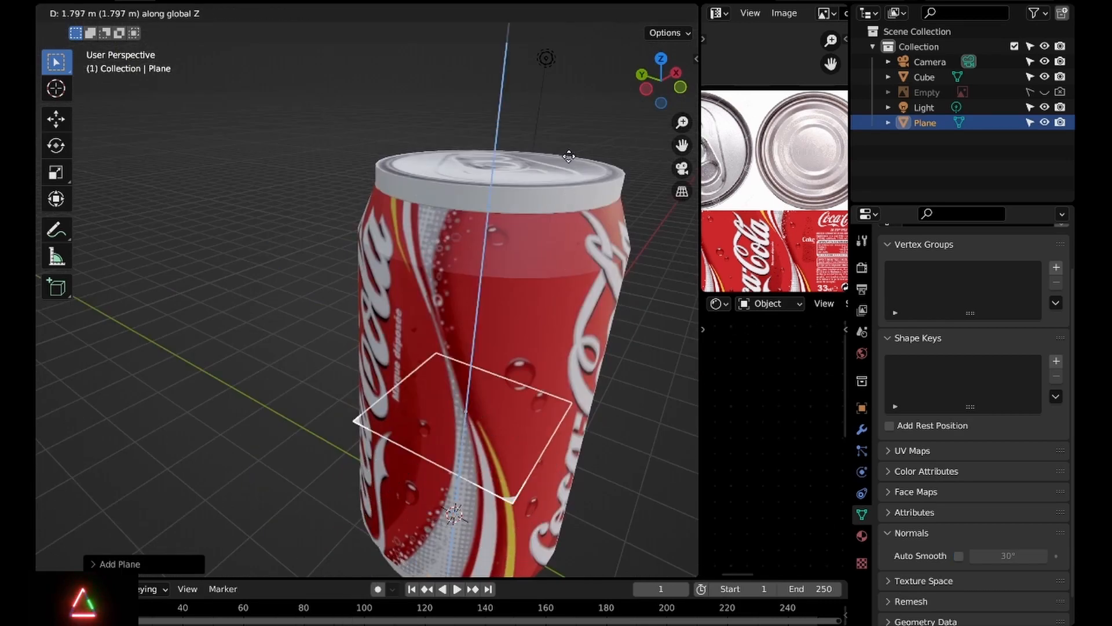
left_click(634, 257)
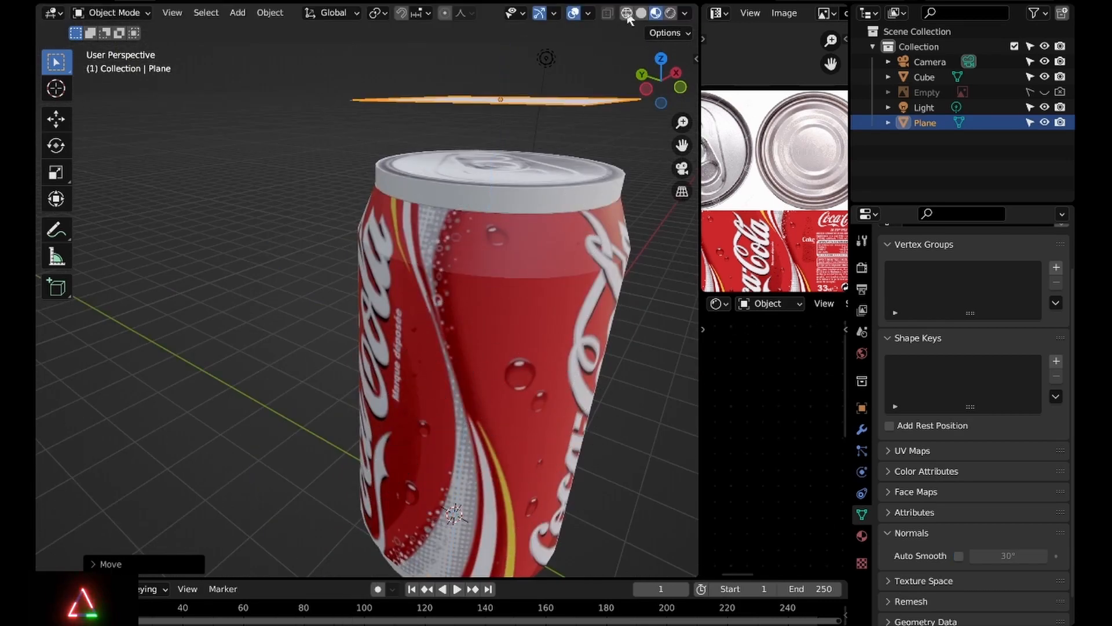
Collapse the plane into a single vertex by merging all of its vertices at center
key("KP_7")
scroll(523, 280, "up", 3)
middle_click_drag(487, 385, 537, 253, "shift")
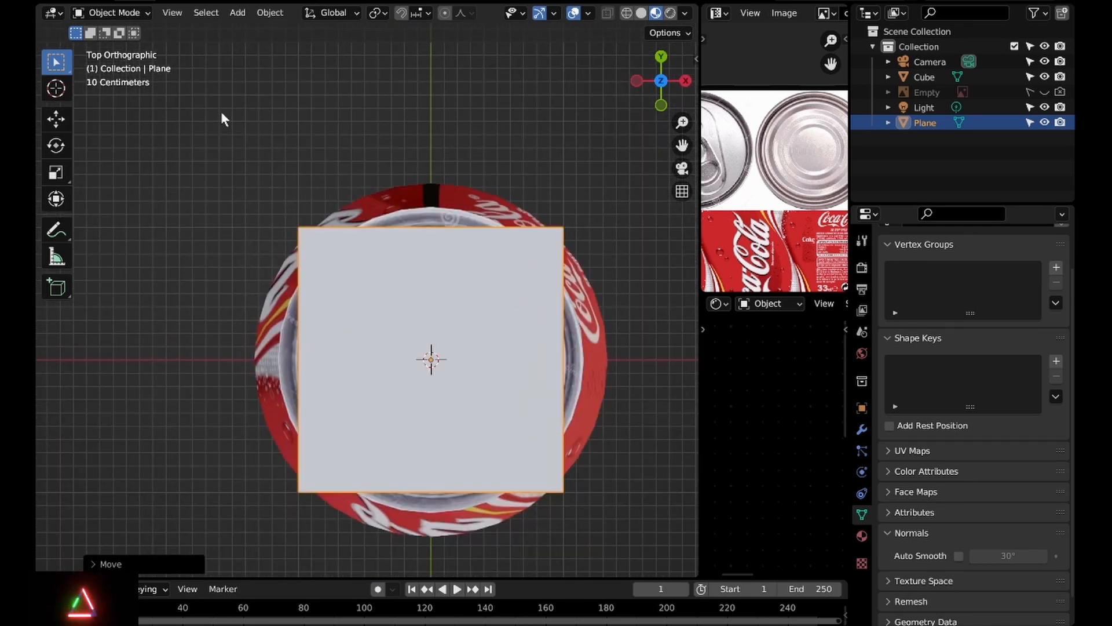
key("Tab")
left_click(164, 12)
left_click(333, 261)
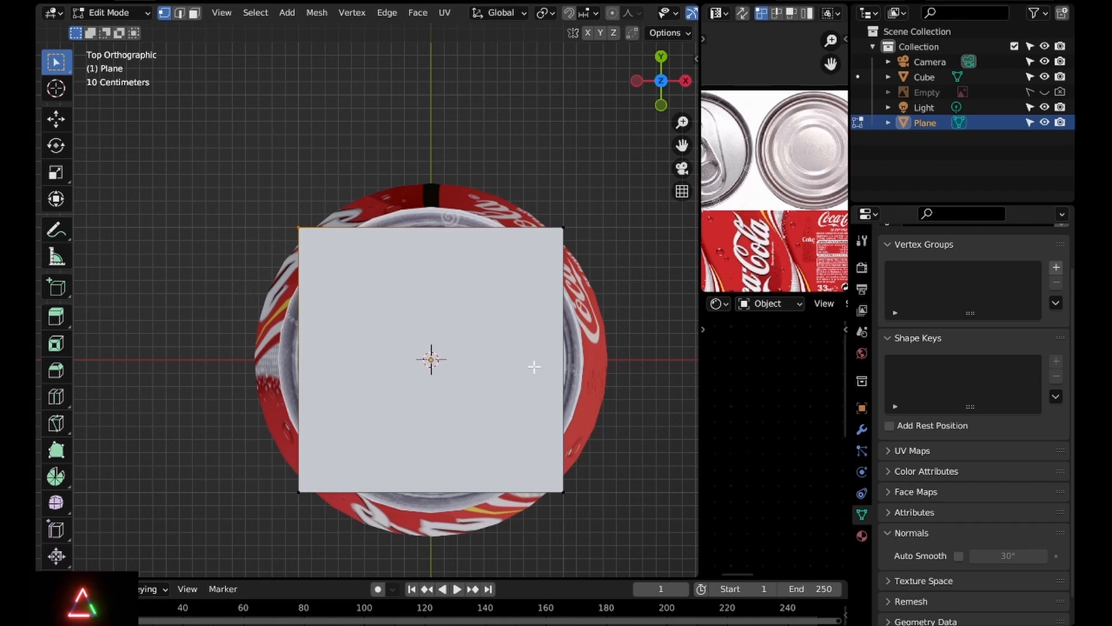
key("m")
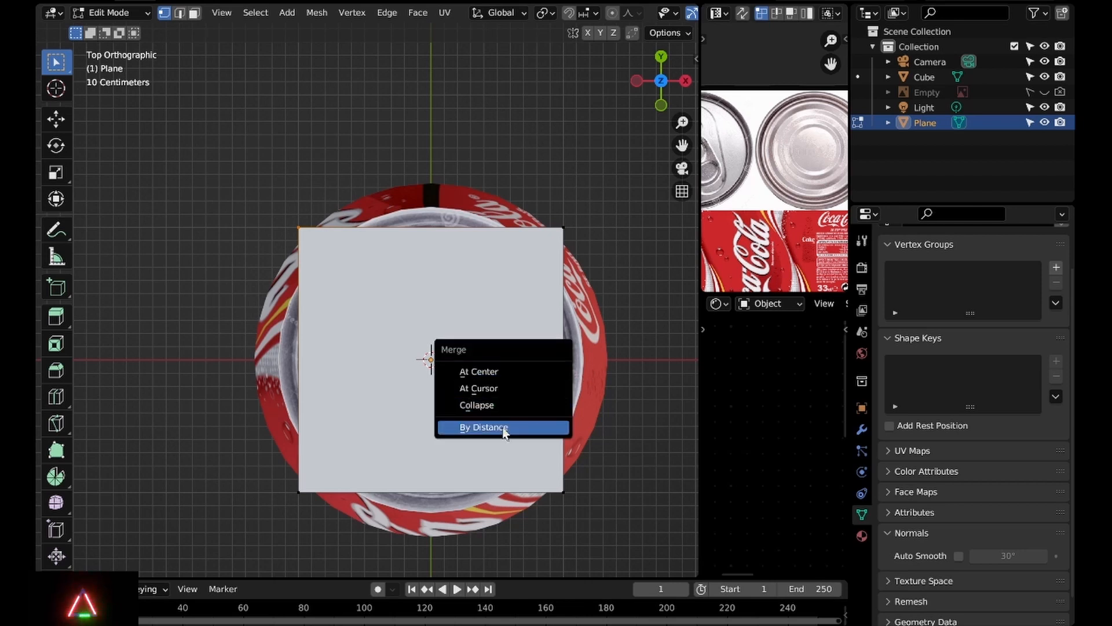
left_click(479, 388)
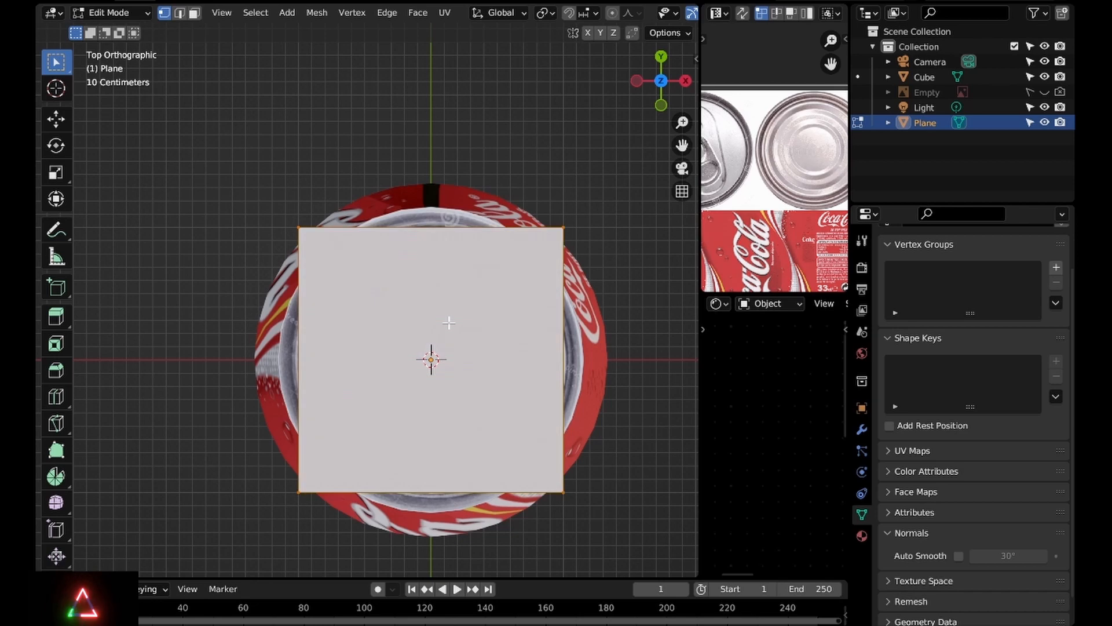
key("s")
right_click(535, 348)
key("m")
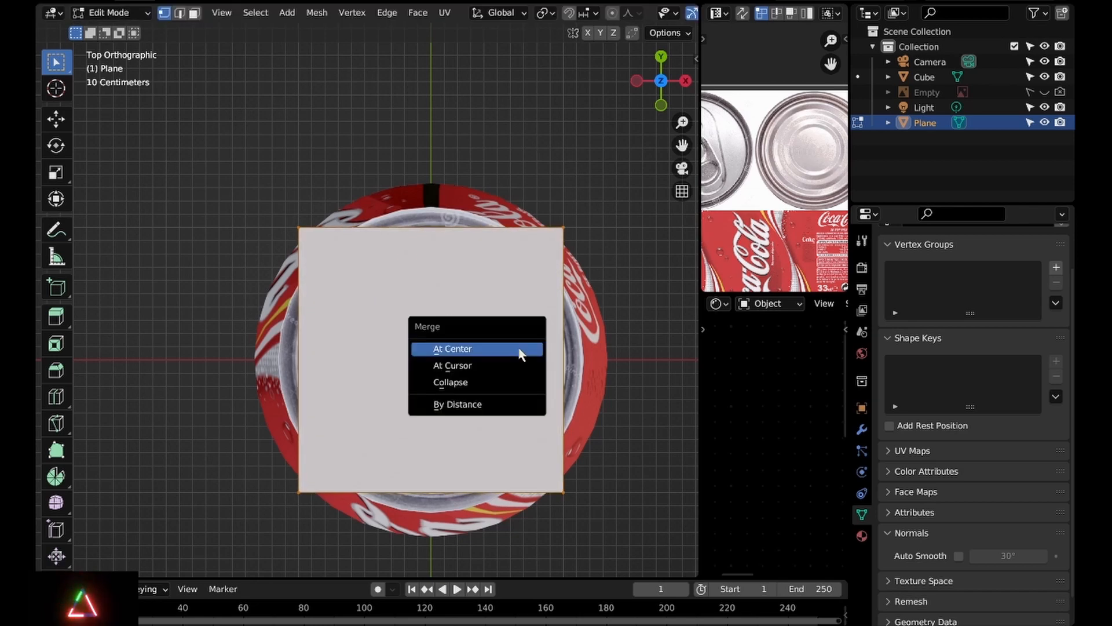
left_click(520, 348)
Move the vertex to the far end of the lid's pull tab and extrude five segments along the tab's left outline
scroll(479, 365, "up", 3)
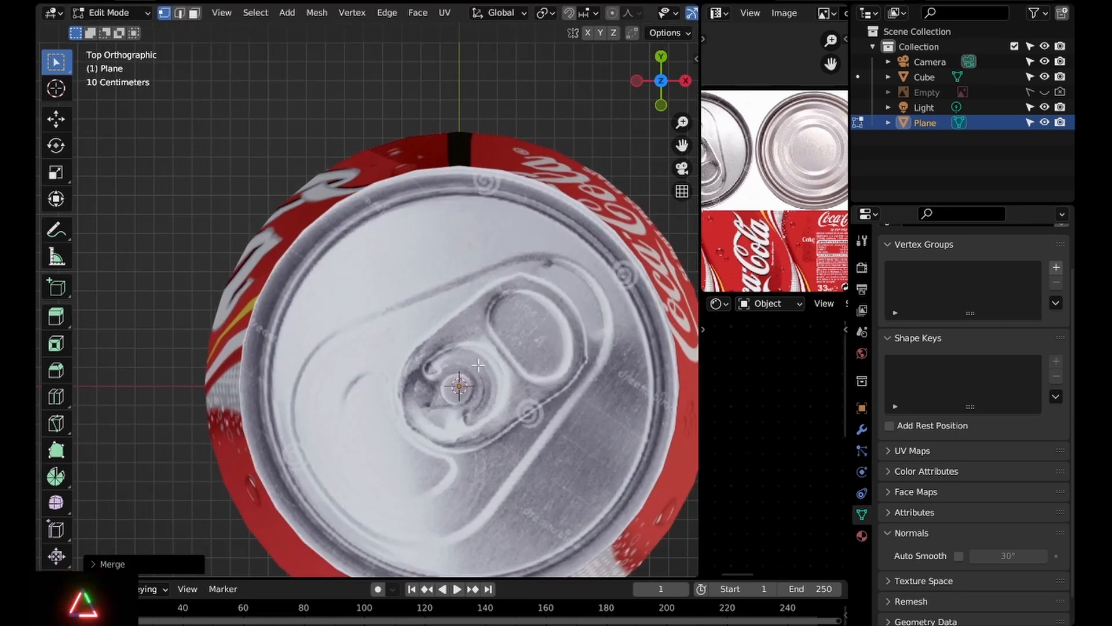
key("g")
left_click(539, 255)
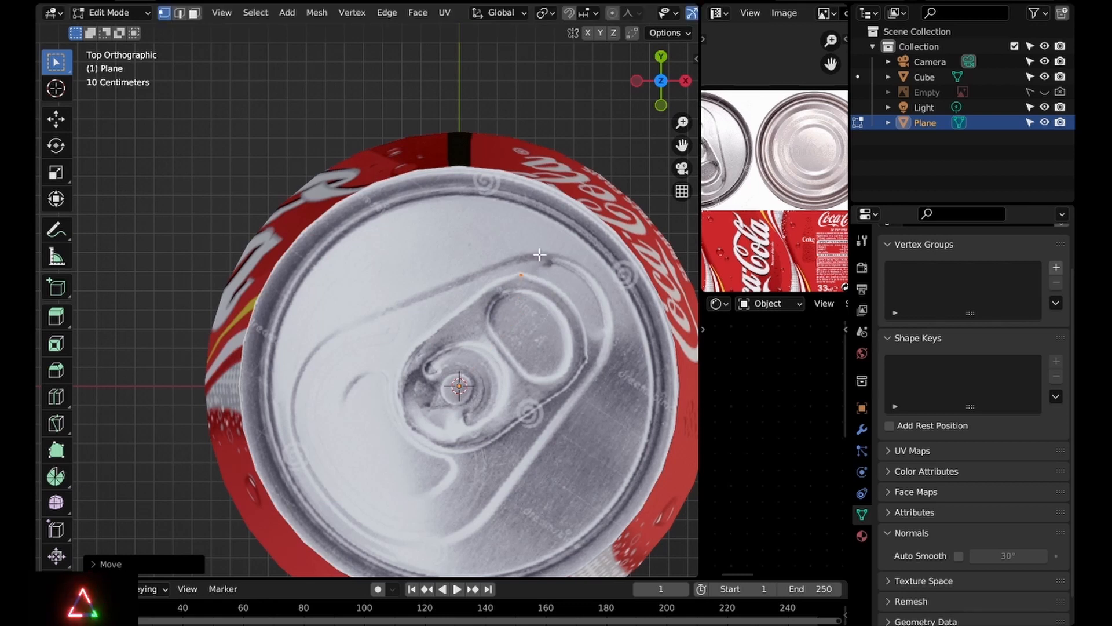
key("e")
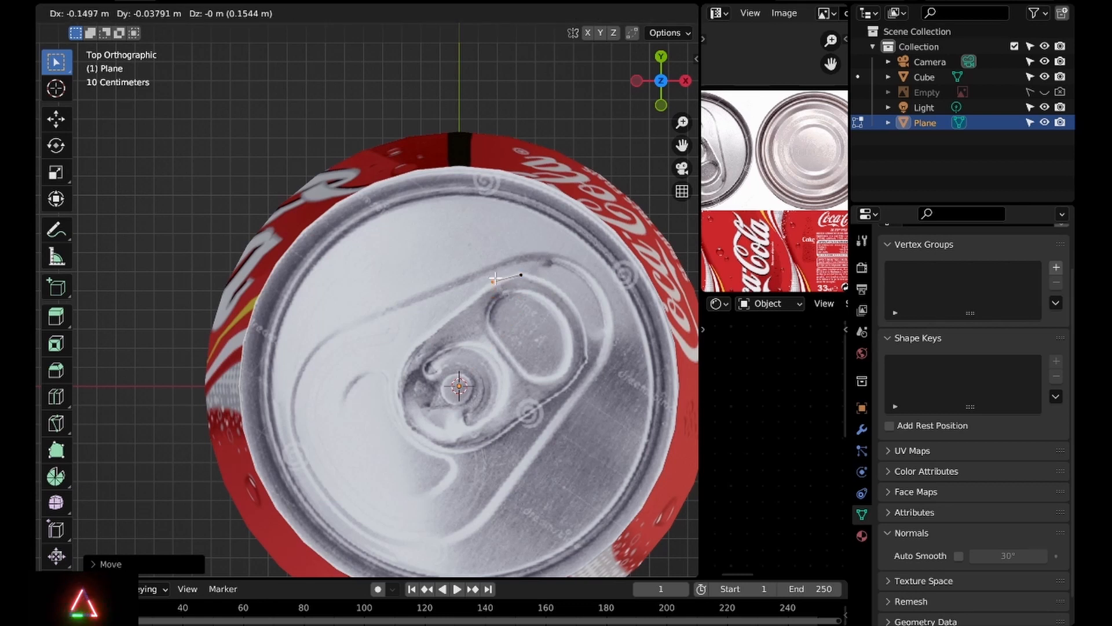
left_click(493, 278)
key("e")
left_click(428, 329)
key("e")
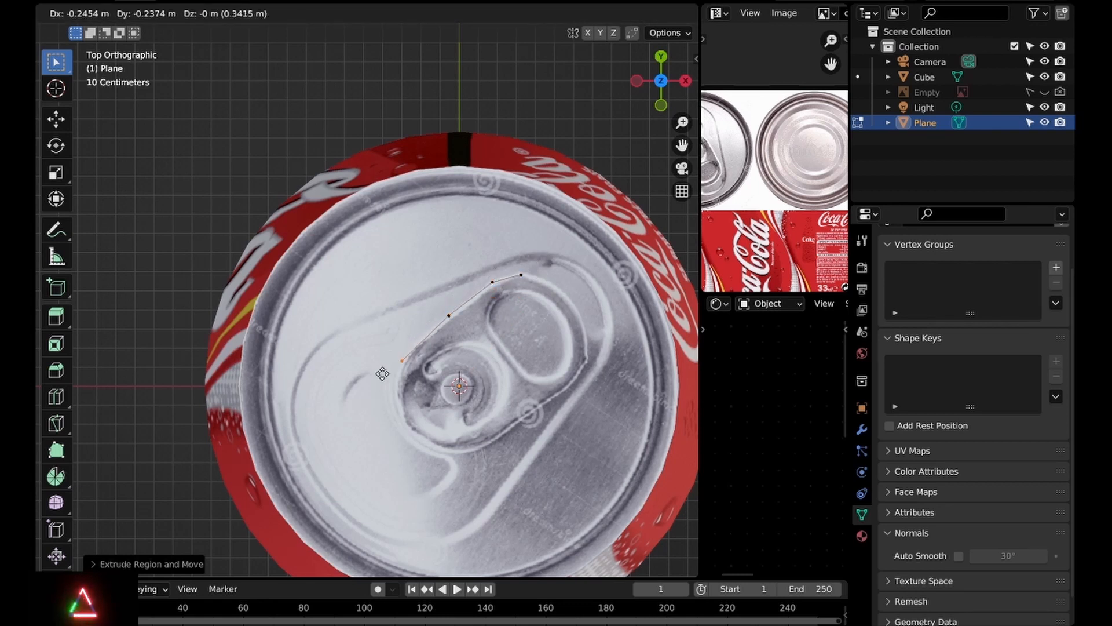
left_click(382, 374)
key("e")
left_click(377, 418)
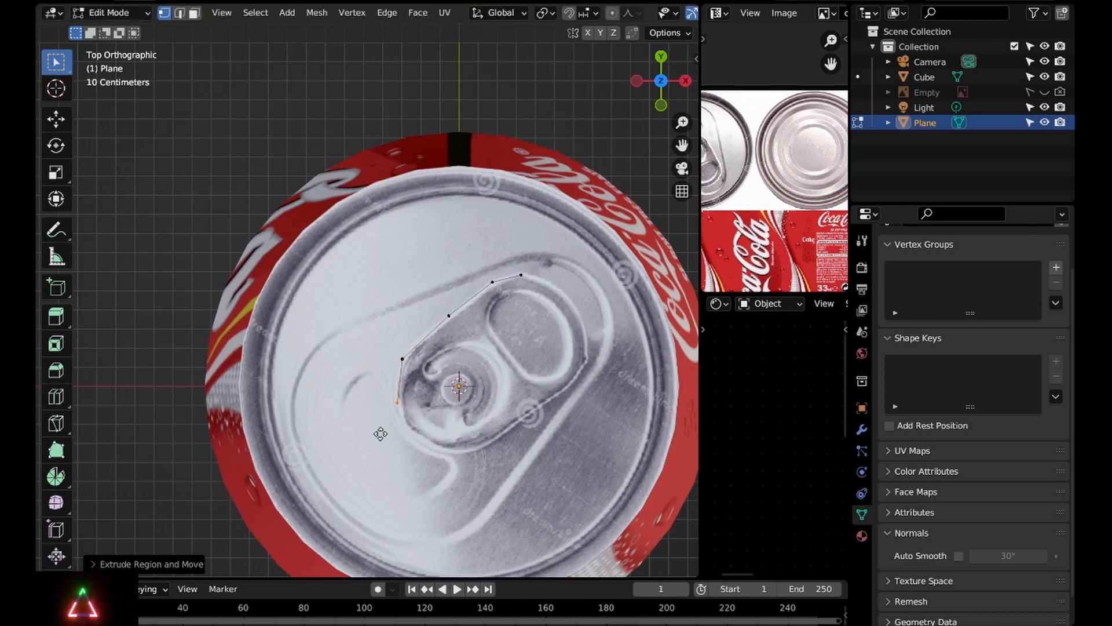
key("e")
left_click(389, 450)
Extrude two more segments from the chain's starting vertex around the pull tab's far rounded end
left_click(522, 276)
key("e")
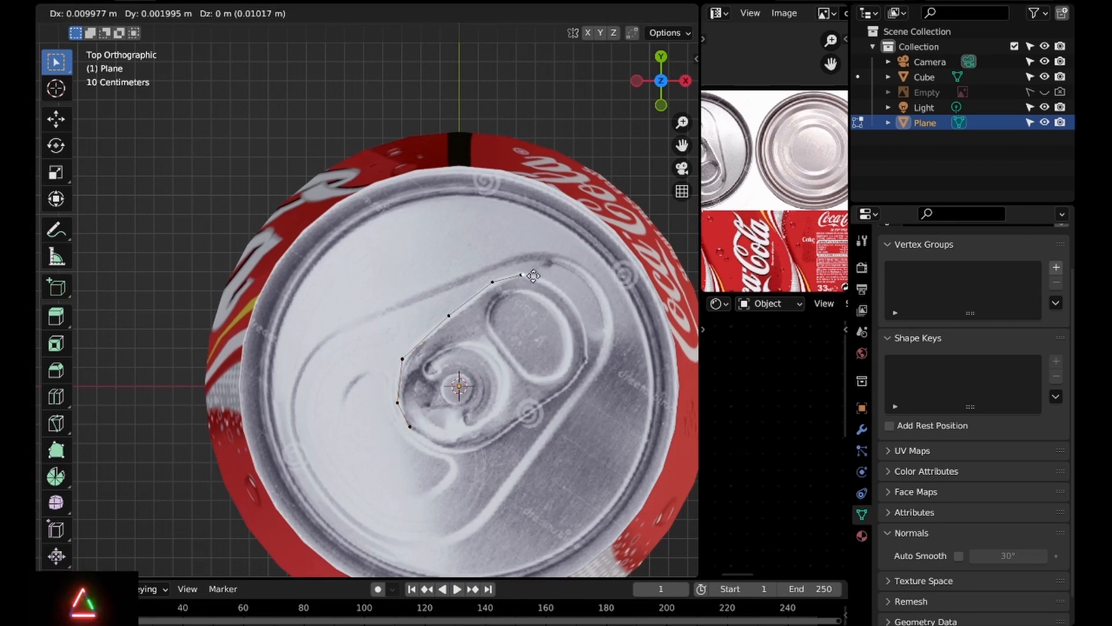
left_click(542, 280)
key("e")
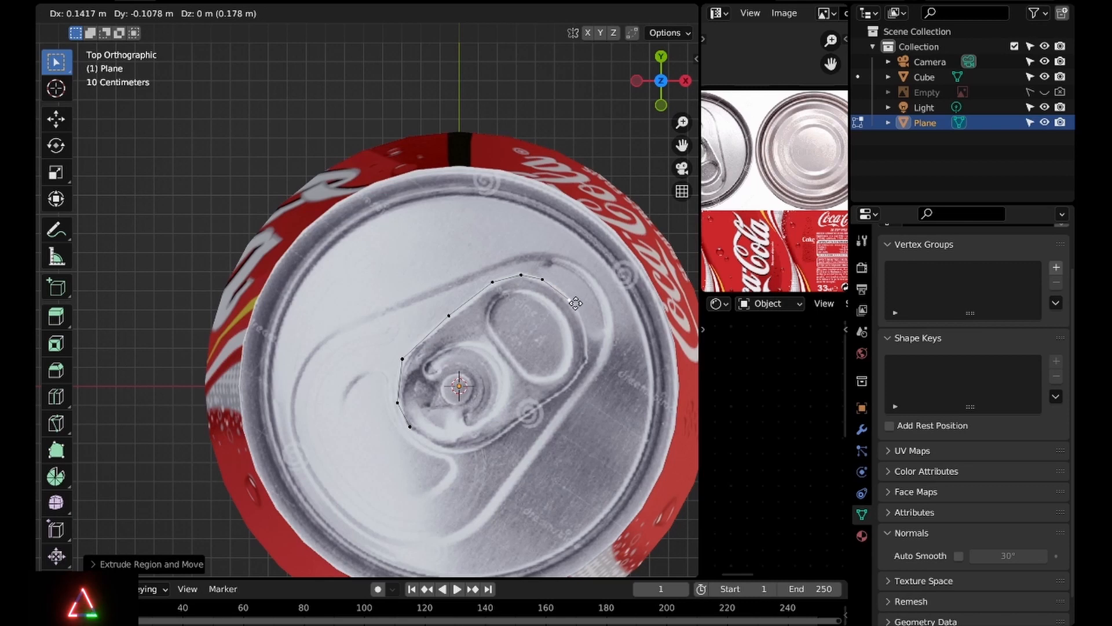
left_click(574, 301)
Add a Mirror modifier to the tab outline with only the Z axis enabled, and return to Object Mode
key("grave")
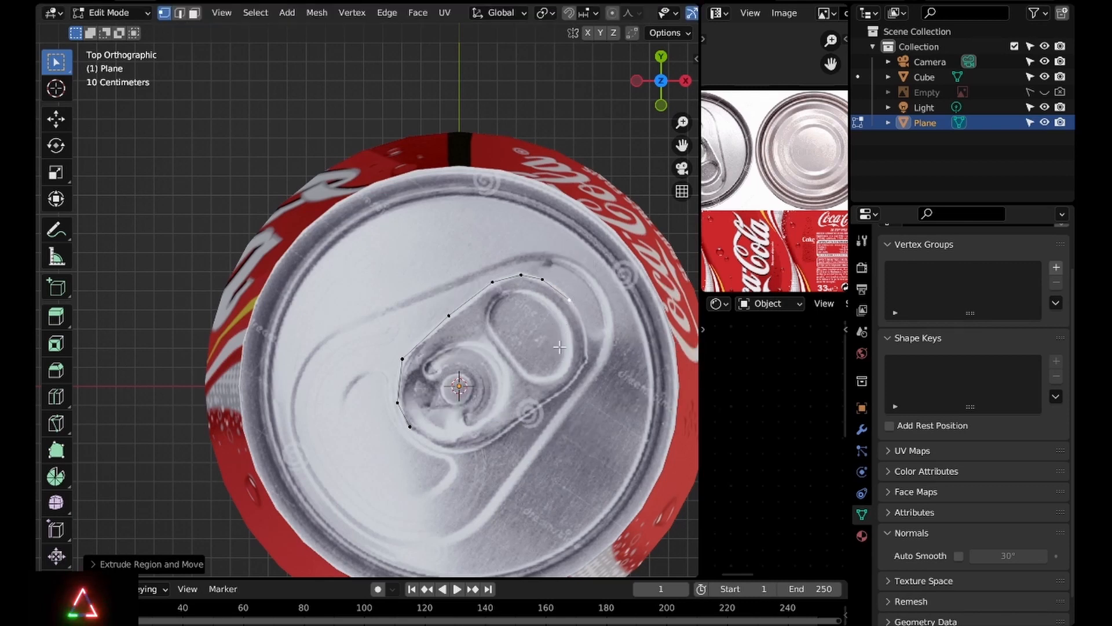
left_click(861, 429)
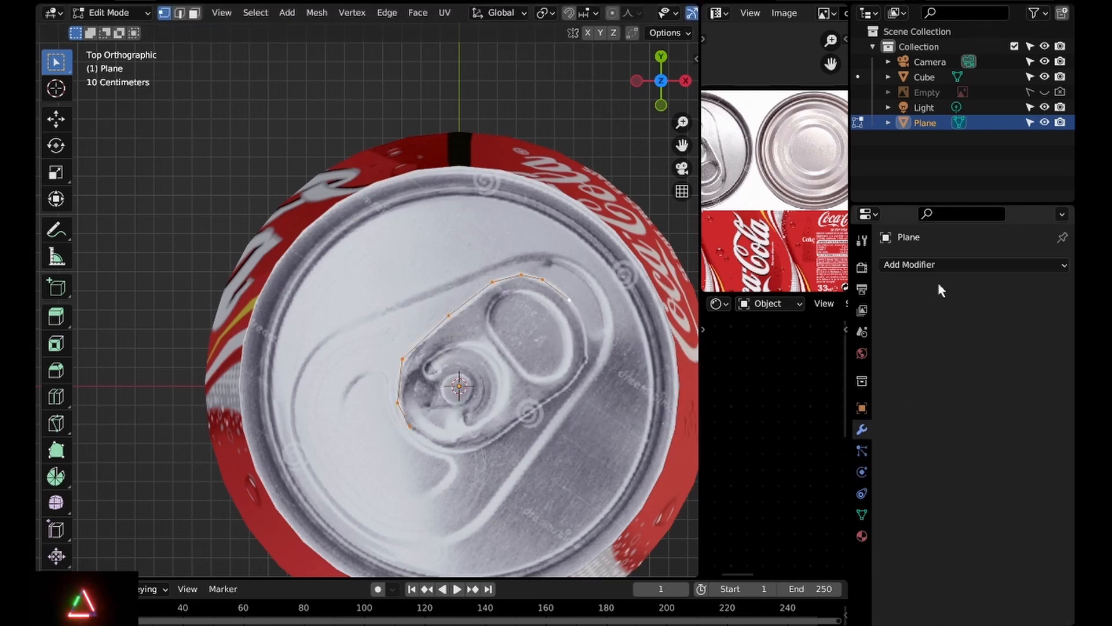
left_click(942, 265)
left_click(744, 441)
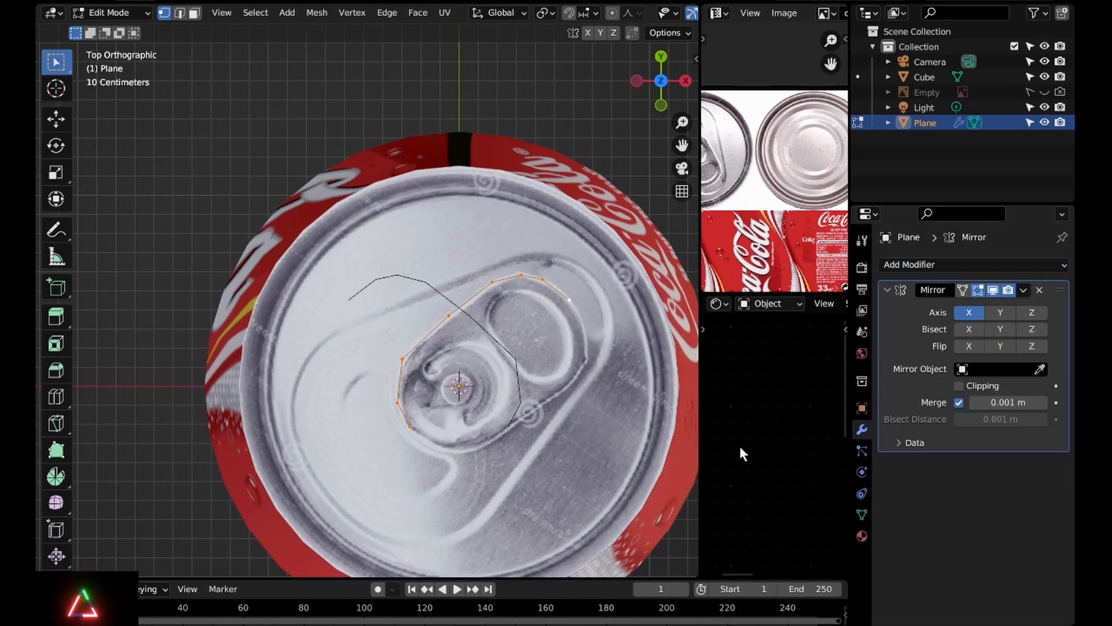
left_click(1000, 315)
left_click(1032, 315)
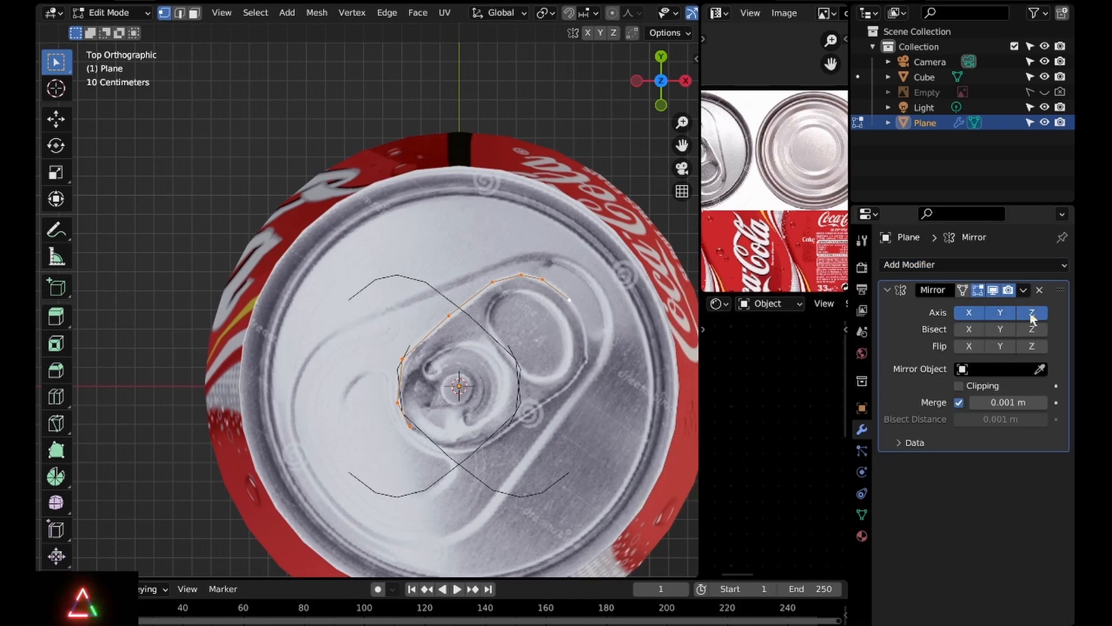
left_click(1000, 313)
left_click(968, 312)
key("Tab")
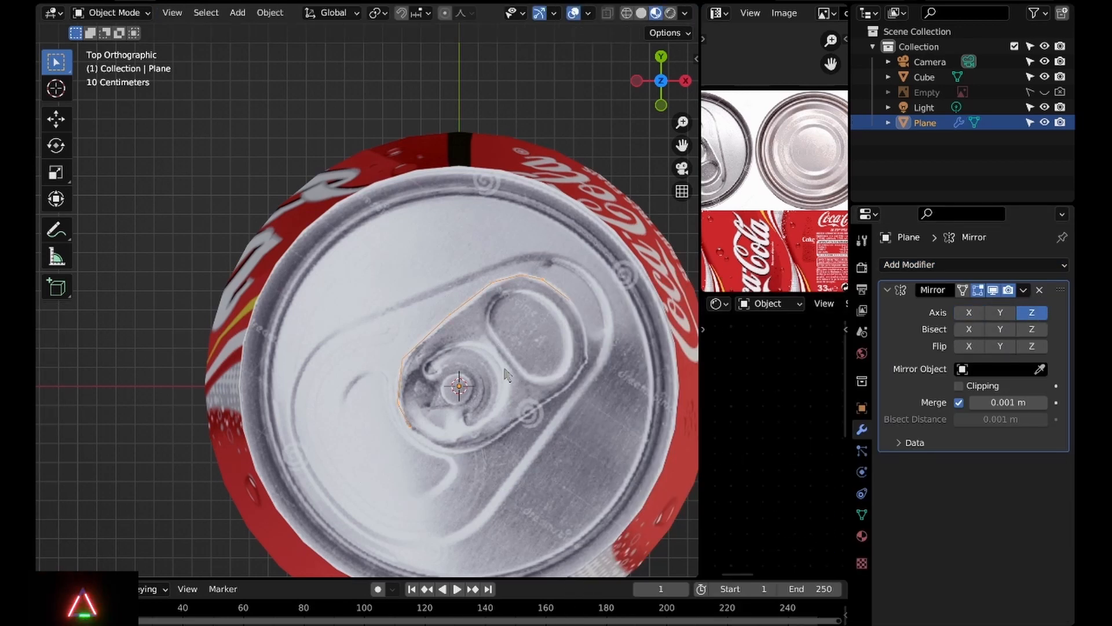
Add a plain axes empty at the can's centre and raise it along Z to about 4.8 m
key("shift+a")
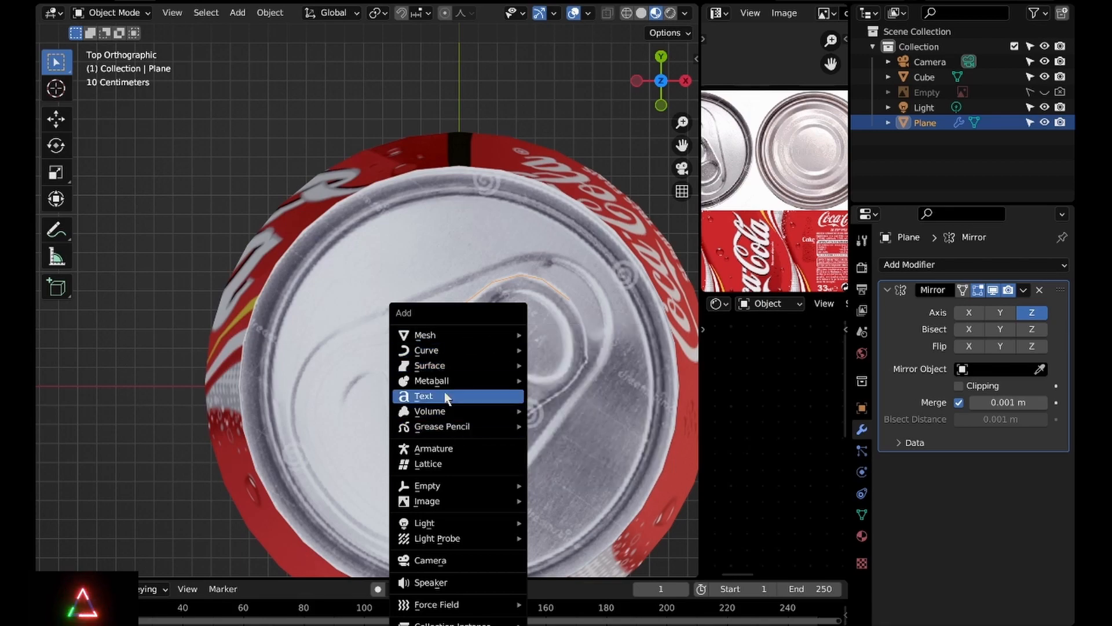
mouse_move(493, 485)
left_click(574, 488)
middle_click_drag(529, 449, 538, 423)
key("KP_1")
scroll(539, 423, "down", 5)
key("g")
key("z")
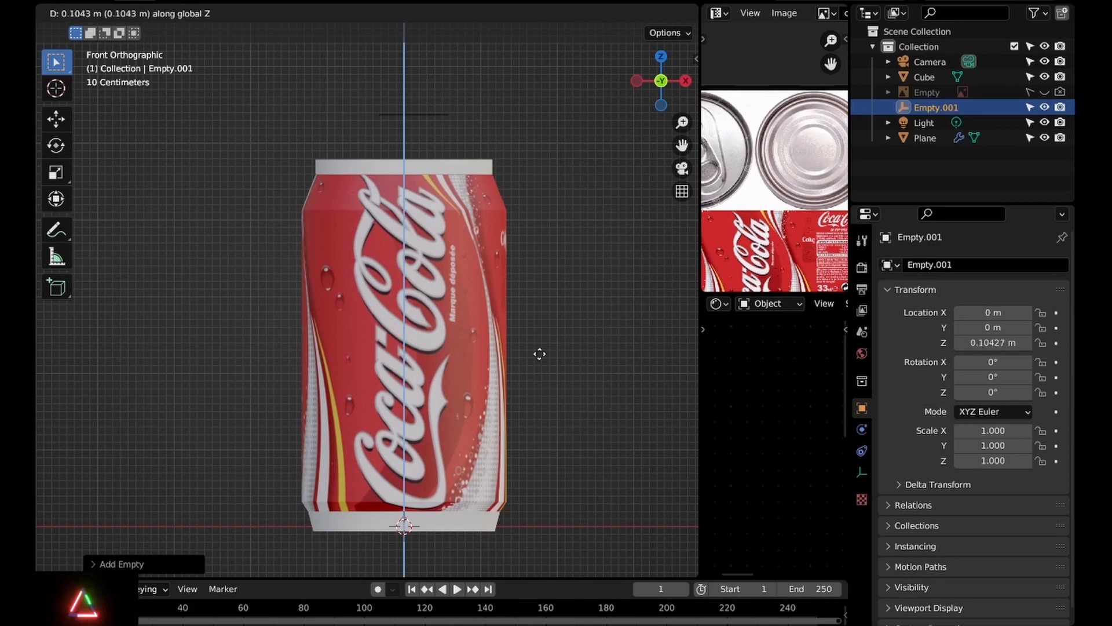
left_click(527, 56)
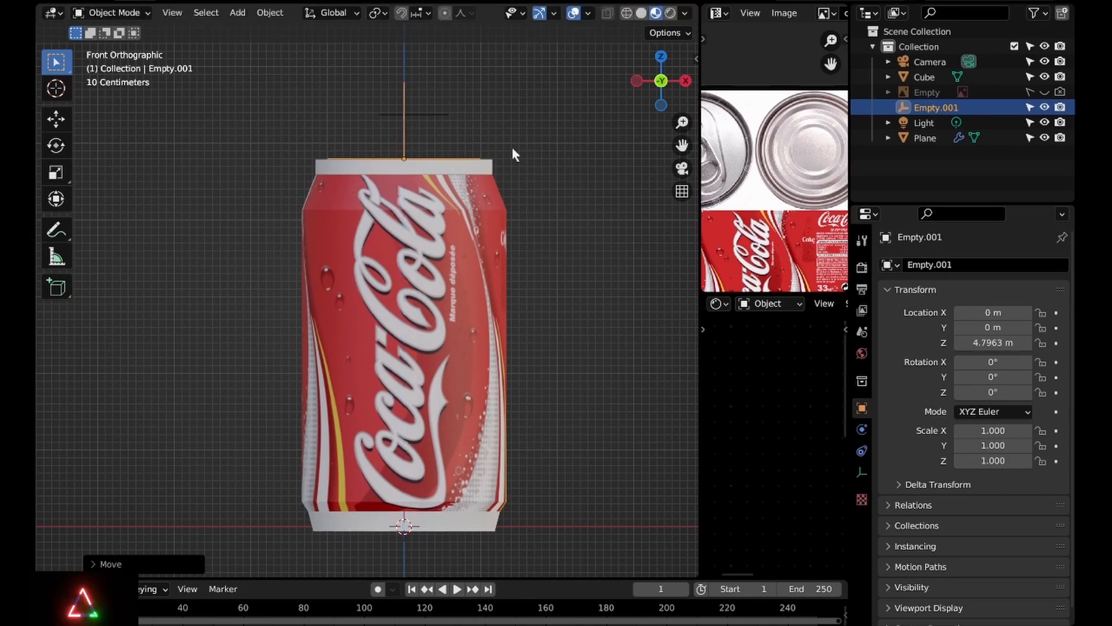
Raise the empty along Z to about 5.38 m, level with the tab outline
middle_click_drag(527, 56, 548, 226)
key("KP_1")
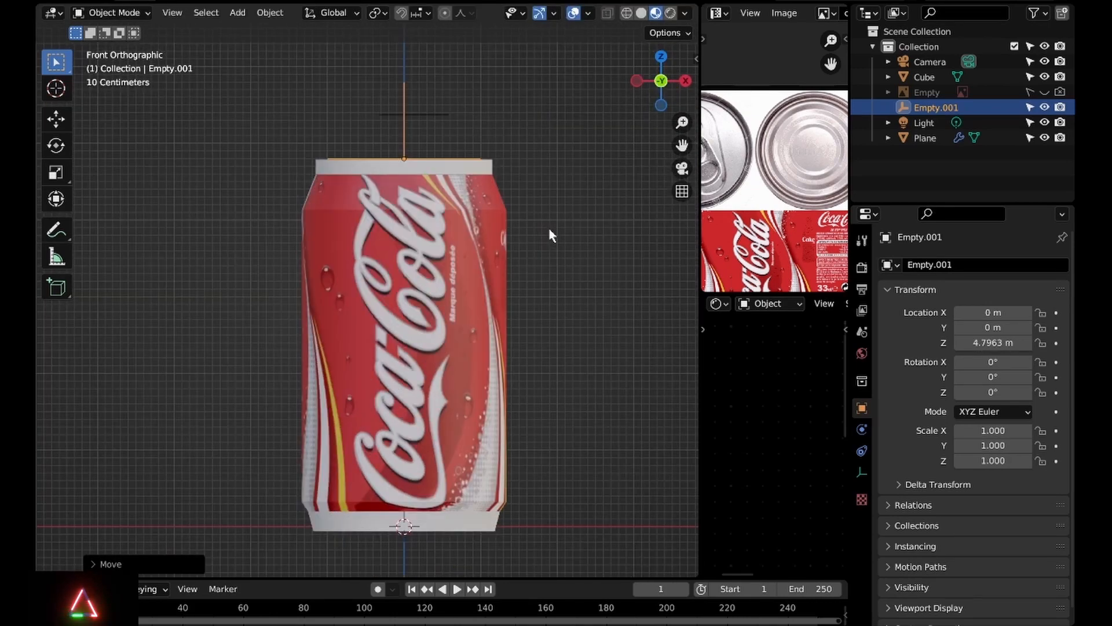
key("g")
key("z")
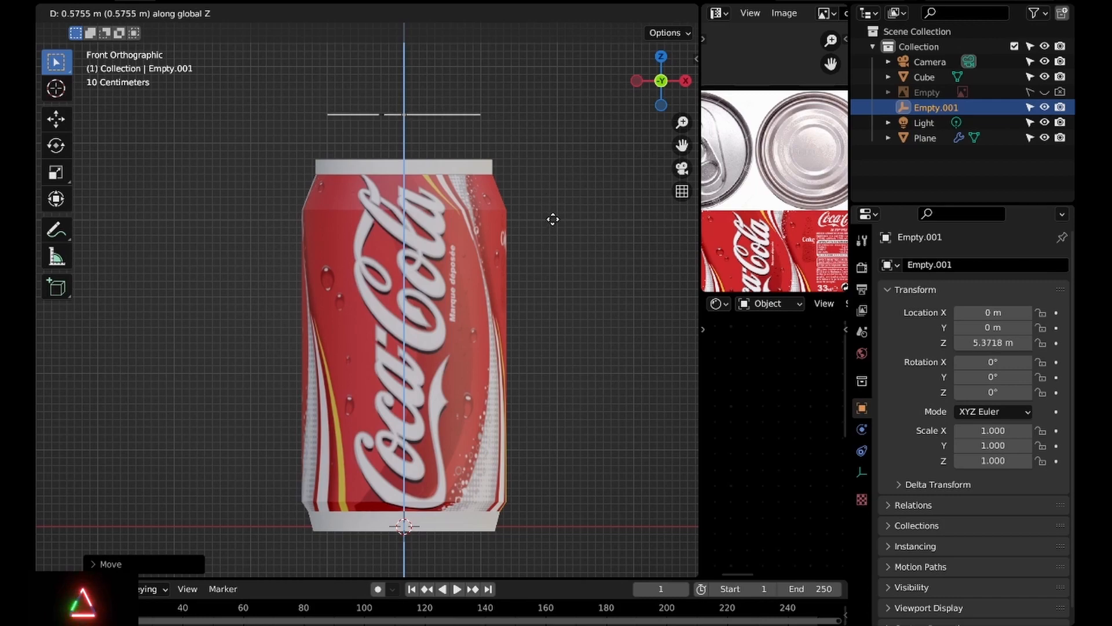
left_click(554, 216)
middle_click_drag(554, 216, 590, 327)
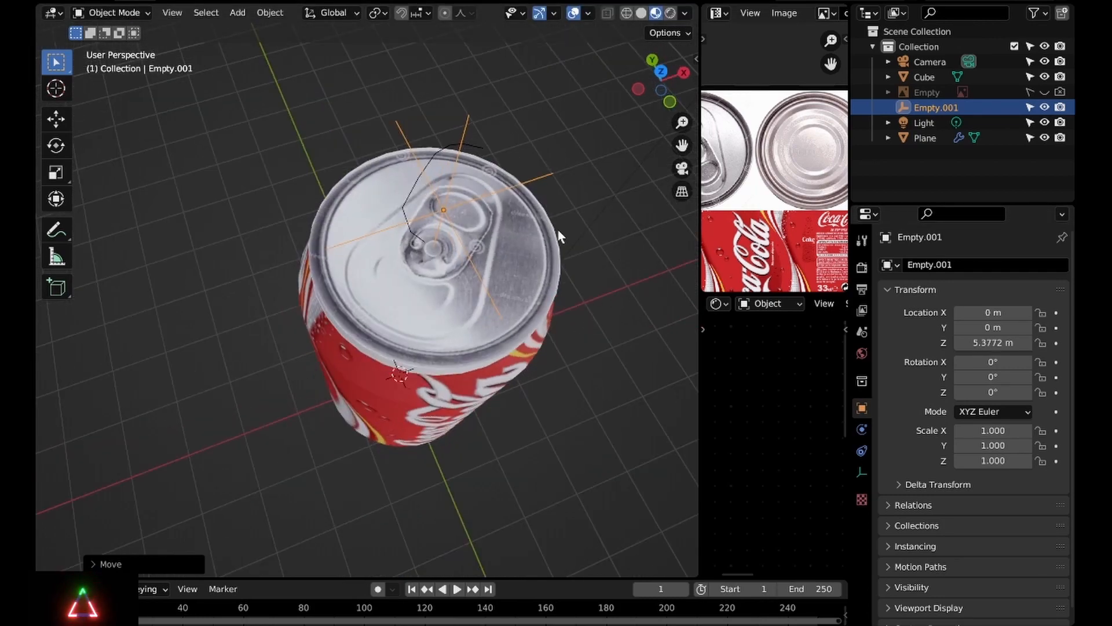
Select the tab outline from the top view and set its Mirror modifier's mirror object to Empty
key("KP_7")
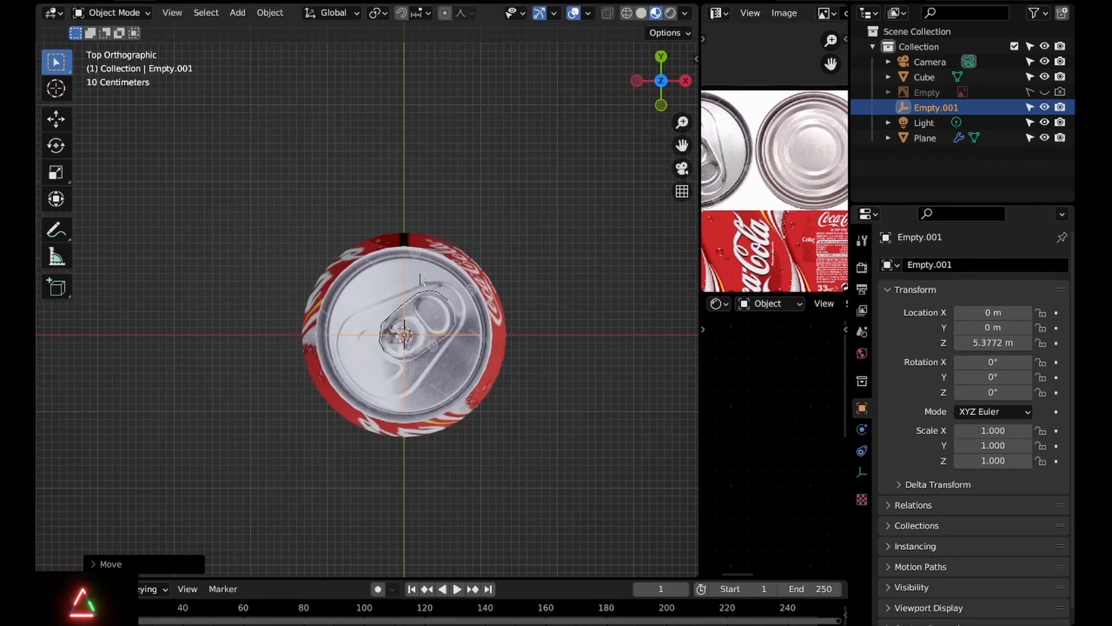
scroll(420, 278, "up", 4)
left_click(427, 328)
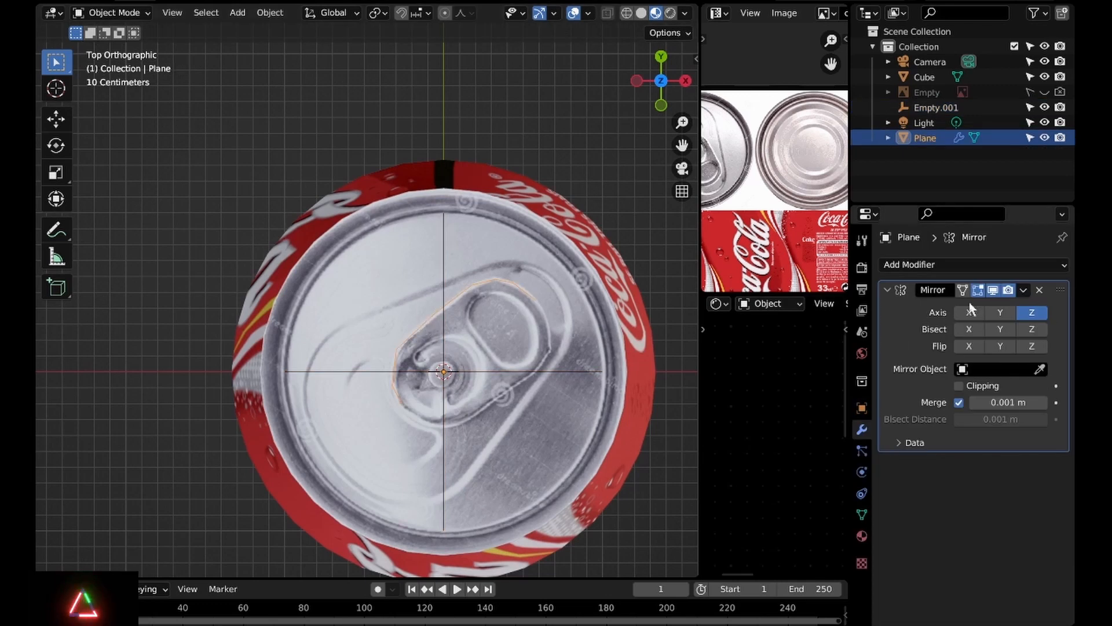
left_click(1040, 369)
left_click(977, 371)
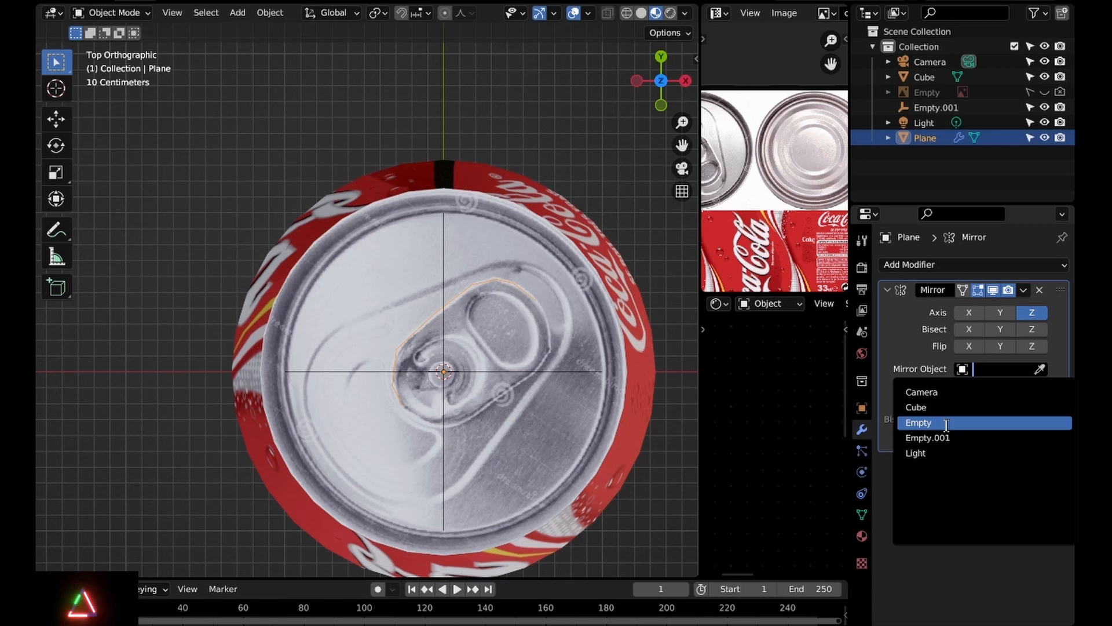
left_click(946, 424)
Set the mirror object of the tab outline's Mirror modifier to Empty.001
left_click(444, 255)
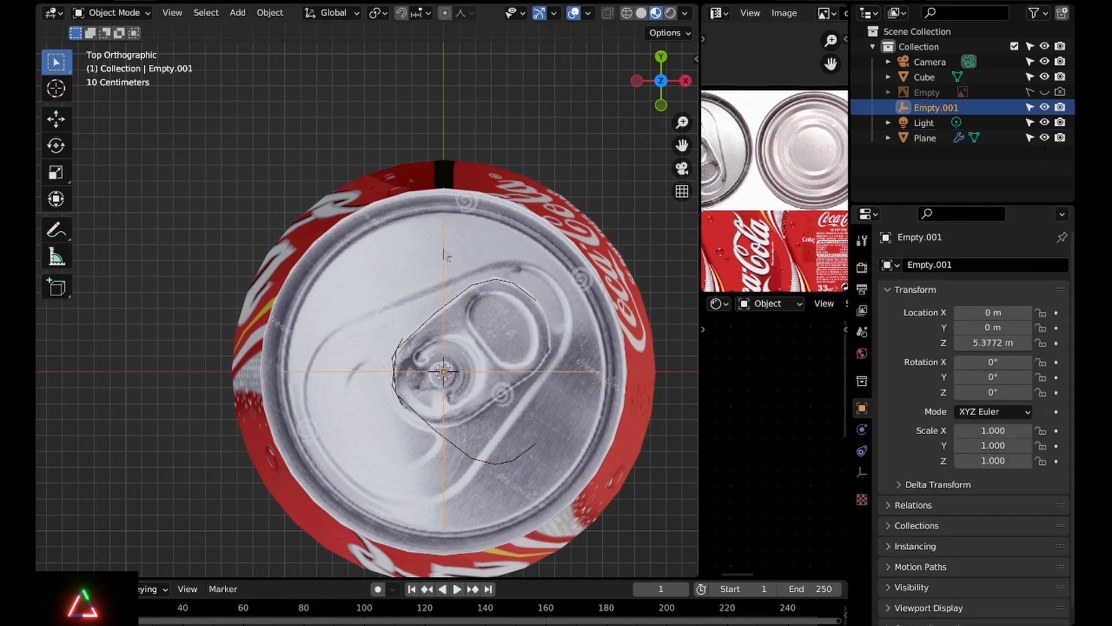
left_click(473, 307)
left_click(997, 374)
left_click(951, 438)
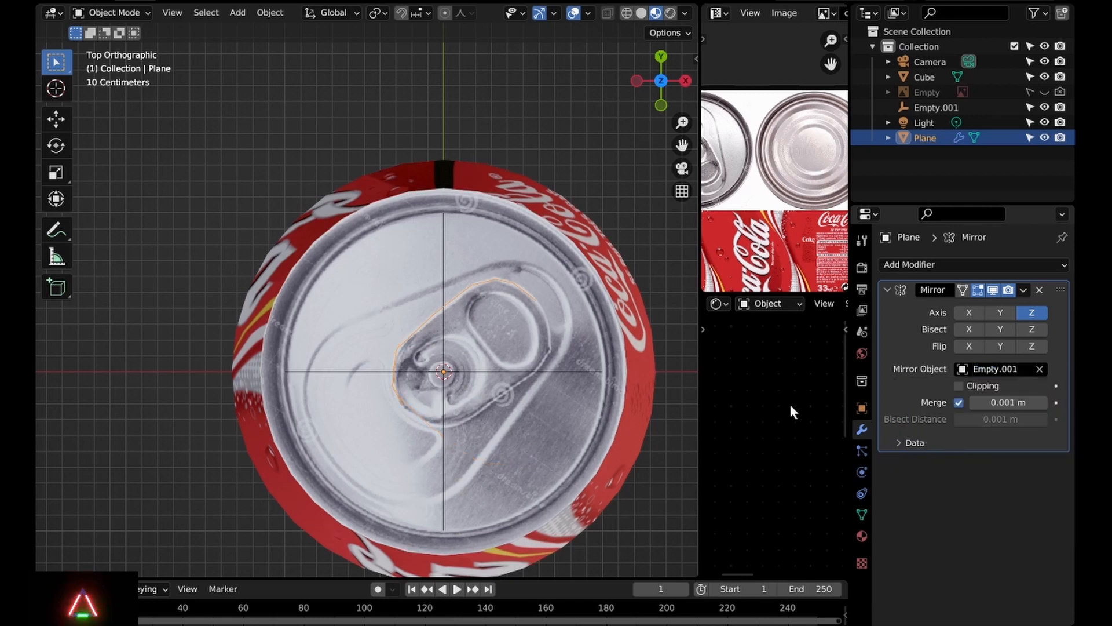
Change the tab outline's Mirror modifier to mirror across the X axis only
left_click(1029, 314)
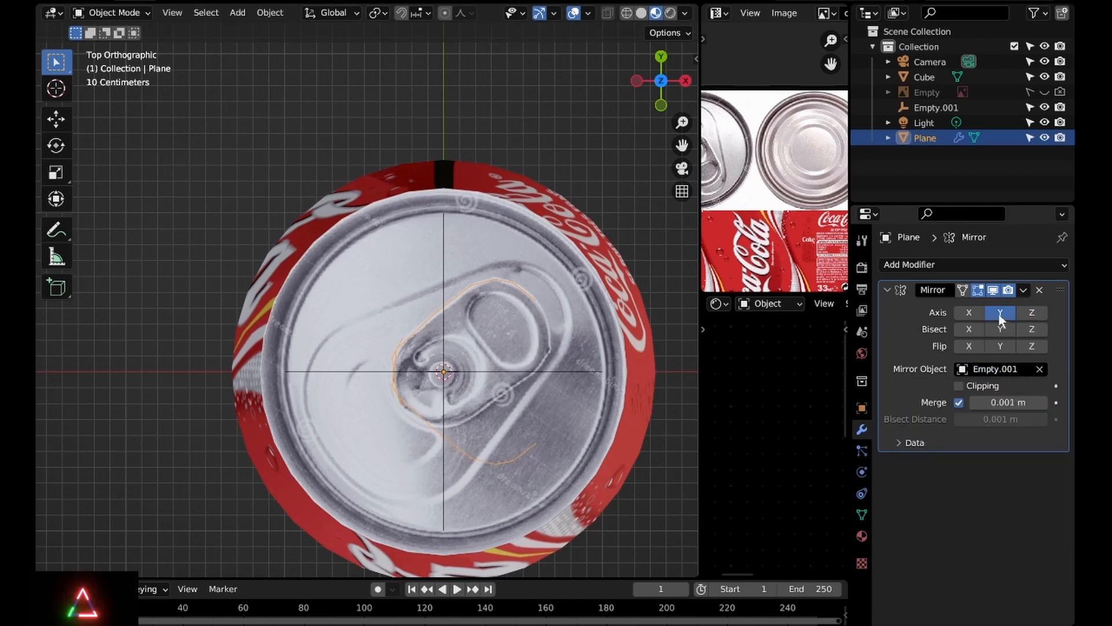
left_click(999, 314)
left_click(969, 313)
Rotate Empty.001 to about -52.3° around Z so the mirrored outline matches the tab in the photo, and select the outline
left_click(581, 296)
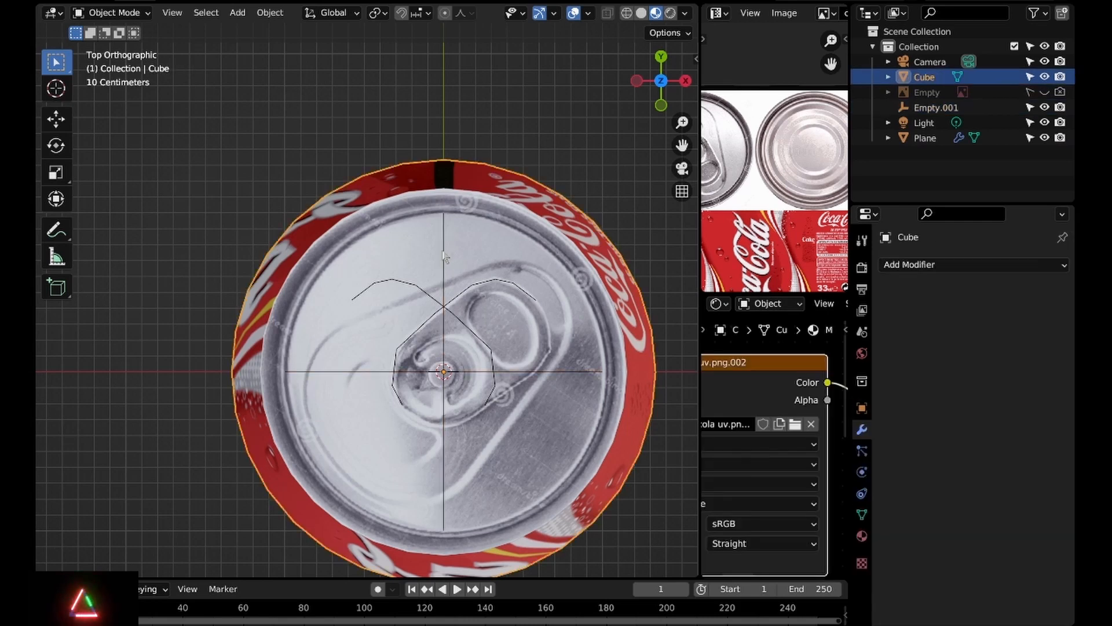
left_click(444, 255)
key("r")
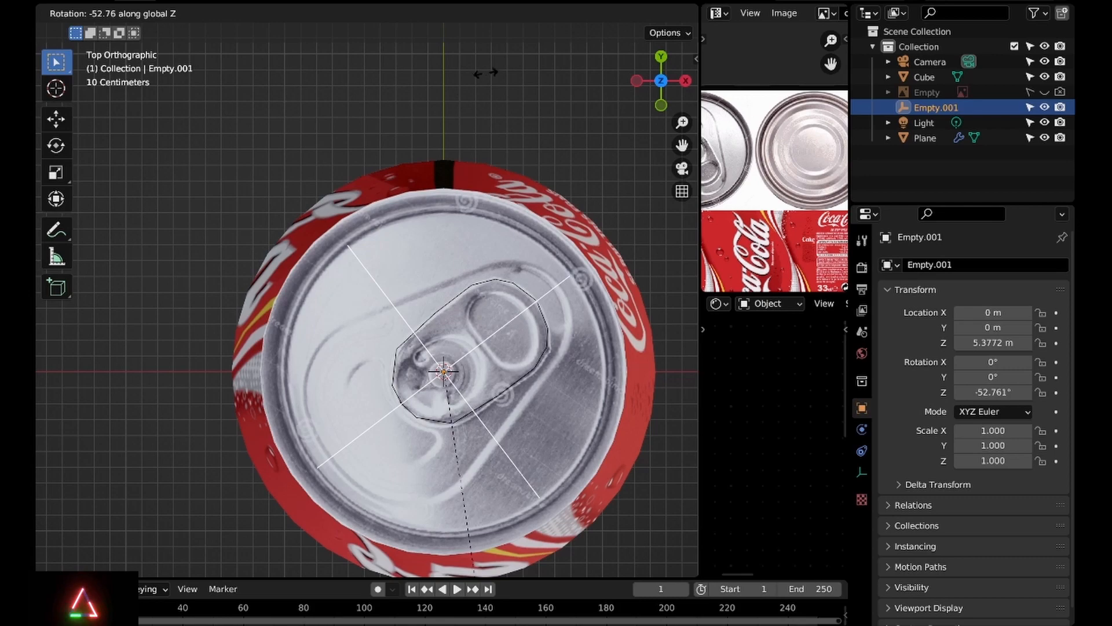
left_click(533, 47)
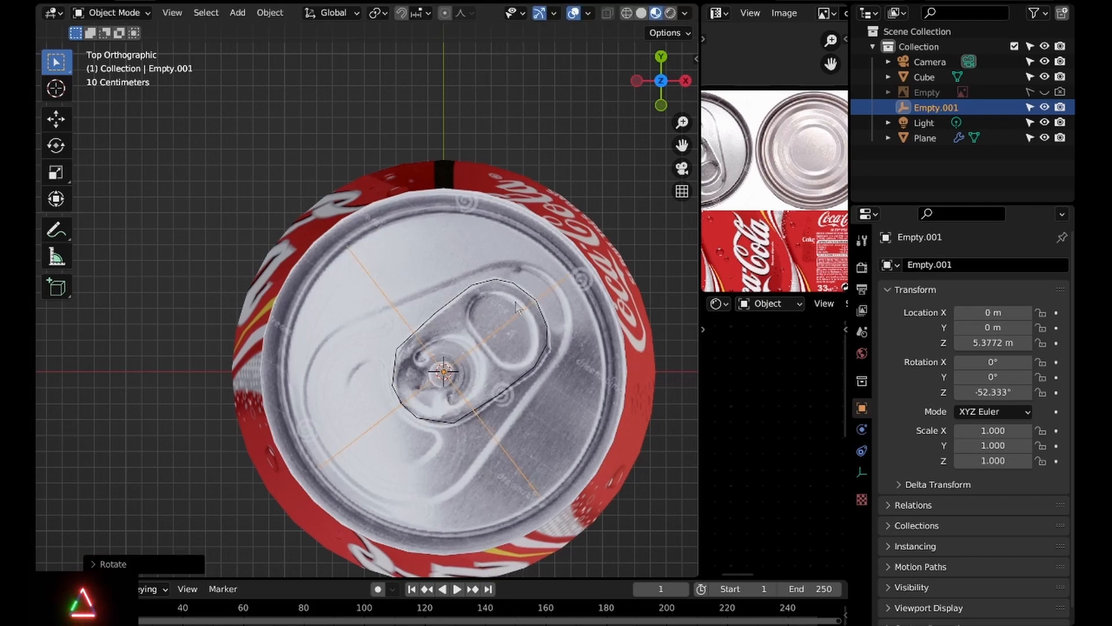
left_click(483, 286)
Try to extrude the whole tab outline about 0.083 m upward along Z
middle_click_drag(513, 326, 574, 189)
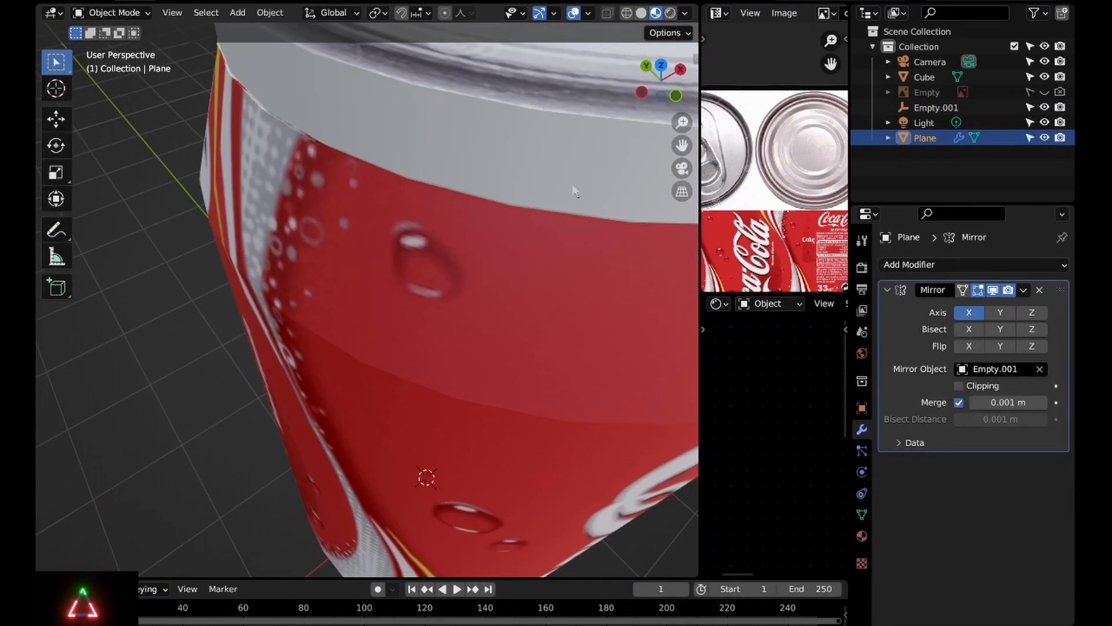
middle_click_drag(561, 152, 433, 240)
scroll(429, 257, "down", 4)
scroll(432, 239, "up", 3)
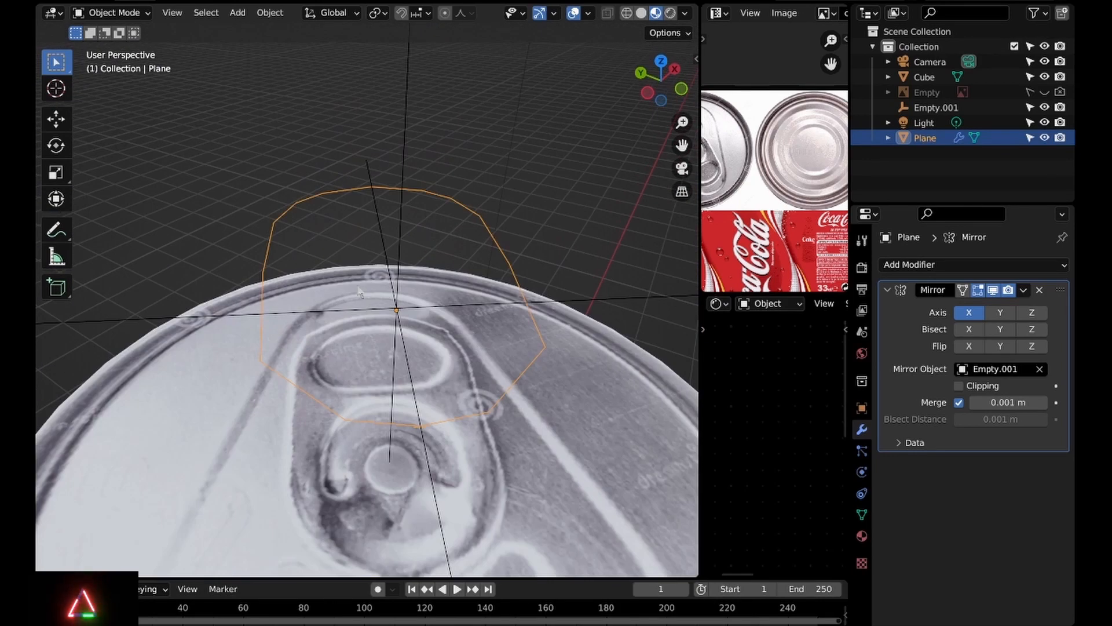
key("Tab")
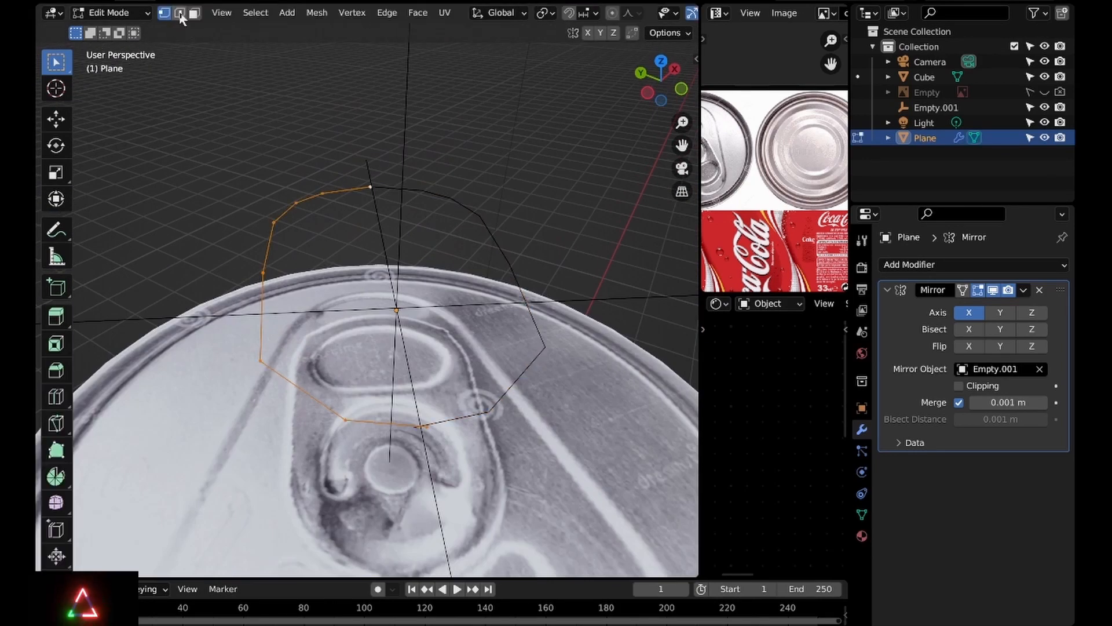
key("e")
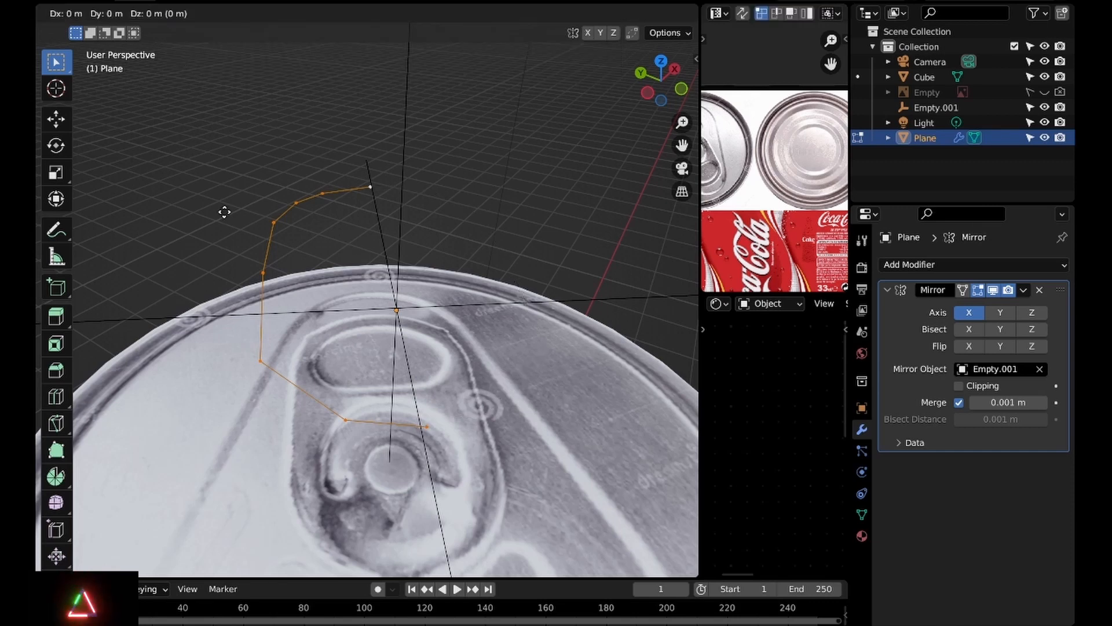
key("z")
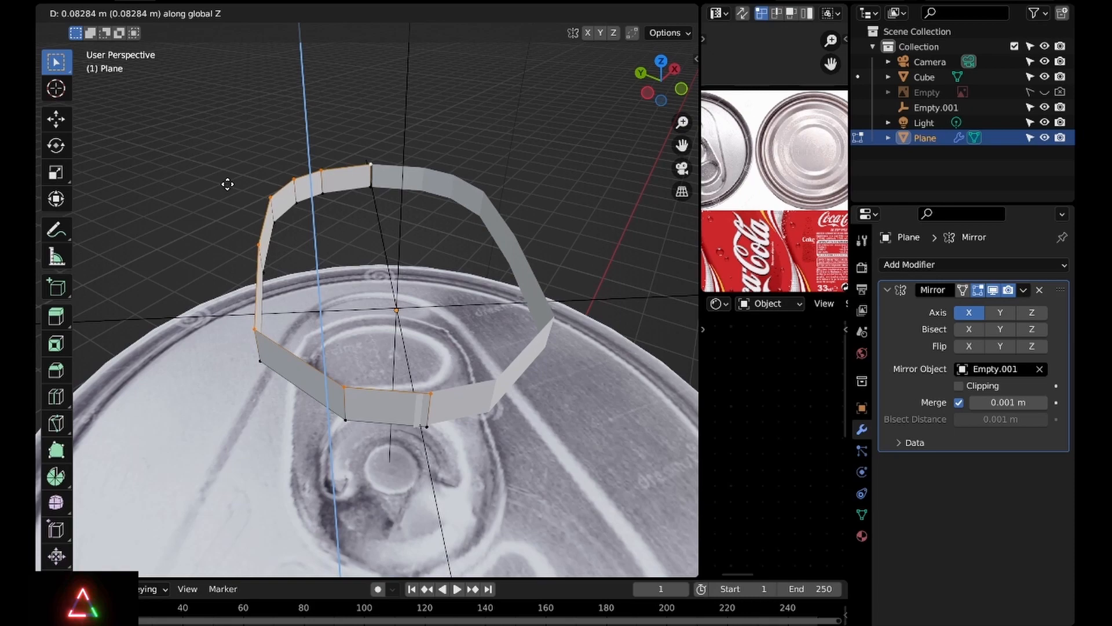
left_click(228, 184)
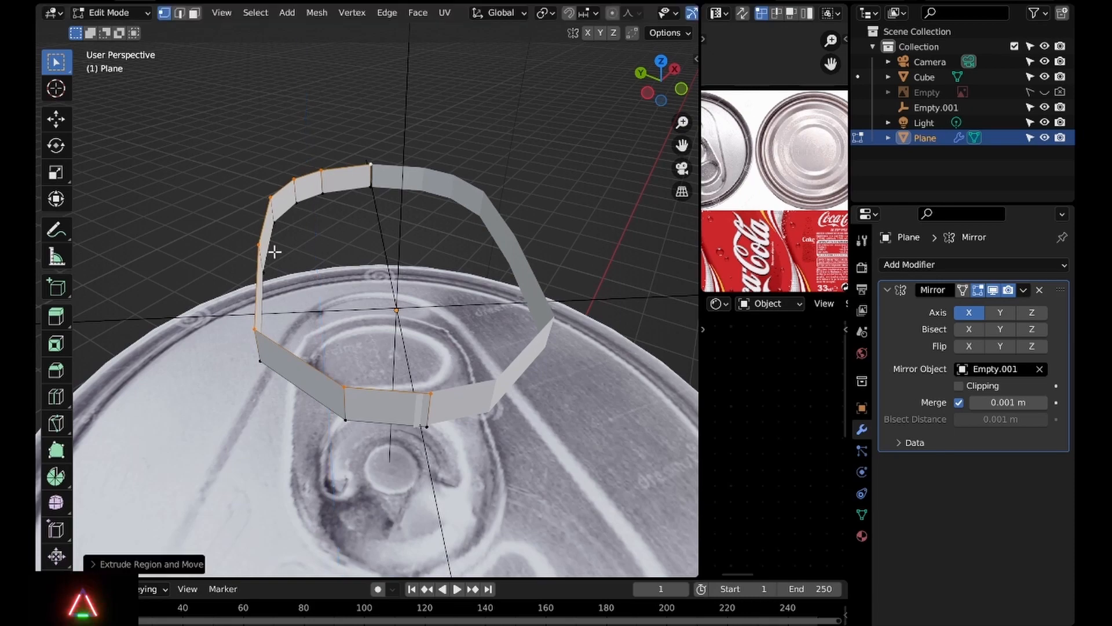
Turn on Clipping in the tab outline's Mirror modifier
middle_click_drag(274, 251, 320, 266)
left_click(180, 13)
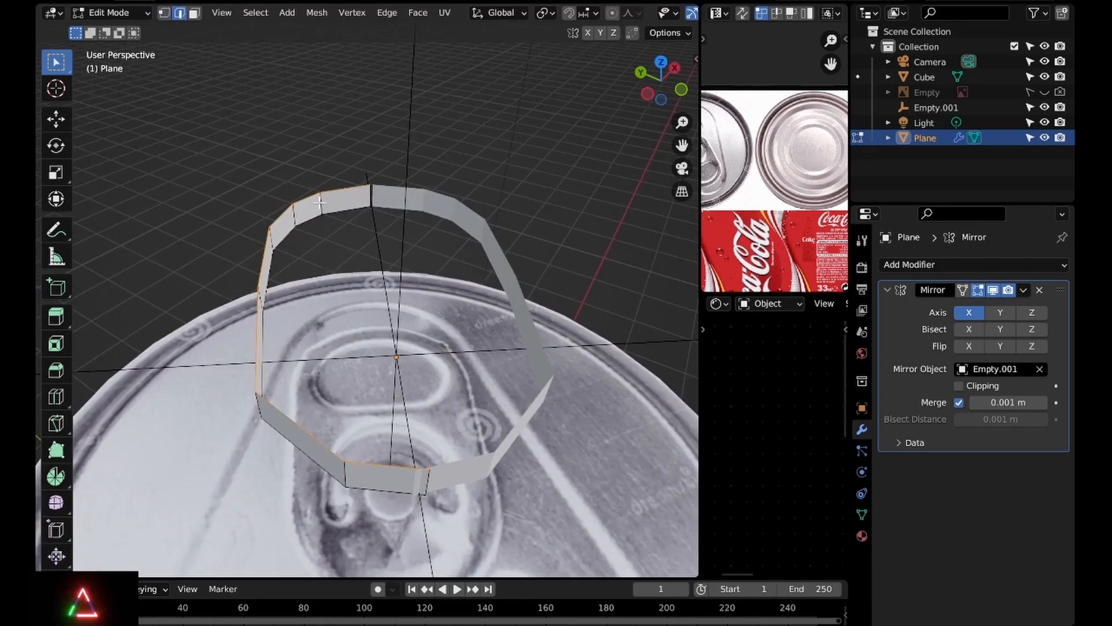
middle_click_drag(320, 202, 322, 274)
scroll(534, 273, "down", 4)
middle_click_drag(542, 365, 504, 308)
scroll(464, 301, "up", 2)
middle_click_drag(400, 296, 410, 375)
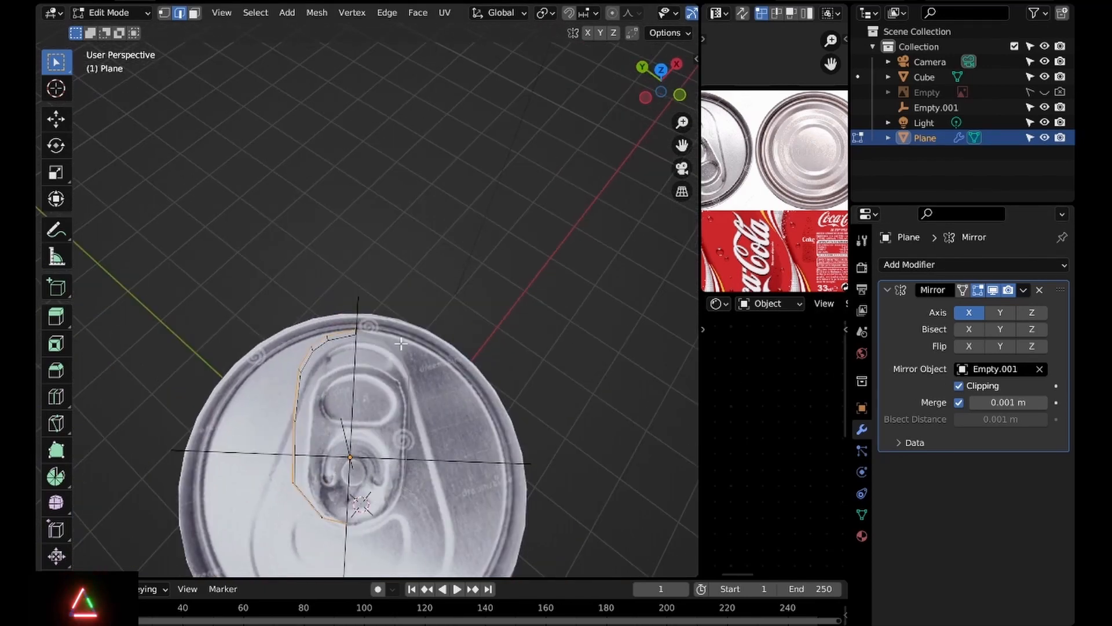
Frame the pull tab closely in the top view and open its outline for vertex editing
key("KP_7")
scroll(330, 355, "up", 2)
key("Tab")
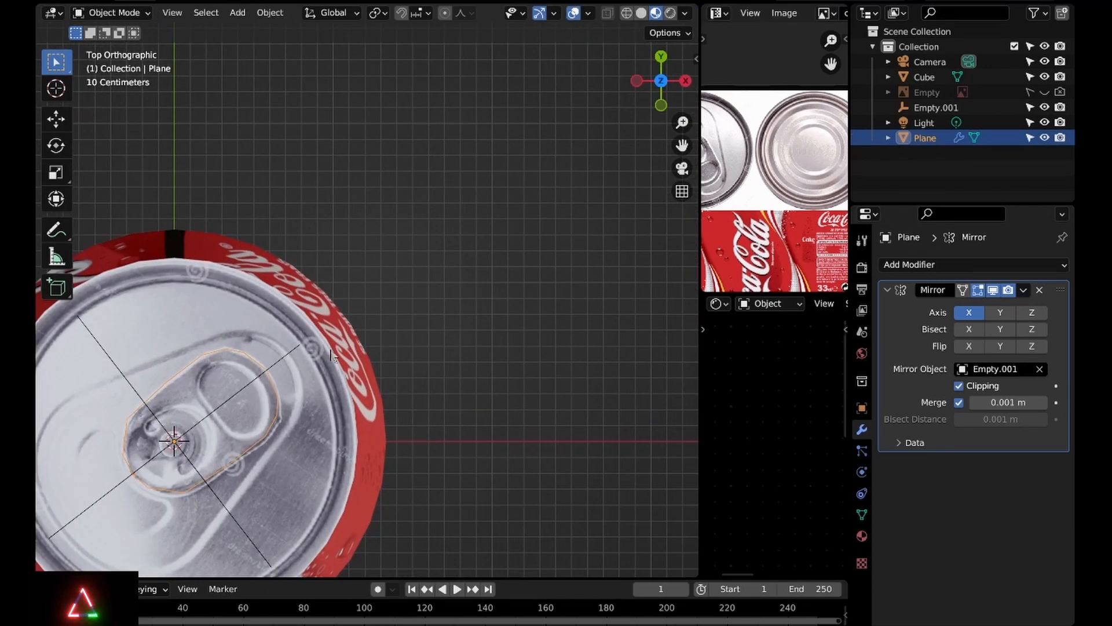
middle_click_drag(331, 354, 411, 249)
key("KP_7")
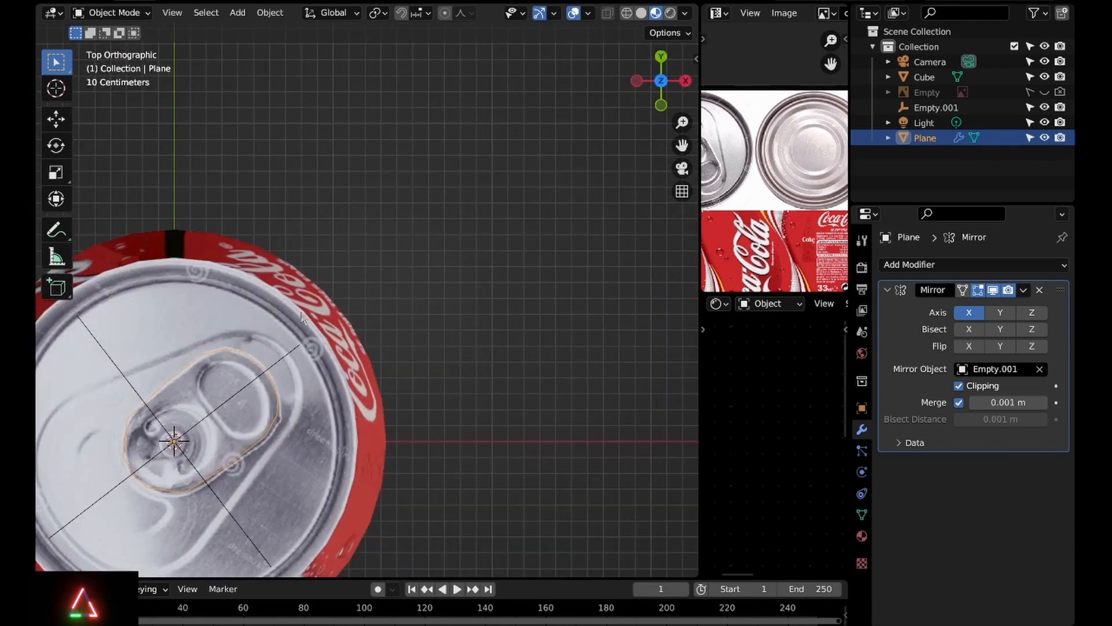
middle_click_drag(302, 317, 414, 266, "shift")
scroll(413, 275, "up", 5)
middle_click_drag(329, 340, 383, 261, "shift")
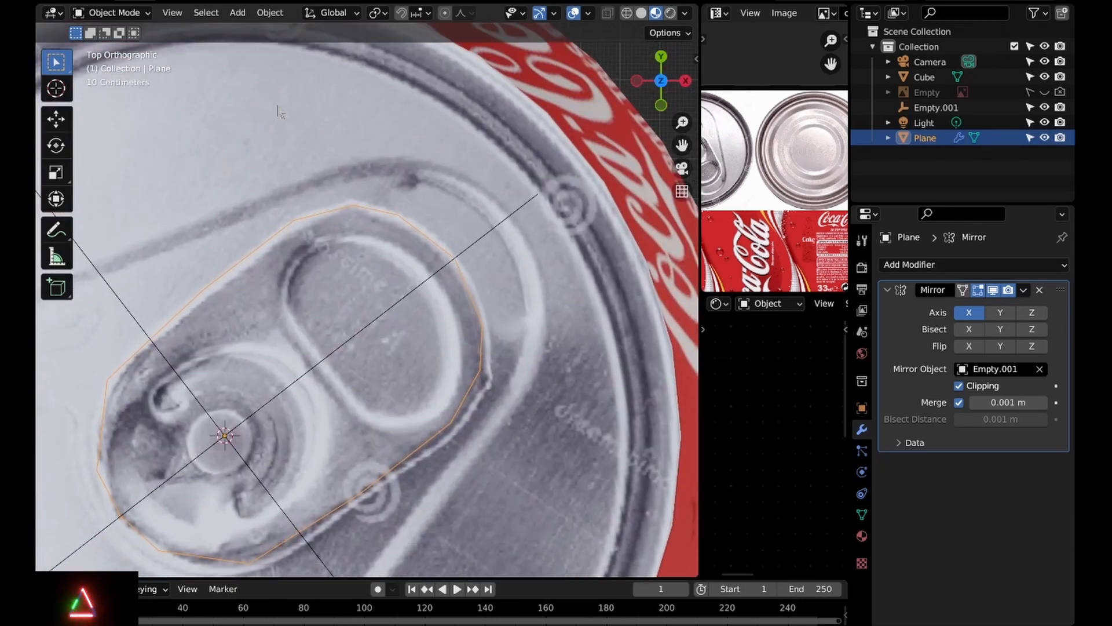
key("Tab")
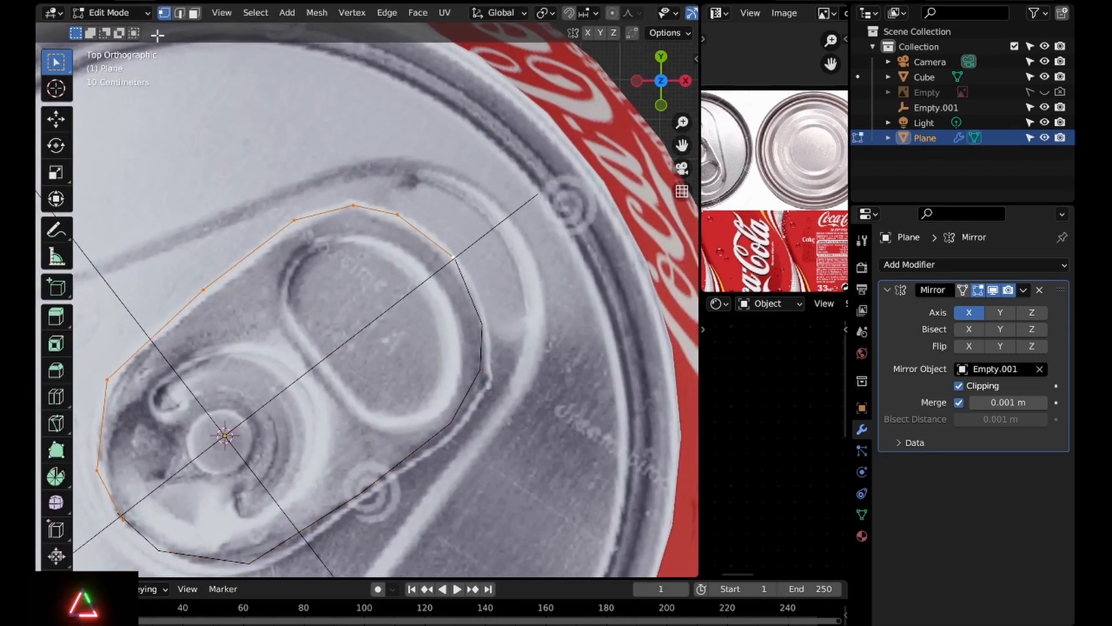
left_click(352, 209)
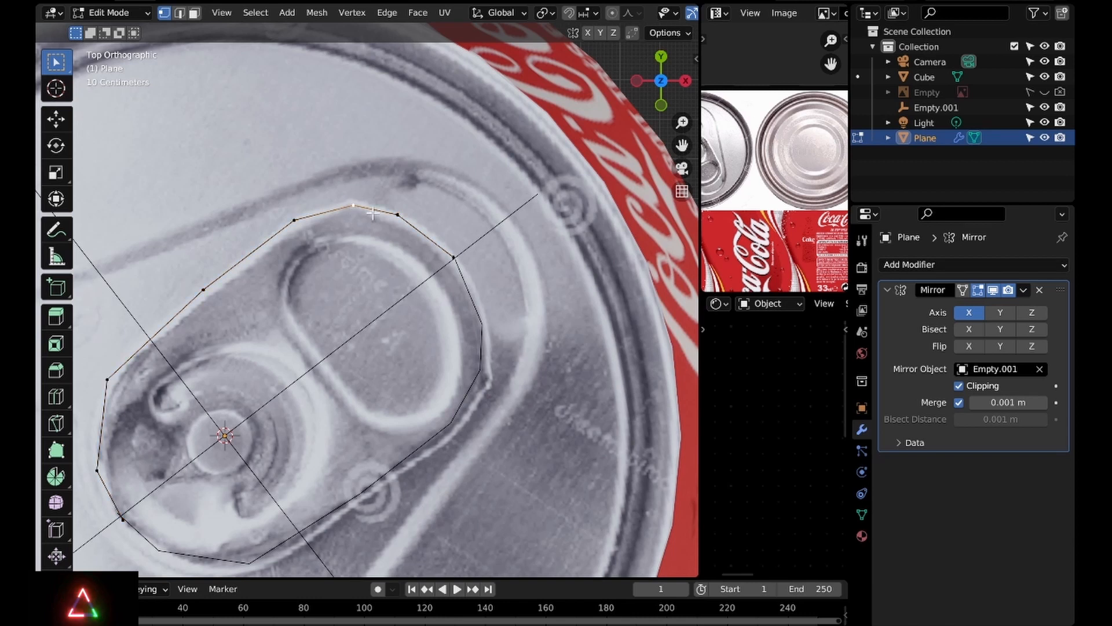
left_click(296, 219, "shift")
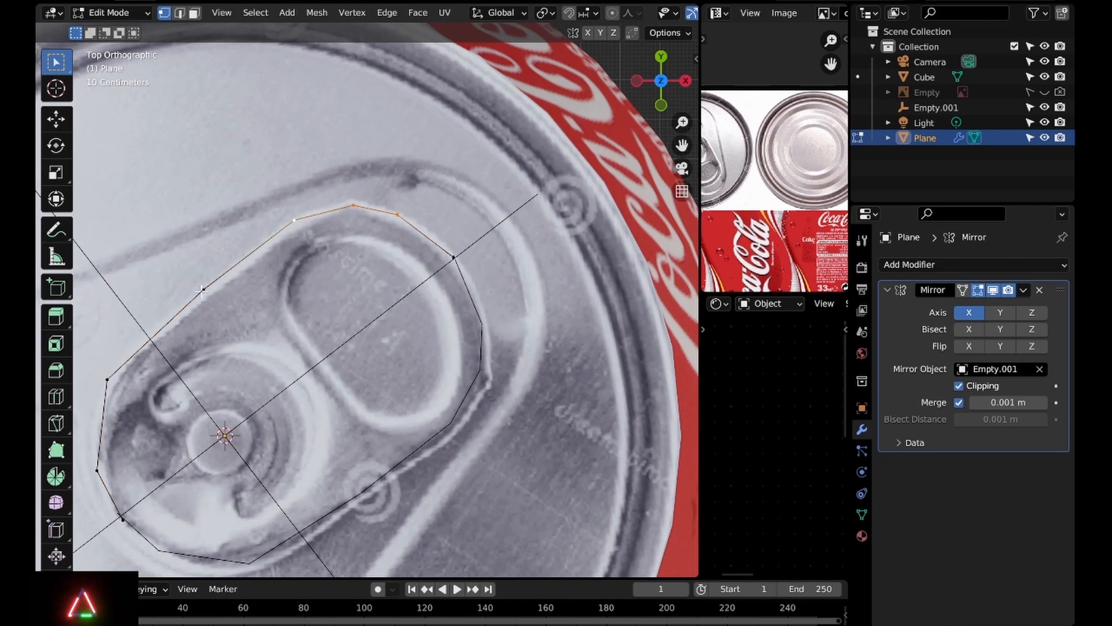
left_click(203, 288, "shift")
left_click(107, 379, "shift")
left_click(96, 470, "shift")
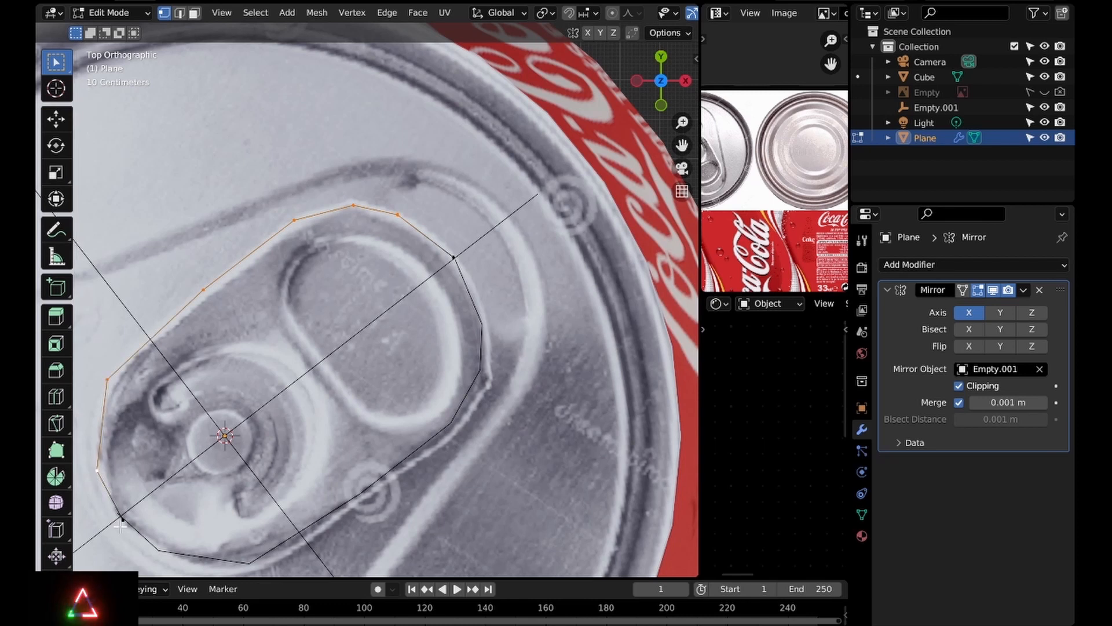
left_click(98, 470, "shift")
left_click(110, 362, "shift")
left_click(180, 274, "shift")
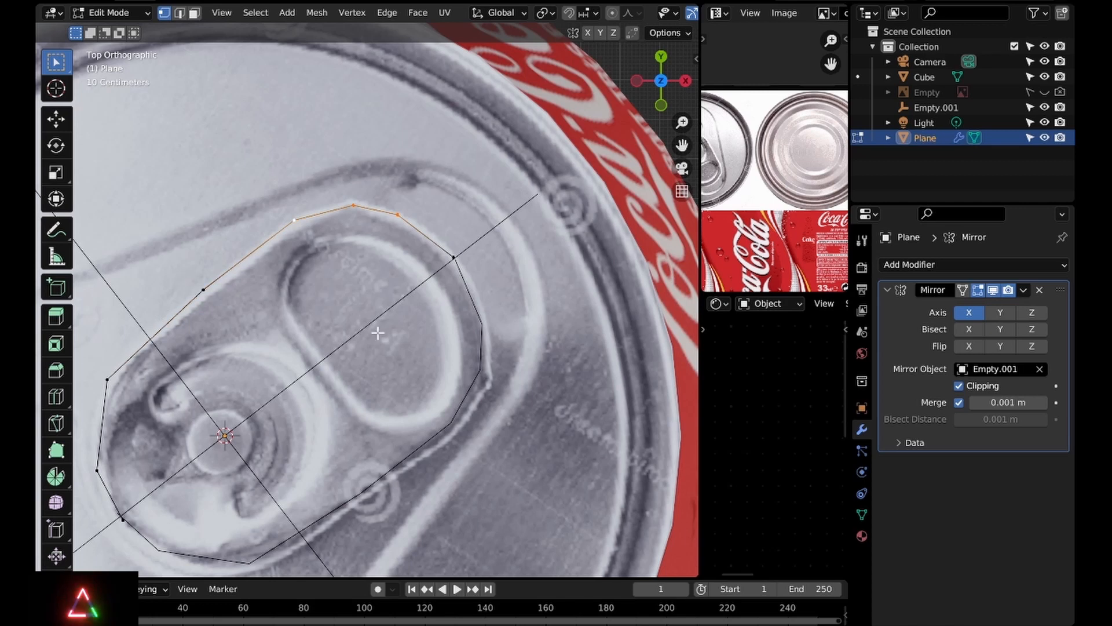
right_click(511, 333)
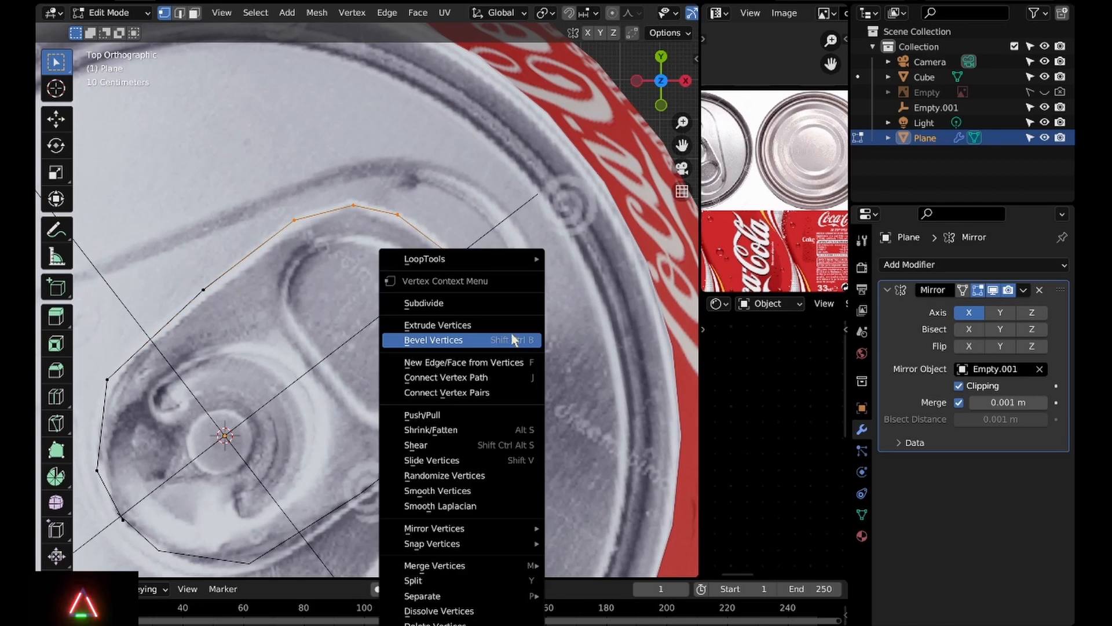
left_click(497, 324)
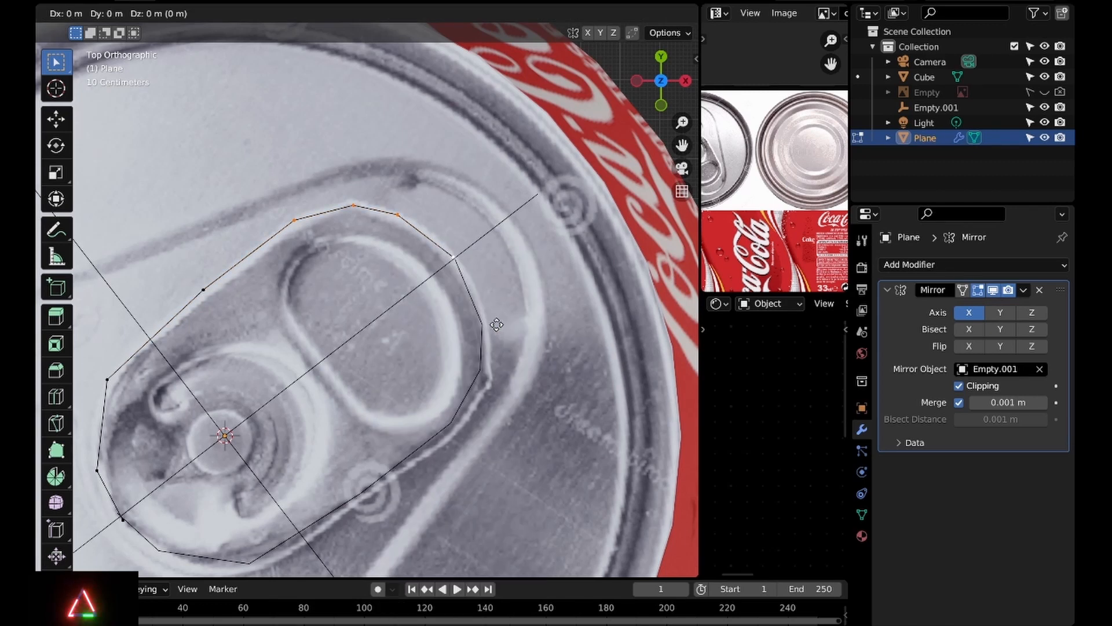
right_click(465, 346)
key("ctrl+z")
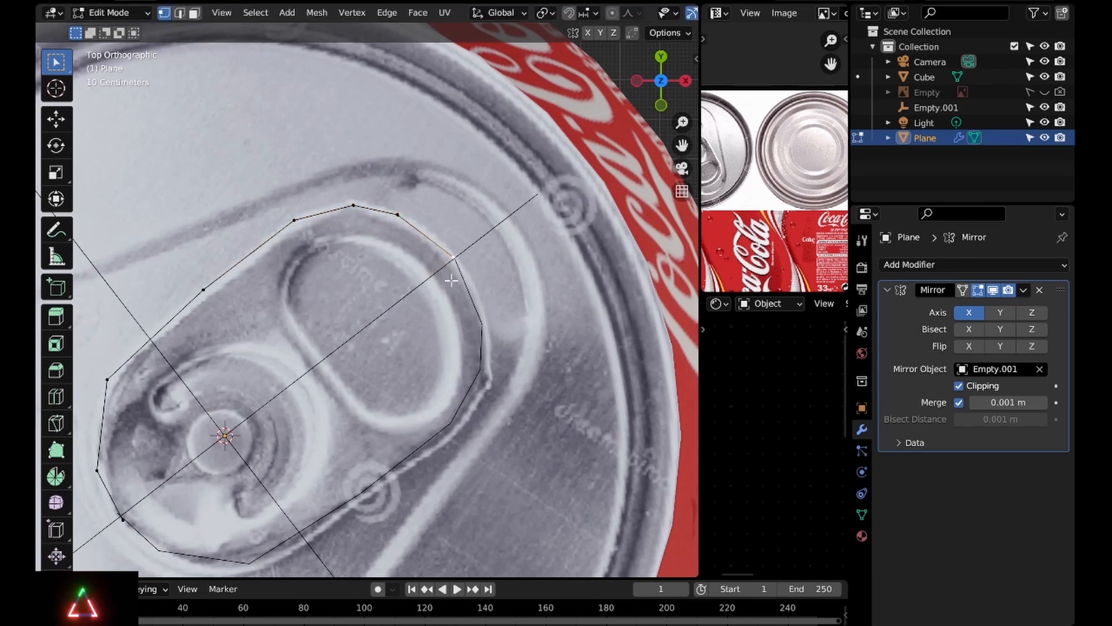
key("r")
right_click(451, 280)
Extrude the four outline vertices around the tab's rounded finger-hole end inward to the rim of the hole in the photo
key("e")
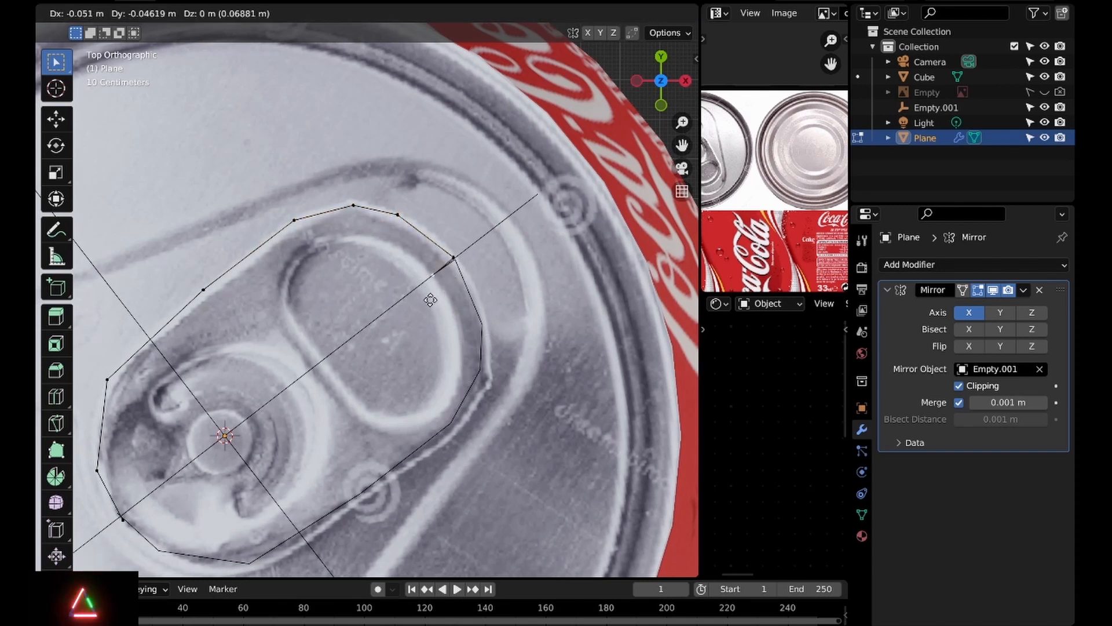
left_click(427, 303)
left_click(395, 227)
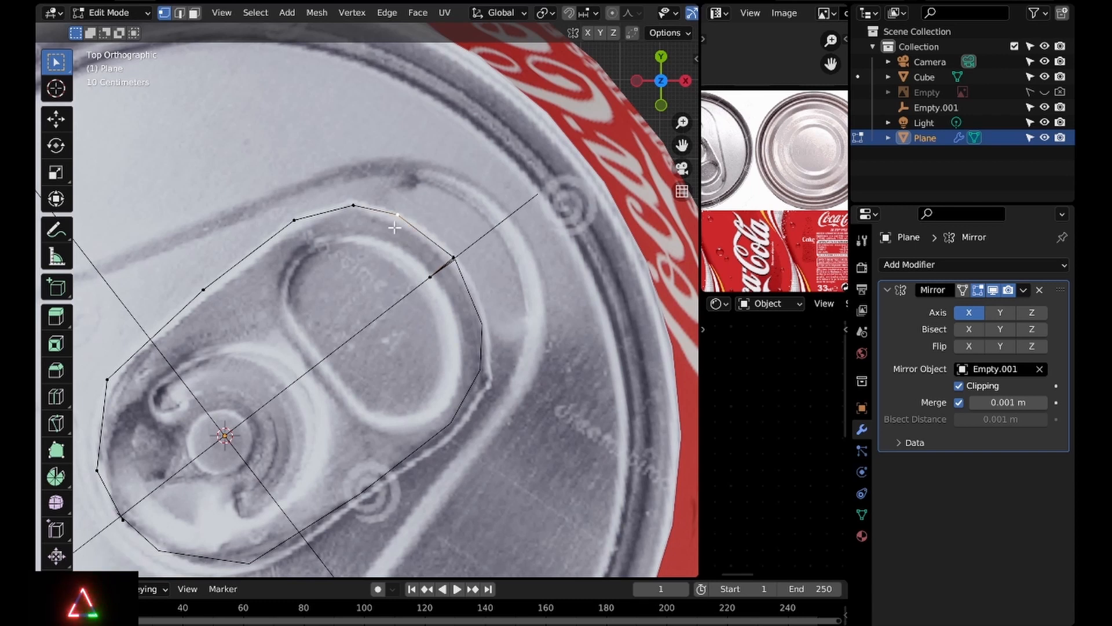
key("e")
left_click(382, 259)
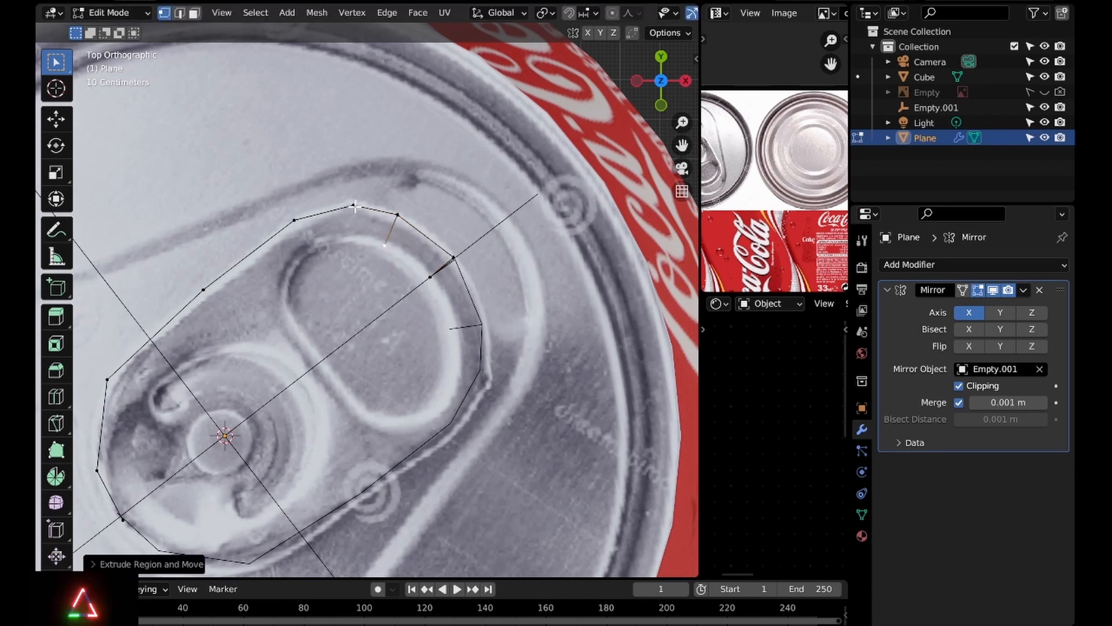
left_click(354, 205)
key("e")
left_click(353, 239)
left_click(295, 222)
key("e")
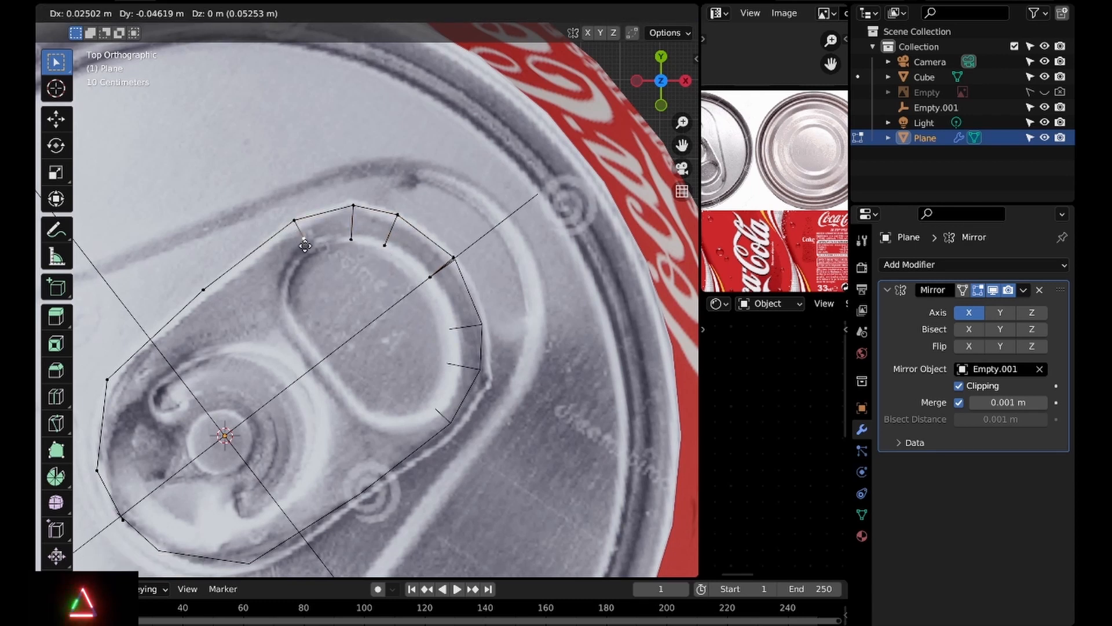
left_click(308, 247)
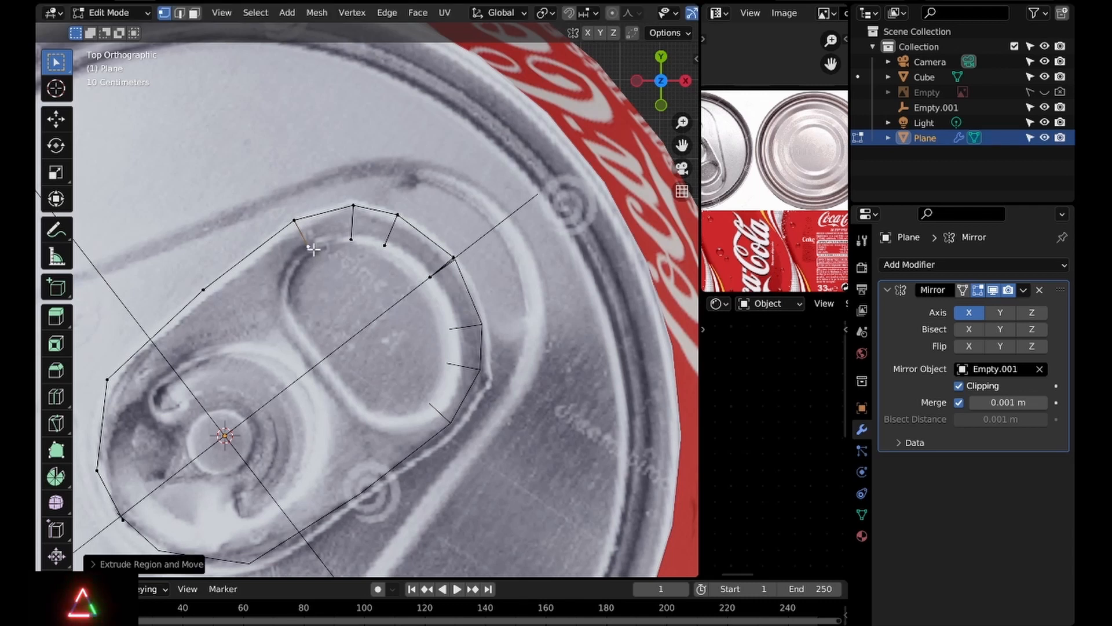
Connect the four inner vertices with edges along the finger hole's rim up to the mirror axis
left_click(355, 276, "shift")
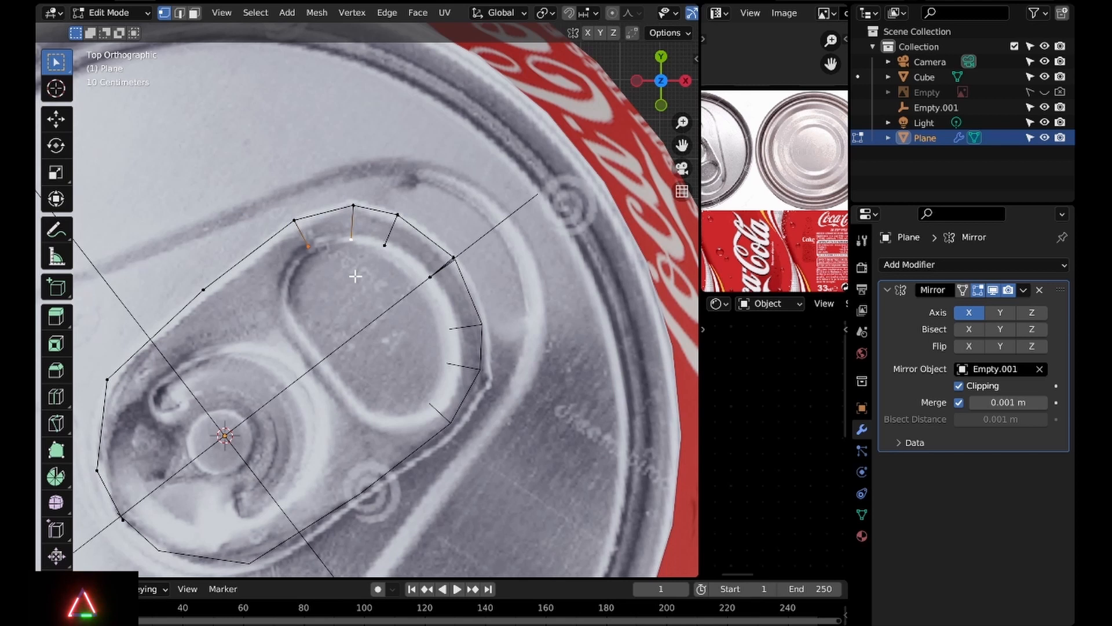
key("f")
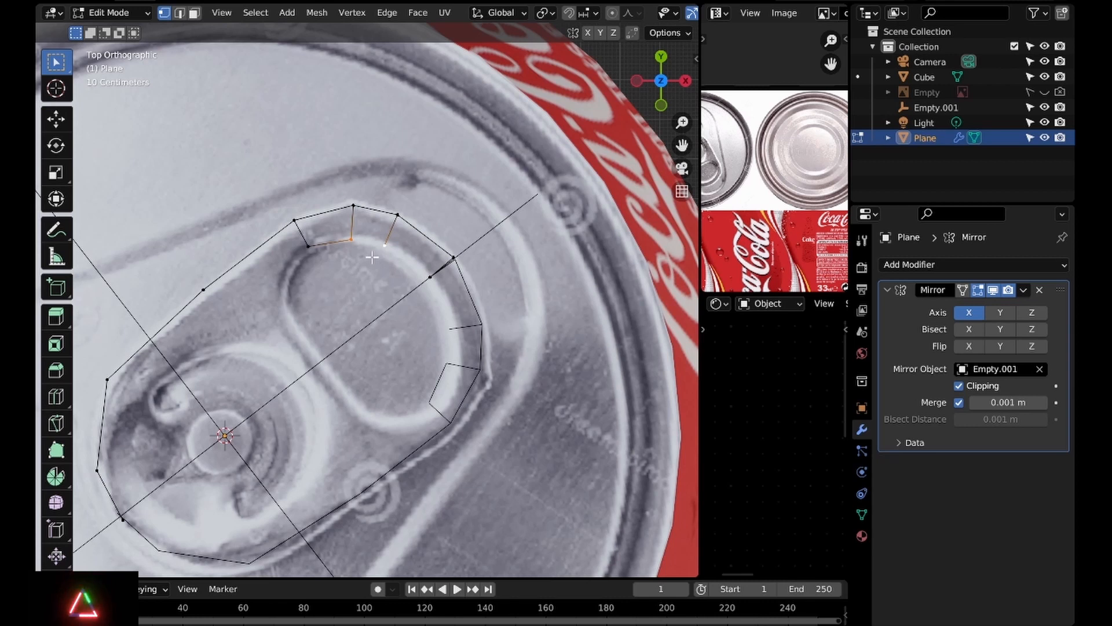
key("f")
key("f")
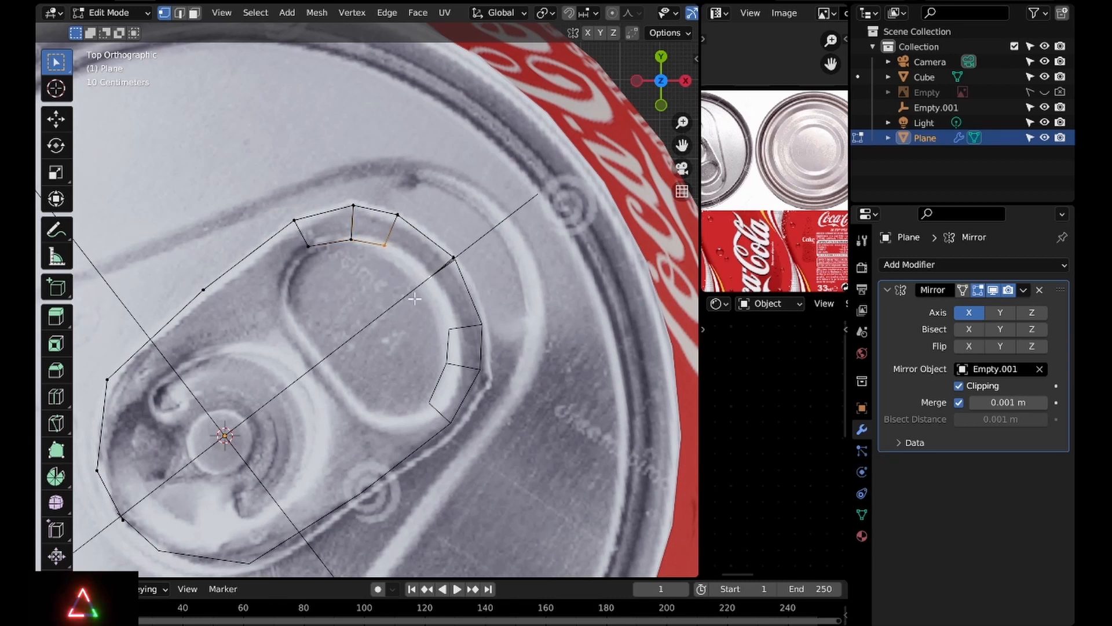
key("f")
key("f")
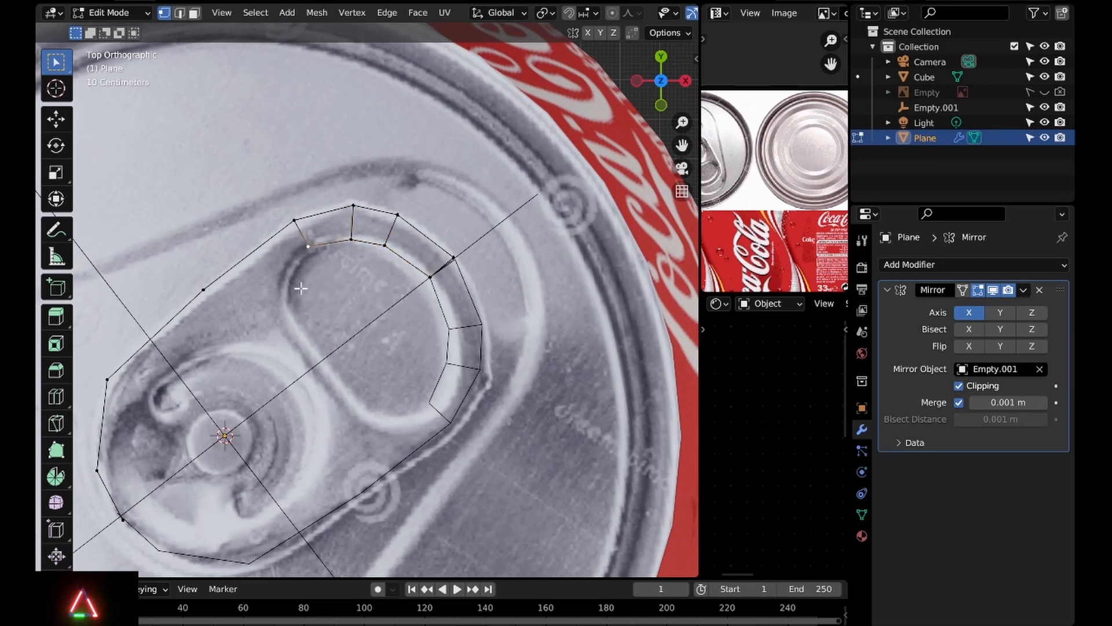
Extrude four more vertices from the free inner end along the finger hole's rim, closing the loop at the mirror axis
key("e")
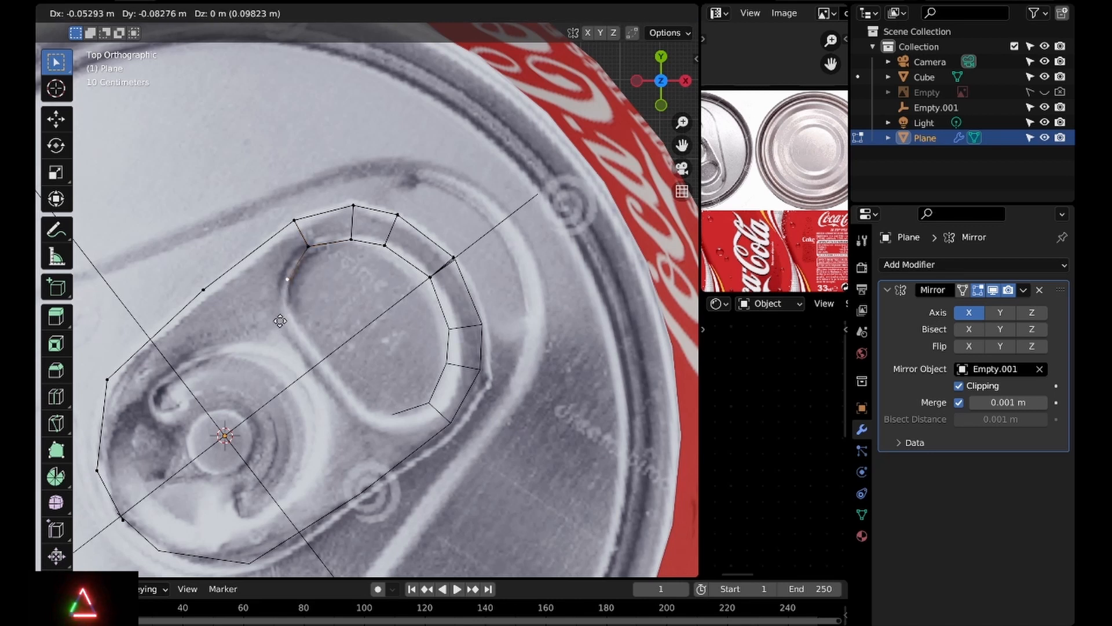
left_click(279, 322)
key("e")
left_click(279, 356)
key("e")
left_click(295, 393)
key("e")
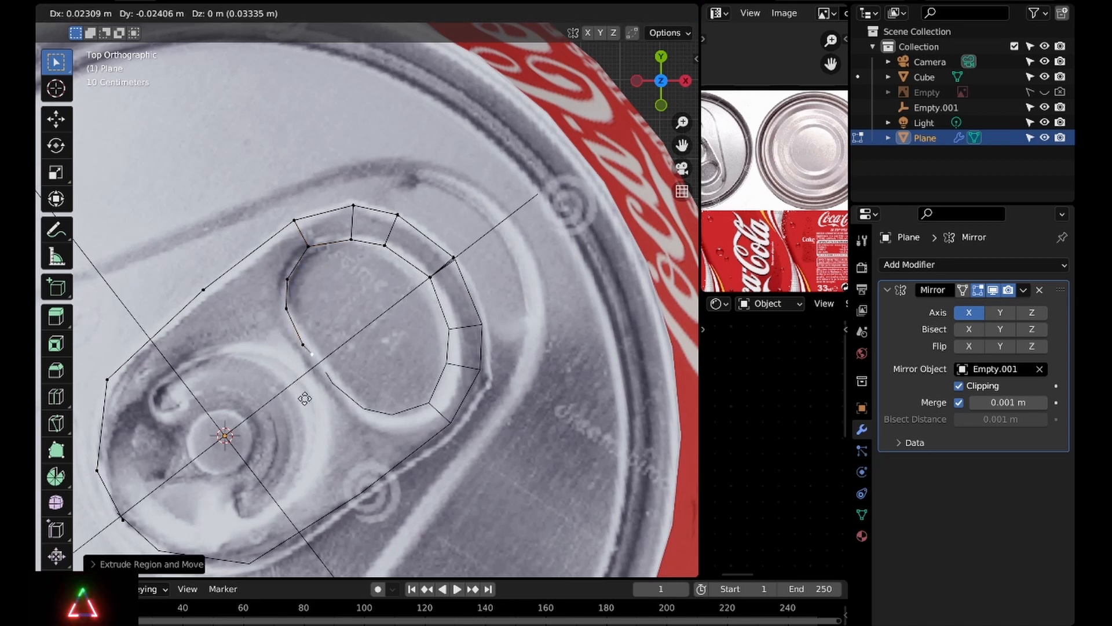
left_click(308, 404)
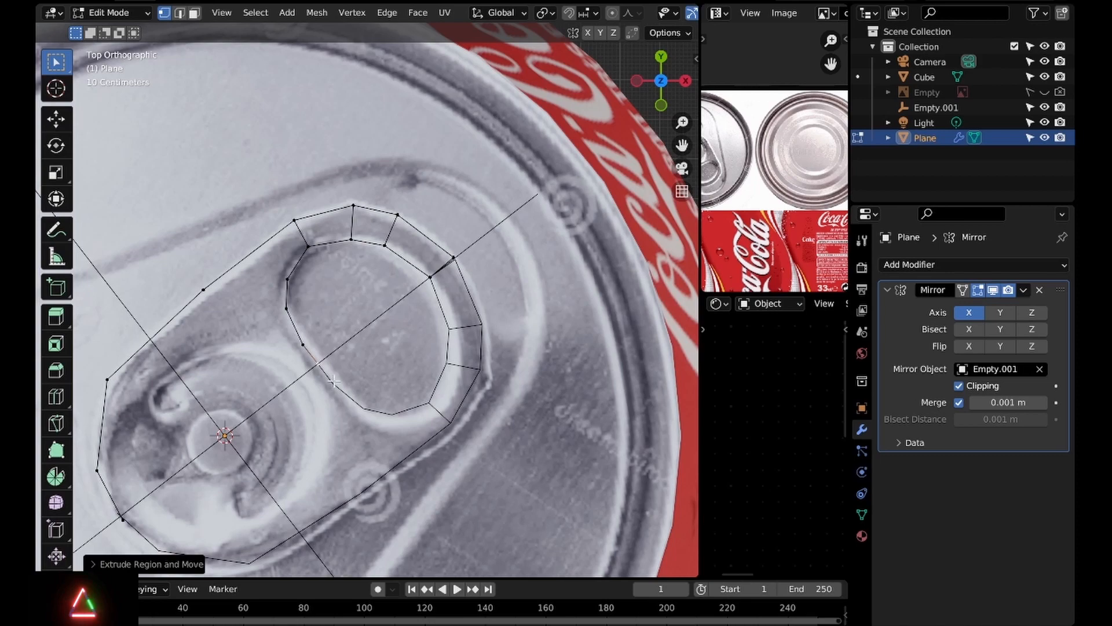
middle_click_drag(302, 433, 376, 386, "shift")
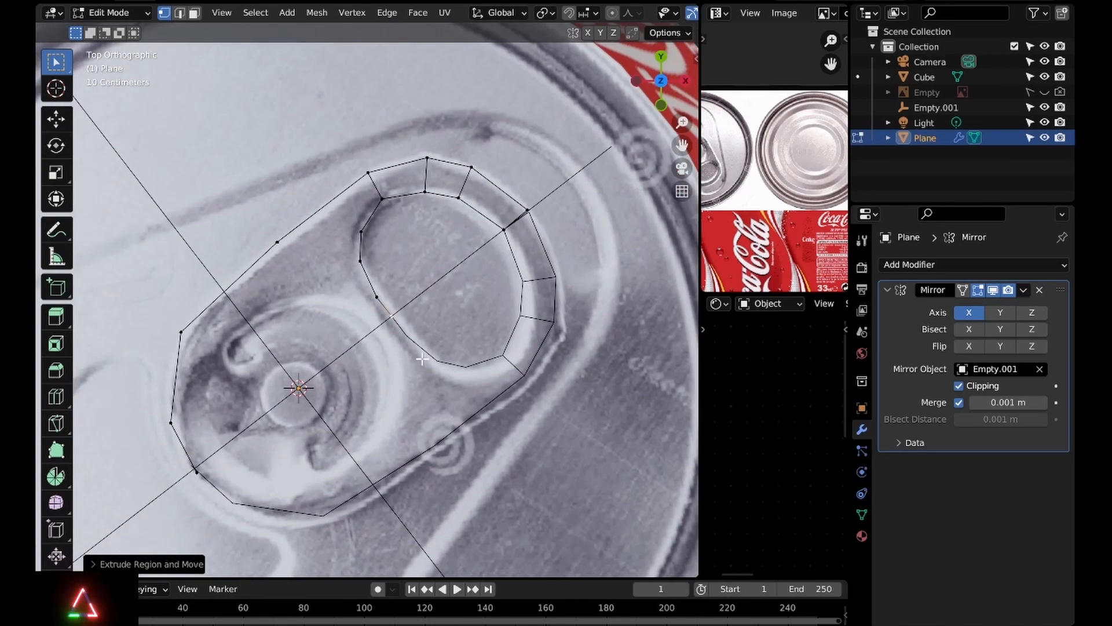
Try to extrude the whole pull-tab outline about 0.06 m upward along Z
scroll(423, 358, "down", 2)
middle_click_drag(427, 320, 576, 298)
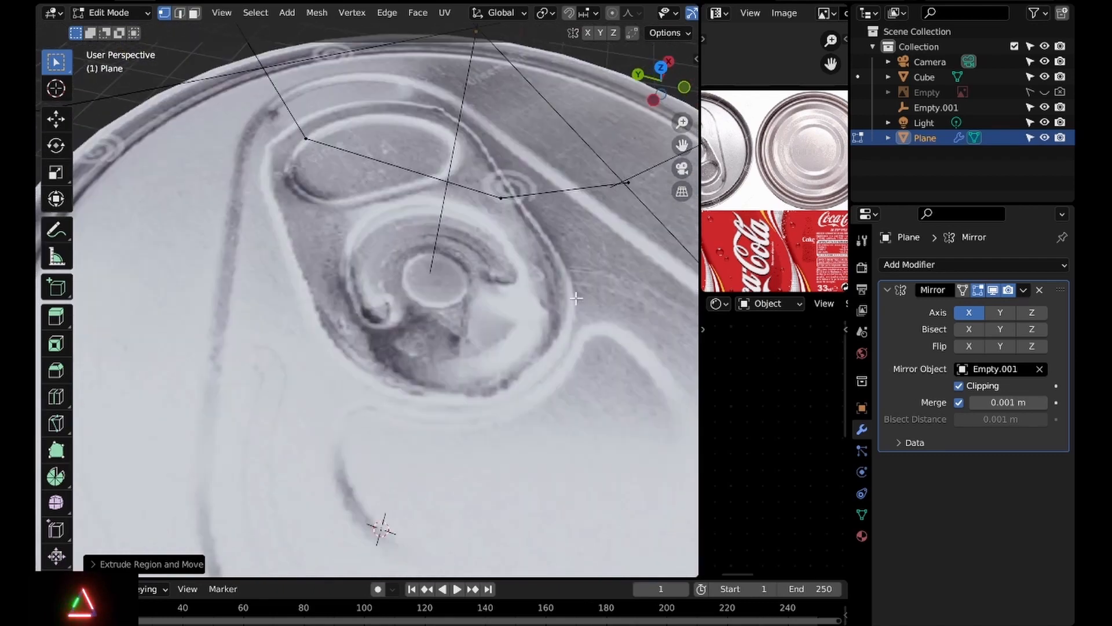
scroll(576, 298, "down", 7)
middle_click_drag(506, 281, 565, 254)
scroll(520, 215, "up", 2)
key("a")
scroll(486, 203, "up", 2)
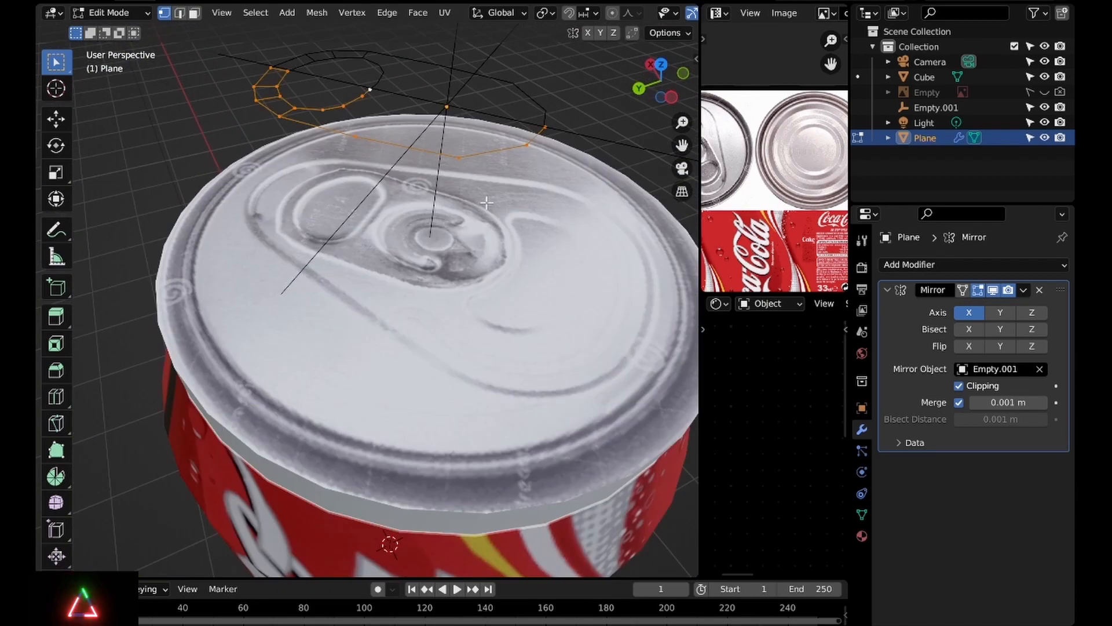
key("e")
key("z")
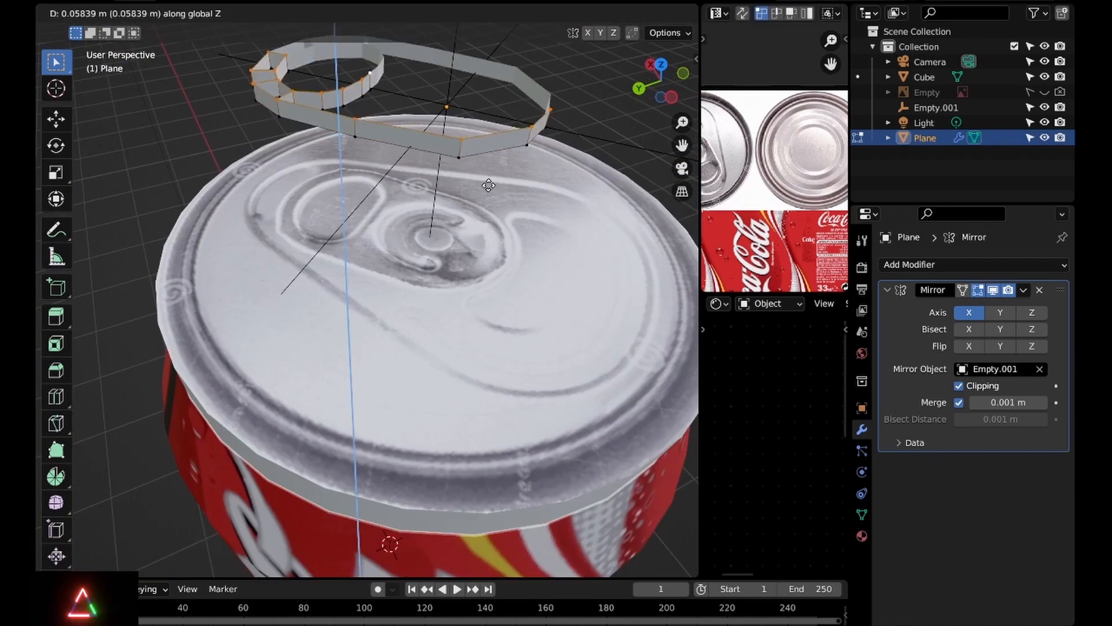
left_click(489, 185)
middle_click_drag(488, 187, 367, 240)
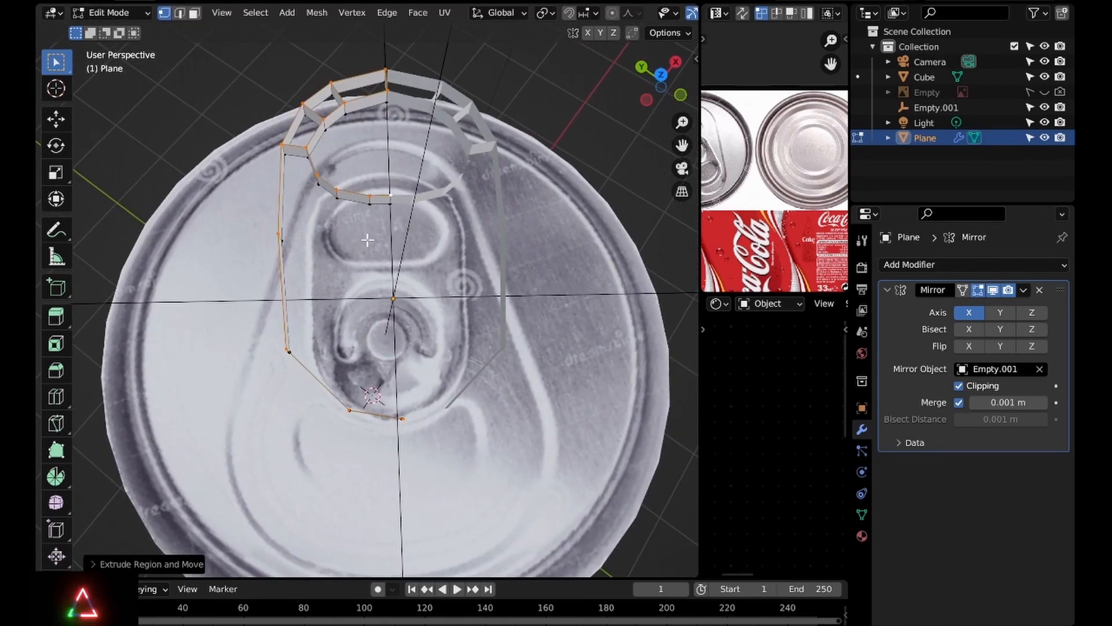
key("ctrl+z")
key("KP_7")
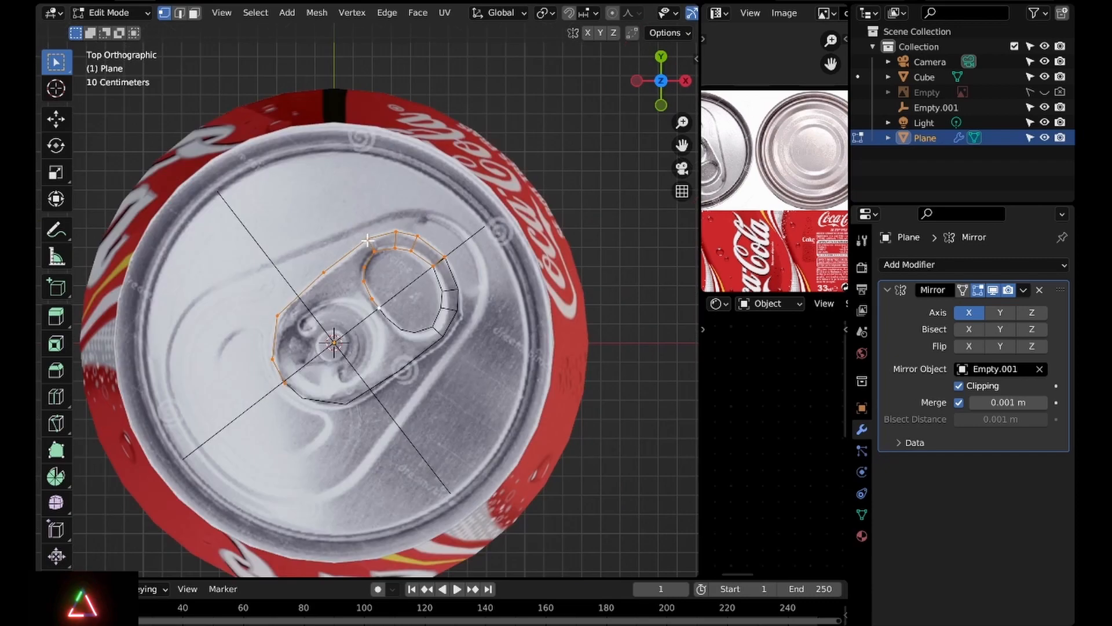
scroll(367, 243, "up", 2)
scroll(366, 295, "up", 2)
middle_click_drag(391, 326, 457, 293, "shift")
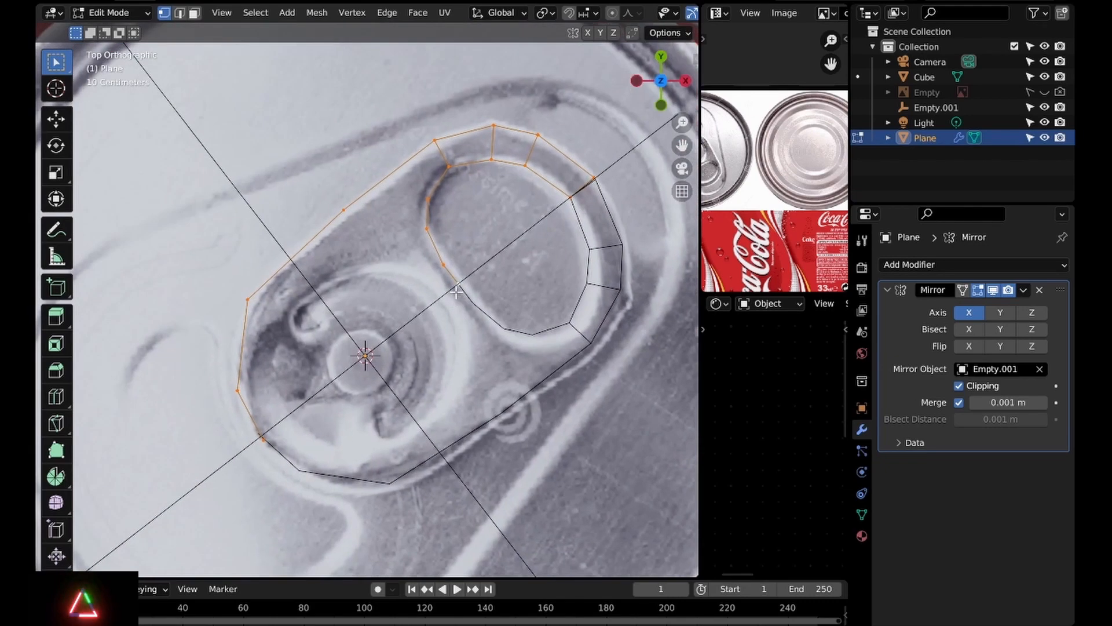
key("e")
key("y")
key("x")
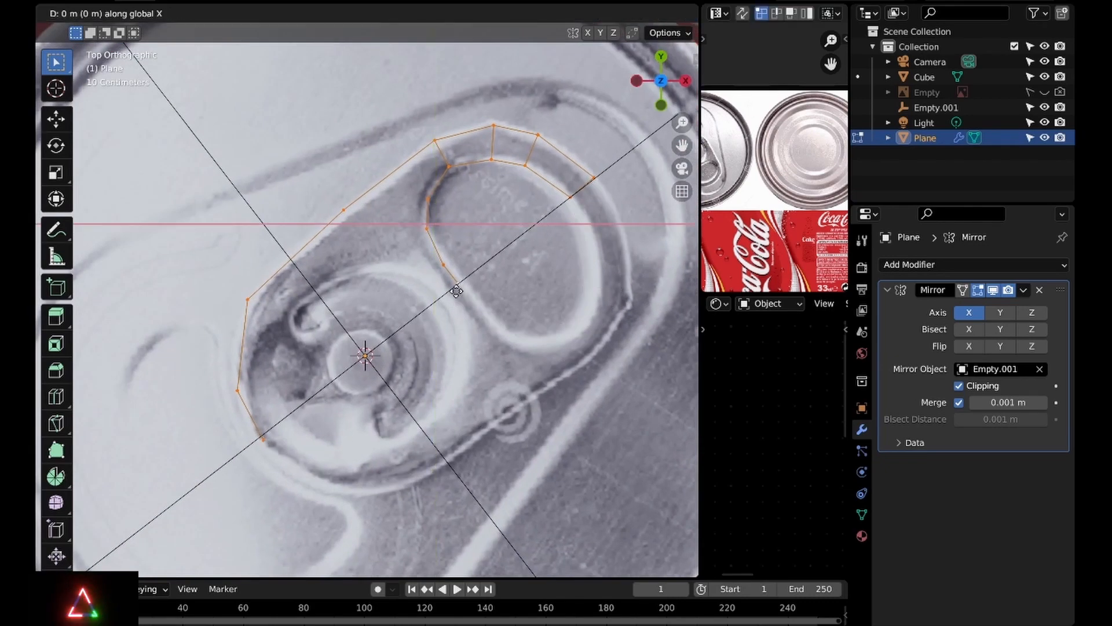
key("y")
key("y")
left_click(456, 291)
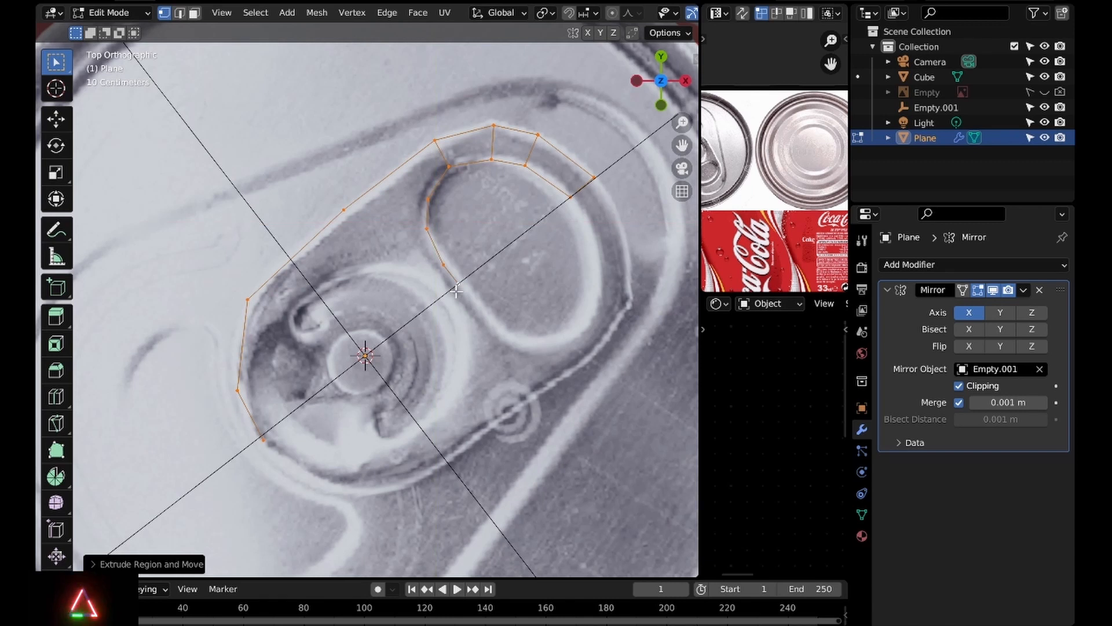
key("g")
right_click(442, 283)
key("ctrl+z")
key("ctrl+z")
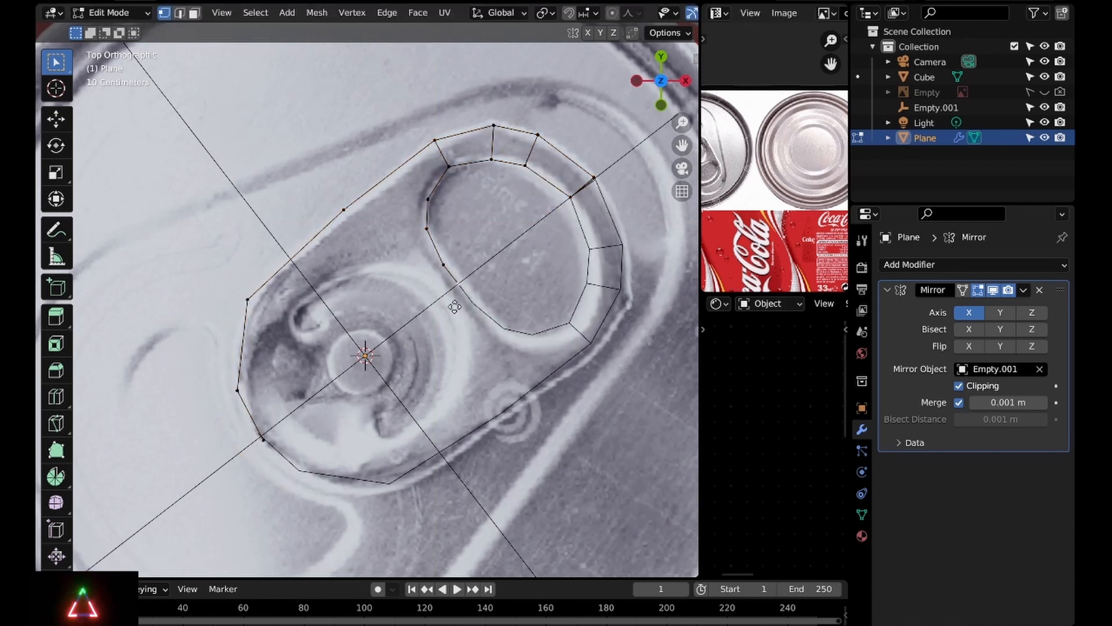
Extrude a chain of vertices along the mirror axis from the finger hole's inner rim past the rivet toward the tab's end
key("e")
left_click(408, 335)
key("e")
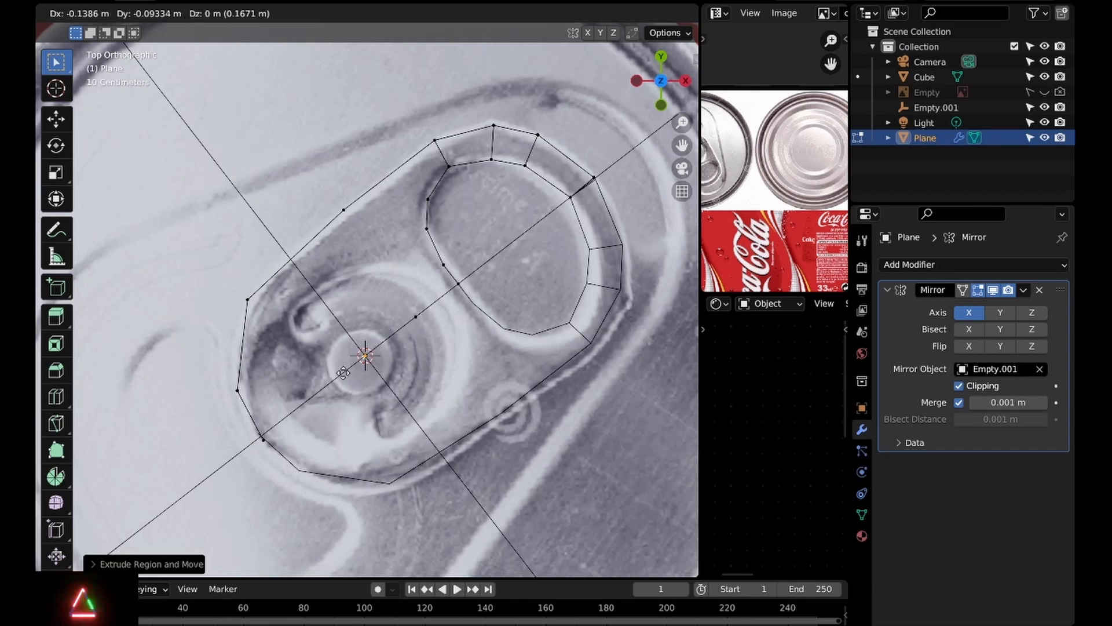
left_click(341, 373)
key("e")
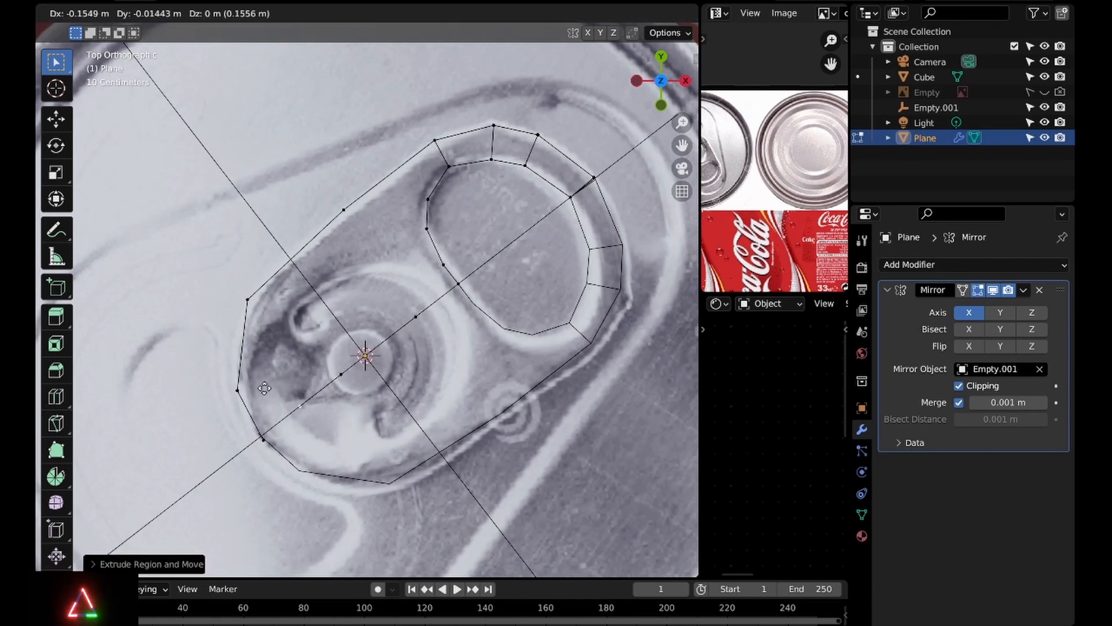
left_click(264, 387)
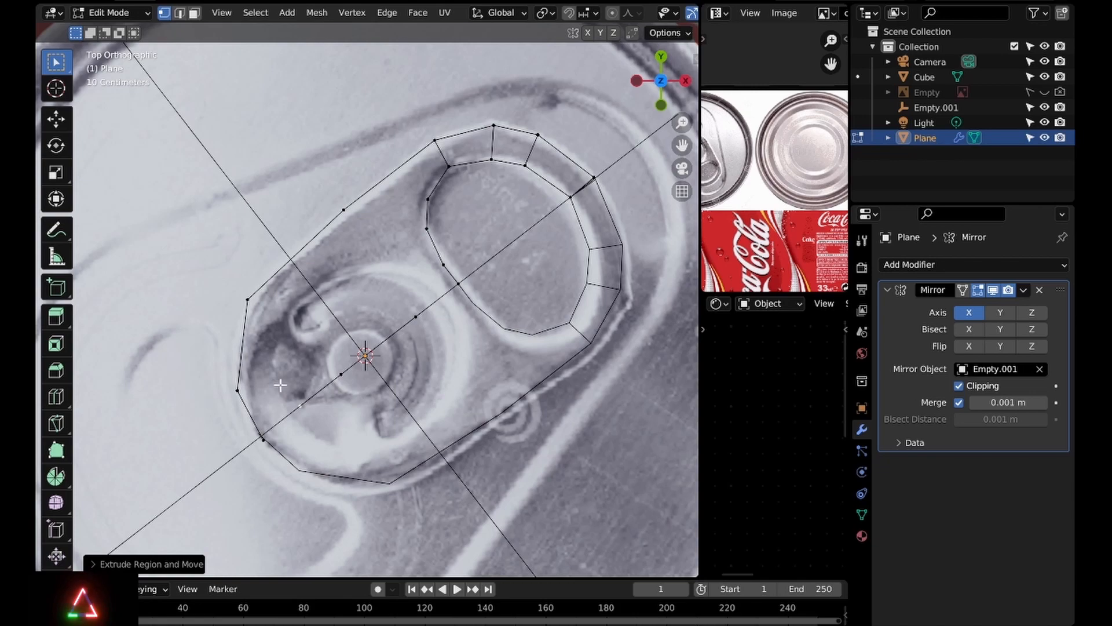
key("e")
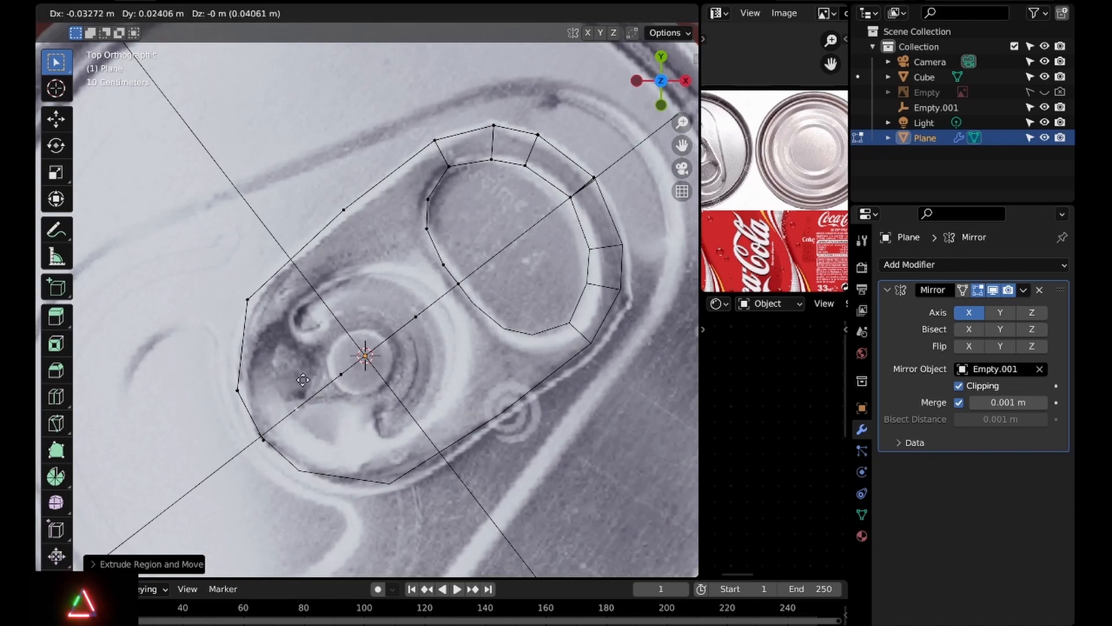
left_click(310, 378)
Turn off the Mirror modifier's clipping and delete the last extruded vertex on the axis near the tab's end
middle_click_drag(310, 378, 436, 344)
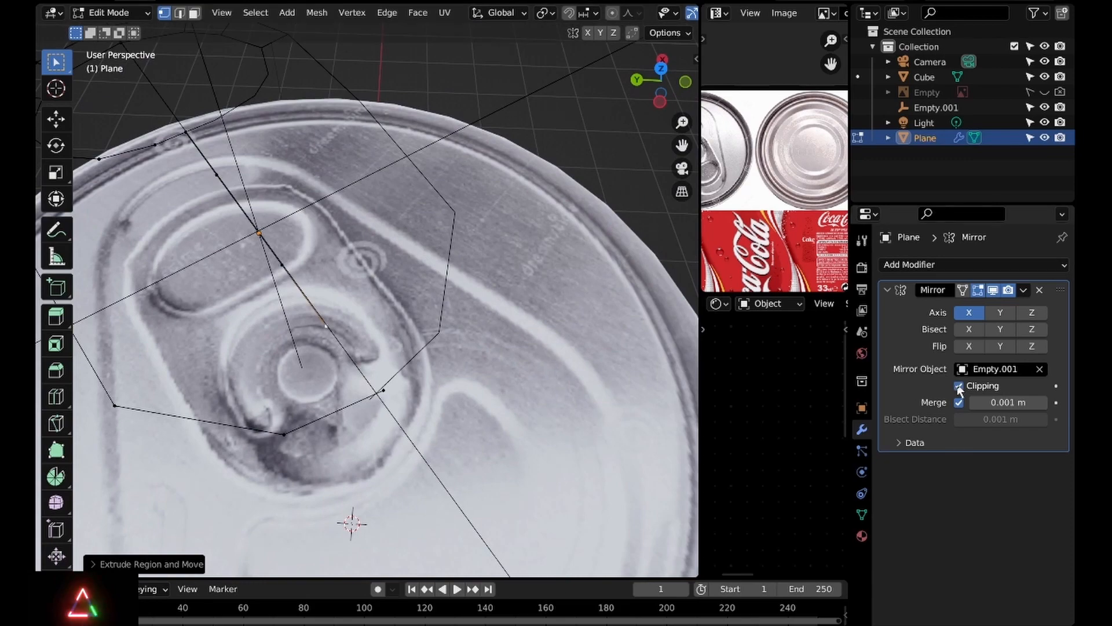
middle_click_drag(443, 279, 399, 332)
key("KP_7")
scroll(289, 291, "up", 4)
middle_click_drag(220, 276, 356, 293, "shift")
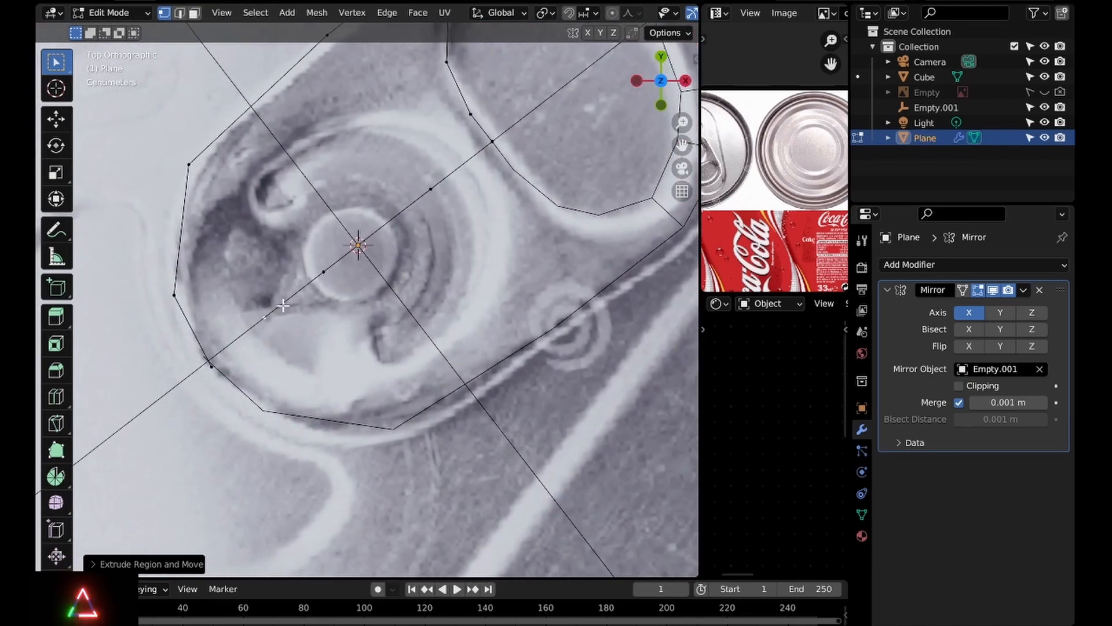
key("g")
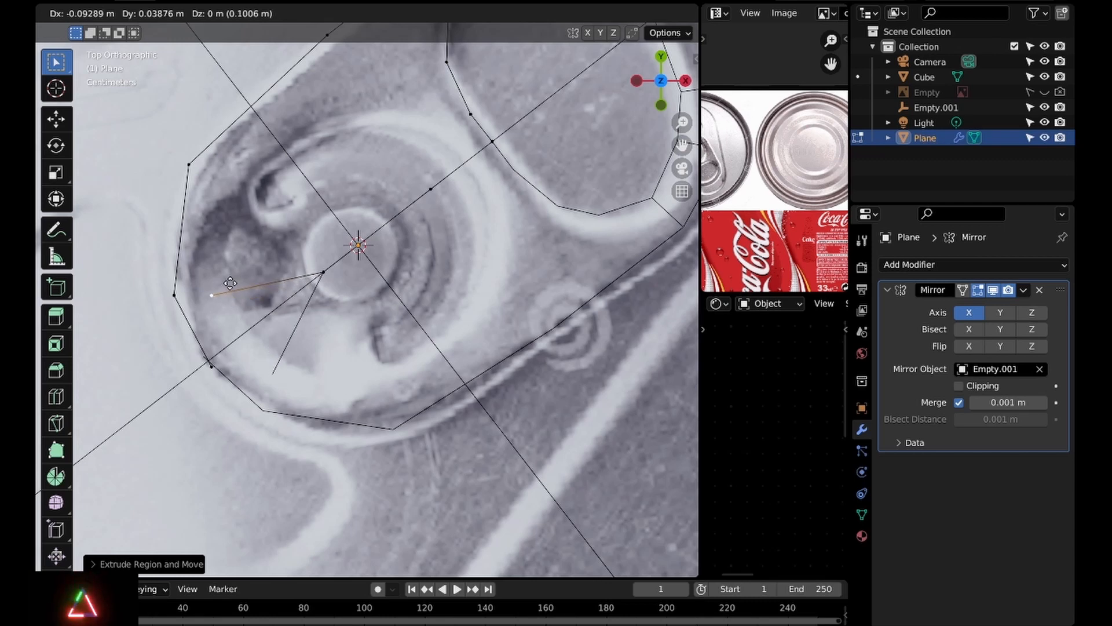
key("Escape")
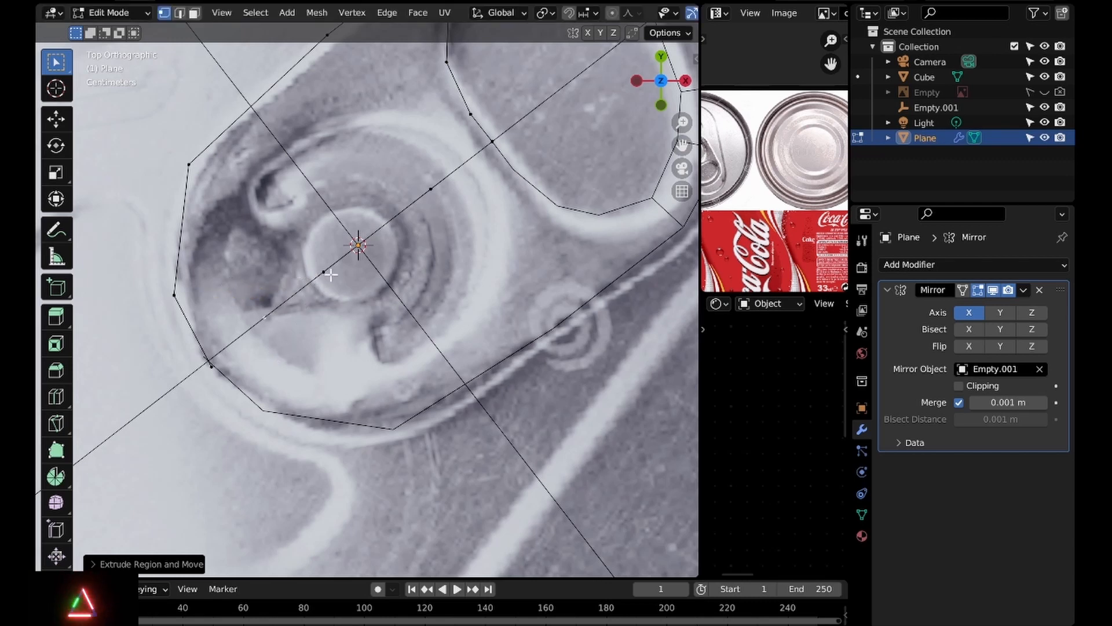
right_click(265, 323)
key("Escape")
key("x")
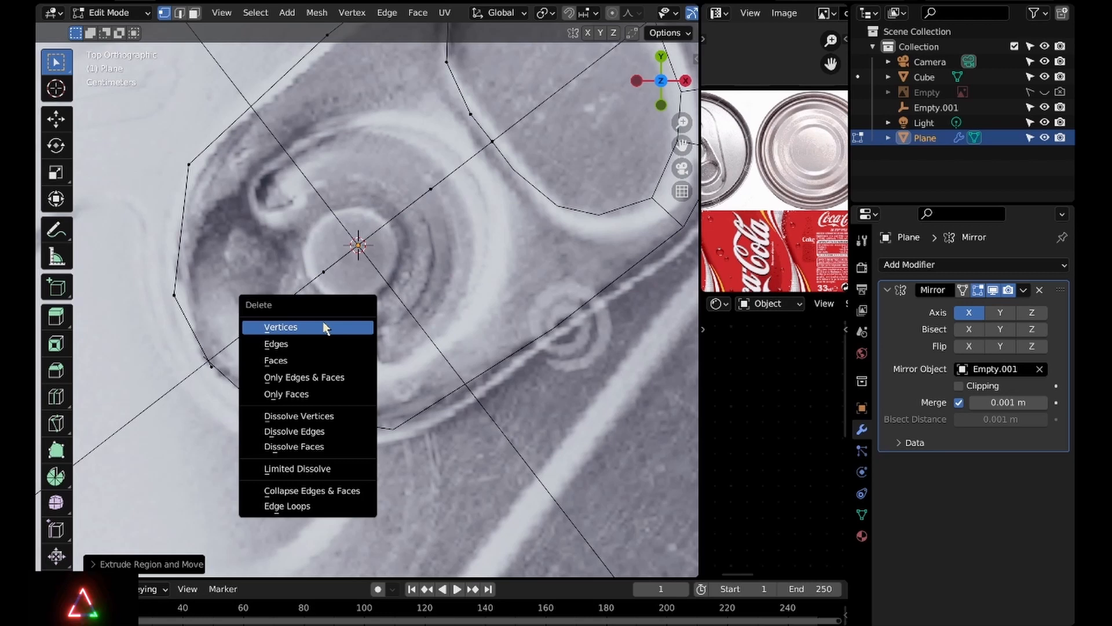
key("Escape")
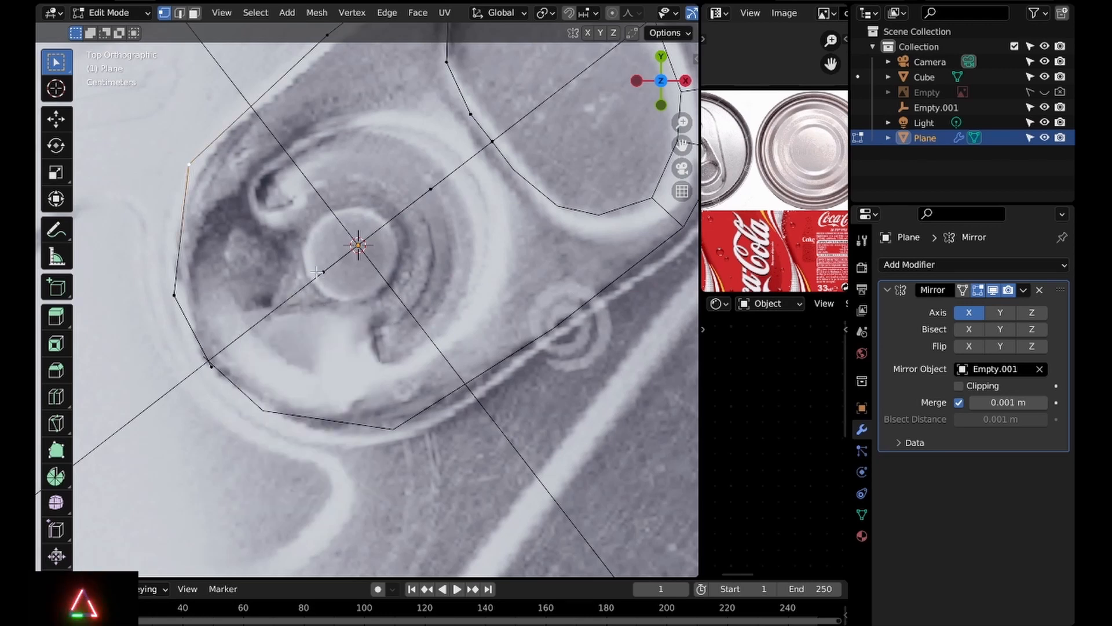
Connect the two axis vertices on either side of the rivet with edges to the nearest vertices of the tab's outer outline
middle_click_drag(334, 250, 336, 315, "shift")
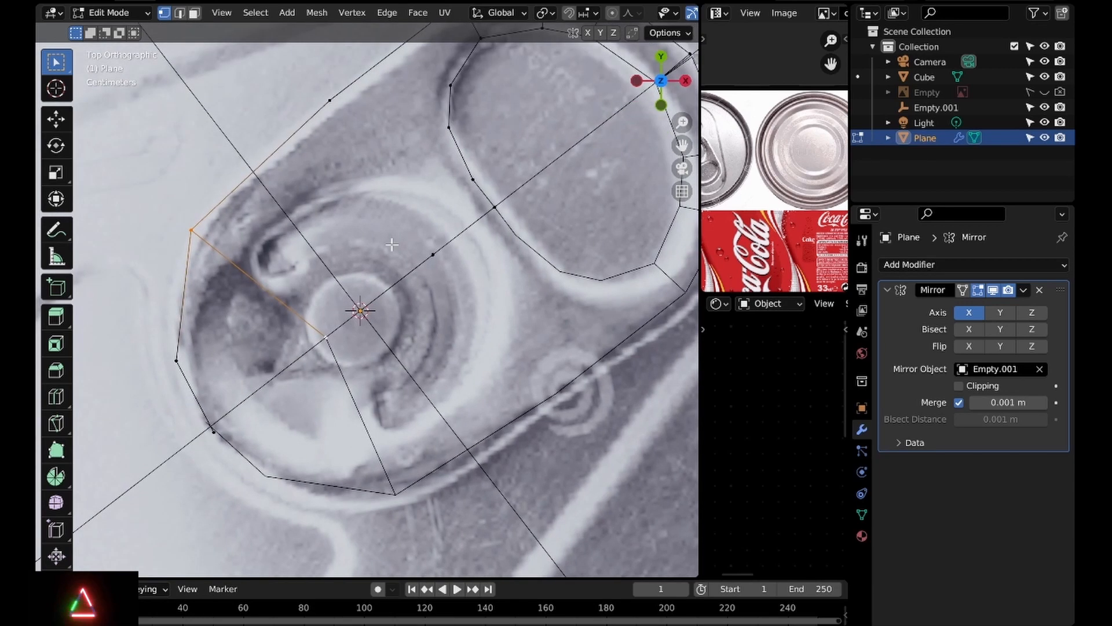
left_click(423, 251)
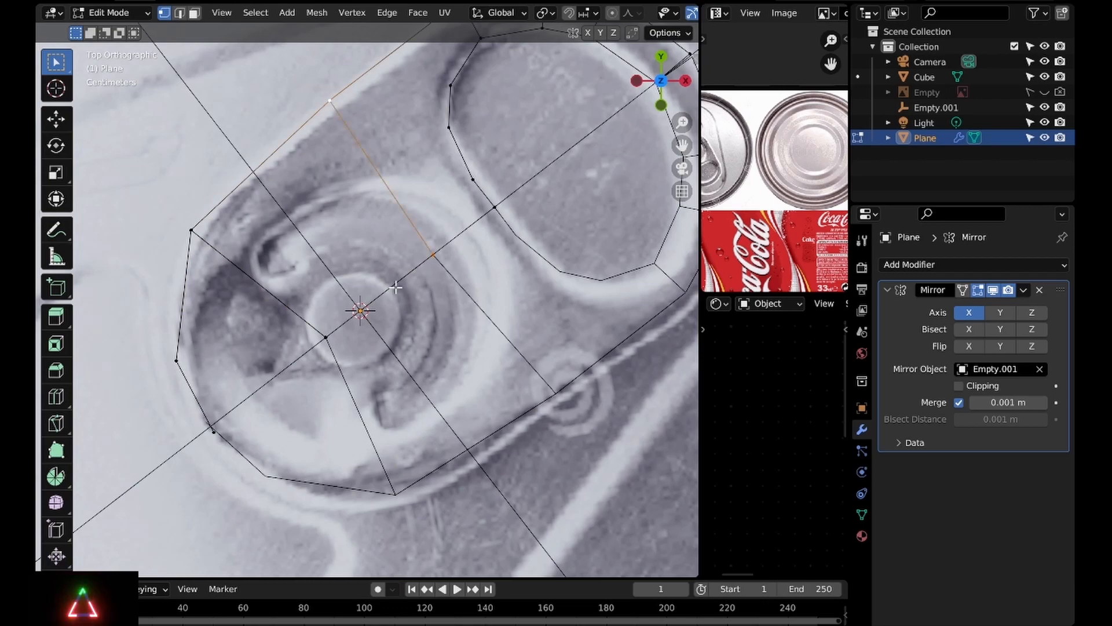
Re-enable the mirror's clipping and move the outer outline's end vertex about 0.02 m onto the mirror axis
middle_click_drag(351, 220, 458, 238)
scroll(459, 238, "up", 3)
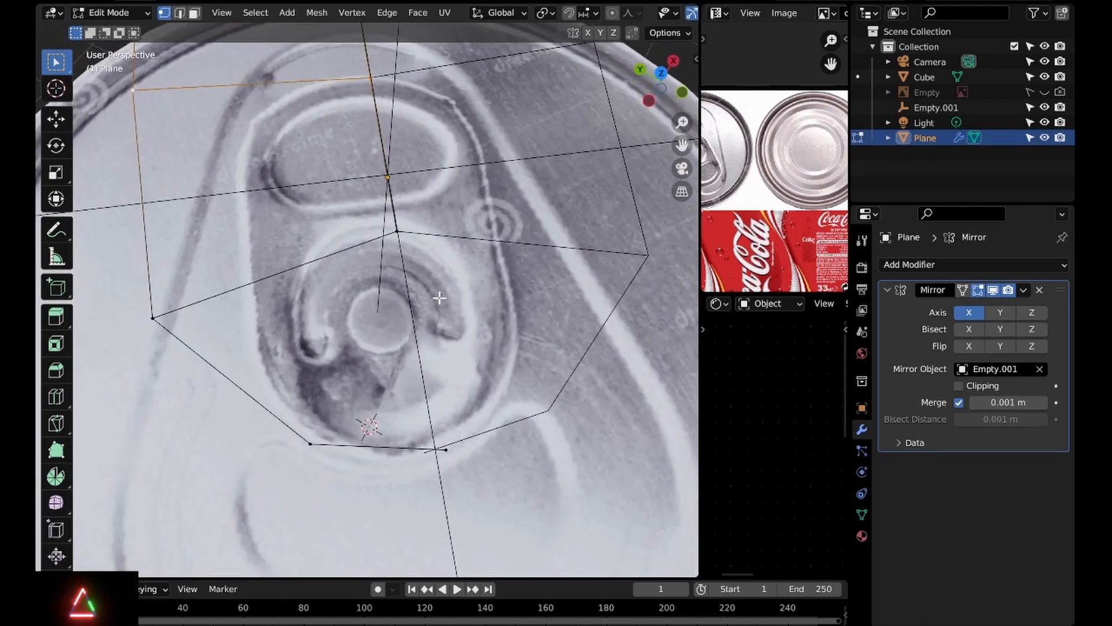
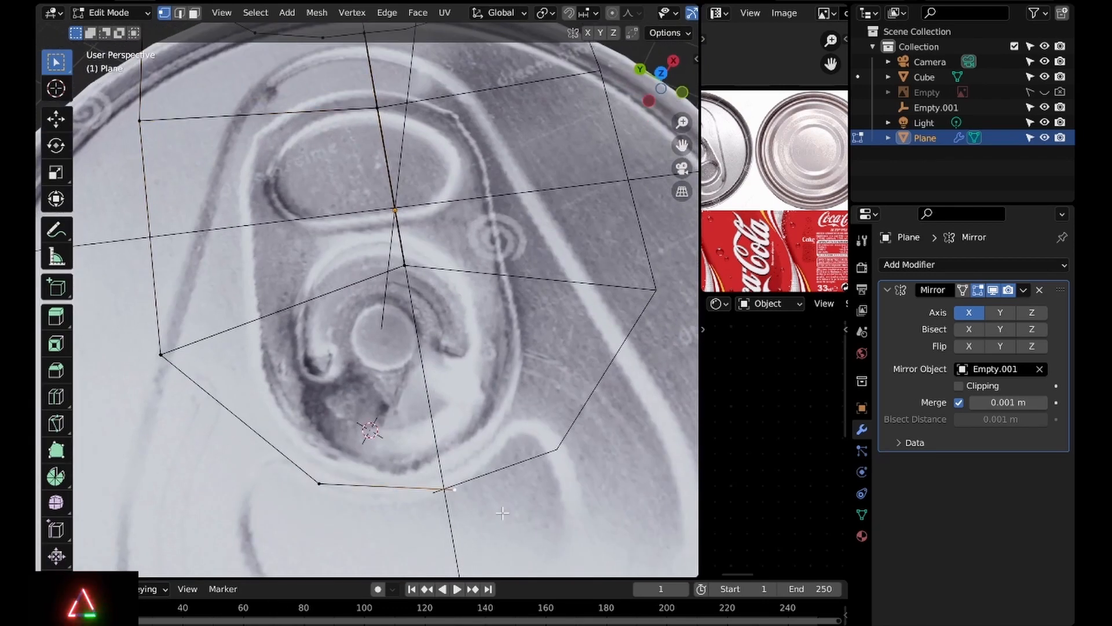
key("KP_7")
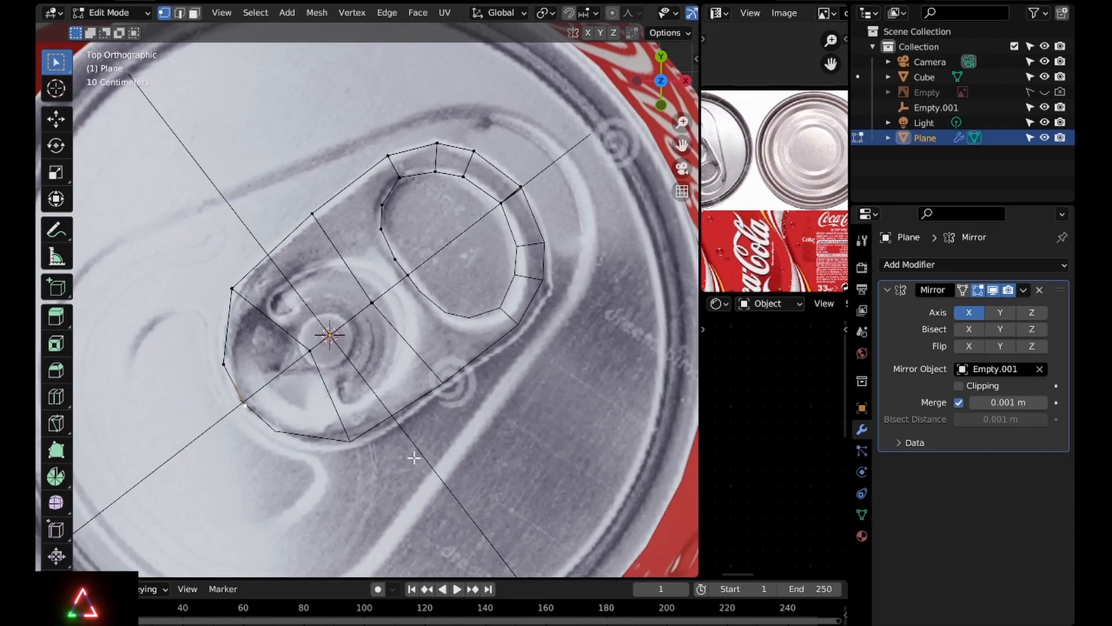
key("g")
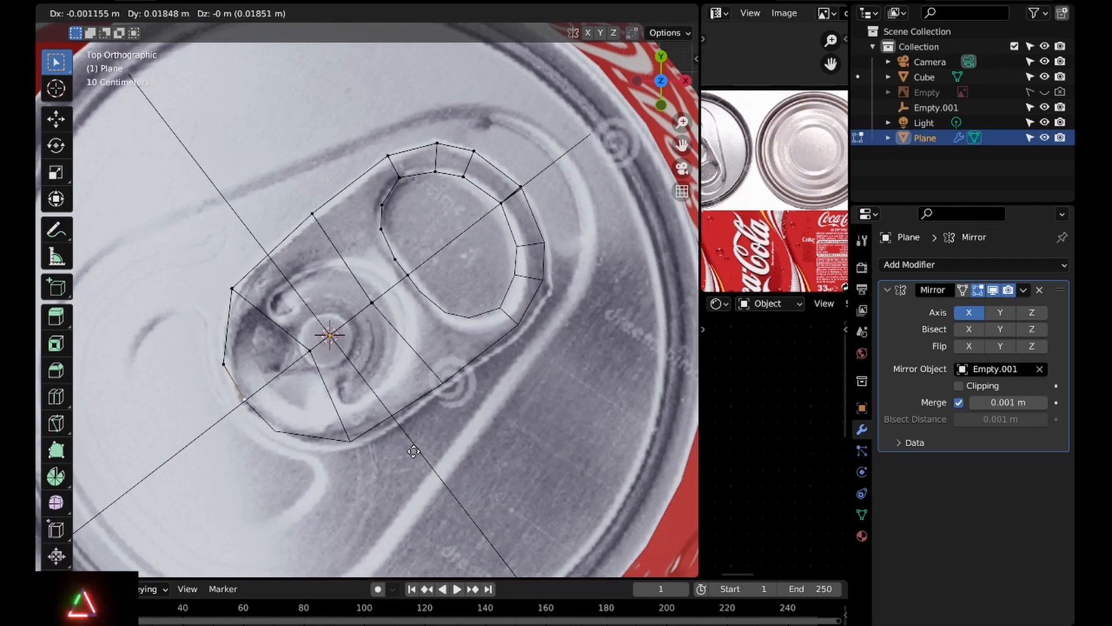
left_click(413, 452)
Extrude the axis vertex beyond the rivet about 0.12 m toward the tab's end and connect it to the neighbouring outline vertex
scroll(412, 449, "up", 3)
middle_click_drag(412, 450, 377, 459)
left_click(313, 505, "shift")
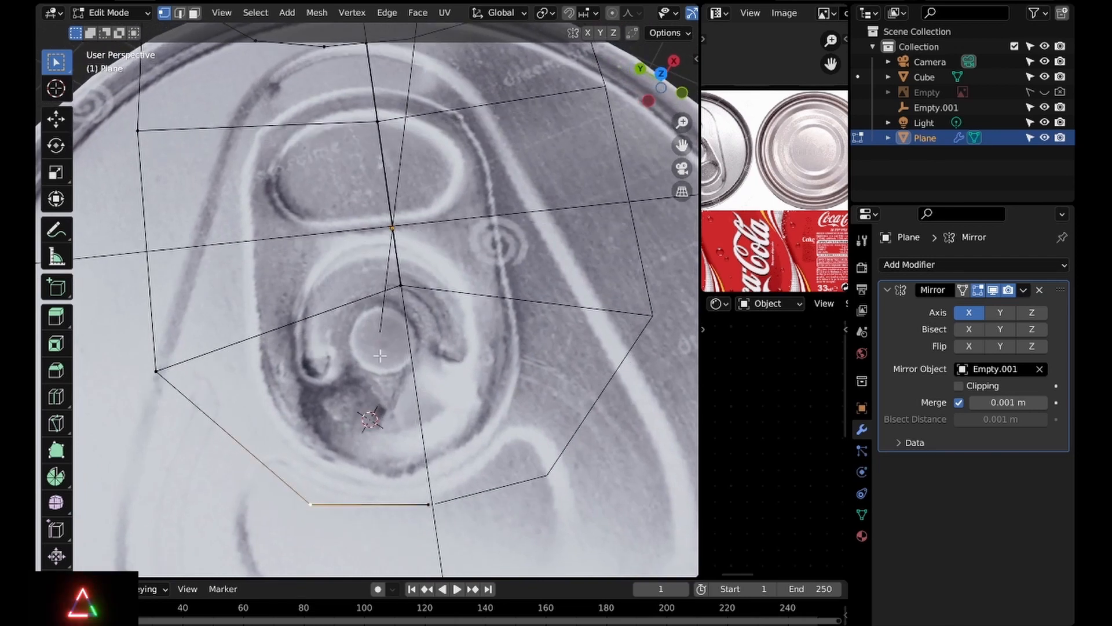
left_click(400, 285, "shift")
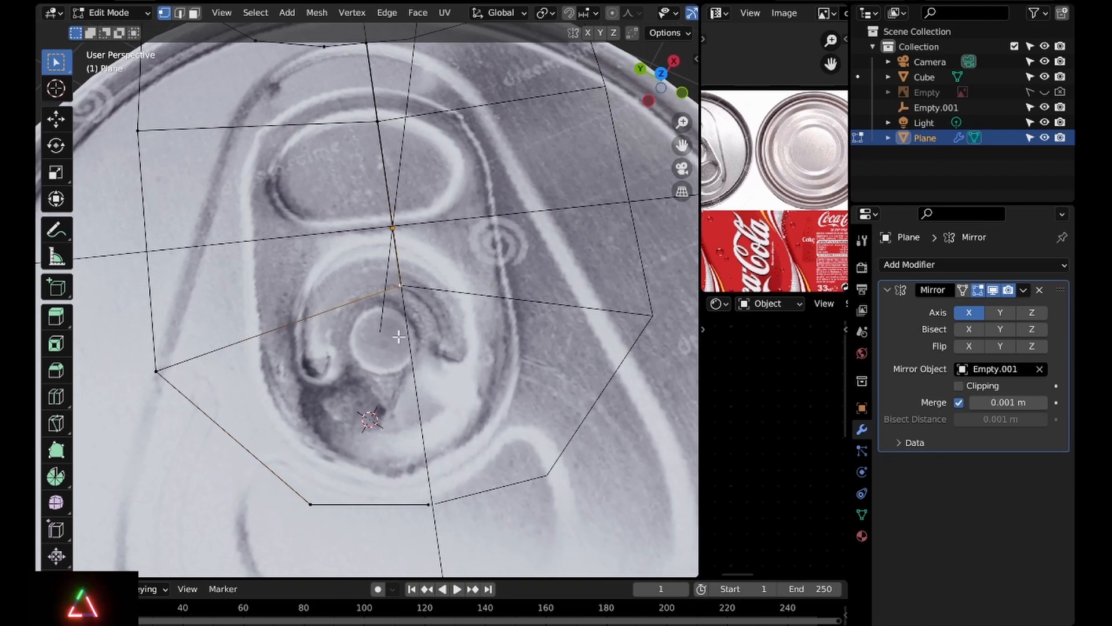
key("e")
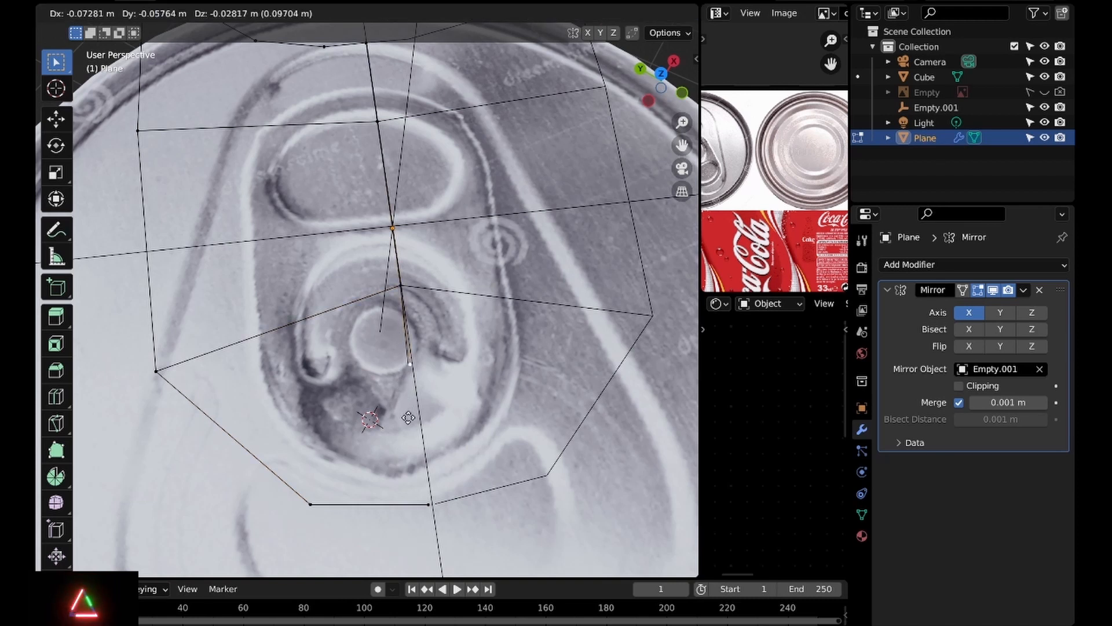
right_click(408, 417)
key("KP_7")
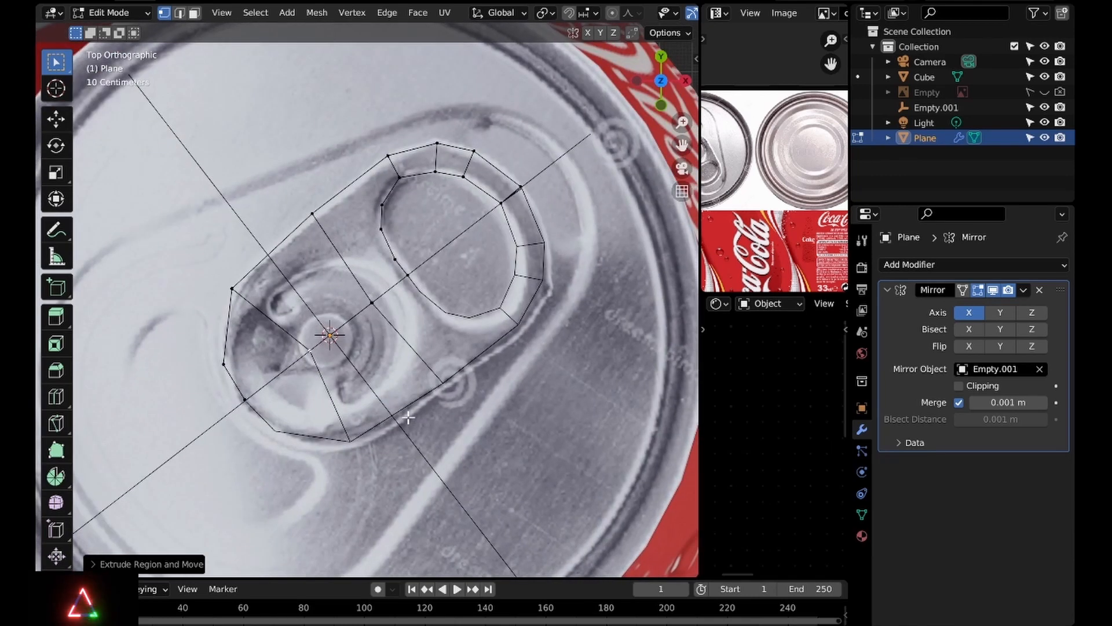
key("e")
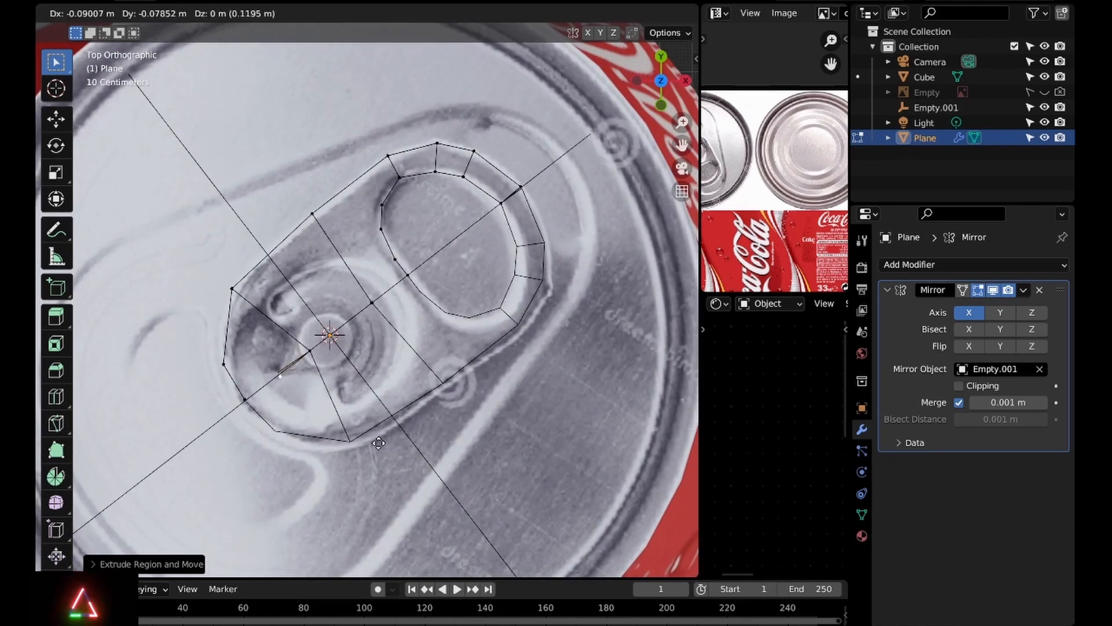
left_click(377, 441)
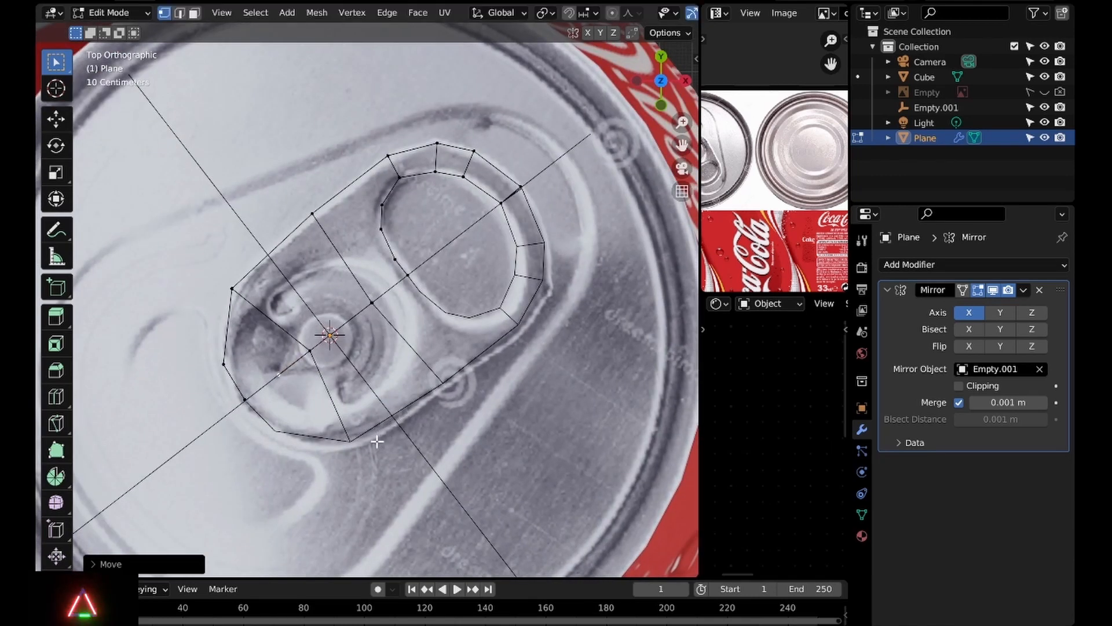
left_click(226, 365, "shift")
middle_click_drag(317, 394, 399, 322)
scroll(405, 400, "down", 5)
scroll(399, 322, "up", 5)
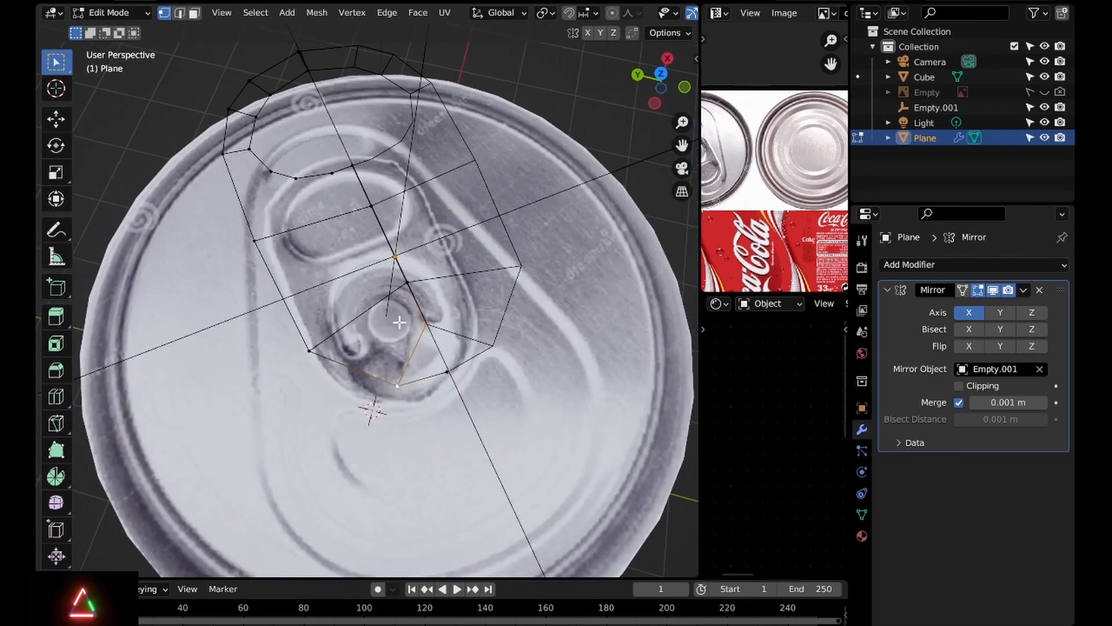
key("a")
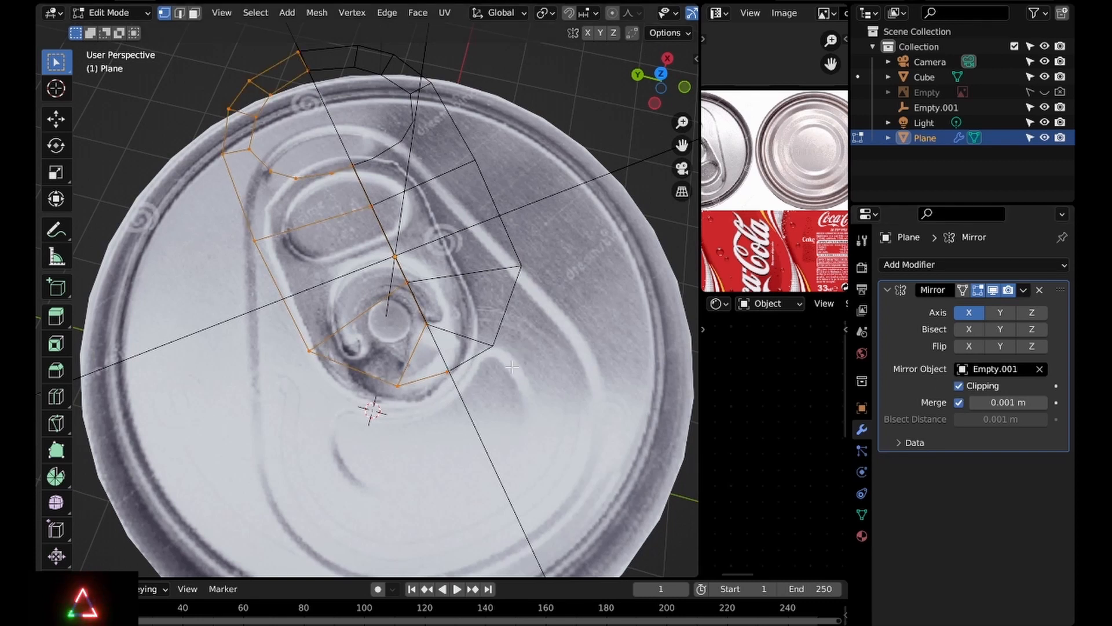
key("e")
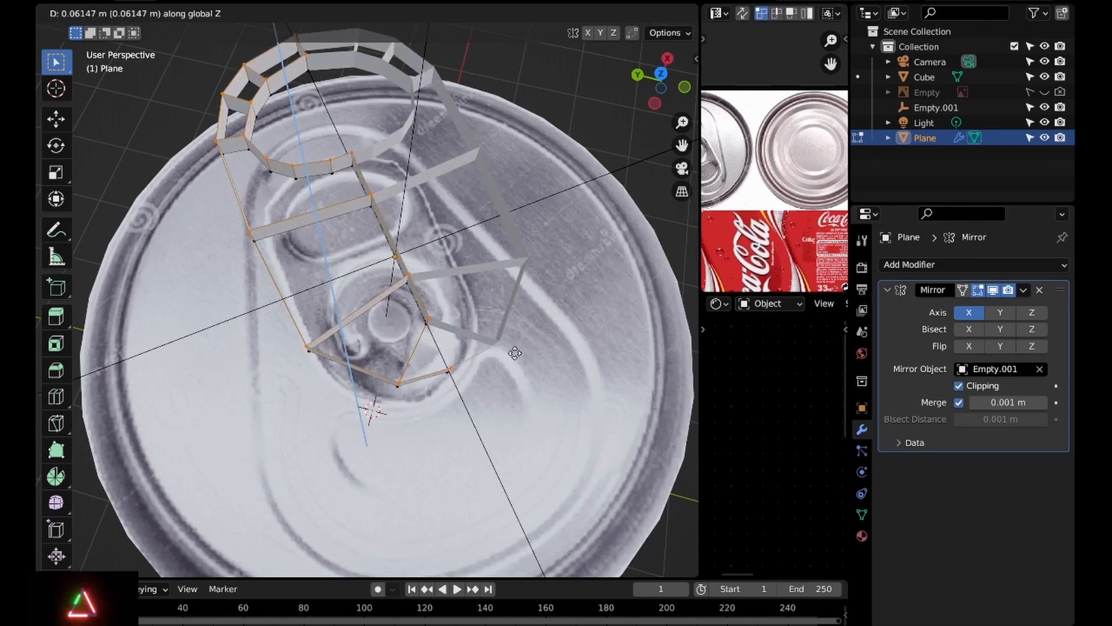
key("Escape")
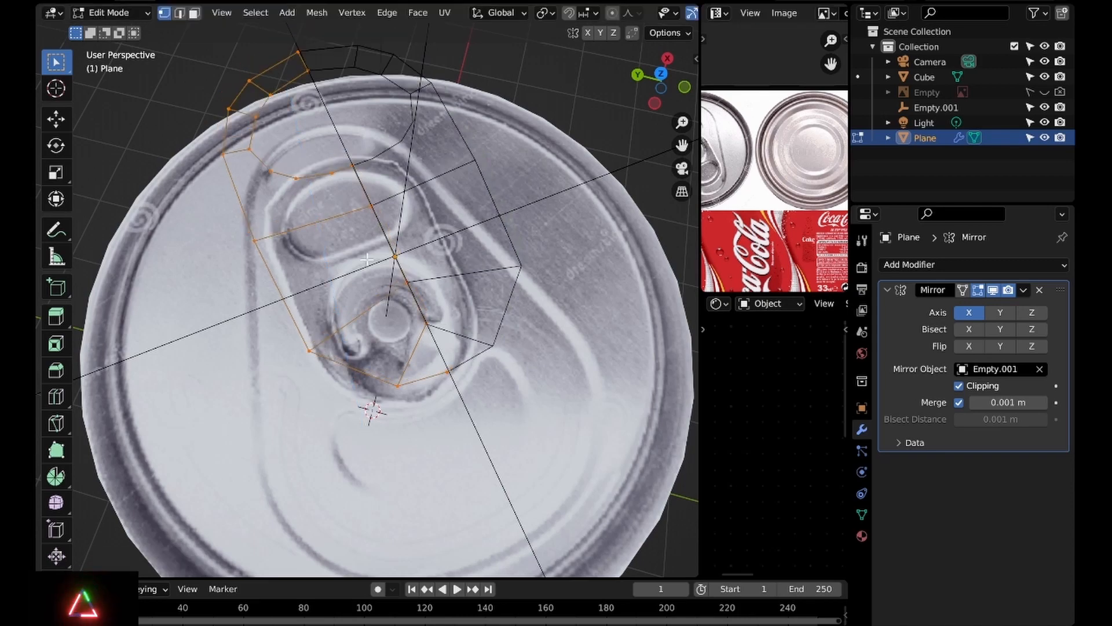
Switch to edge selection and fill the ring section nearest the mirror axis, at the tab's finger-hole end, with a face
left_click(179, 13)
scroll(444, 259, "up", 8)
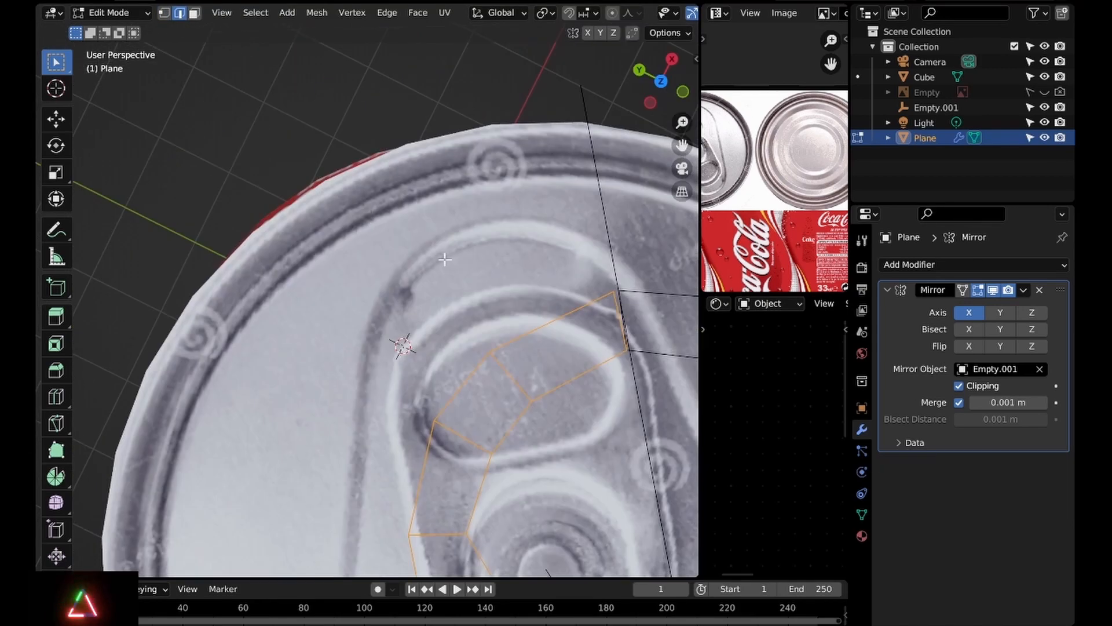
middle_click_drag(444, 259, 382, 203, "shift")
left_click(457, 209)
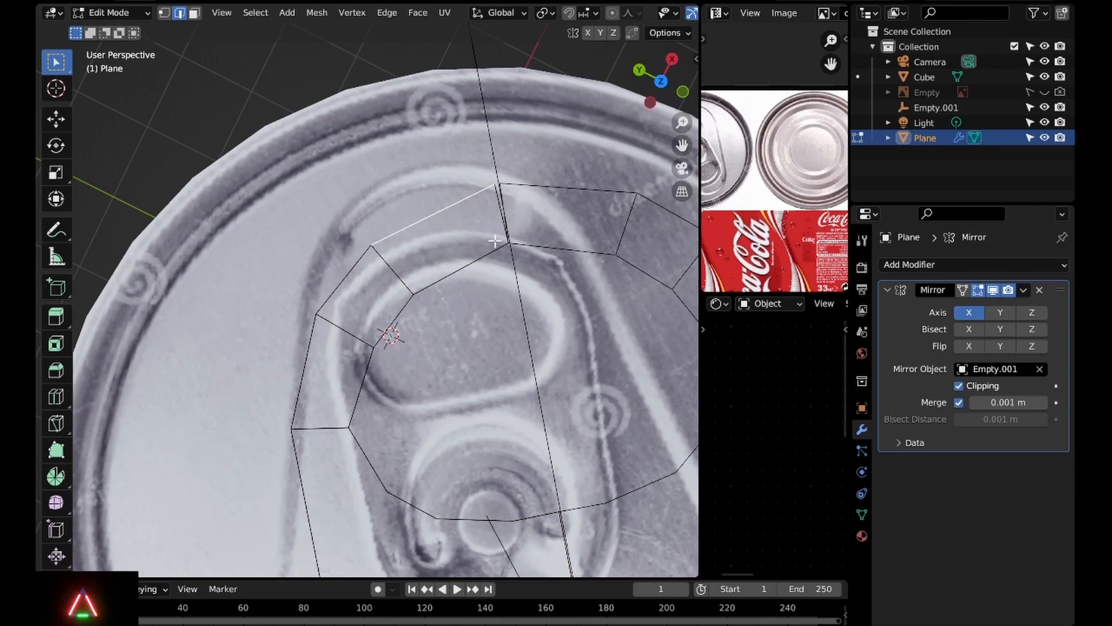
left_click(489, 250, "shift")
left_click(502, 223, "shift")
key("f")
Fill the next two sections of the ring around the finger hole with faces
middle_click_drag(408, 321, 461, 290, "shift")
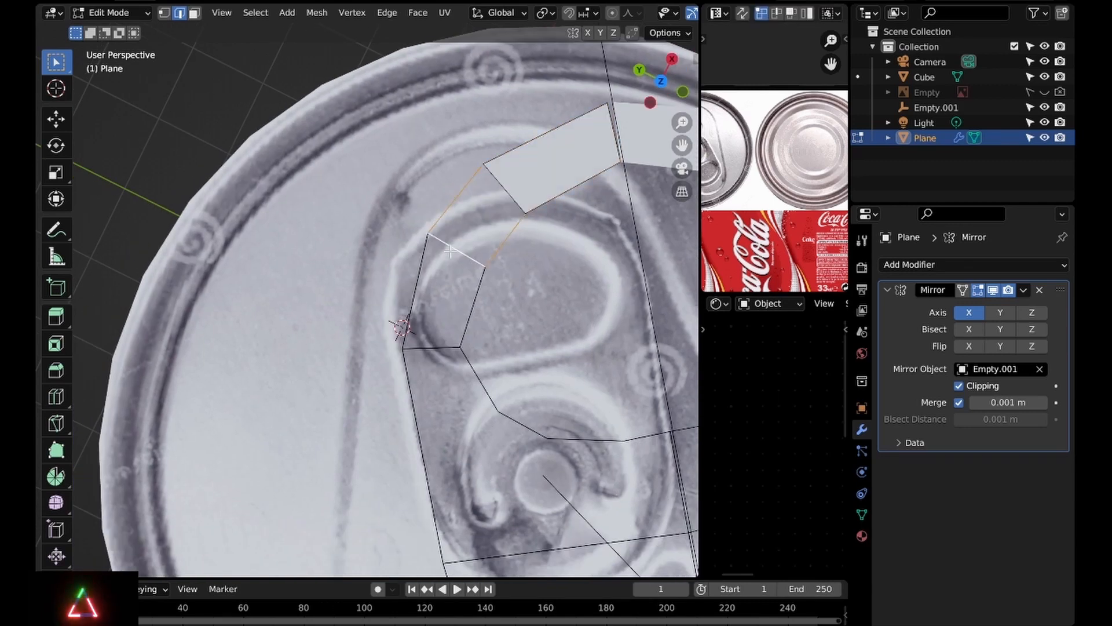
key("f")
left_click(460, 316)
left_click(436, 338, "shift")
left_click(416, 305, "shift")
key("shift+e")
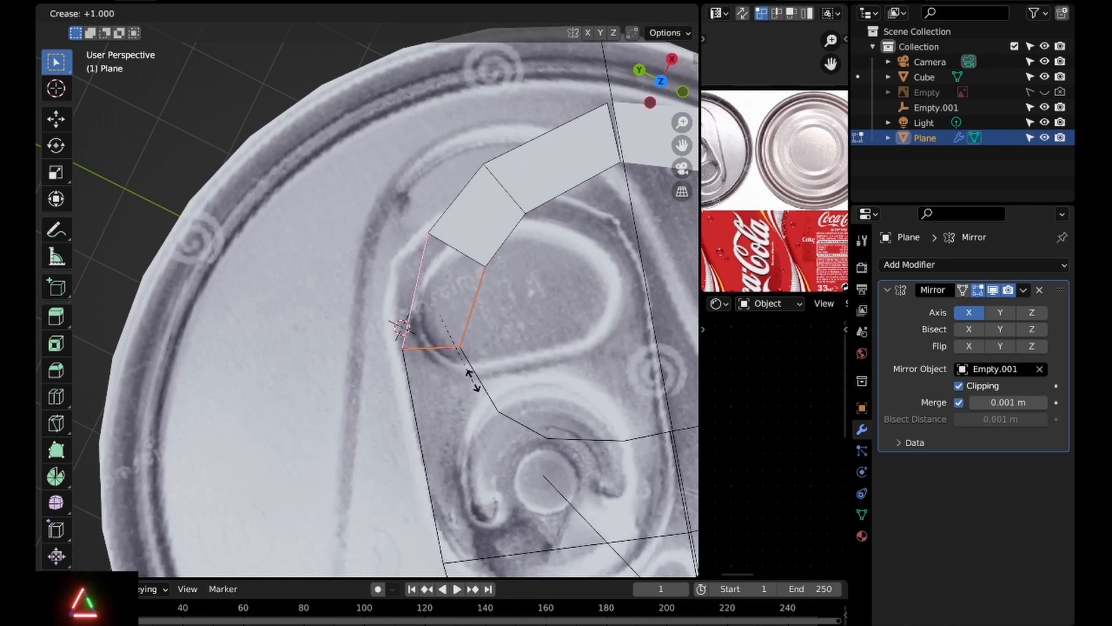
key("Escape")
key("f")
Fill the section between the finger hole's lower edge and the first cross edge with a face
middle_click_drag(494, 346, 459, 174, "shift")
scroll(459, 174, "down", 2)
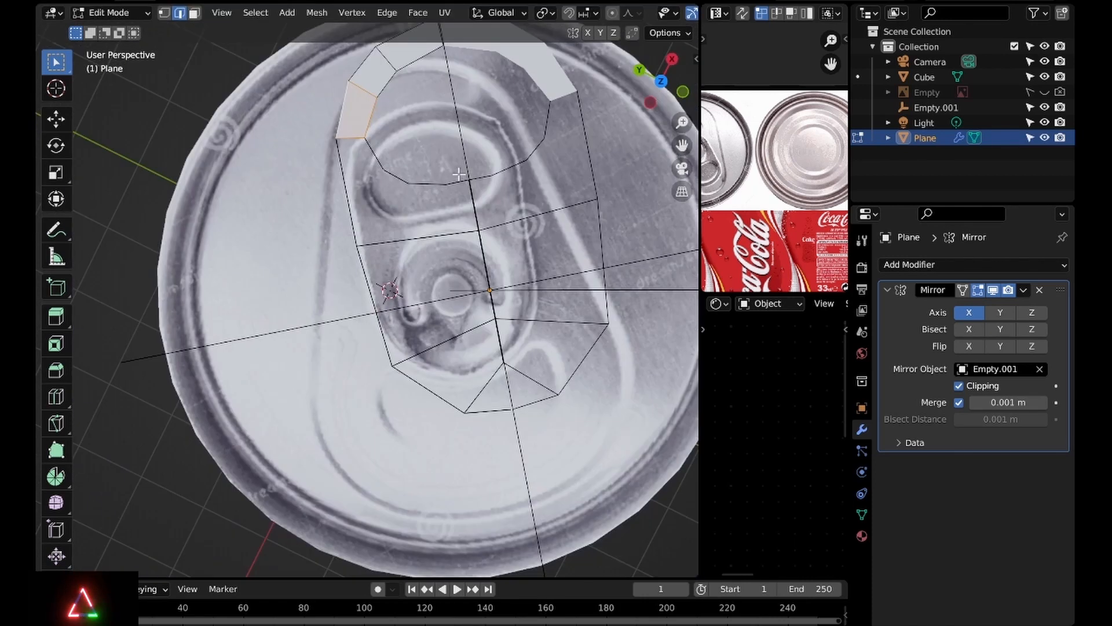
scroll(404, 212, "up", 3)
left_click(458, 248, "shift")
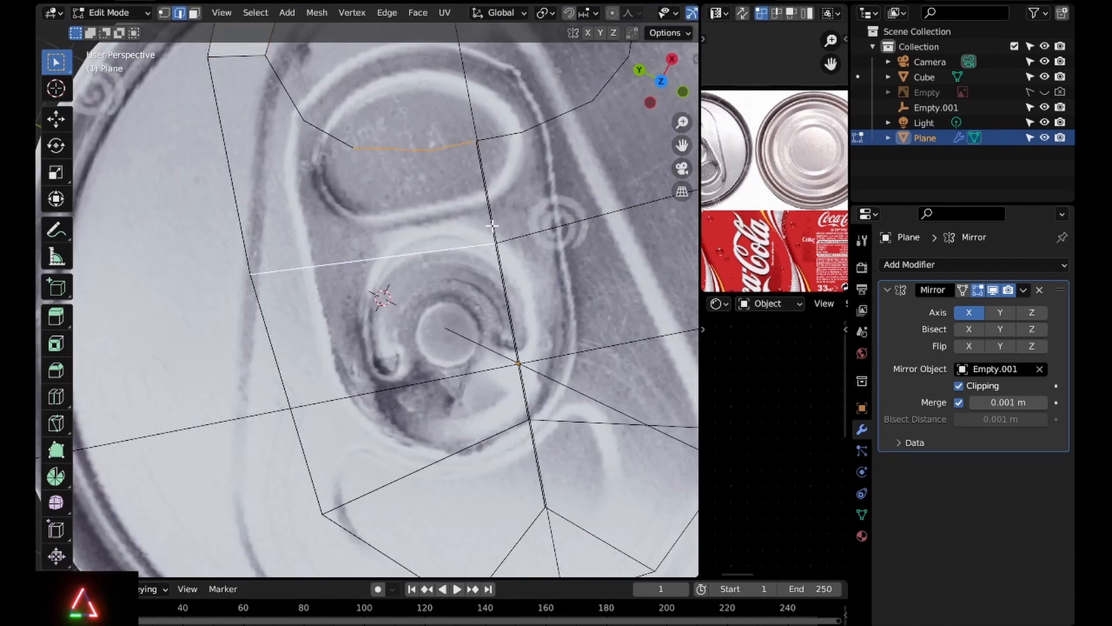
left_click(479, 203, "shift")
left_click(238, 200, "shift")
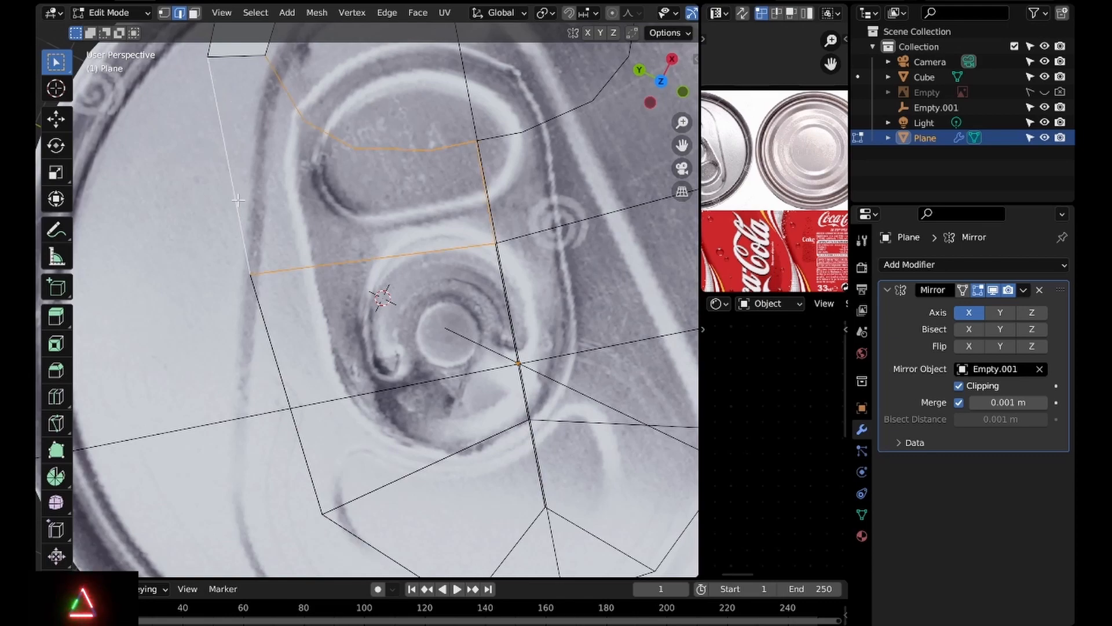
key("f")
Fill the middle section spanning the rivet, between the two cross edges on either side of it, with a face
scroll(348, 209, "down", 4)
scroll(355, 201, "up", 4)
middle_click_drag(345, 394, 279, 207, "shift")
scroll(279, 207, "down", 2)
left_click(285, 282)
left_click(412, 235, "shift")
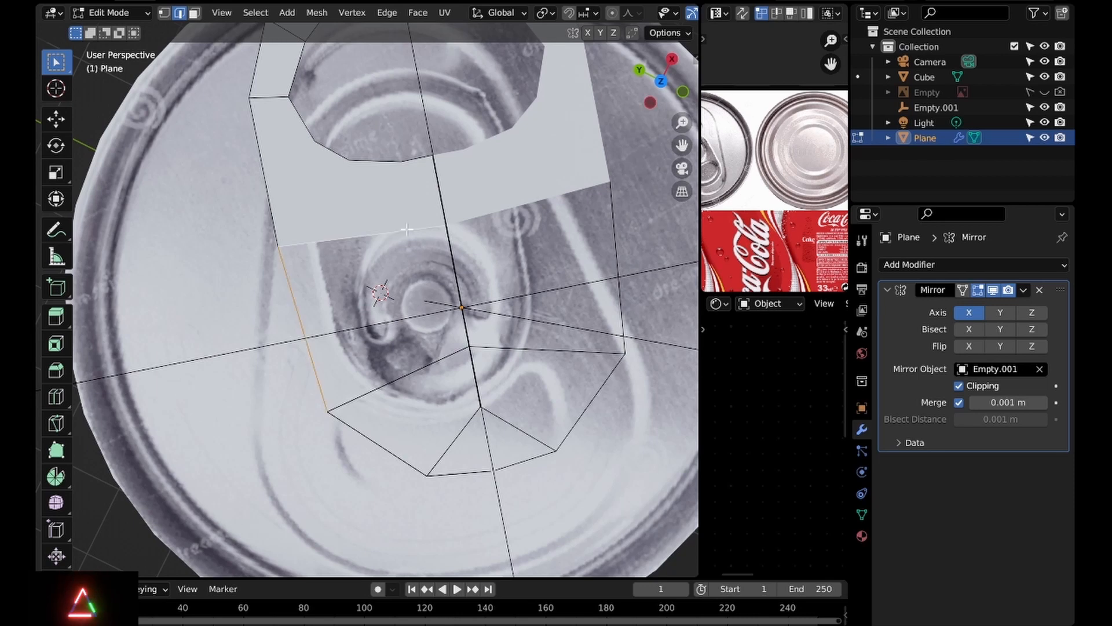
left_click(443, 276, "shift")
left_click(403, 323, "shift")
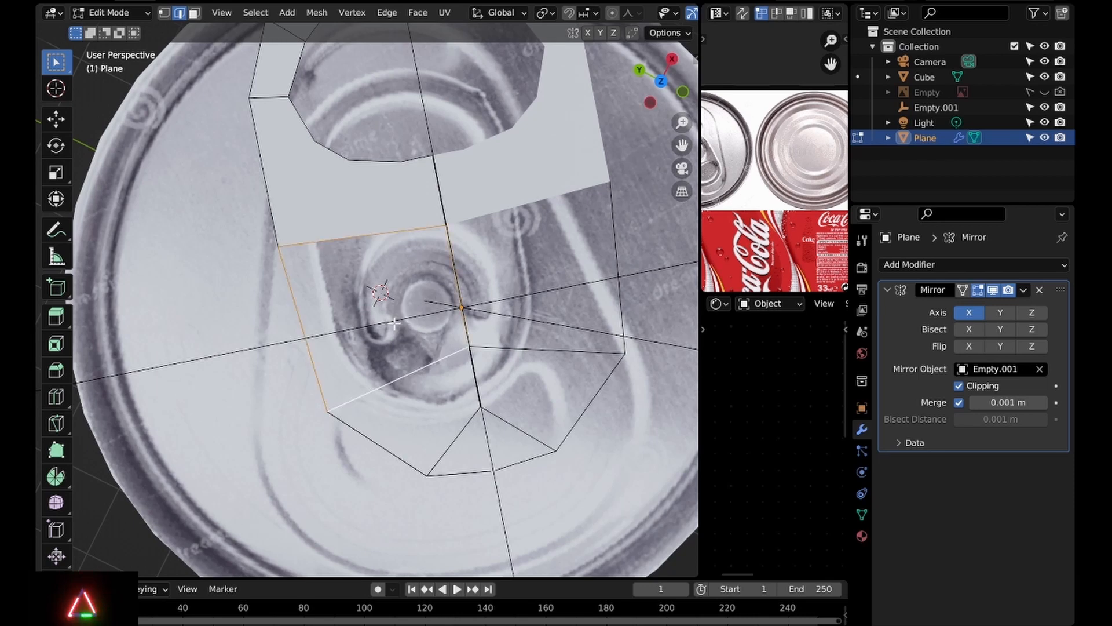
key("f")
Fill the two remaining sections at the tab's rivet end with faces
middle_click_drag(450, 438, 401, 280, "shift")
left_click(401, 284)
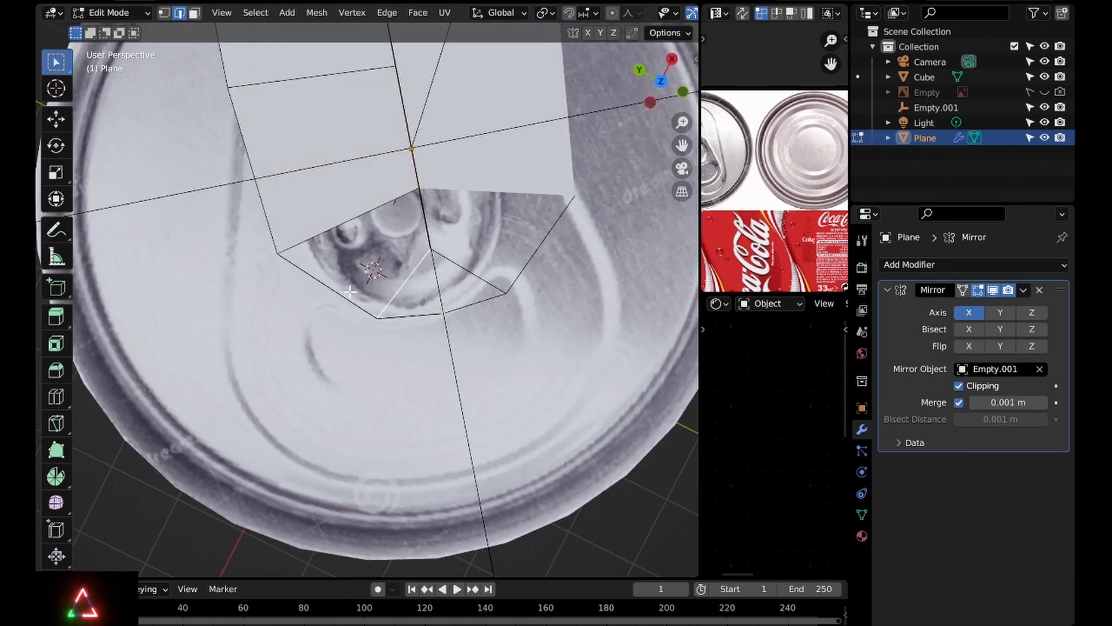
left_click(346, 269, "shift")
left_click(343, 220, "shift")
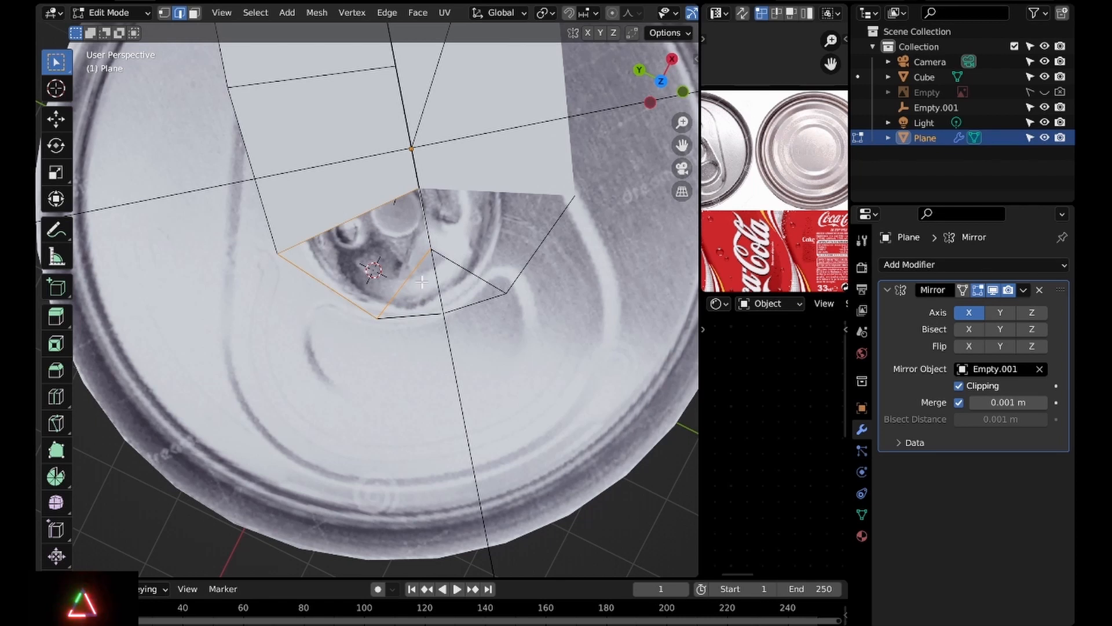
key("f")
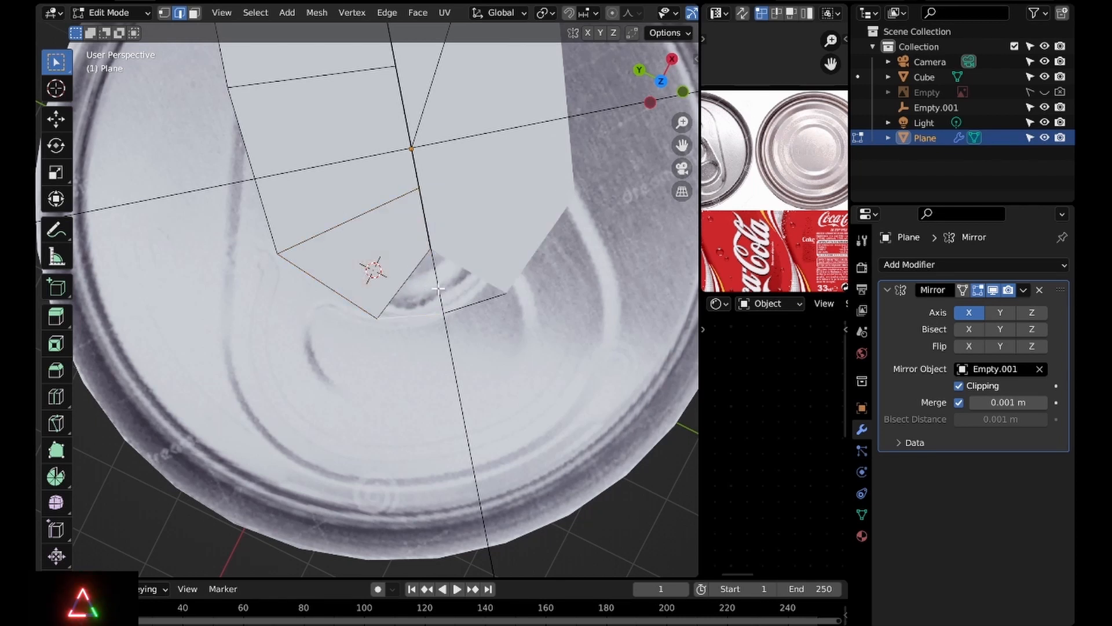
key("f")
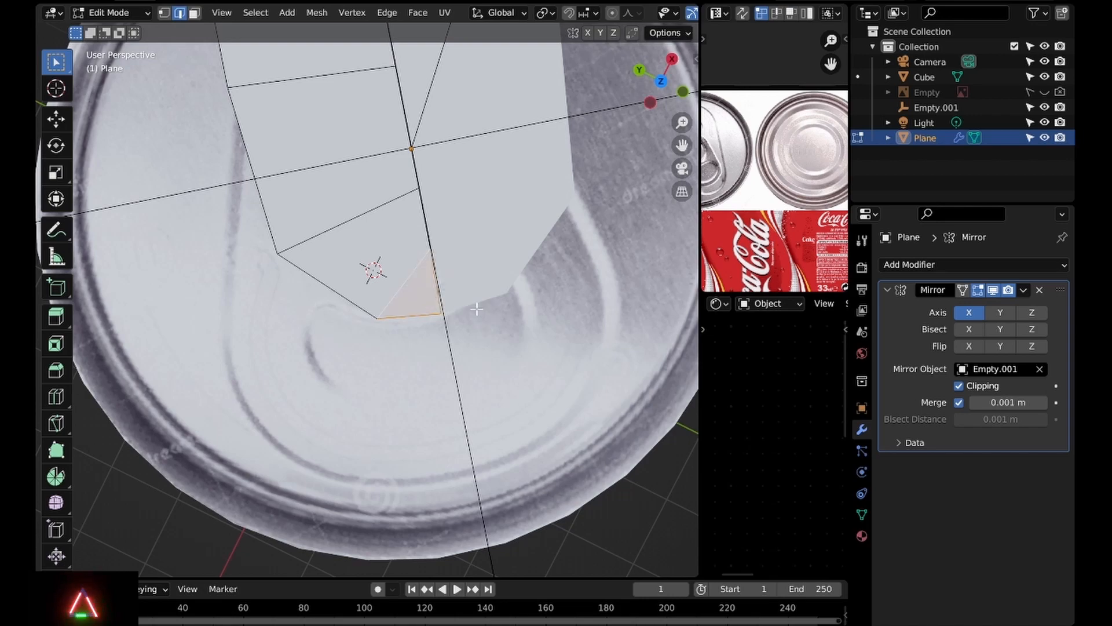
In top view with vertex selection, move the ring's end vertices at the mirror axis so they meet their mirrored copies
middle_click_drag(476, 308, 383, 358)
key("KP_7")
left_click(167, 14)
key("KP_7")
middle_click_drag(492, 286, 340, 467, "shift")
scroll(445, 363, "up", 5)
middle_click_drag(468, 319, 368, 429, "shift")
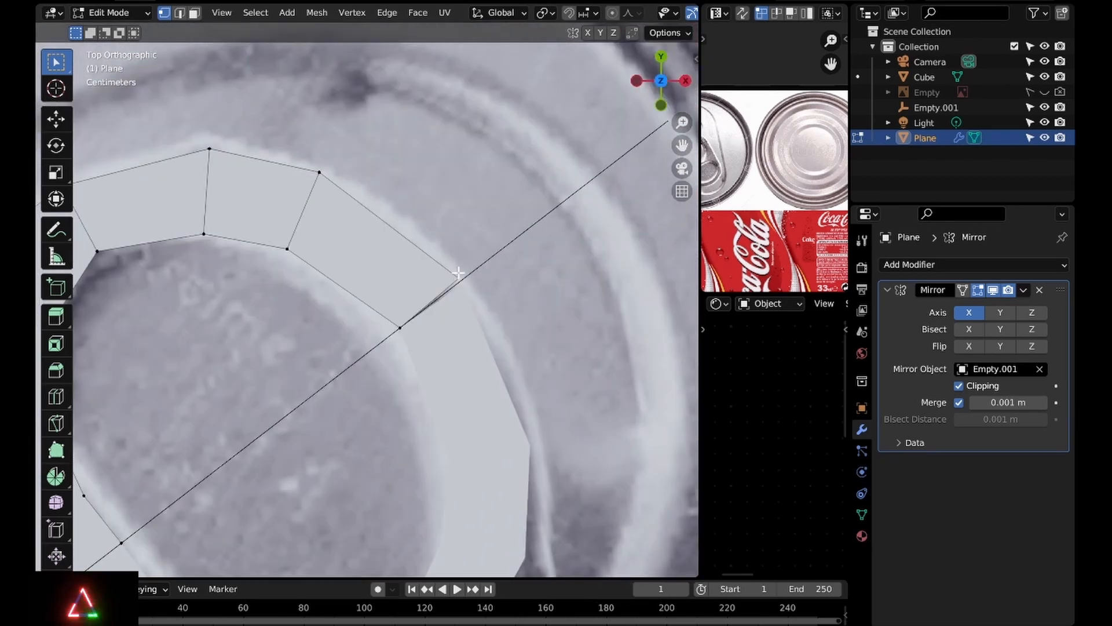
left_click_drag(458, 272, 484, 323)
left_click(392, 334)
key("g")
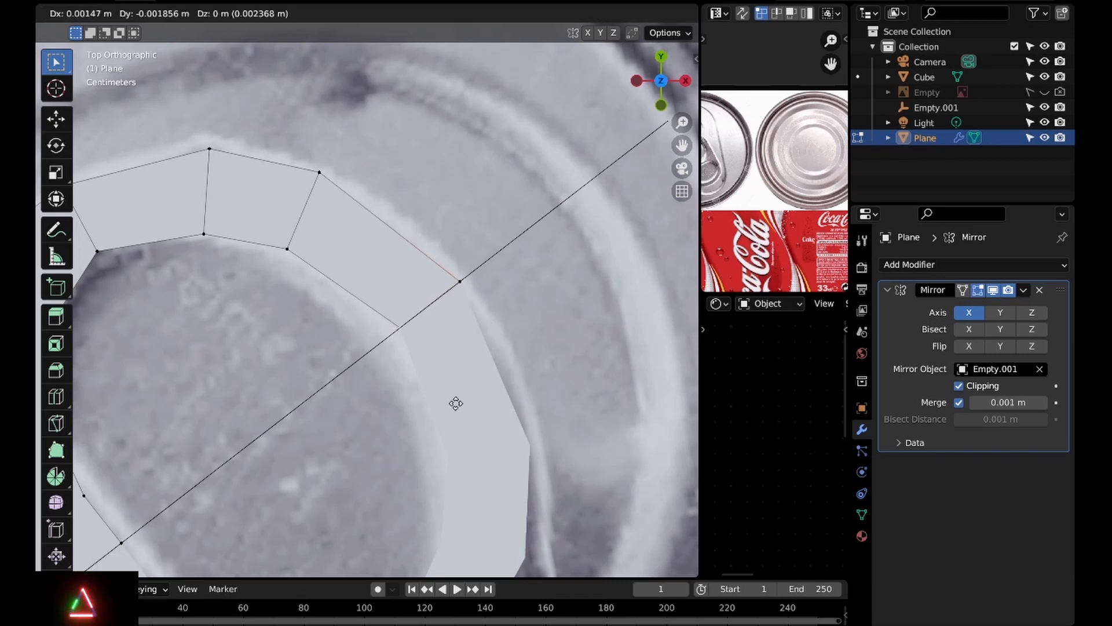
left_click(458, 406)
Move the cross edge's vertex between the finger hole and the rivet against the mirror axis
scroll(458, 406, "up", 8)
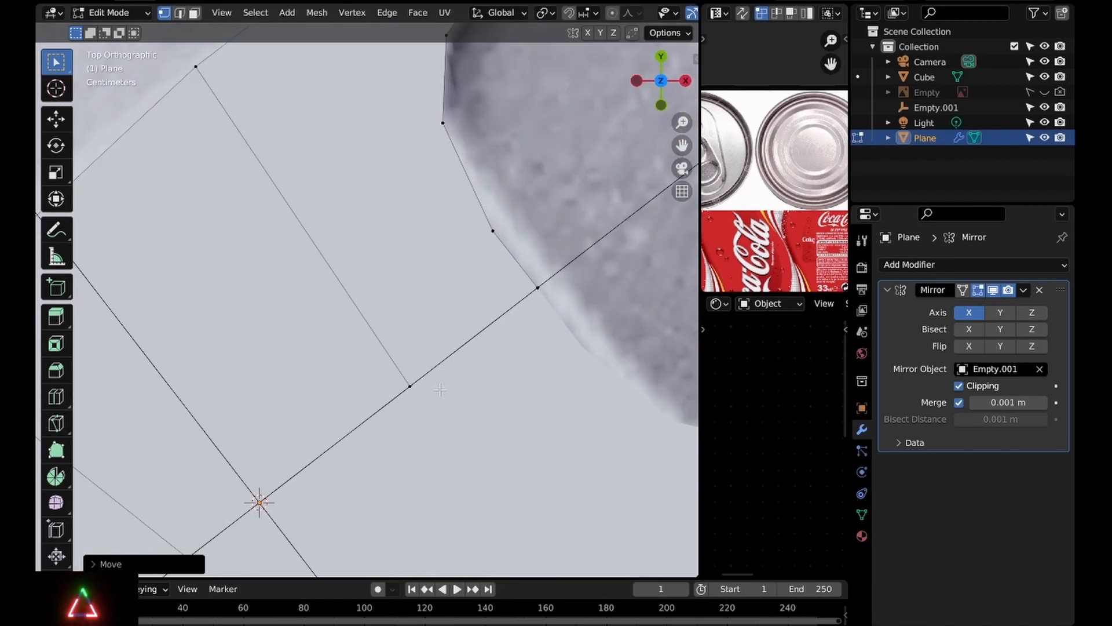
middle_click_drag(479, 351, 510, 325, "shift")
left_click(561, 268)
key("g")
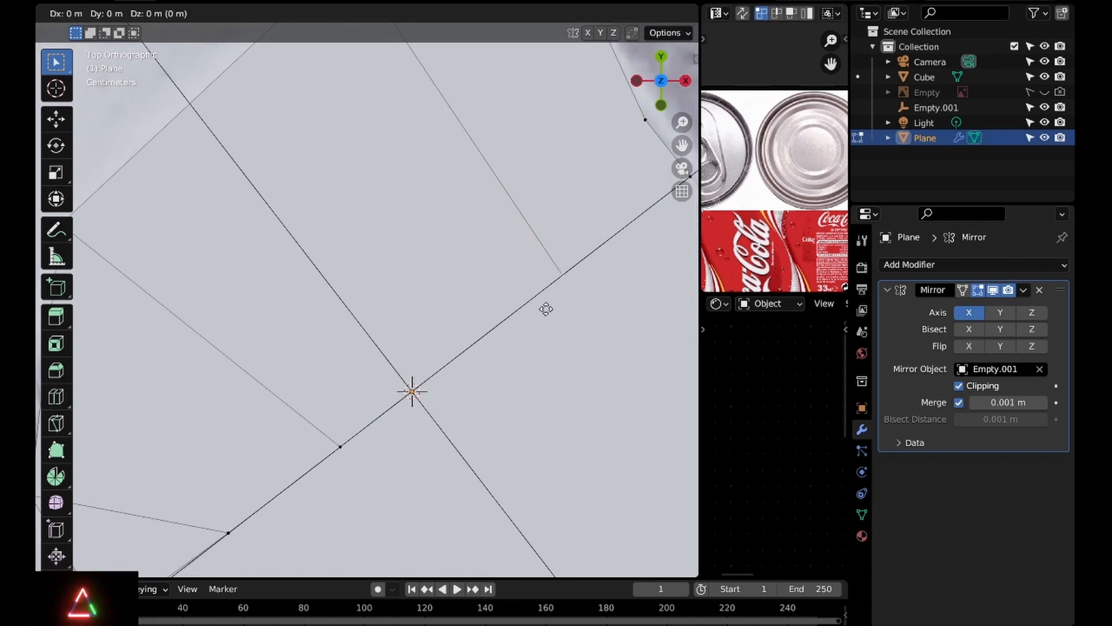
left_click(479, 394)
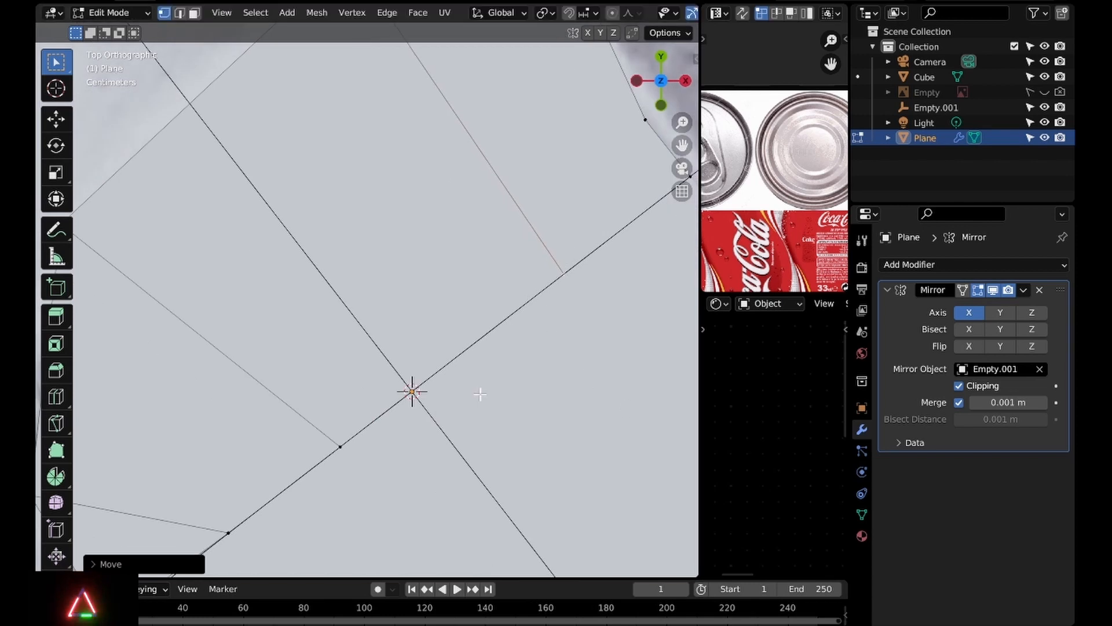
Move the last two centre vertices at the tab's rivet end onto the mirror axis to close the gap
middle_click_drag(228, 532, 424, 411, "shift")
left_click(424, 411)
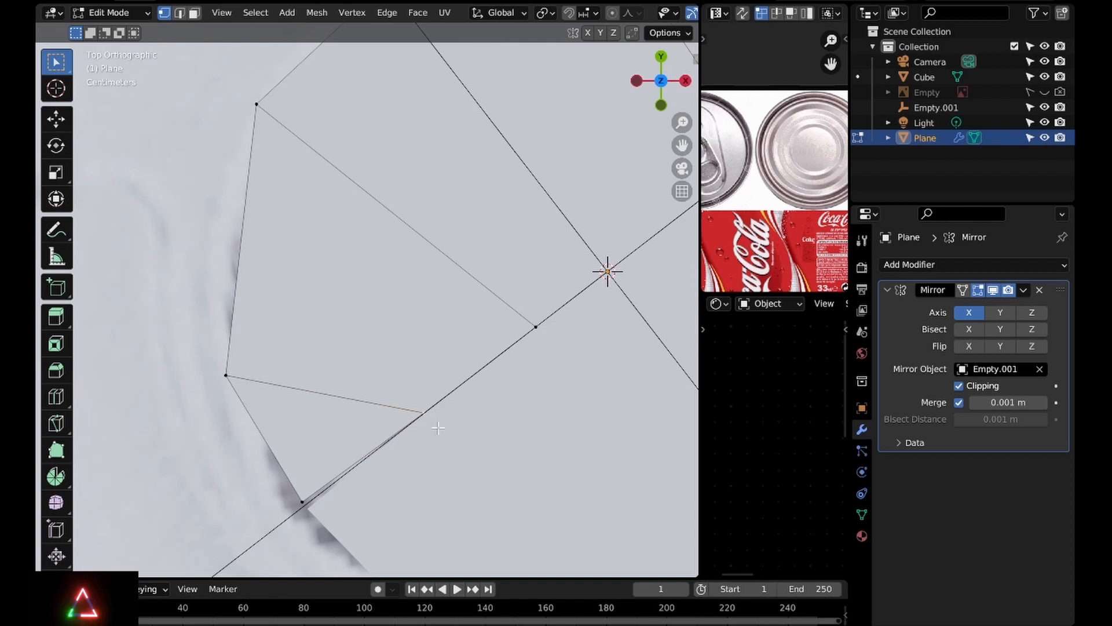
key("g")
left_click(492, 489)
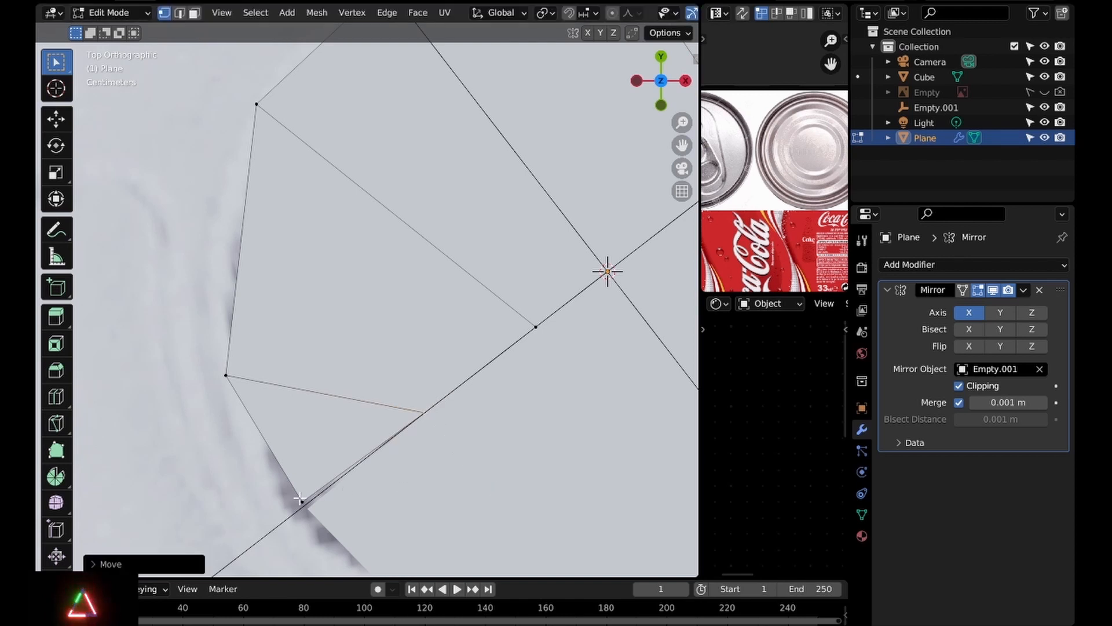
left_click(301, 499)
key("g")
left_click(404, 551)
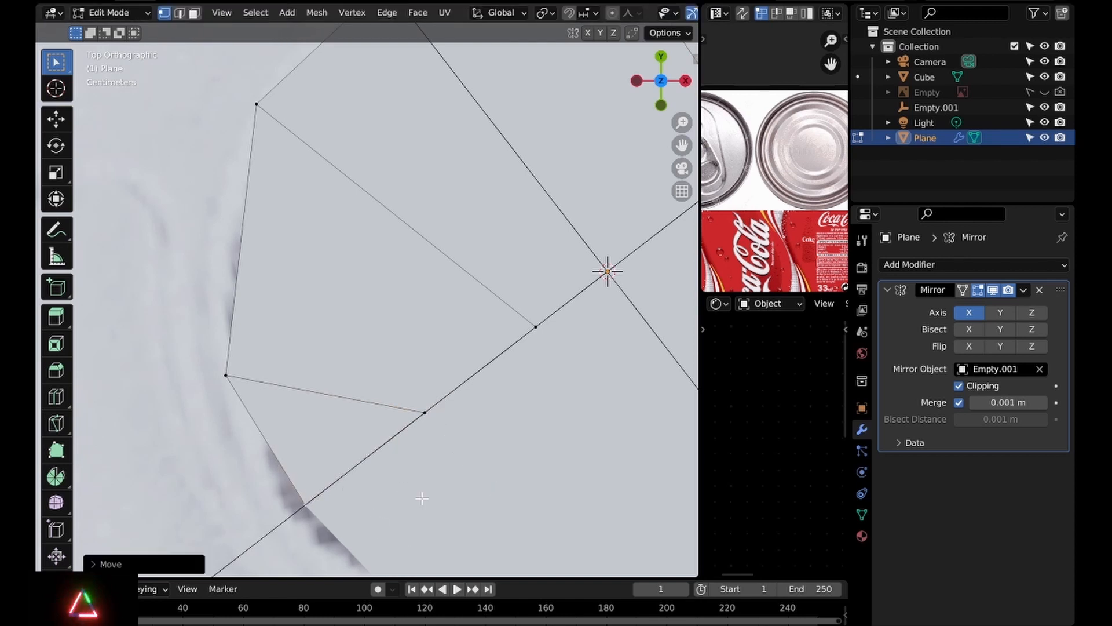
Nudge the two inner centre vertices between the rivet and the tab's end against the mirror axis again
left_click(428, 412)
key("g")
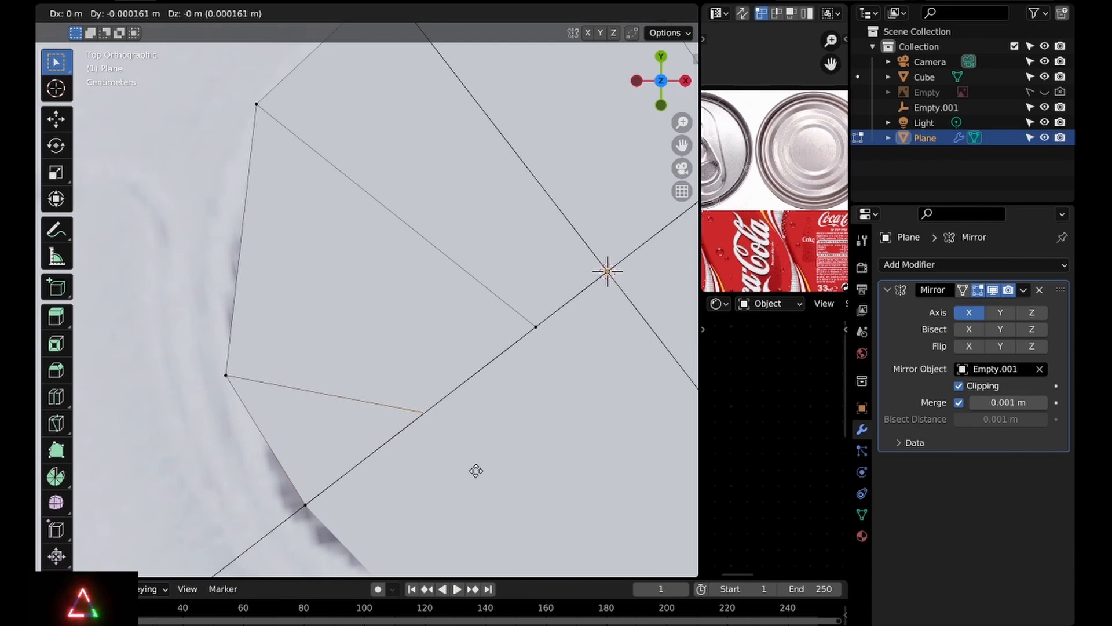
left_click(516, 374)
left_click(534, 330)
key("g")
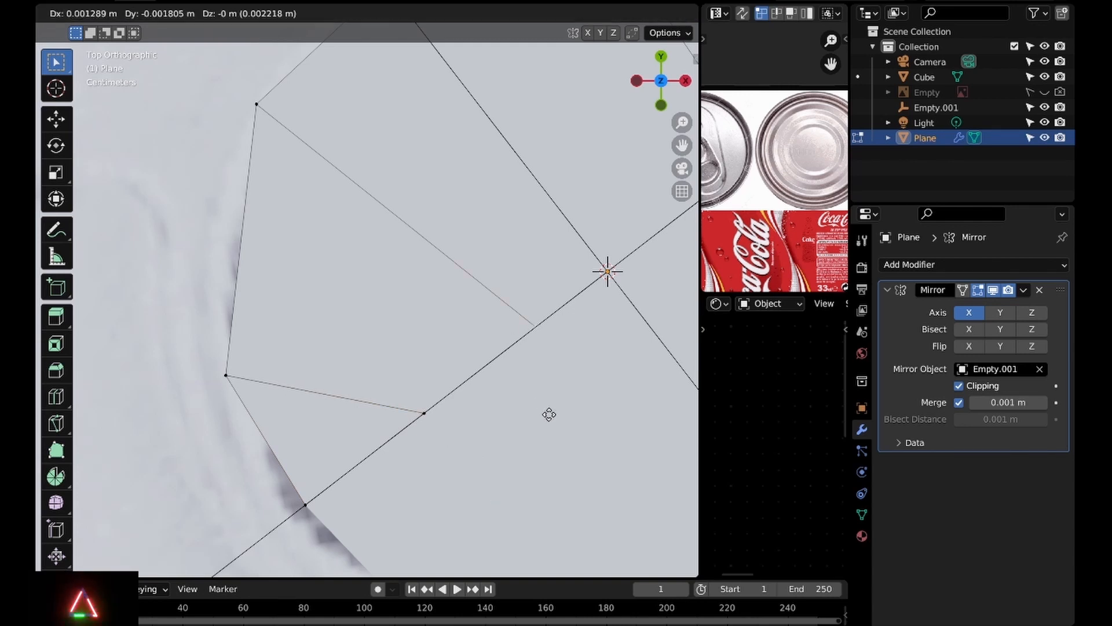
left_click(551, 416)
Readjust the centre vertex on the finger-hole side of the rivet by a tiny amount against the mirror axis
middle_click_drag(608, 265, 420, 341, "shift")
left_click(493, 380)
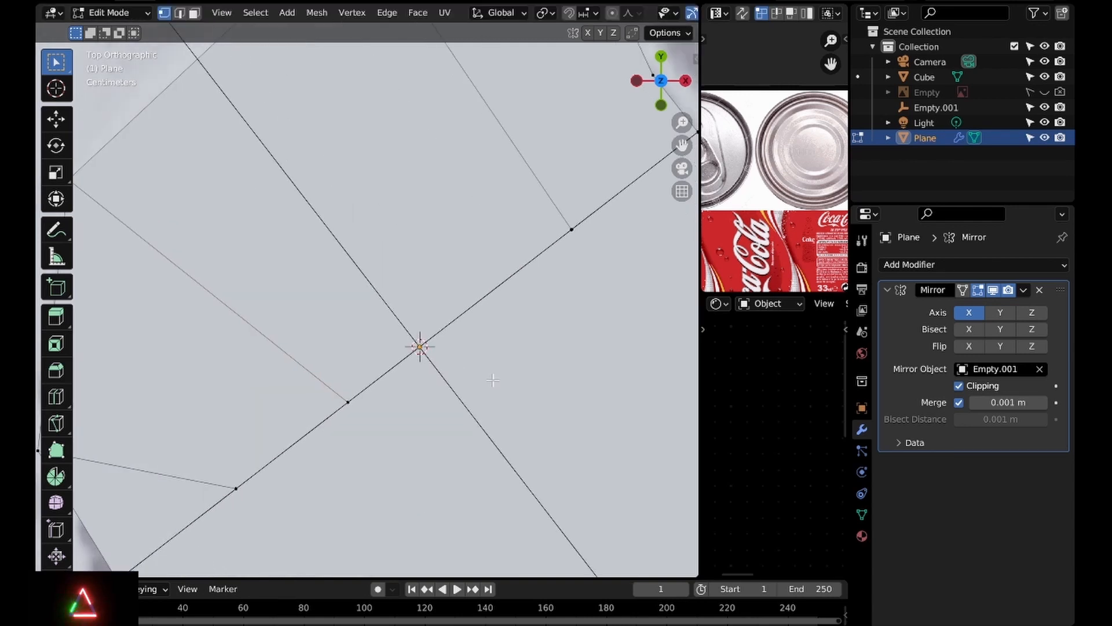
key("g")
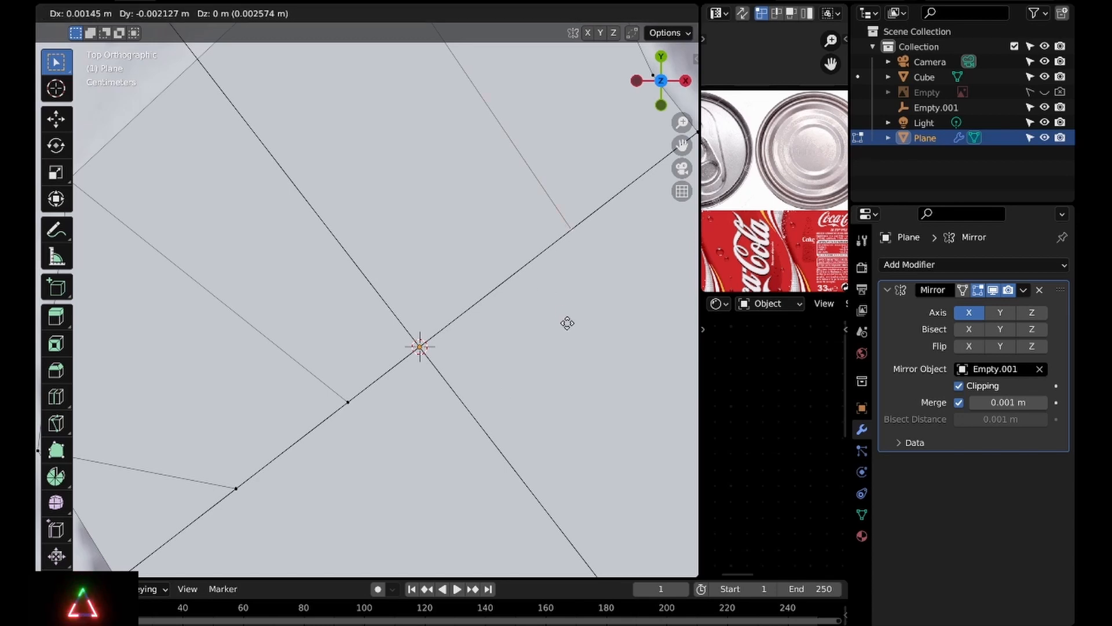
left_click(550, 291)
Check the tab in Object Mode, then extrude all its faces slightly upward in Edit Mode to give it thickness
middle_click_drag(675, 167, 537, 184, "shift")
scroll(508, 252, "down", 4)
scroll(508, 252, "down", 4)
scroll(532, 188, "up", 2)
key("Tab")
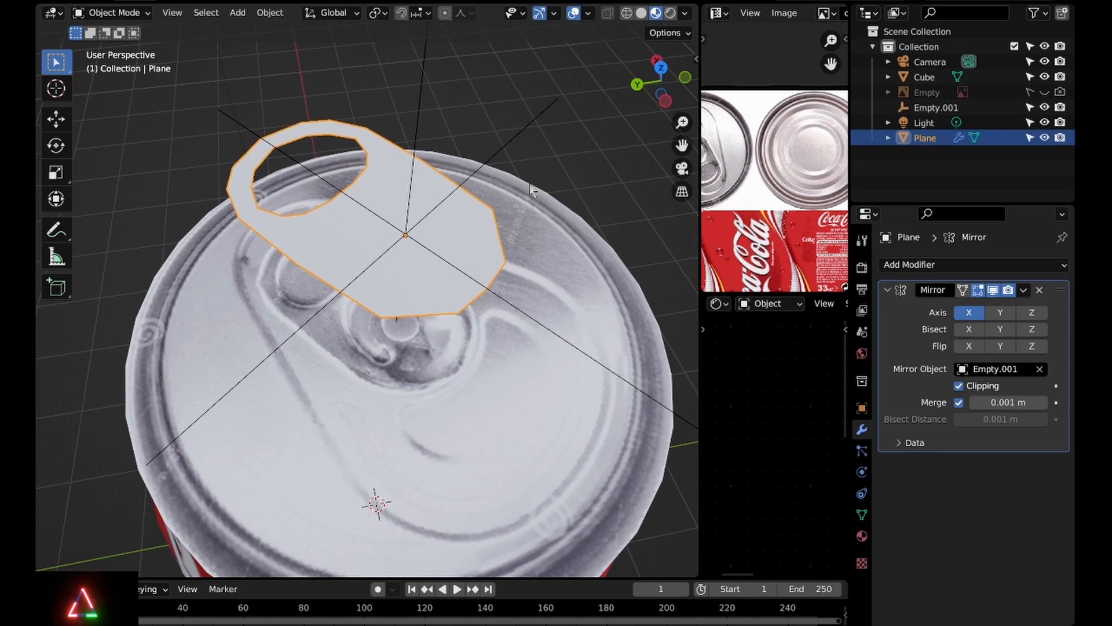
key("Tab")
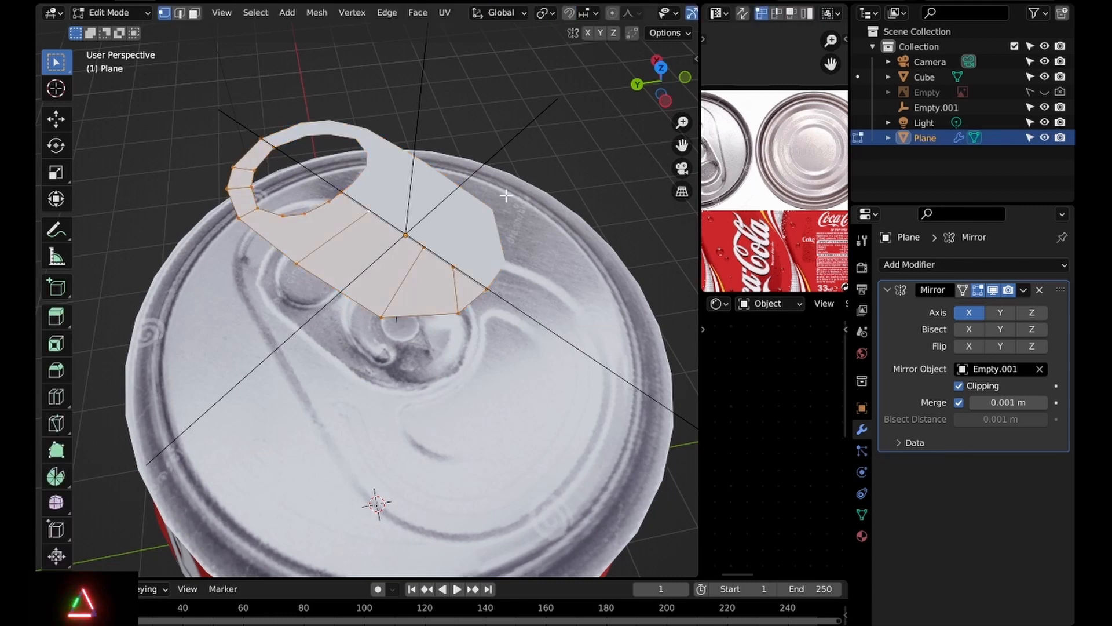
key("e")
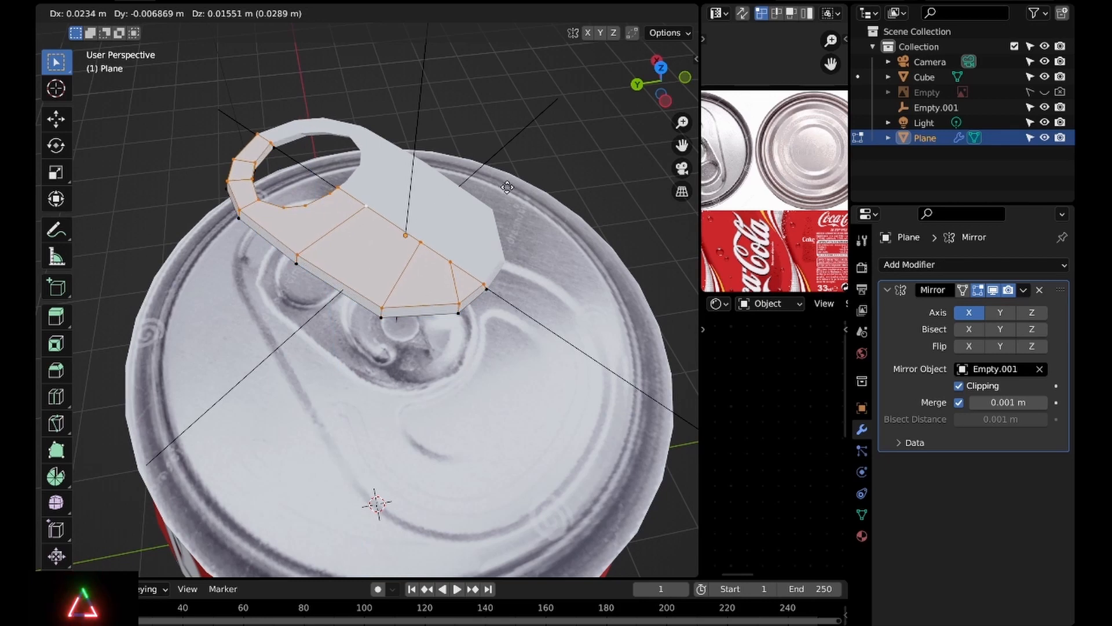
left_click(507, 282)
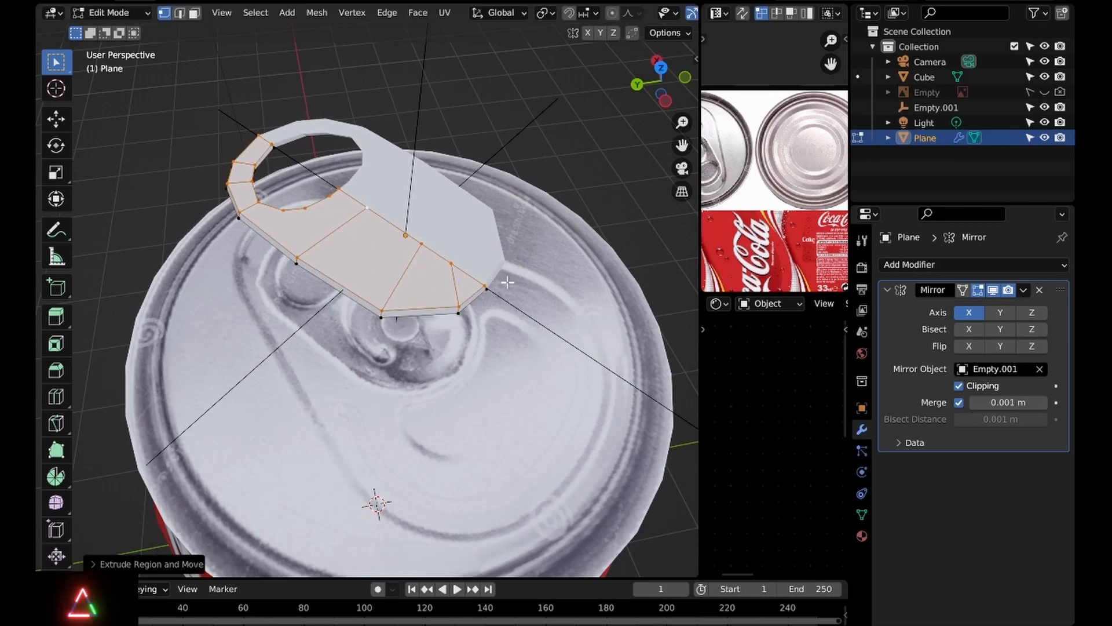
Lower the whole pull tab along the Z axis until it sits just above the can lid
middle_click_drag(507, 282, 547, 230)
key("Tab")
key("g")
key("z")
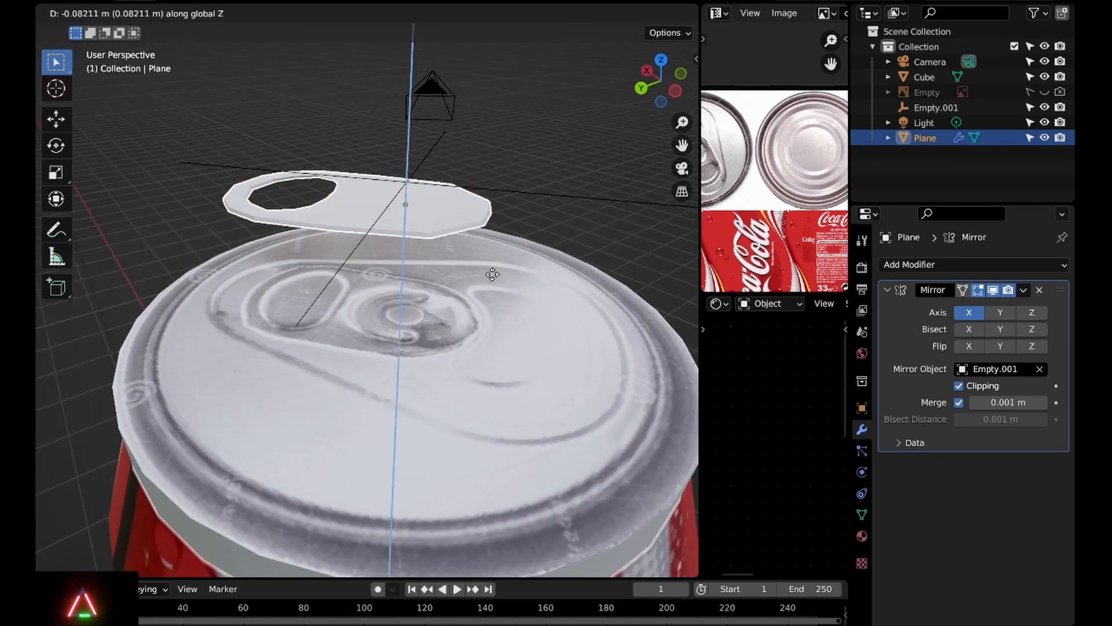
left_click(466, 438)
left_click(466, 438, "shift")
left_click(457, 298)
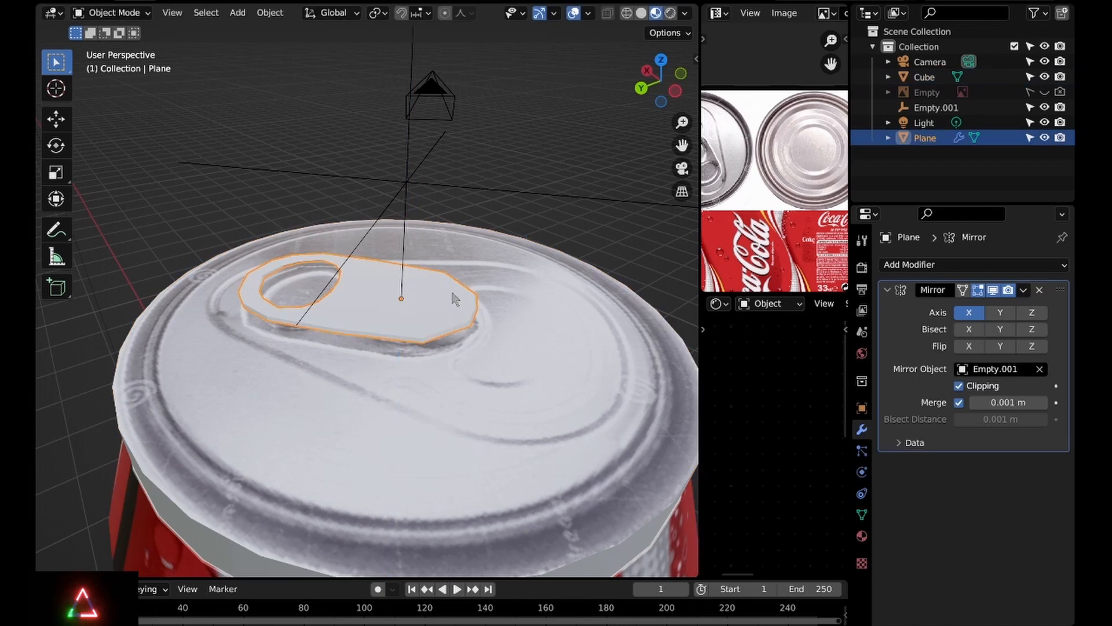
key("g")
key("z")
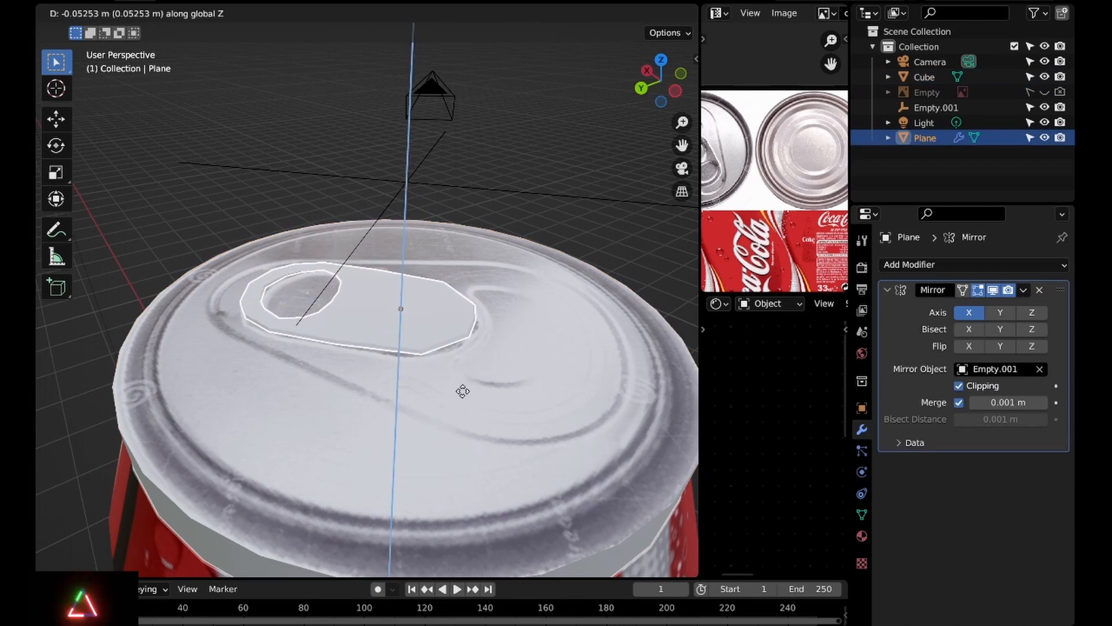
left_click(462, 381)
middle_click_drag(462, 381, 322, 202)
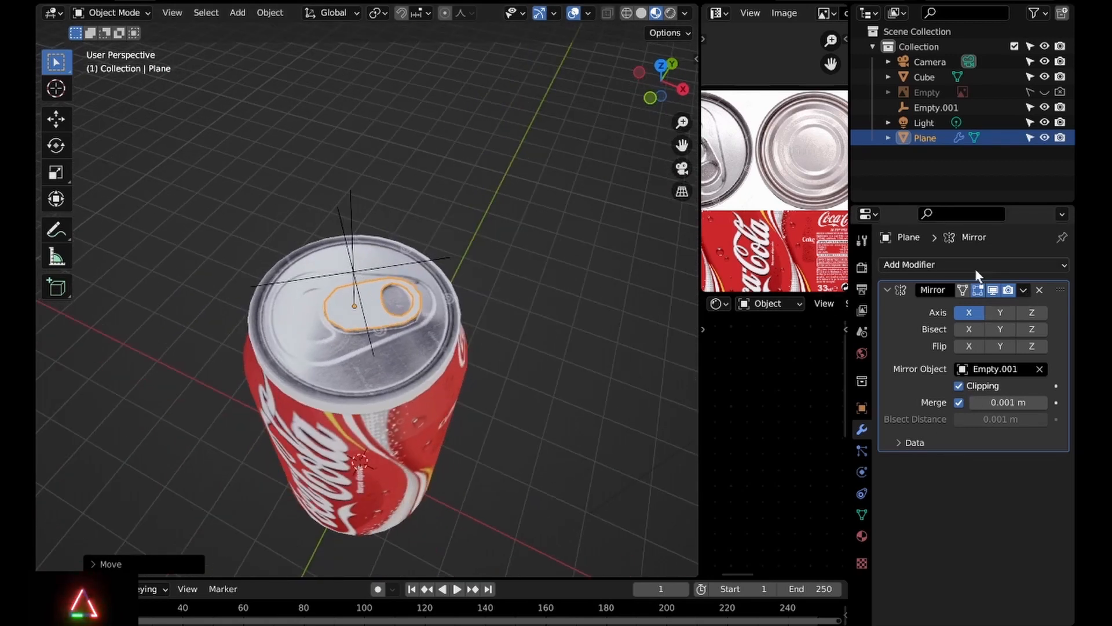
Add a Subdivision Surface modifier to the pull tab with 3 viewport levels and 4 render levels
left_click(956, 264)
left_click(753, 541)
scroll(608, 370, "up", 3)
left_click_drag(539, 293, 590, 306)
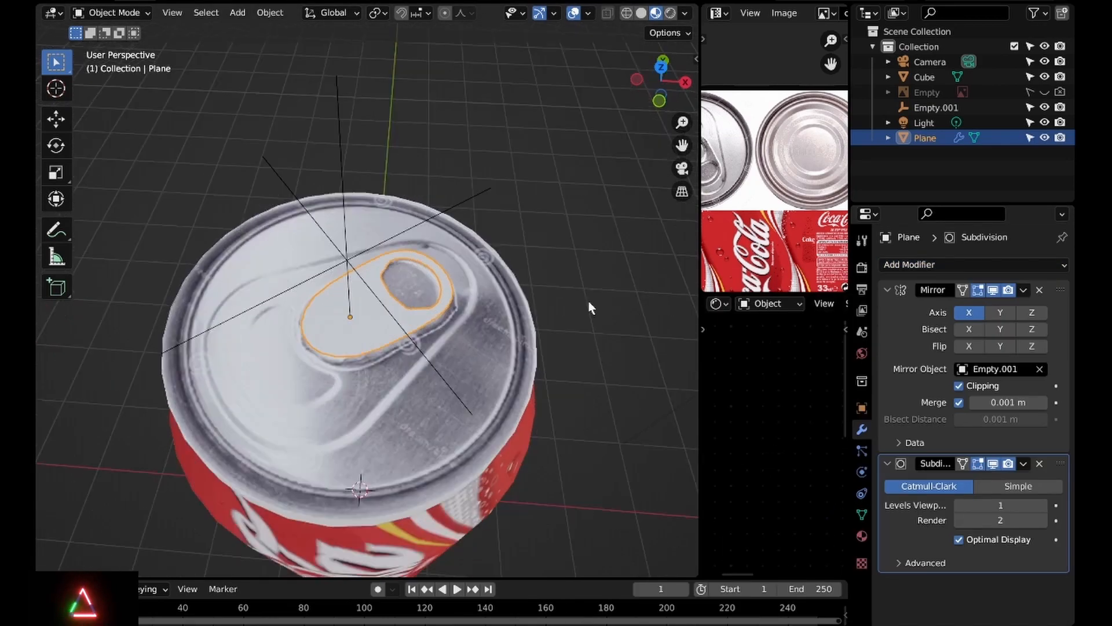
middle_click_drag(589, 306, 620, 316)
scroll(620, 316, "up", 2)
left_click(1043, 506)
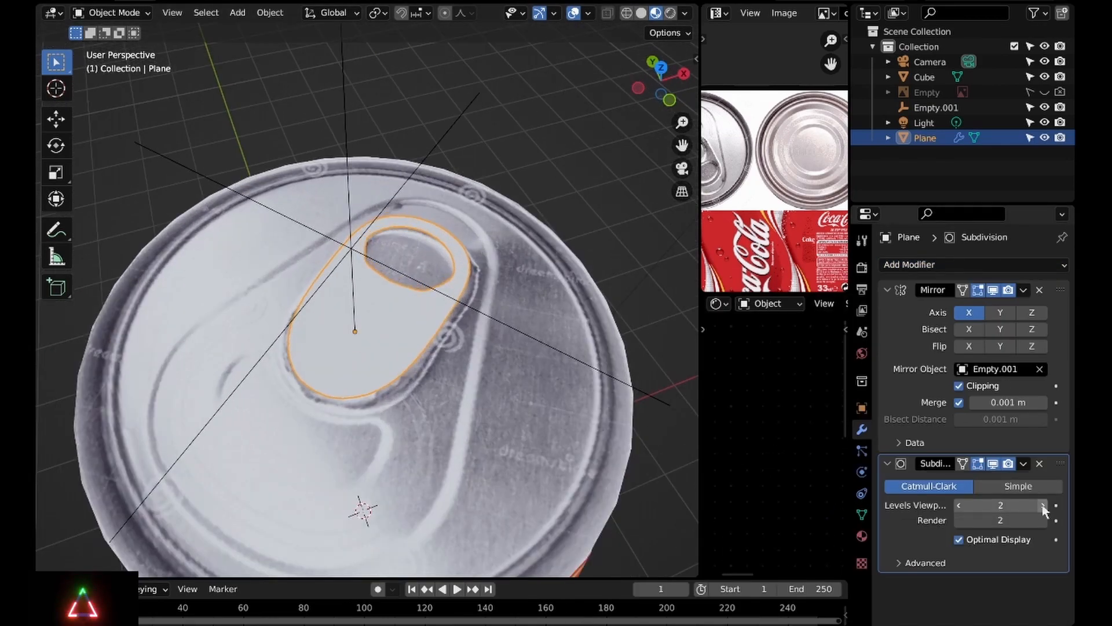
left_click(1042, 506)
left_click(1043, 520)
left_click(1043, 520)
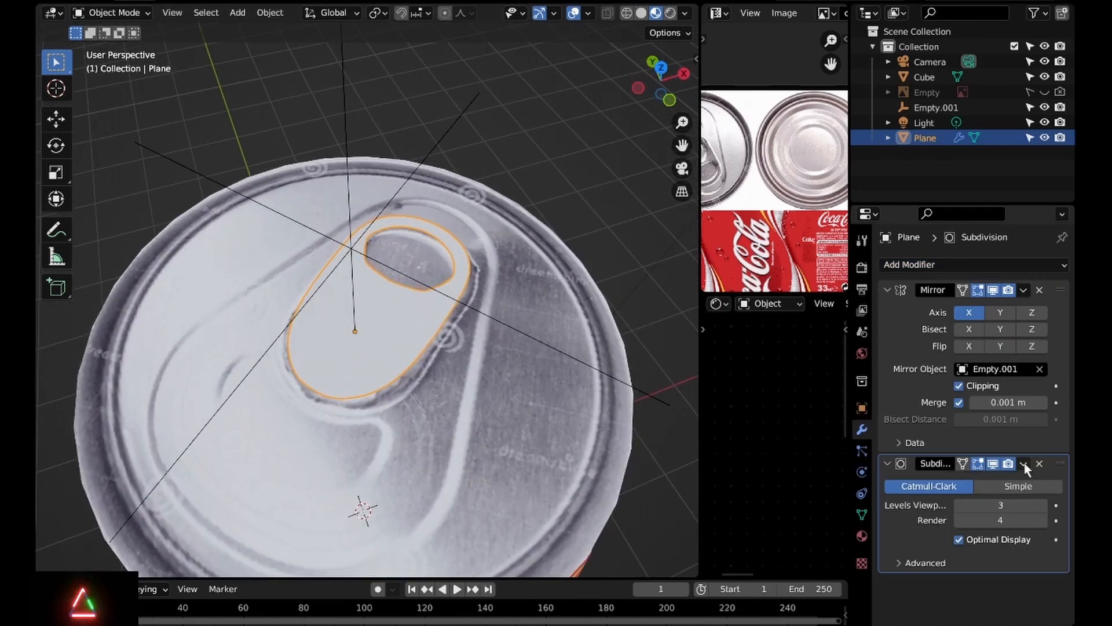
Apply the pull tab's Subdivision modifier and its Mirror modifier
left_click(1024, 464)
left_click(982, 478)
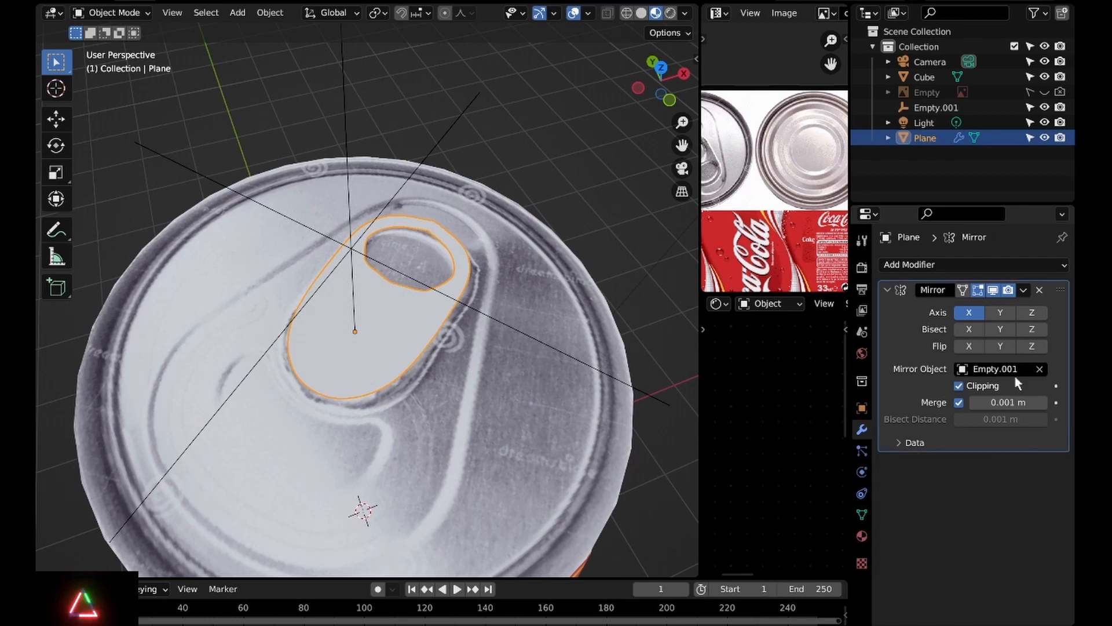
left_click(1025, 289)
left_click(1008, 307)
scroll(624, 277, "down", 5)
middle_click_drag(623, 277, 469, 273)
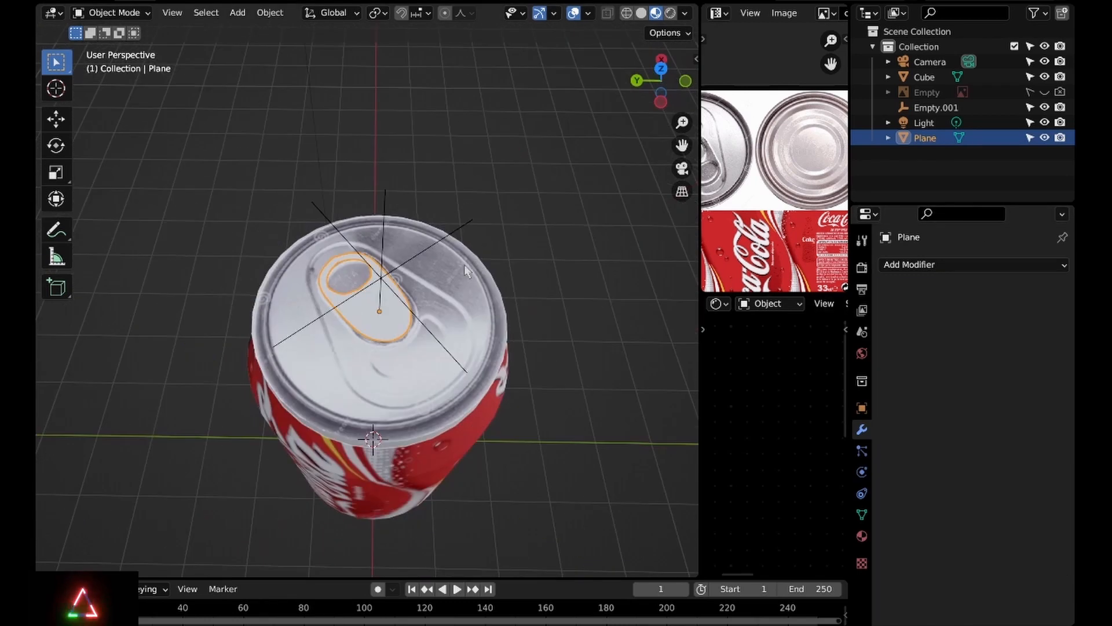
key("Tab")
key("Tab")
Join the pull tab and the can body into one object, with the can as the active object
middle_click_drag(551, 318, 642, 285)
scroll(531, 303, "down", 5)
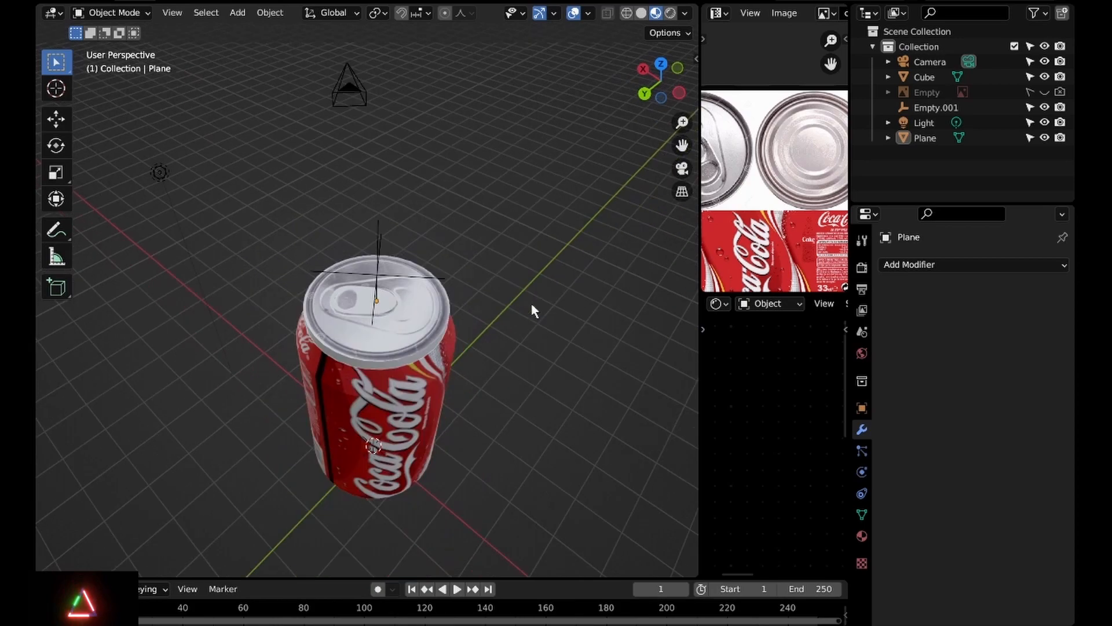
middle_click_drag(408, 352, 309, 322)
middle_click_drag(426, 380, 497, 349)
scroll(404, 322, "up", 3)
left_click(383, 306)
left_click(387, 398, "shift")
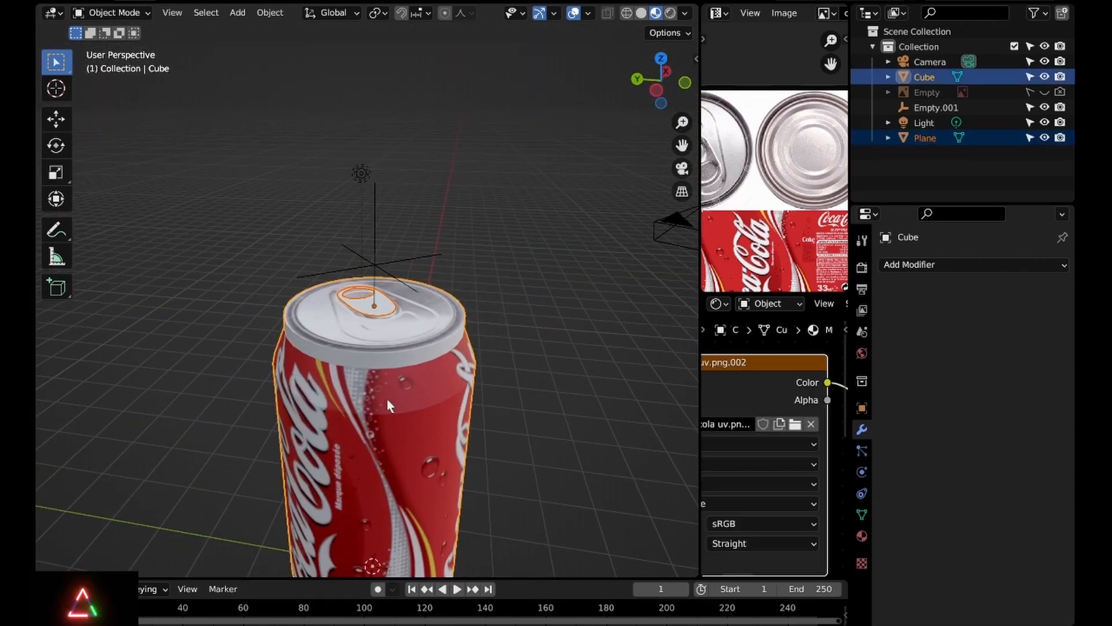
key("ctrl+j")
left_click(532, 381)
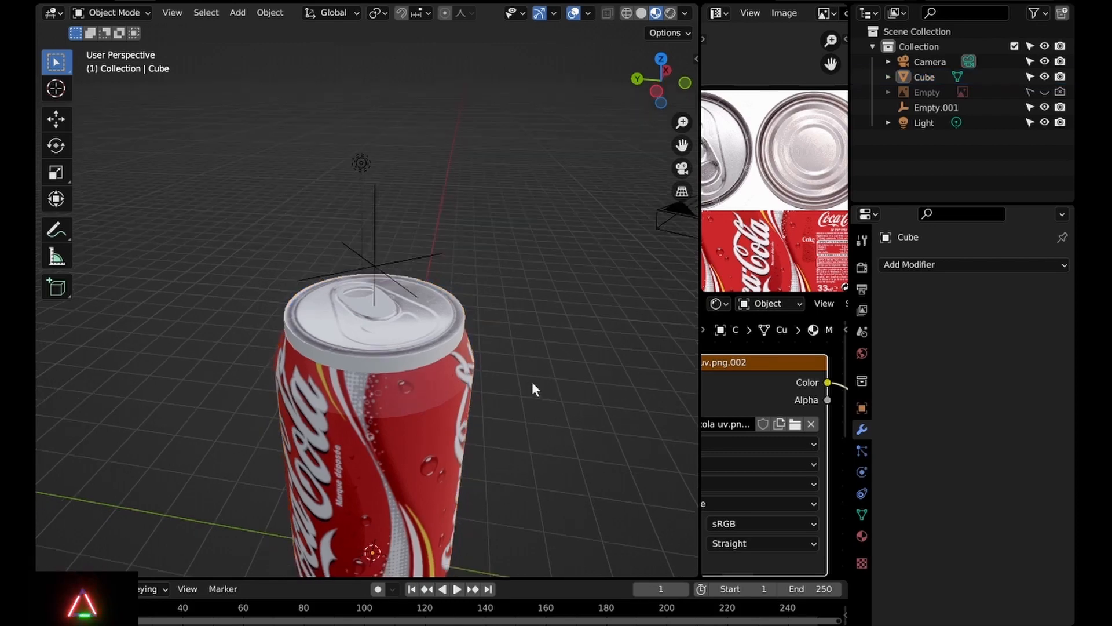
Select only the pull tab's linked geometry in the can mesh and scale it about 6.7 times along Z
middle_click_drag(532, 381, 570, 413)
scroll(477, 365, "up", 3)
middle_click_drag(477, 365, 420, 342)
scroll(514, 294, "up", 5)
left_click(420, 342)
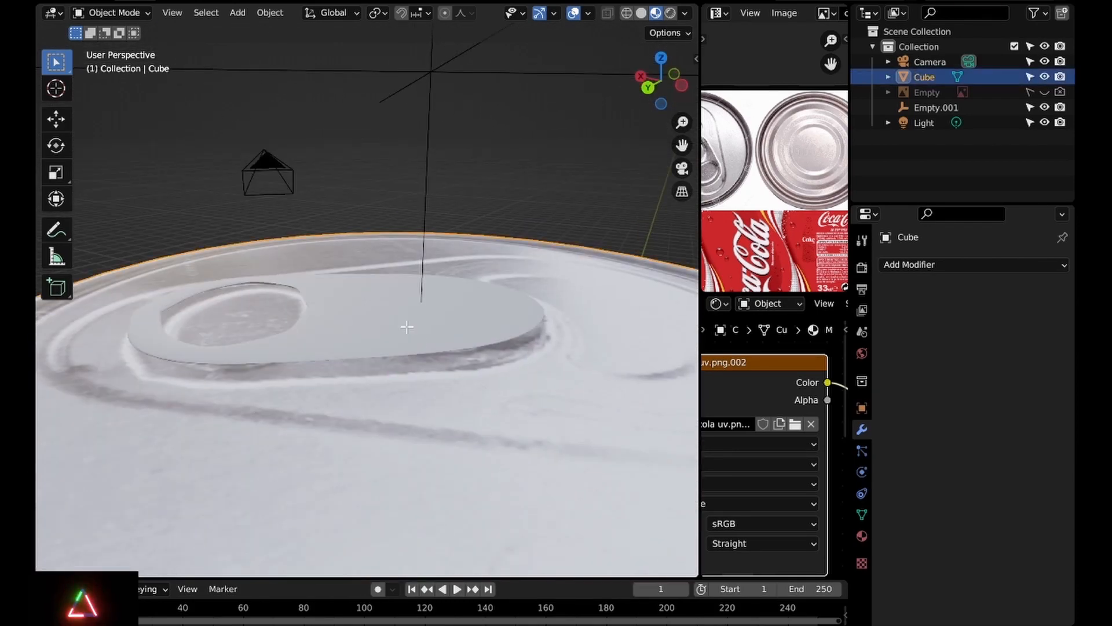
key("Tab")
key("alt+a")
key("l")
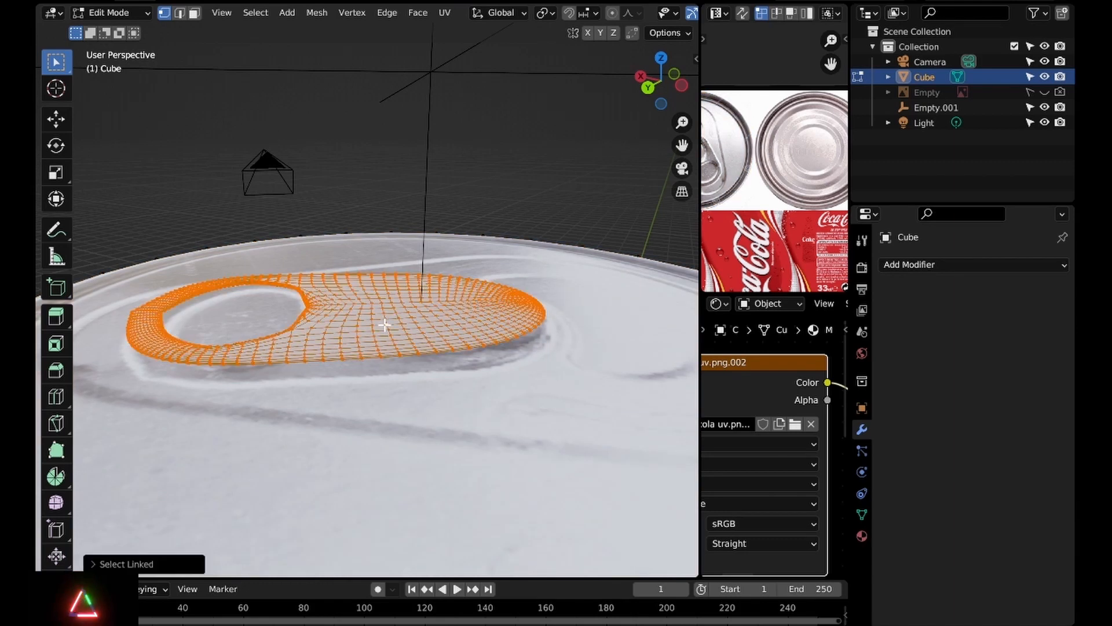
key("s")
key("z")
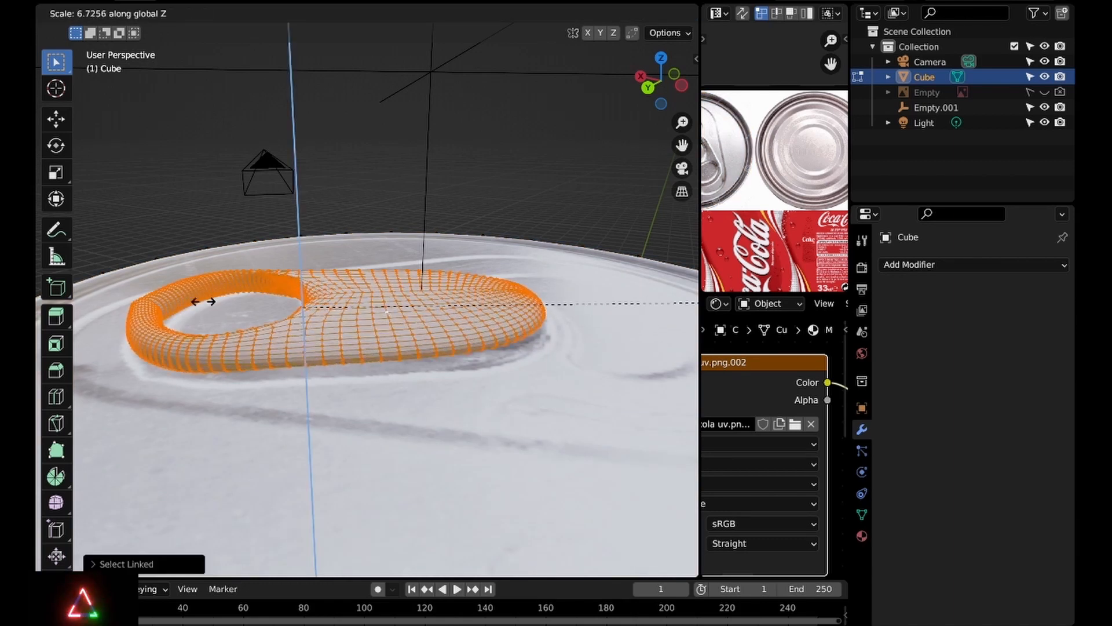
left_click(192, 304)
Lower the pull tab geometry about 0.036 m along Z and scale it by about 1.8 along Z
key("g")
key("z")
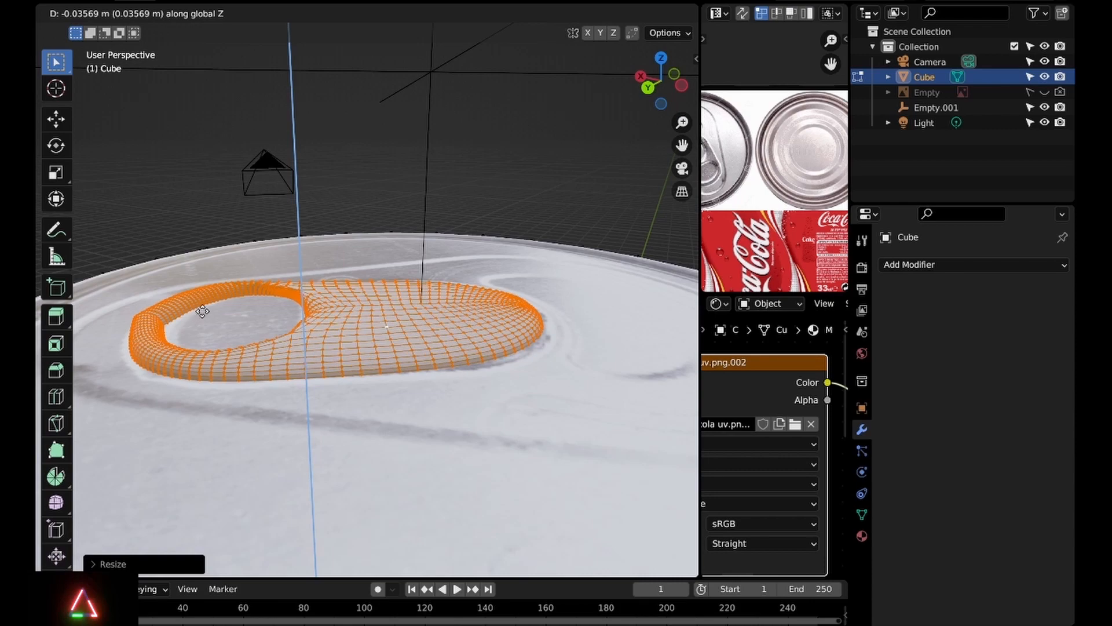
left_click(202, 311)
key("s")
key("z")
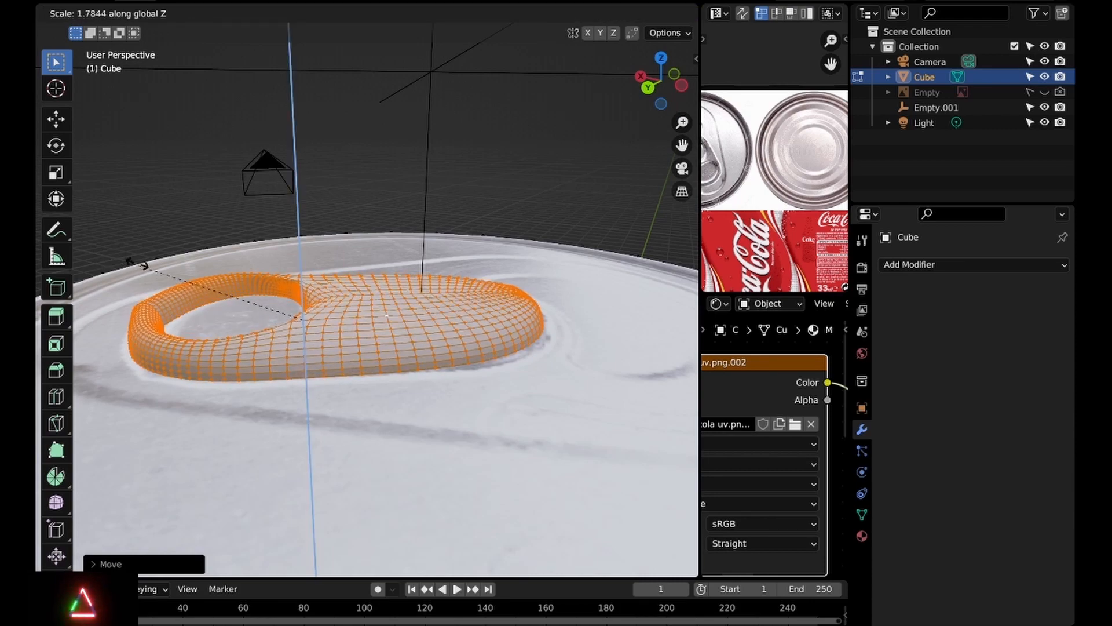
left_click(142, 264)
scroll(370, 350, "down", 6)
middle_click_drag(370, 349, 362, 376)
key("Tab")
middle_click_drag(301, 314, 213, 318)
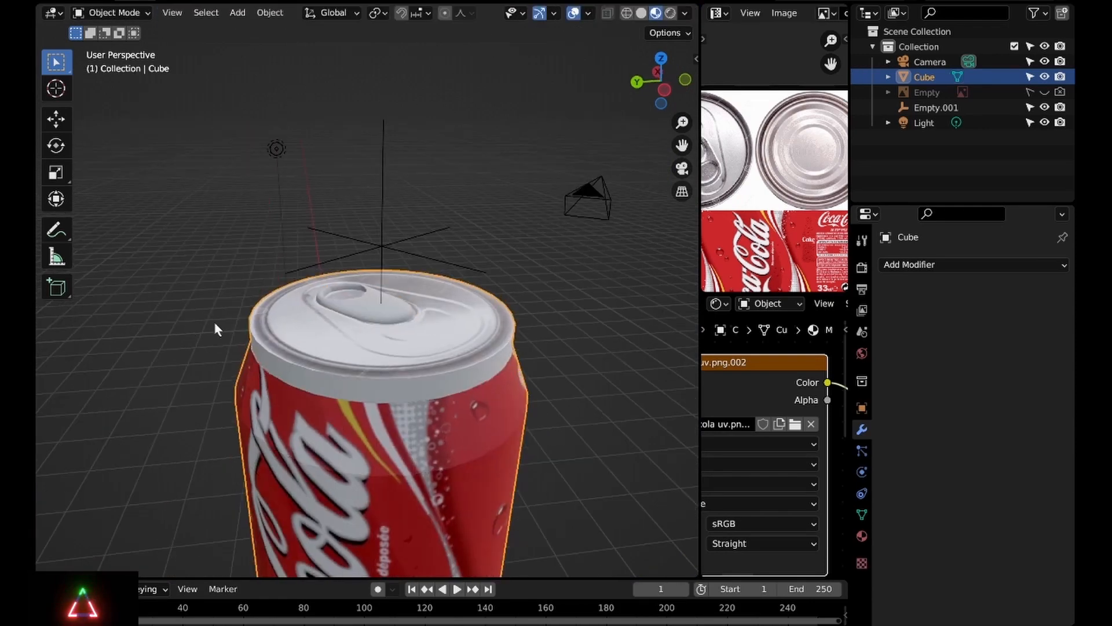
middle_click_drag(487, 318, 364, 337)
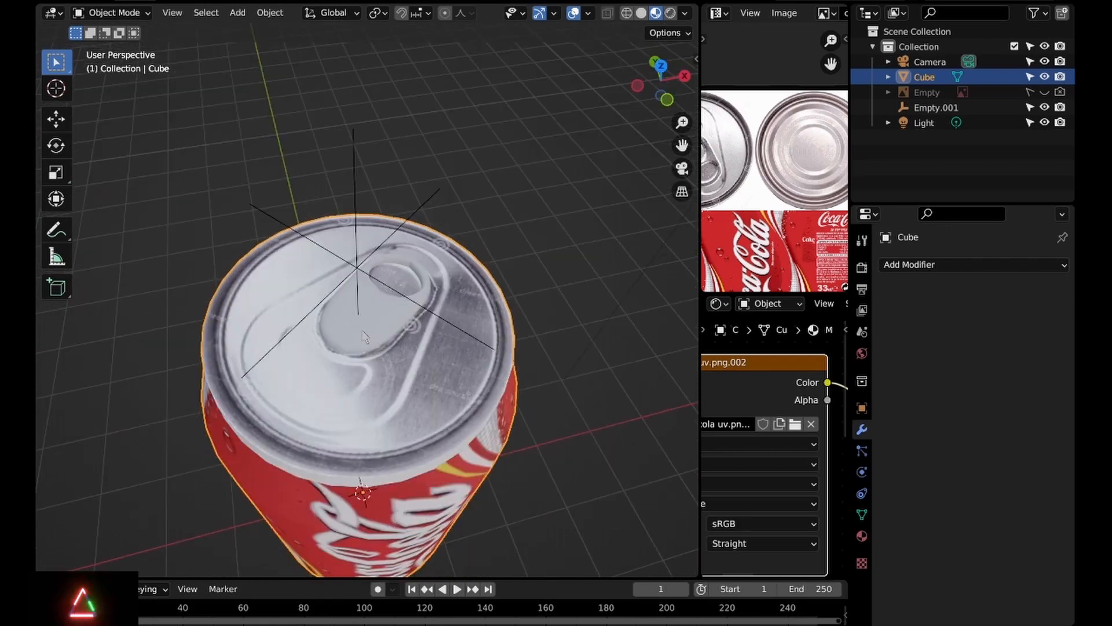
Scale the pull tab's linked geometry uniformly by about 1.09 on the lid
key("Tab")
key("l")
key("s")
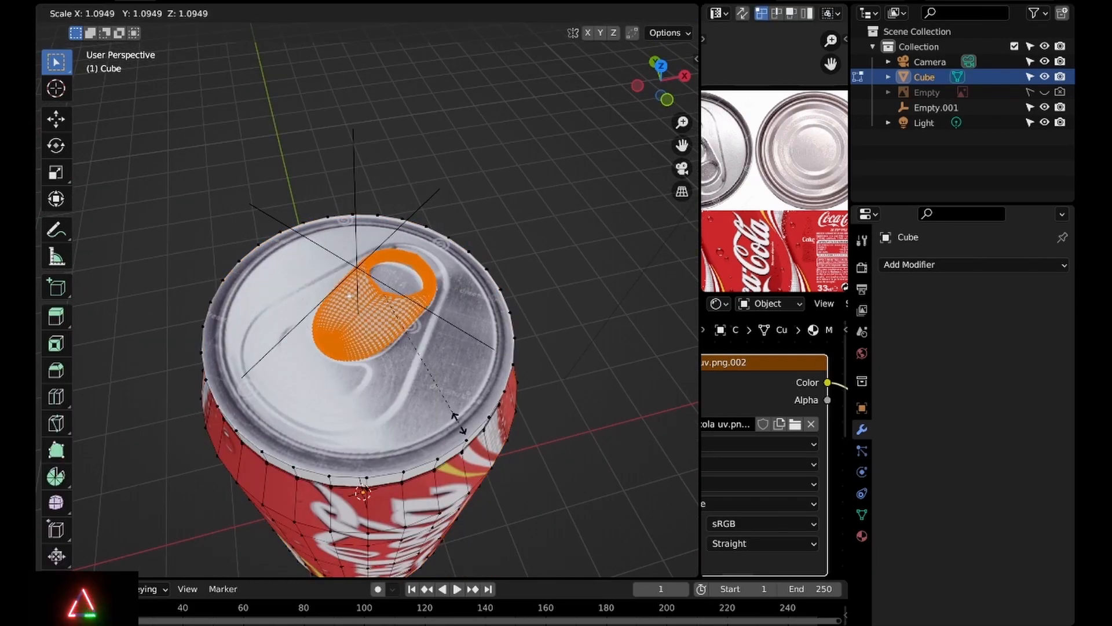
left_click(458, 423)
key("Tab")
key("alt+a")
middle_click_drag(417, 377, 562, 349)
scroll(556, 349, "down", 3)
middle_click_drag(464, 344, 418, 367)
scroll(540, 330, "up", 3)
scroll(412, 348, "up", 2)
left_click(408, 329)
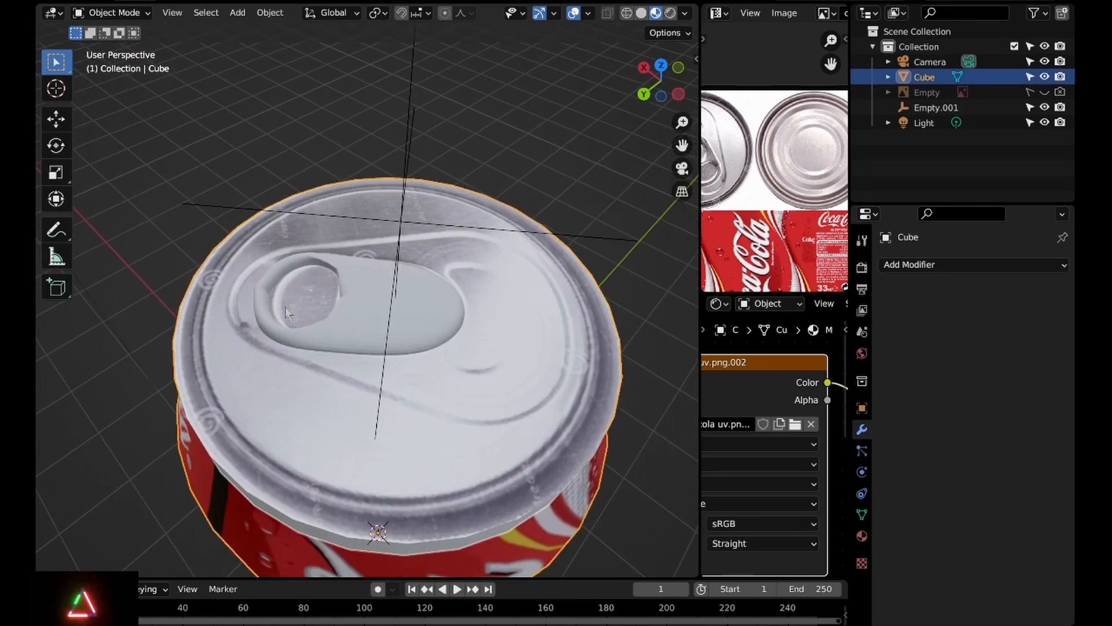
middle_click_drag(285, 313, 371, 366)
scroll(278, 368, "up", 2)
Undo back to the separate pull tab object with its Mirror and Subdivision modifiers unapplied
key("Tab")
key("Tab")
key("Tab")
key("Tab")
key("Tab")
key("Tab")
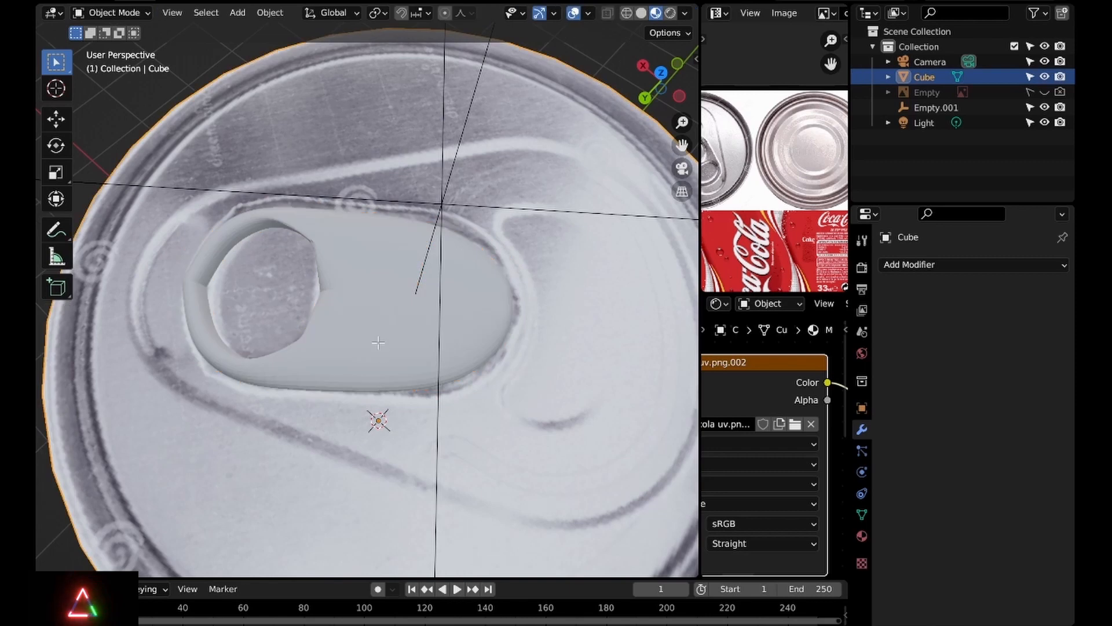
key("Tab")
key("Tab")
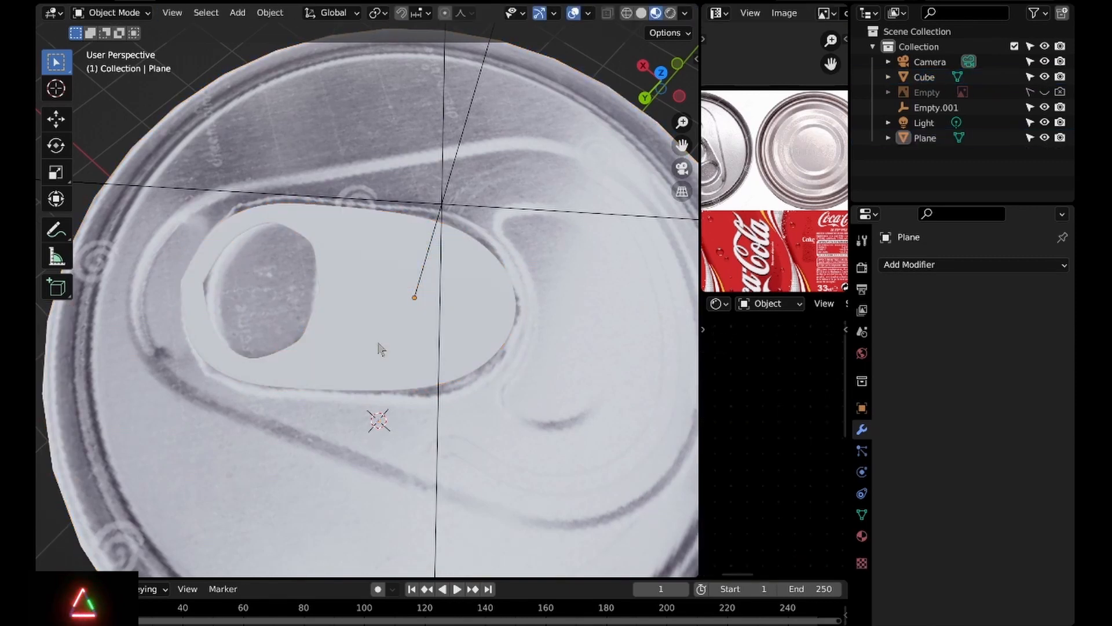
key("Tab")
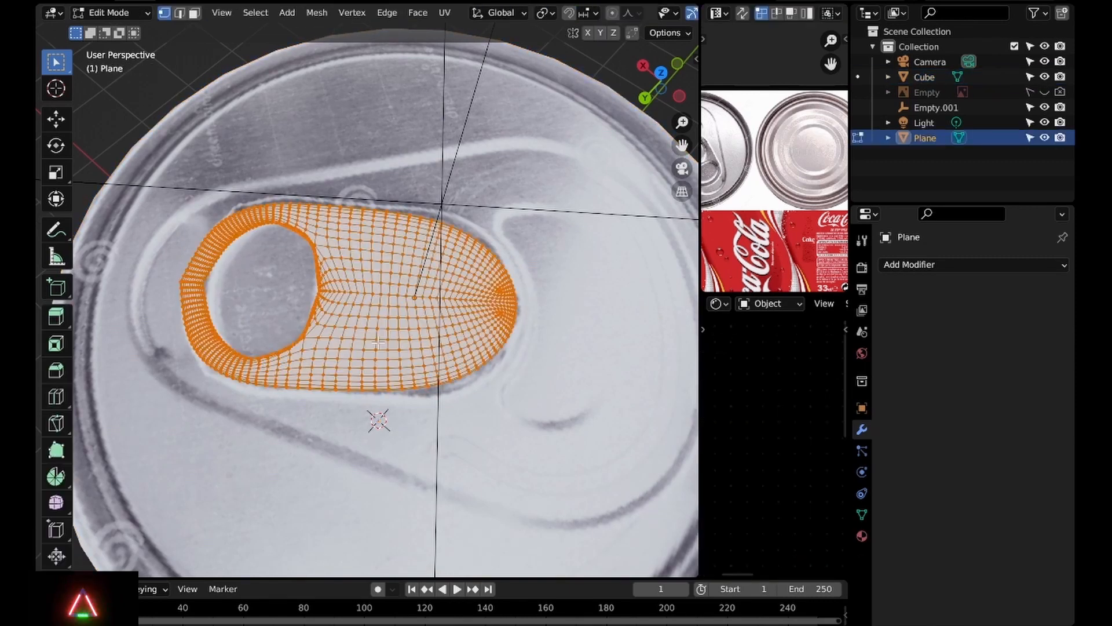
key("Tab")
key("ctrl+3")
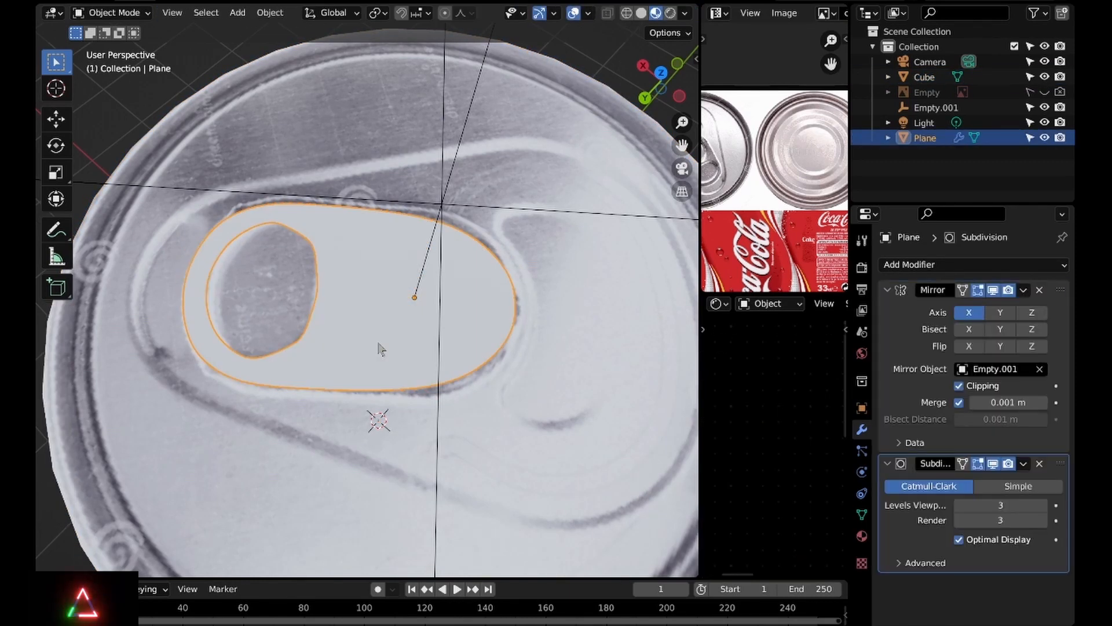
middle_click_drag(357, 332, 384, 319)
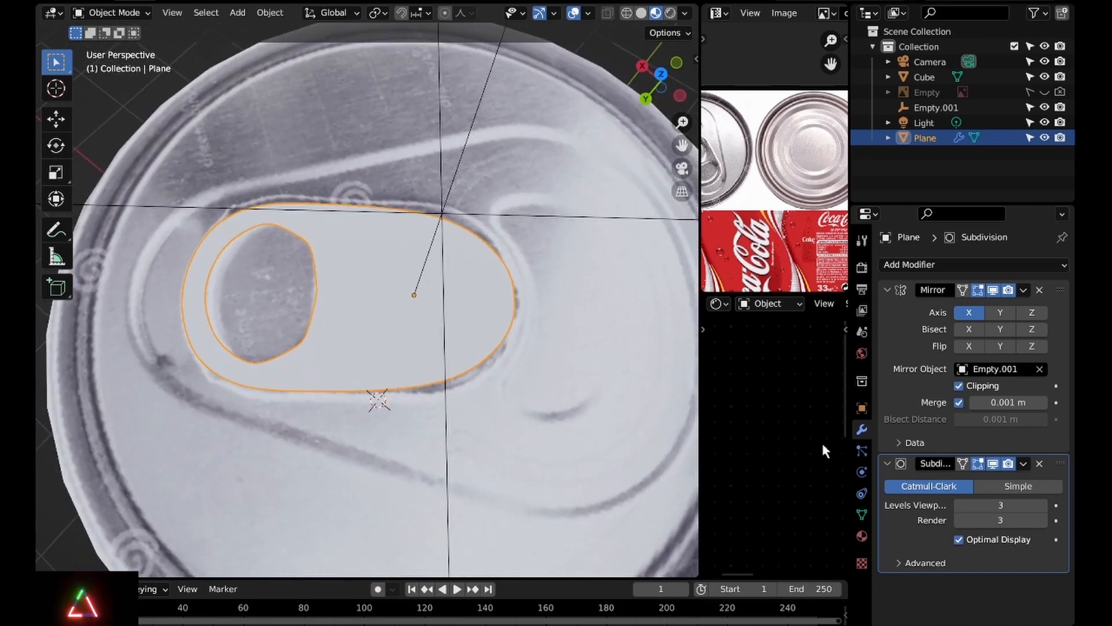
Try moving the pull tab's Subdivision modifier above the Mirror modifier, and undo the reordering
left_click(1024, 463)
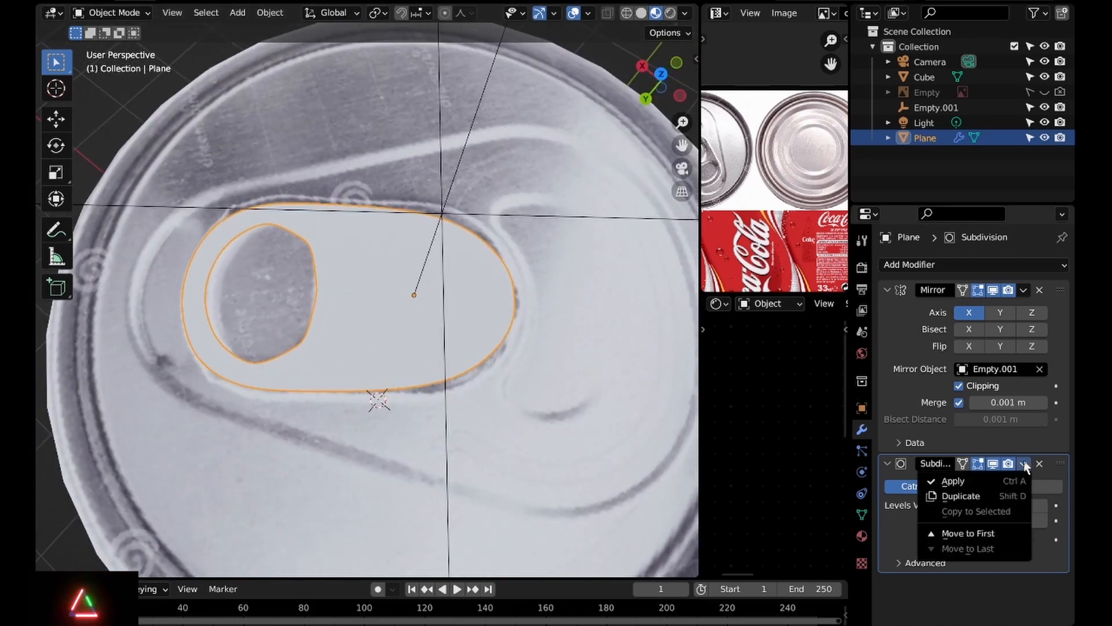
left_click(989, 480)
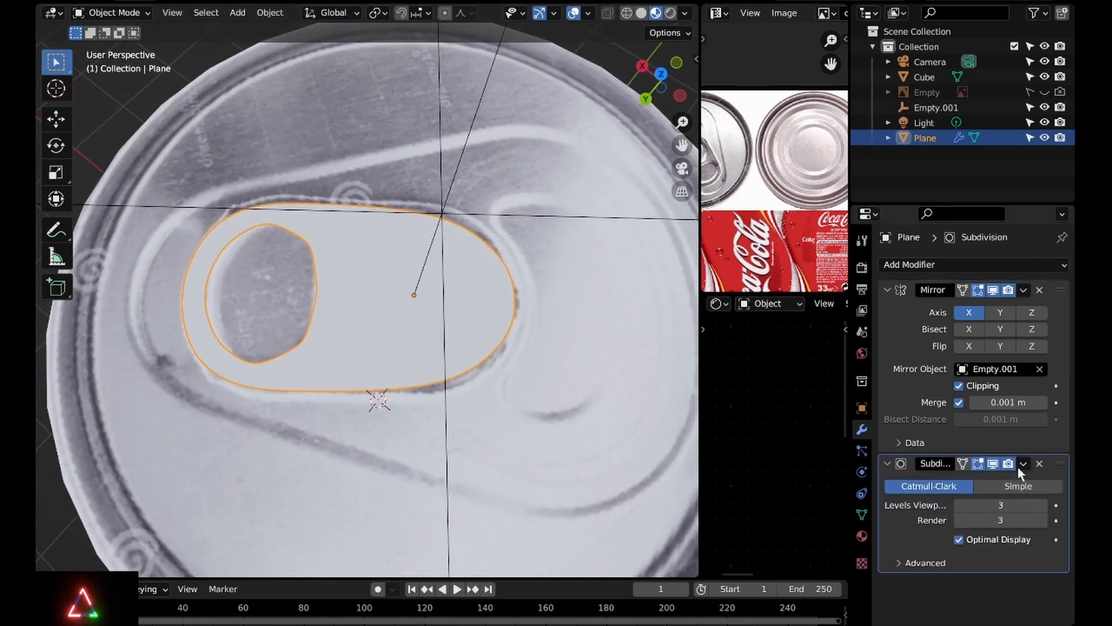
left_click(1023, 464)
left_click(979, 531)
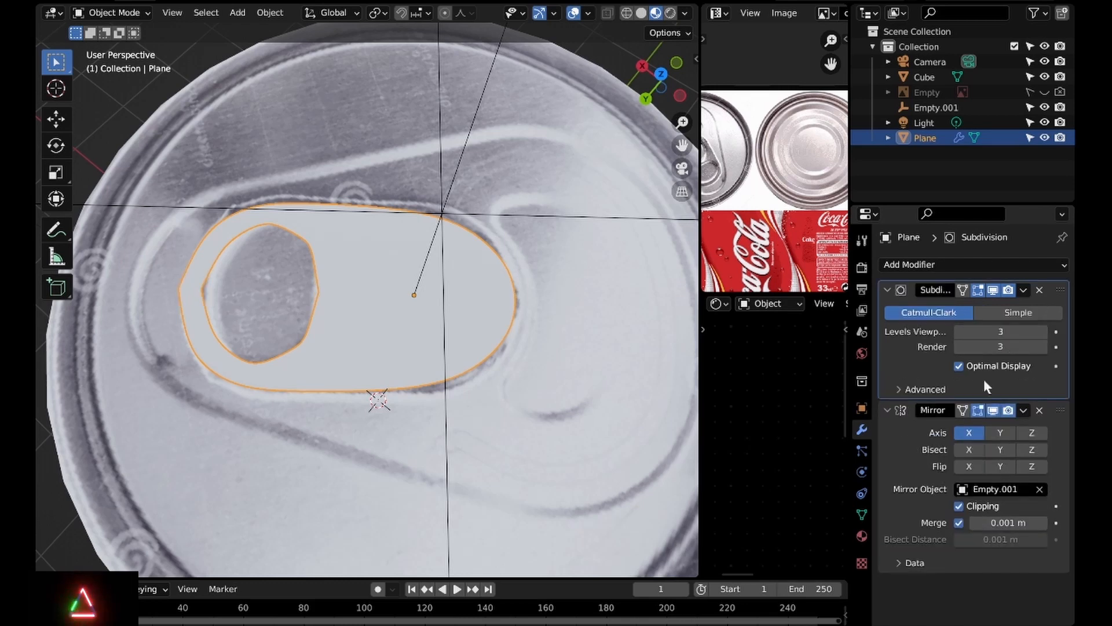
key("ctrl+z")
Apply the pull tab's Mirror modifier first and its Subdivision modifier second
left_click(1024, 291)
left_click(1002, 308)
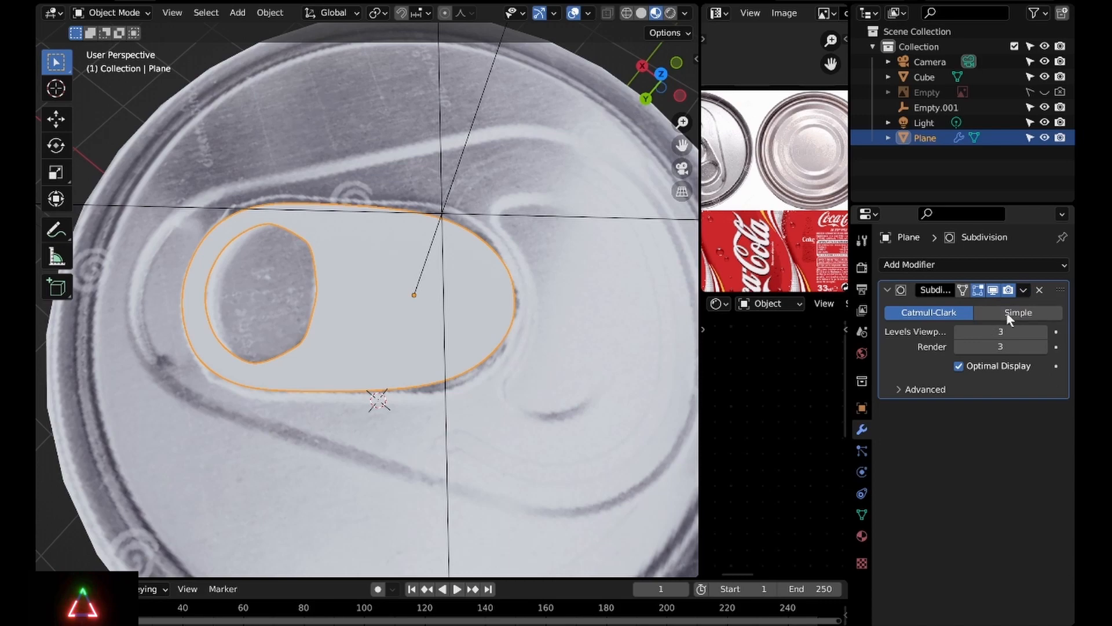
left_click(1024, 290)
left_click(1007, 308)
scroll(377, 264, "down", 3)
middle_click_drag(370, 266, 407, 266)
scroll(401, 248, "up", 4)
scroll(383, 255, "down", 4)
Undo the application of both modifiers on the pull tab
key("ctrl+z")
key("ctrl+z")
scroll(377, 307, "up", 3)
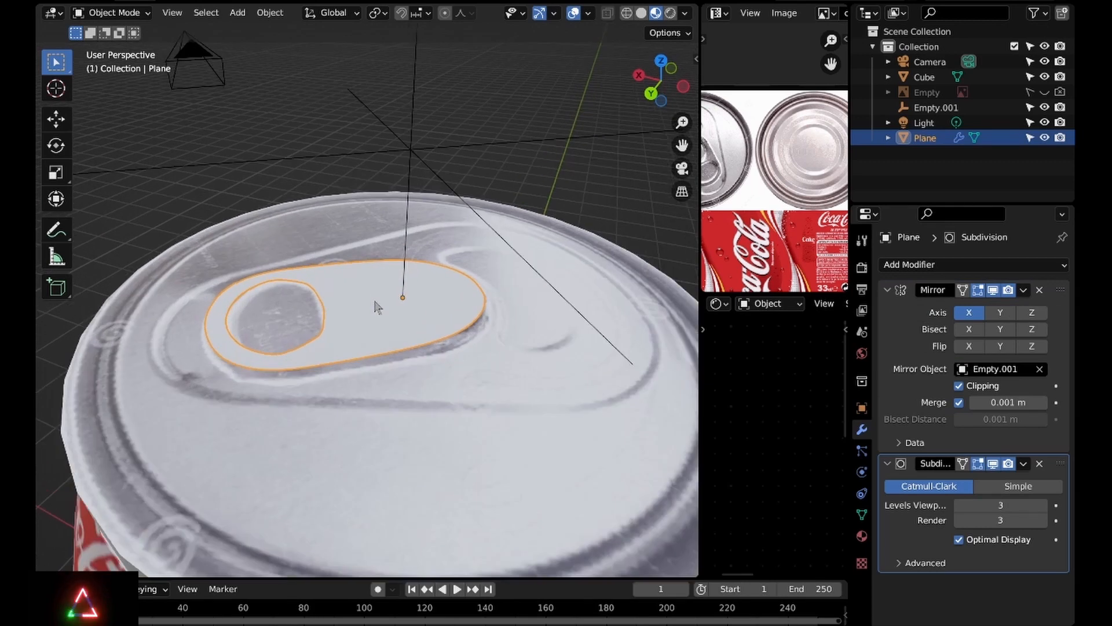
Thicken the pull tab by scaling its whole mesh about 9.6 times along Z
key("Tab")
key("s")
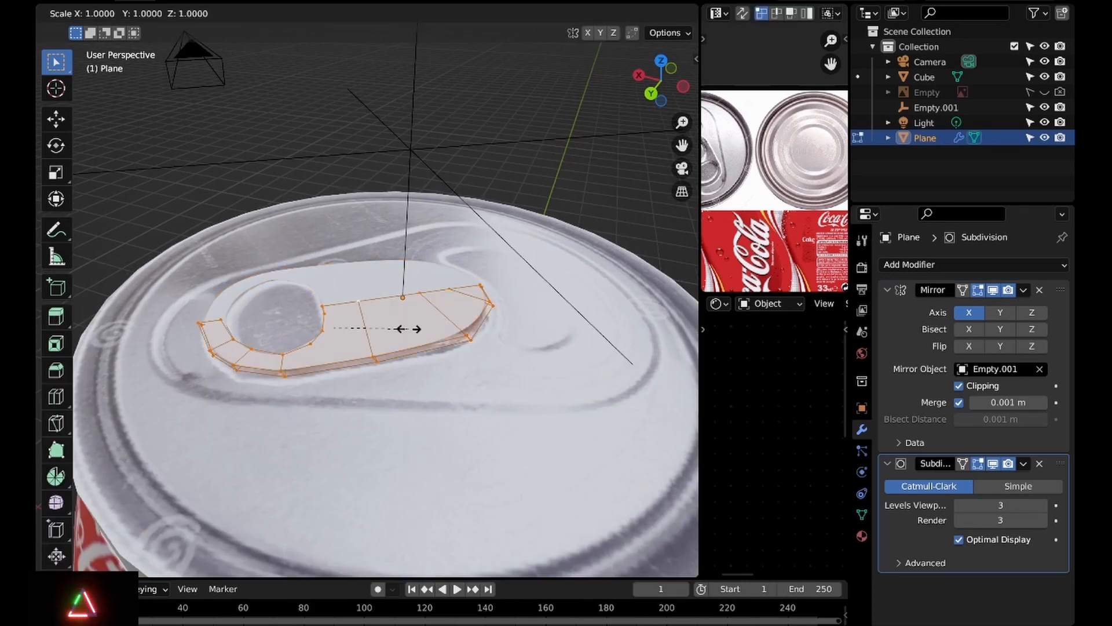
key("z")
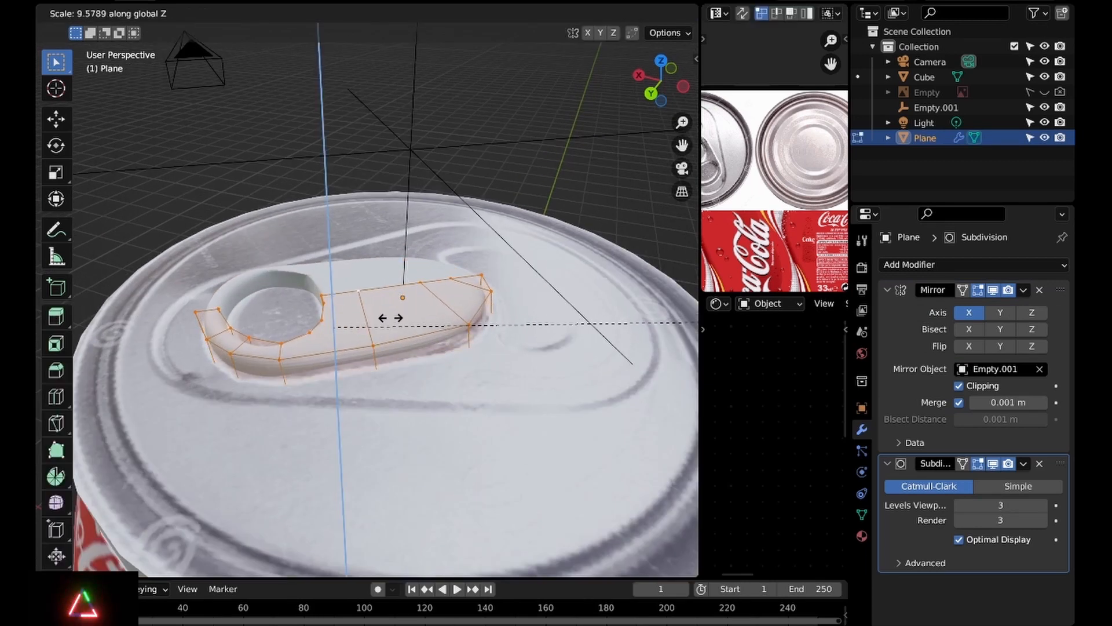
left_click(391, 317)
Lower the thickened pull tab mesh slightly along Z and scale it up a little uniformly
key("g")
key("z")
left_click(397, 373)
key("s")
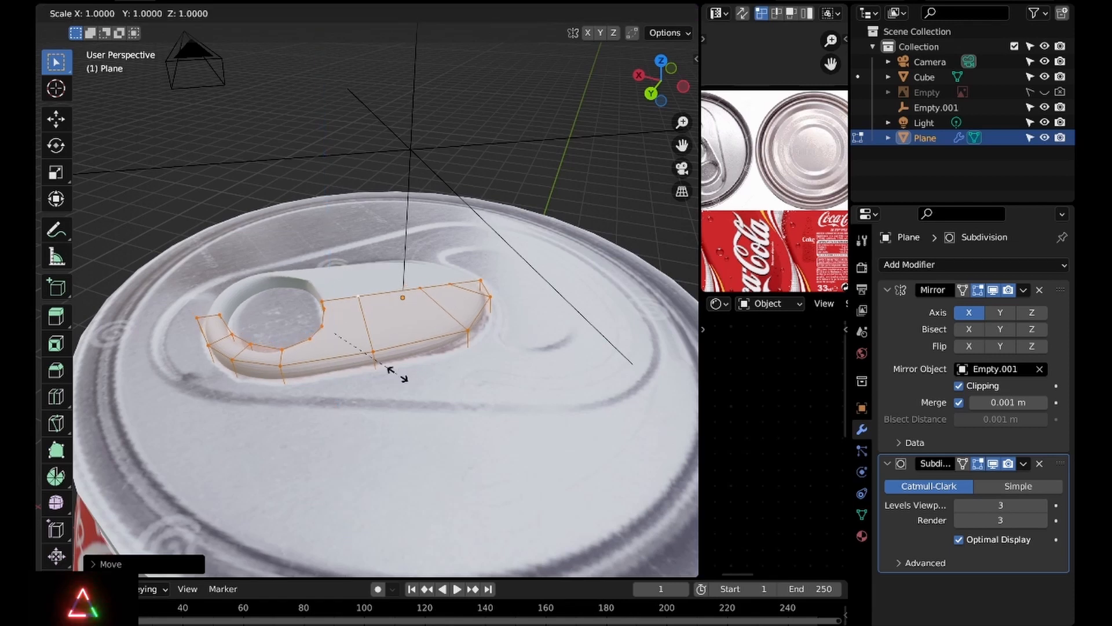
left_click(527, 393)
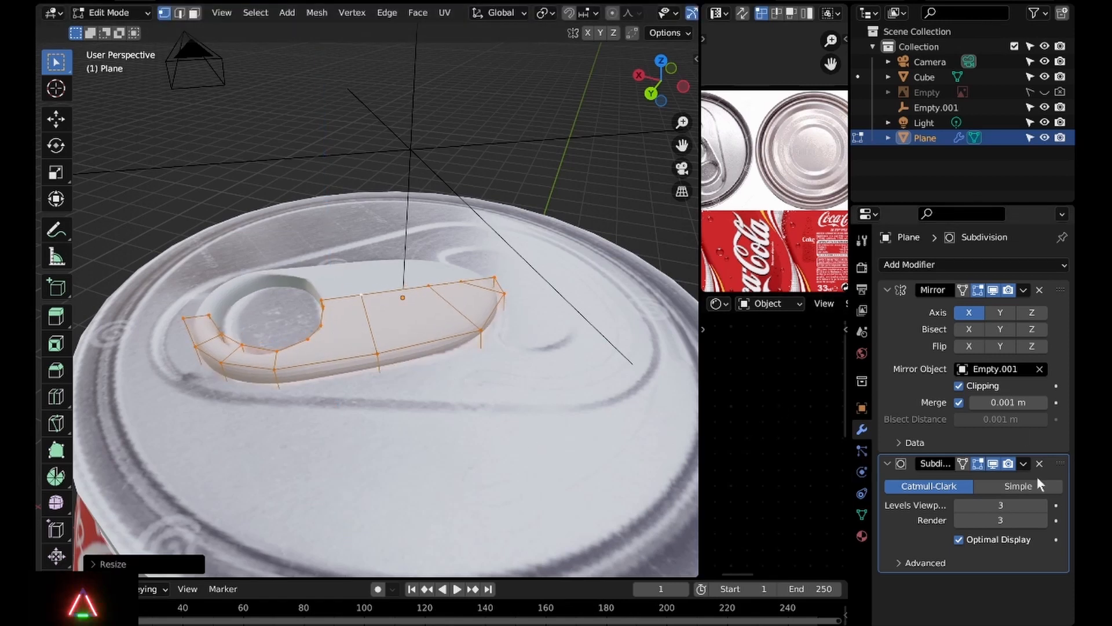
Apply the pull tab's Mirror modifier first and its Subdivision modifier second, working in Object Mode
left_click(1023, 289)
key("Escape")
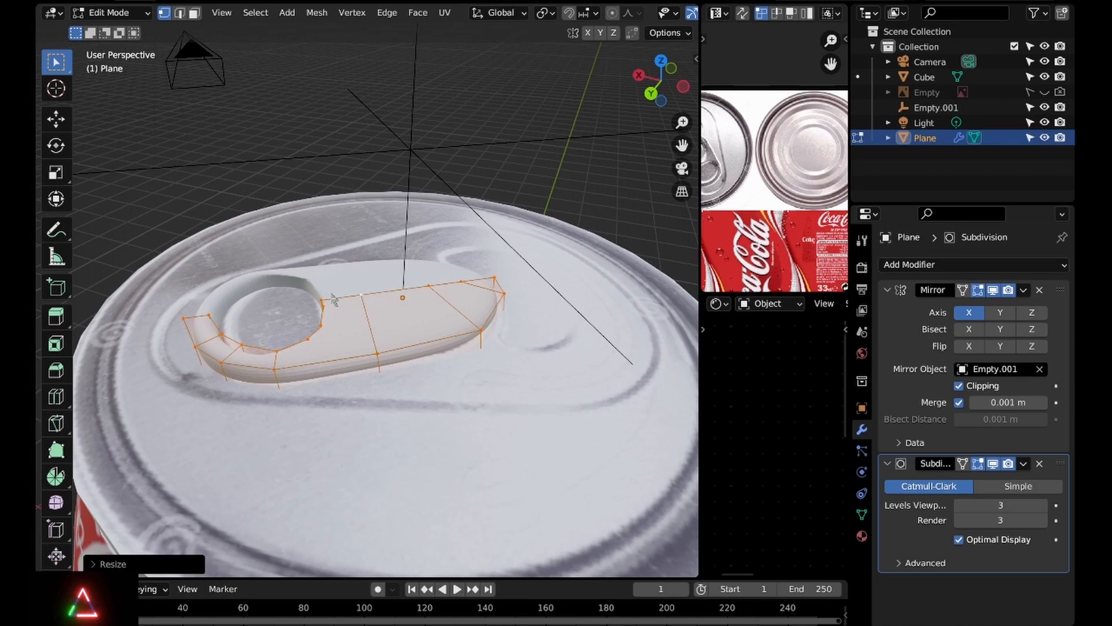
key("Tab")
left_click(1023, 290)
left_click(953, 307)
left_click(1023, 290)
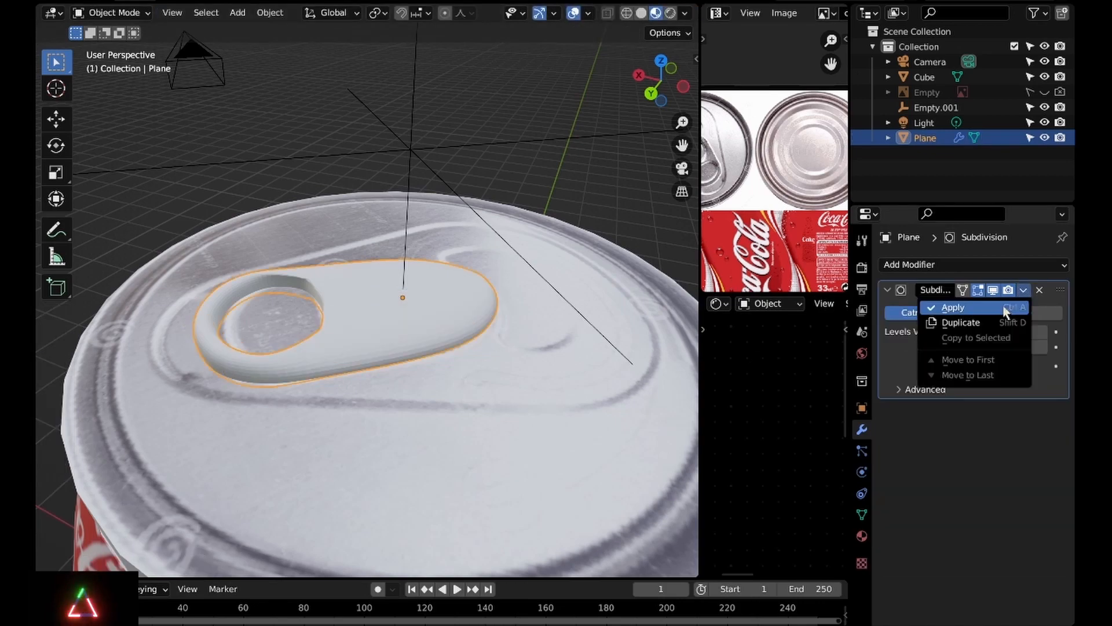
left_click(954, 308)
Hide the mirror empty Empty.001 in the scene
middle_click_drag(494, 307, 359, 354)
scroll(521, 308, "down", 4)
left_click(583, 290)
middle_click_drag(583, 291, 411, 325)
scroll(412, 329, "up", 2)
left_click(411, 327)
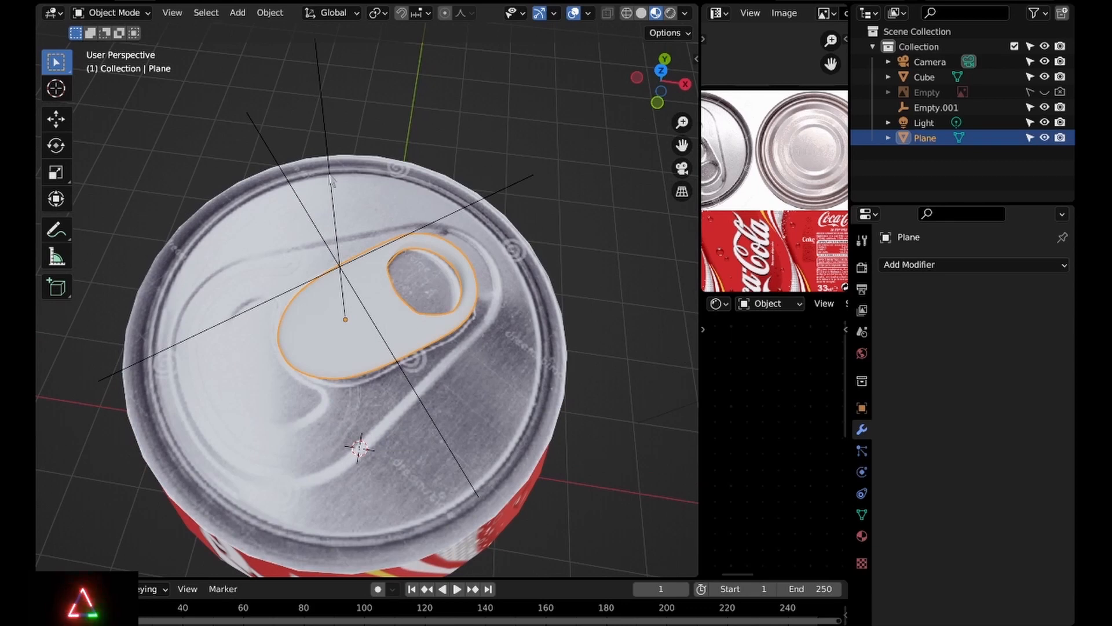
left_click(332, 142)
left_click(1045, 107)
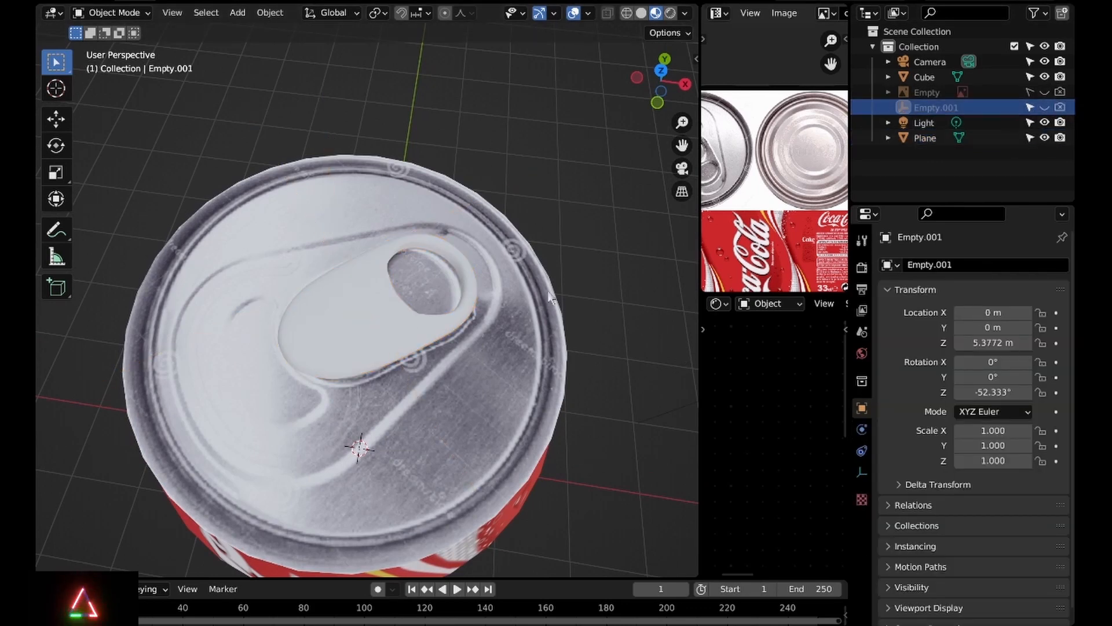
Give the pull tab a new material with metallic 0.671, specular 0.852 and roughness 0.124
left_click(359, 322)
left_click(910, 264)
left_click(862, 536)
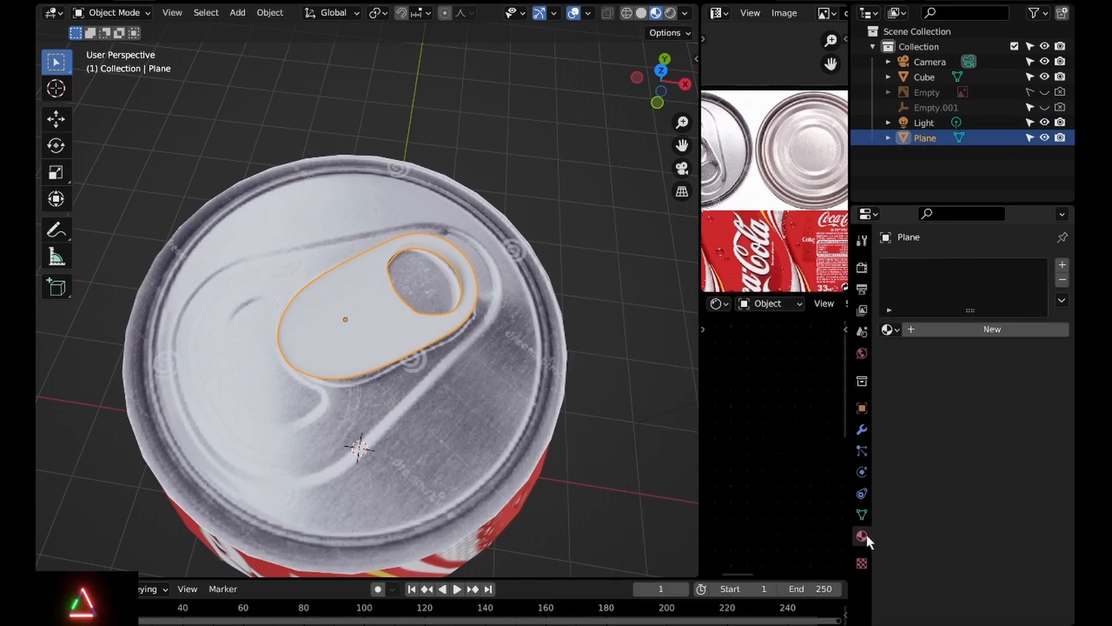
left_click(899, 333)
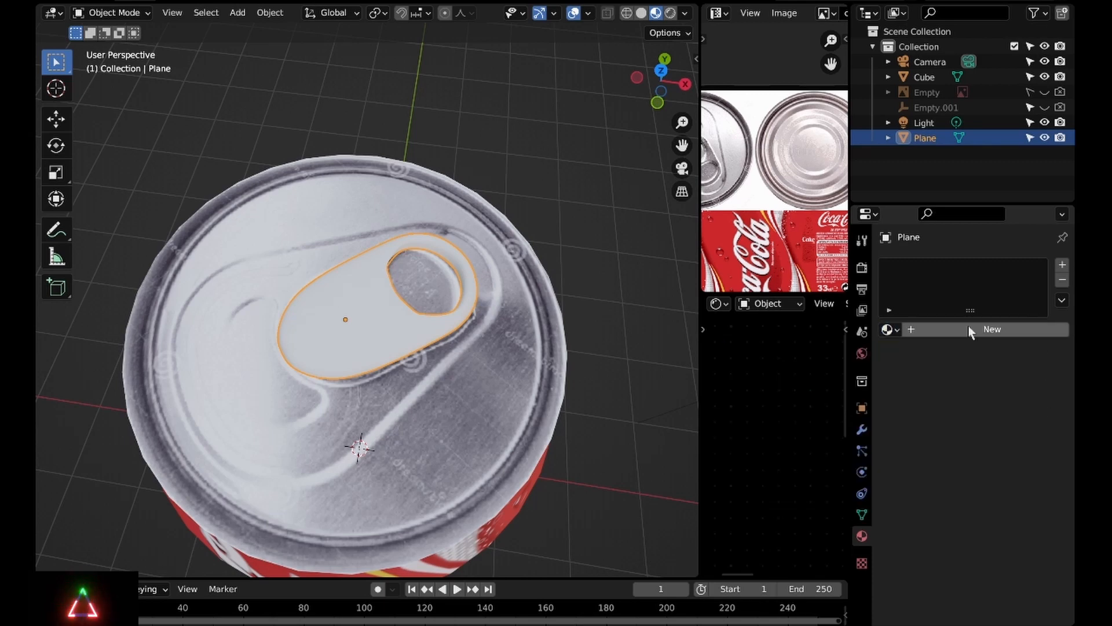
scroll(1001, 531, "down", 10)
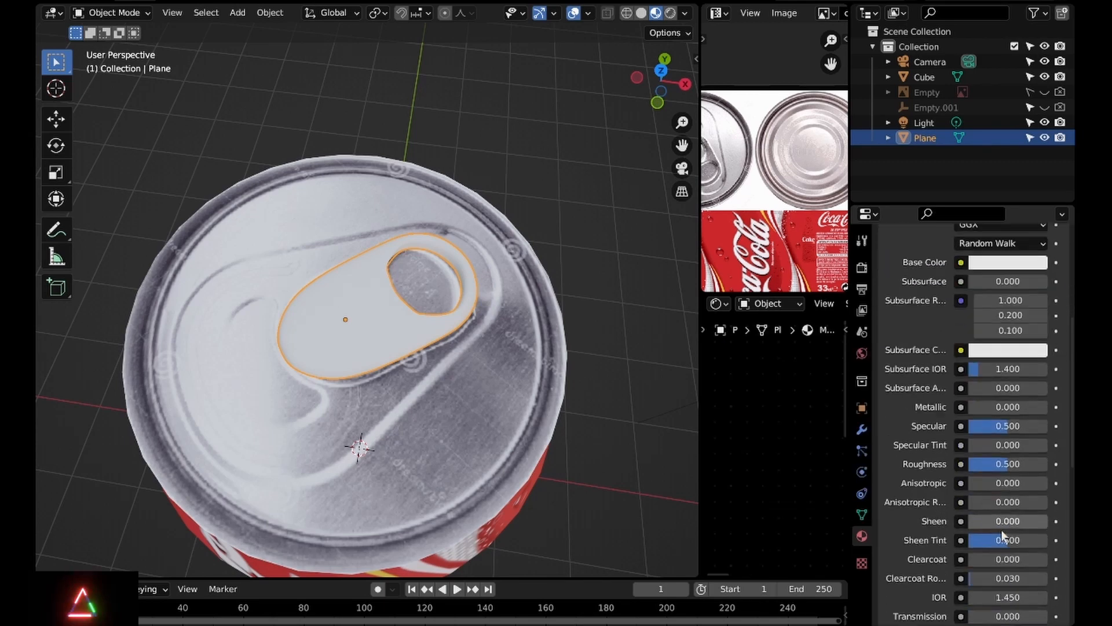
scroll(1001, 531, "up", 9)
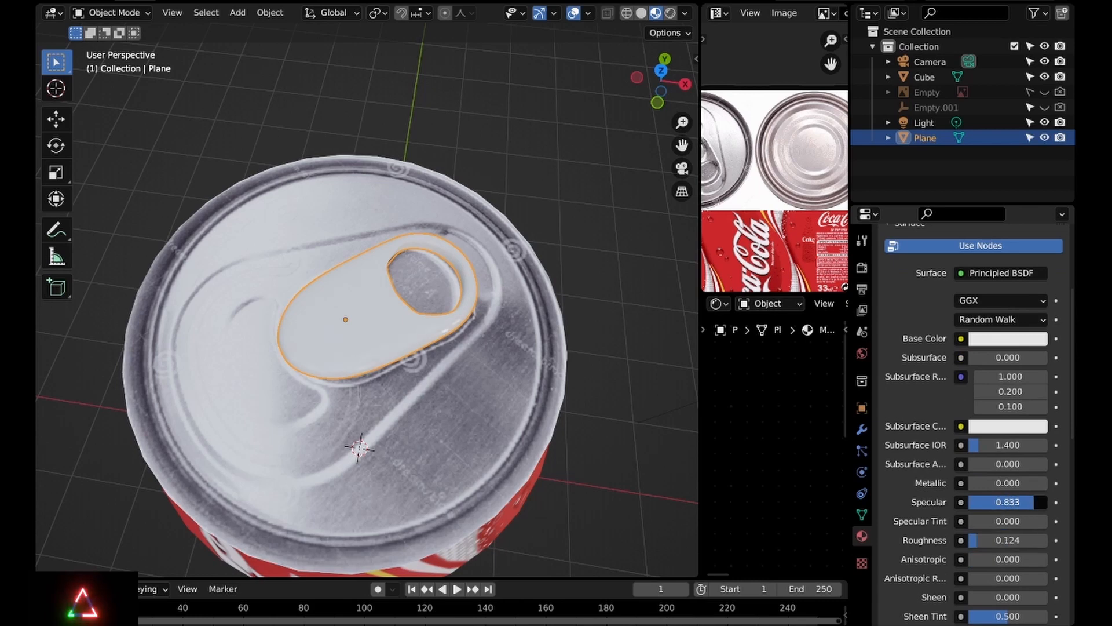
left_click_drag(968, 482, 1015, 482)
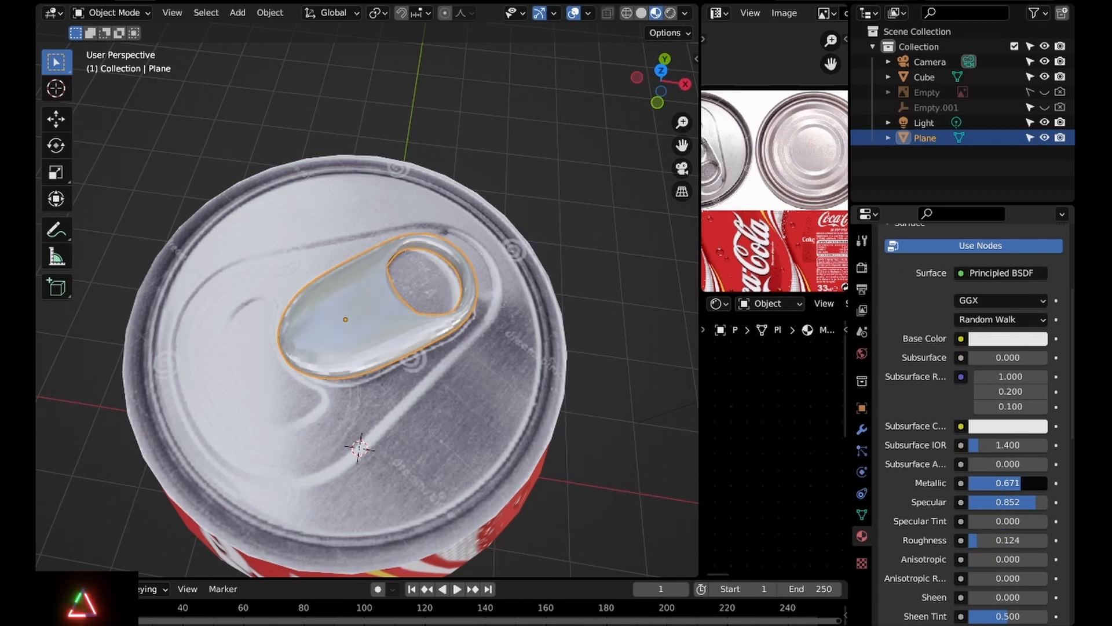
Shade the pull tab smooth
scroll(486, 362, "down", 3)
middle_click_drag(441, 339, 568, 325)
left_click(651, 316)
middle_click_drag(651, 315, 689, 298)
scroll(608, 342, "up", 3)
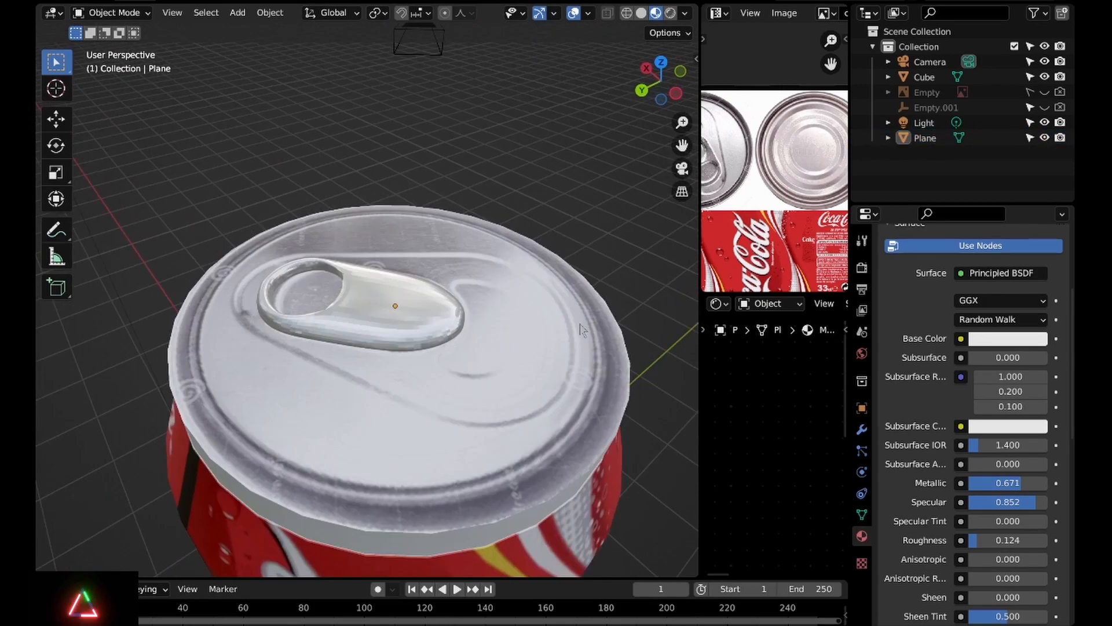
middle_click_drag(562, 359, 383, 320)
left_click(382, 321)
left_click(270, 12)
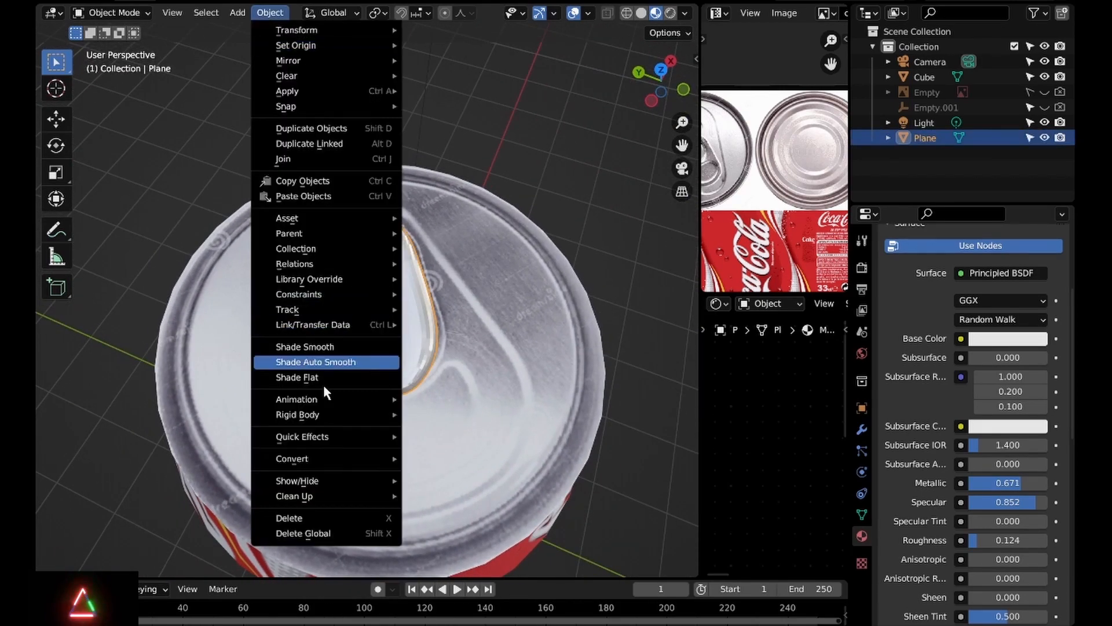
left_click(323, 346)
middle_click_drag(413, 401, 585, 431)
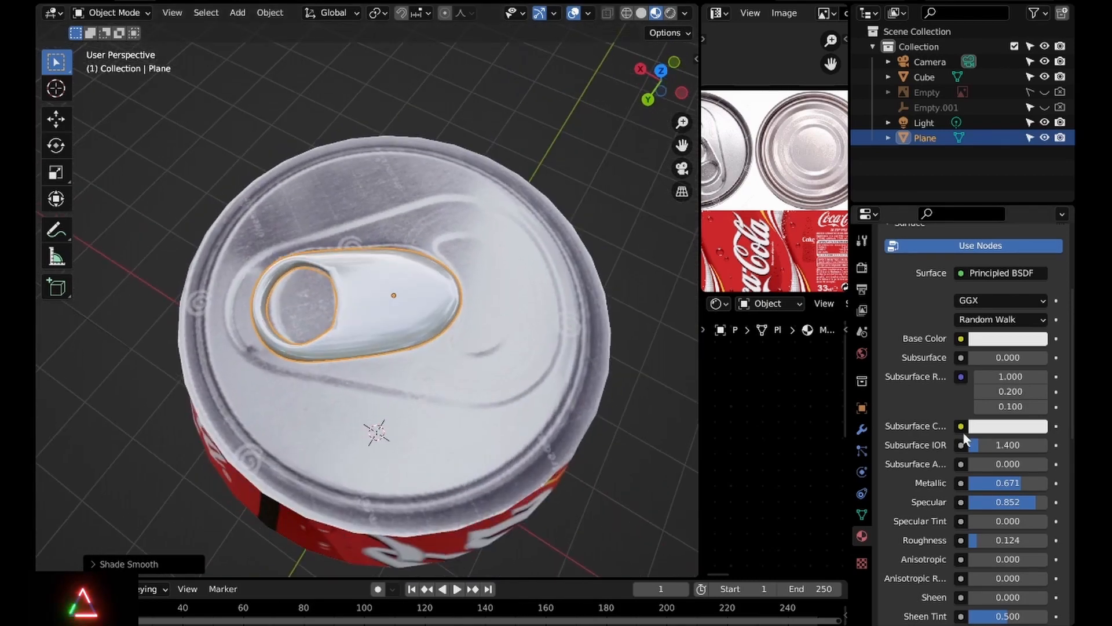
Darken the base color of the pull tab's material from near white to medium grey
left_click(999, 338)
left_click_drag(1037, 135, 1035, 168)
scroll(362, 322, "down", 4)
middle_click_drag(361, 321, 335, 290)
left_click(637, 385)
middle_click_drag(487, 371, 585, 475)
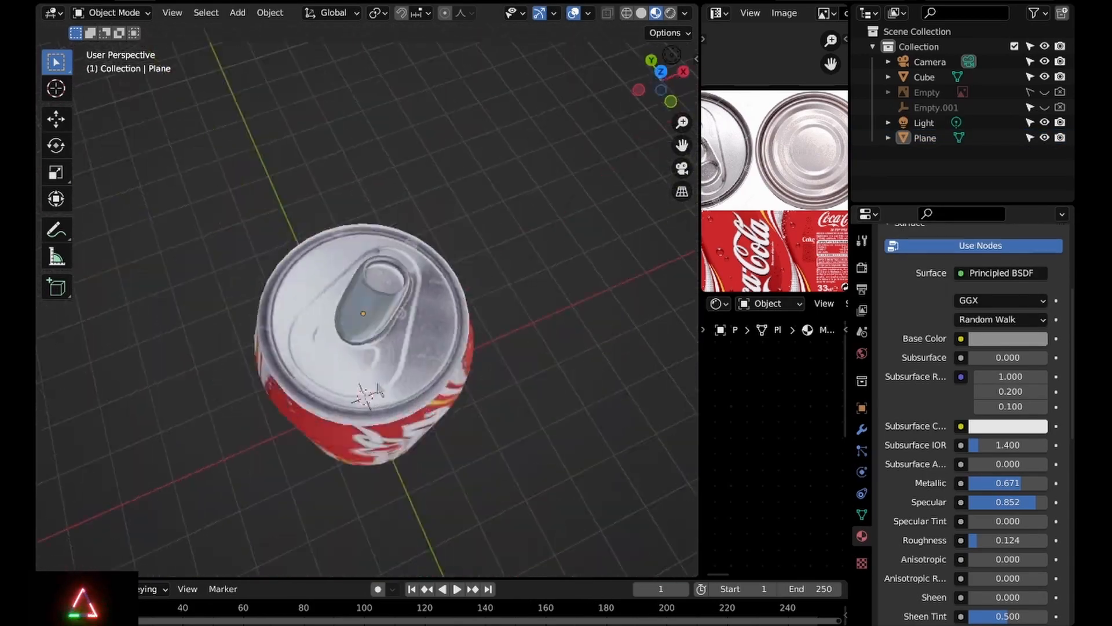
Select the can body and try adjusting the roughness of its label material
middle_click_drag(379, 390, 404, 526)
scroll(431, 385, "up", 2)
left_click(488, 395)
scroll(487, 393, "down", 4)
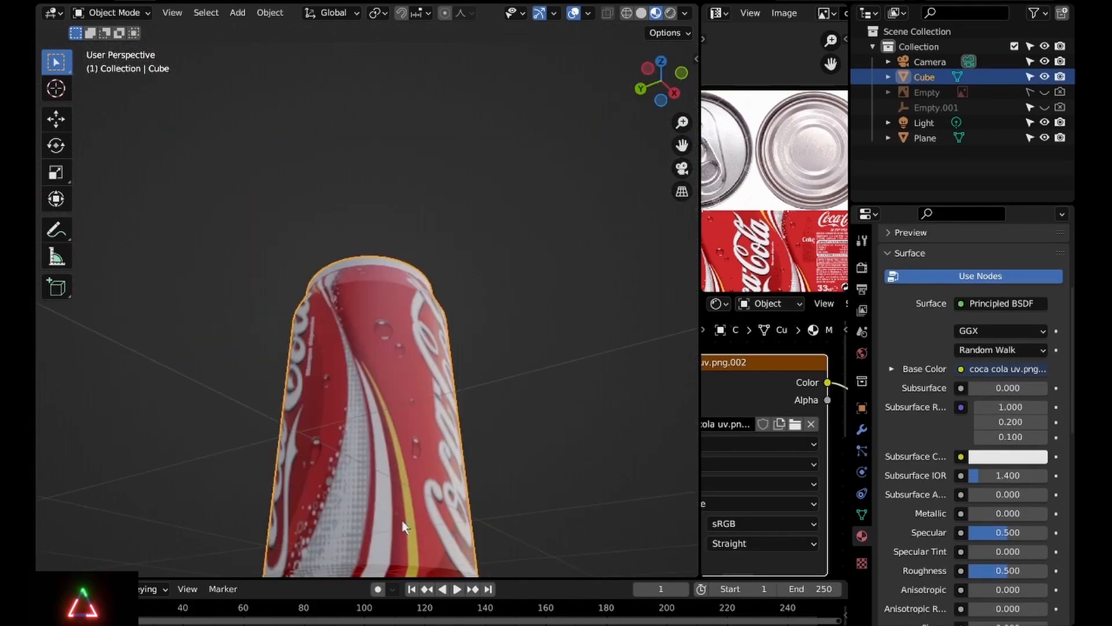
scroll(402, 521, "down", 5)
middle_click_drag(399, 463, 377, 519)
scroll(313, 410, "up", 4)
middle_click_drag(353, 354, 585, 412)
scroll(372, 395, "up", 3)
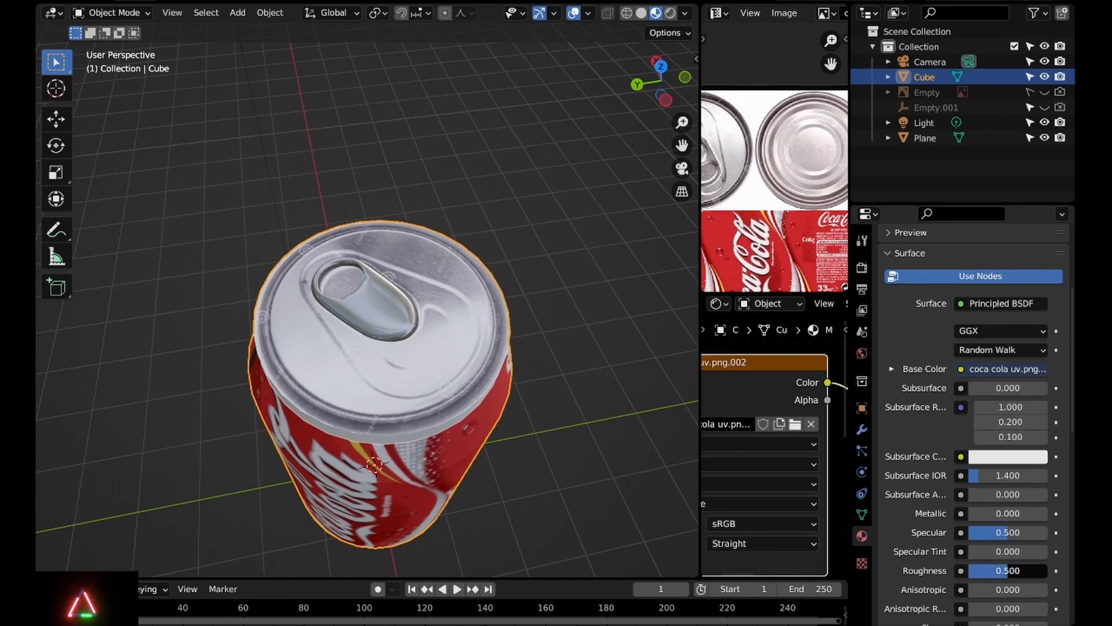
mouse_move(1008, 571)
left_mouse_down()
mouse_move(1048, 570)
mouse_move(1017, 570)
left_mouse_up()
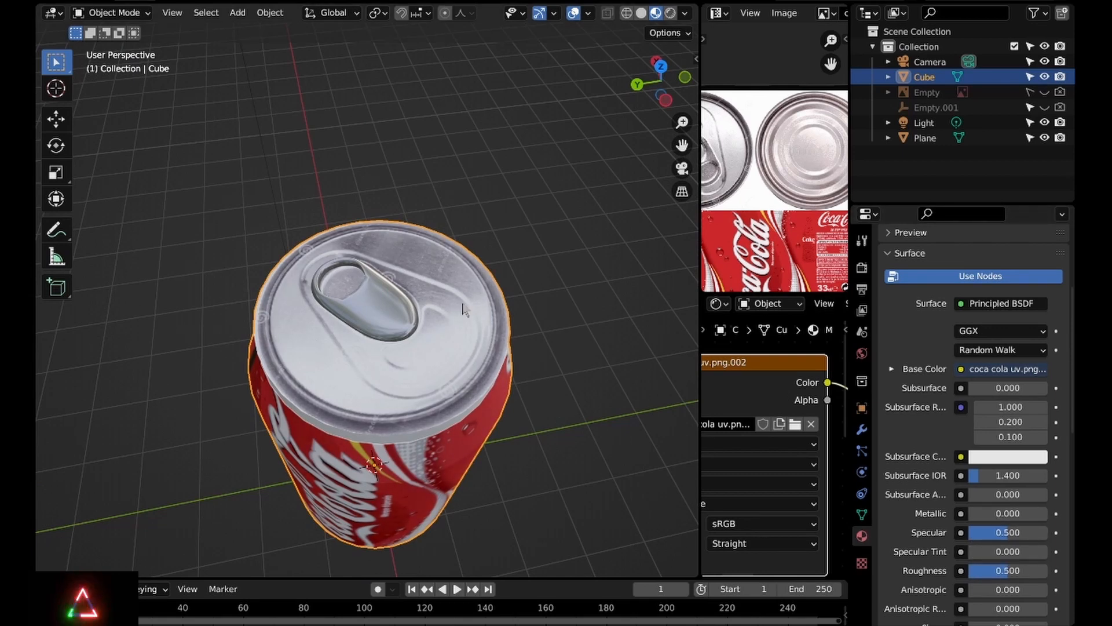
Set the roughness of the pull tab's material to 0.310
left_click(385, 302)
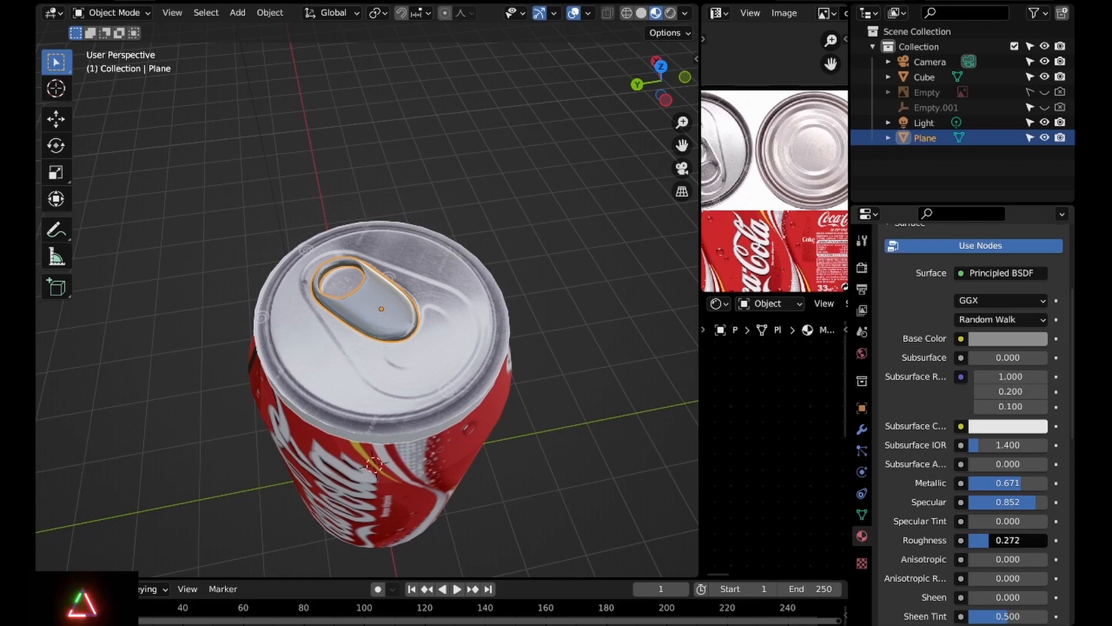
left_click(513, 420)
middle_click_drag(512, 419, 426, 381)
scroll(310, 405, "down", 4)
scroll(601, 374, "up", 3)
scroll(426, 381, "down", 2)
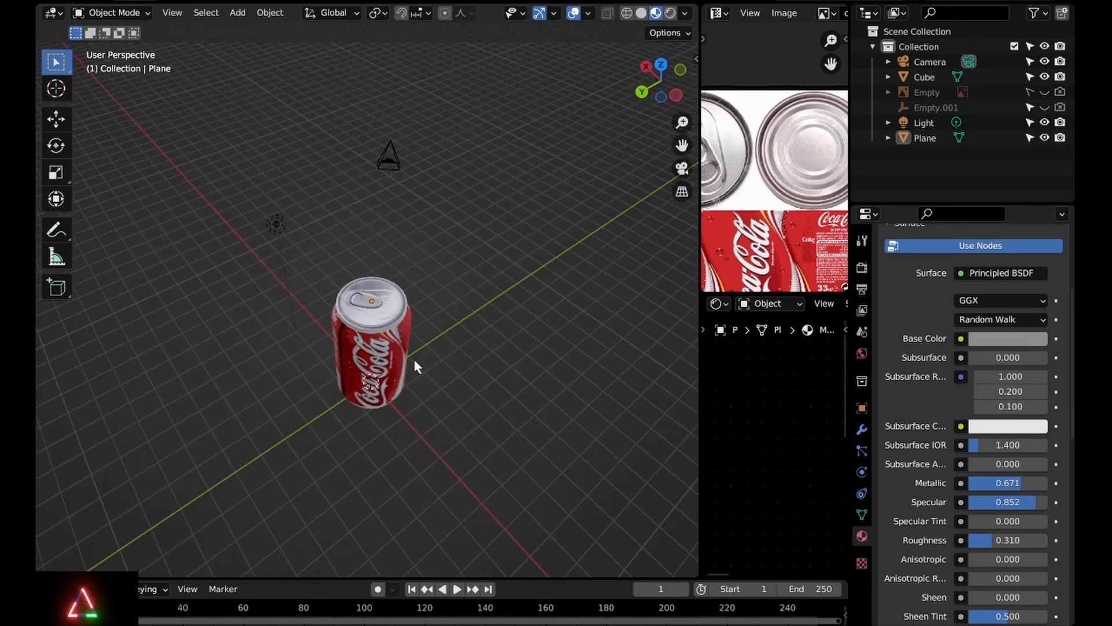
middle_click_drag(375, 439, 404, 372)
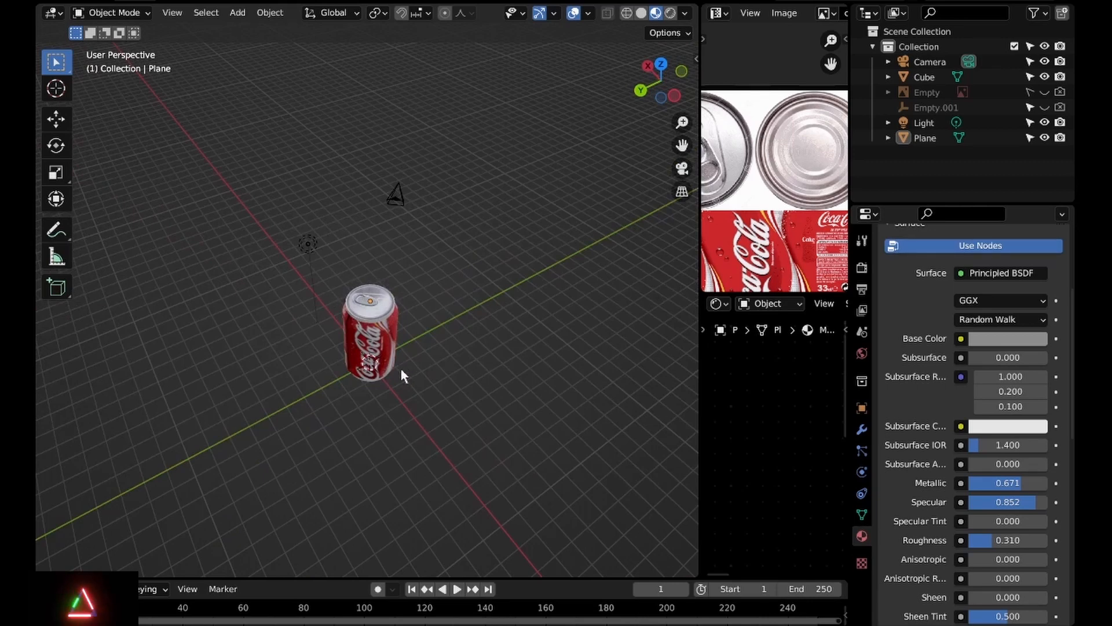
scroll(401, 370, "down", 2)
middle_click_drag(401, 369, 459, 370)
scroll(422, 358, "up", 5)
key("shift+a")
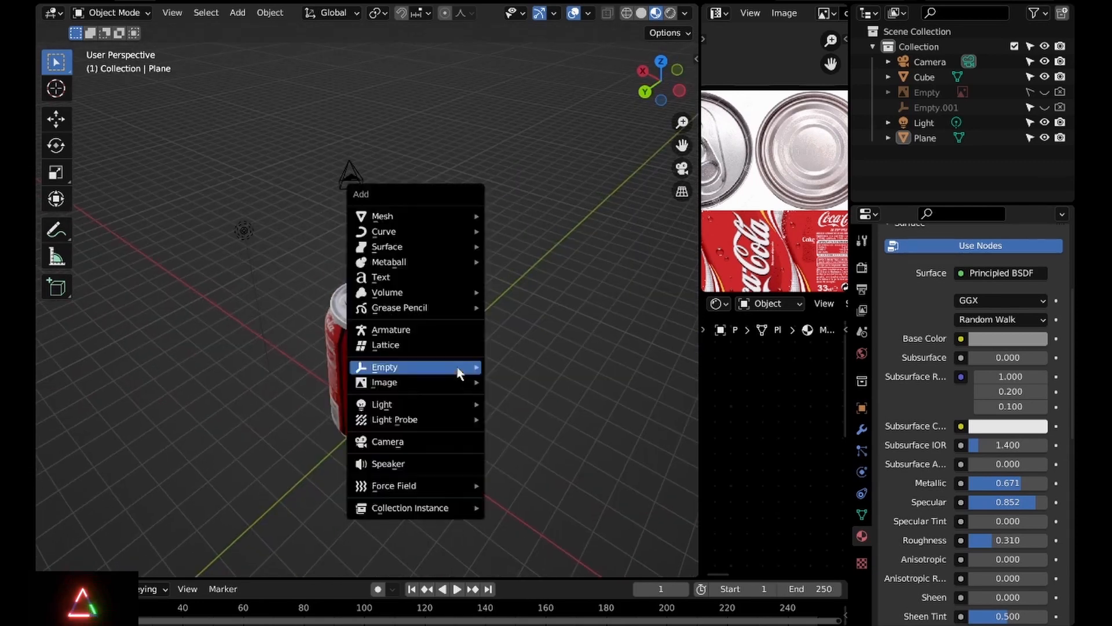
mouse_move(467, 213)
left_click(529, 231)
key("ctrl+z")
Add a mesh plane at the can's base and scale it up into a wide floor around the can
key("shift+a")
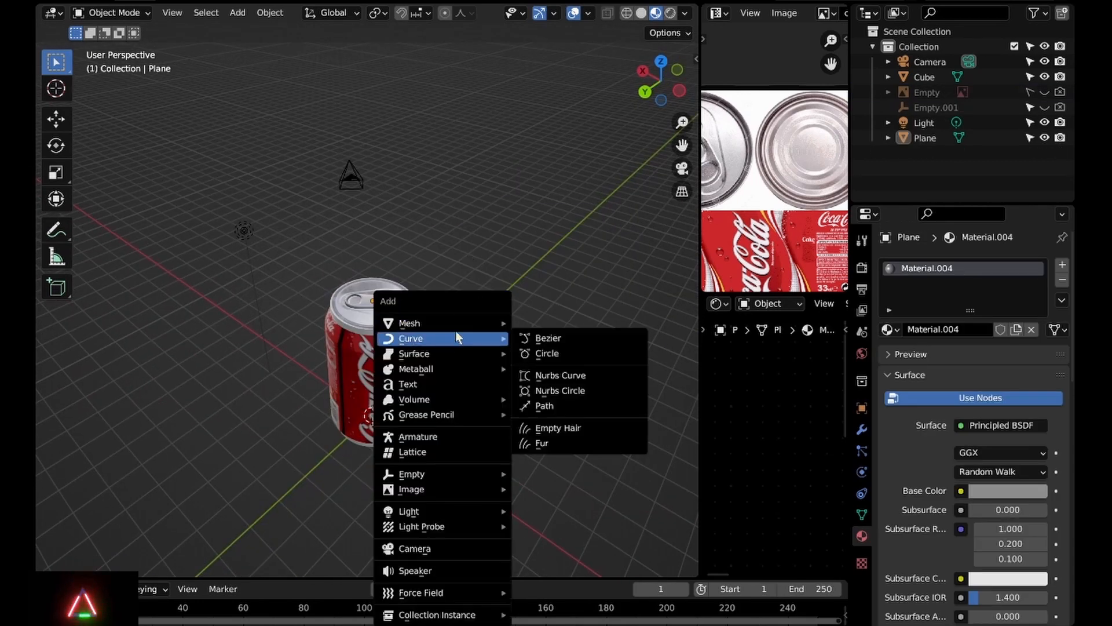
mouse_move(464, 323)
left_click(533, 323)
key("s")
left_click(364, 197)
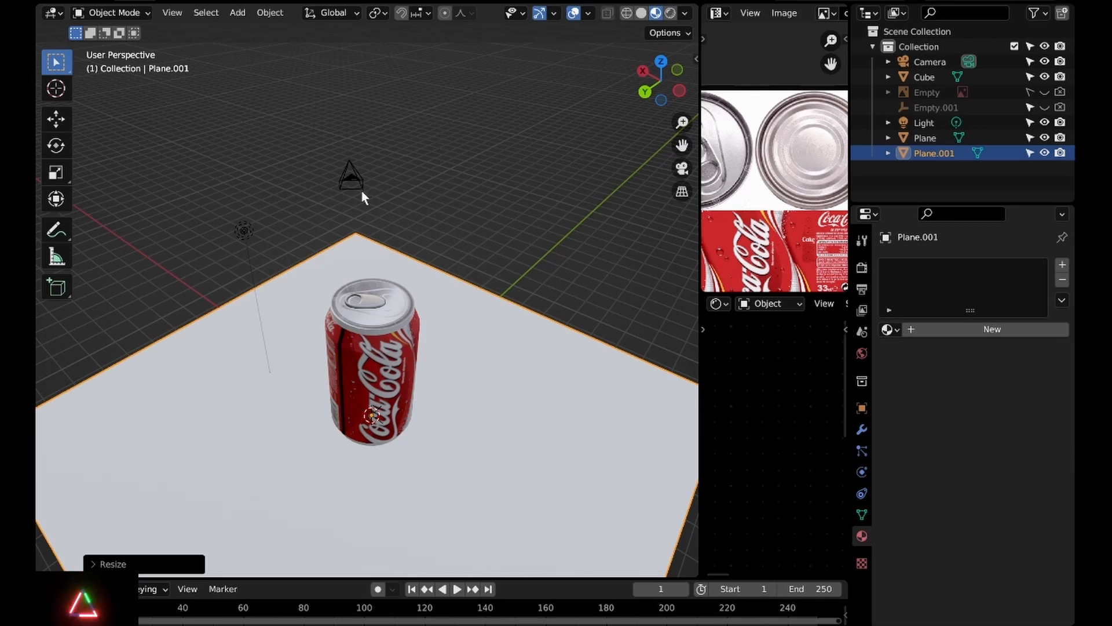
Select the bands of faces around the can's upper and lower rims in Edit Mode
scroll(365, 198, "down", 7)
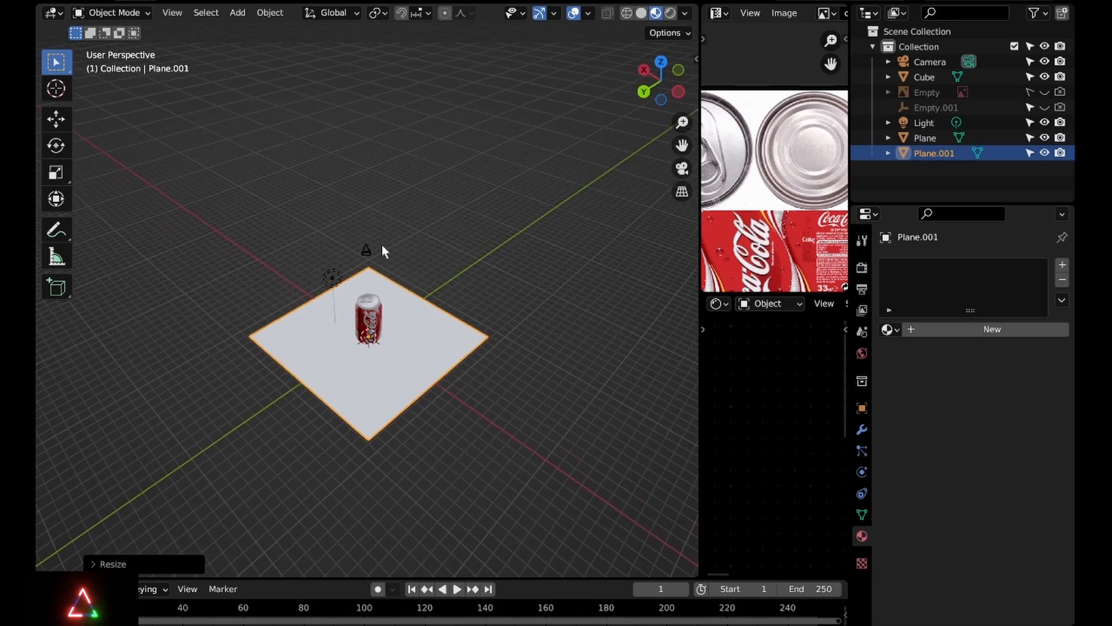
middle_click_drag(381, 244, 348, 266)
scroll(348, 266, "up", 8)
middle_click_drag(377, 225, 399, 188)
scroll(398, 232, "up", 5)
middle_click_drag(399, 261, 385, 380)
left_click(385, 378)
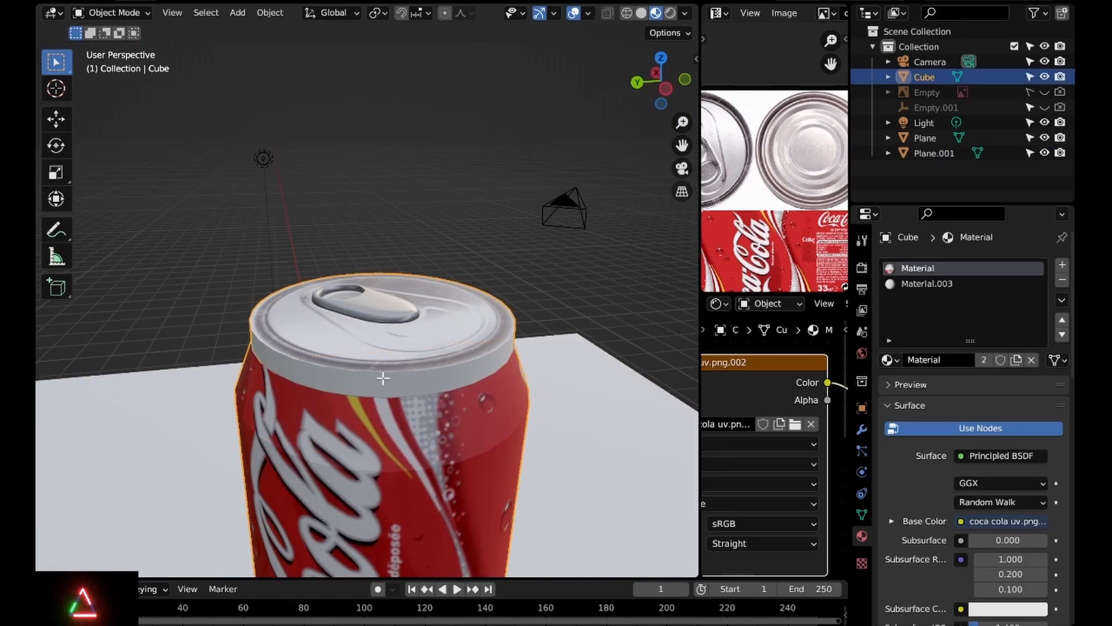
key("Tab")
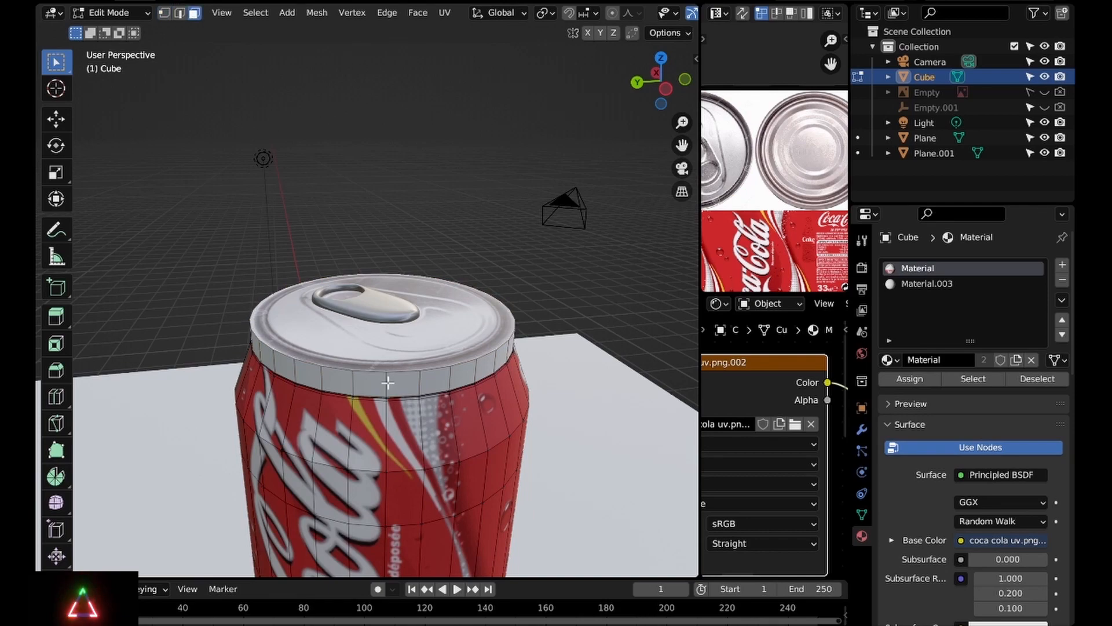
scroll(387, 383, "down", 4)
scroll(349, 247, "up", 7)
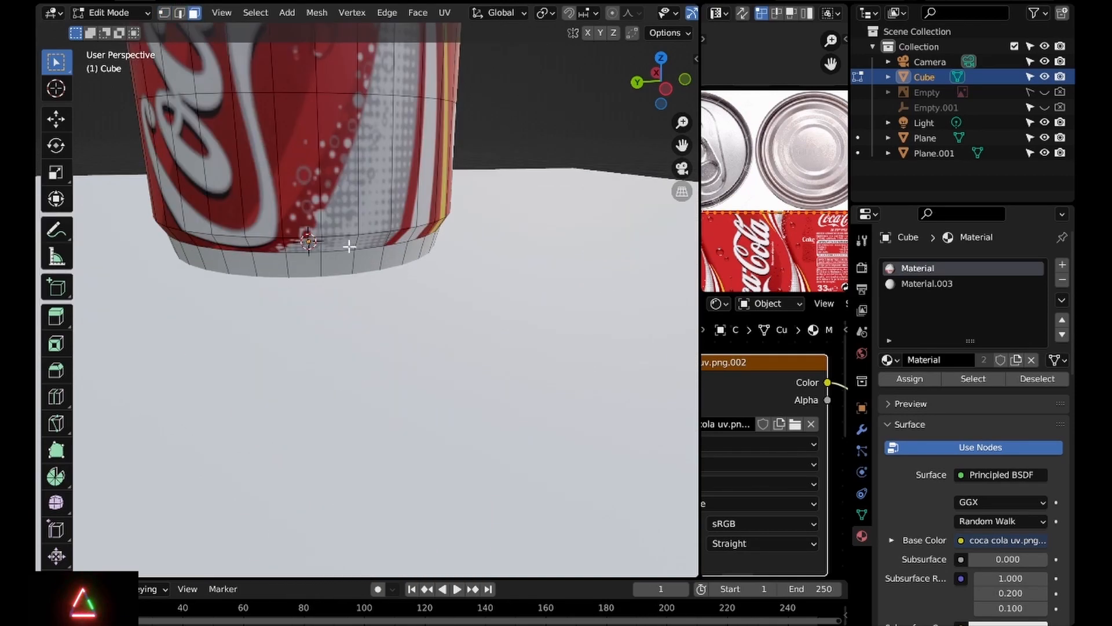
left_click(318, 265, "alt+shift")
scroll(318, 265, "down", 6)
key("p")
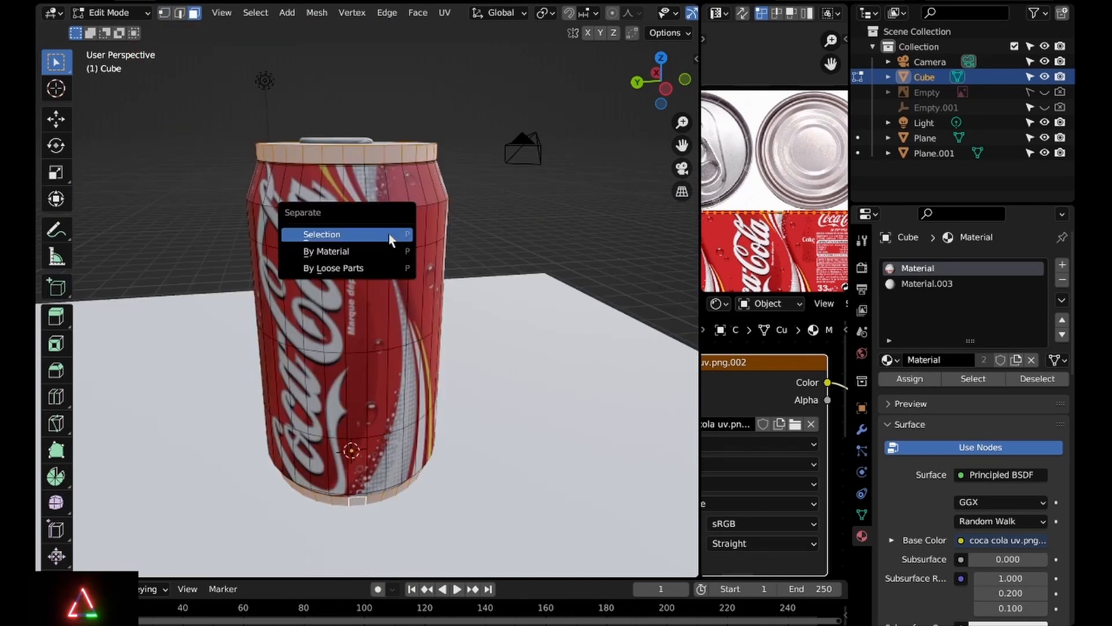
left_click(388, 234)
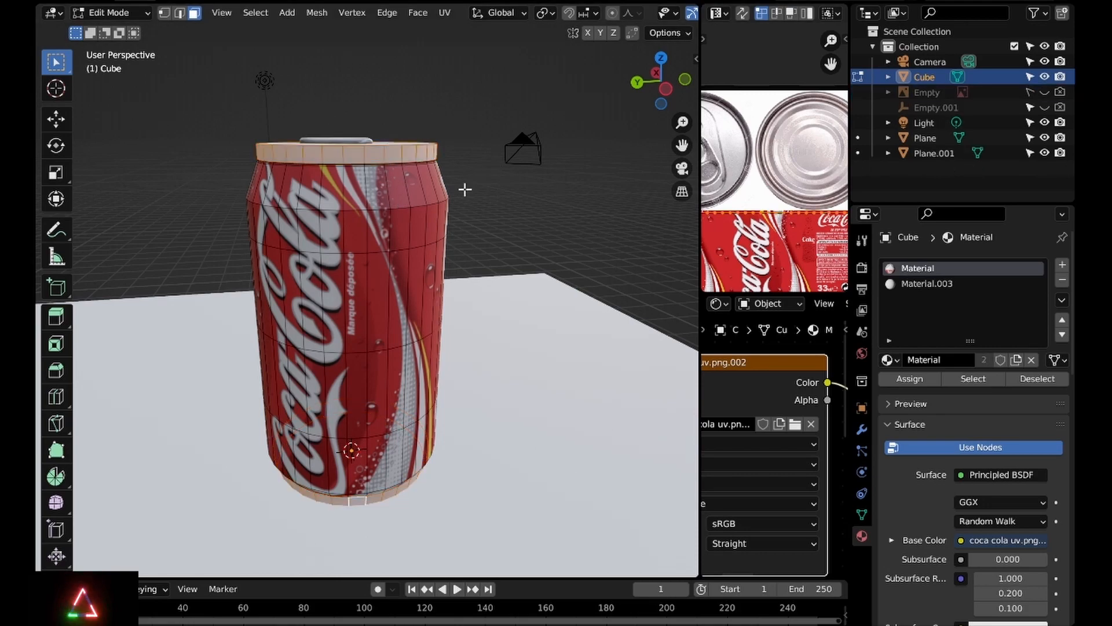
Assign the can's second material, Material.003, to the selected upper and lower rim faces
mouse_move(465, 189)
middle_mouse_down()
mouse_move(435, 241)
mouse_move(402, 239)
mouse_move(469, 199)
mouse_move(455, 197)
middle_mouse_up()
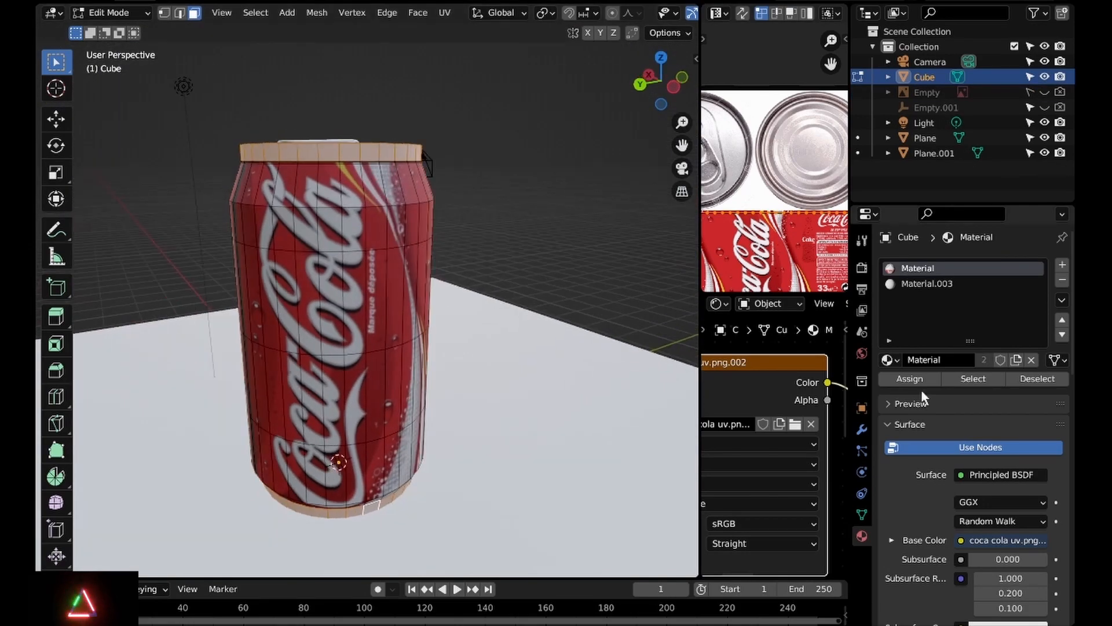
left_click(927, 284)
left_click(910, 378)
middle_click_drag(524, 248, 364, 158)
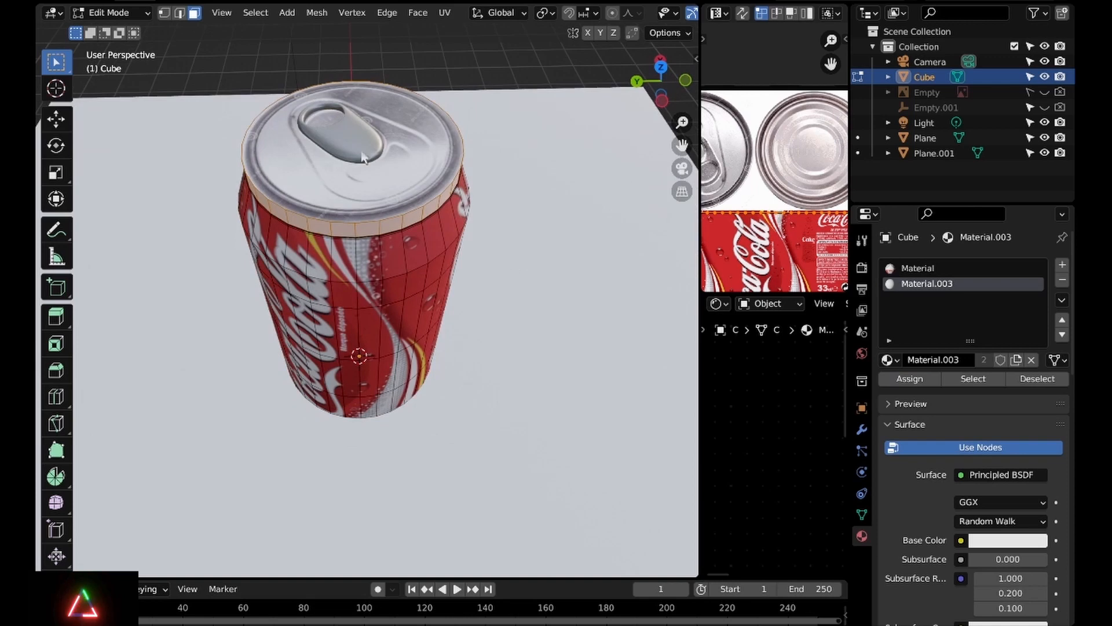
Rename the pull tab's material as "coke open]"
key("Tab")
left_click(363, 158)
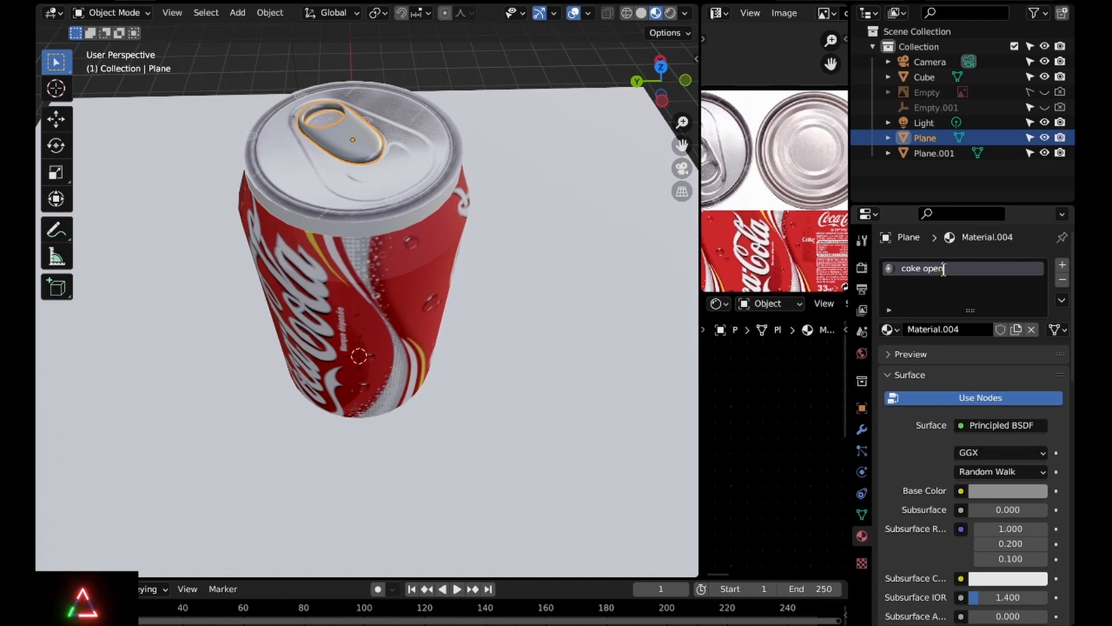
Replace Material.003 in the can's second material slot with the coke open] material
left_click(387, 231)
key("Tab")
left_click(888, 359)
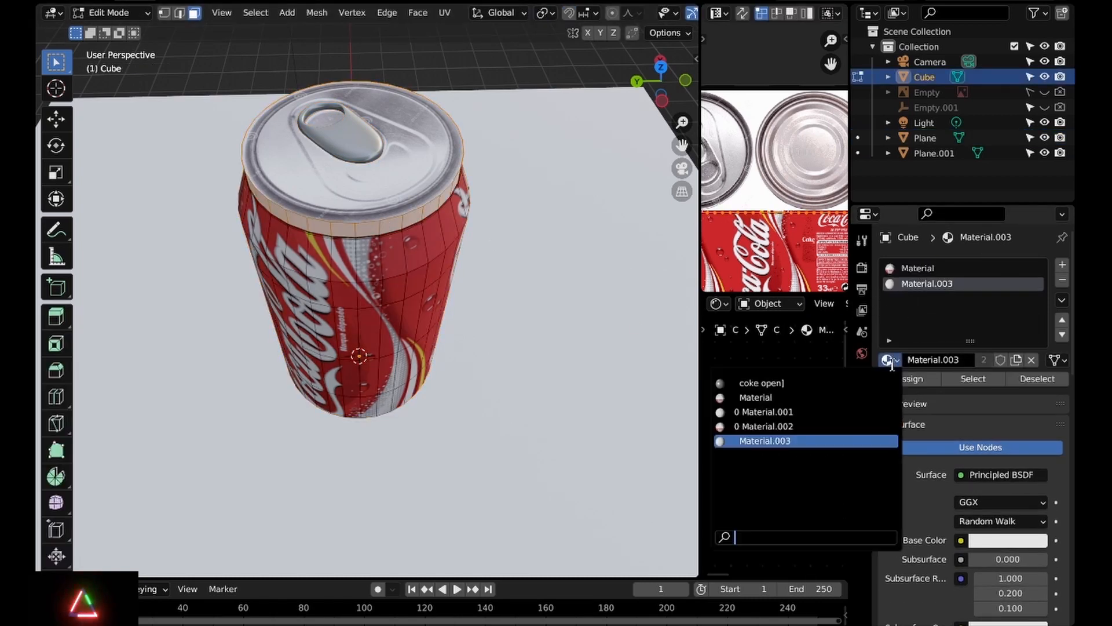
key("Up")
key("Up")
key("Up")
key("Up")
key("Return")
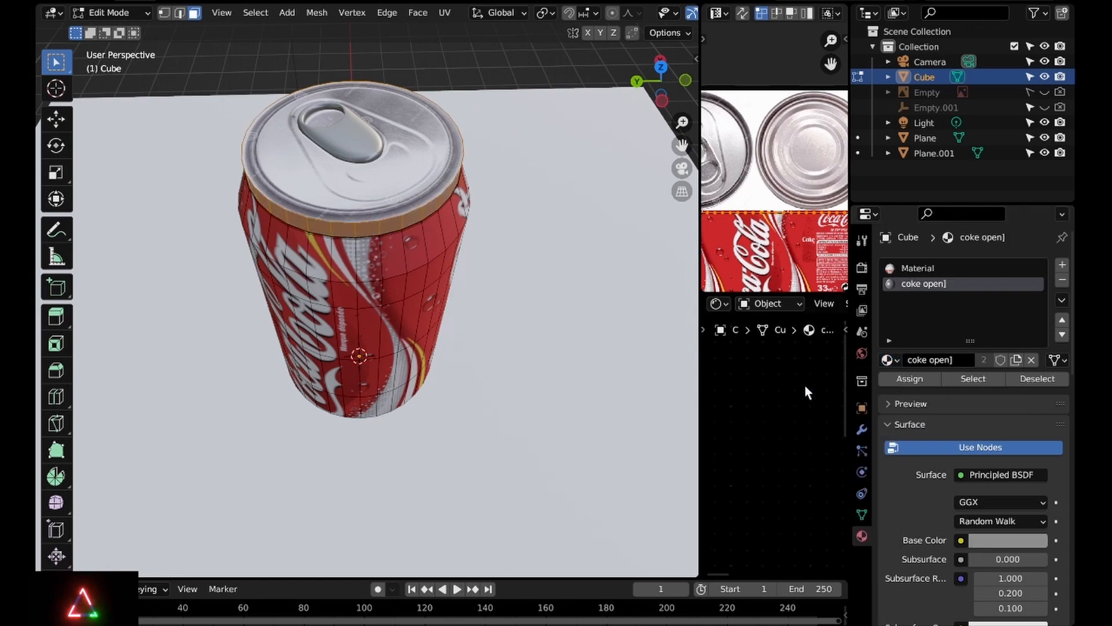
Make the can's coke open] material a single-user copy and reopen the can mesh for editing
middle_click_drag(623, 311, 434, 221)
key("Tab")
key("Tab")
key("Tab")
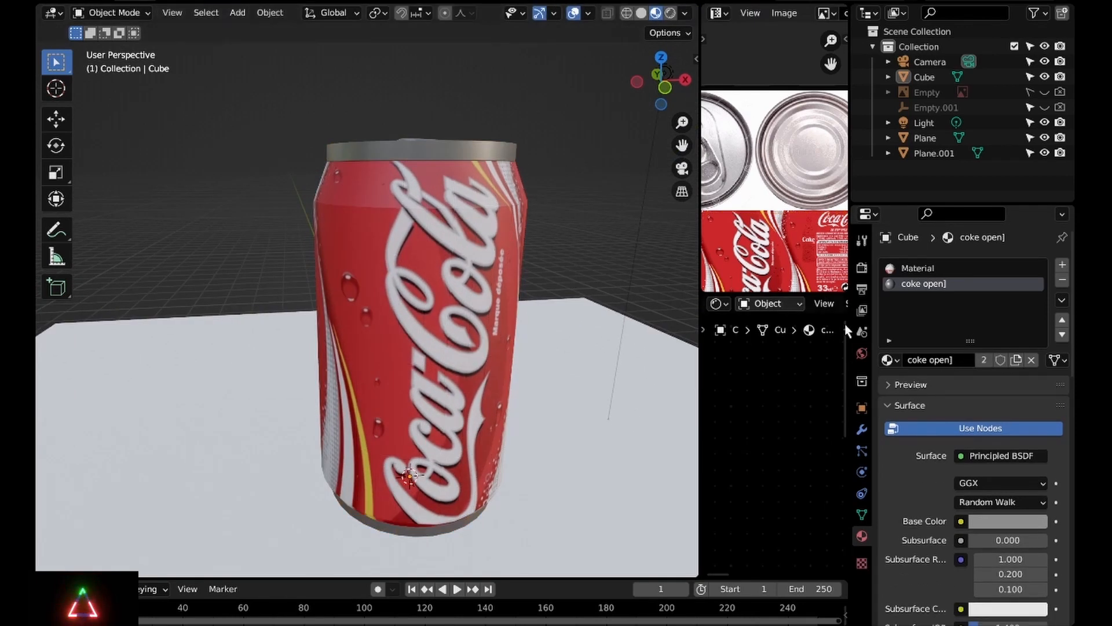
key("Tab")
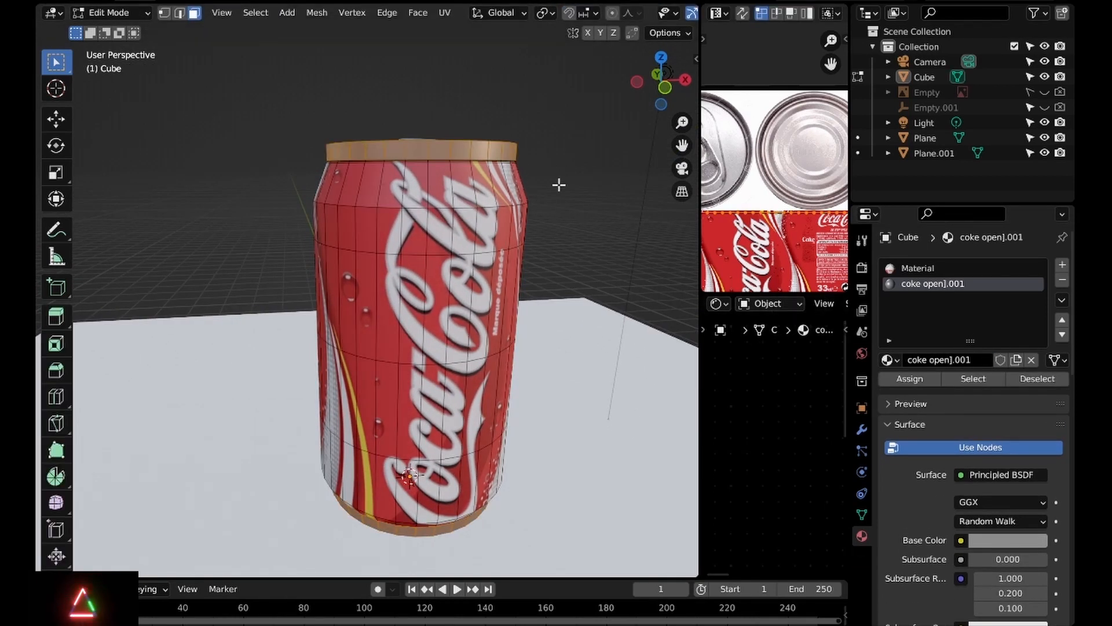
Leave mesh editing and lighten the base color of the can's coke open].001 rim material to a value of 0.821
scroll(542, 272, "up", 4)
key("Tab")
key("Tab")
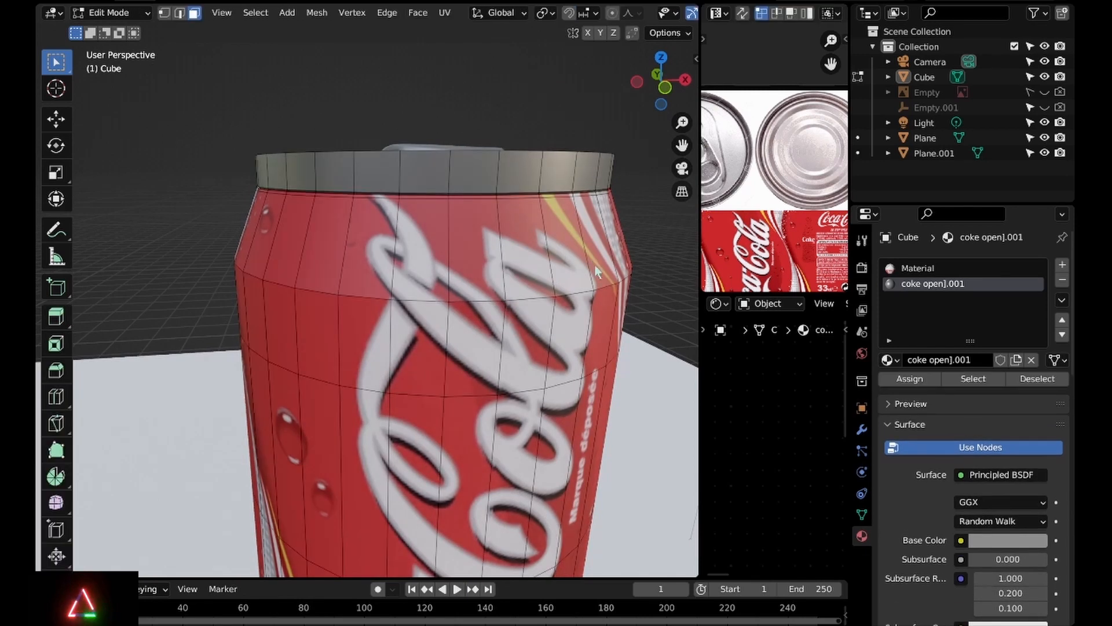
key("Tab")
left_click(991, 524)
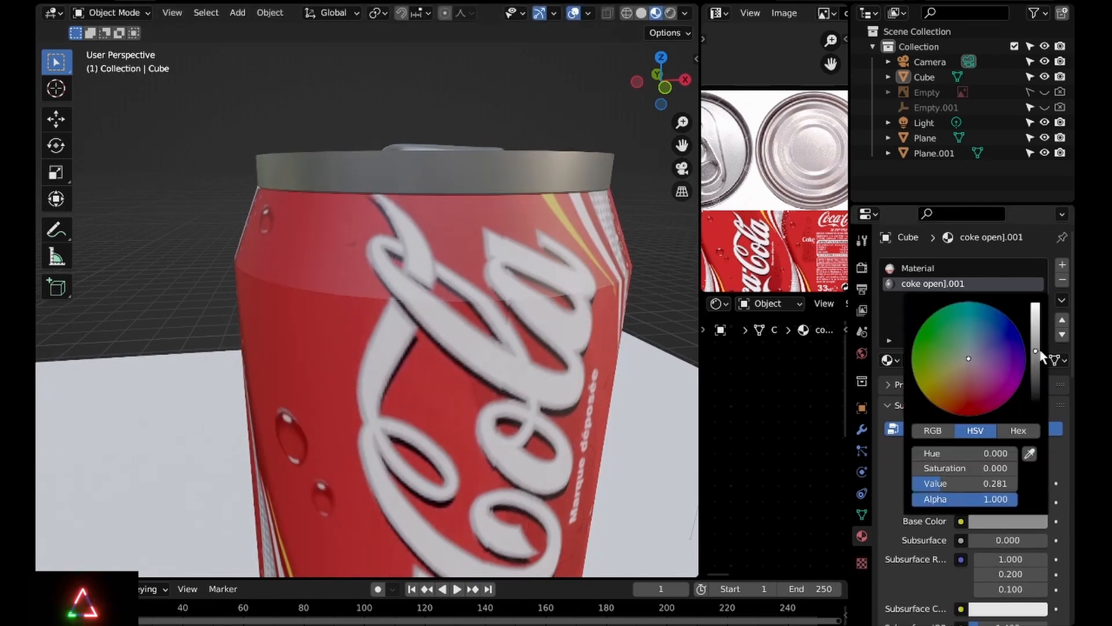
left_click_drag(1040, 350, 1034, 328)
scroll(395, 285, "down", 5)
scroll(477, 317, "up", 1)
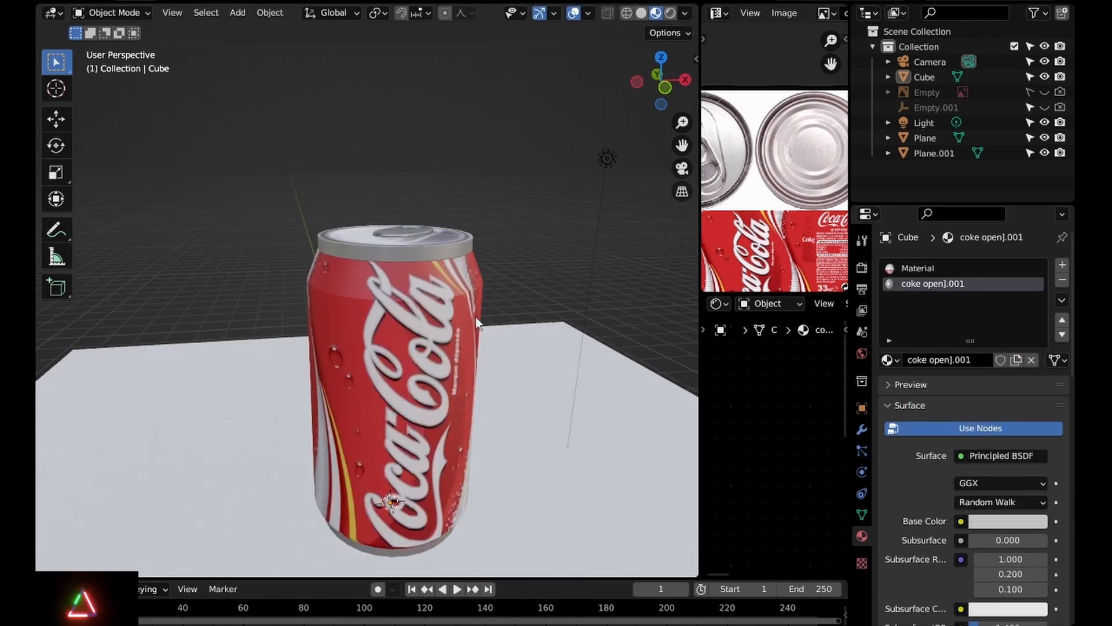
left_click(1011, 521)
left_click_drag(1036, 326, 1036, 308)
Set the rim material's roughness to 0.444, specular to 0.662, sheen to 0.771 and sheen tint to 0.710
scroll(943, 520, "down", 3)
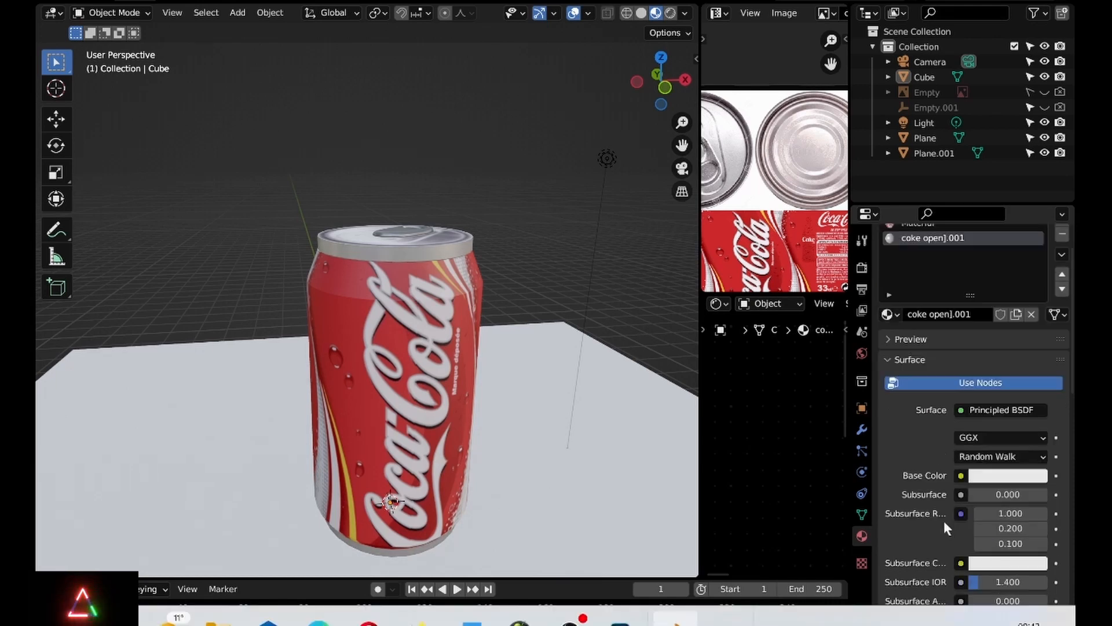
scroll(927, 501, "down", 7)
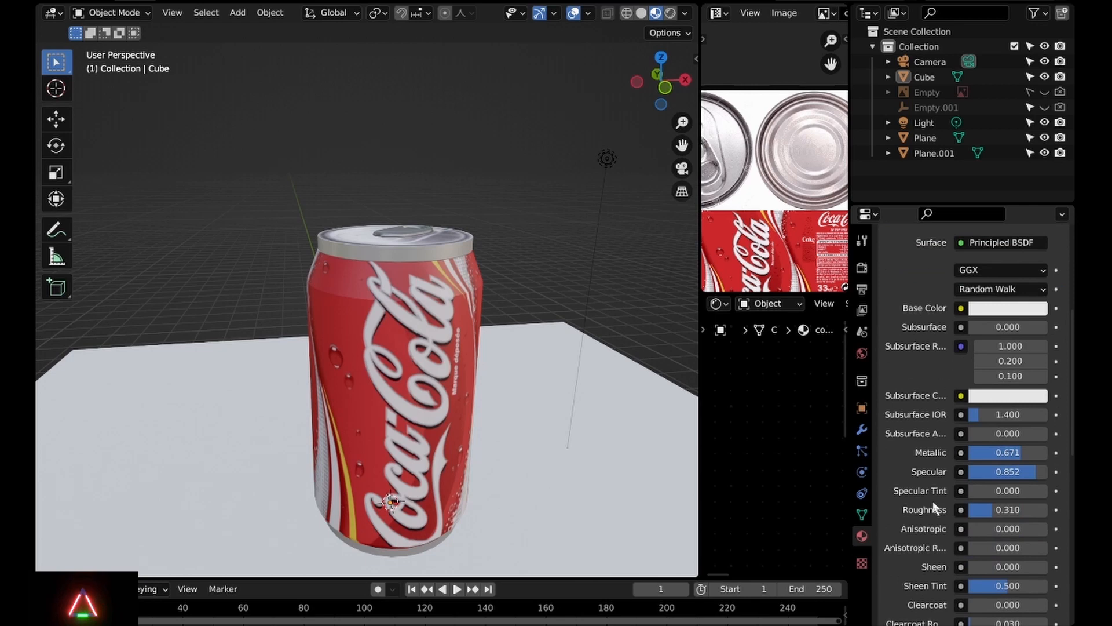
left_click_drag(1008, 510, 1037, 509)
middle_click_drag(652, 475, 506, 385)
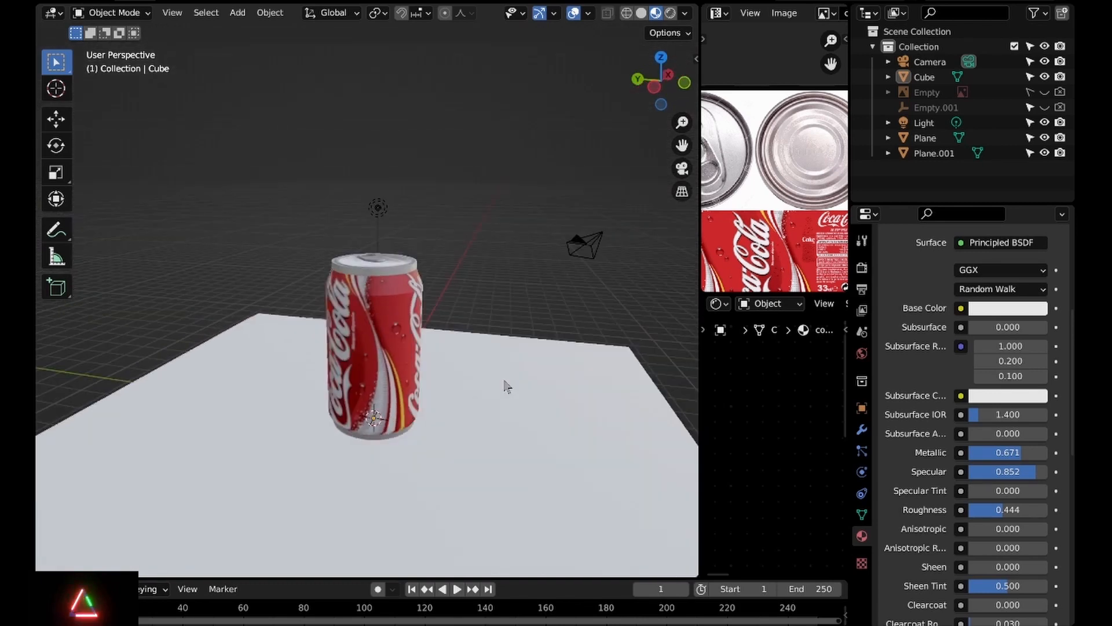
scroll(506, 385, "up", 4)
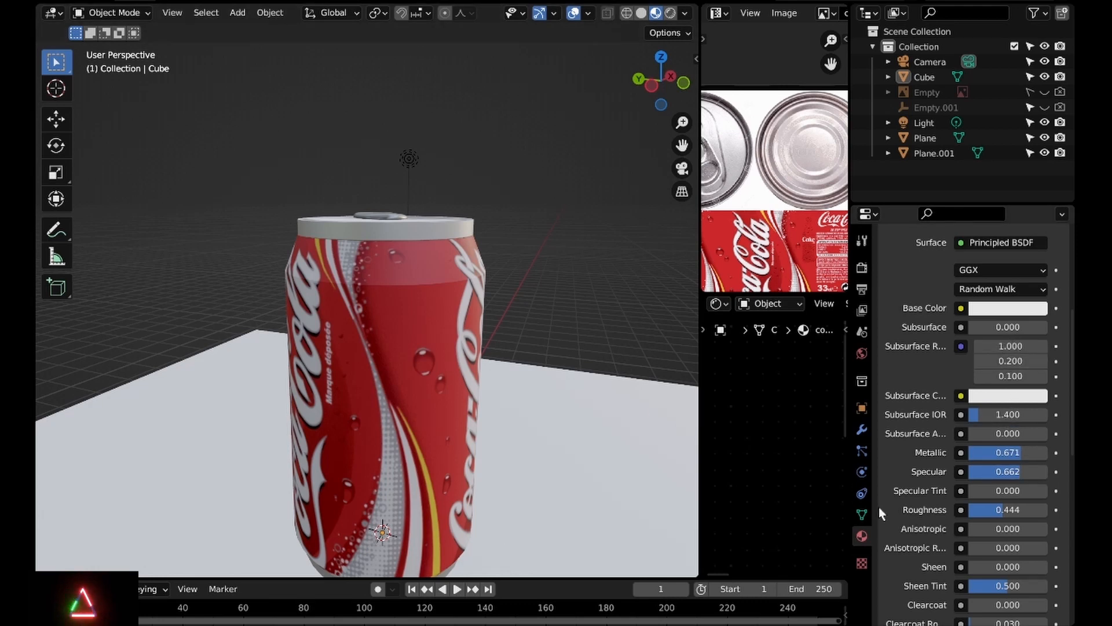
scroll(1004, 536, "down", 6)
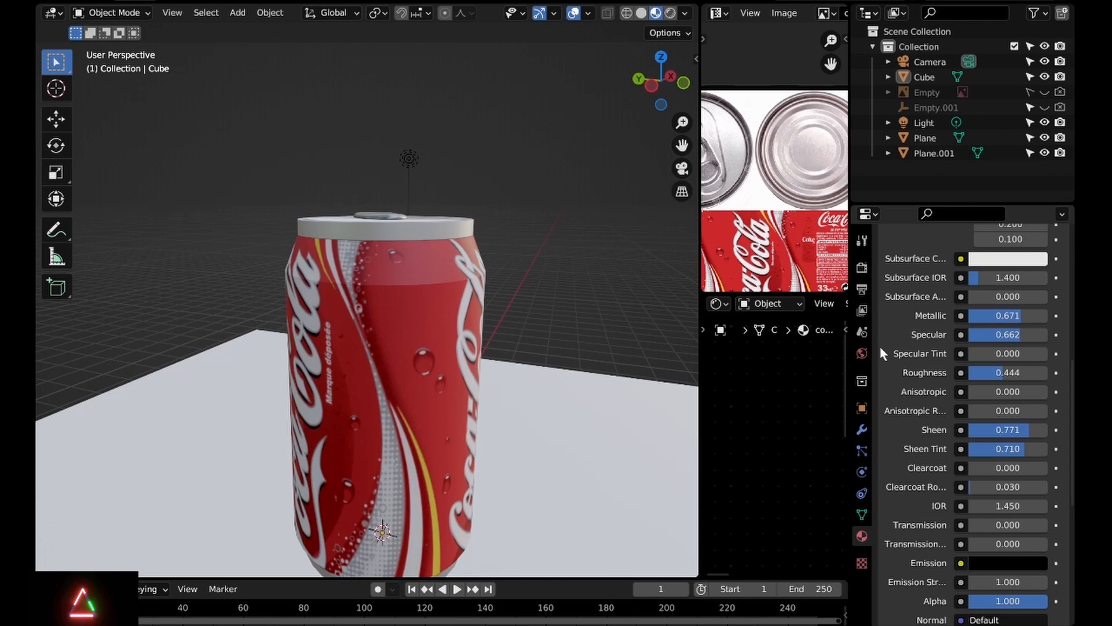
Enable Ambient Occlusion, Bloom and Screen Space Reflections in the Eevee render settings
left_click(862, 267)
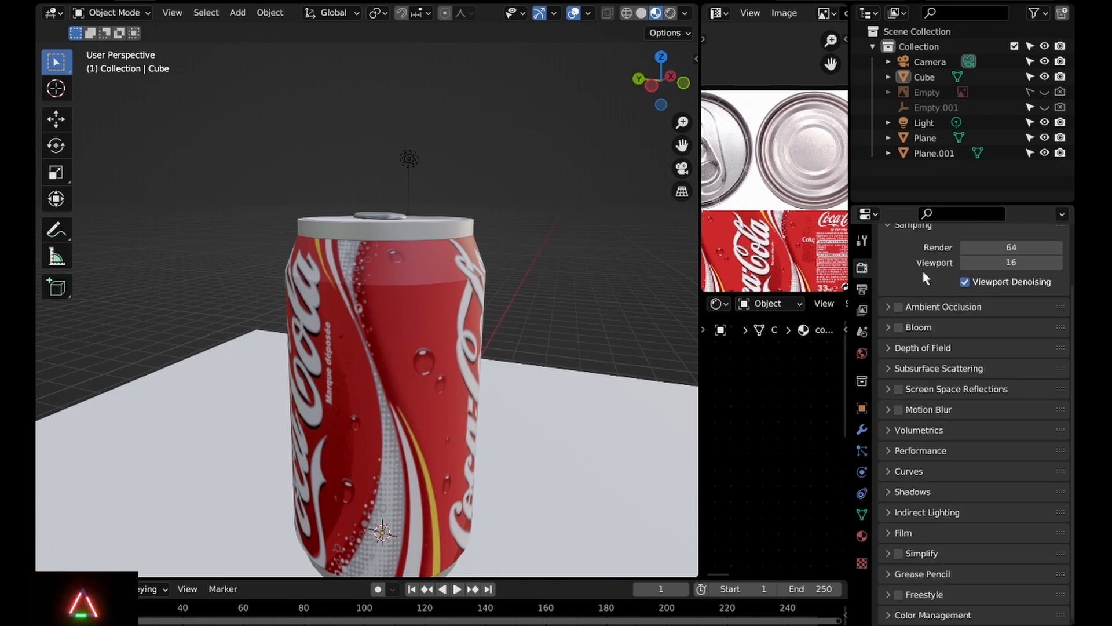
left_click(899, 327)
left_click(891, 368)
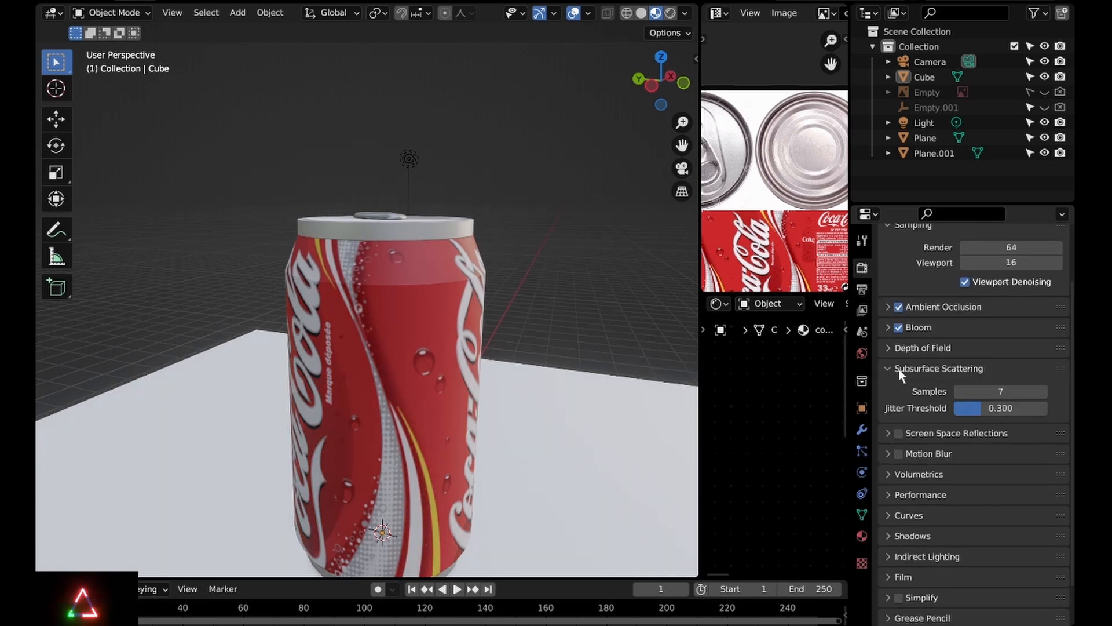
left_click(896, 376)
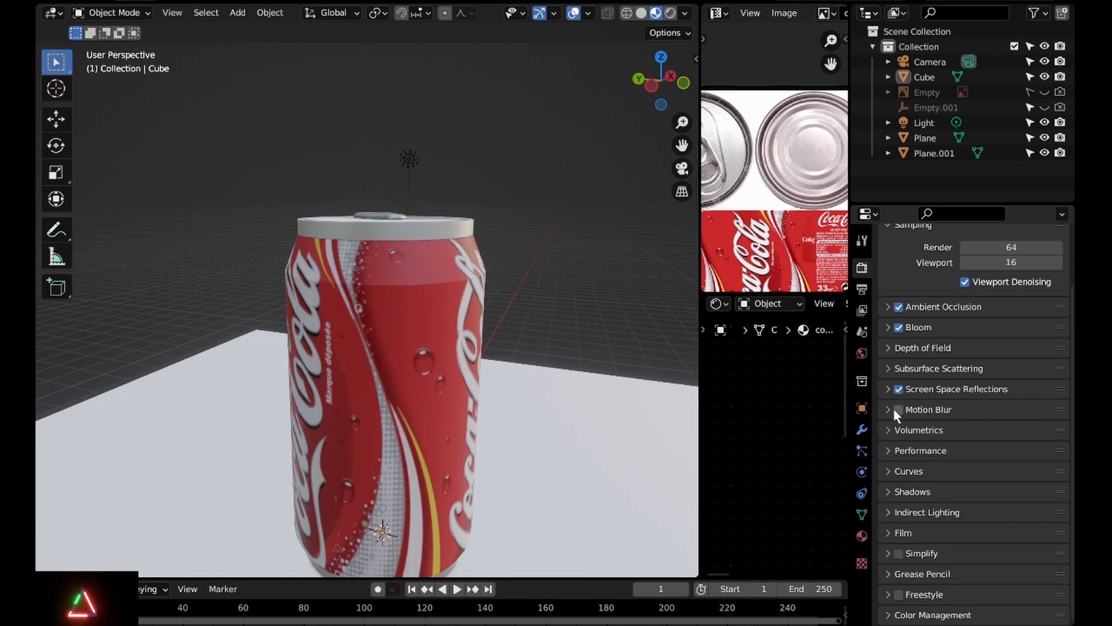
Set the scene's color management view transform to Standard
left_click(907, 614)
scroll(915, 603, "down", 4)
left_click(1011, 570)
left_click(996, 545)
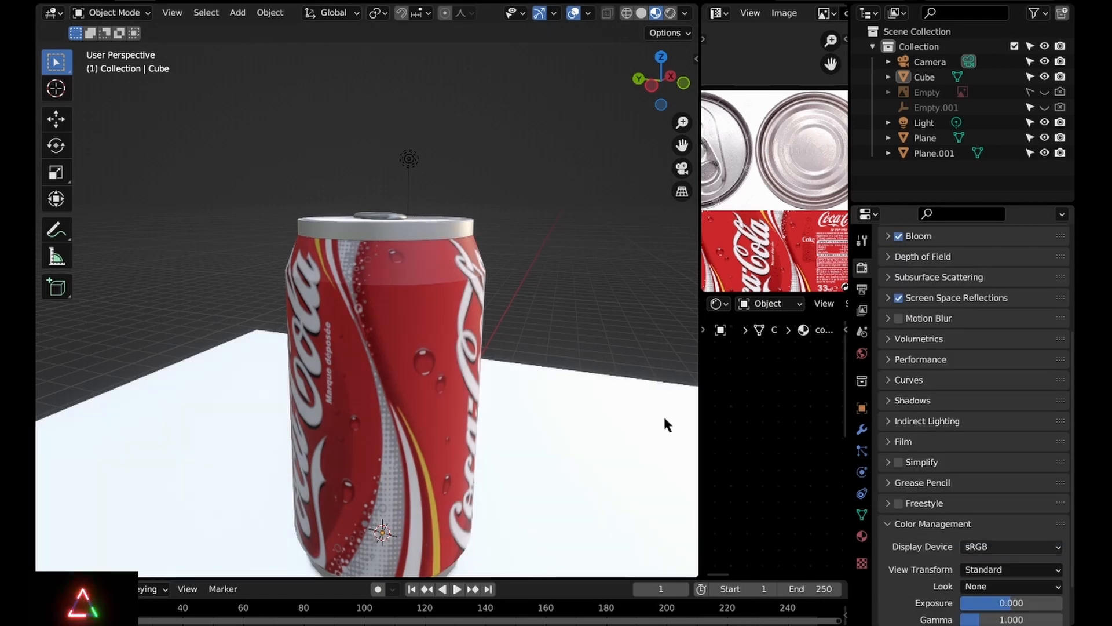
Select the point light above the can and examine its light settings
middle_click_drag(664, 424, 380, 211)
left_click(338, 73)
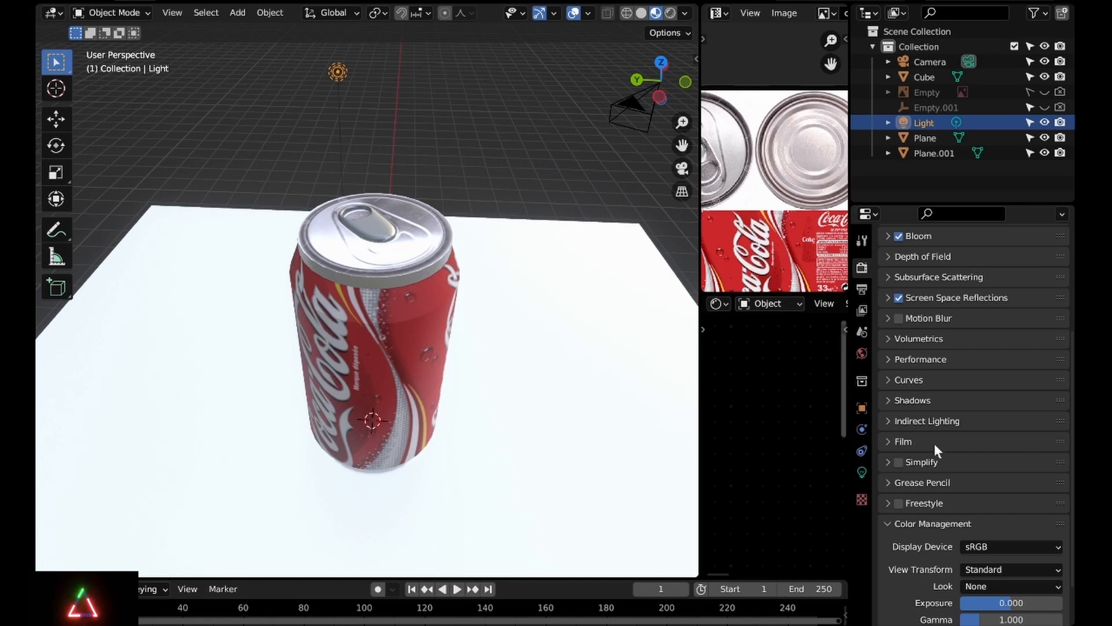
left_click(862, 472)
middle_click_drag(560, 320, 683, 301)
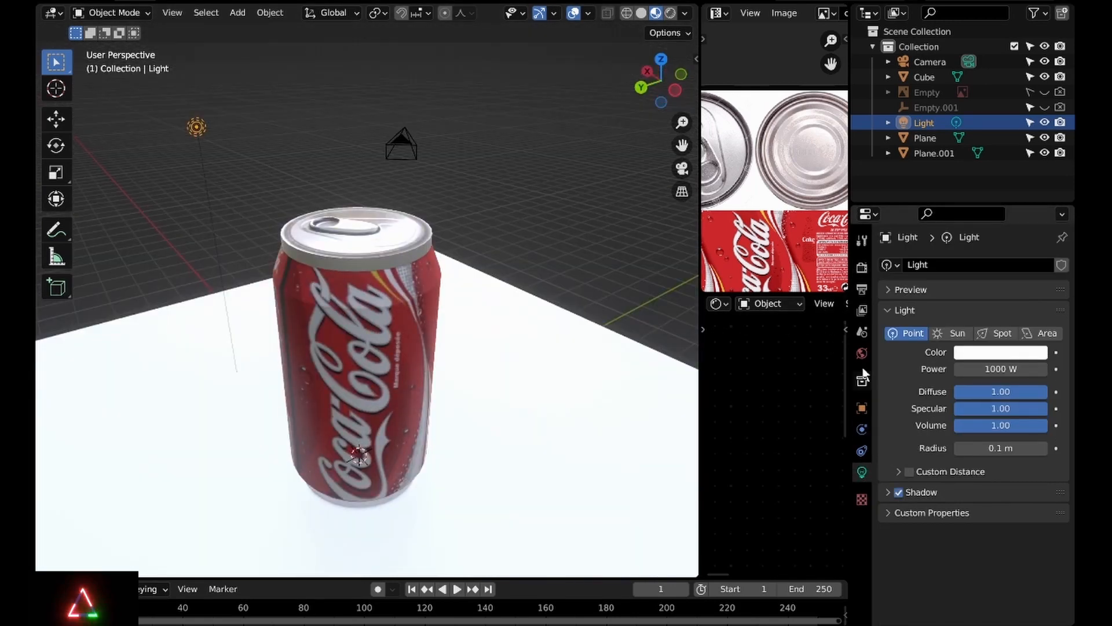
Turn off Ambient Occlusion in the render settings and check the can's shading up close
left_click(861, 267)
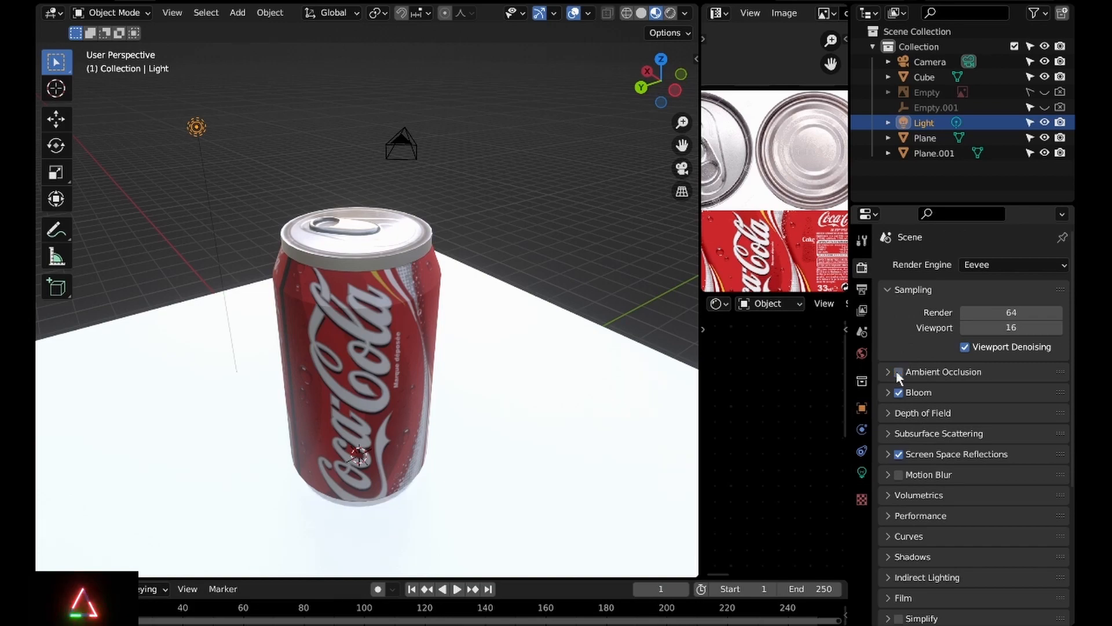
middle_click_drag(538, 329, 309, 337)
scroll(405, 328, "up", 4)
middle_click_drag(458, 320, 516, 358)
scroll(467, 390, "up", 3)
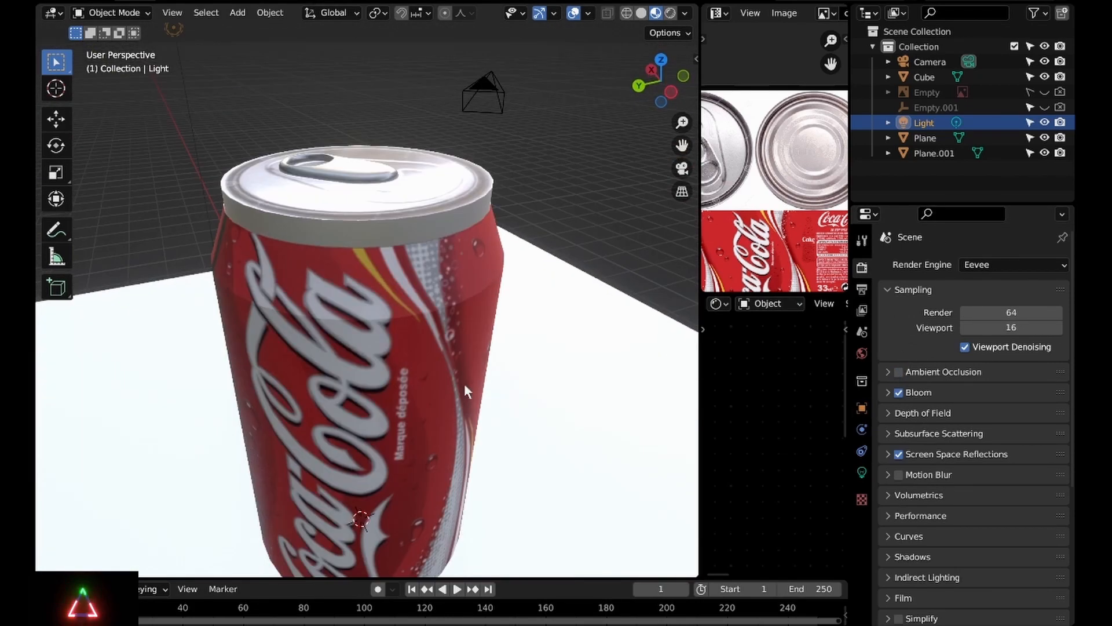
Select the can and darken its coke open].001 rim material's base color to a light gray
middle_click_drag(466, 390, 453, 248)
left_click(412, 204)
key("Tab")
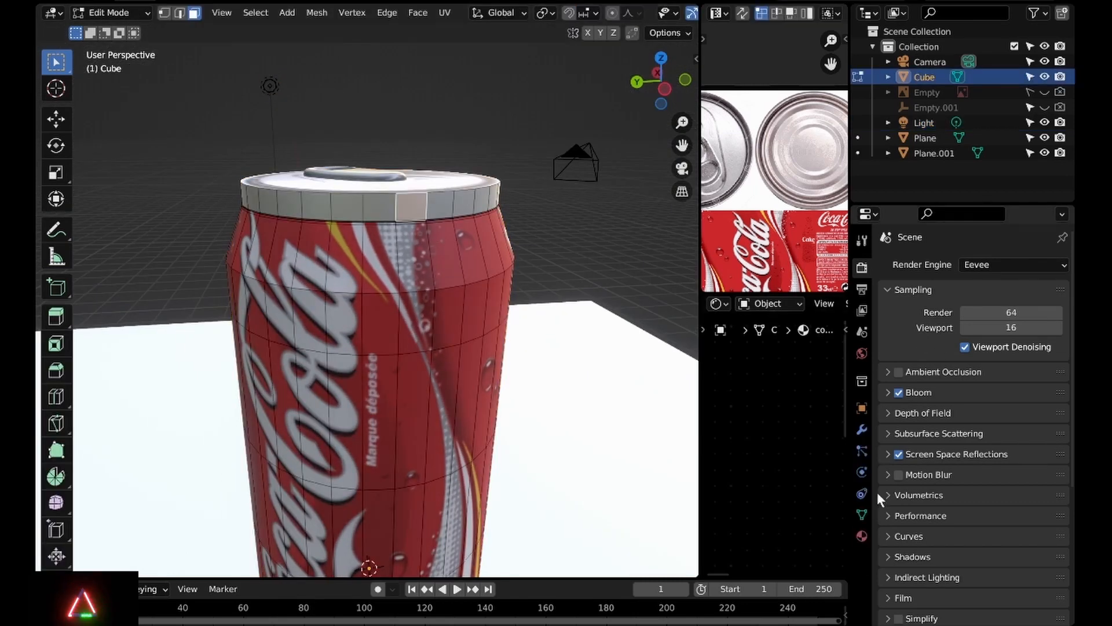
left_click(862, 536)
scroll(537, 254, "down", 3)
middle_click_drag(537, 253, 495, 270)
scroll(548, 248, "up", 2)
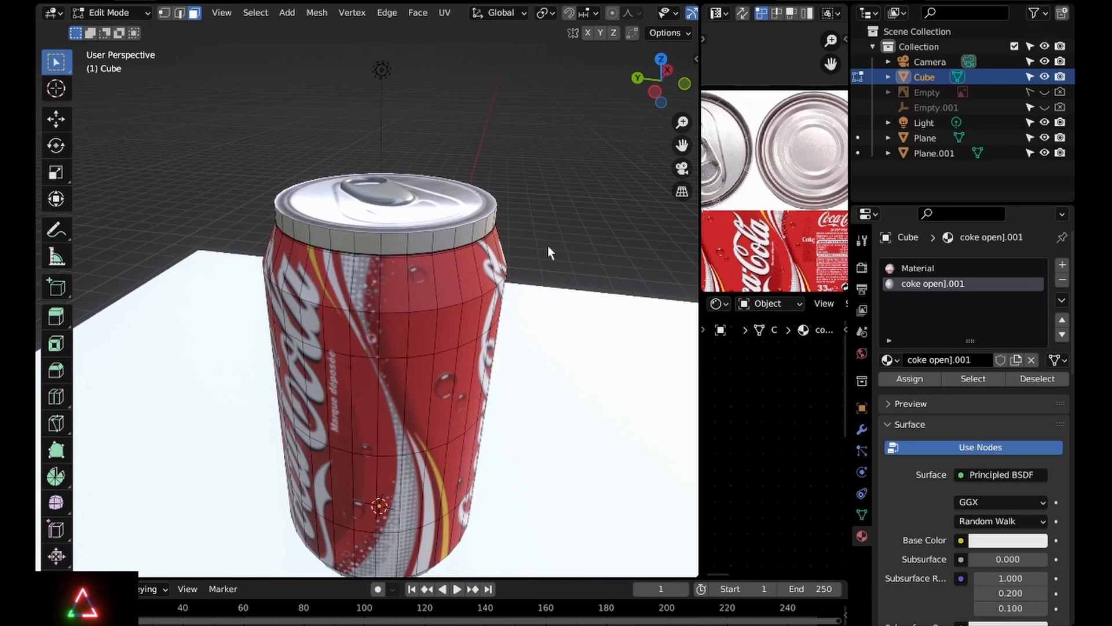
key("Tab")
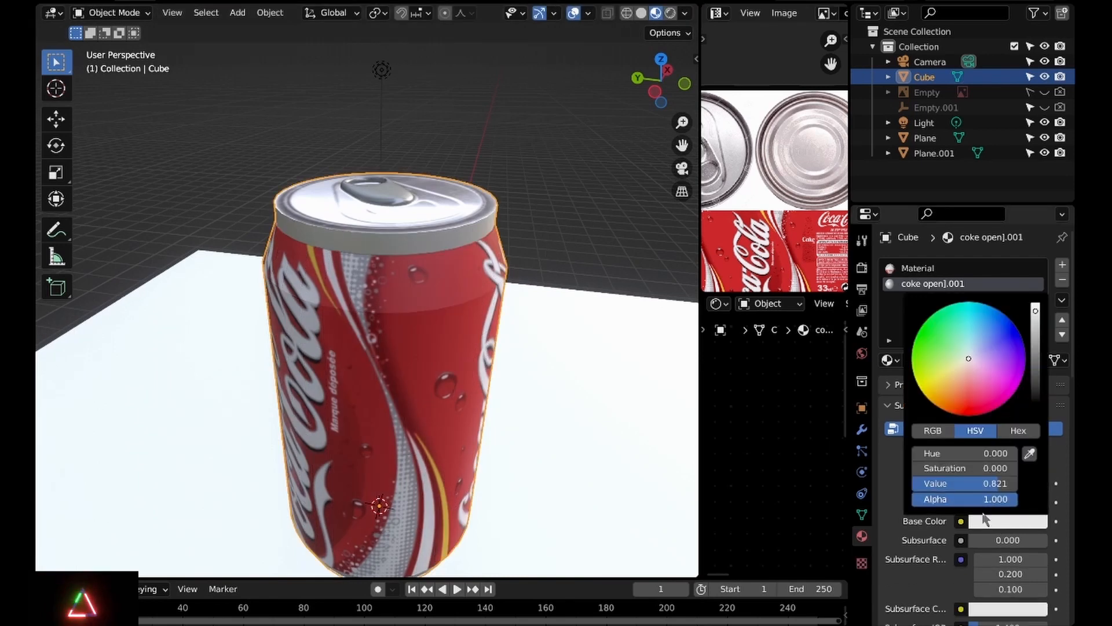
left_click(987, 518)
left_click(1008, 521)
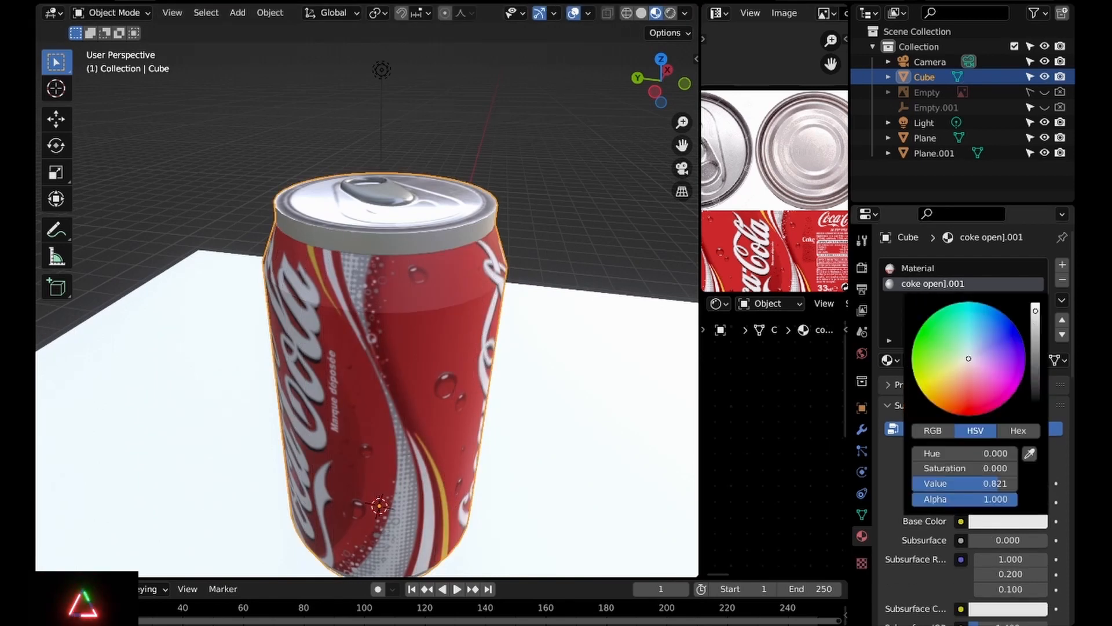
mouse_move(1036, 311)
left_mouse_down()
mouse_move(1035, 374)
mouse_move(1036, 327)
left_mouse_up()
Check the can from several sides and set the rim material's roughness to 0.396
scroll(520, 267, "down", 5)
mouse_move(559, 238)
middle_mouse_down()
mouse_move(365, 191)
mouse_move(440, 271)
mouse_move(576, 236)
middle_mouse_up()
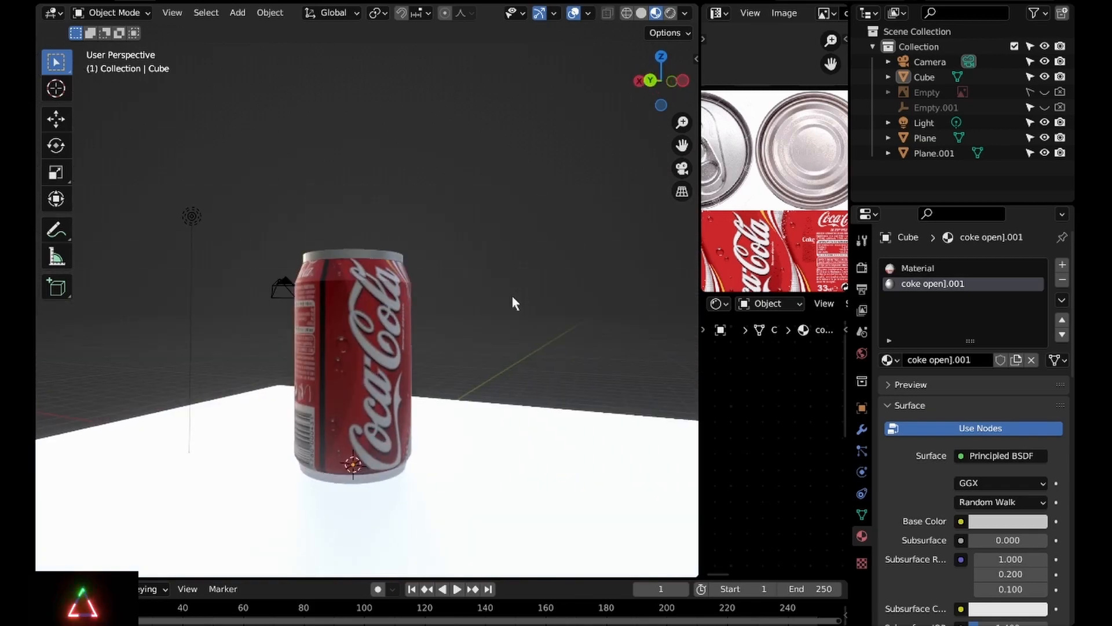
middle_click_drag(512, 296, 562, 301)
scroll(562, 301, "down", 4)
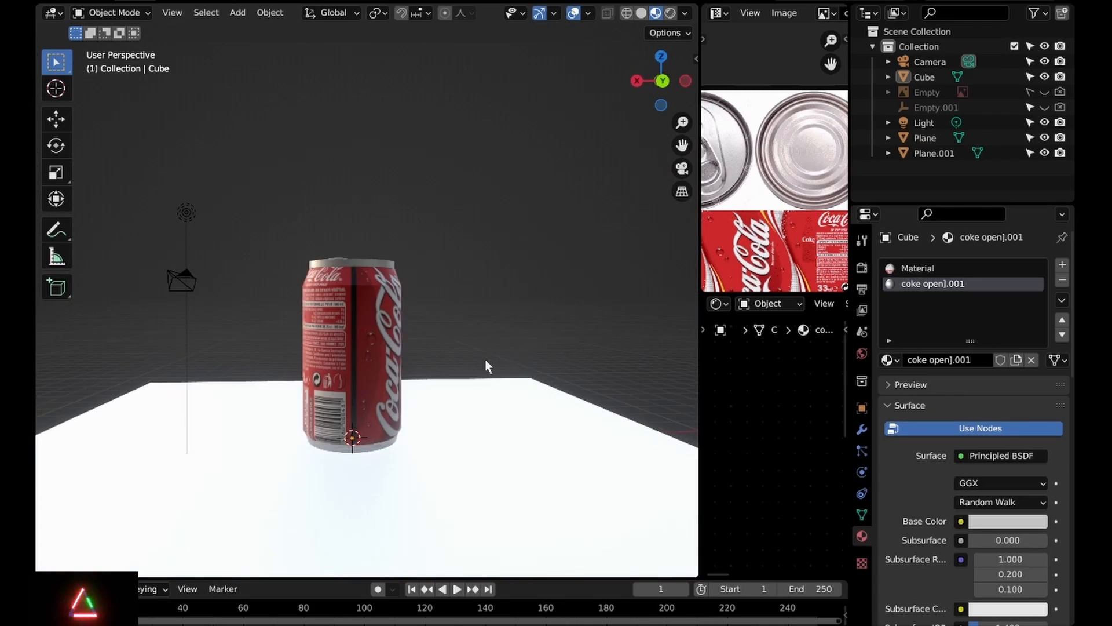
scroll(485, 359, "up", 4)
middle_click_drag(485, 359, 648, 353)
scroll(541, 349, "down", 5)
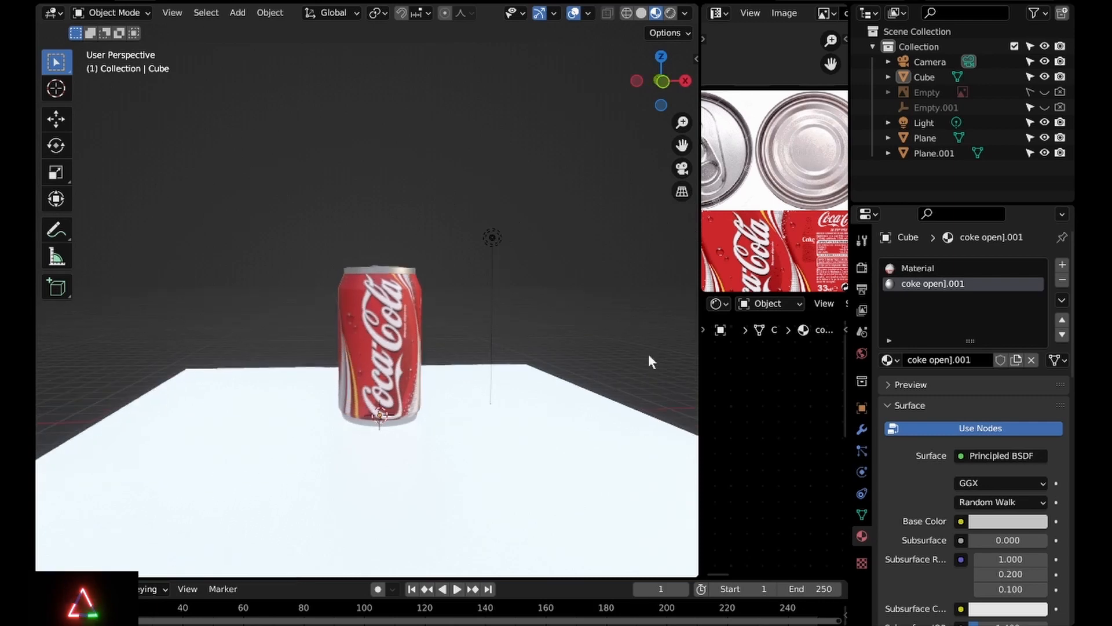
scroll(984, 463, "down", 8)
left_click_drag(1012, 494, 997, 494)
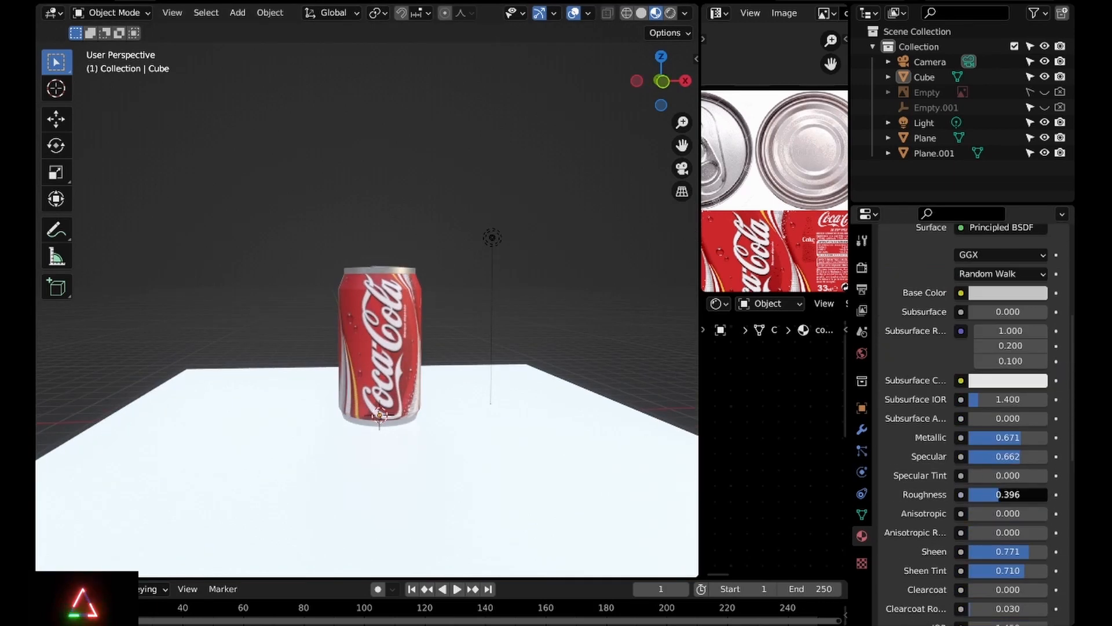
Open the can mesh for editing with its top face selected and widen the shader editor beside the viewport
middle_click_drag(493, 406, 374, 287)
scroll(373, 287, "up", 4)
left_click(374, 286)
key("Tab")
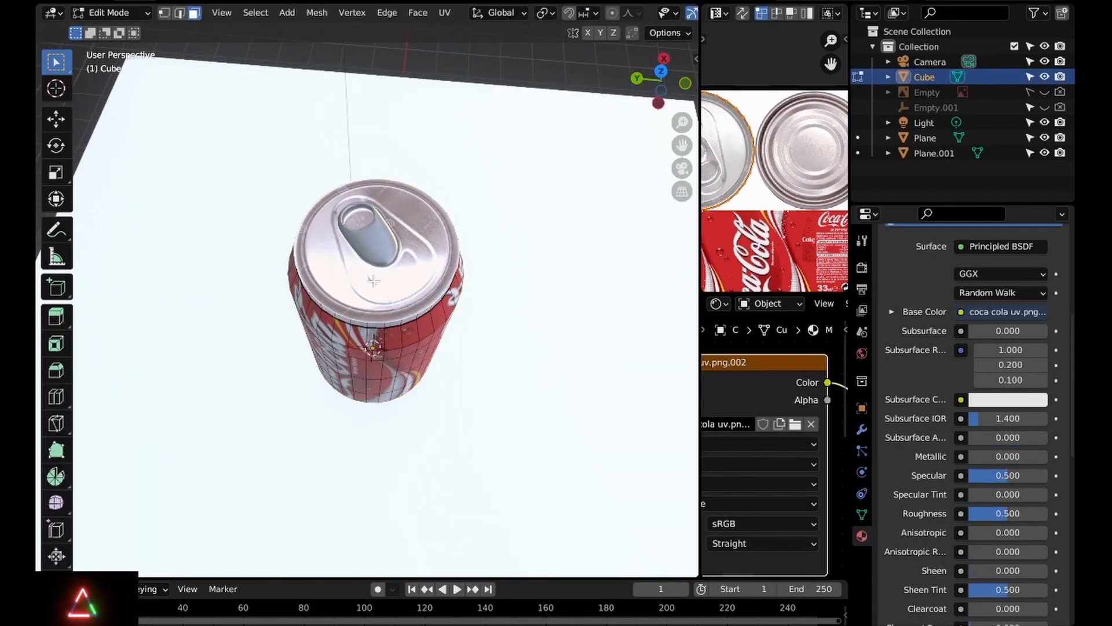
scroll(794, 374, "down", 4)
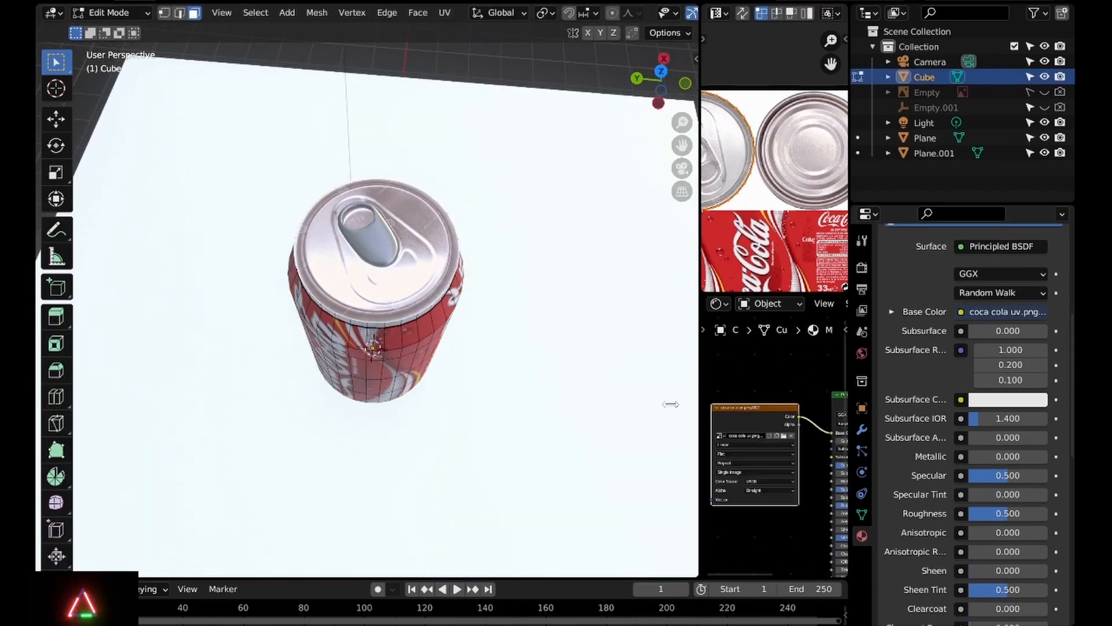
left_click_drag(670, 404, 558, 404)
Set the roughness of the can's label material, Material, to 0.436 in its Principled BSDF node
scroll(721, 429, "up", 6)
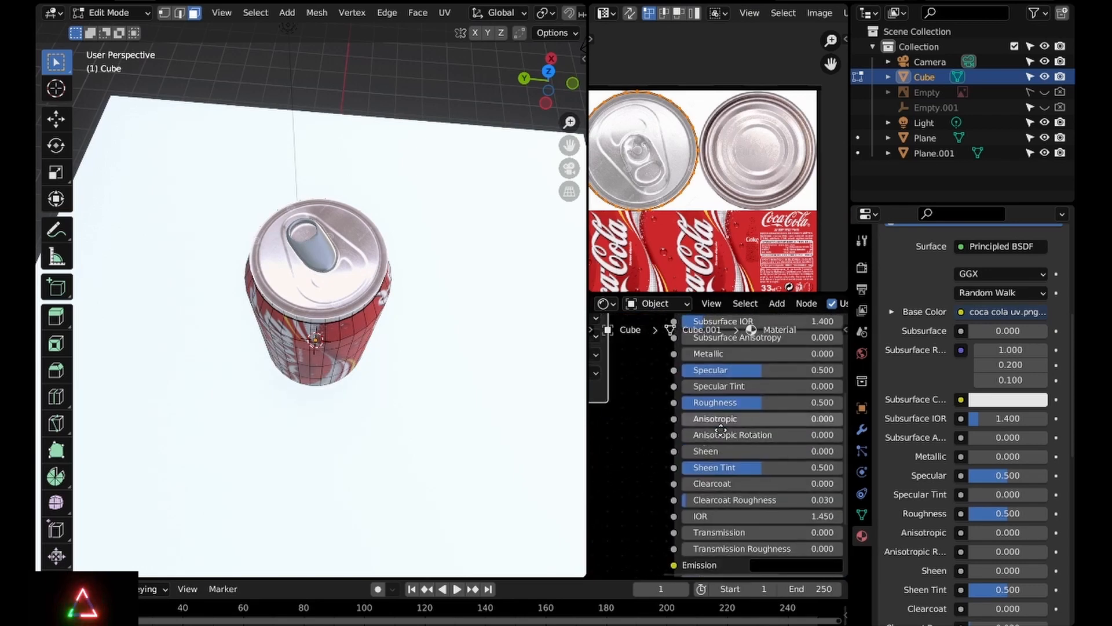
scroll(721, 430, "up", 2)
mouse_move(756, 440)
left_mouse_down()
mouse_move(729, 441)
mouse_move(748, 440)
left_mouse_up()
key("Tab")
key("Tab")
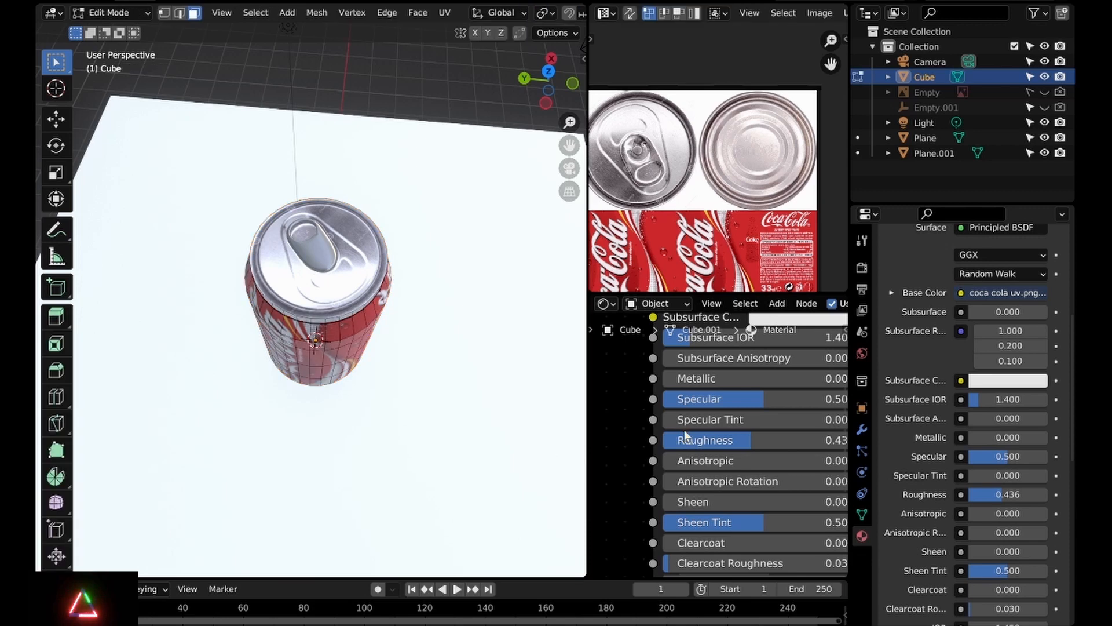
Make the can's first material, Material, a single-user copy and return to Object Mode
scroll(966, 449, "up", 8)
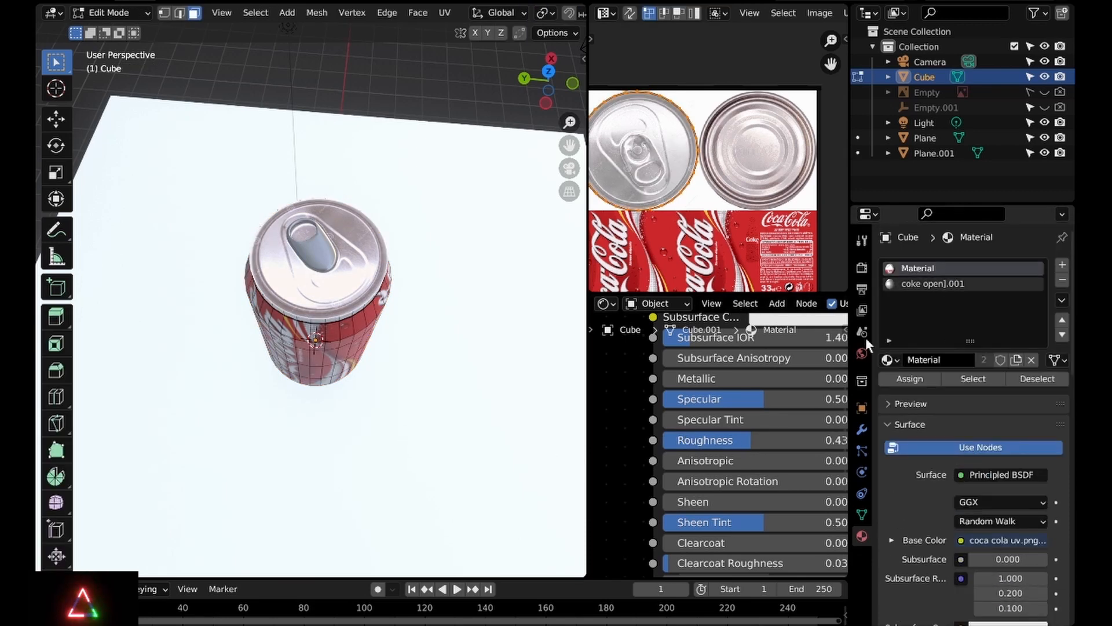
scroll(726, 436, "down", 4)
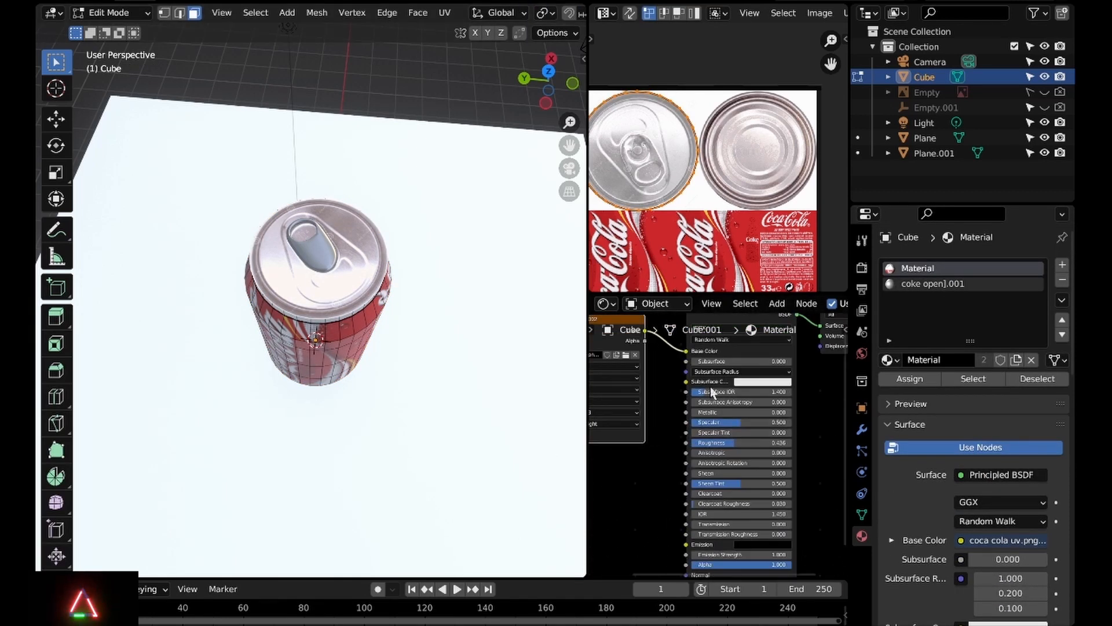
middle_click_drag(430, 360, 471, 351)
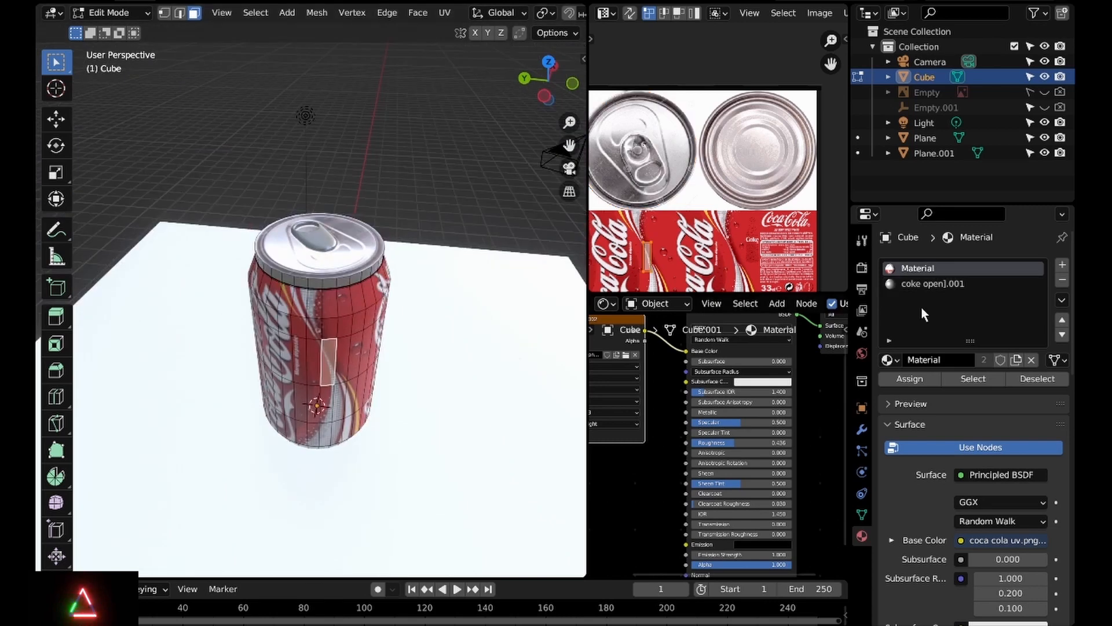
key("Tab")
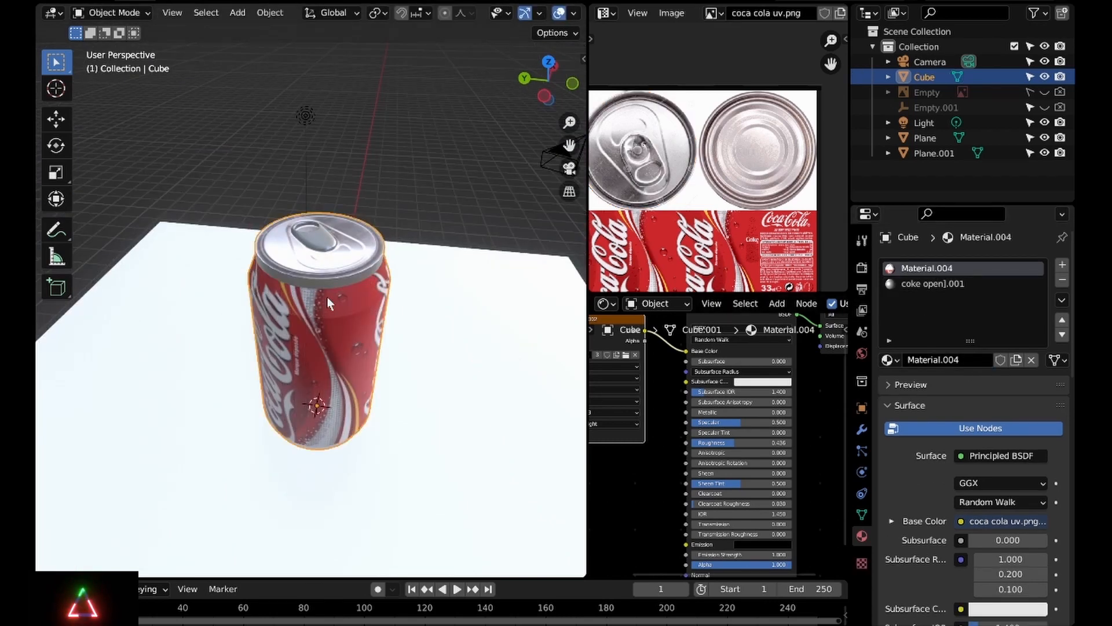
Separate the can's top face into its own object and rename the can's first material as "top"
key("Tab")
left_click(336, 263)
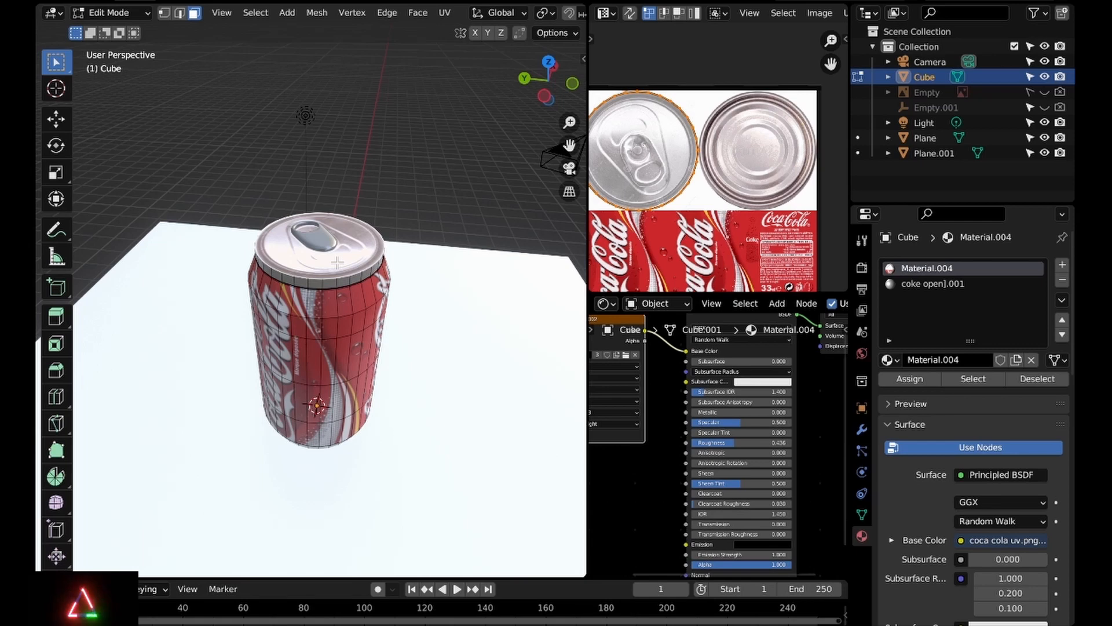
key("p")
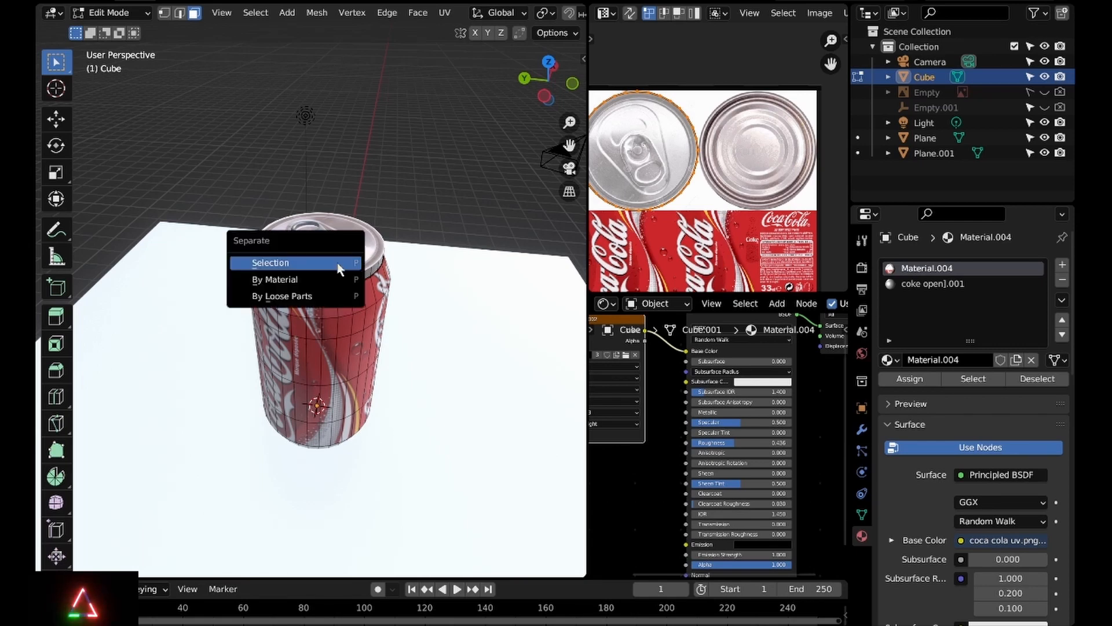
left_click(337, 263)
key("Tab")
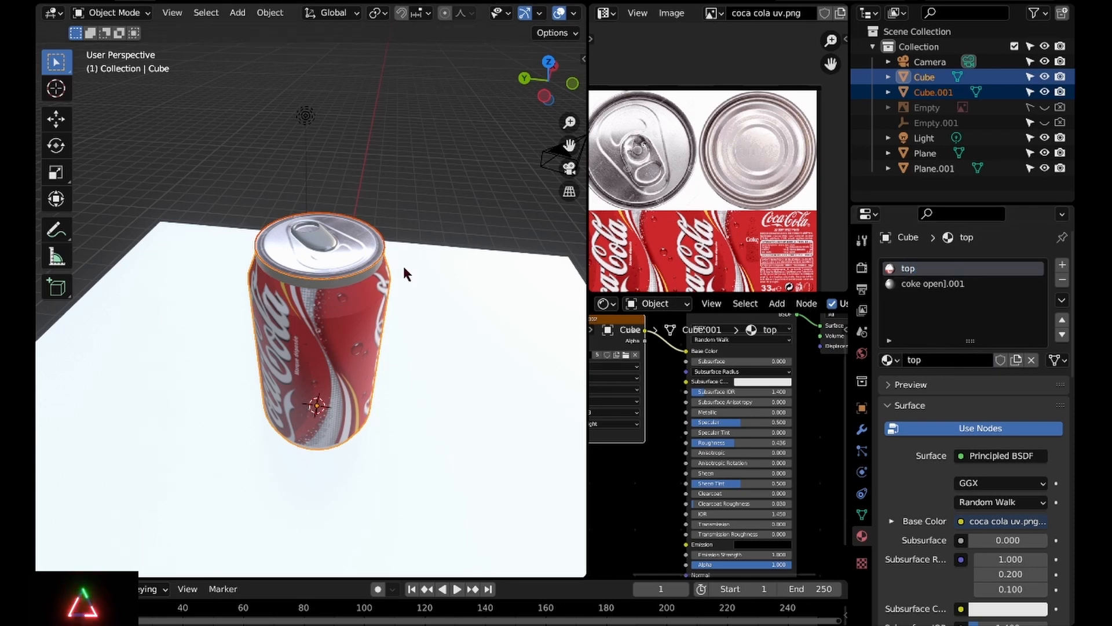
Set the roughness of the separated can top's Material.004 to 0.848 and return to Object Mode
key("Tab")
scroll(758, 449, "up", 5)
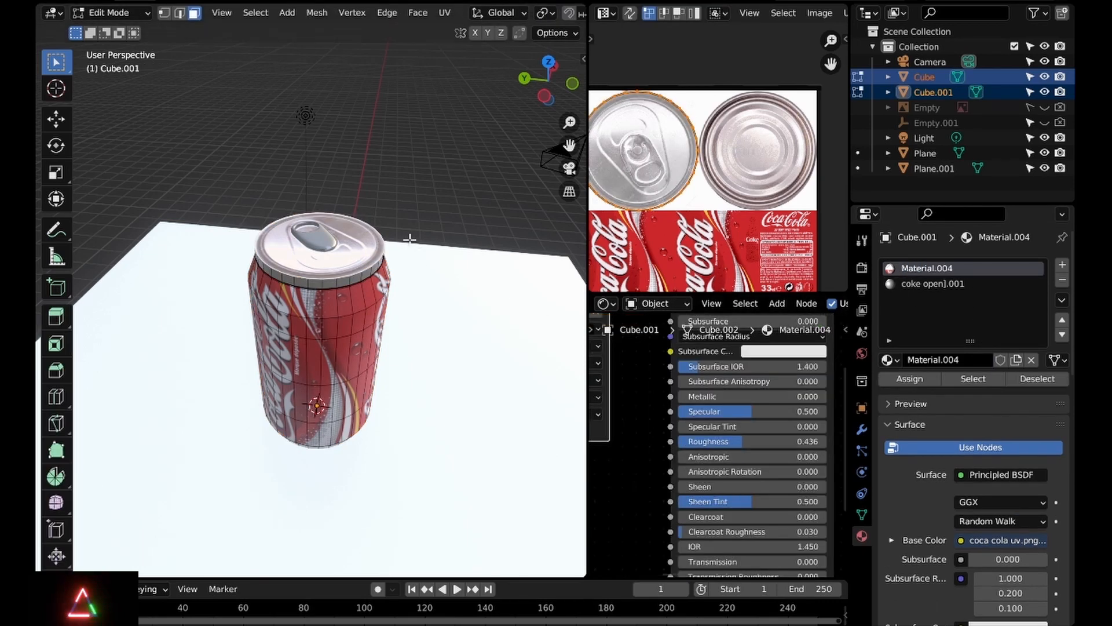
scroll(409, 238, "up", 3)
middle_click_drag(409, 249, 455, 275)
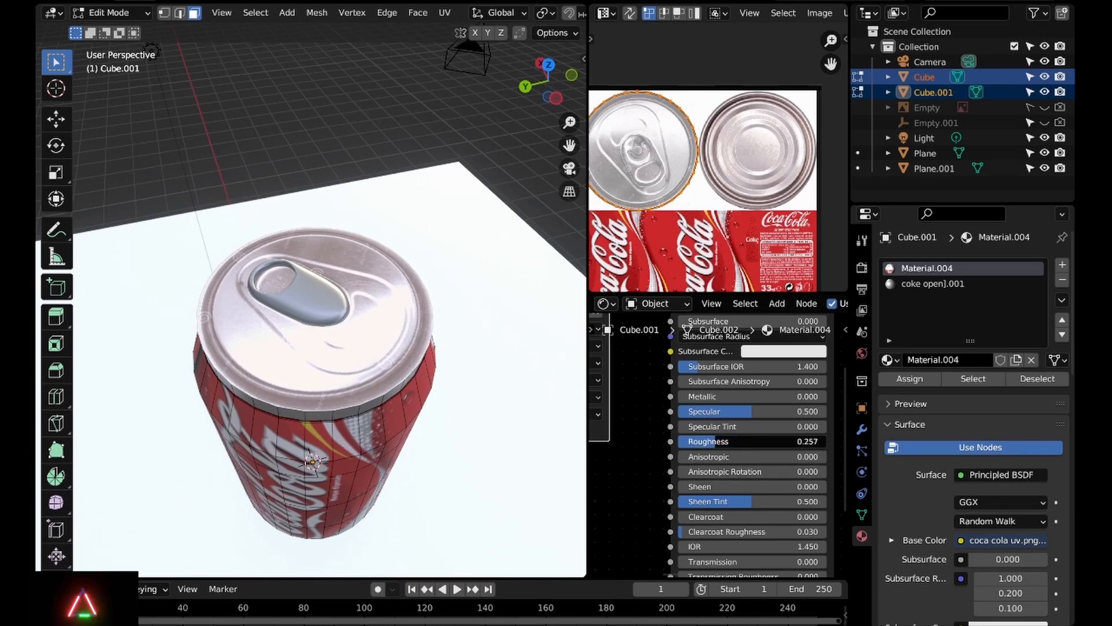
left_click(387, 158)
scroll(372, 218, "down", 3)
middle_click_drag(372, 218, 414, 175)
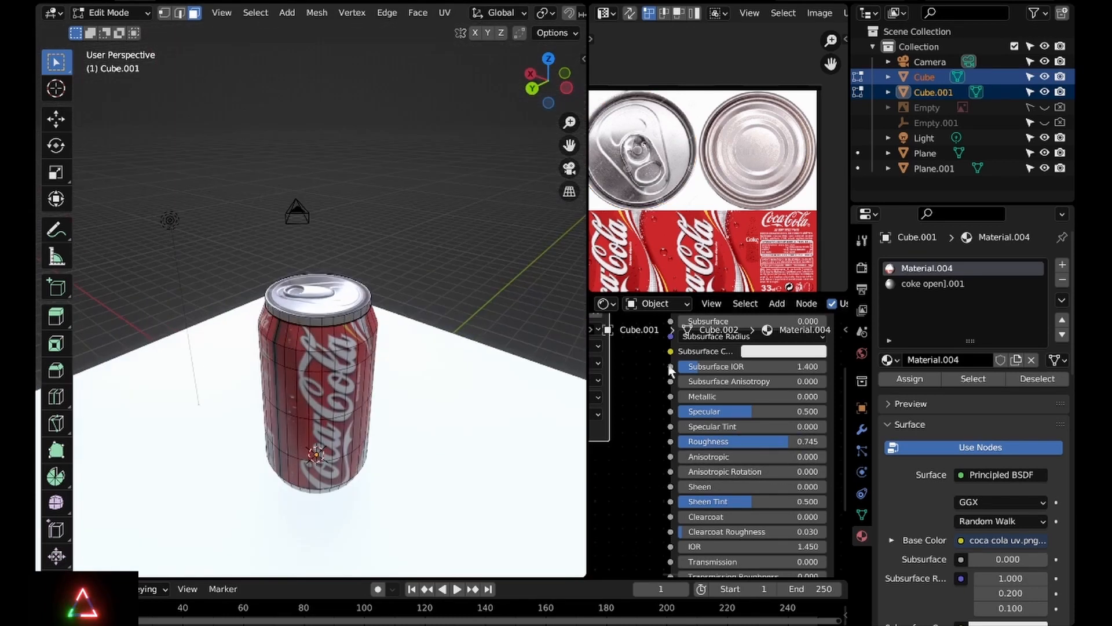
mouse_move(786, 444)
left_mouse_down()
mouse_move(714, 444)
mouse_move(804, 441)
left_mouse_up()
middle_click_drag(464, 338, 479, 417)
key("Tab")
scroll(380, 271, "down", 4)
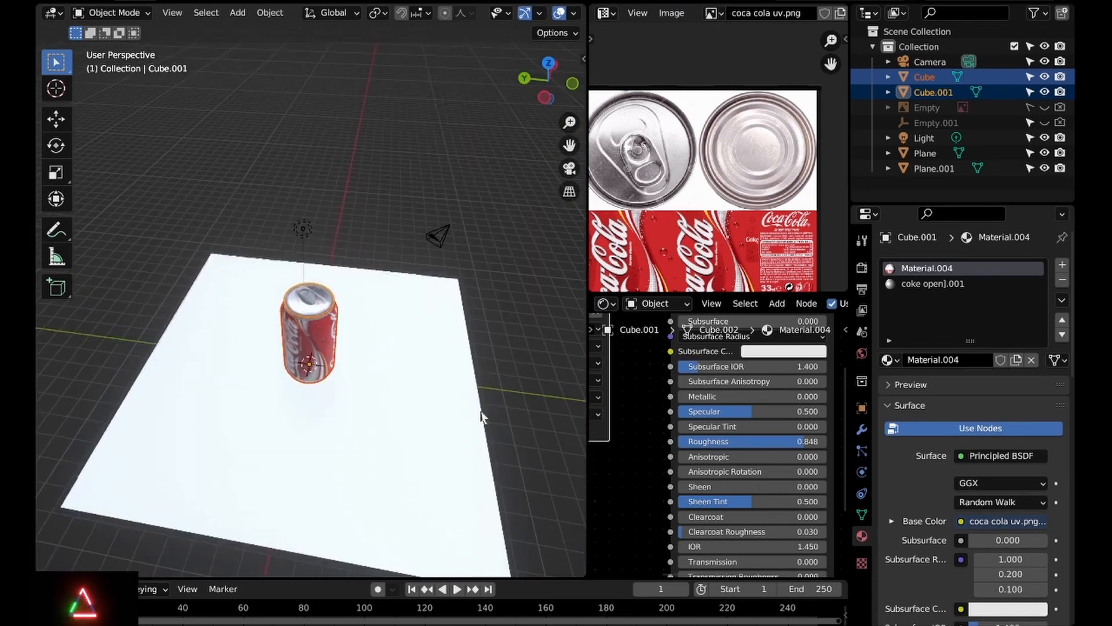
Select the separated top together with the can body, with the body active, and join them into one object
key("alt+a")
scroll(395, 342, "up", 4)
mouse_move(394, 343)
middle_mouse_down()
mouse_move(414, 308)
mouse_move(385, 353)
middle_mouse_up()
scroll(386, 353, "up", 1)
left_click(338, 346)
left_click(340, 401, "shift")
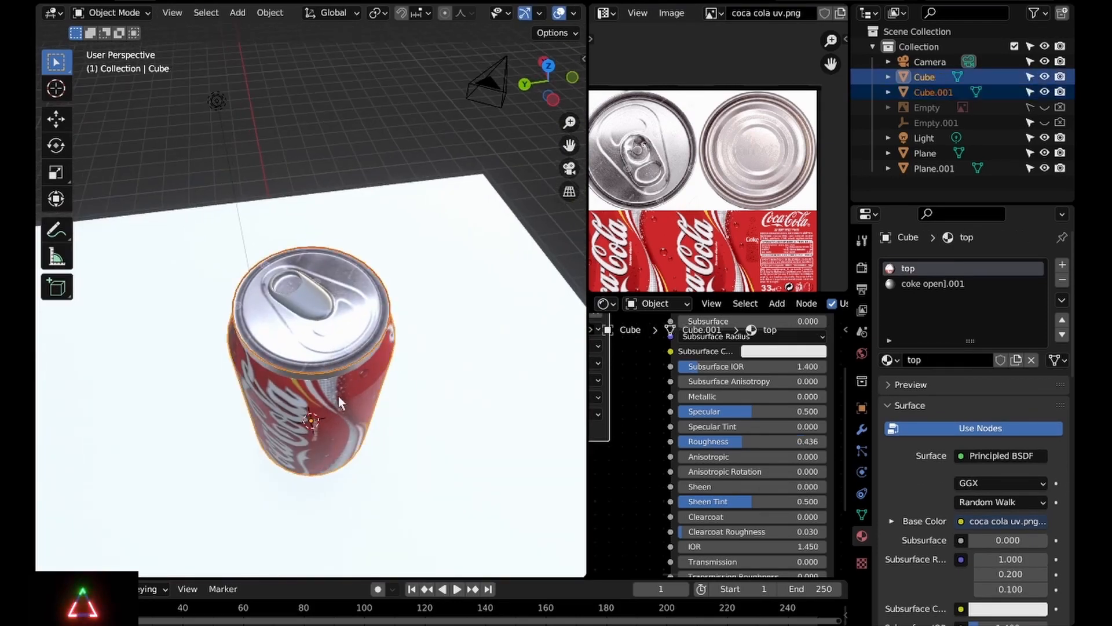
key("ctrl+j")
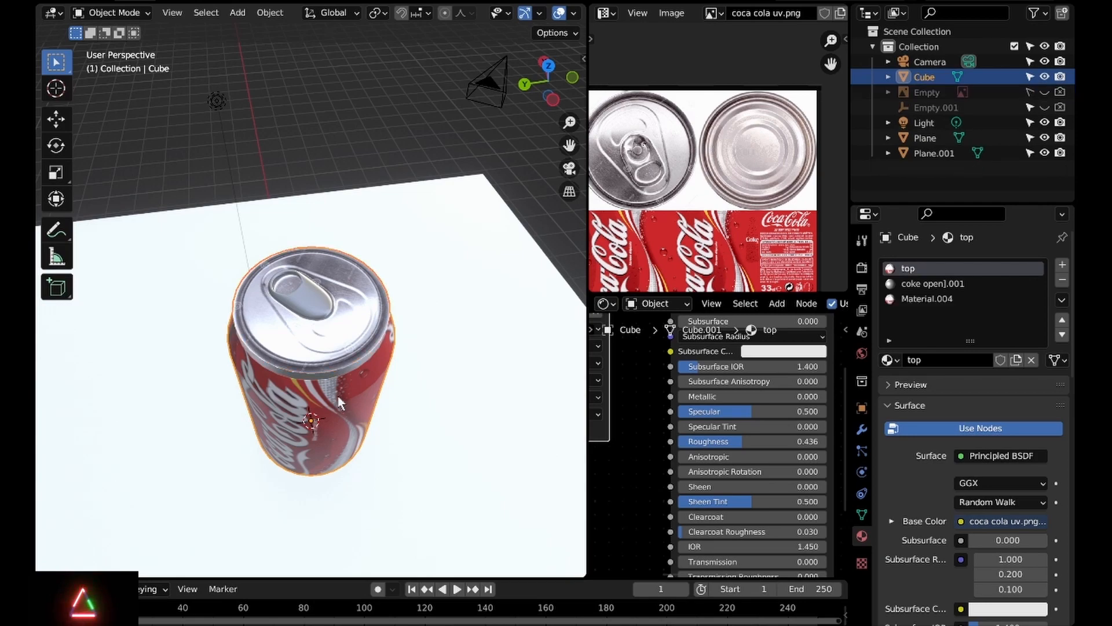
Inset the can's top face twice in Edit Mode, the second time by about 0.04 m
scroll(349, 376, "down", 3)
middle_click_drag(360, 348, 250, 359)
scroll(267, 313, "up", 5)
key("Tab")
key("i")
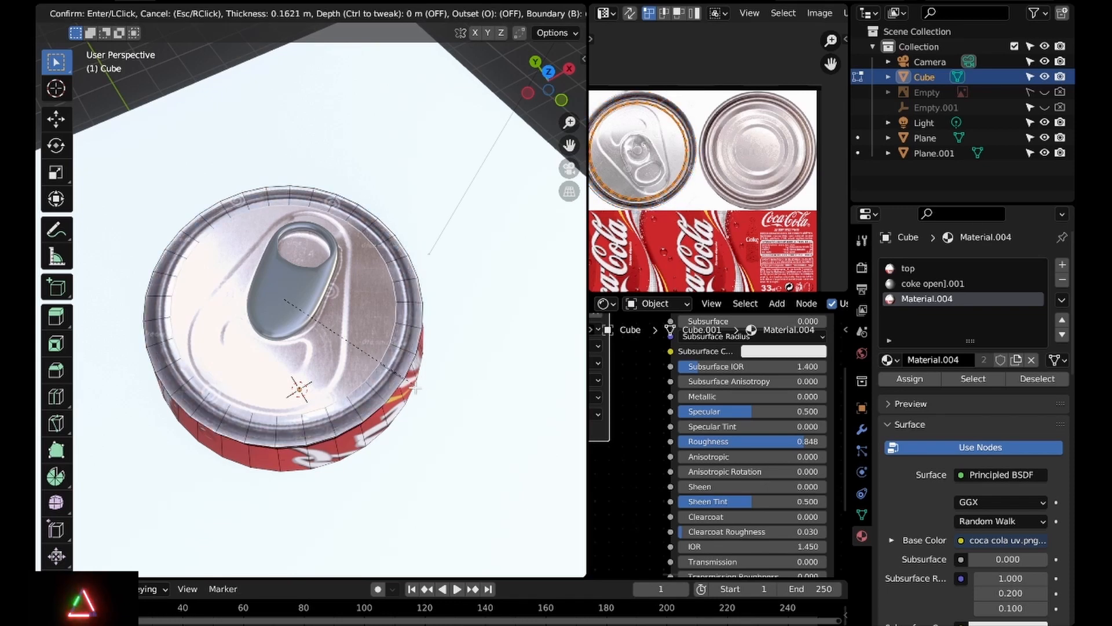
left_click(430, 424)
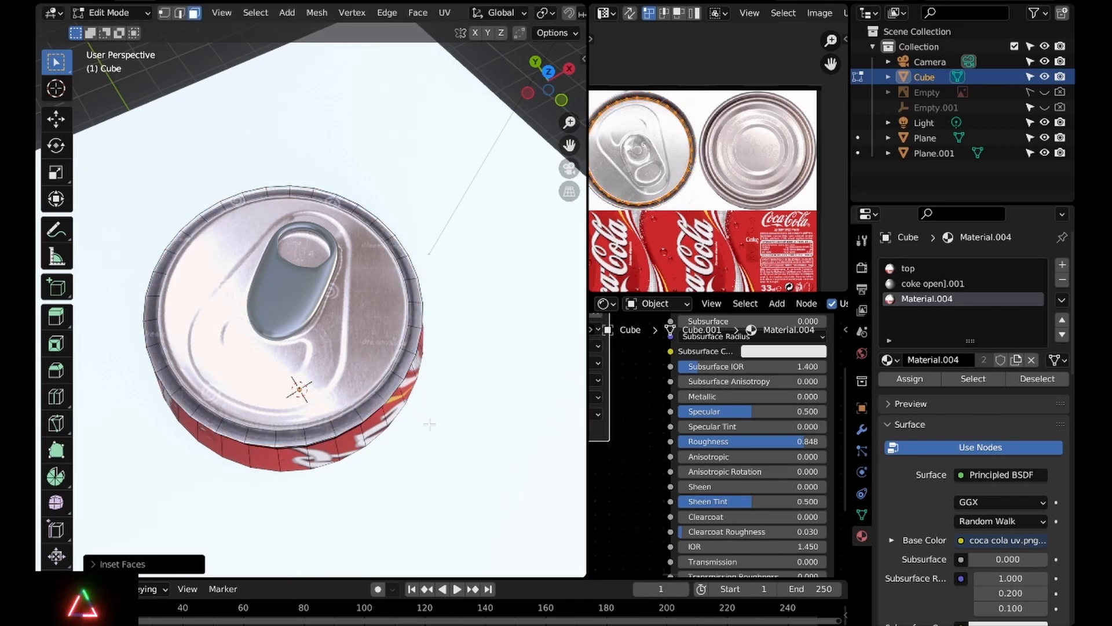
key("i")
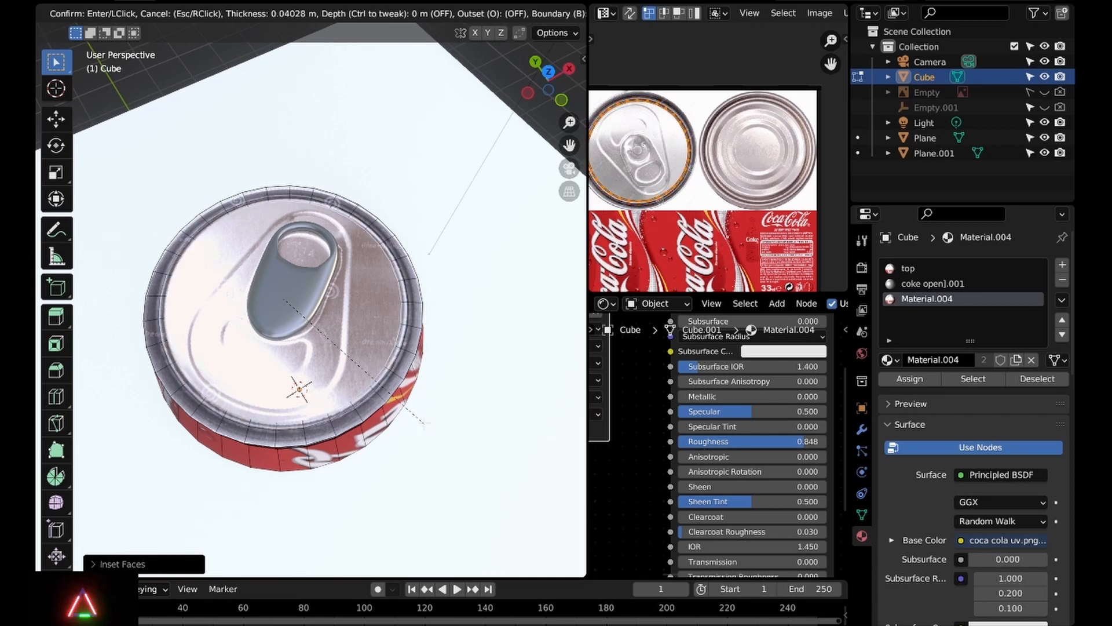
left_click(423, 423)
Add a loop cut around the narrow band at the inner edge of the can's rim, with edge slide about 0.25
scroll(385, 420, "up", 1)
middle_click_drag(386, 400, 313, 424)
scroll(524, 13, "down", 10)
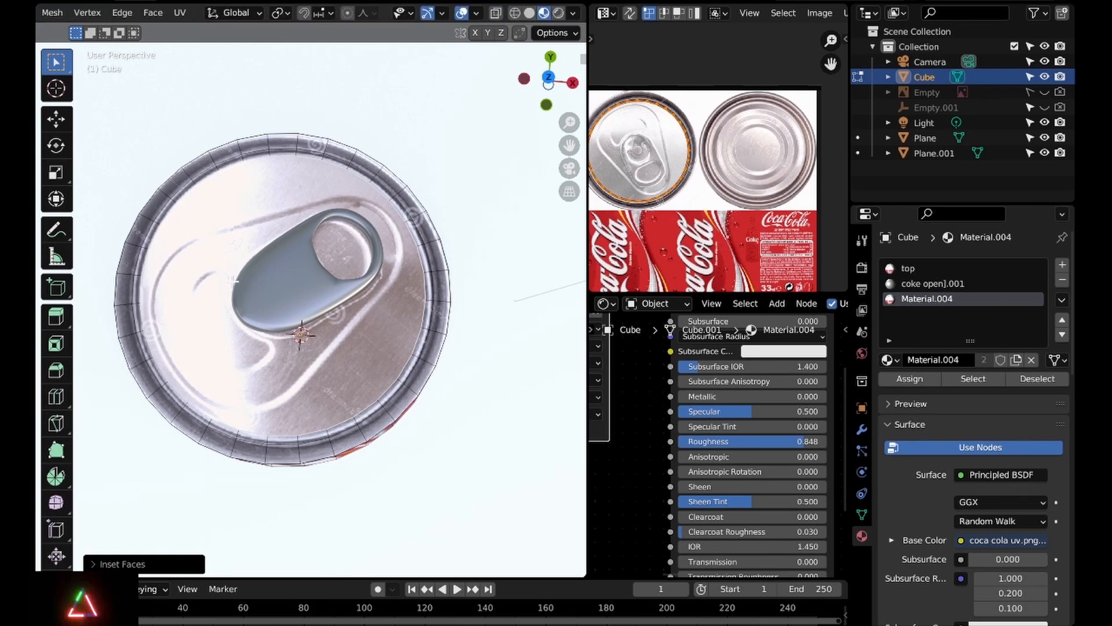
middle_click_drag(289, 307, 342, 231)
scroll(236, 354, "up", 4)
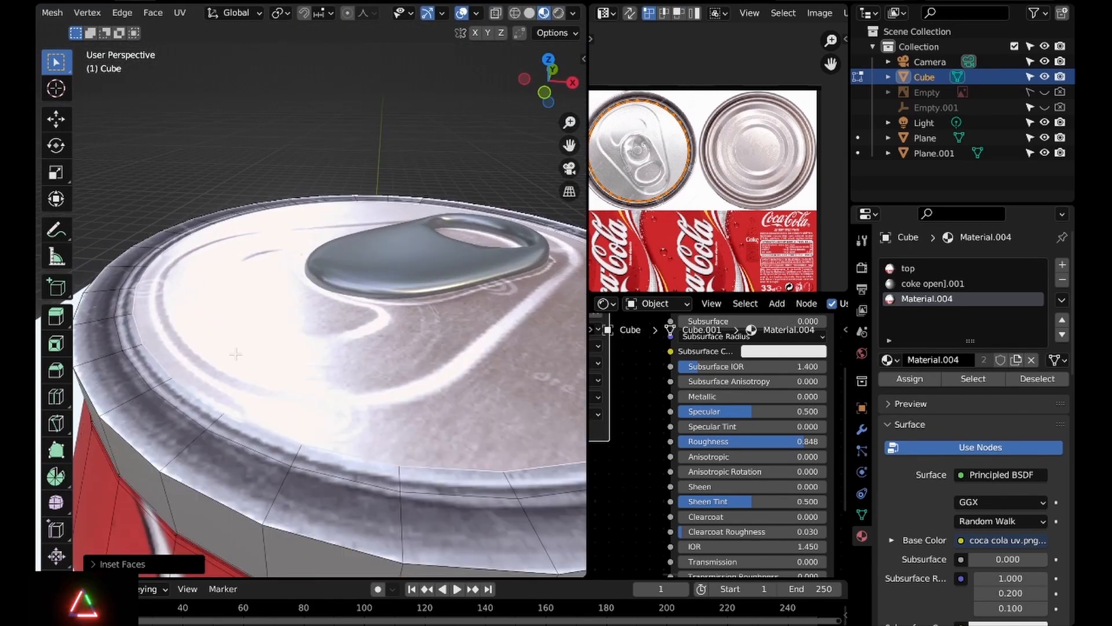
left_click(290, 452)
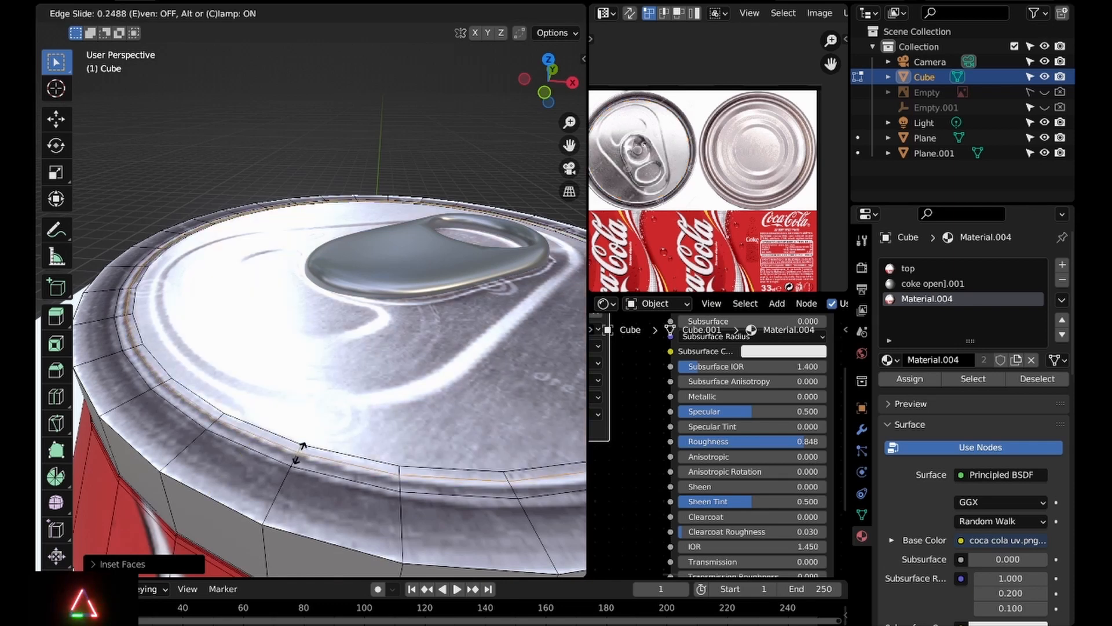
left_click(303, 447)
Select the can's inner top face in face selection mode and lower it about 0.02 m along Z
left_click(179, 48)
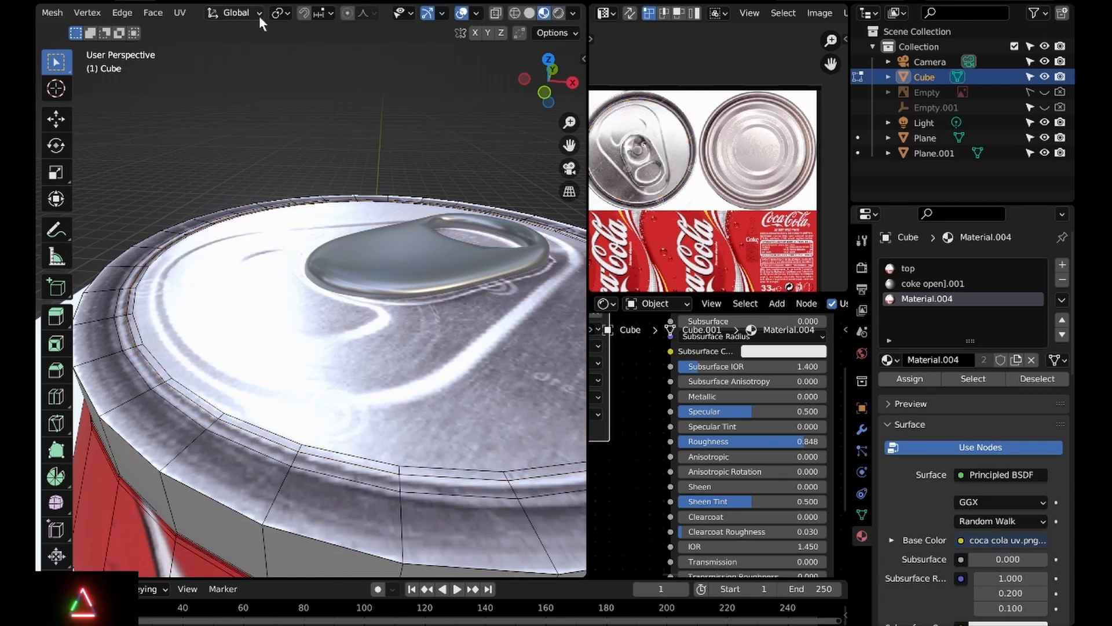
scroll(276, 15, "up", 8)
left_click(188, 13)
left_click(221, 266)
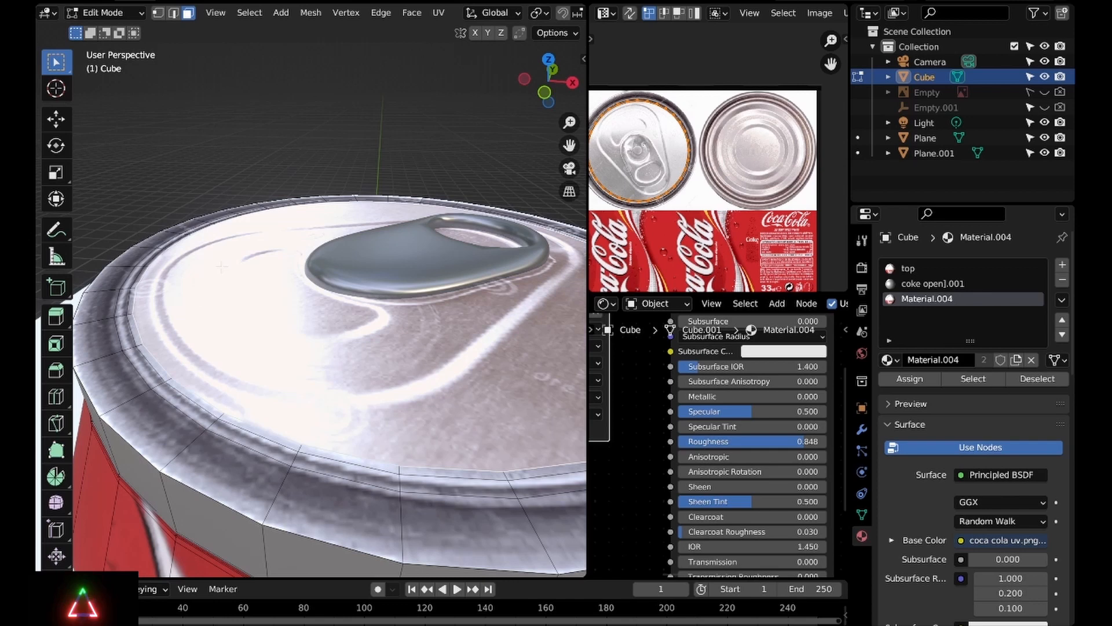
key("g")
key("z")
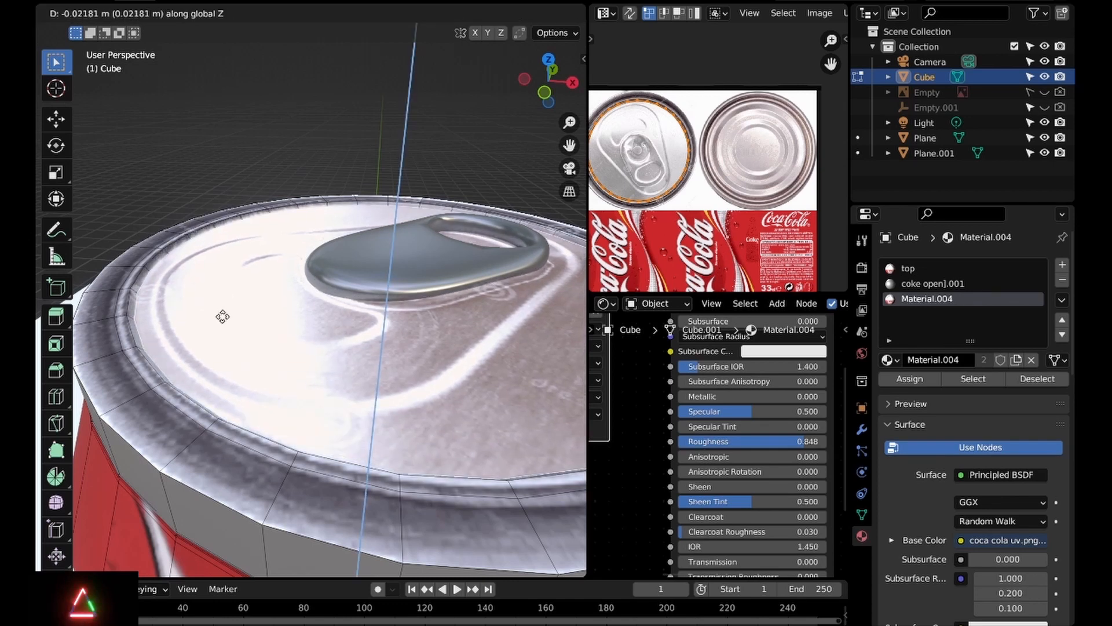
left_click(197, 328)
key("Tab")
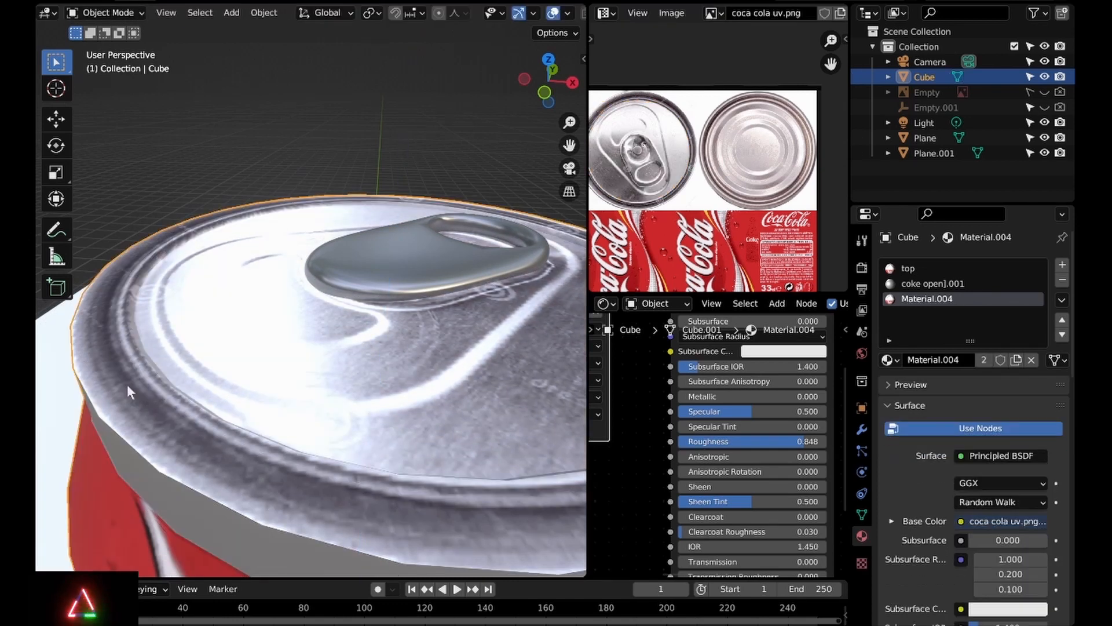
left_click(127, 385)
key("Tab")
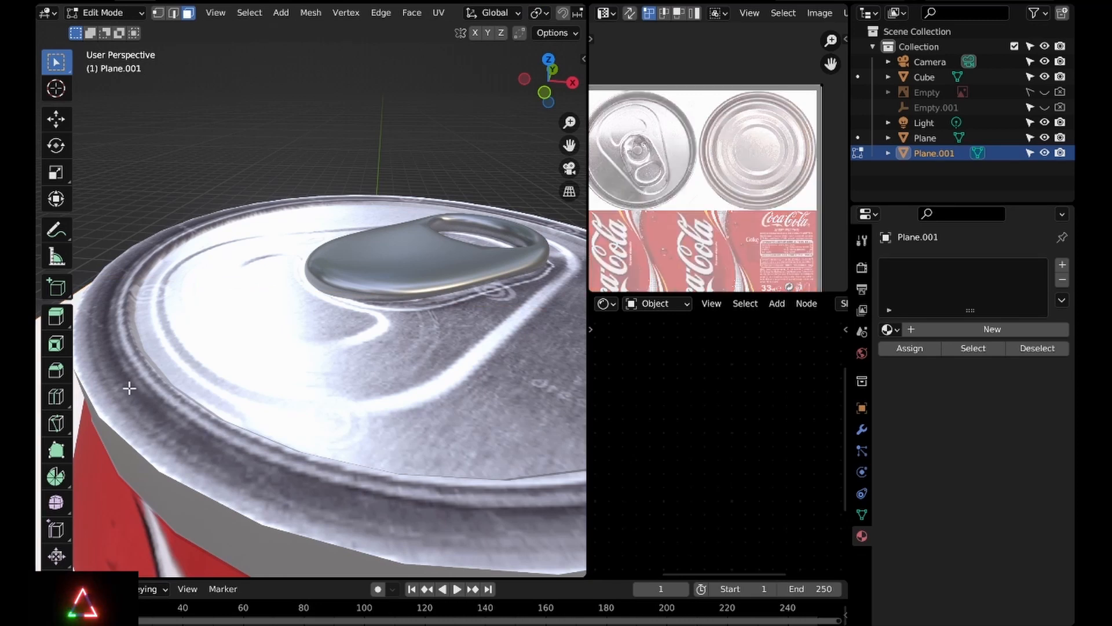
scroll(197, 387, "down", 6)
scroll(286, 346, "up", 4)
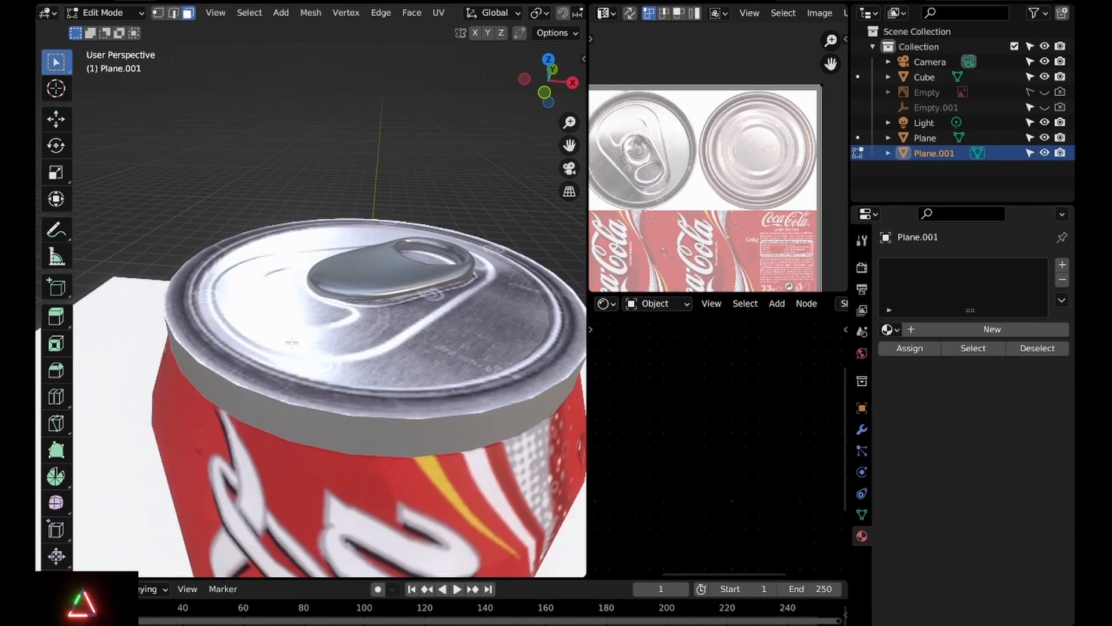
key("Tab")
left_click(285, 346)
key("Tab")
Add a loop cut around the wide outer band of the can's top rim, with edge slide about 0.43
middle_click_drag(286, 345, 202, 413)
left_click(160, 402)
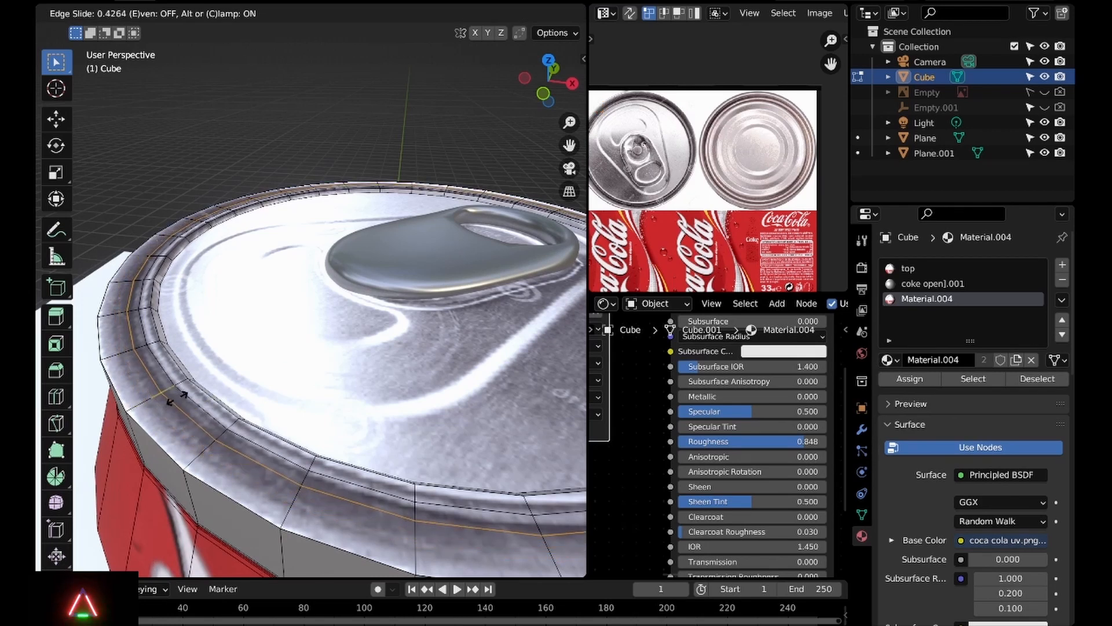
left_click(178, 396)
Select the face ring just inside the new rim loop and lower it about 0.025 m along Z
left_click(188, 12)
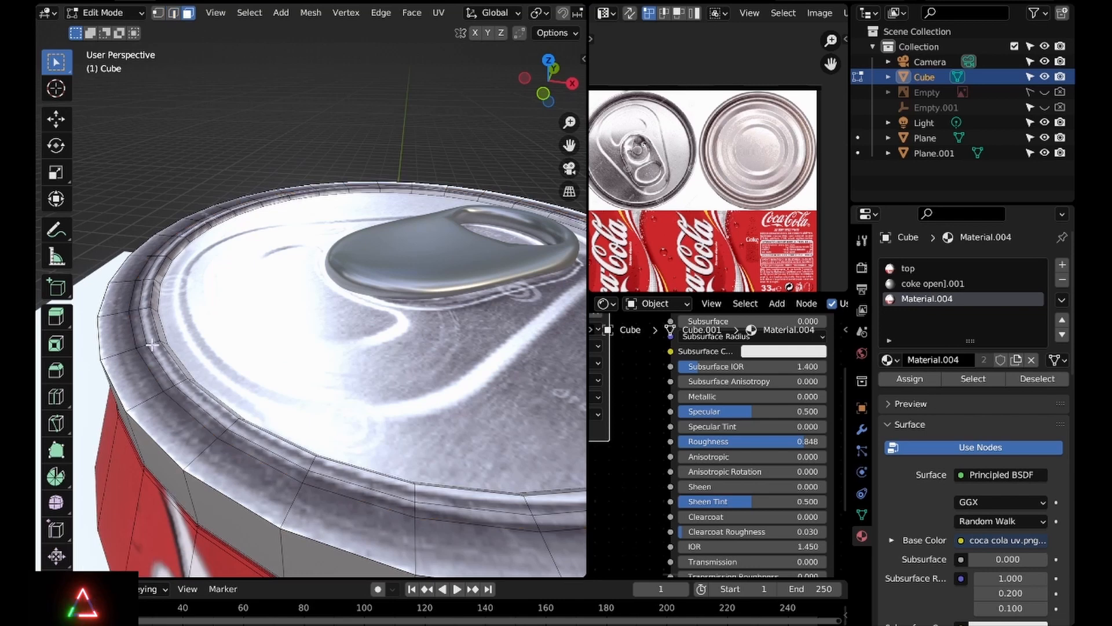
left_click(167, 385, "alt")
key("g")
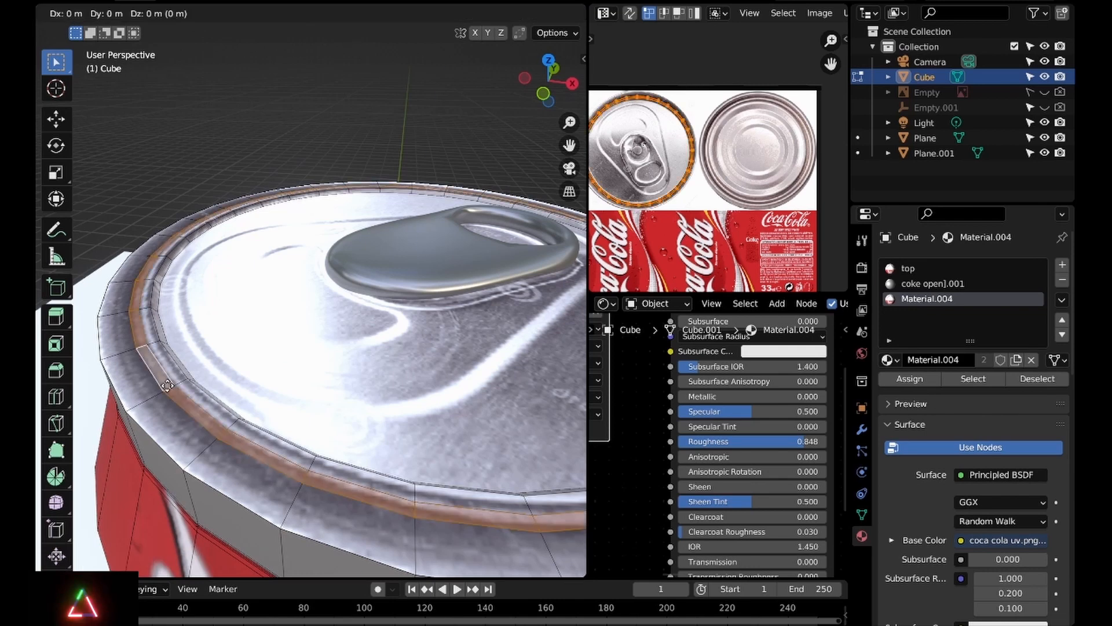
key("z")
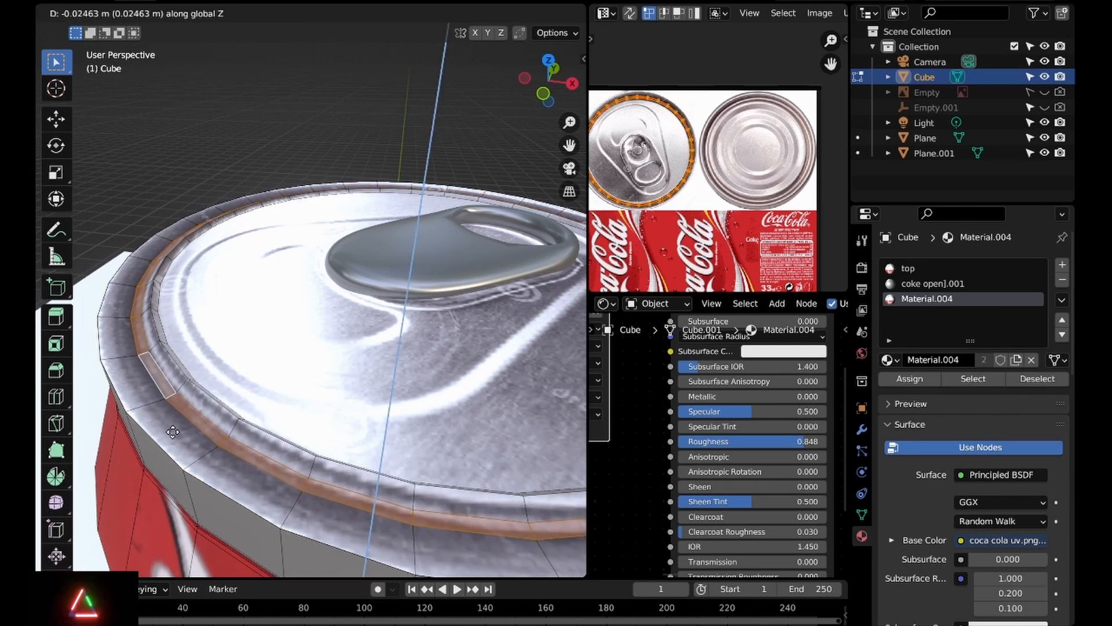
left_click(173, 432)
Add another loop cut around the lowered face ring of the can's rim
scroll(173, 431, "up", 2)
scroll(189, 393, "up", 2)
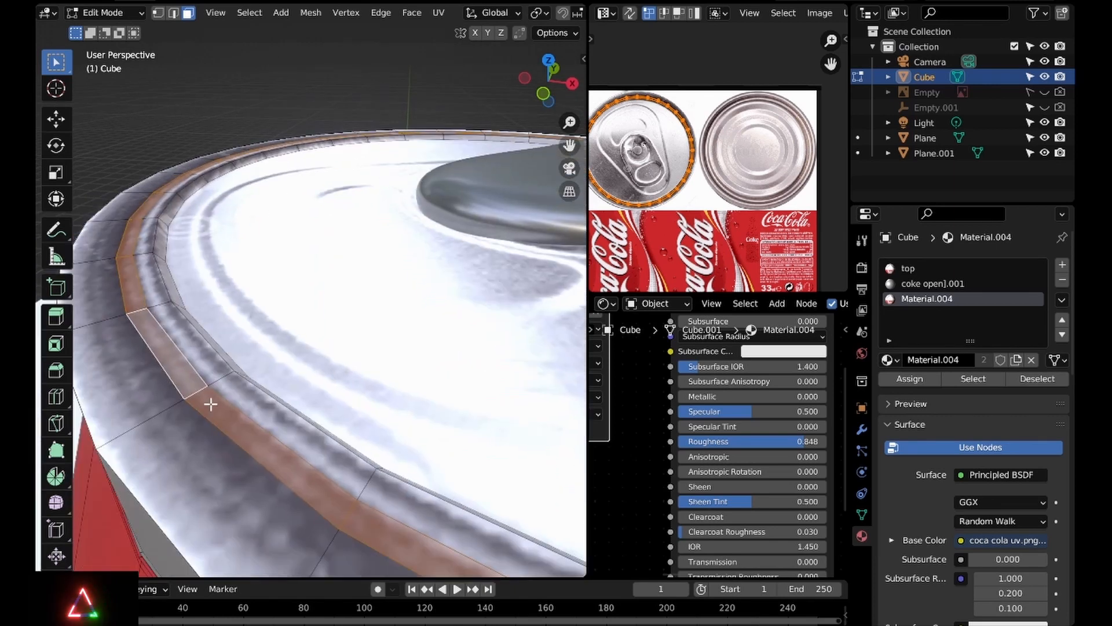
key("g")
key("g")
left_click(192, 397)
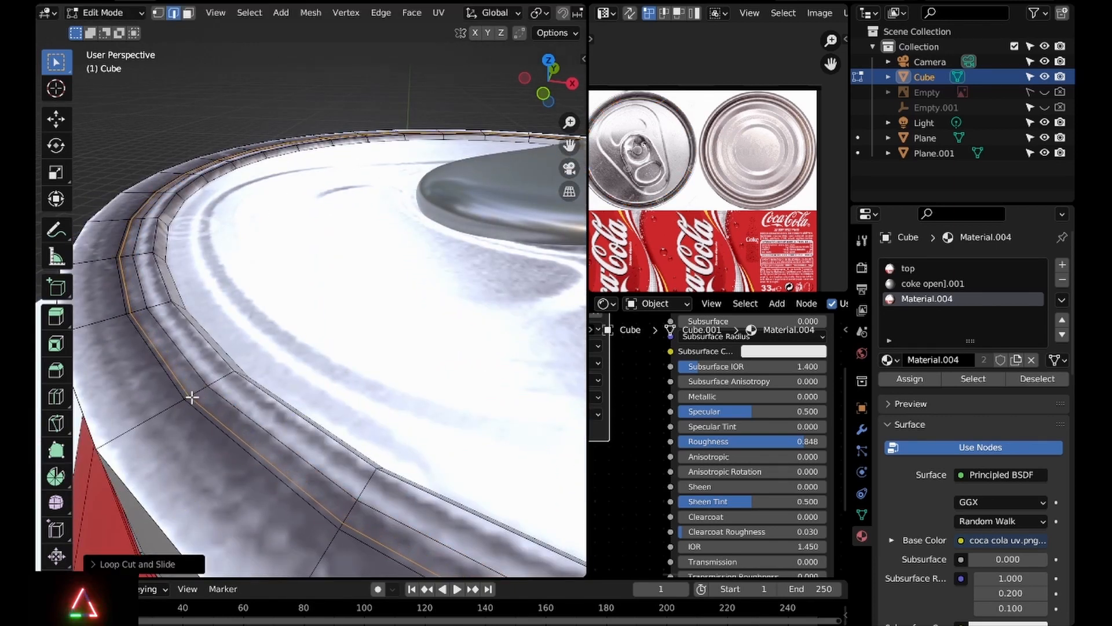
Select one face ring of the split rim groove and lower it about 0.02 m along Z
left_click(189, 14)
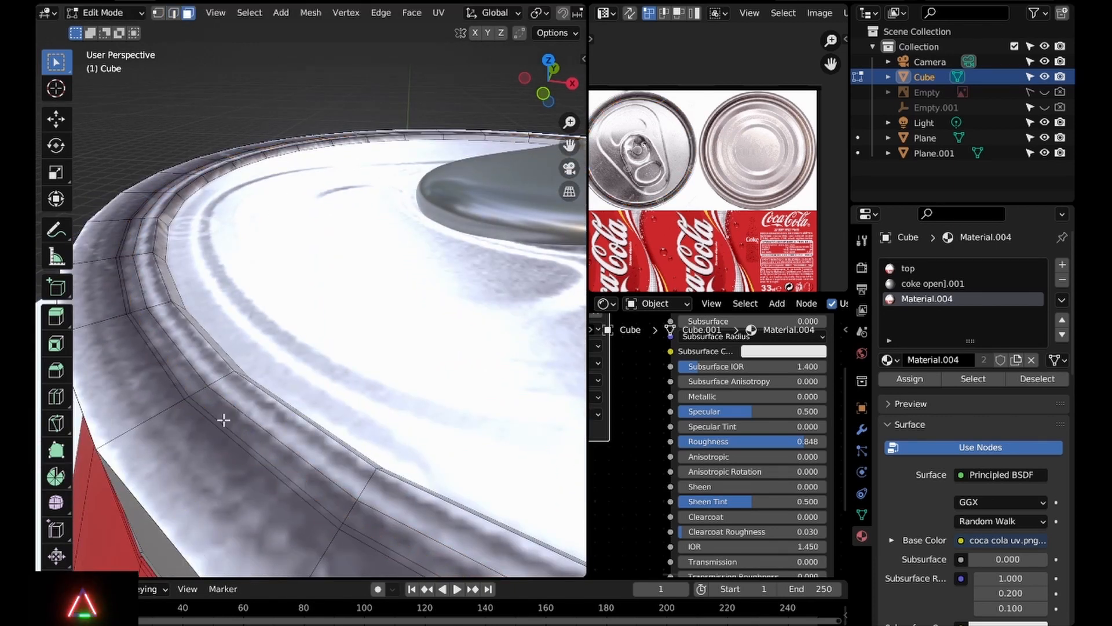
left_click(205, 389, "alt")
key("g")
key("z")
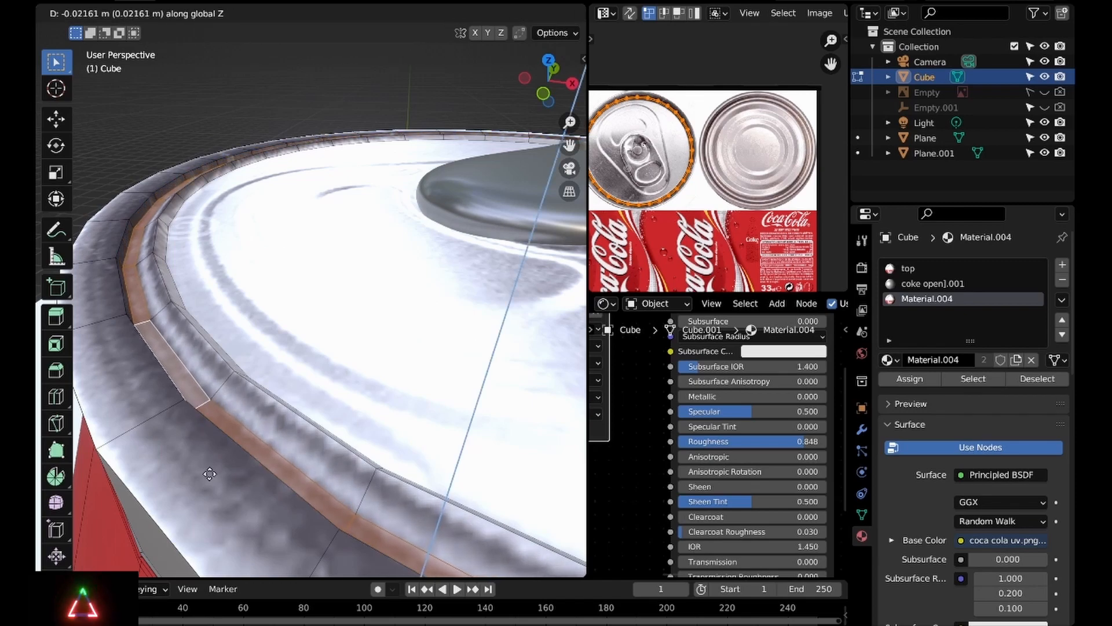
left_click(208, 453)
Leave Edit Mode, deselect the can and examine its recessed rim groove from several angles
scroll(208, 452, "down", 6)
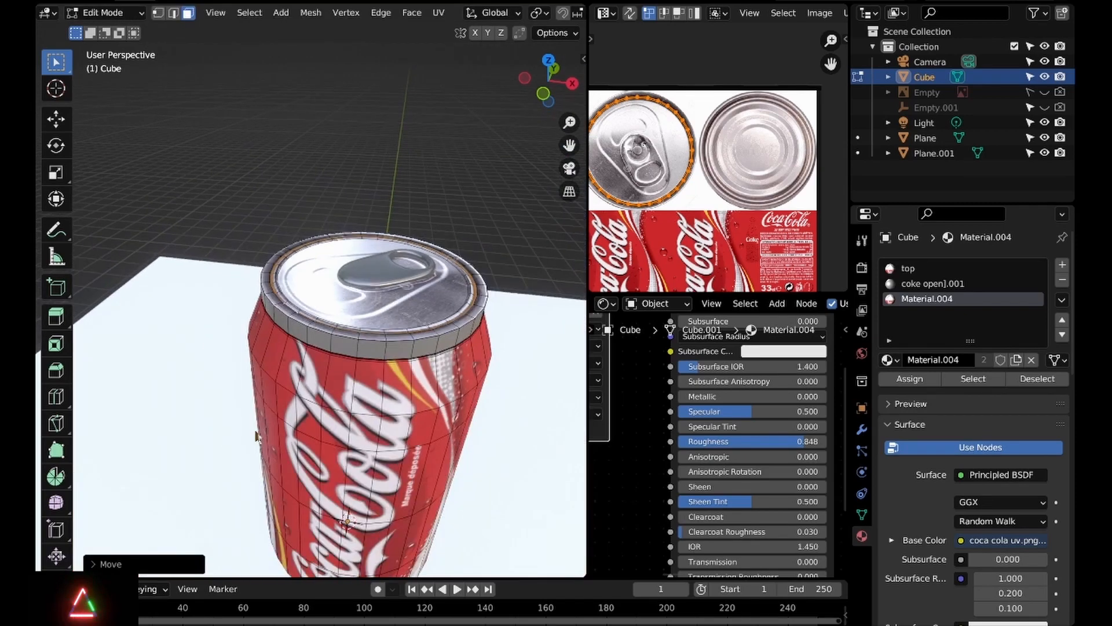
key("Tab")
left_click(260, 219)
middle_click_drag(260, 219, 276, 272)
scroll(342, 249, "up", 5)
middle_click_drag(362, 237, 290, 318)
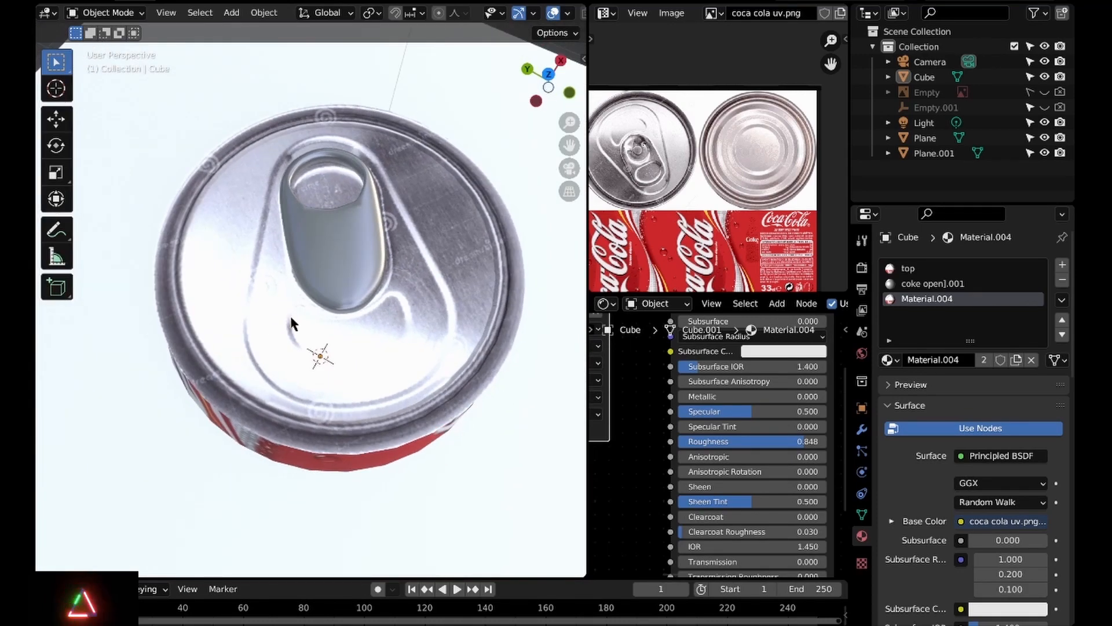
middle_click_drag(386, 318, 270, 297)
Reopen the can mesh for editing and scale the selected groove ring slightly outward
key("Tab")
scroll(254, 313, "up", 2)
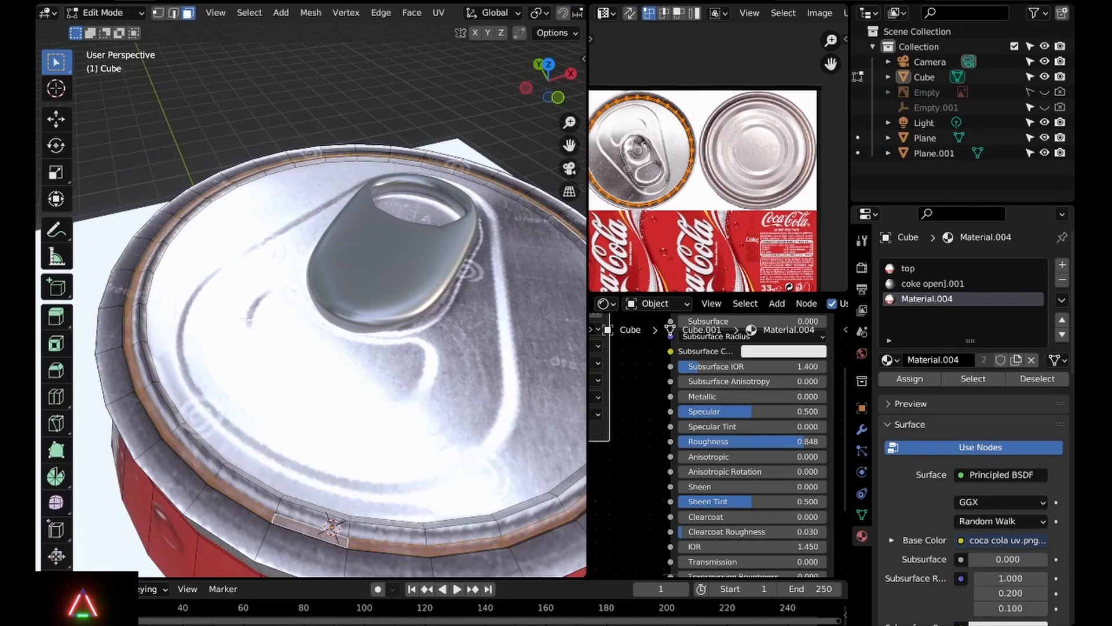
key("s")
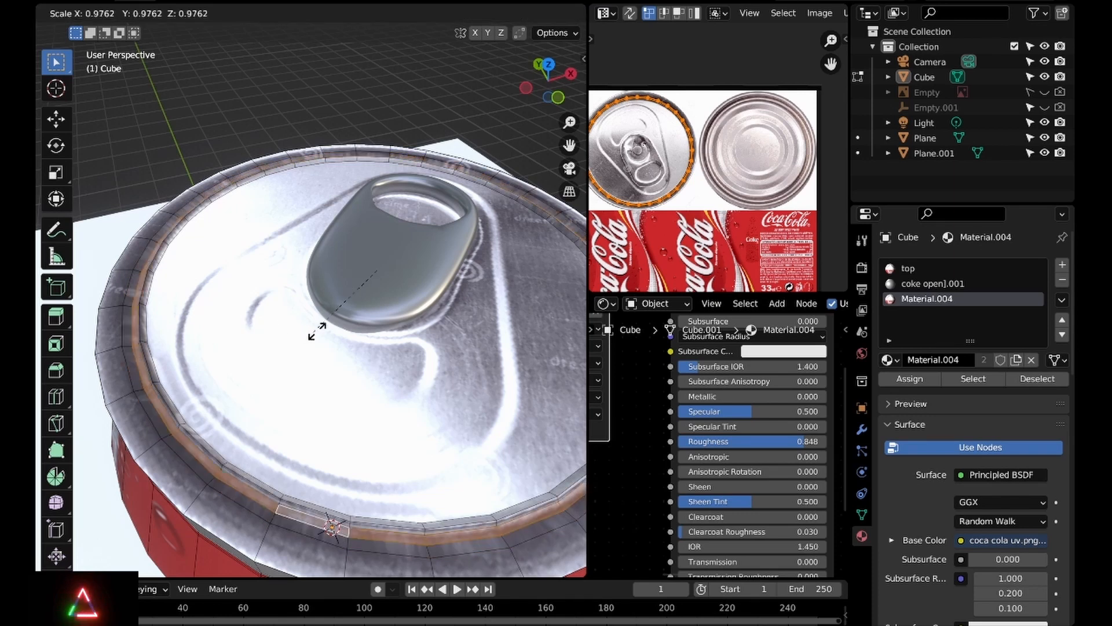
left_click(302, 339)
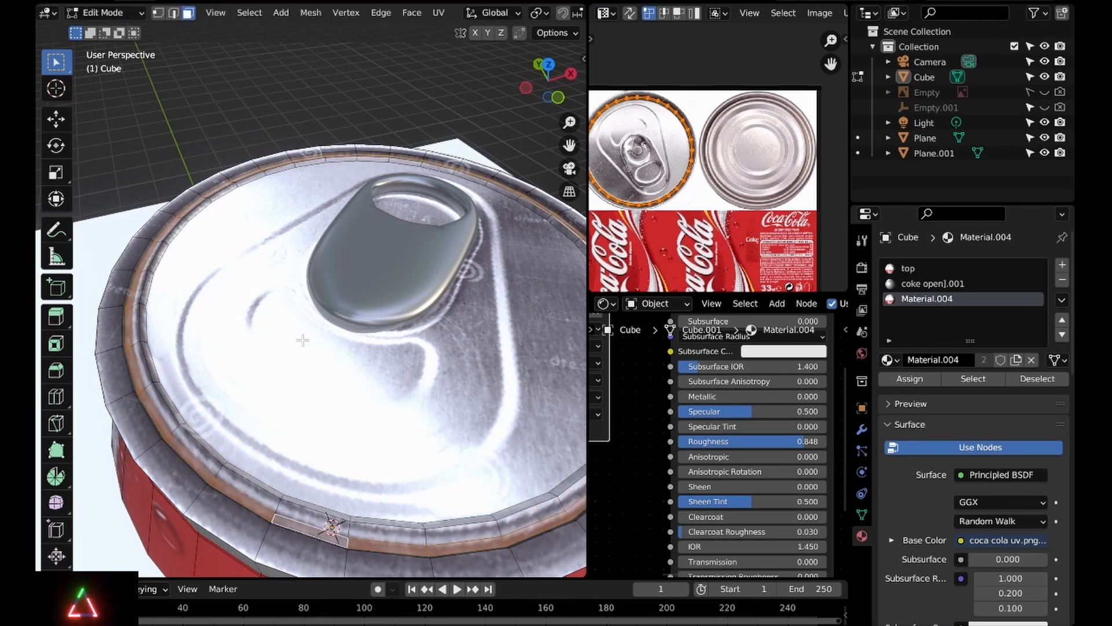
key("s")
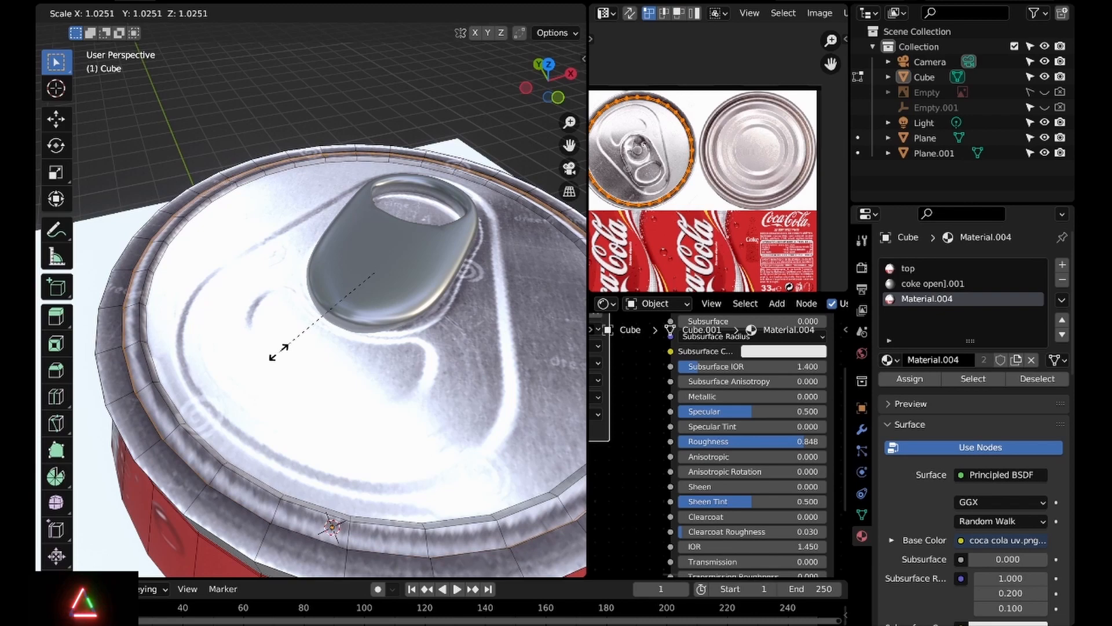
left_click(296, 347)
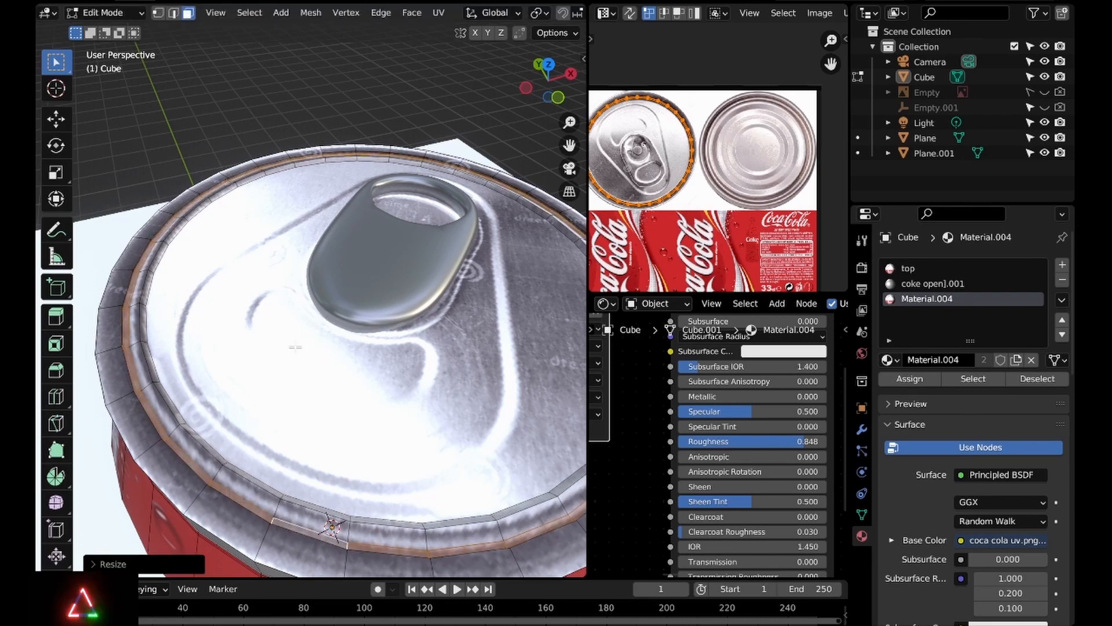
key("g")
key("z")
left_click(290, 457)
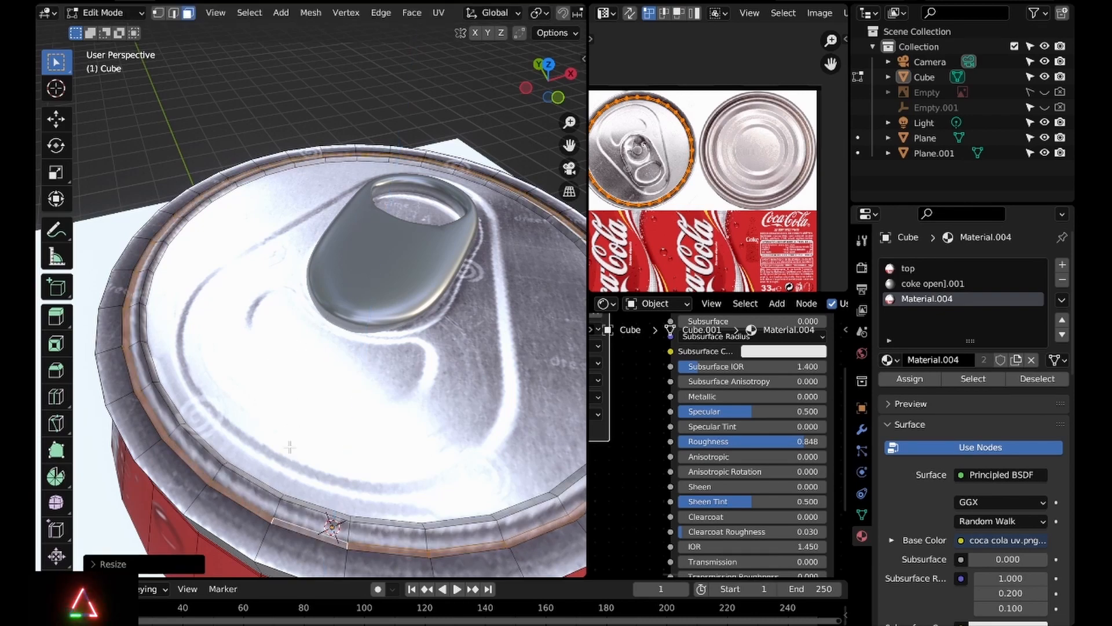
middle_click_drag(289, 444, 219, 363)
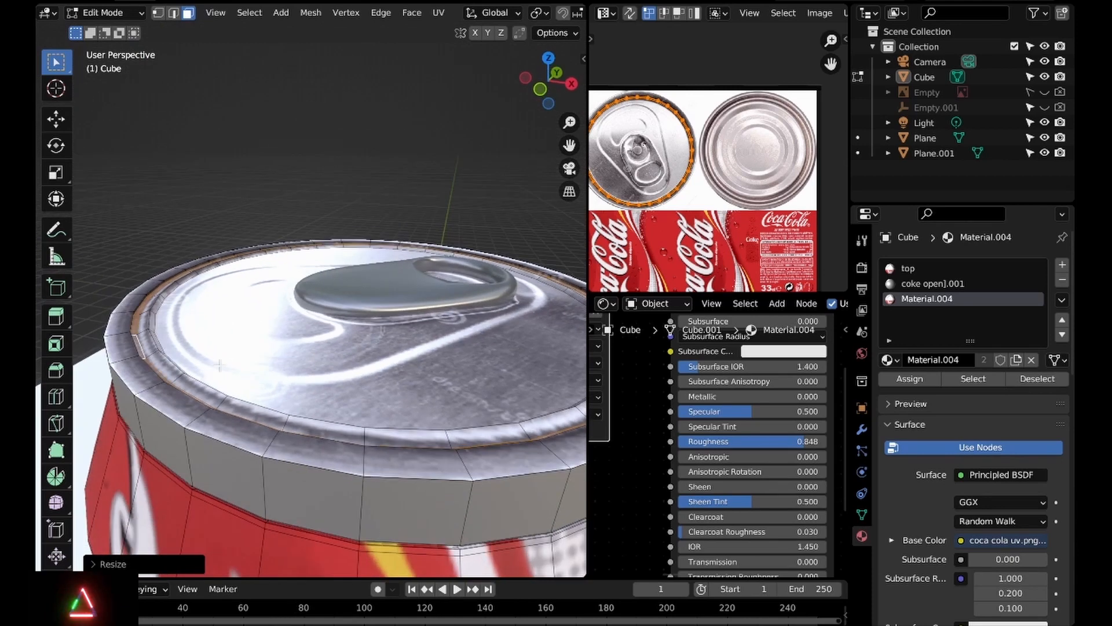
Adjust the selected groove ring's height along Z and leave Edit Mode
key("g")
key("z")
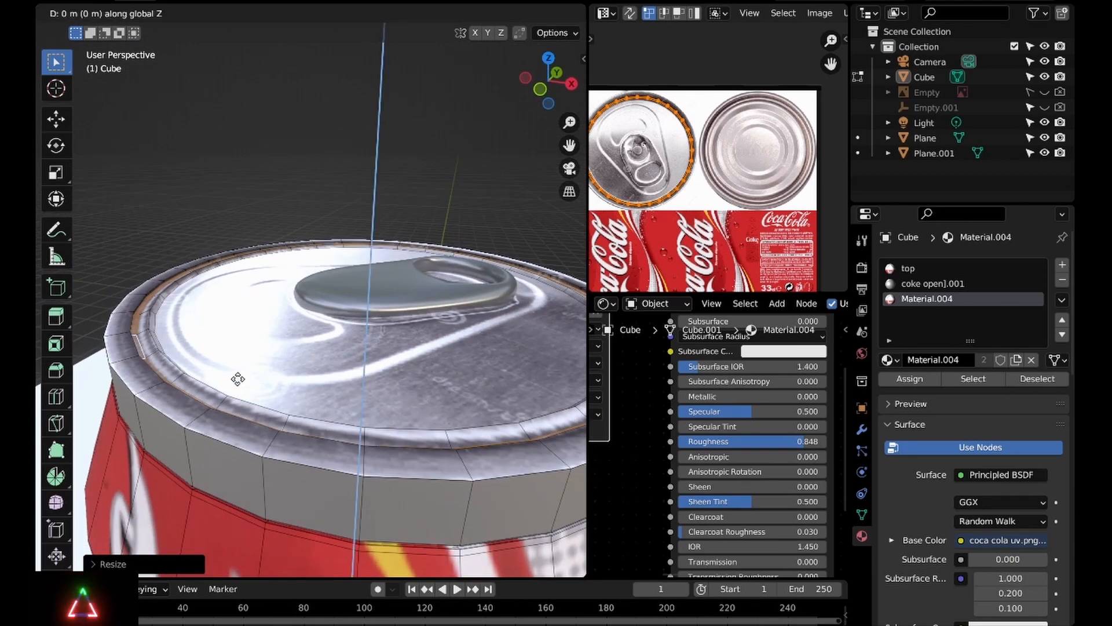
left_click(255, 333)
mouse_move(254, 333)
middle_mouse_down()
mouse_move(302, 391)
mouse_move(375, 397)
mouse_move(409, 377)
mouse_move(528, 359)
mouse_move(512, 371)
middle_mouse_up()
key("Tab")
scroll(527, 15, "down", 4)
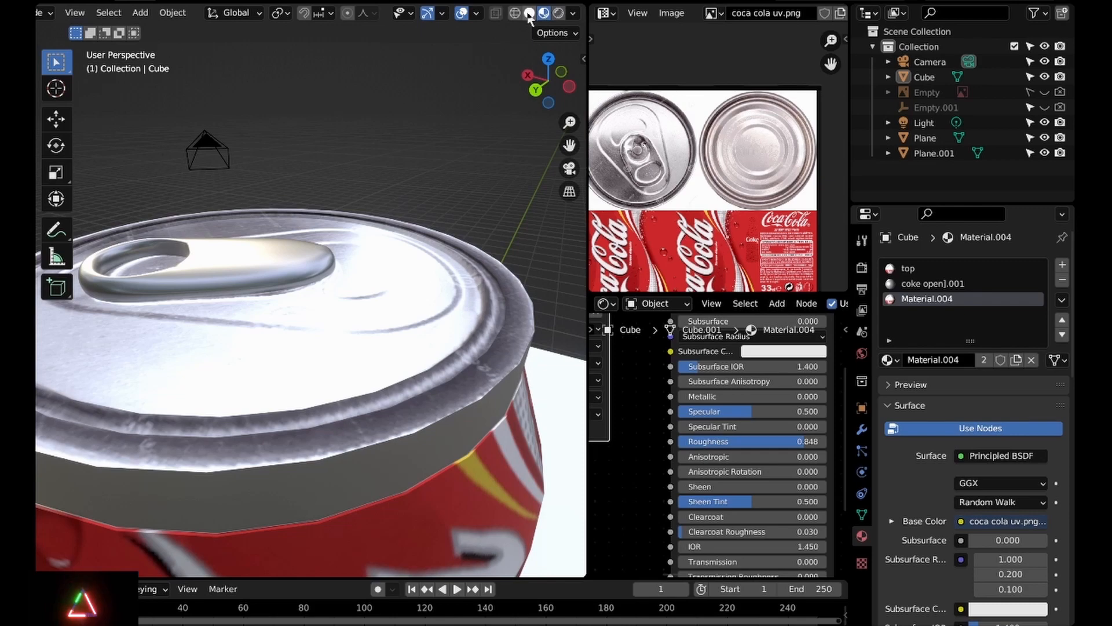
Examine the can's rim and top in solid shading, both as an object and as an editable mesh
left_click(529, 12)
mouse_move(394, 226)
middle_mouse_down()
mouse_move(455, 248)
mouse_move(398, 230)
middle_mouse_up()
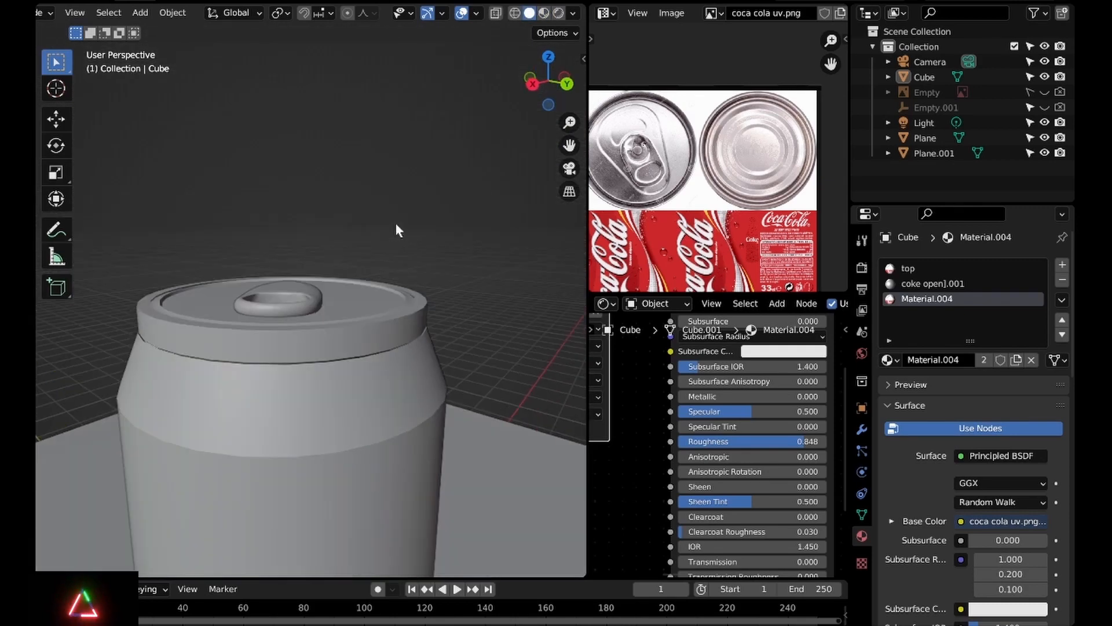
scroll(385, 278, "up", 4)
key("Tab")
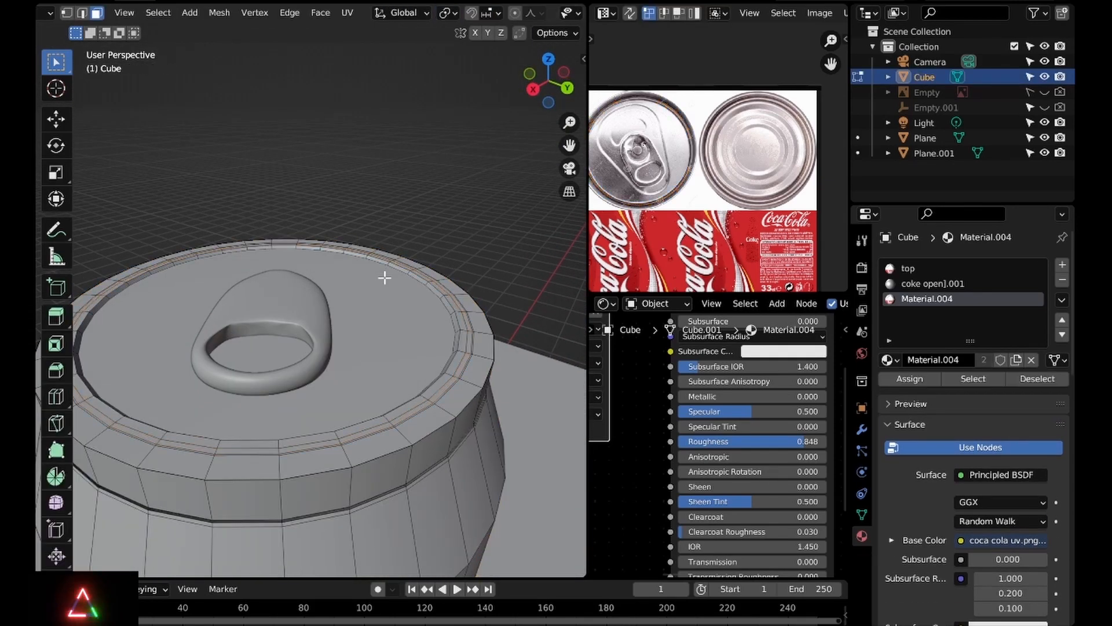
mouse_move(385, 278)
middle_mouse_down()
mouse_move(455, 290)
mouse_move(470, 330)
mouse_move(489, 264)
mouse_move(442, 241)
mouse_move(319, 267)
middle_mouse_up()
key("Tab")
Switch the viewport to rendered shading and view the scene through the camera
left_click(557, 13)
scroll(509, 243, "down", 5)
scroll(390, 268, "down", 5)
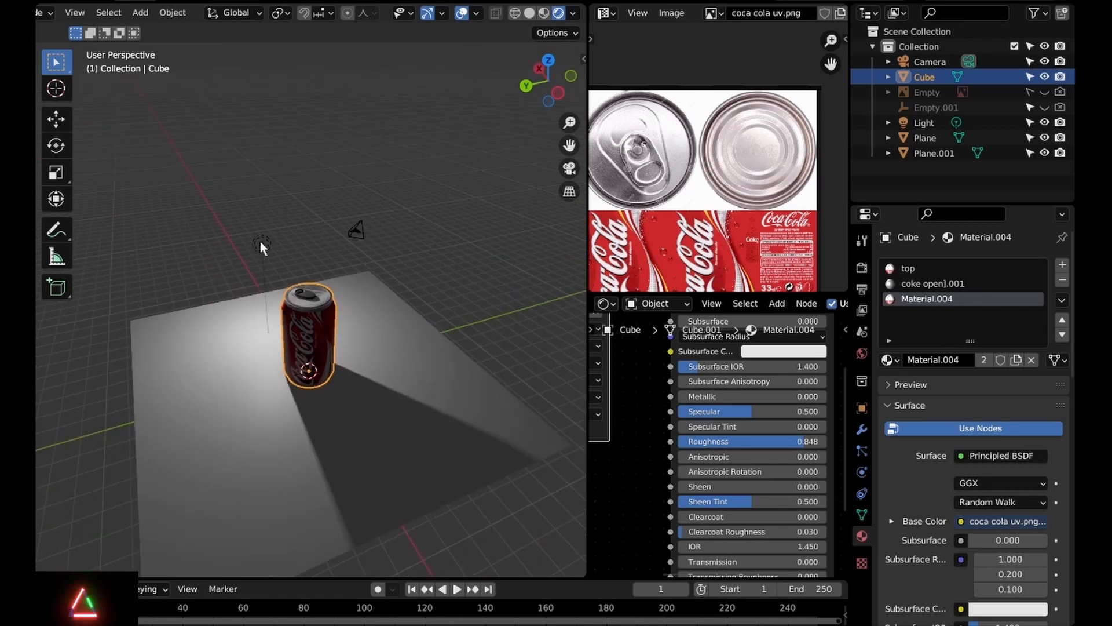
key("KP_0")
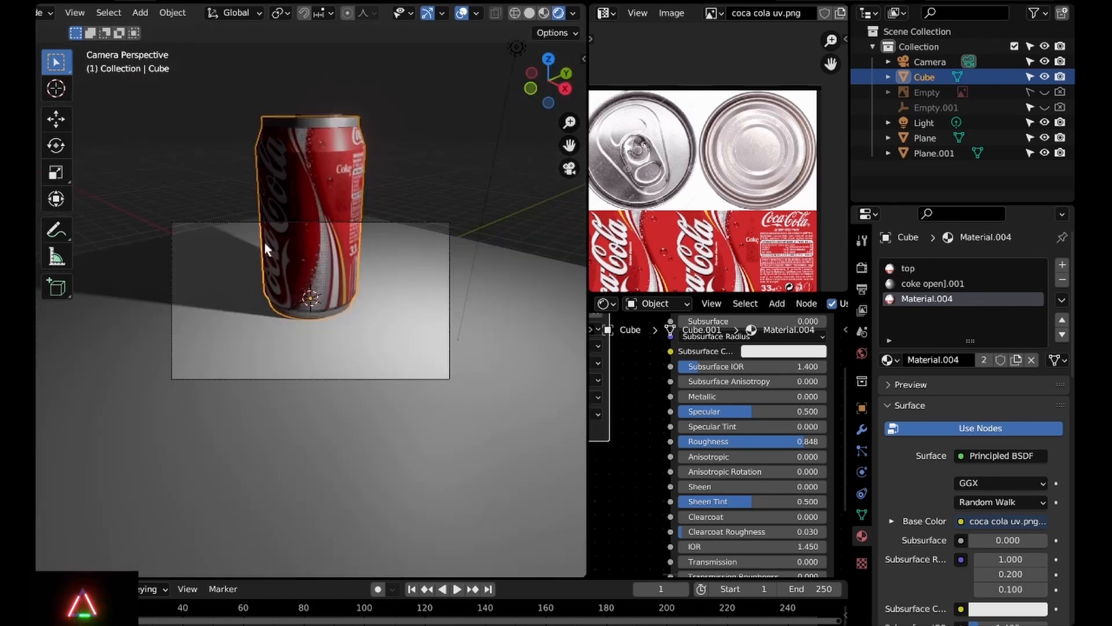
Select the camera and set the output's horizontal resolution to 1080 px for a square frame
left_click(364, 220)
left_click(450, 302)
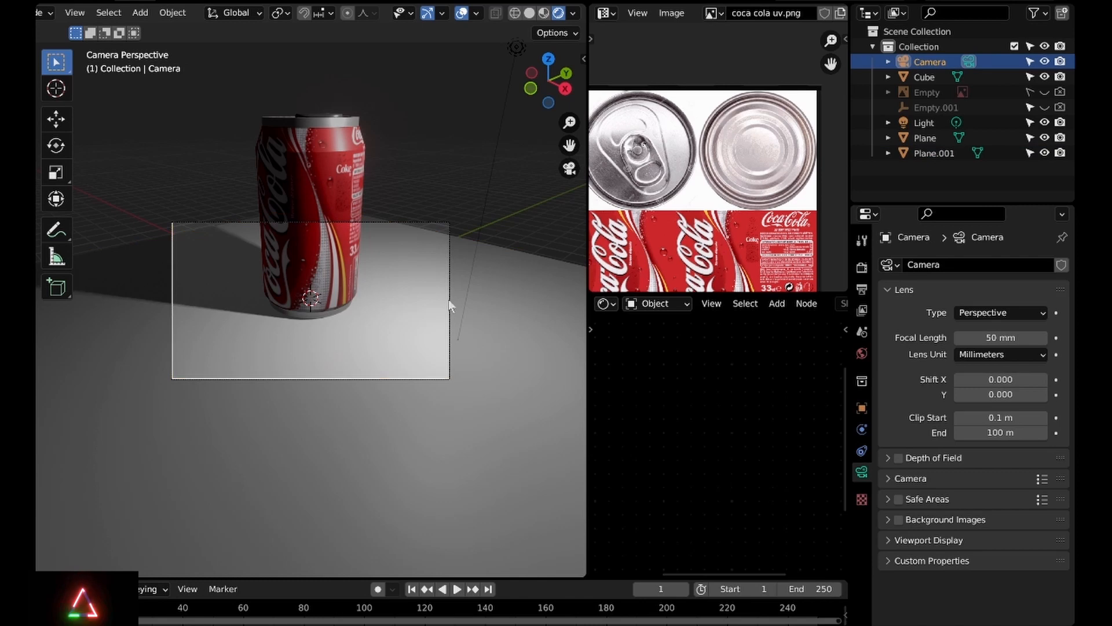
left_click(450, 303)
left_click(450, 302)
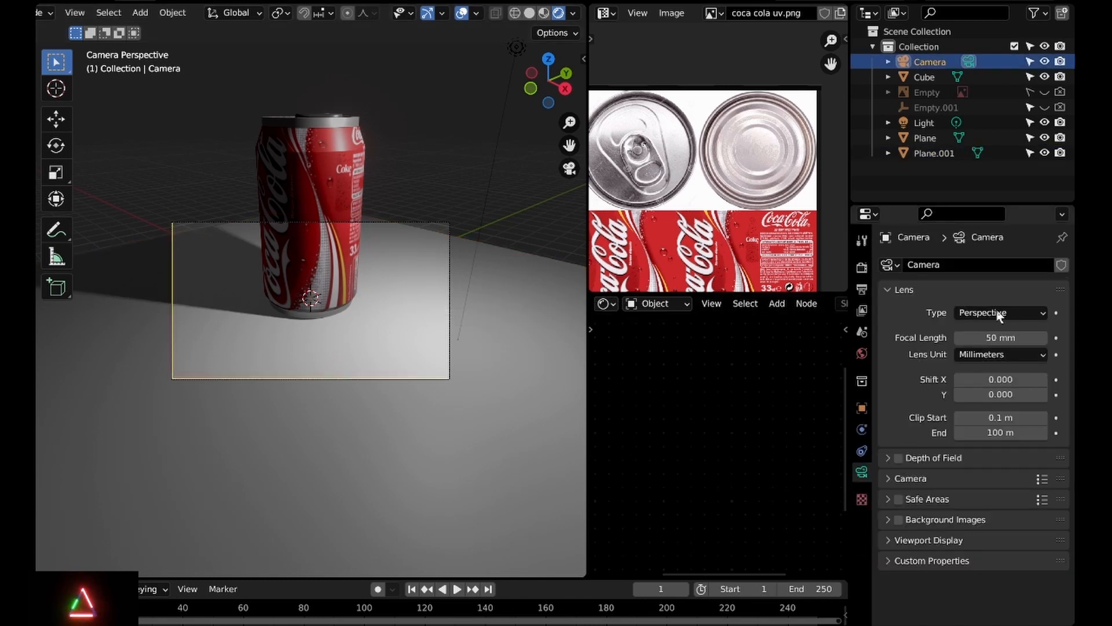
left_click(862, 267)
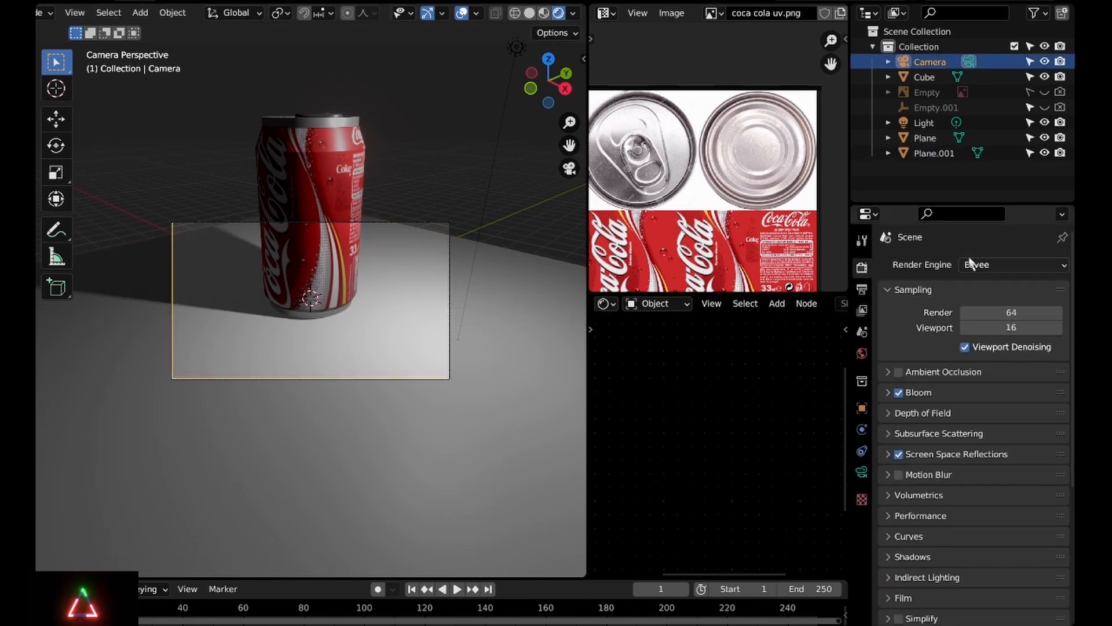
left_click(862, 288)
left_click(1029, 285)
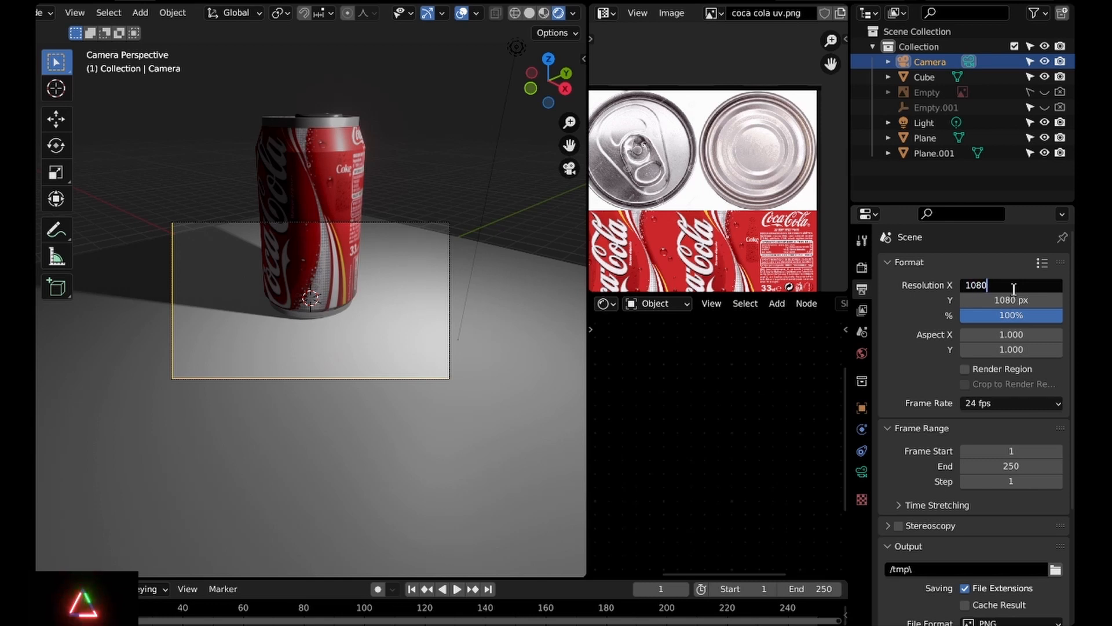
key("Return")
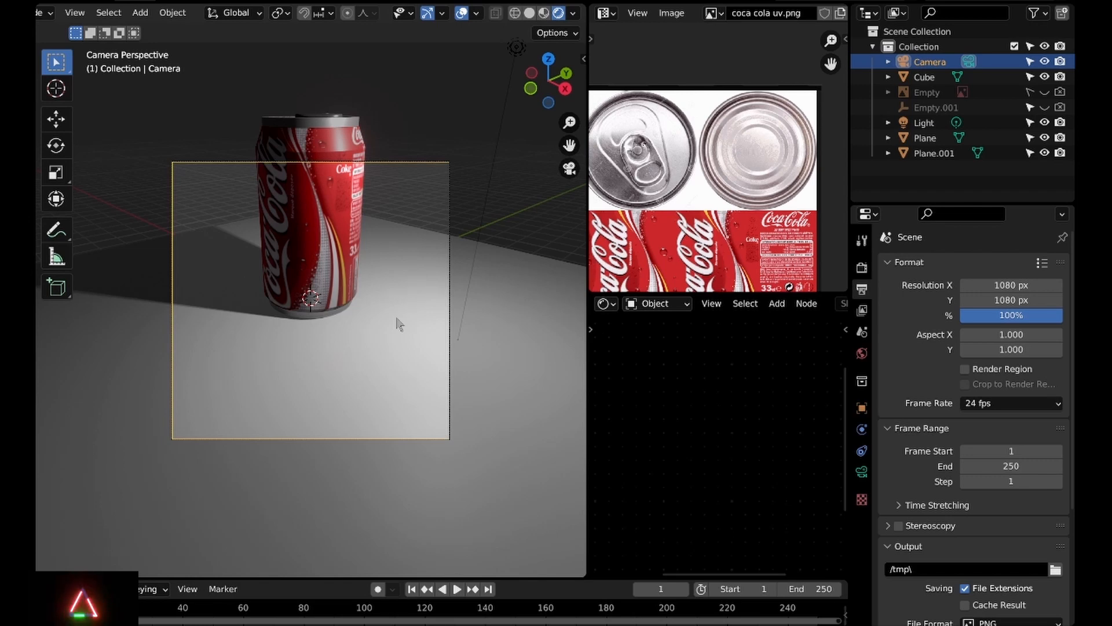
Reposition the camera to frame the whole can, and slide the ground plane horizontally farther behind it
key("shift+grave")
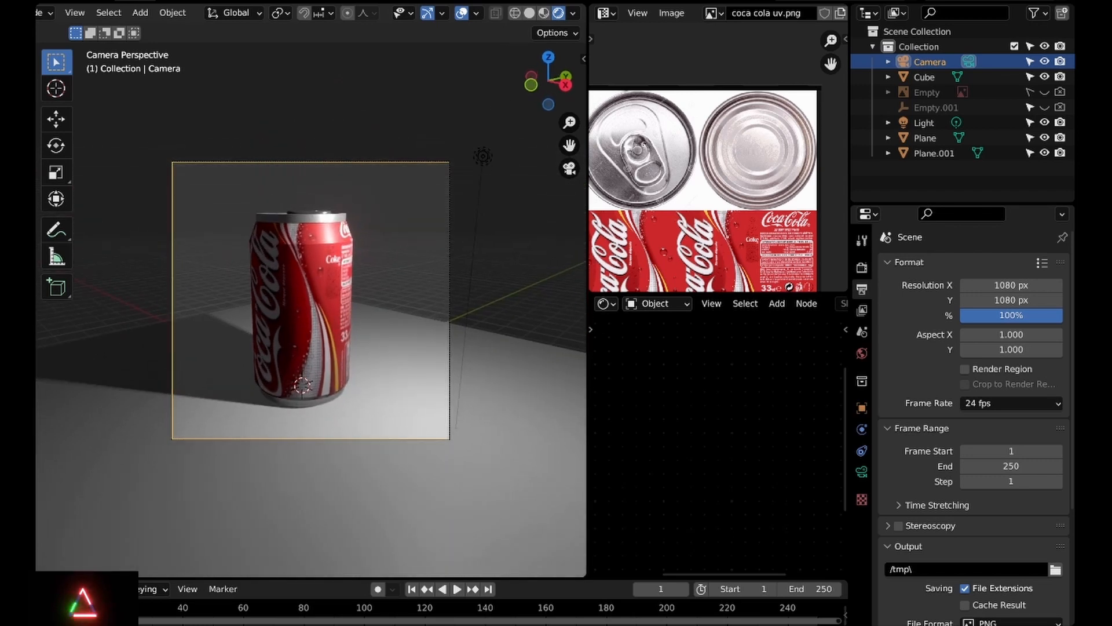
left_click(389, 382)
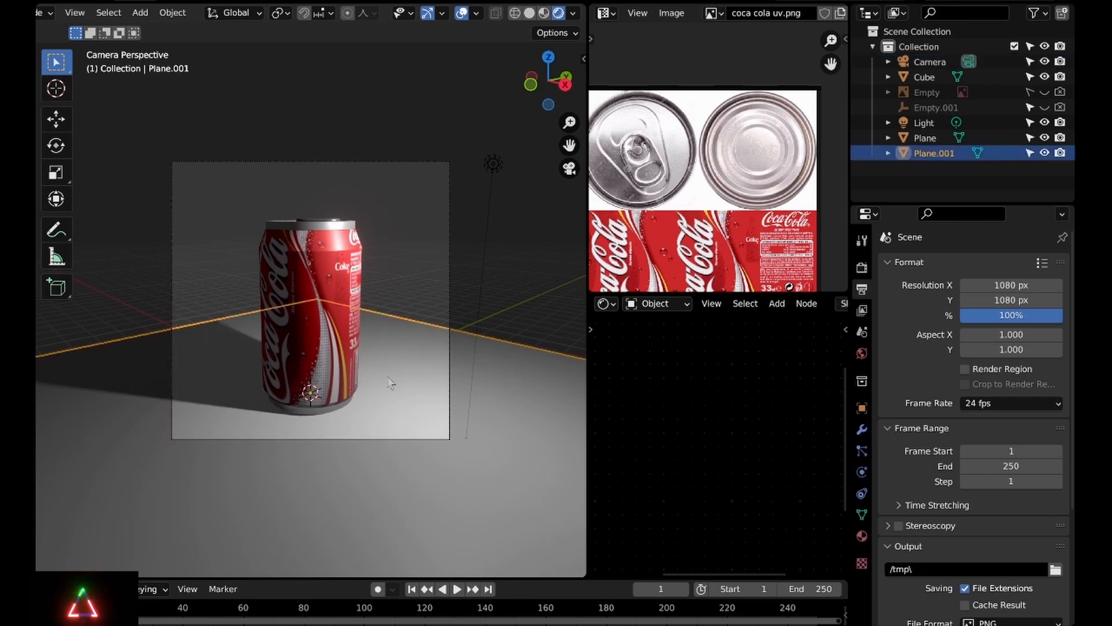
key("g")
key("shift+z")
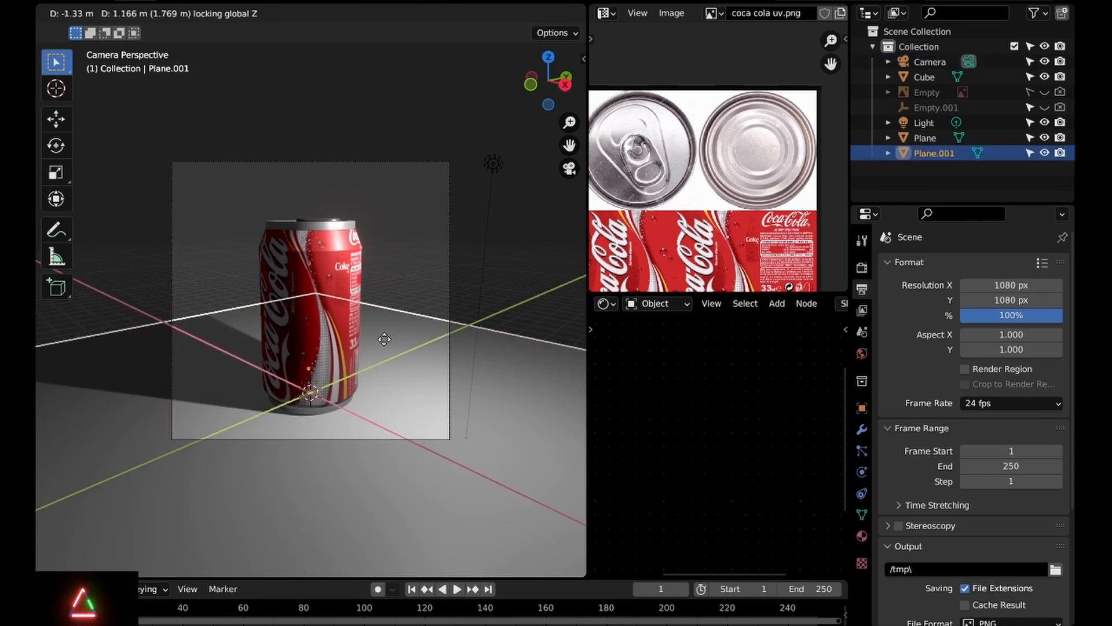
left_click(383, 338)
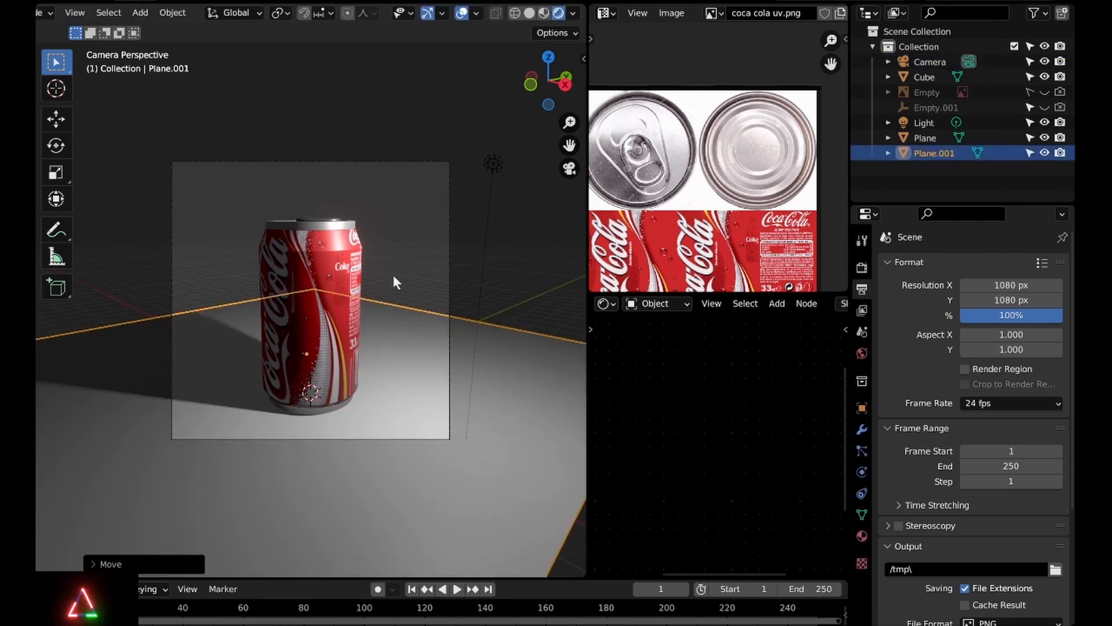
left_click(393, 275)
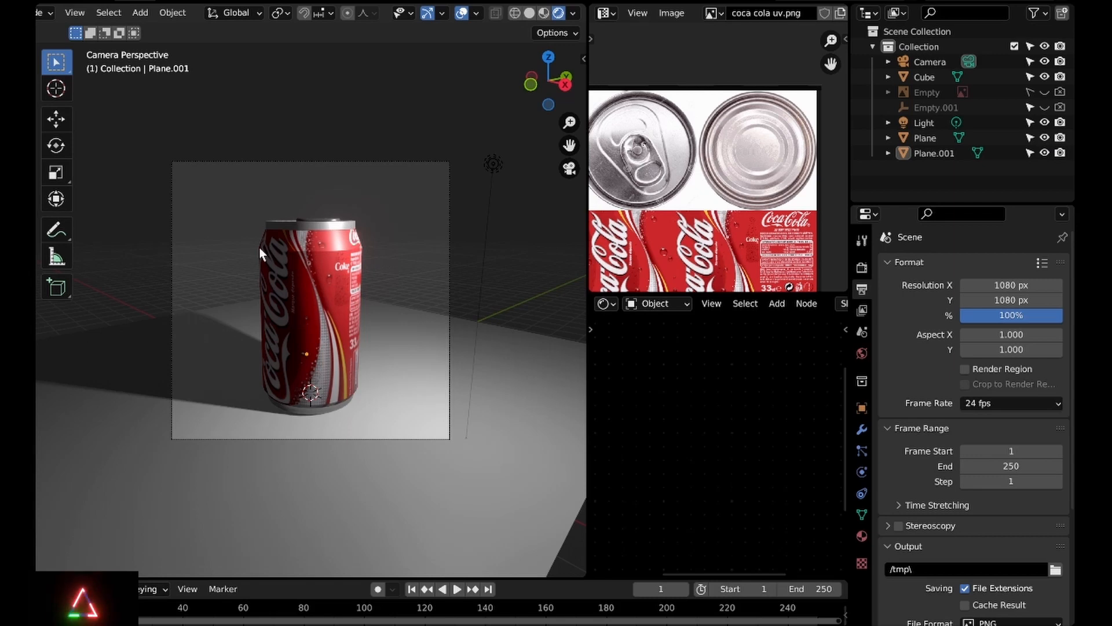
Join the pull tab to the can body as one object
left_click(312, 302)
middle_click_drag(311, 302, 325, 318)
left_click(306, 244)
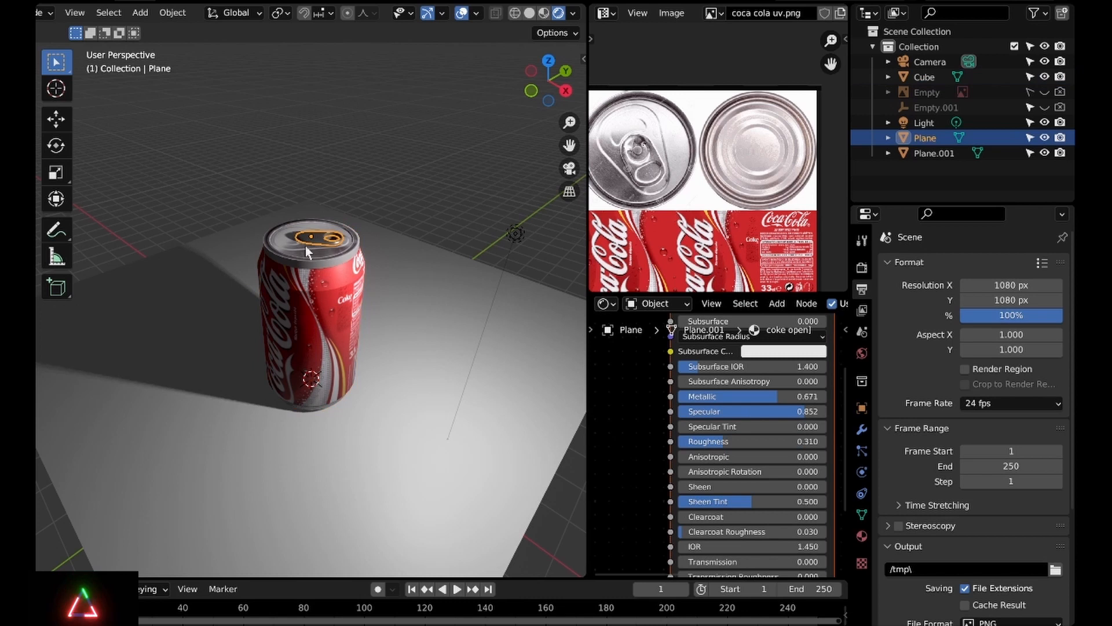
left_click(304, 252, "shift")
key("ctrl+j")
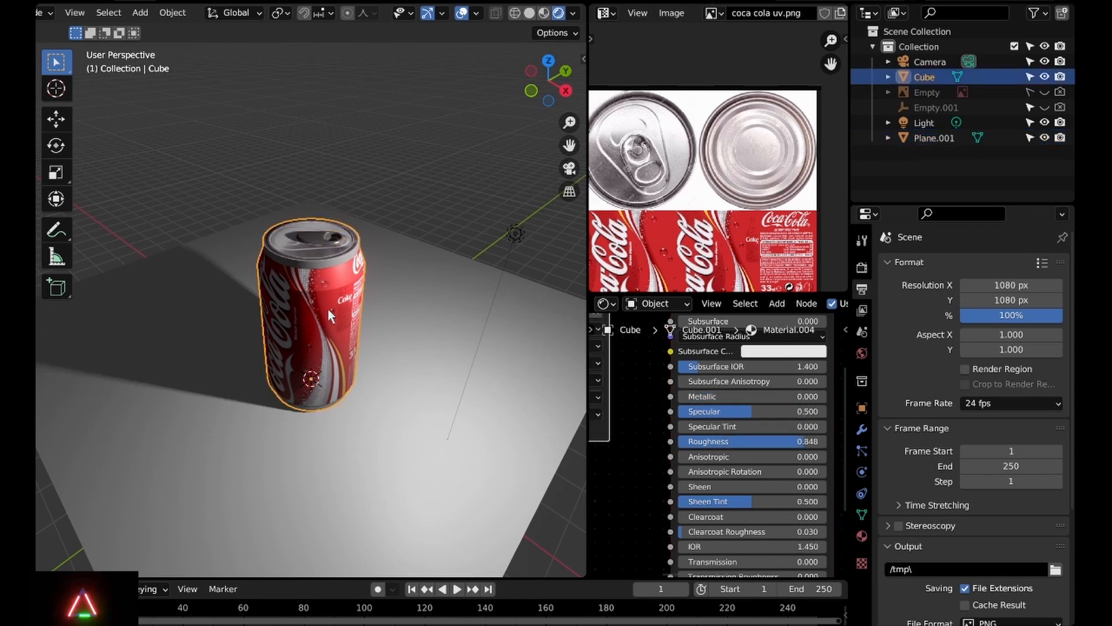
Place a linked duplicate of the can behind the original on its right and rotate it about Z until its logo faces the camera
key("shift+d")
key("shift+z")
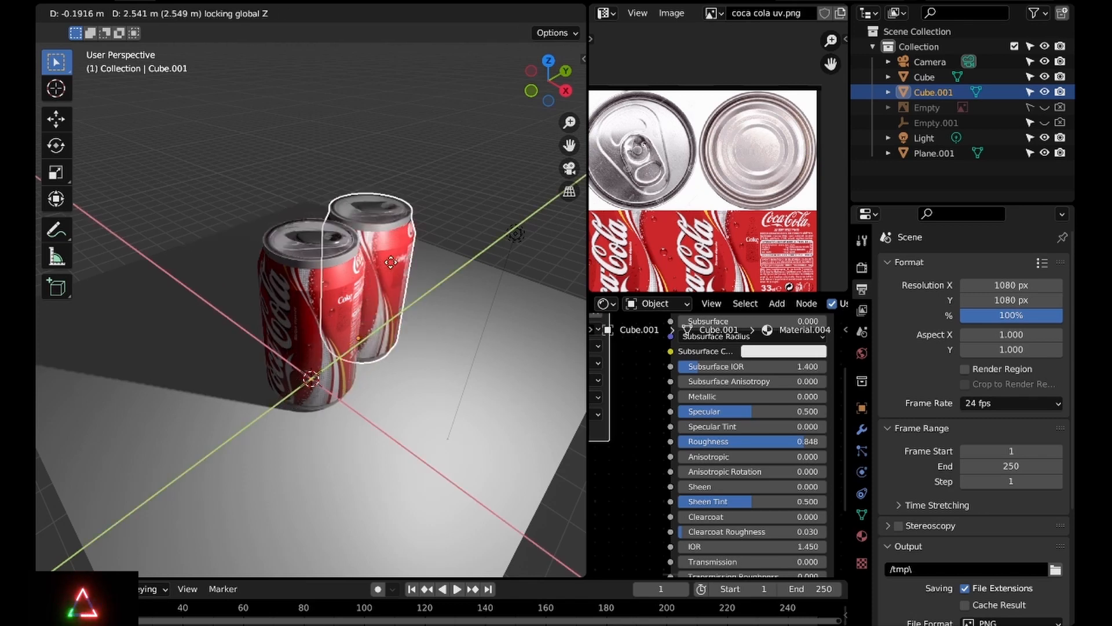
left_click(409, 257)
key("KP_0")
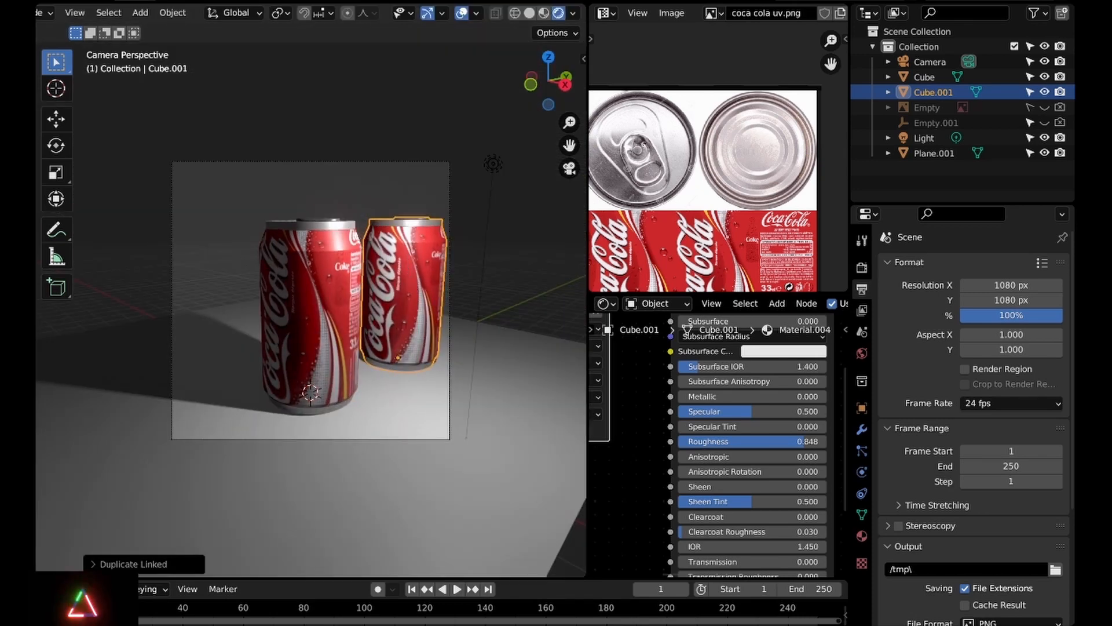
key("r")
key("z")
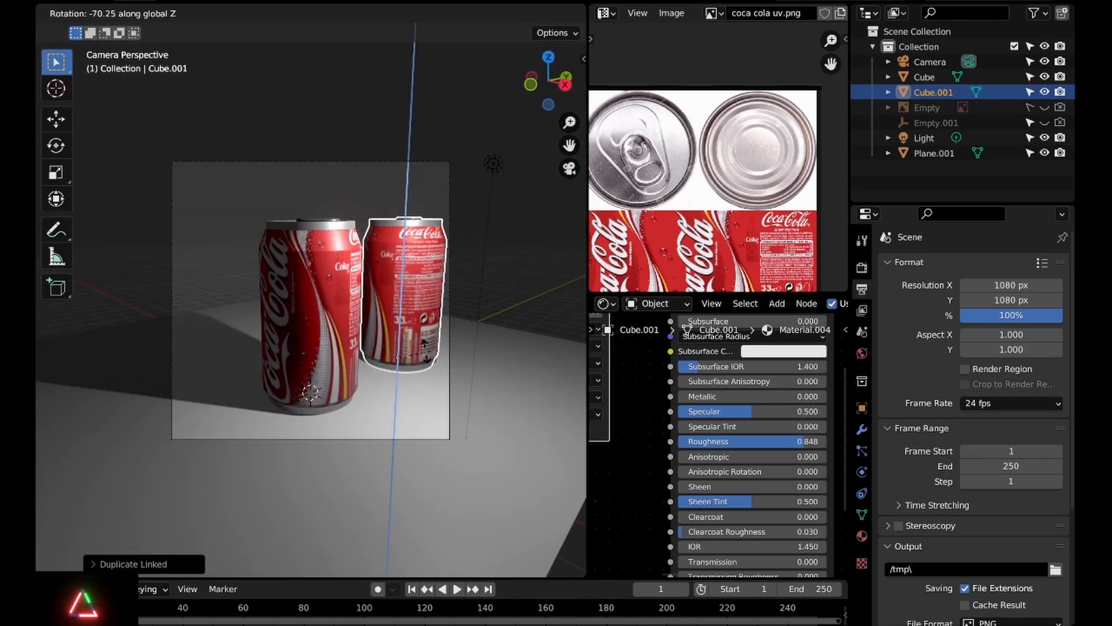
left_click(449, 327)
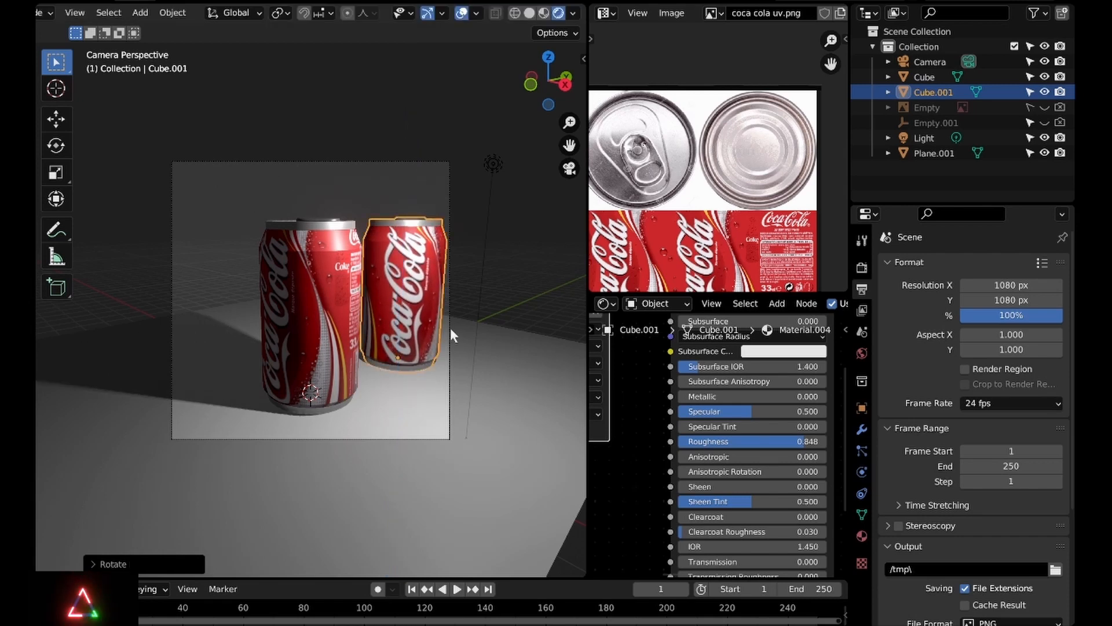
Place another linked duplicate can behind the original on its left and rotate it about Z so the barcode side faces the camera
key("alt+d")
key("x")
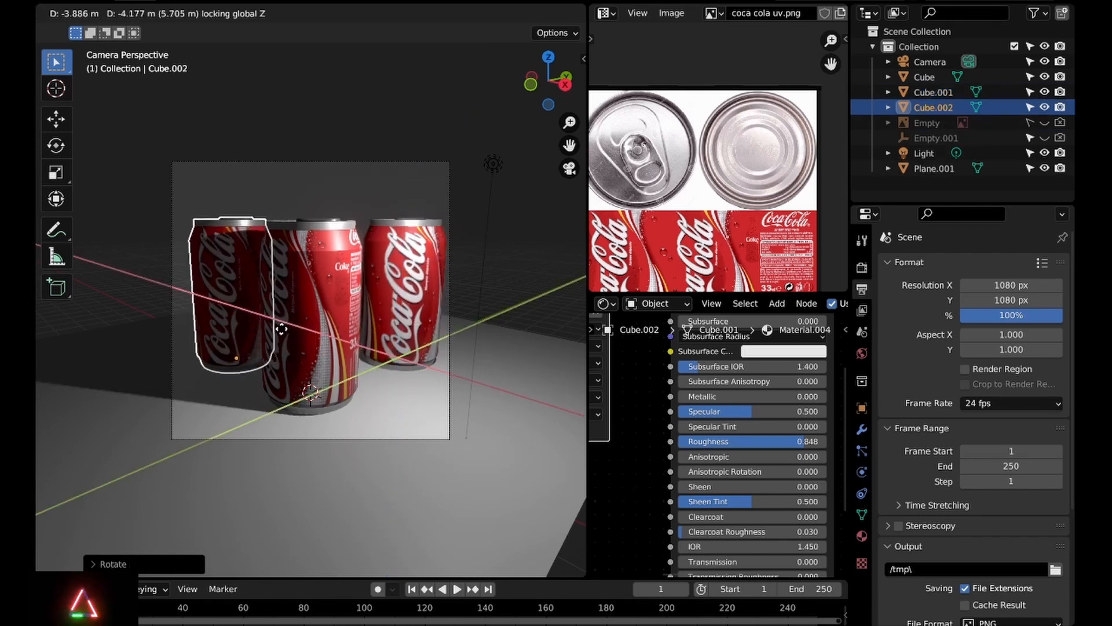
left_click(270, 322)
key("r")
key("z")
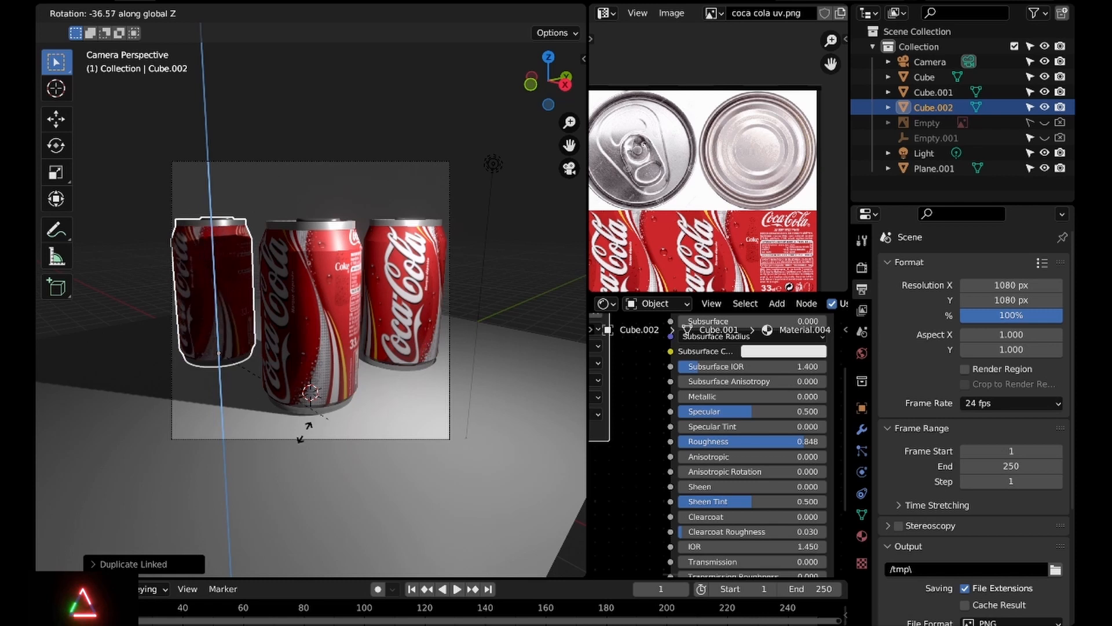
left_click(231, 441)
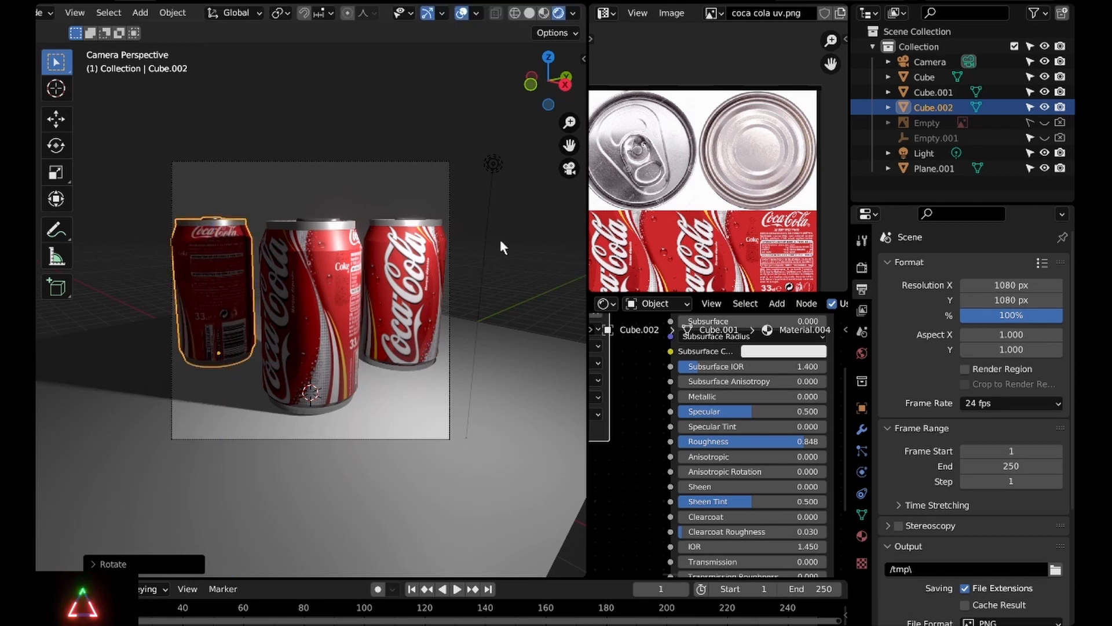
Shift the left can horizontally on the ground so it stands clear of the front can, and deselect it
key("g")
key("x")
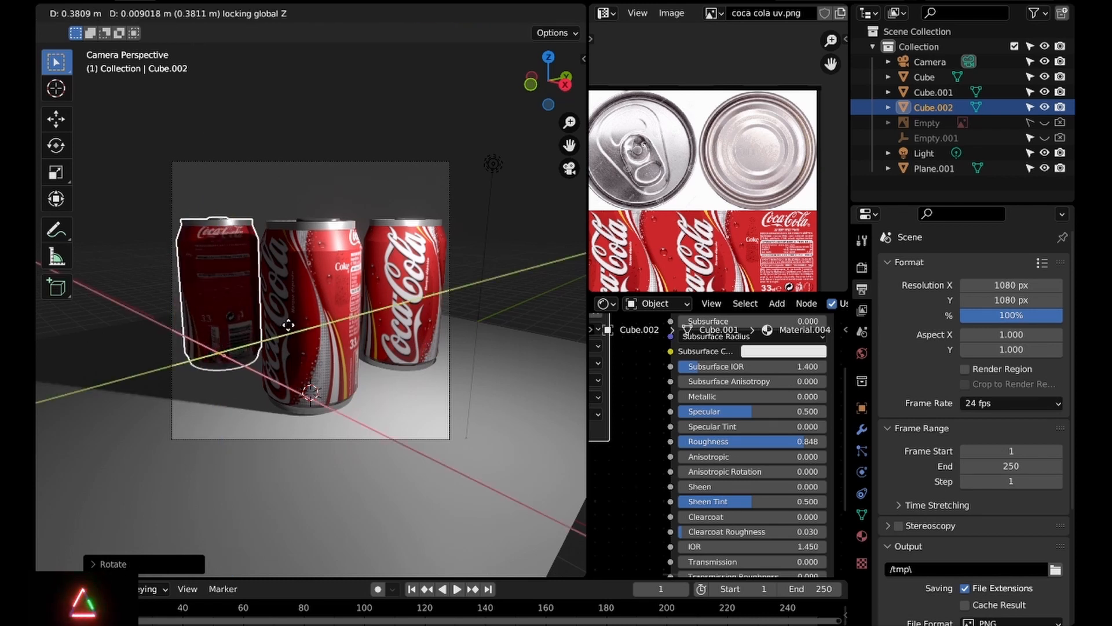
left_click(390, 257)
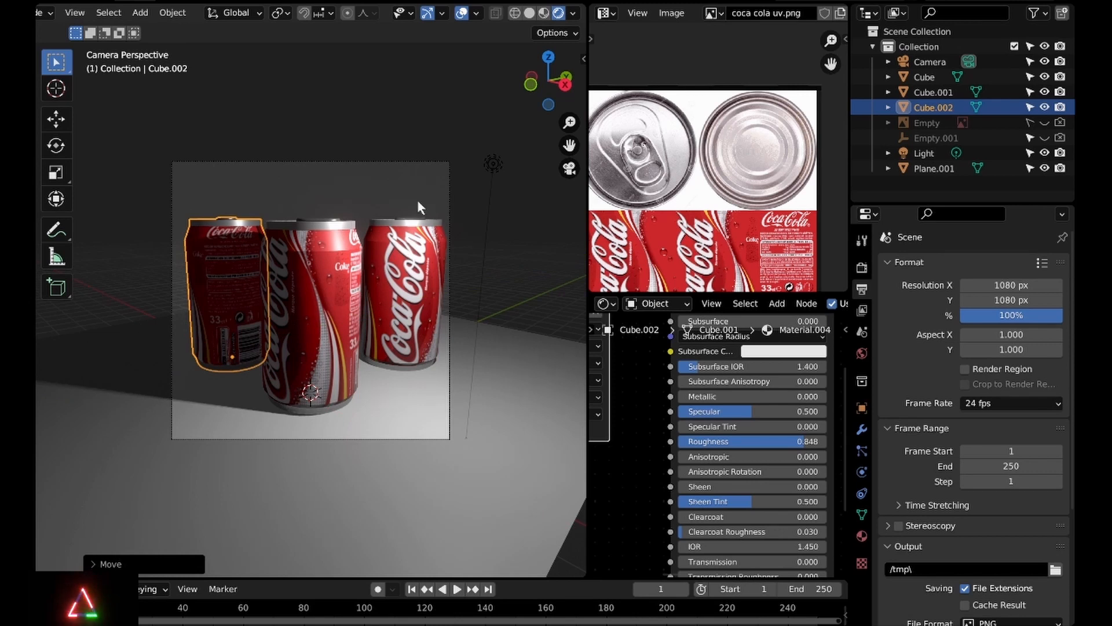
left_click(392, 214)
left_click(234, 296)
key("g")
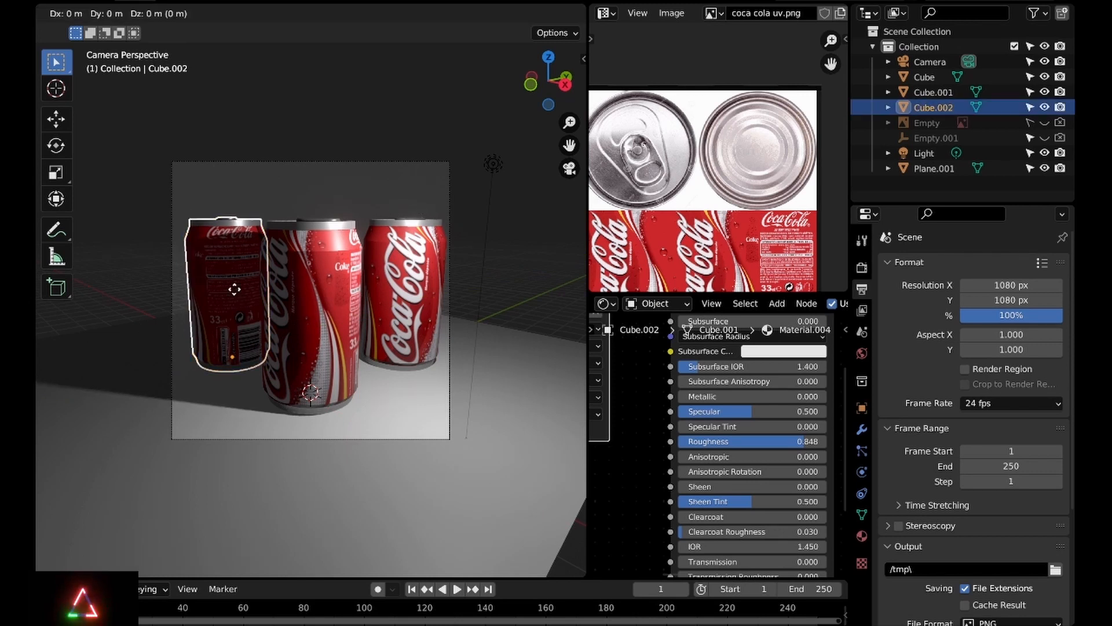
key("shift+z")
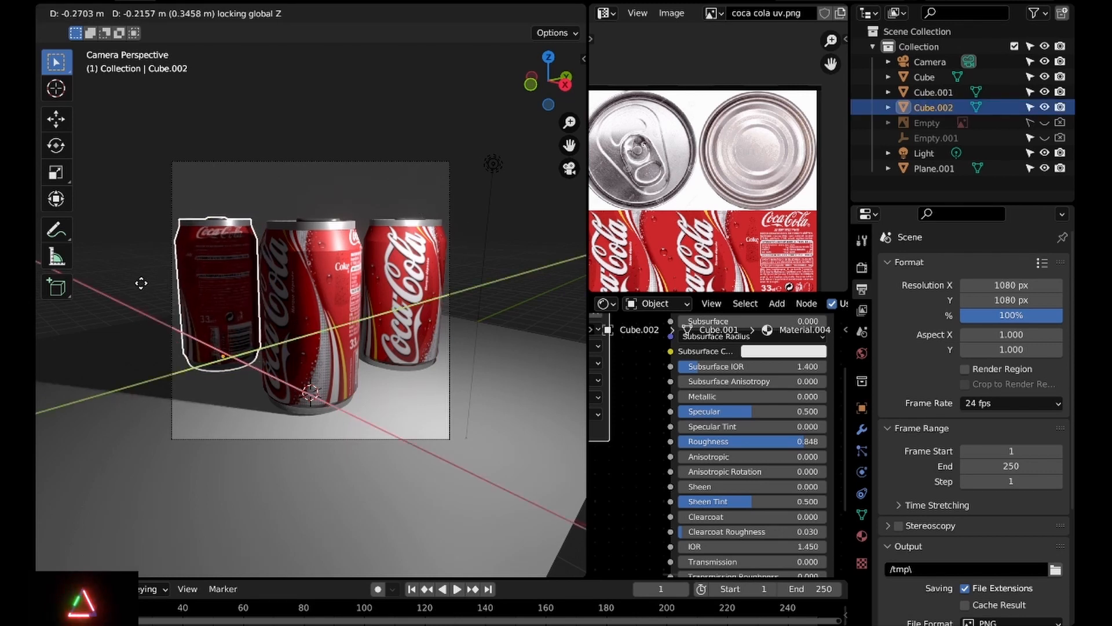
left_click(242, 230)
left_click(501, 289)
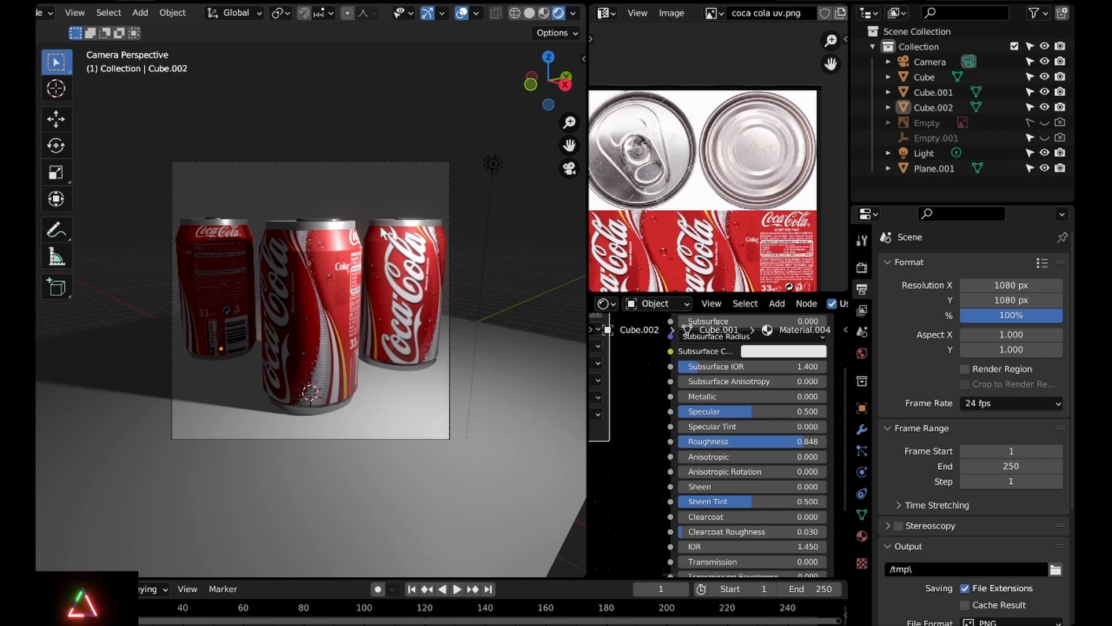
Set the point light's power to 5000 W and check the scene through the camera
middle_click_drag(351, 241, 401, 252)
scroll(311, 261, "down", 3)
scroll(401, 252, "up", 5)
left_click(444, 239)
key("g")
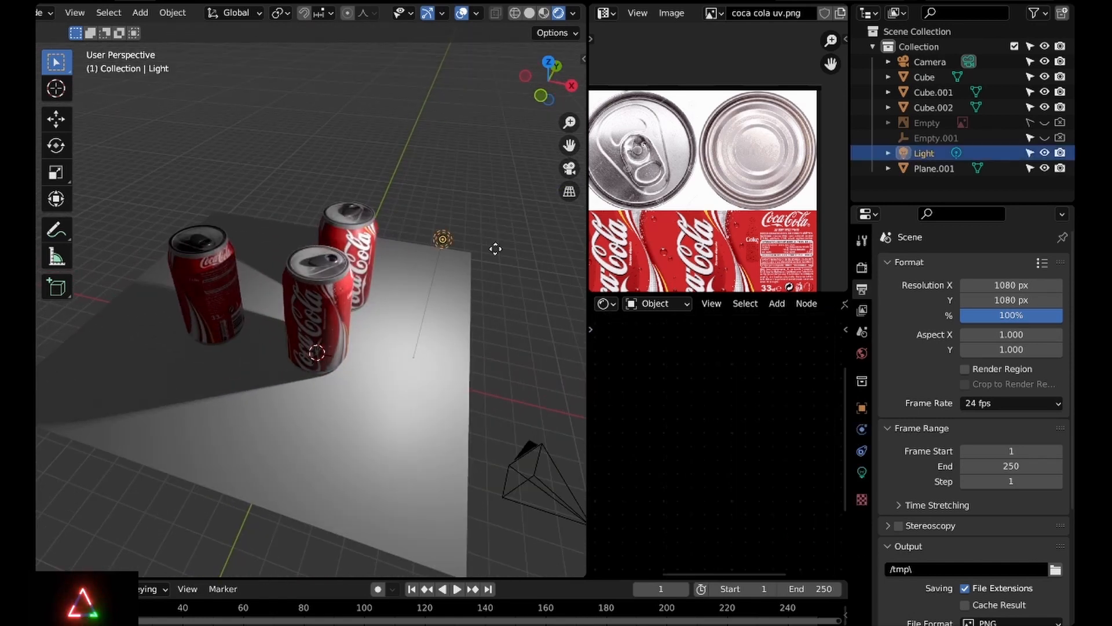
left_click(862, 472)
double_click(989, 367)
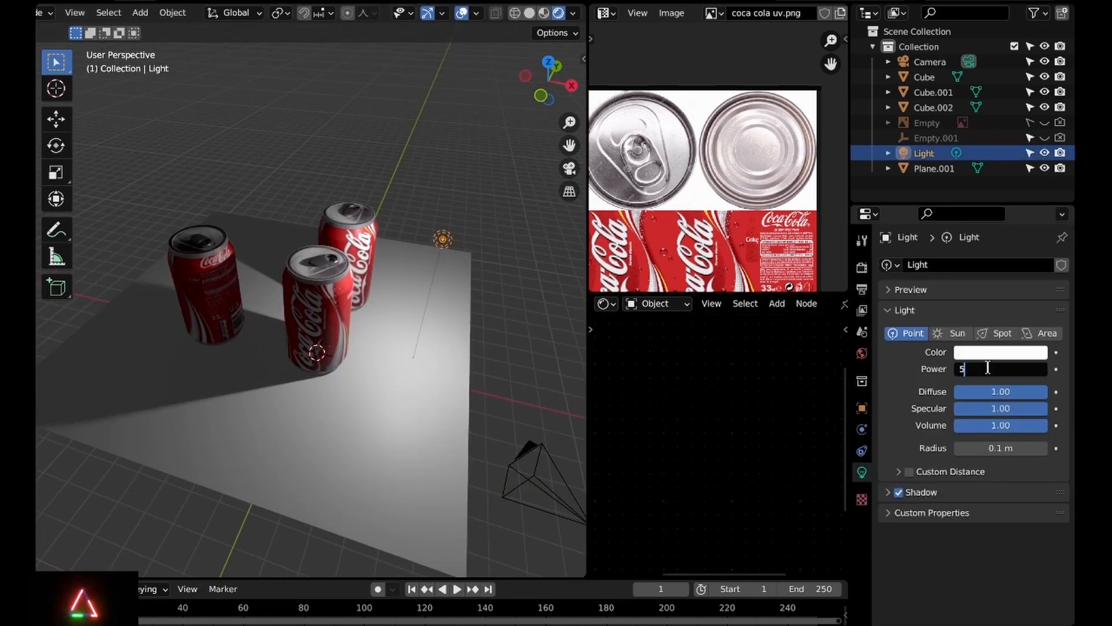
key("Return")
key("KP_0")
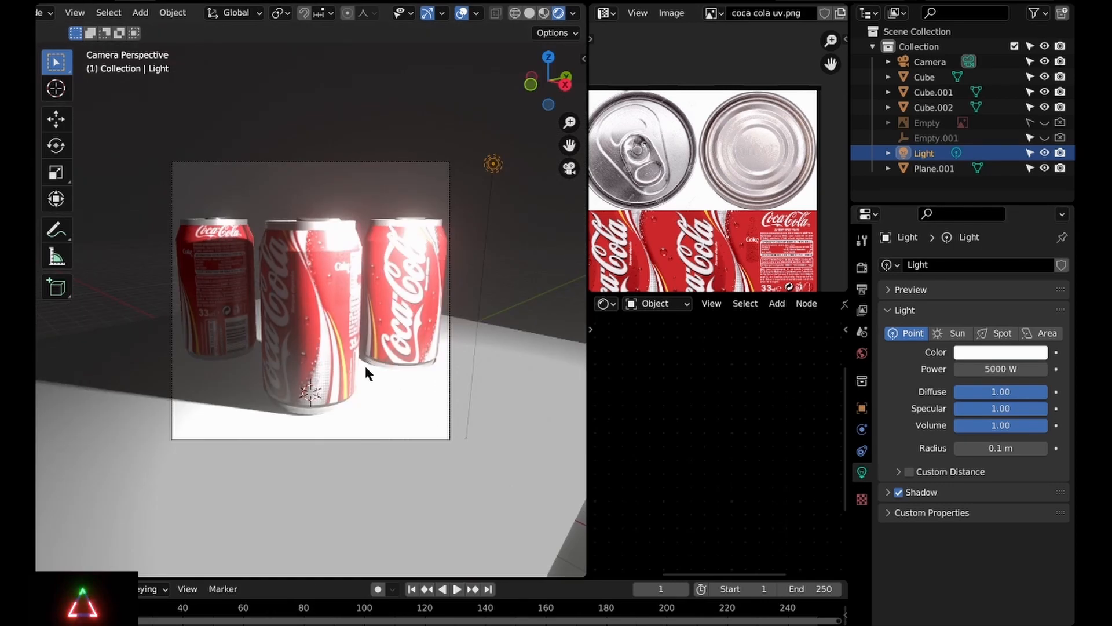
Duplicate the point light and shift the copy horizontally, along X and along Y, to the far left of the cans as seen by the camera
key("shift+d")
key("shift+z")
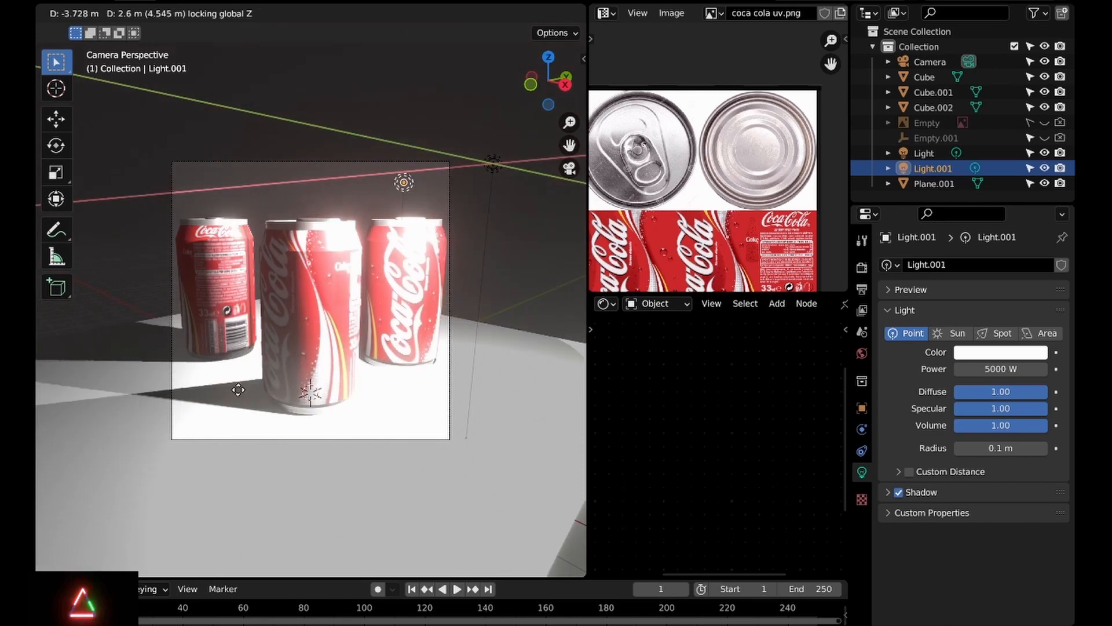
left_click(243, 411)
key("g")
key("x")
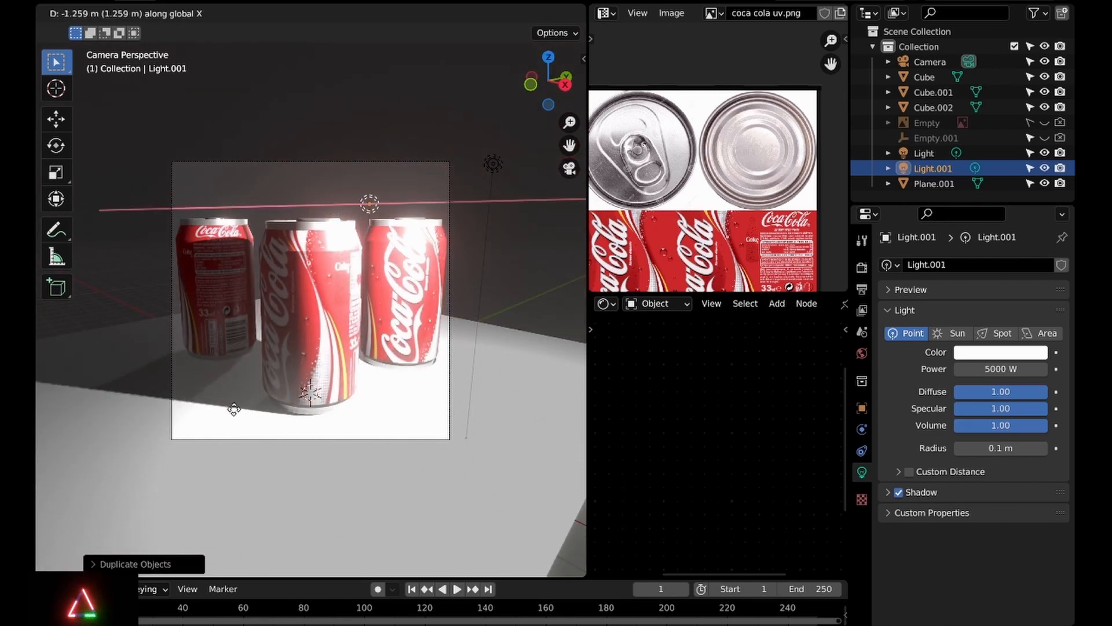
left_click(234, 409)
key("g")
key("y")
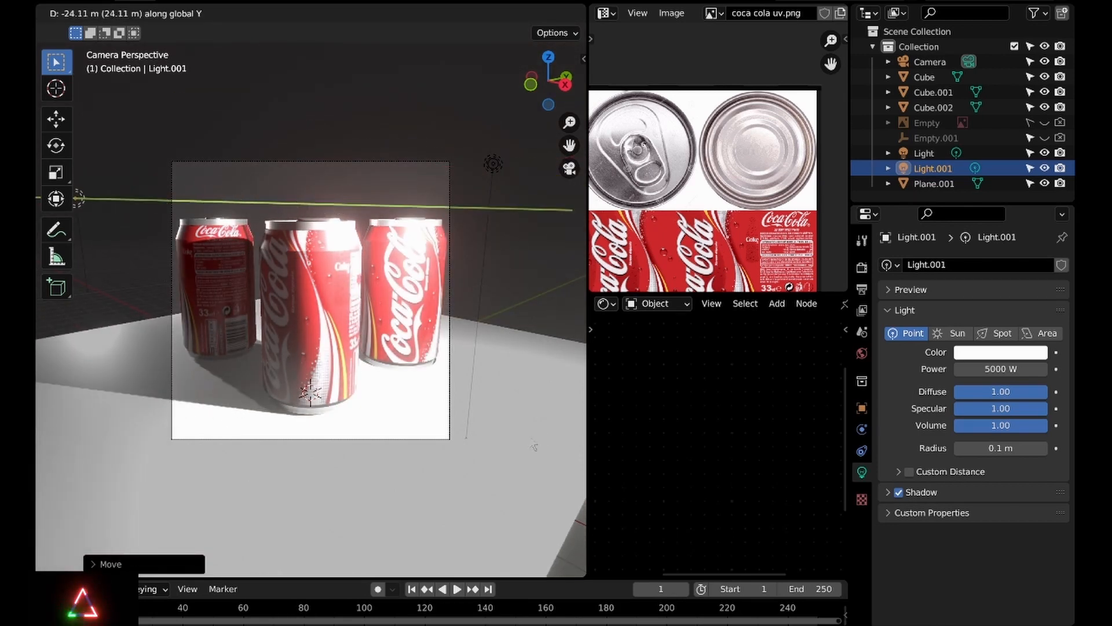
left_click(534, 445)
key("g")
key("y")
right_click(255, 38)
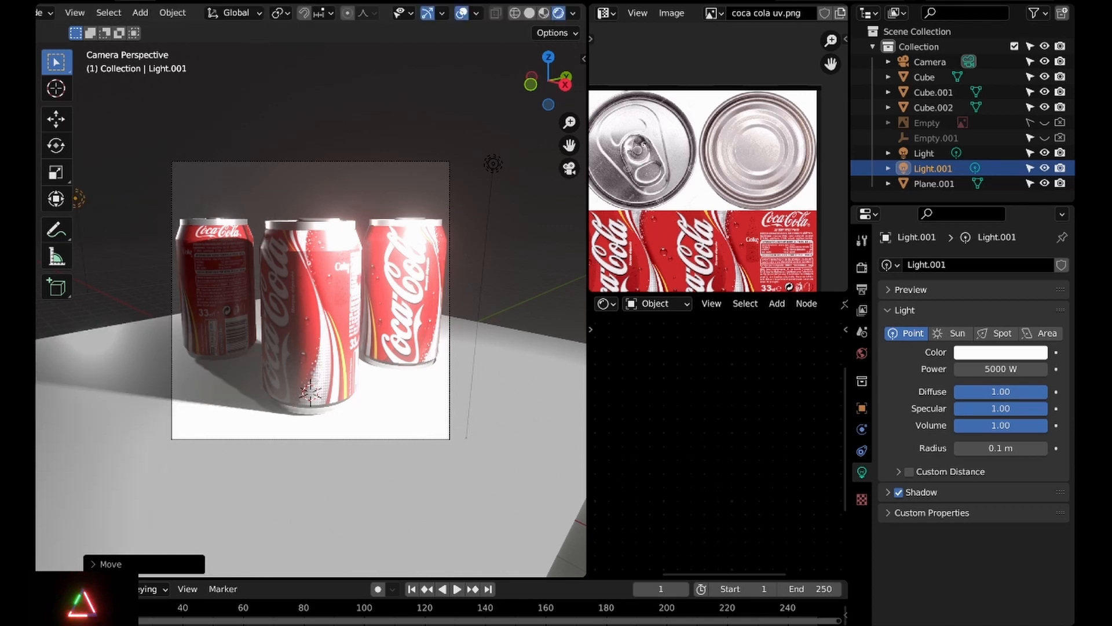
Move the duplicated light horizontally to the front-left of the cans, level with the camera, and check the scene through the camera
middle_click_drag(345, 154, 330, 234)
scroll(333, 206, "down", 7)
key("g")
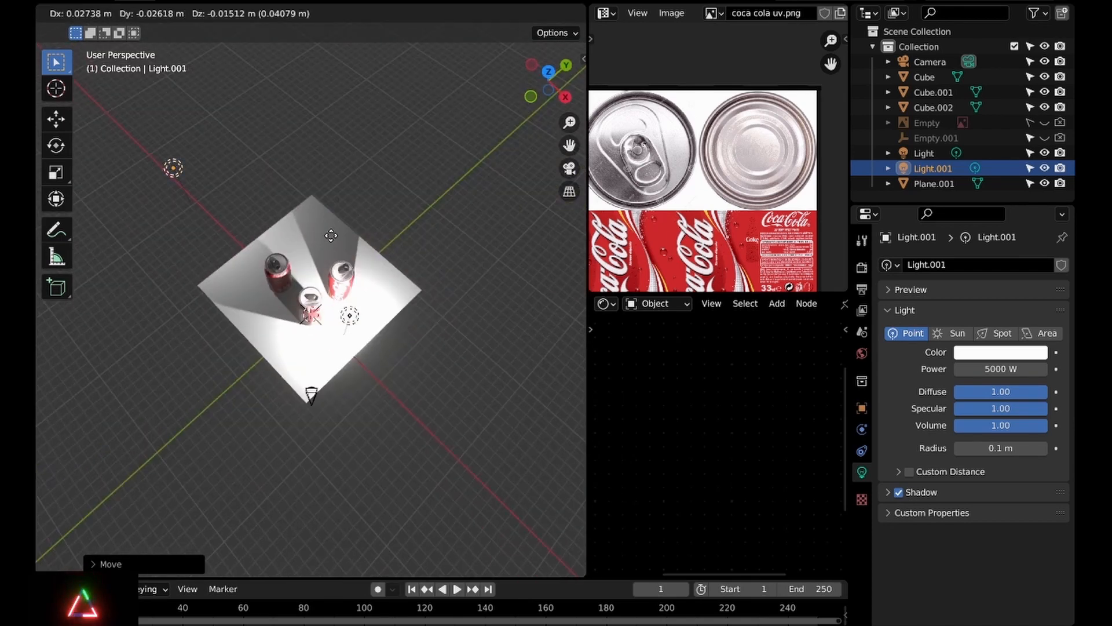
key("z")
left_click(377, 480)
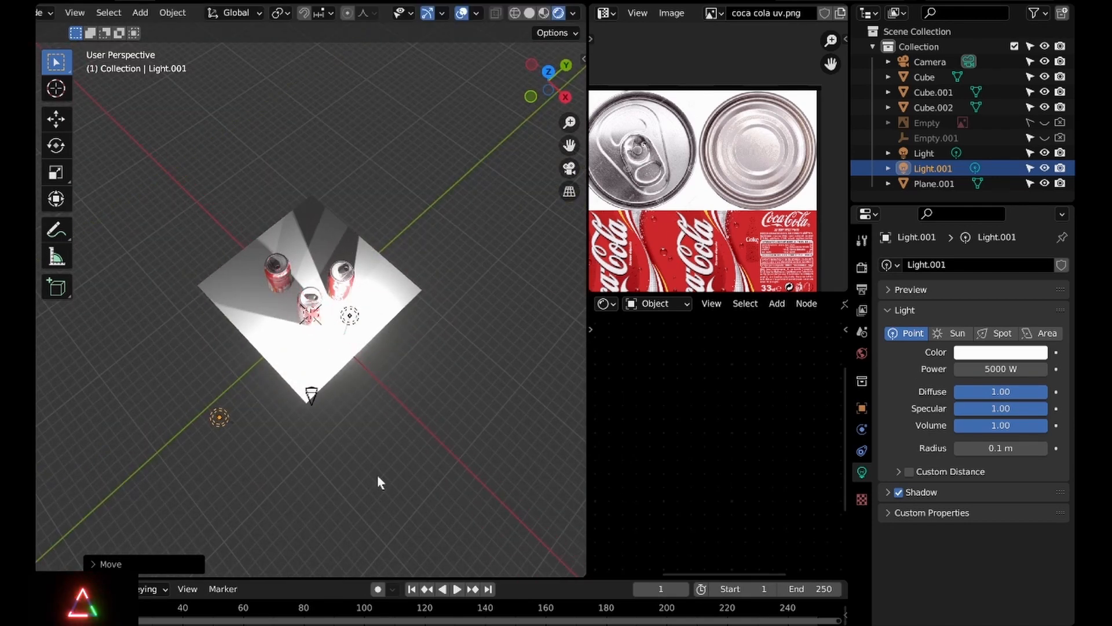
key("KP_0")
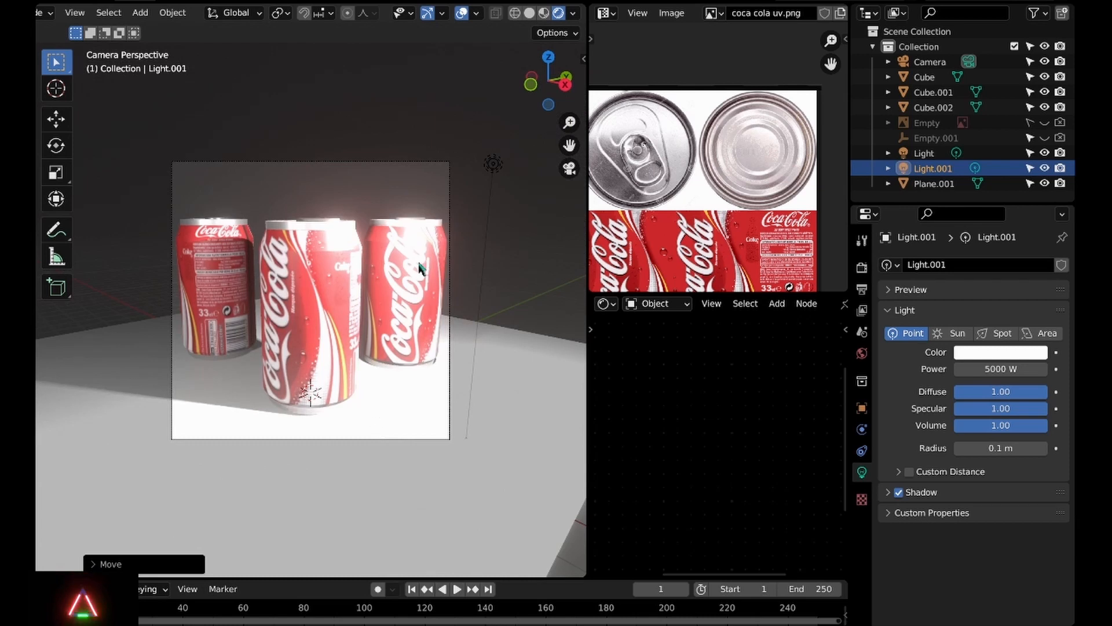
Duplicate the original point light and lower the copy along Z to just above the ground on the right side of the cans
left_click(493, 161)
key("g")
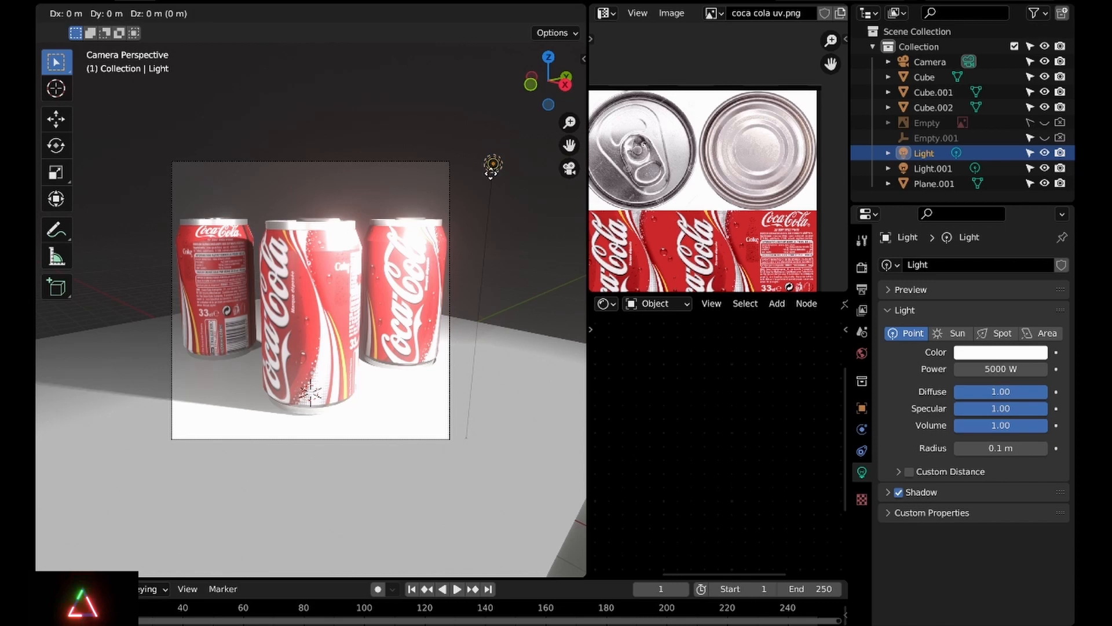
key("z")
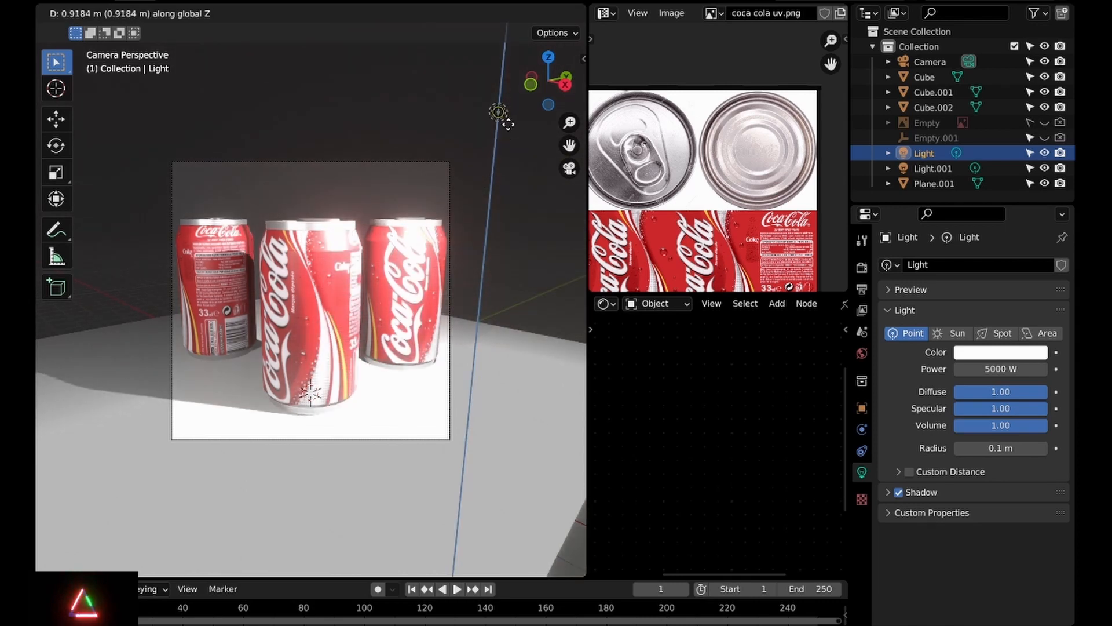
left_click(508, 148)
key("shift+d")
key("z")
left_click(486, 347)
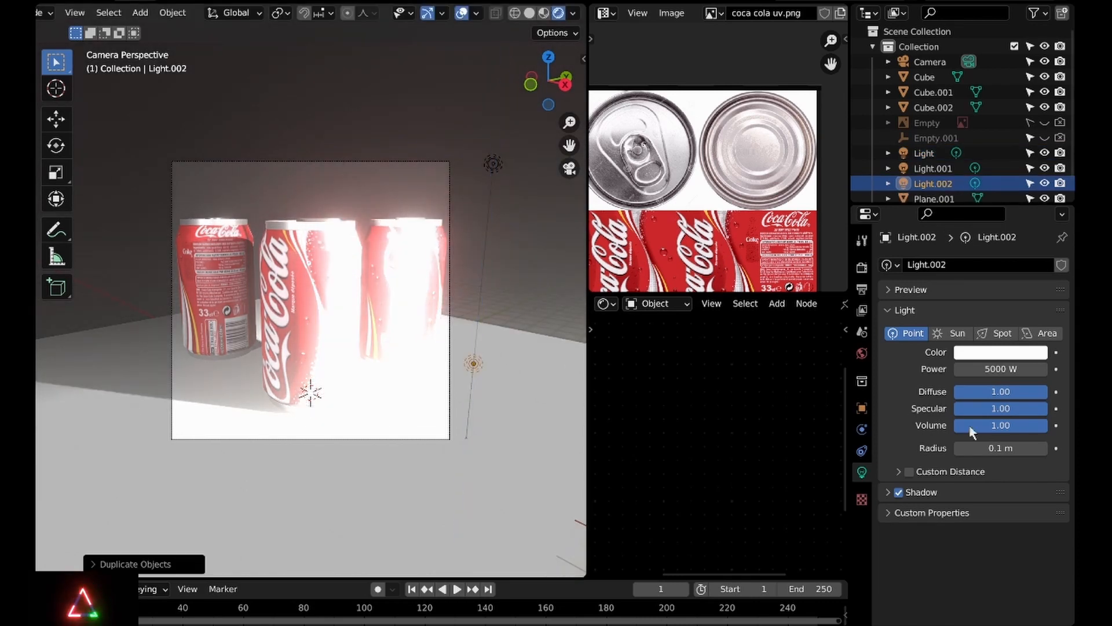
Set the lowered light's power to 500 W and its color to a light red, hue about 0.016 and saturation about 0.82
double_click(1001, 369)
type("50")
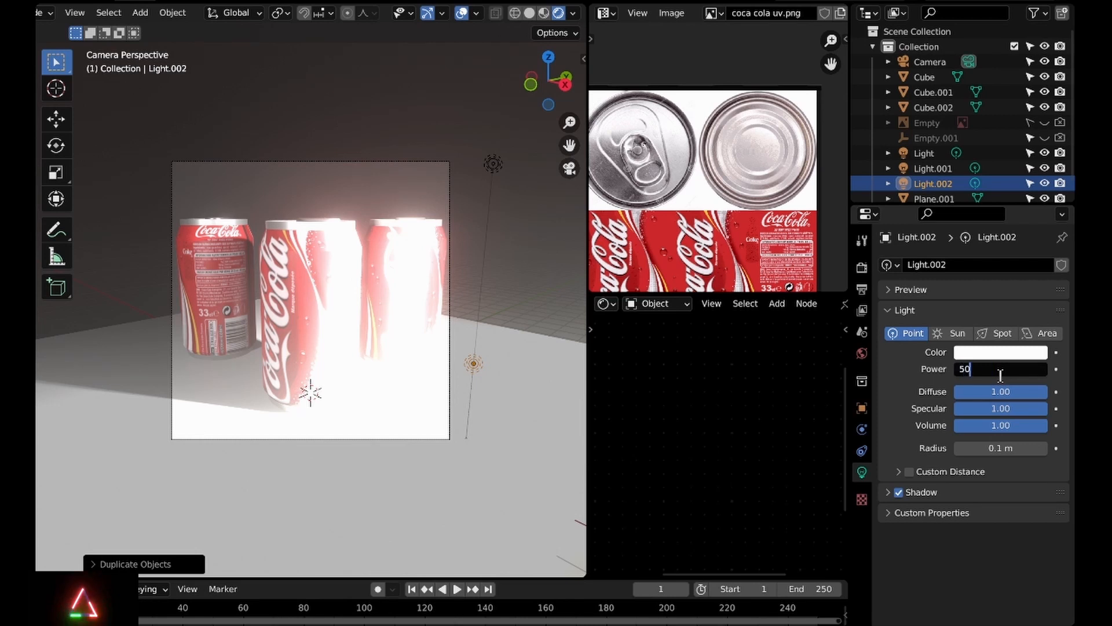
type("0")
key("Return")
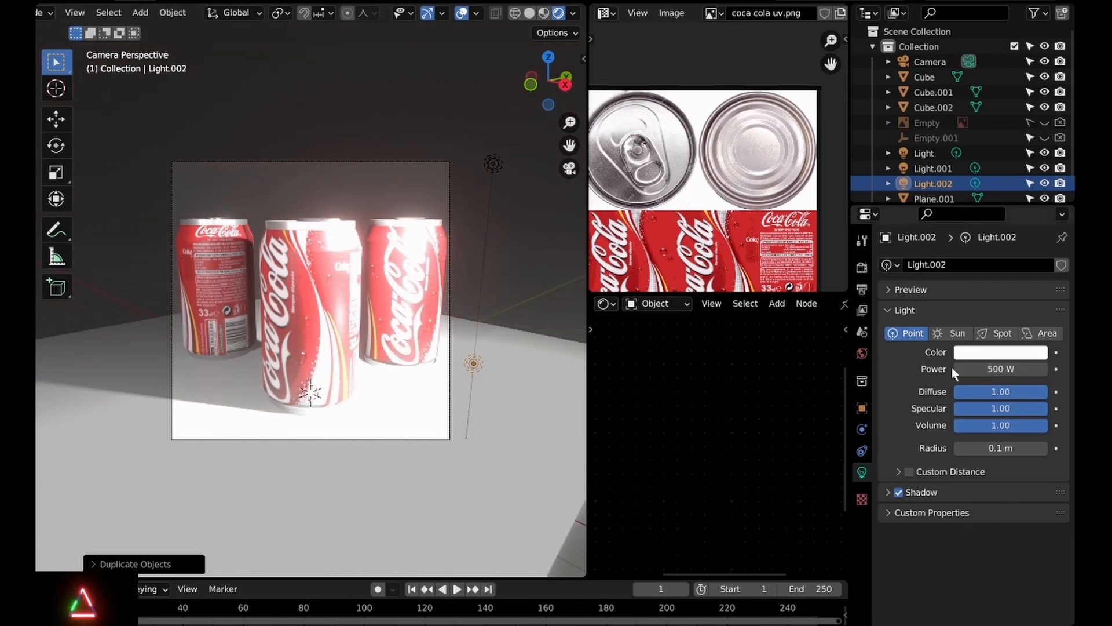
left_click(1001, 353)
left_click(966, 242)
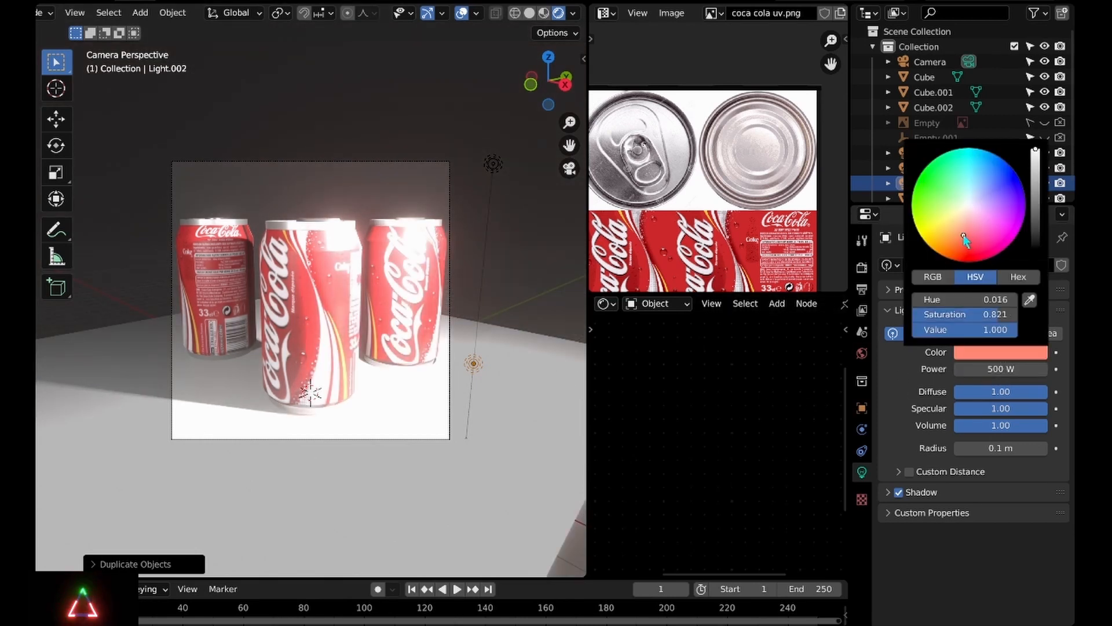
Set the original point light's power to 3000 W
left_click(492, 164)
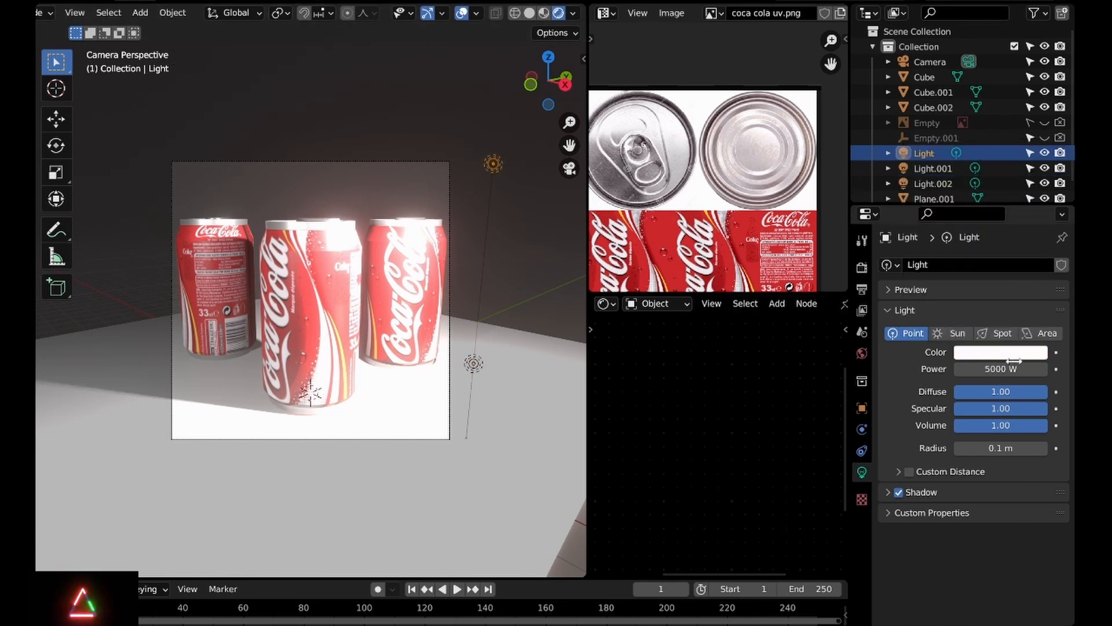
left_click(1008, 368)
key("Return")
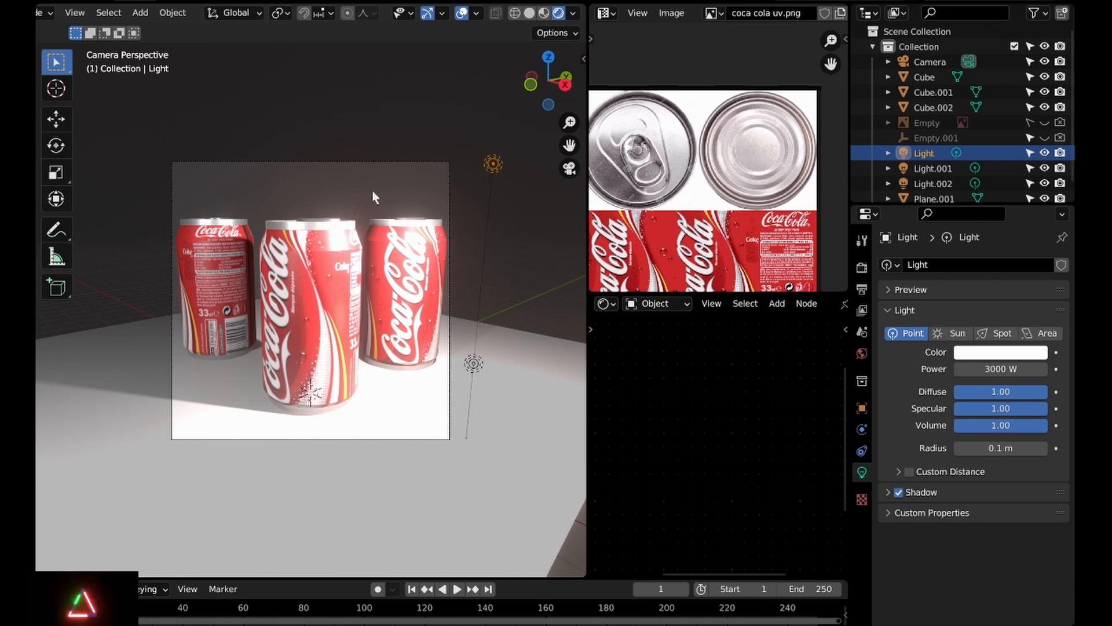
Add an area light to the scene and raise it along Z high above the cans, by about 12 m
middle_click_drag(376, 198, 251, 290)
key("shift+a")
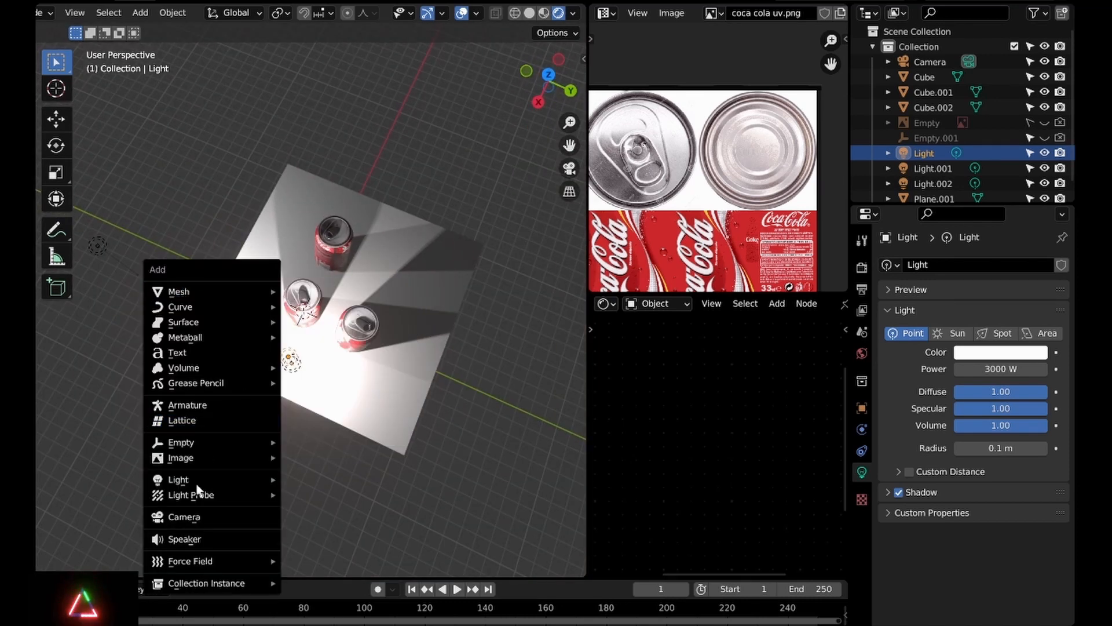
mouse_move(211, 481)
left_click(324, 528)
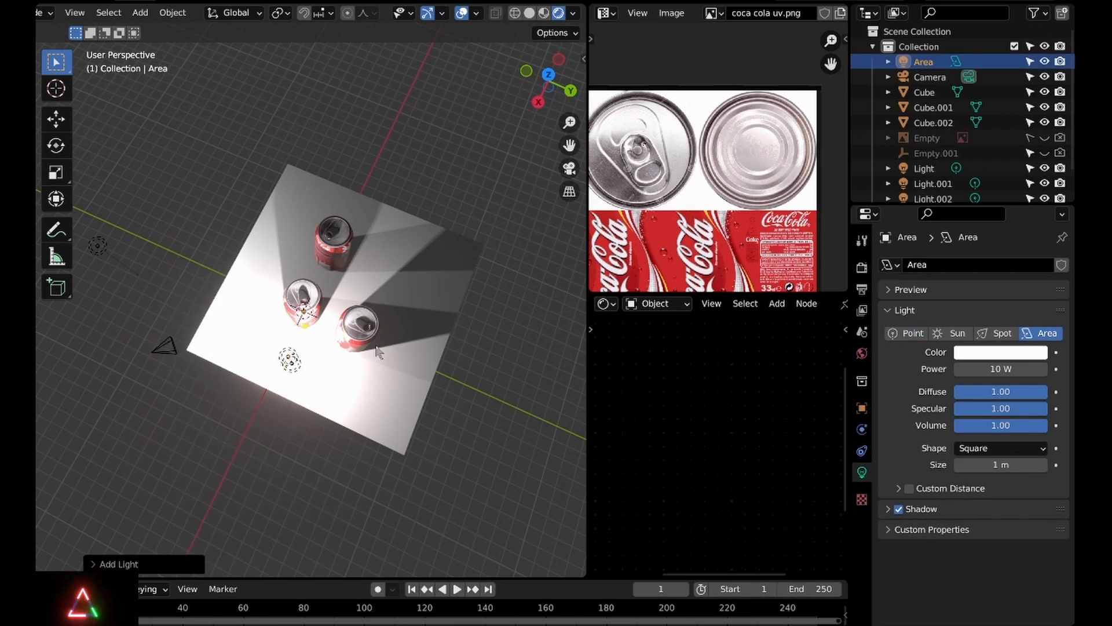
key("h")
key("ctrl+z")
key("g")
key("z")
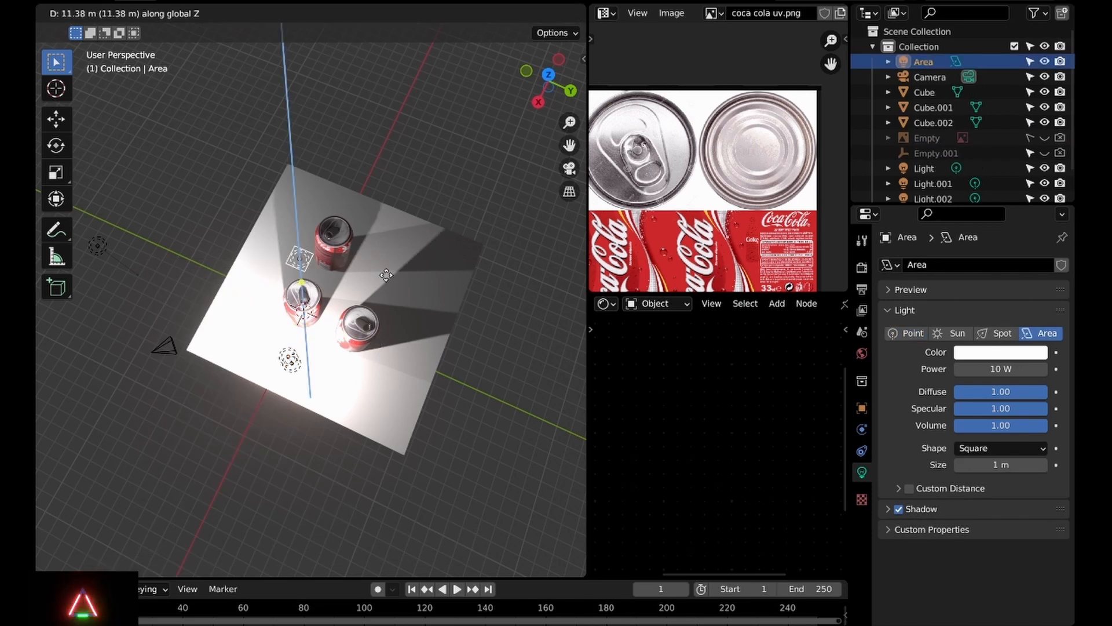
left_click(380, 262)
Scale the area light up to about seven times its size and move it horizontally to the plane's far corner behind the cans
middle_click_drag(378, 260, 396, 203)
key("s")
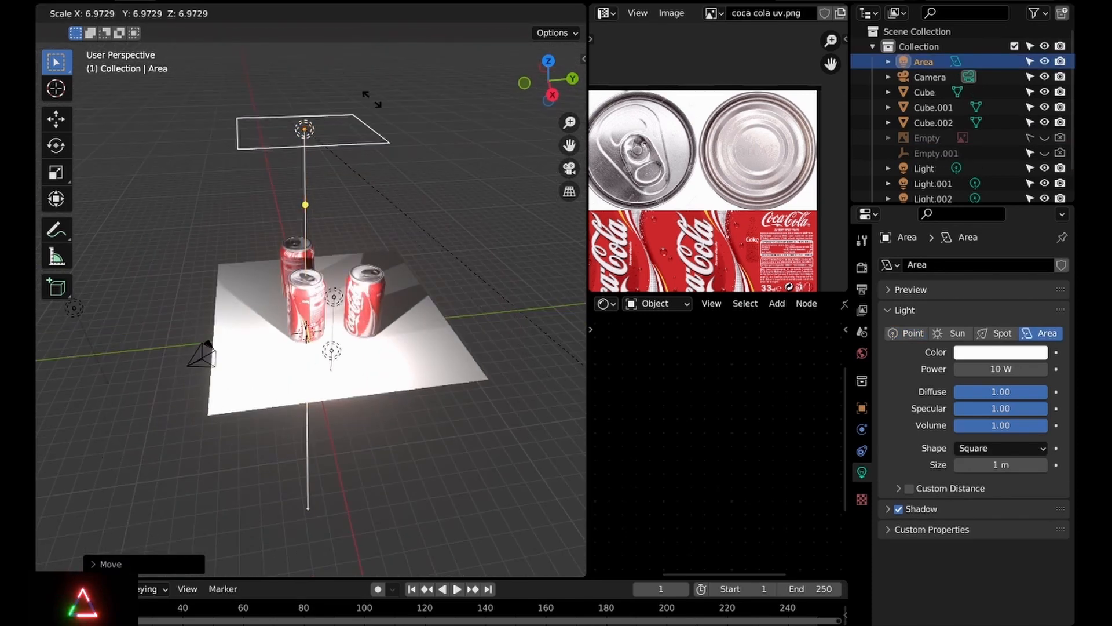
left_click(322, 146)
key("KP_7")
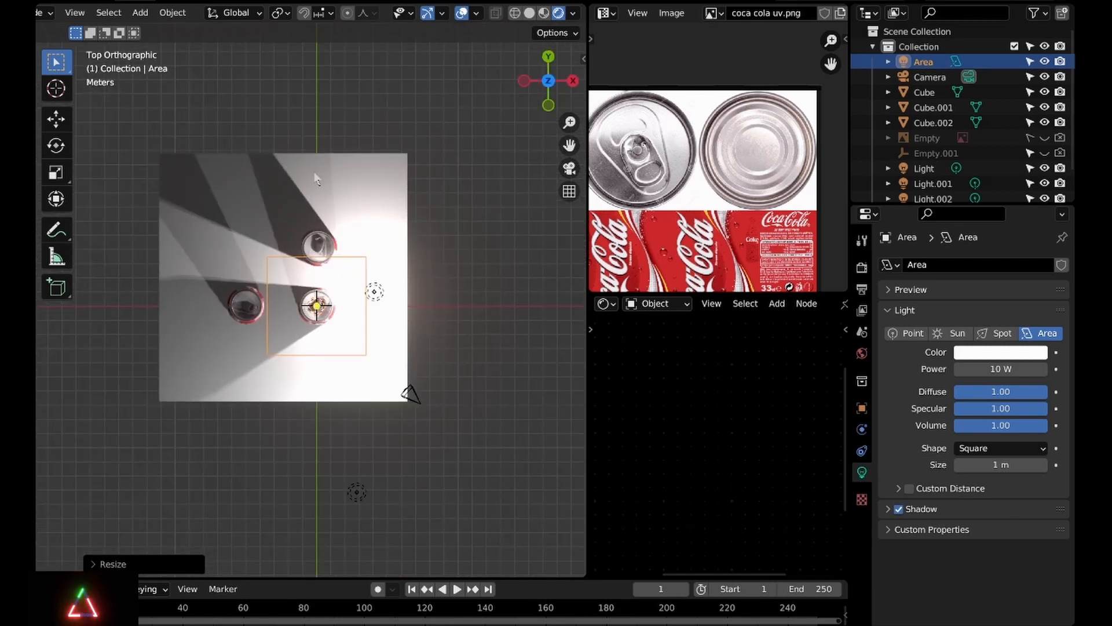
key("g")
left_click(239, 118)
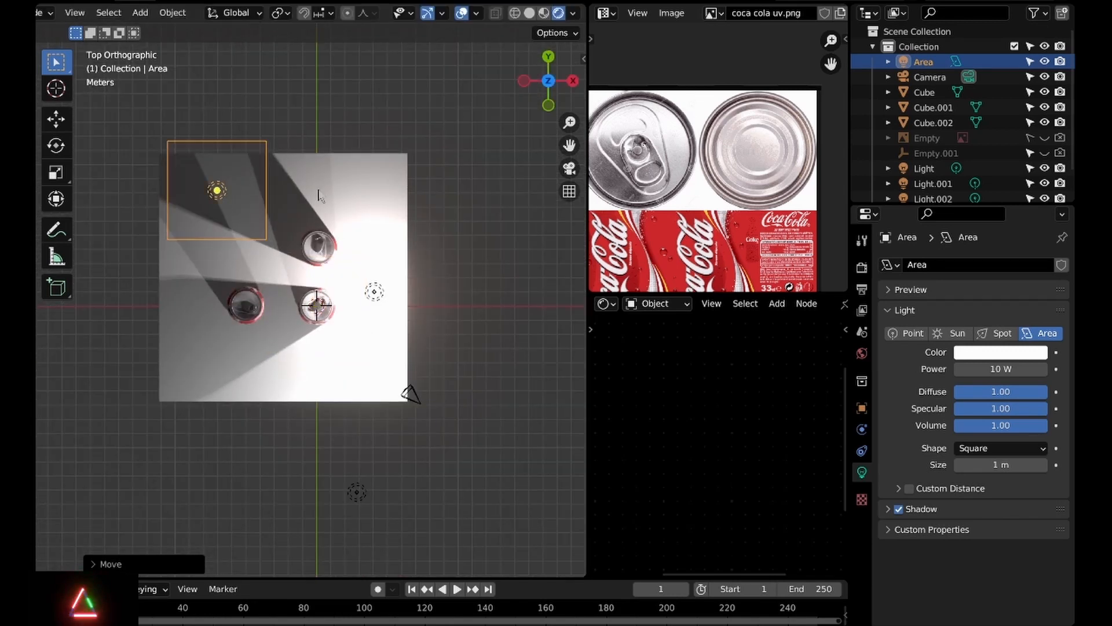
Rotate the area light -90° about Y so it stands upright, and lower it along Z to just behind the can tops
type("ry")
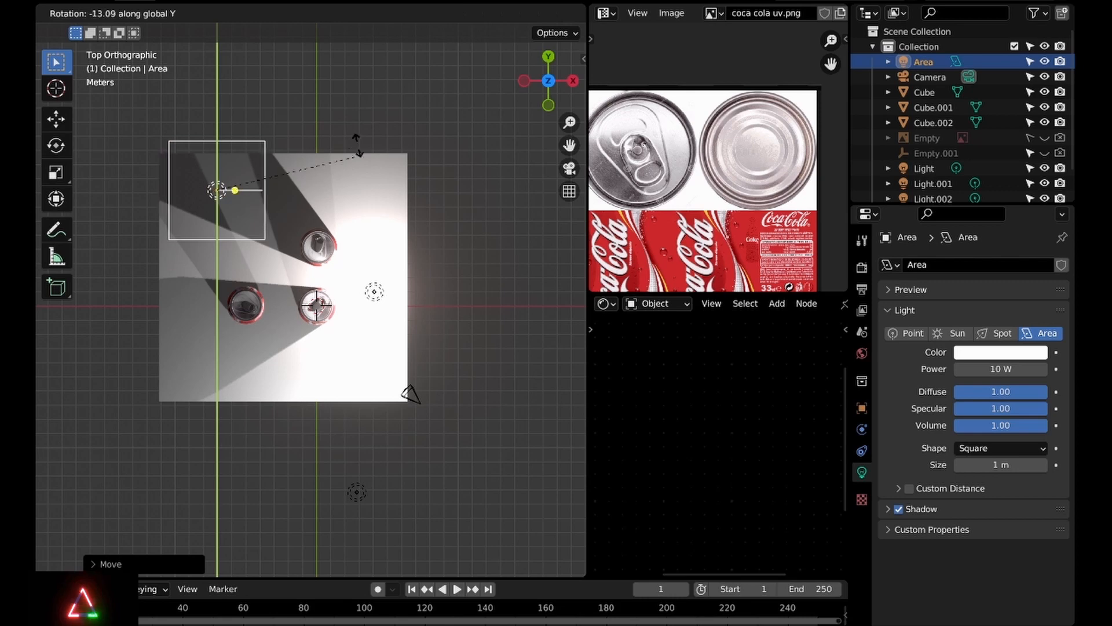
type("90")
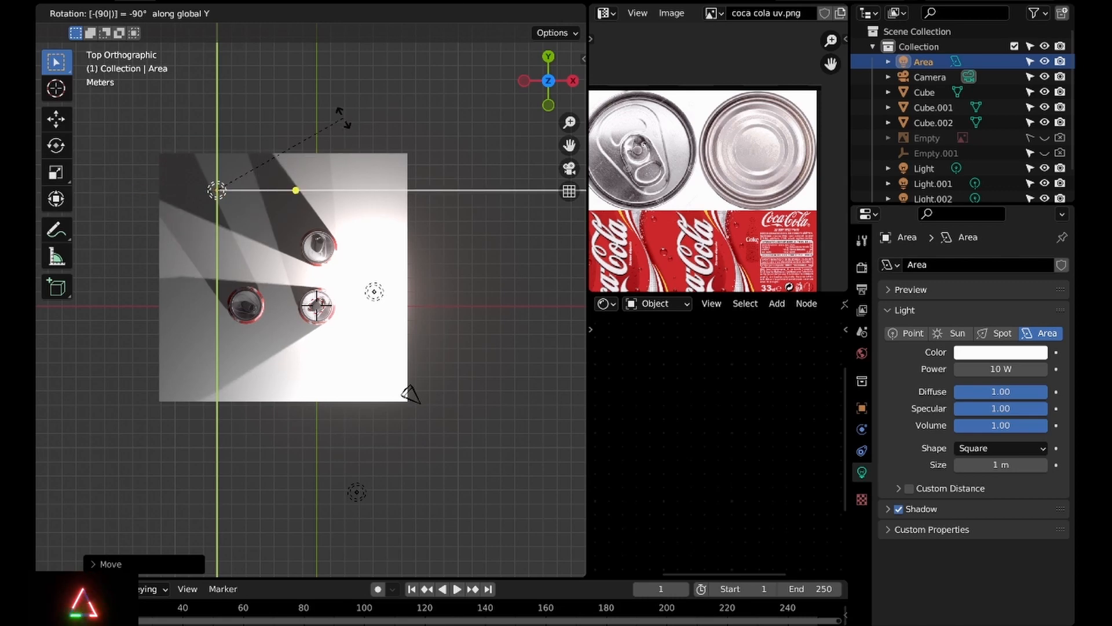
key("Return")
key("KP_0")
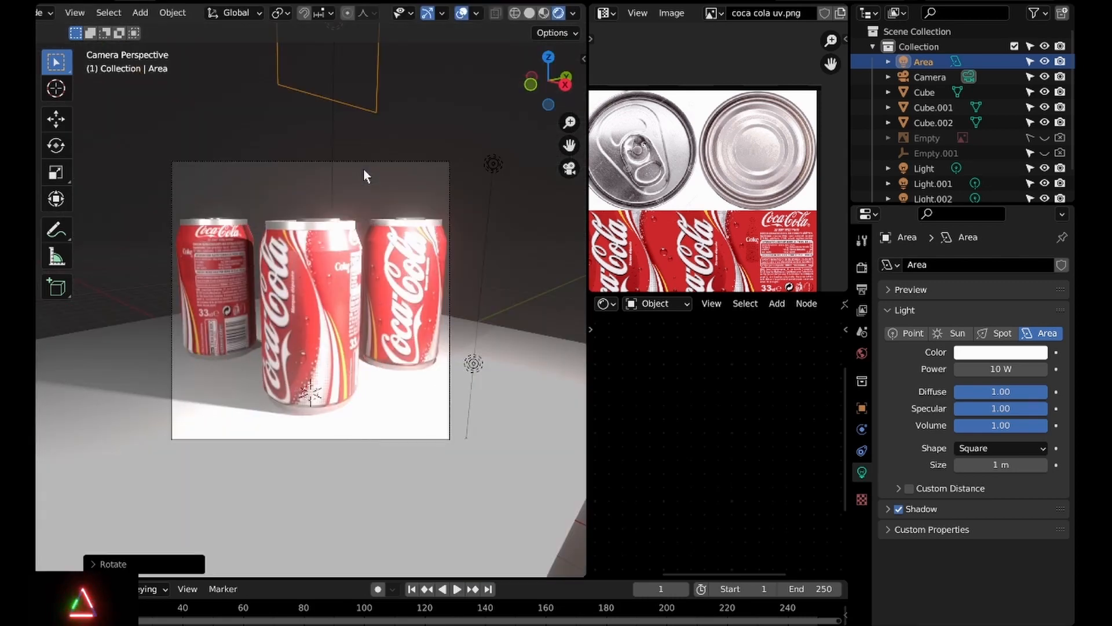
key("g")
key("z")
left_click(464, 360)
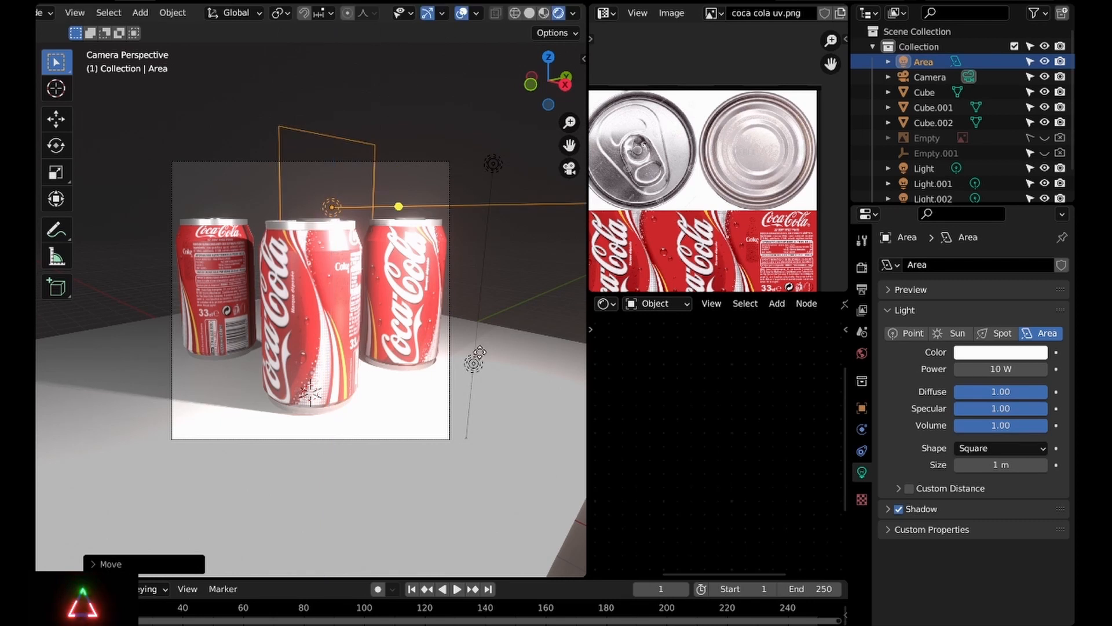
key("g")
key("z")
key("Escape")
Rotate the area light about Z towards the camera and tilt it about Y so it aims at the cans from behind
key("r")
key("z")
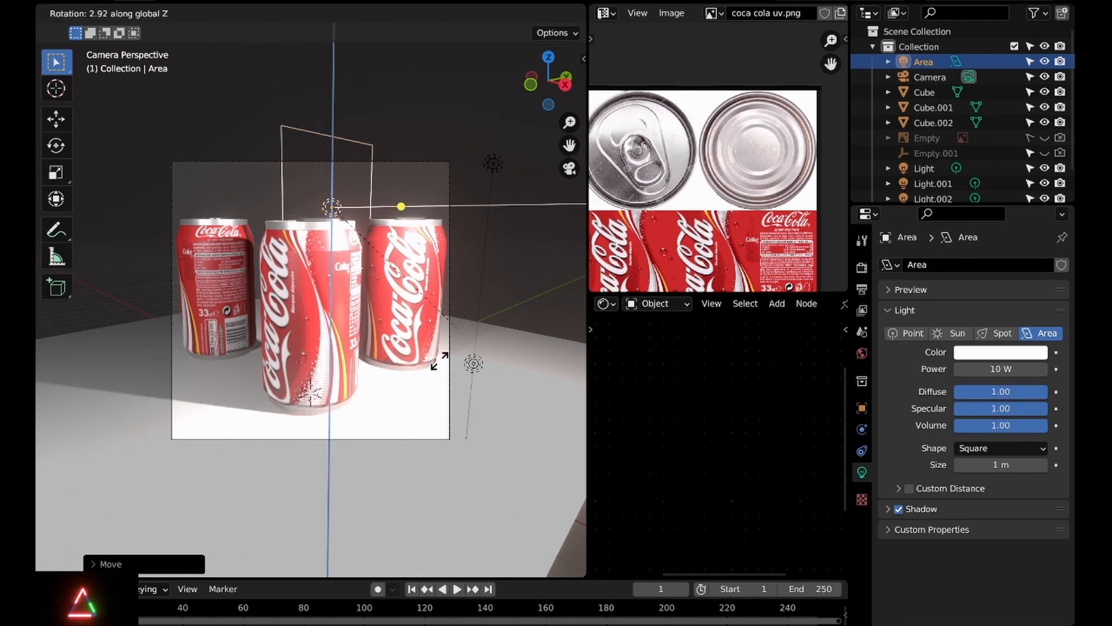
left_click(104, 184)
key("r")
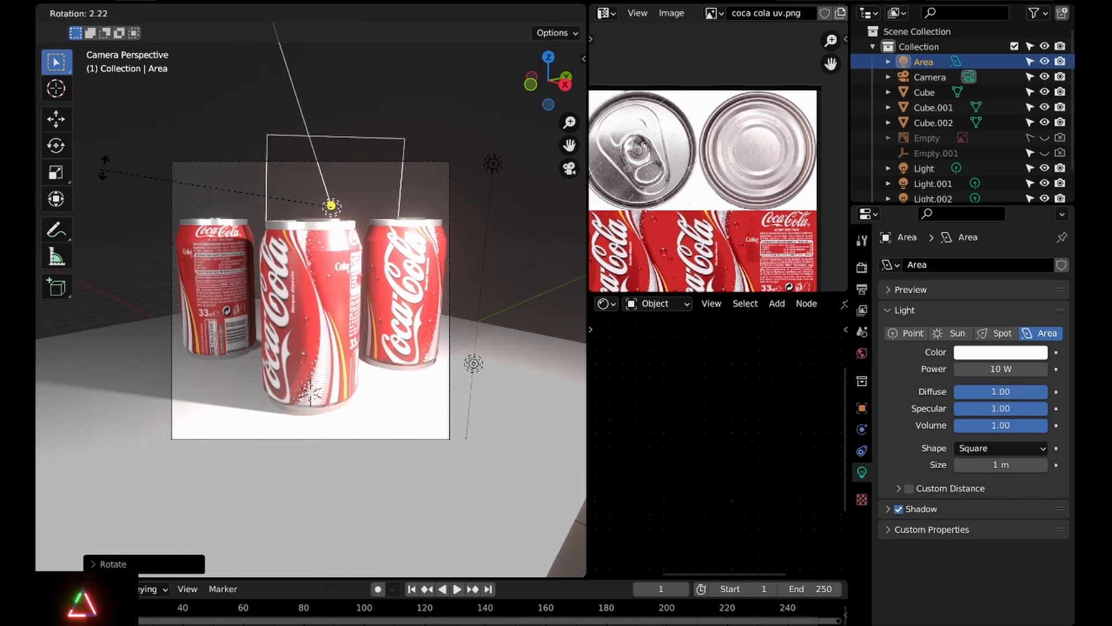
key("y")
left_click(134, 153)
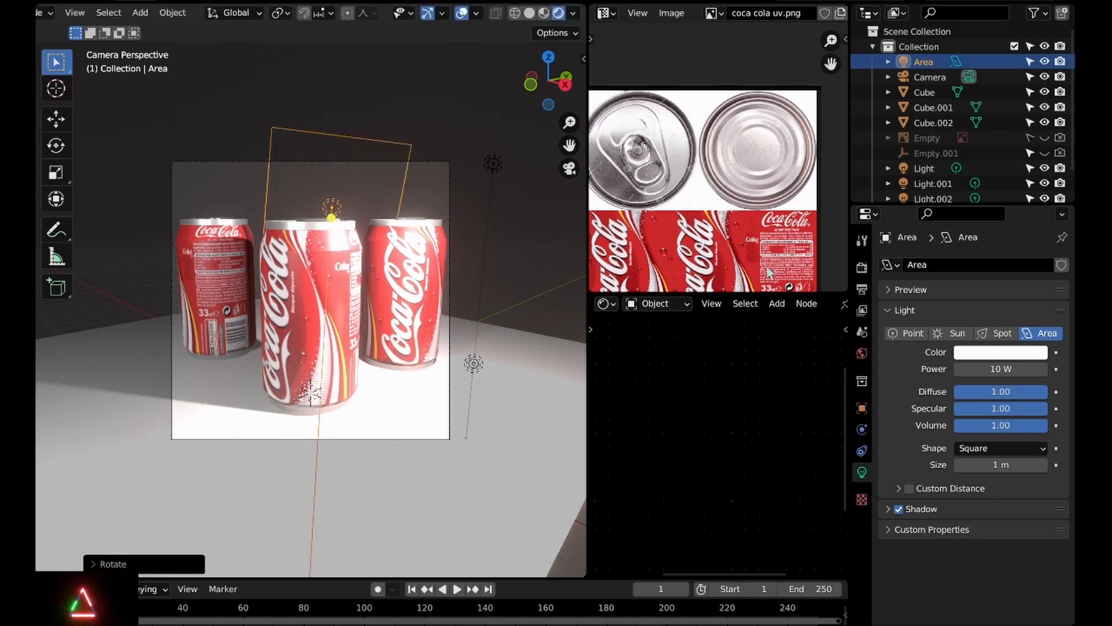
Set the area light's power to 1000 W
left_click(1001, 369)
type("1000")
key("Return")
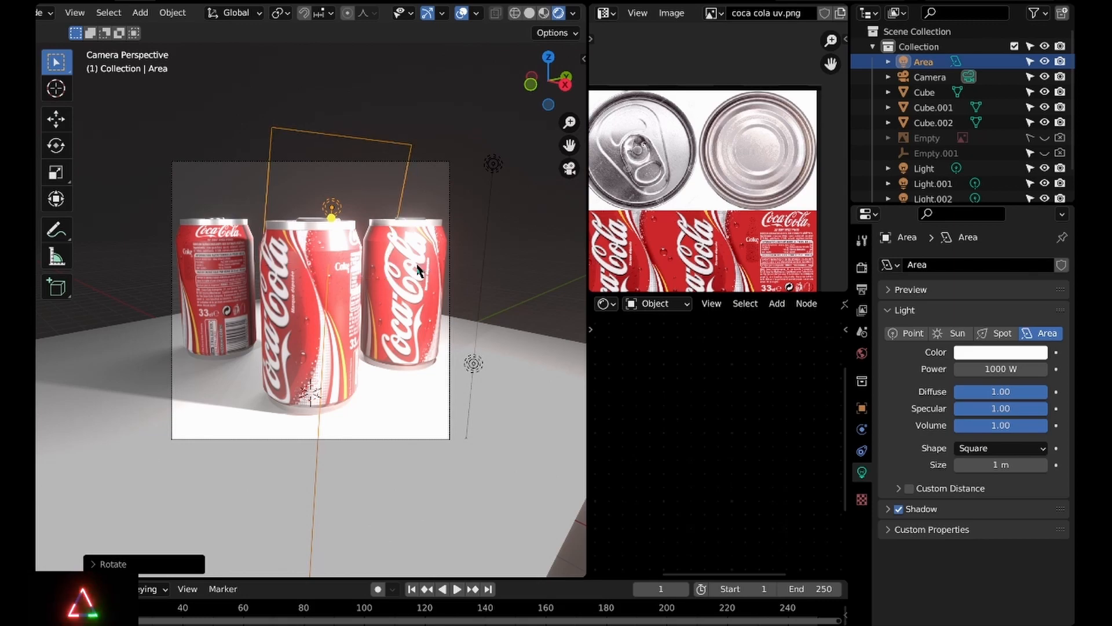
Lower the ground plane about 0.05 m along Z so the can bottoms no longer poke through, check through the camera, and deselect it
middle_click_drag(421, 270, 300, 300)
scroll(363, 314, "down", 5)
left_click(301, 301)
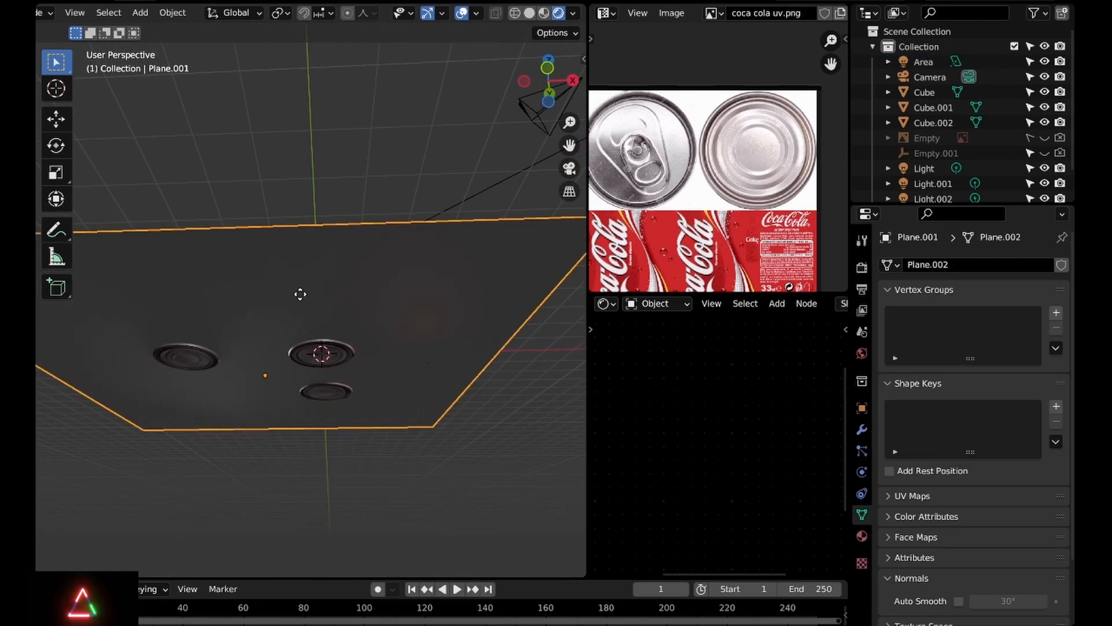
key("g")
key("z")
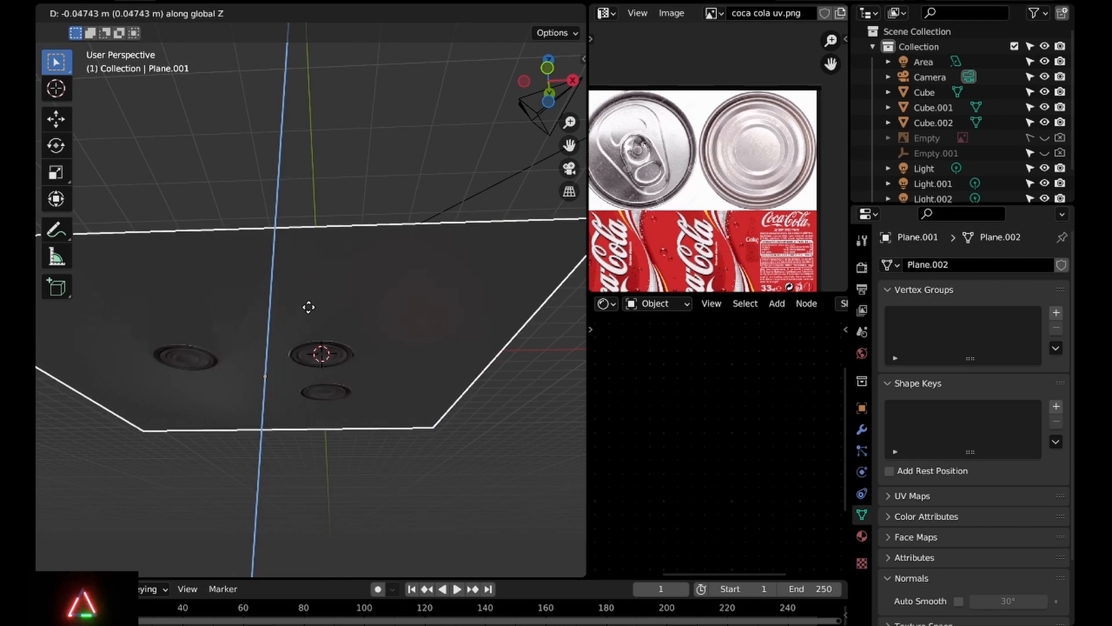
left_click(309, 307)
key("KP_0")
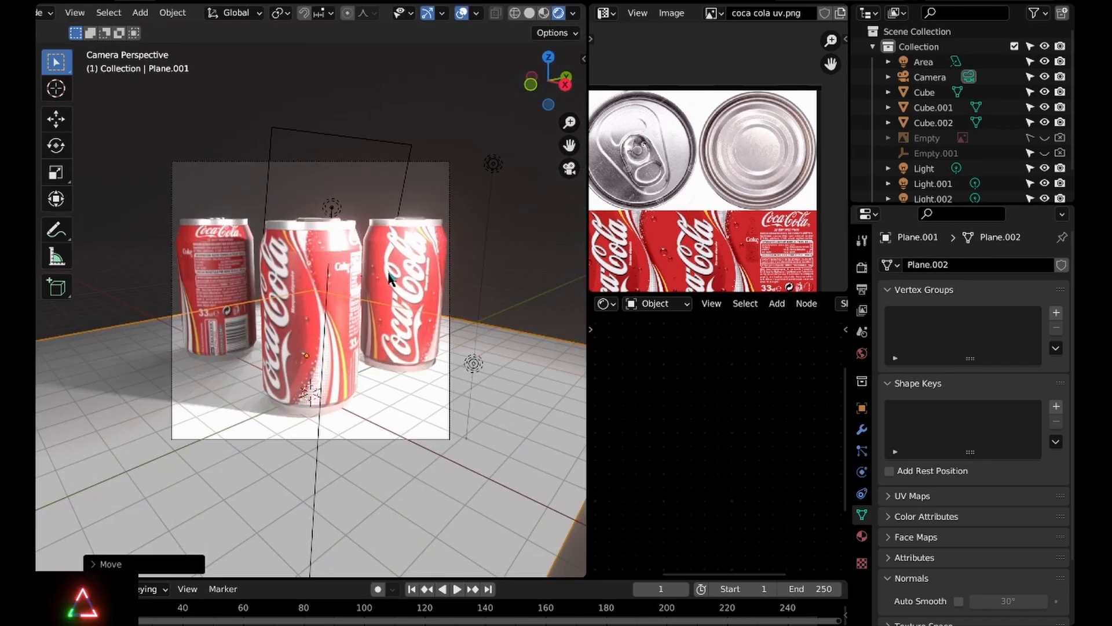
left_click(497, 269)
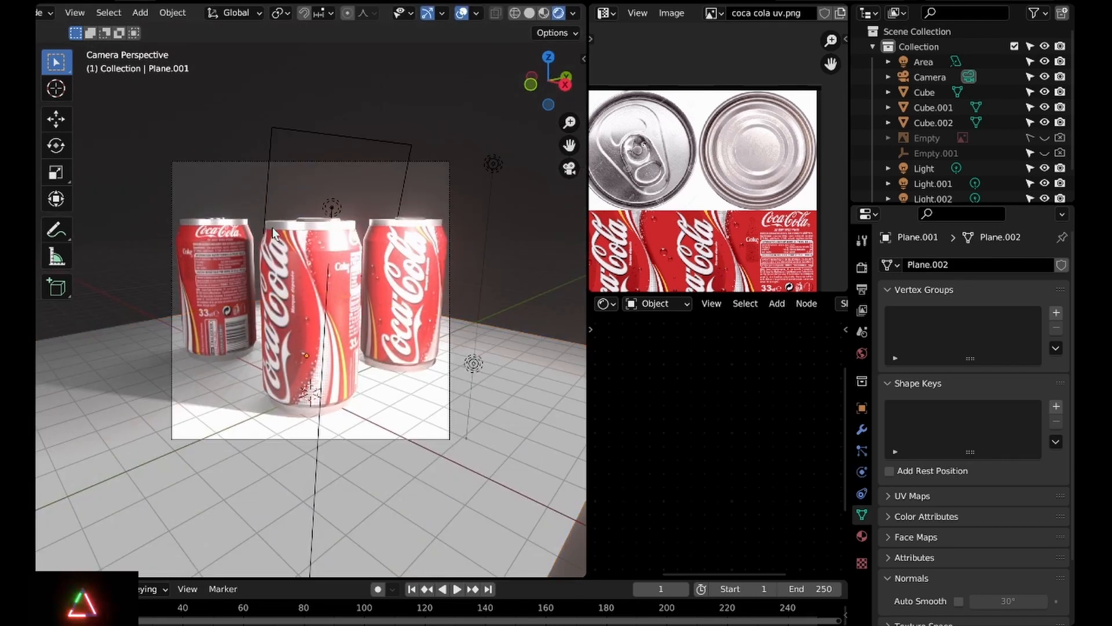
Duplicate the ground plane, move the copy horizontally behind the cans, and rotate it 90° about Y so it stands upright
middle_click_drag(290, 237, 371, 264)
scroll(295, 241, "down", 7)
key("shift+a")
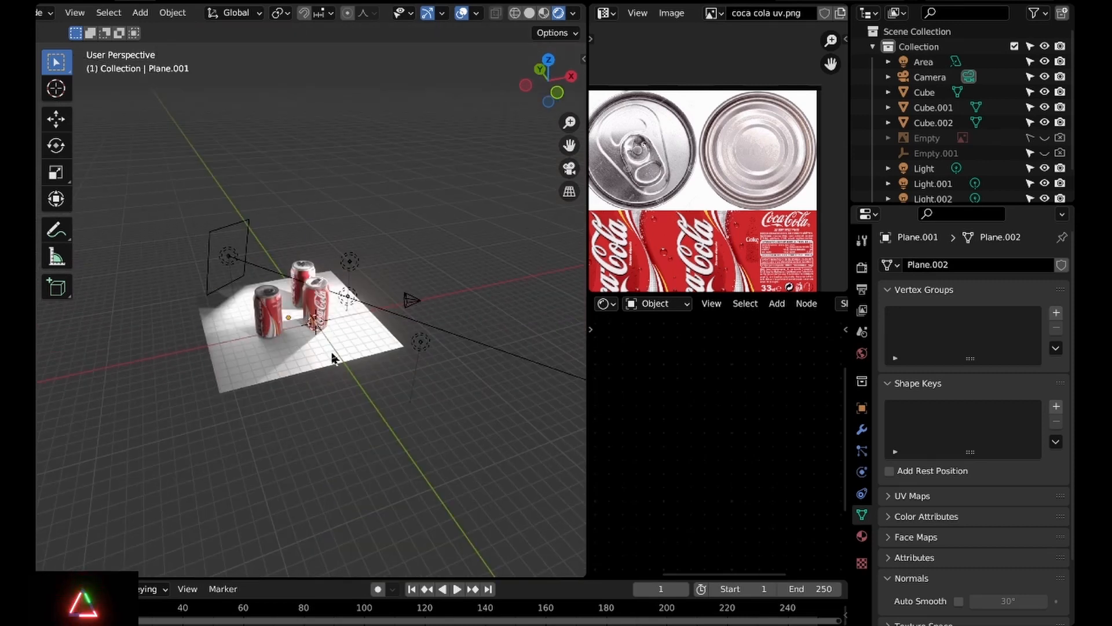
left_click(333, 358)
key("shift+d")
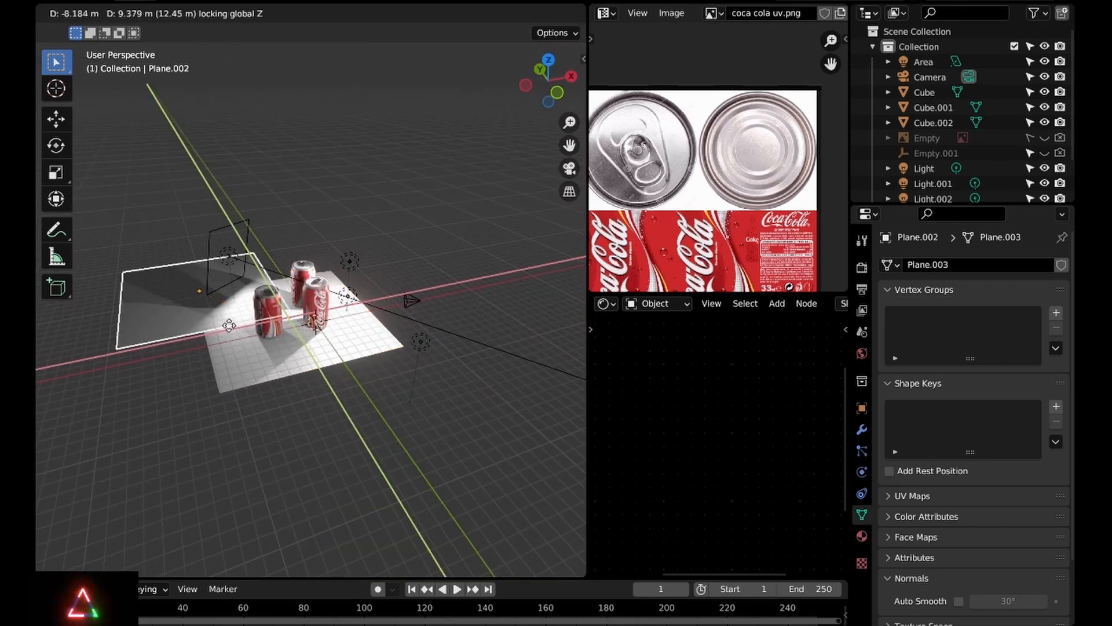
left_click(219, 336)
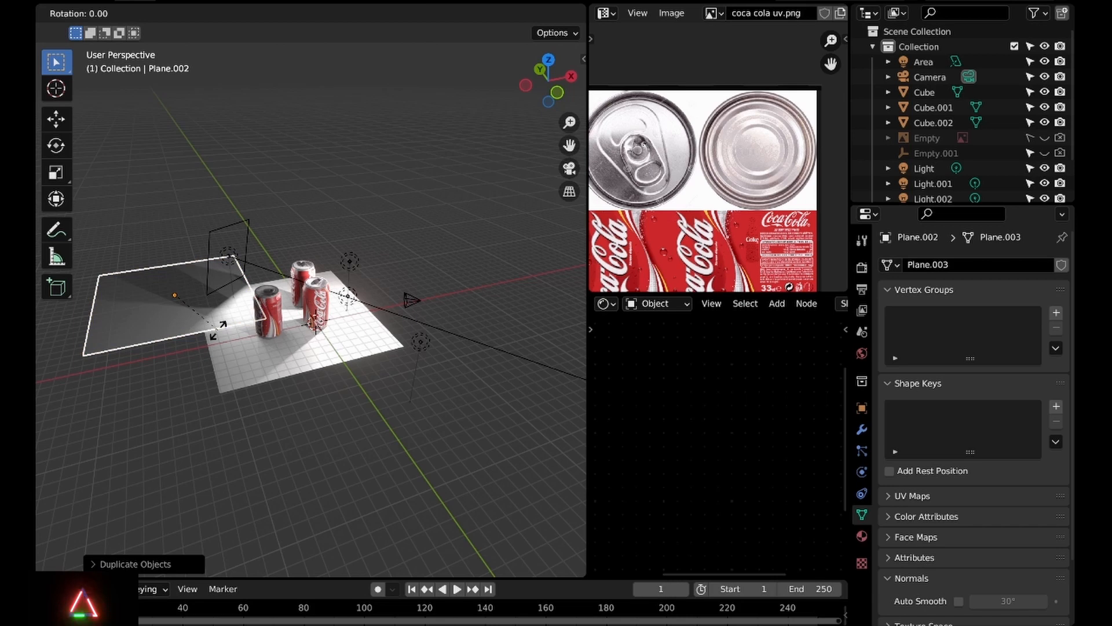
type("y90")
key("Return")
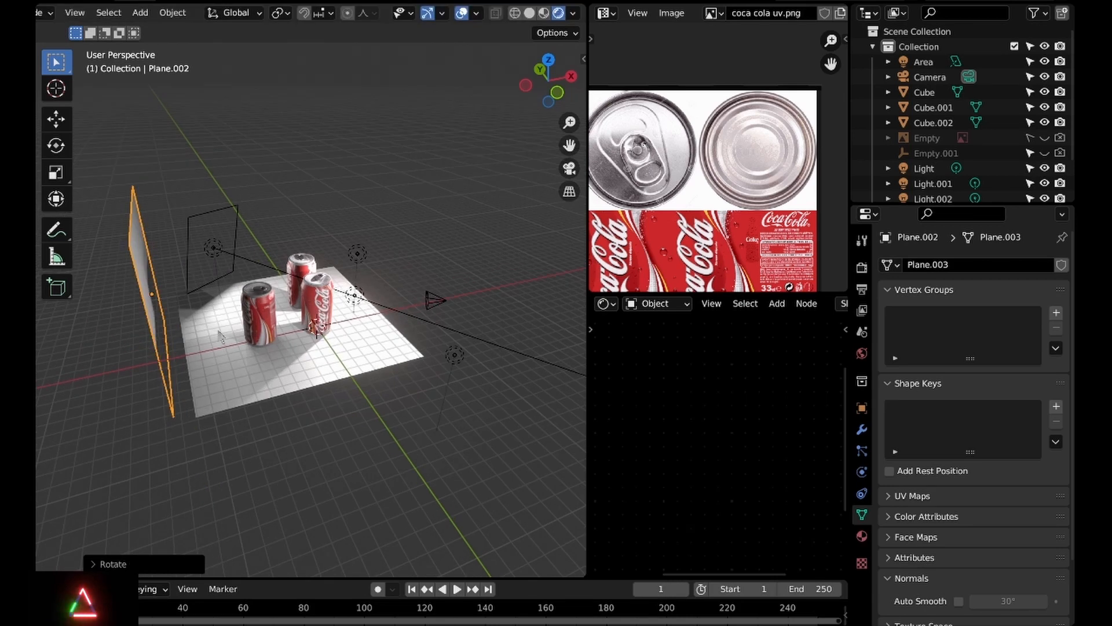
Rotate the upright plane about -42° around the global Z axis so it faces the camera
key("KP_0")
key("r")
key("z")
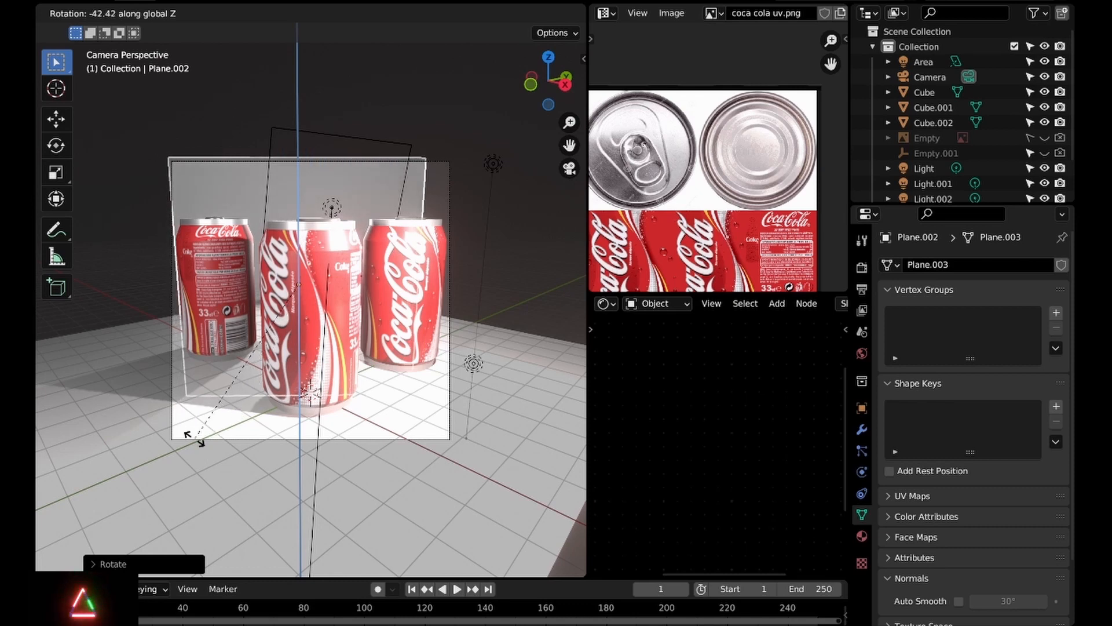
key("Escape")
Move the backdrop plane up behind the cans and scale it up uniformly until it spans the width of the camera frame
key("g")
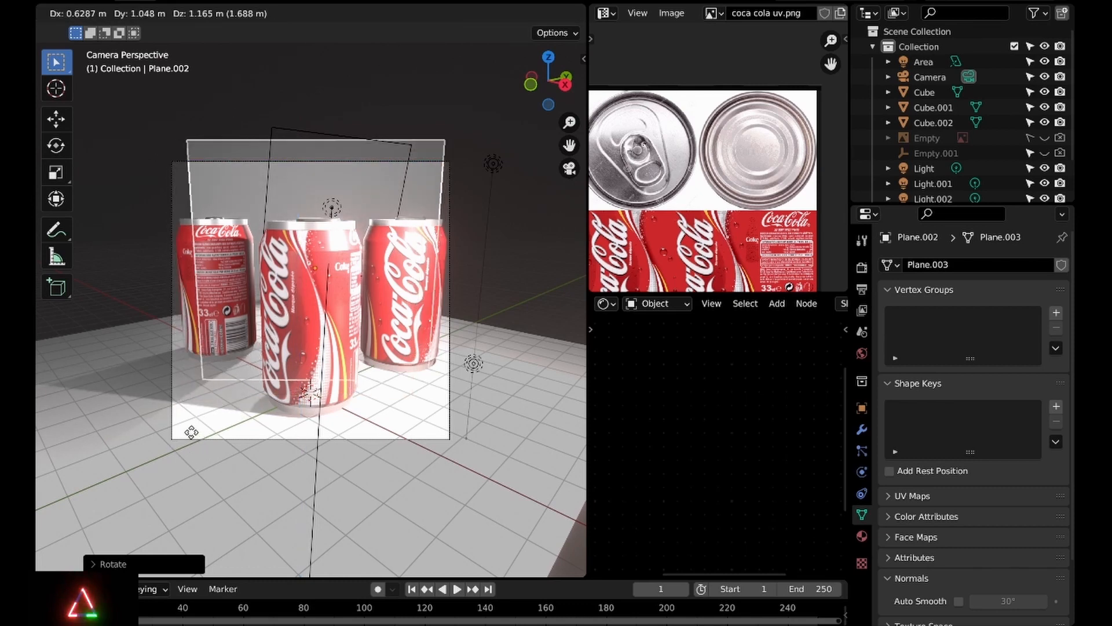
left_click(226, 425)
key("s")
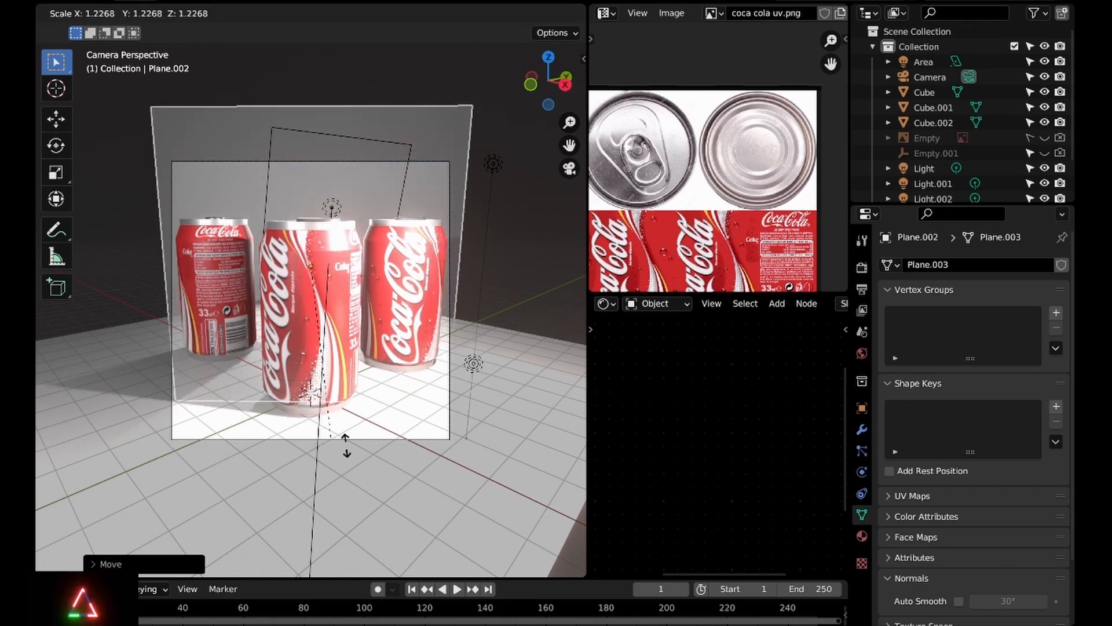
left_click(342, 421)
Inset the backdrop plane's face slightly to form a narrow border around it
key("Tab")
key("i")
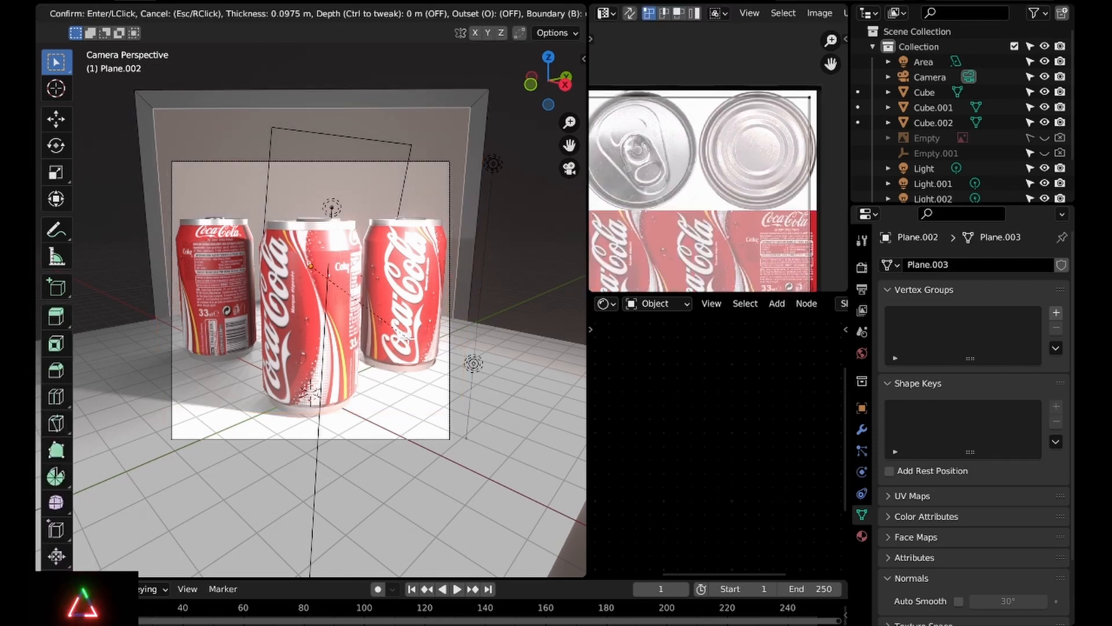
left_click(450, 303)
key("i")
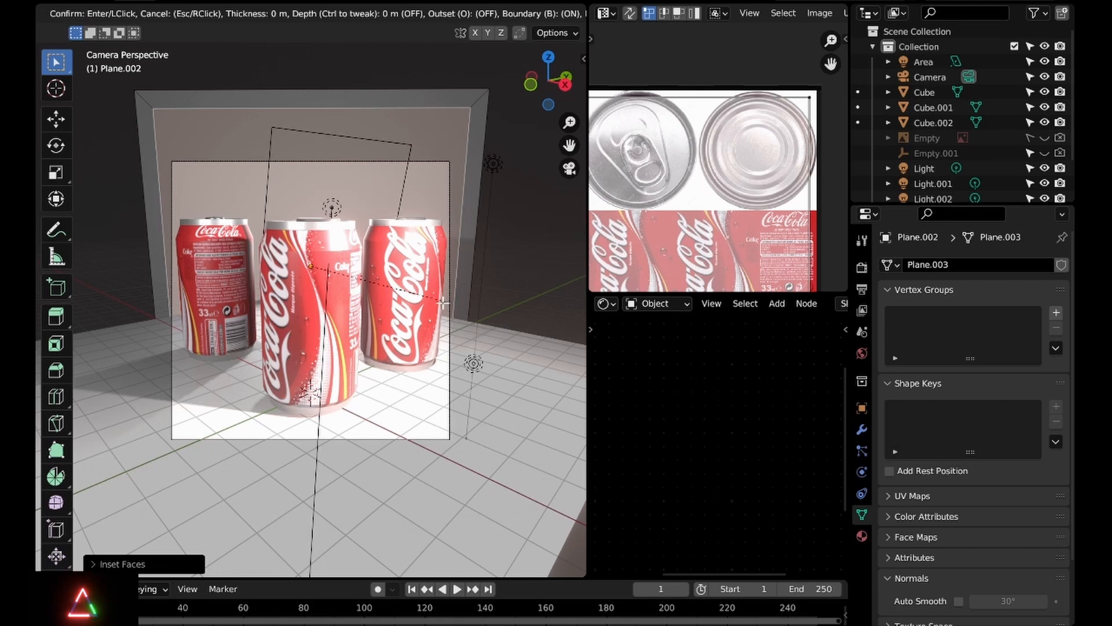
left_click(451, 303)
key("s")
key("x")
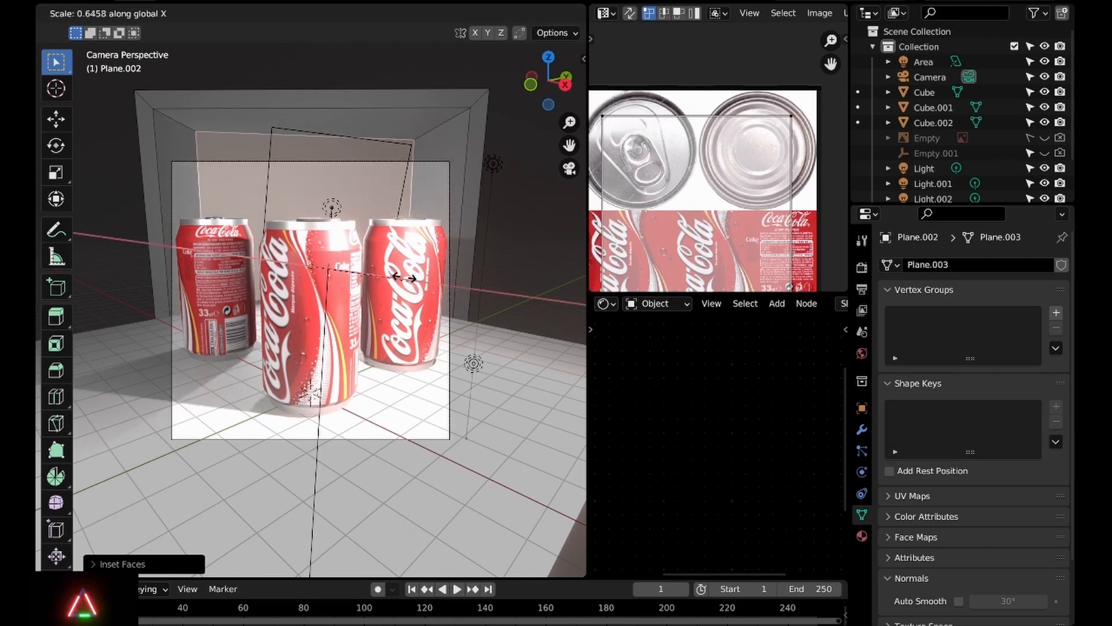
left_click(422, 265)
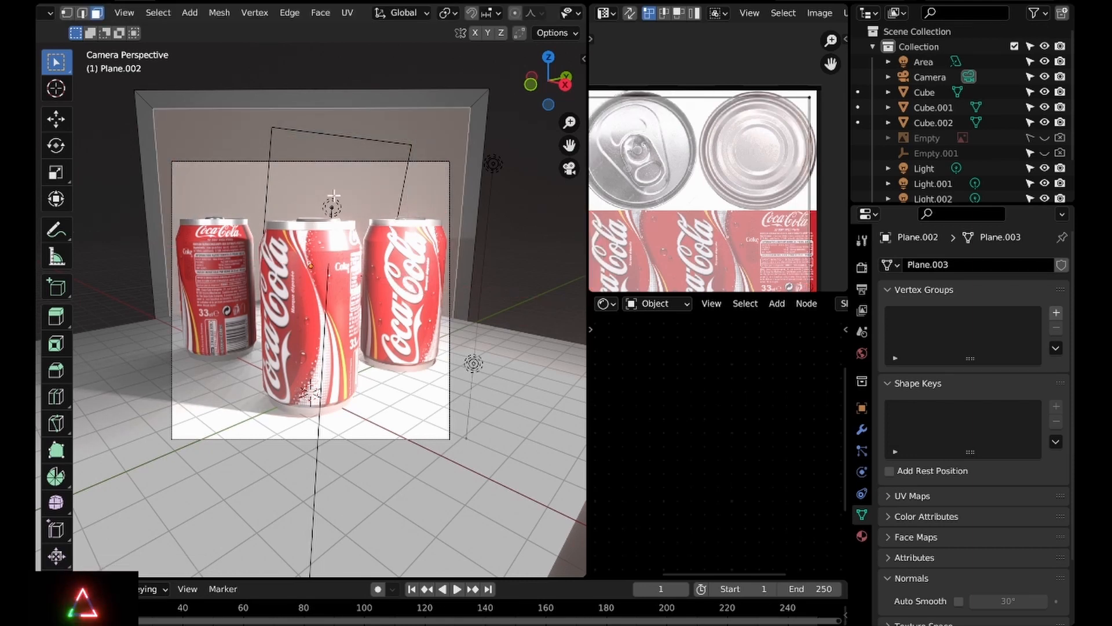
Extrude the backdrop's inset face backward, away from the camera, and give the plane a new material
key("e")
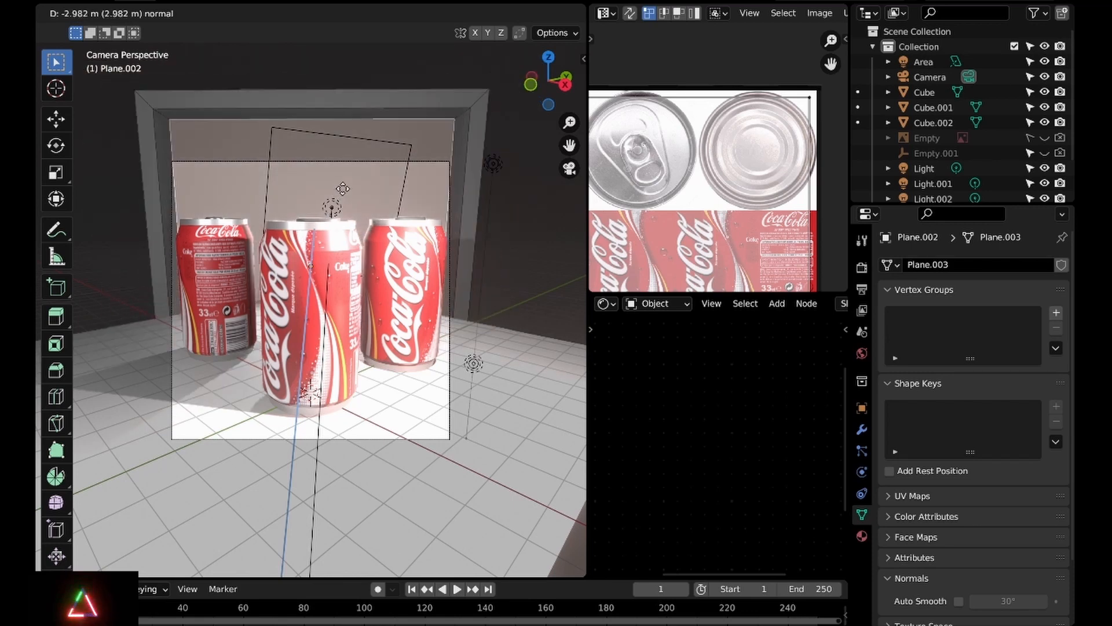
left_click(341, 195)
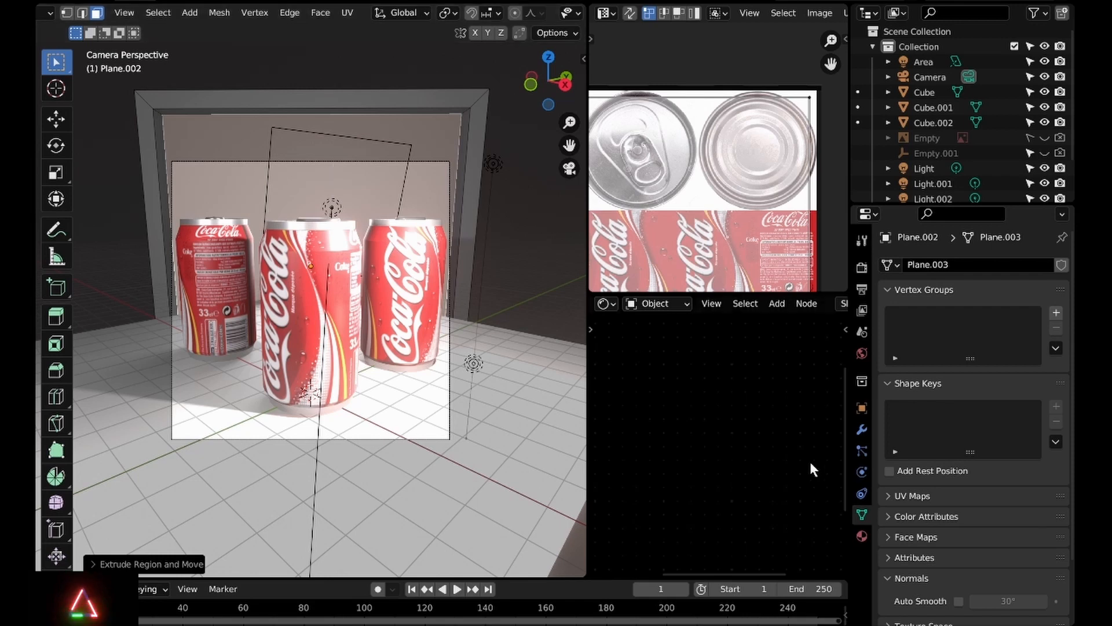
left_click(862, 536)
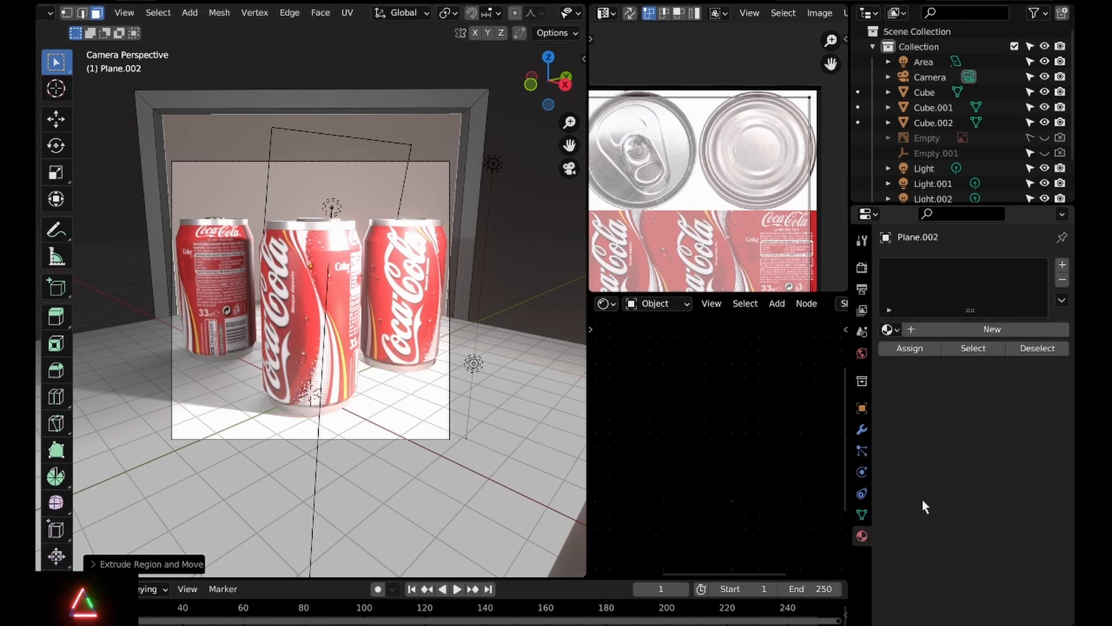
left_click(958, 331)
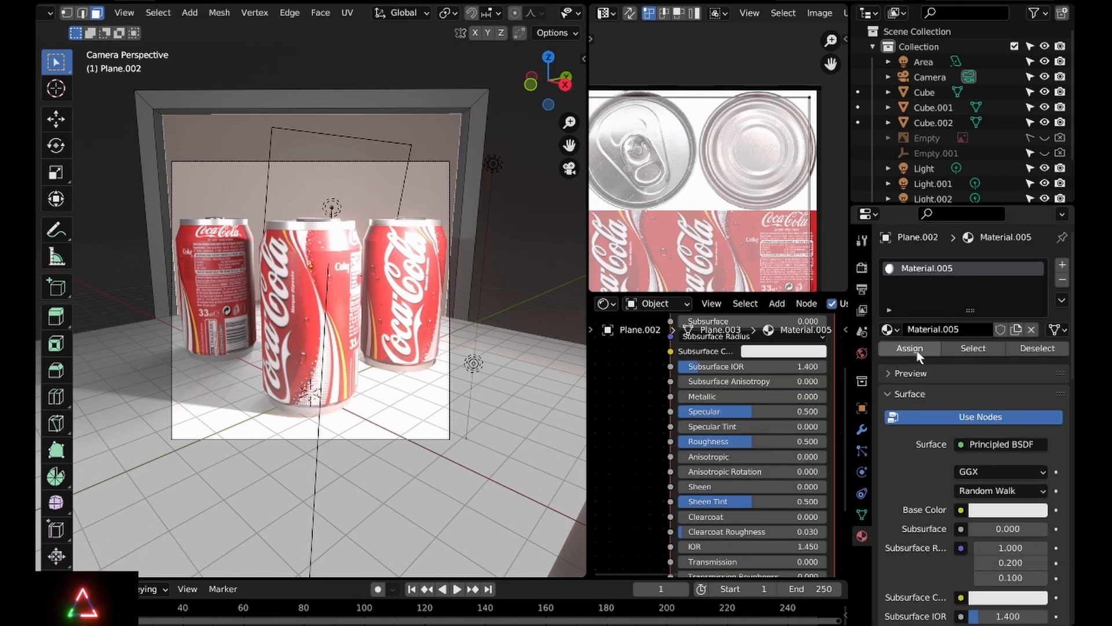
Set the emission strength of the backdrop's material to 3
left_click(1008, 510)
scroll(973, 522, "down", 15)
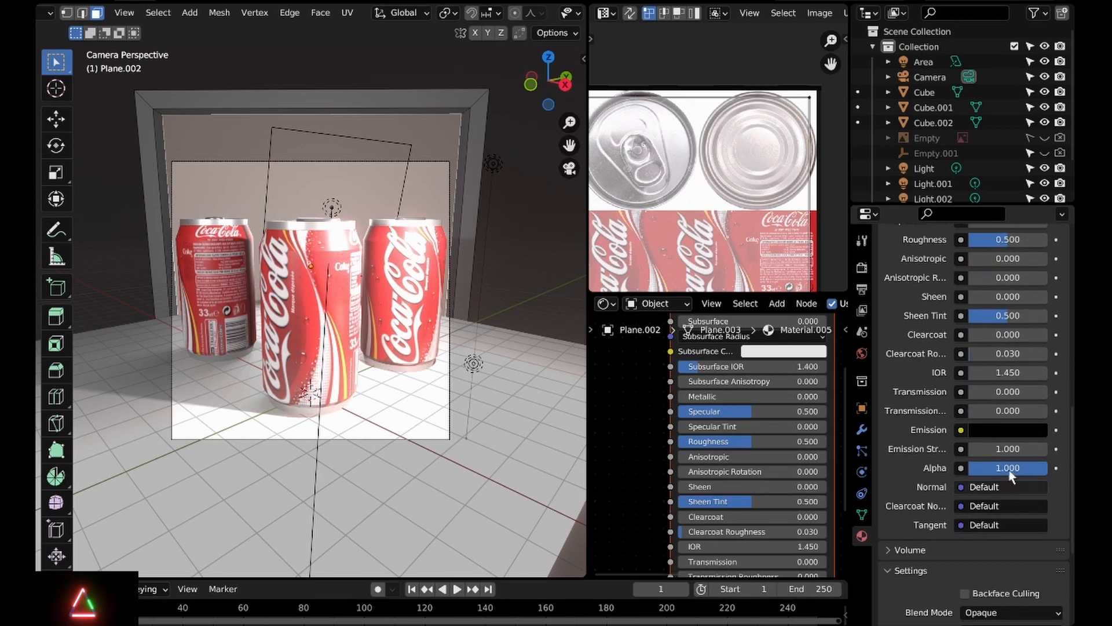
left_click(1002, 494)
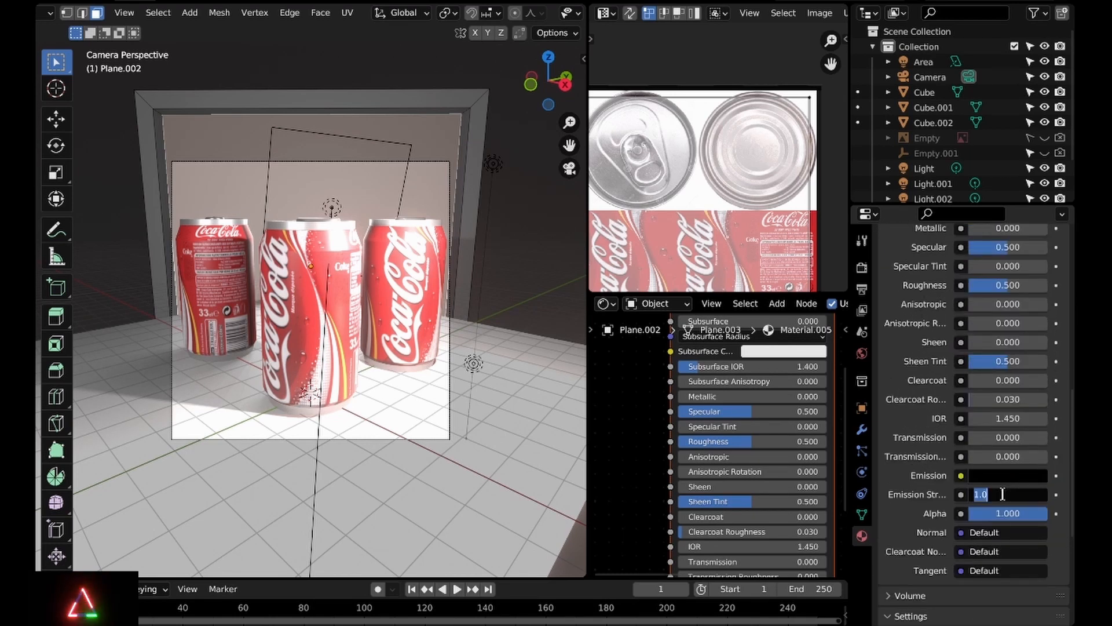
type("3000")
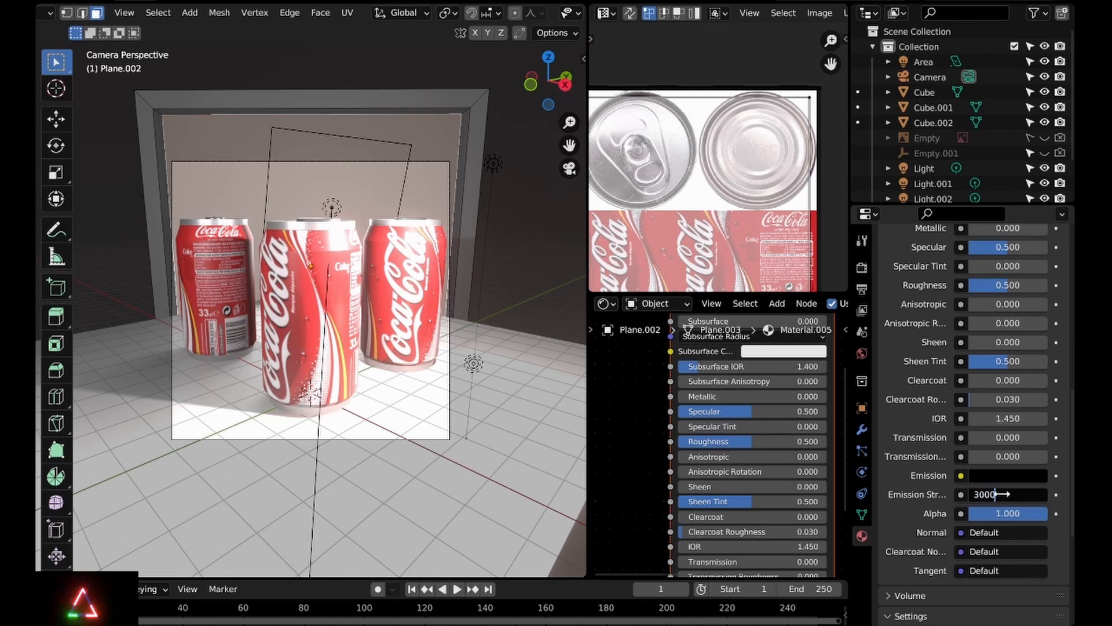
key("Return")
left_click(1013, 495)
type("3")
key("Return")
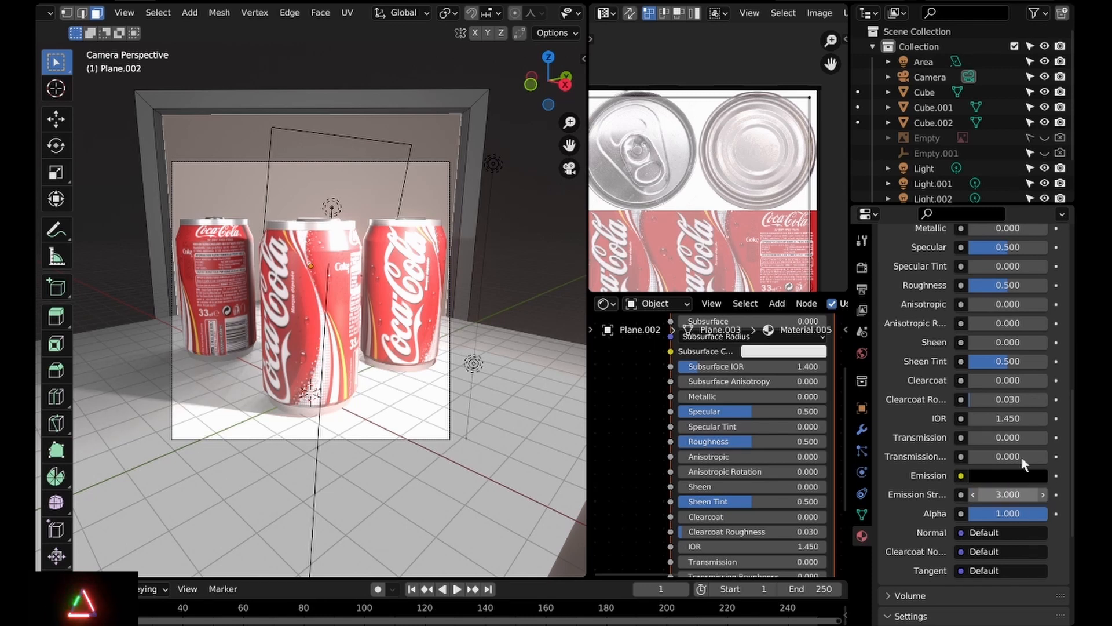
Set the backdrop's emission colour to a saturated blue with hue 0.638, saturation 0.978 and value 0.862
left_click(1005, 476)
left_click_drag(1008, 301, 1002, 290)
left_click(989, 275)
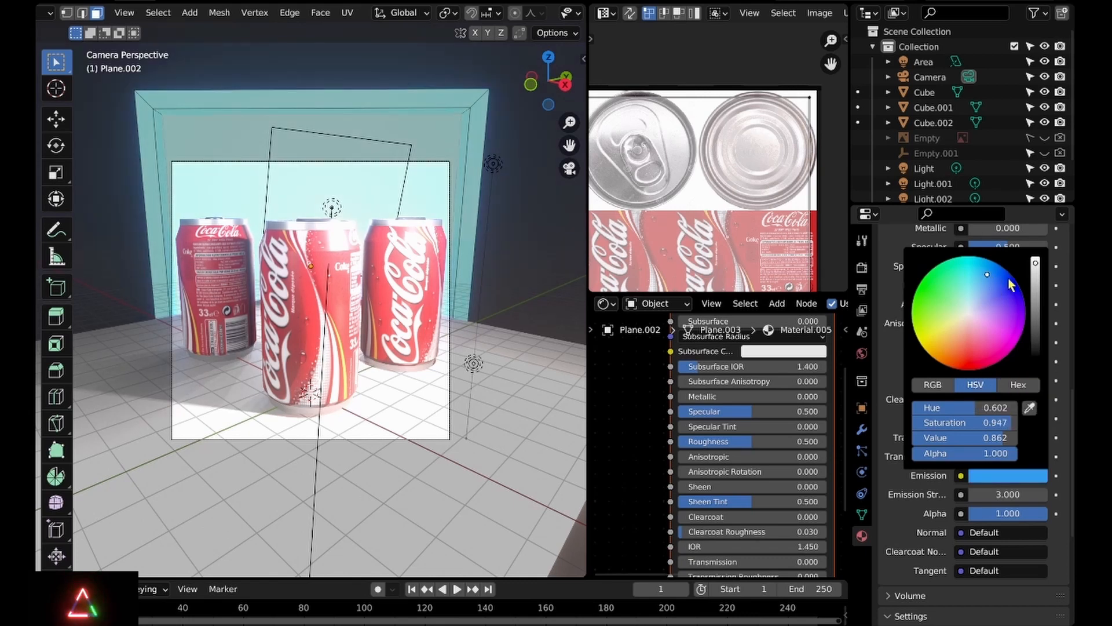
left_click(1008, 280)
left_click(998, 275)
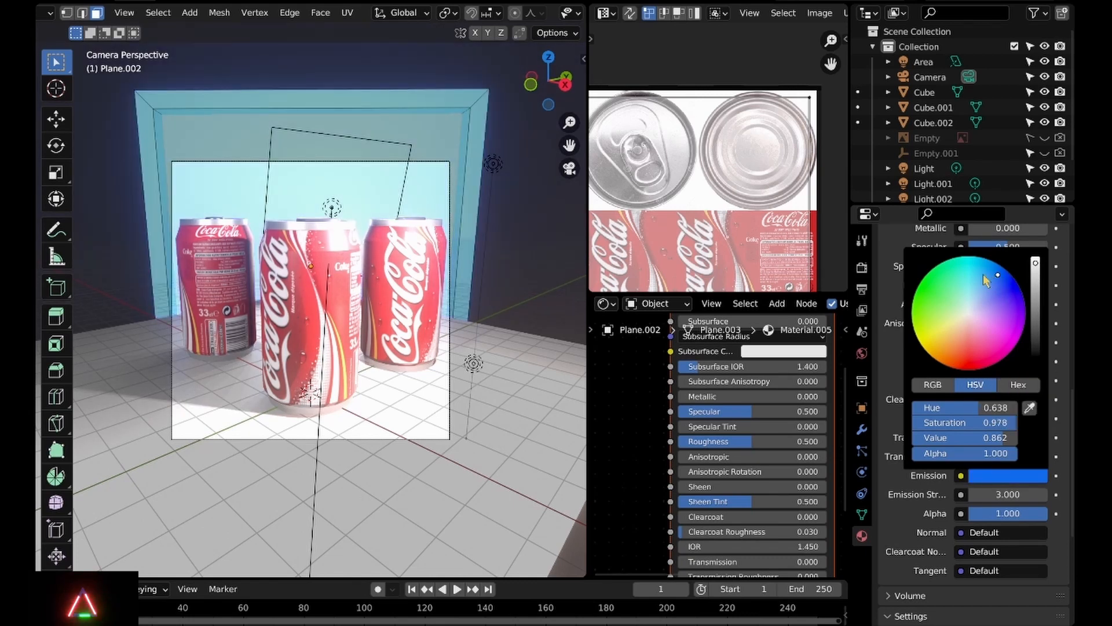
Leave mesh editing and soften the backdrop's blue emission colour to a saturation of about 0.855
key("Tab")
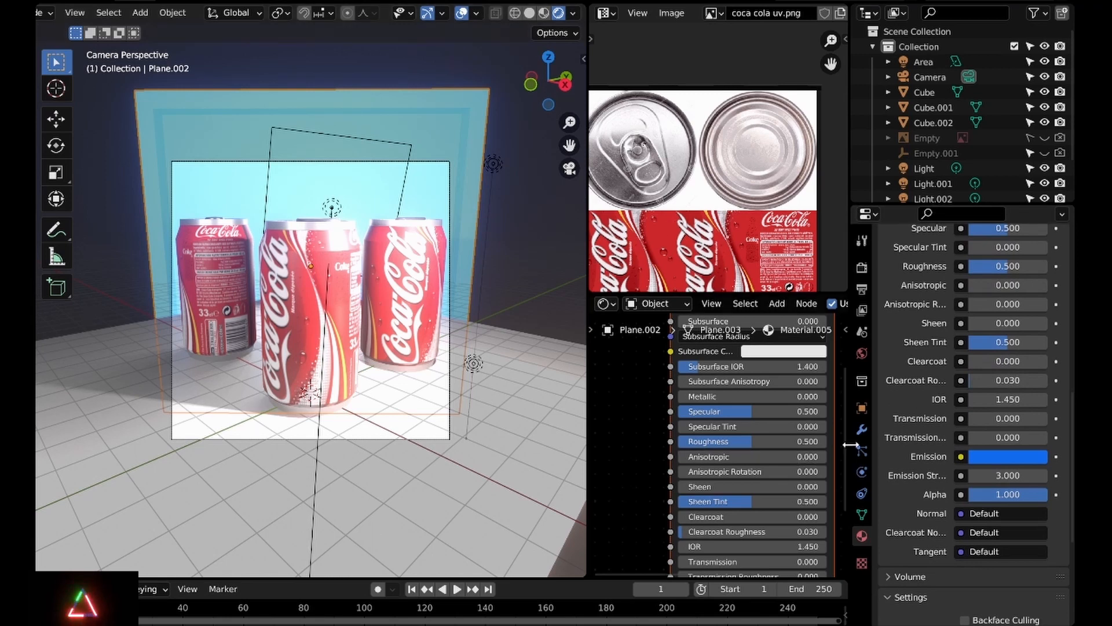
left_click(1011, 457)
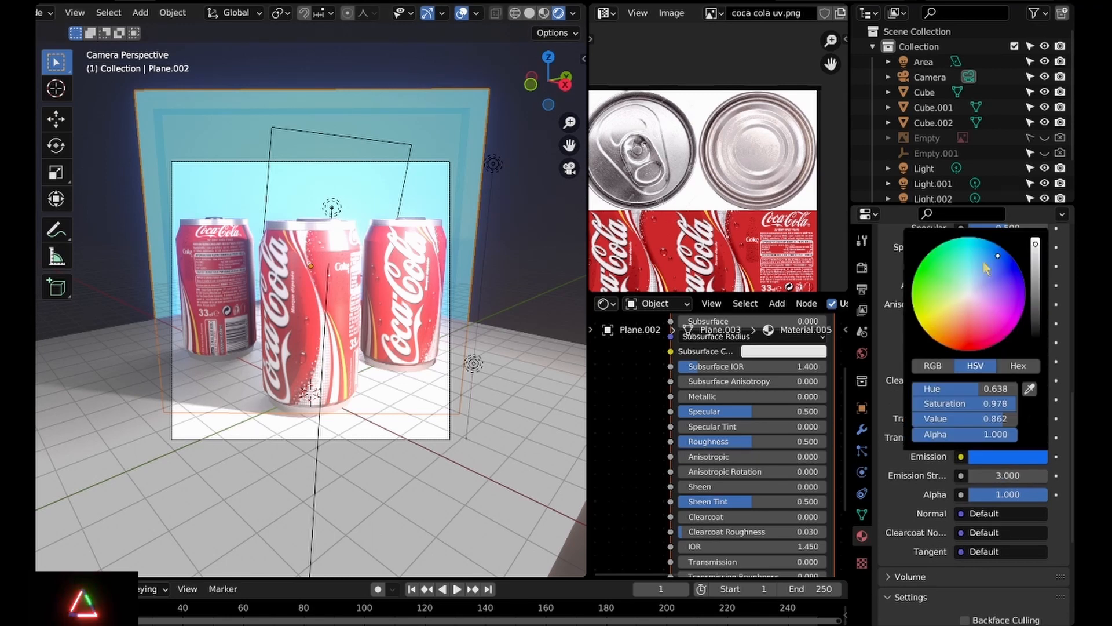
left_click_drag(987, 268, 993, 274)
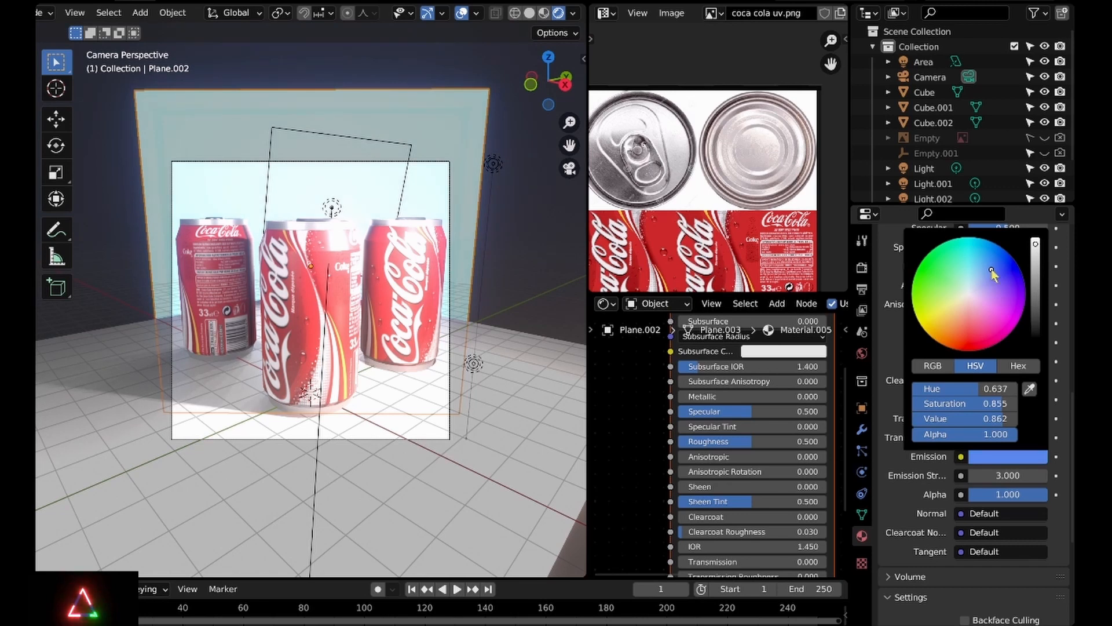
Give the ground plane a new material, trying a blue base colour before a muted pink with hue 0.932, saturation 0.763 and value 0.425
left_click(396, 417)
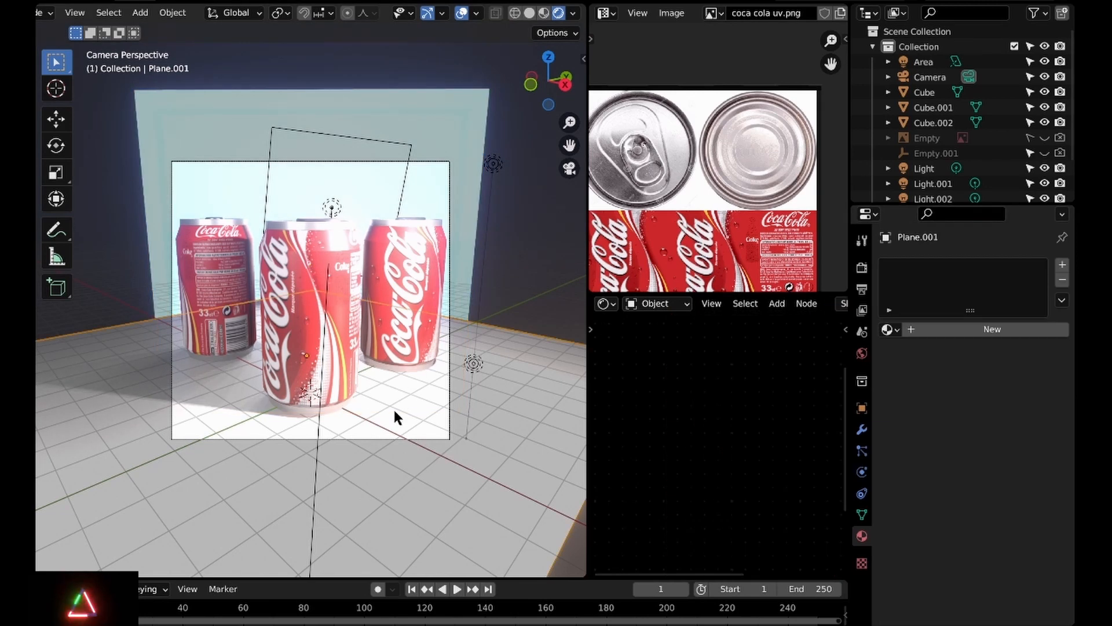
left_click(921, 330)
left_click(996, 491)
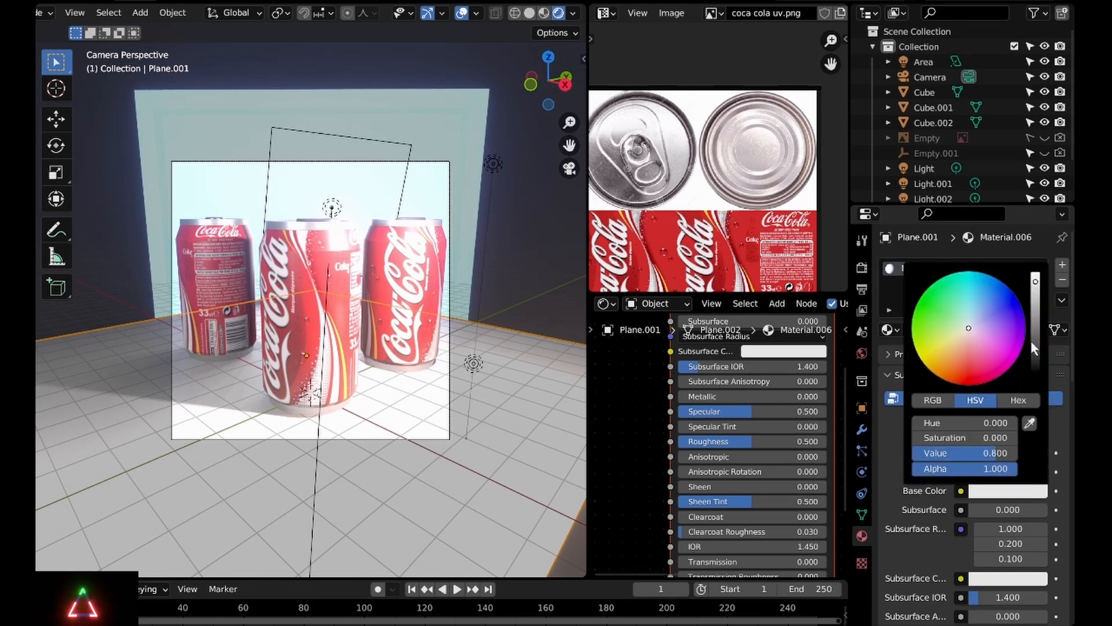
left_click_drag(1034, 348, 1003, 305)
left_click(991, 308)
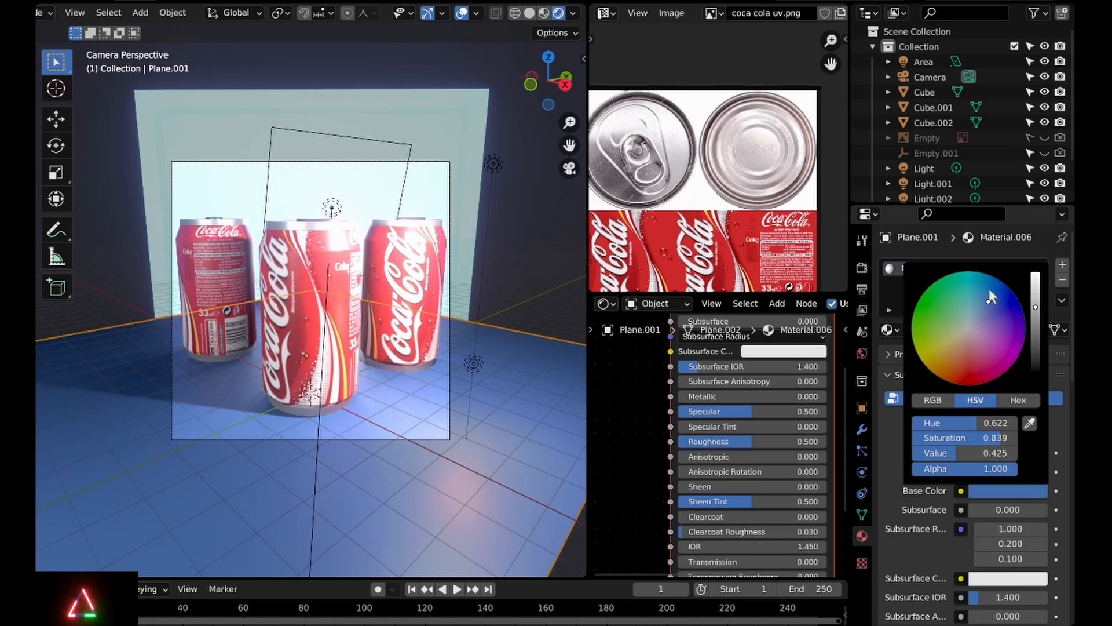
mouse_move(945, 345)
left_mouse_down()
mouse_move(946, 329)
mouse_move(1000, 295)
mouse_move(973, 335)
mouse_move(992, 379)
left_mouse_up()
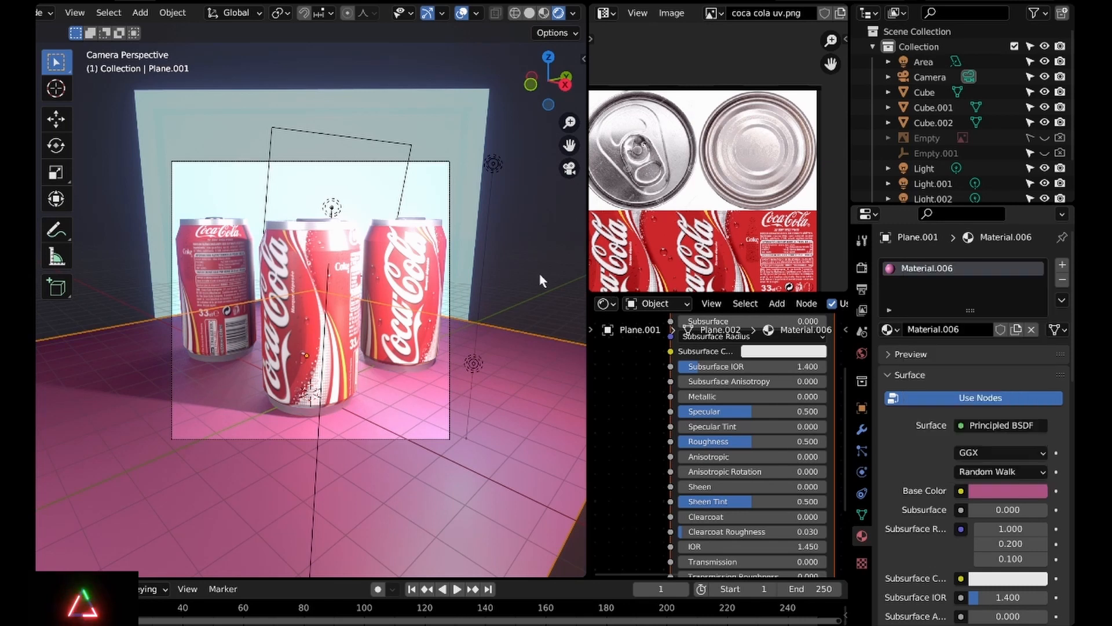
Change the ground's base colour to a dark orange-brown with hue 0.034, saturation 0.865 and value 0.171
left_click(1007, 491)
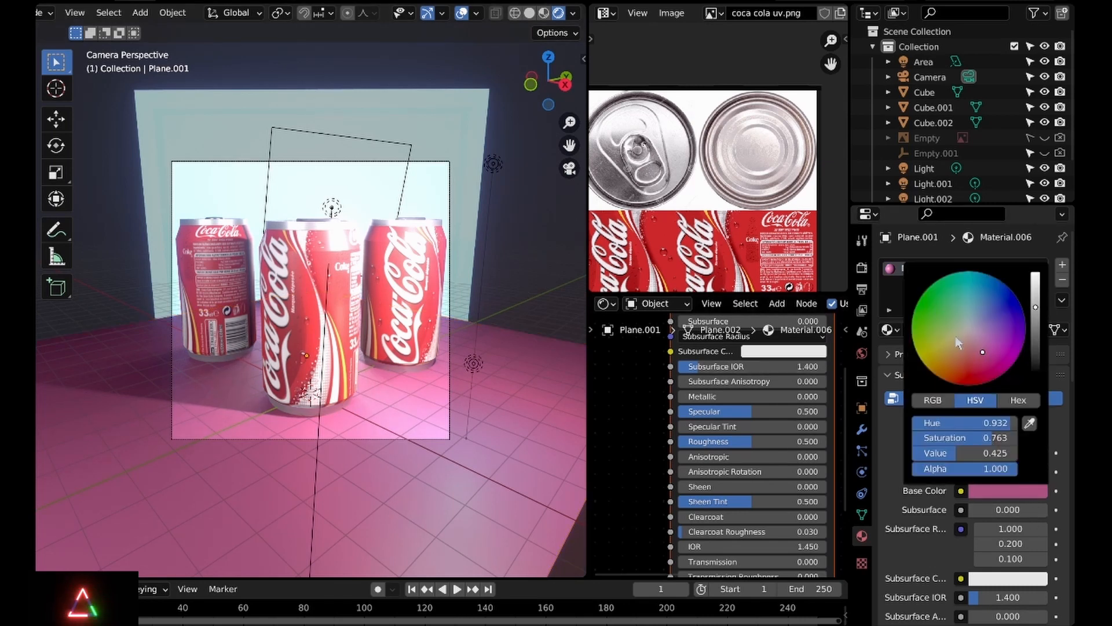
left_click(962, 374)
left_click_drag(963, 374, 959, 365)
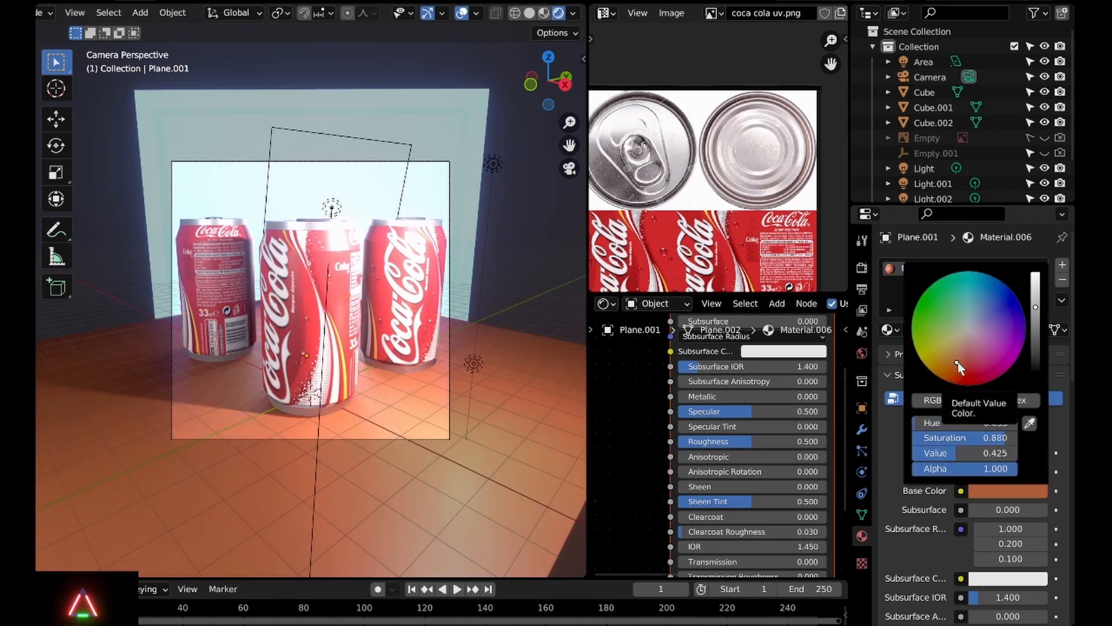
left_click(1007, 494)
left_click_drag(1035, 349, 1035, 334)
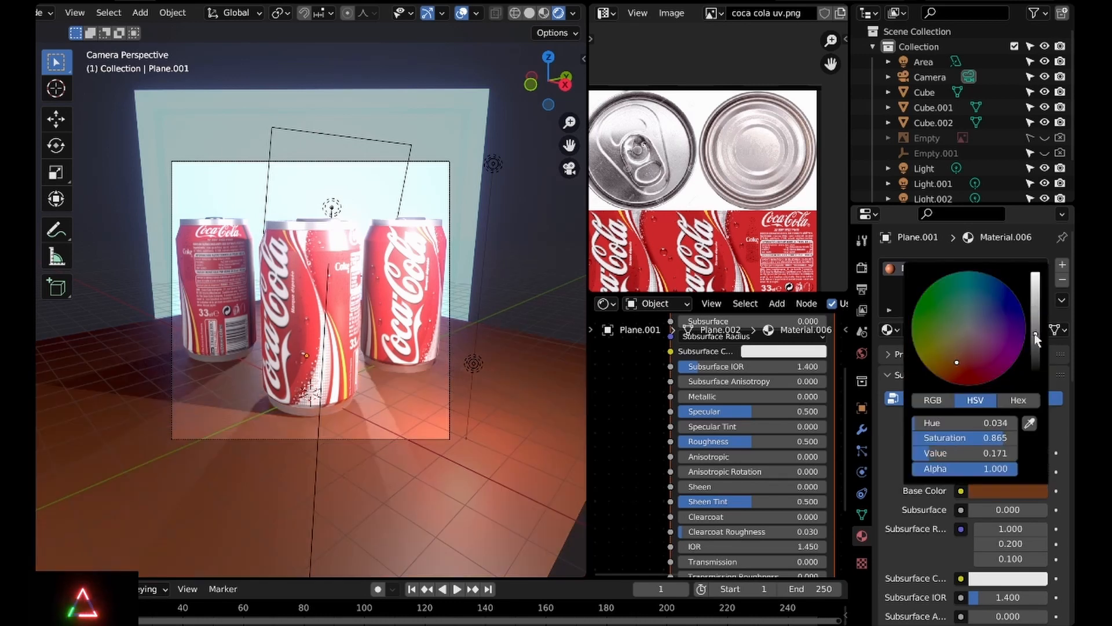
left_click(986, 491)
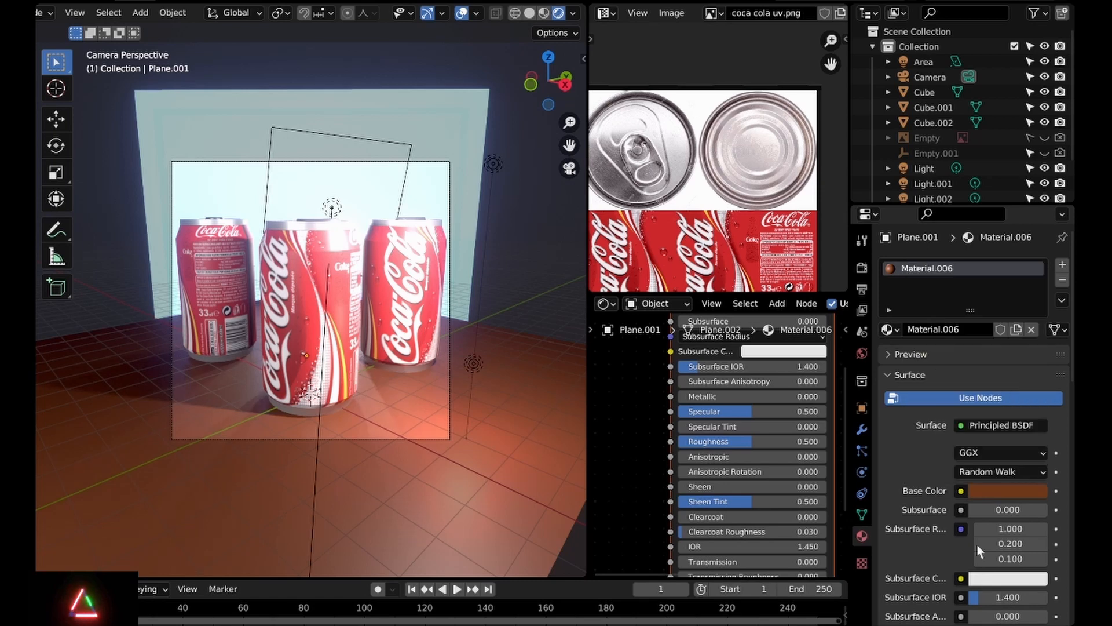
Set the ground material's roughness to 0.129 and change its base colour to a darker, nearly neutral brown-grey with saturation 0.155
scroll(982, 521, "down", 8)
mouse_move(999, 466)
left_mouse_down()
mouse_move(1043, 466)
mouse_move(979, 464)
left_mouse_up()
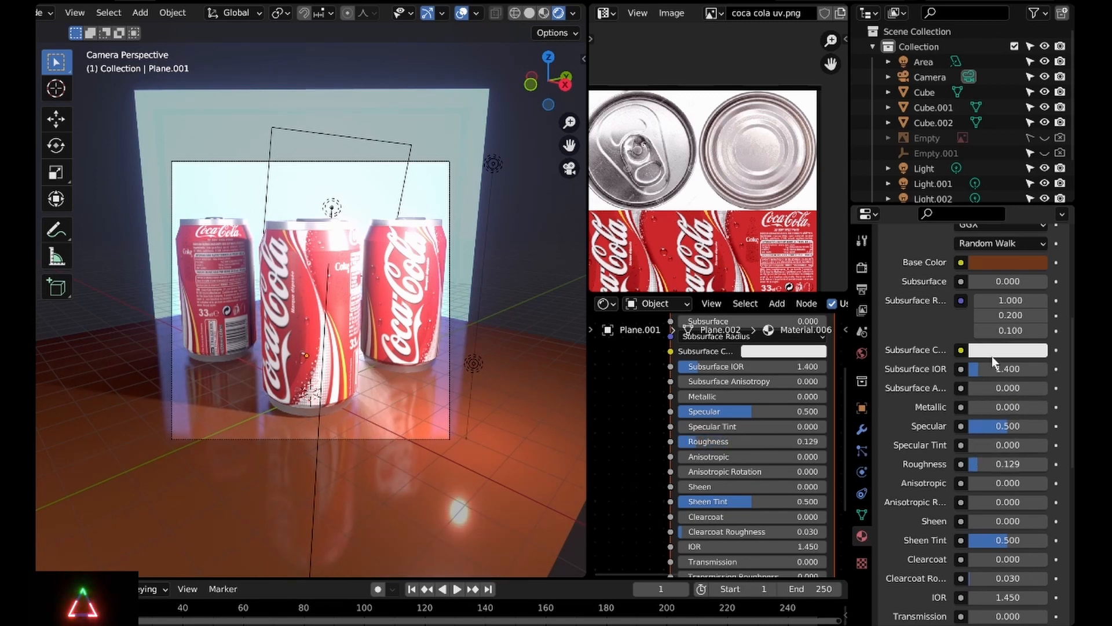
scroll(1003, 401, "up", 5)
left_click(1003, 401)
left_click(967, 240)
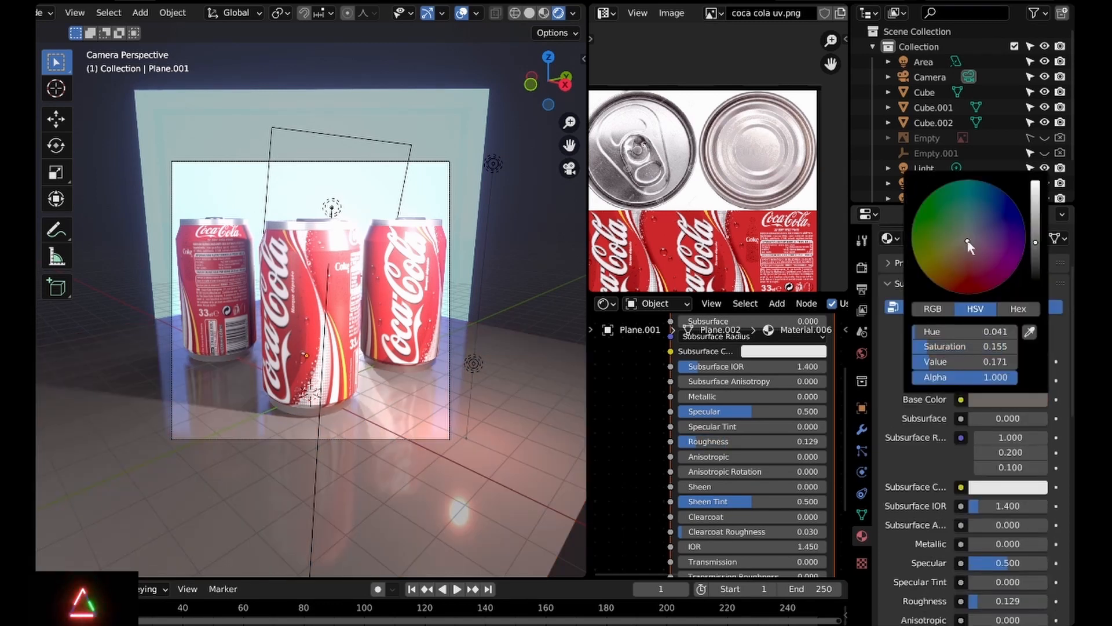
left_click(1037, 253)
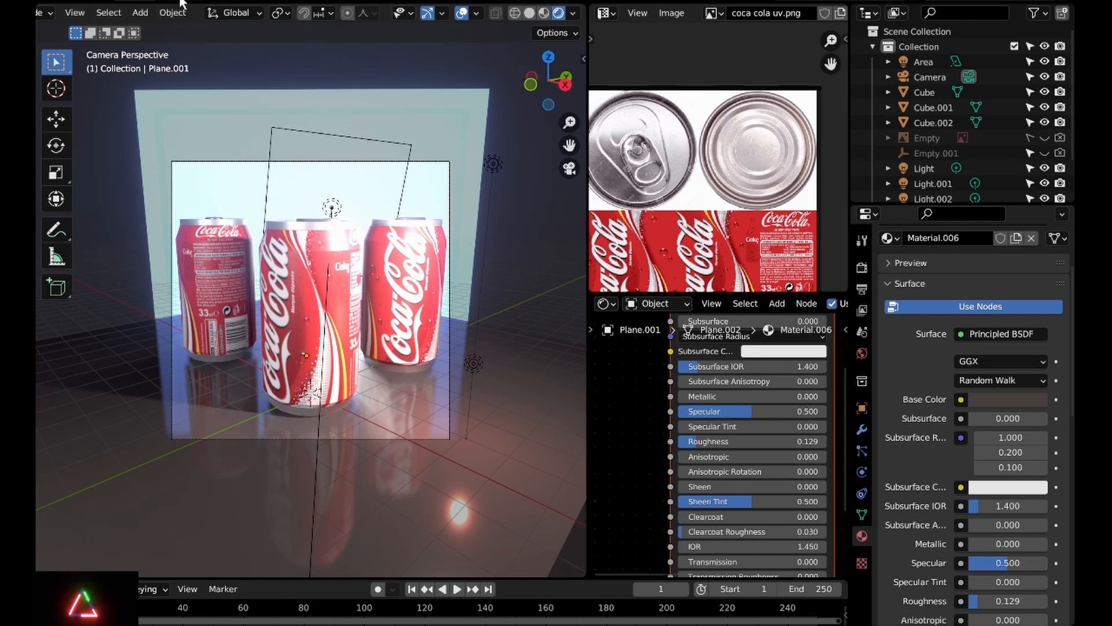
Render the current frame as a still image and start saving the render result to a file
left_click(144, 3)
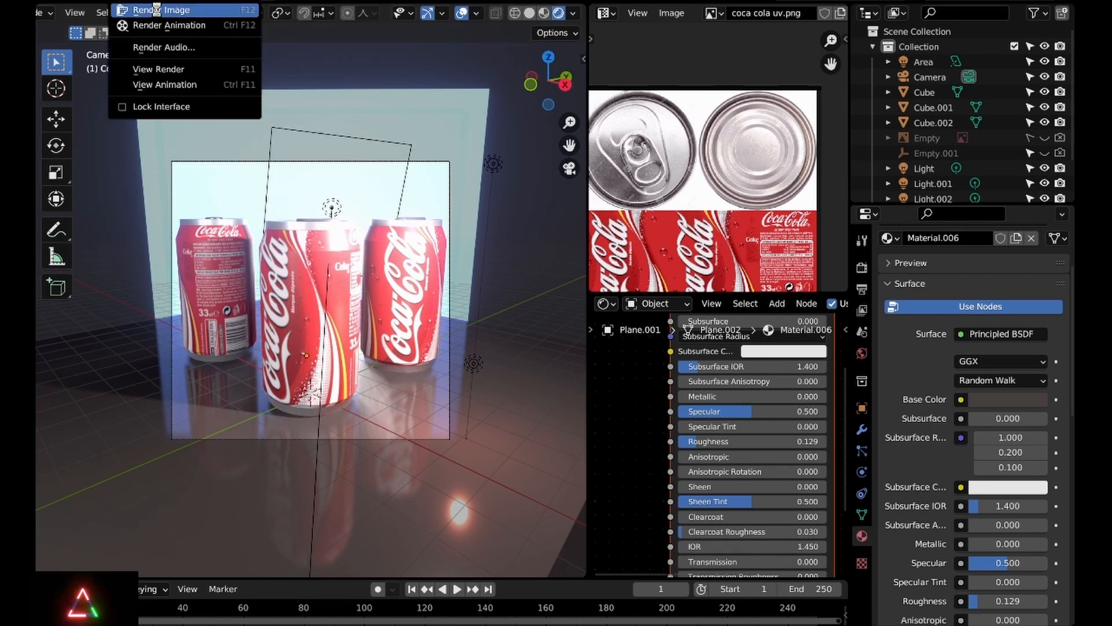
left_click(150, 9)
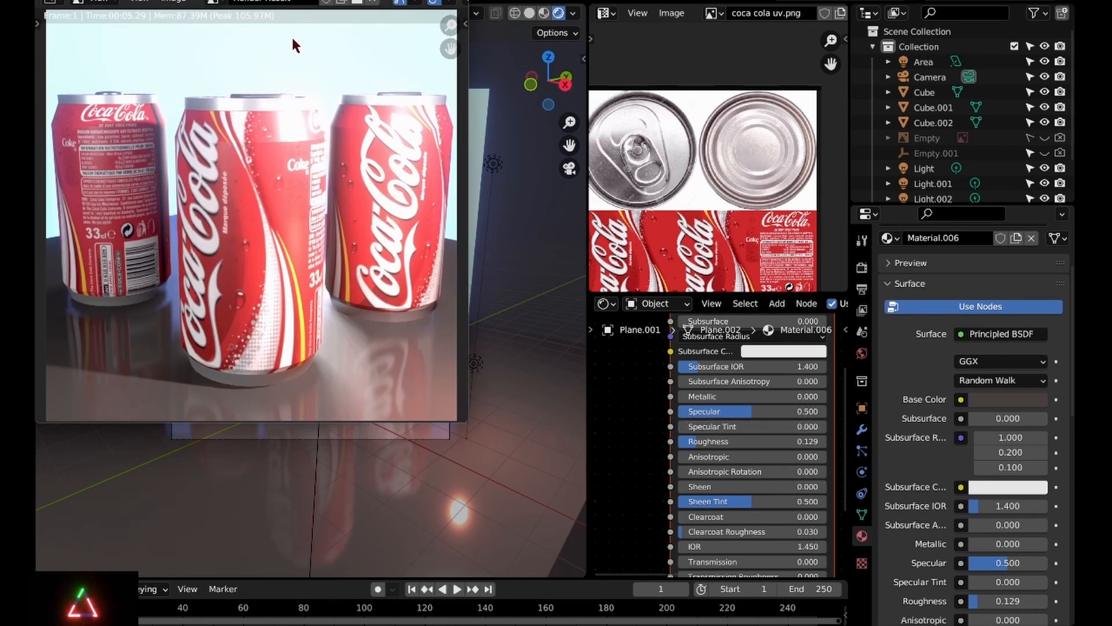
left_click(174, 6)
left_click(179, 145)
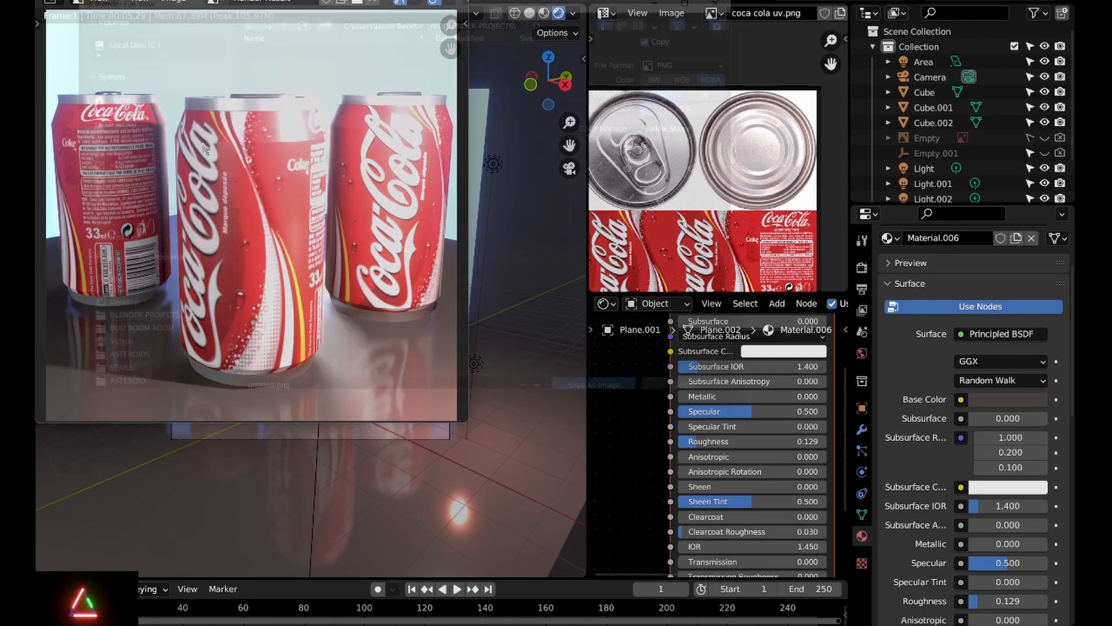
Save the render as a PNG named "coca cola image" in the Blender tutorials folder inside Documents
left_click(87, 322)
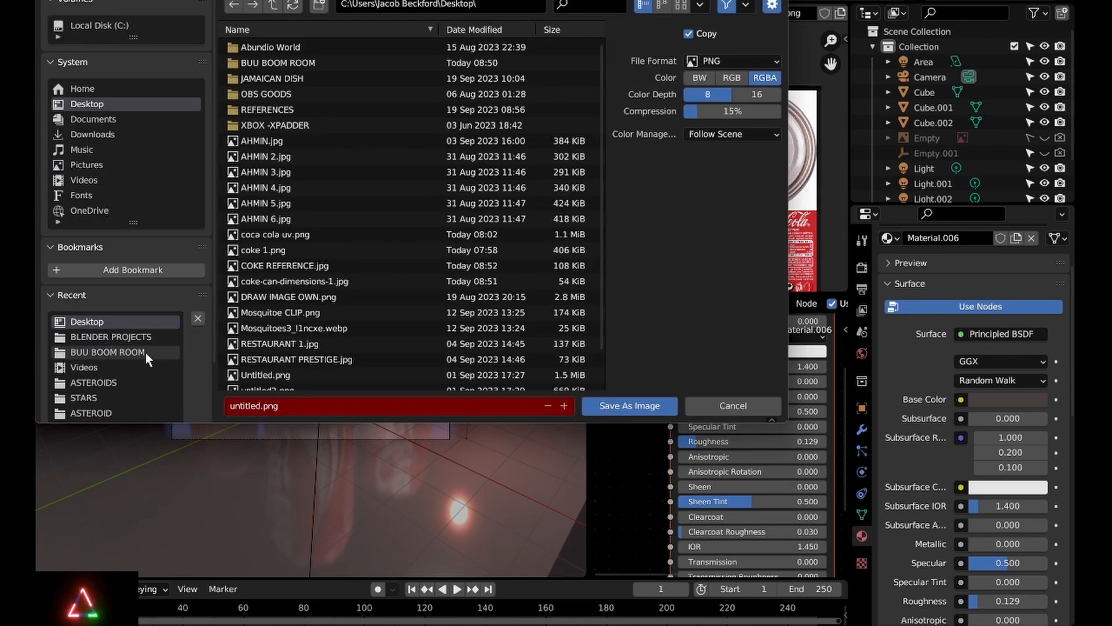
left_click(108, 352)
scroll(138, 351, "down", 3)
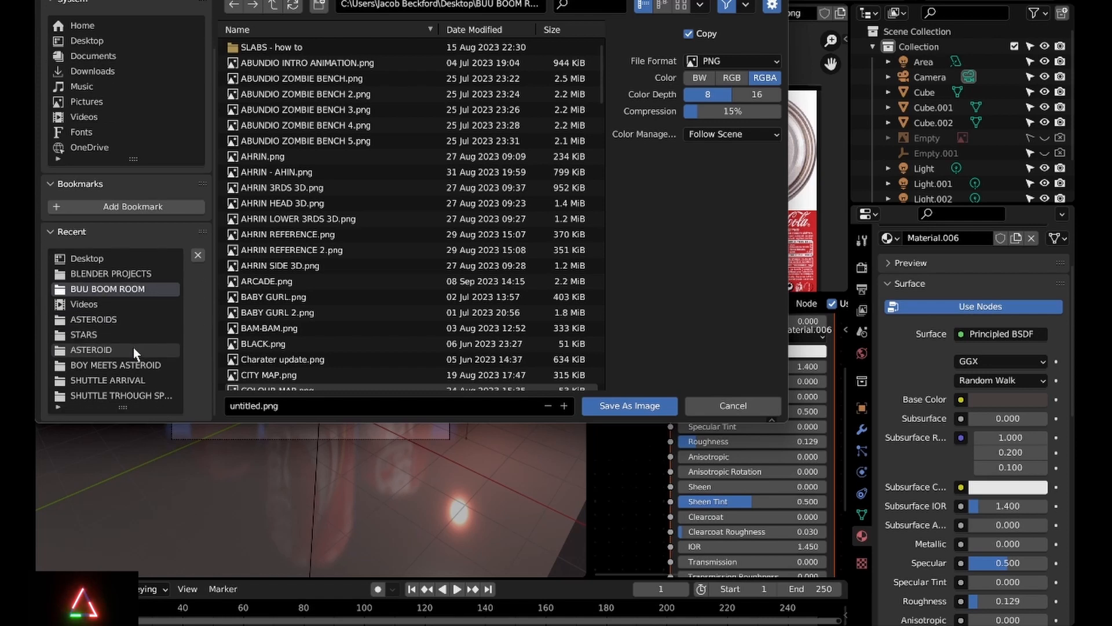
scroll(139, 350, "up", 3)
left_click(93, 118)
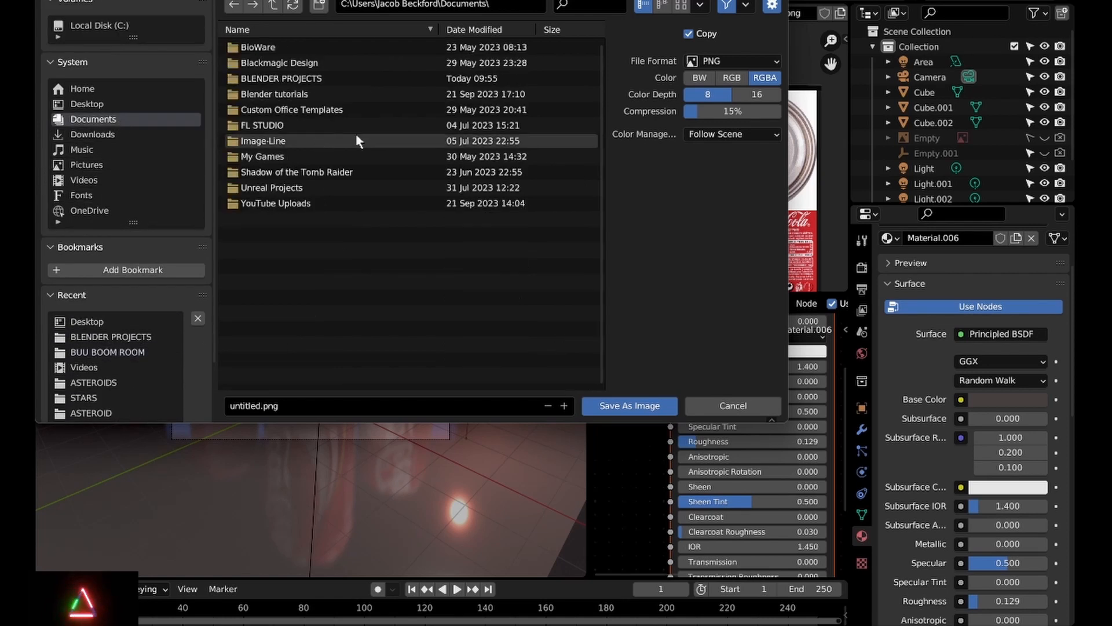
left_click(332, 79)
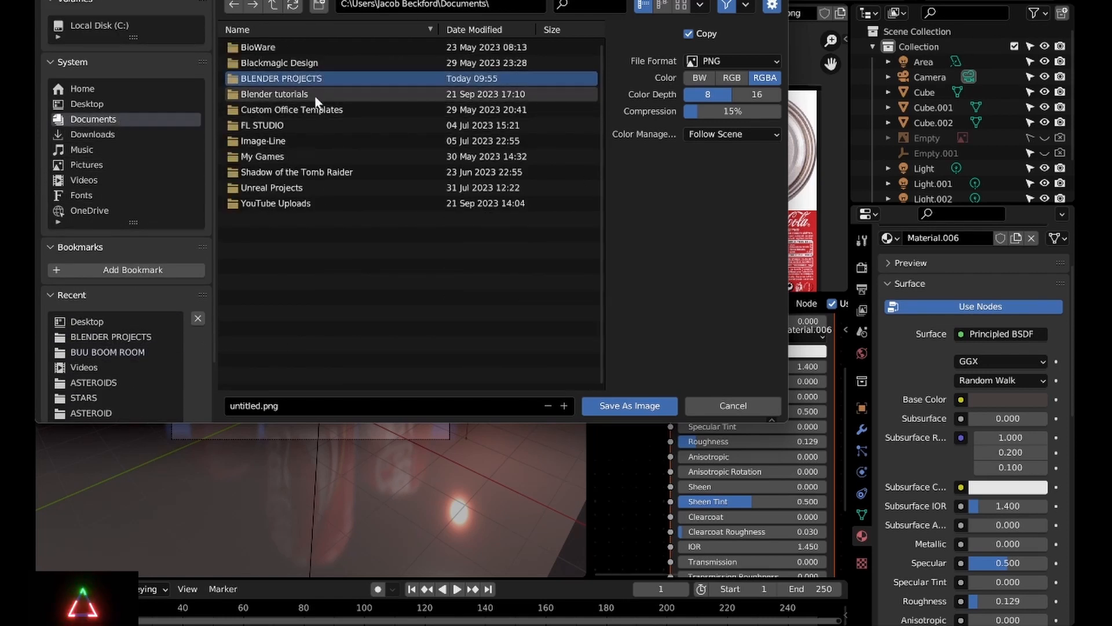
double_click(316, 98)
left_click(288, 406)
type("coca cola imag")
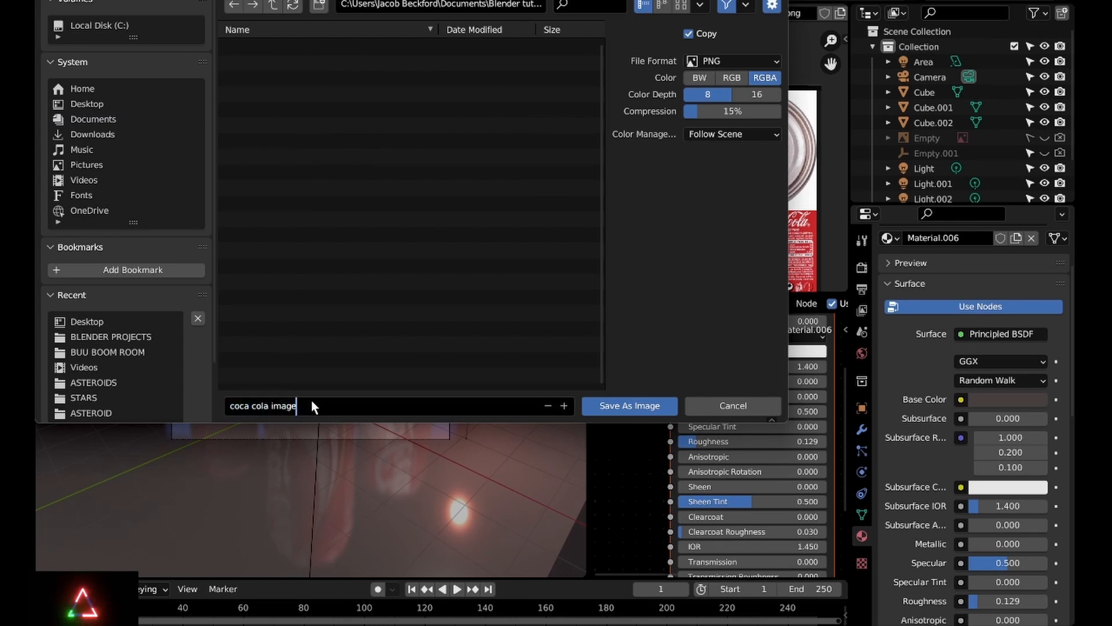
key("Return")
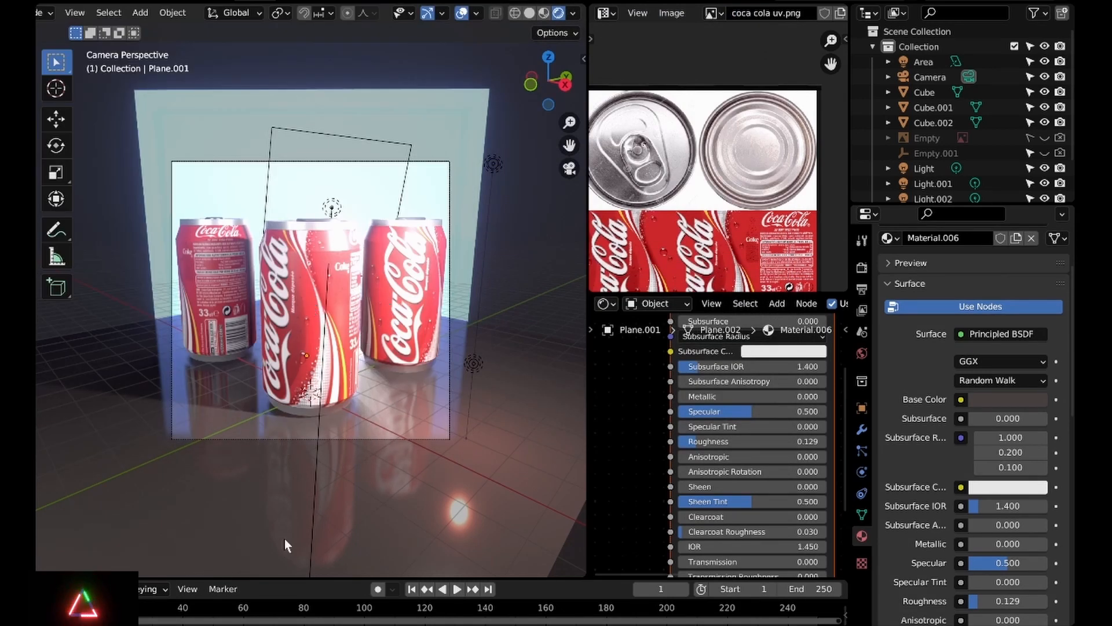
Enlarge the timeline area, select the front can, go to frame 250 and enable automatic keyframing
left_click_drag(291, 578, 291, 503)
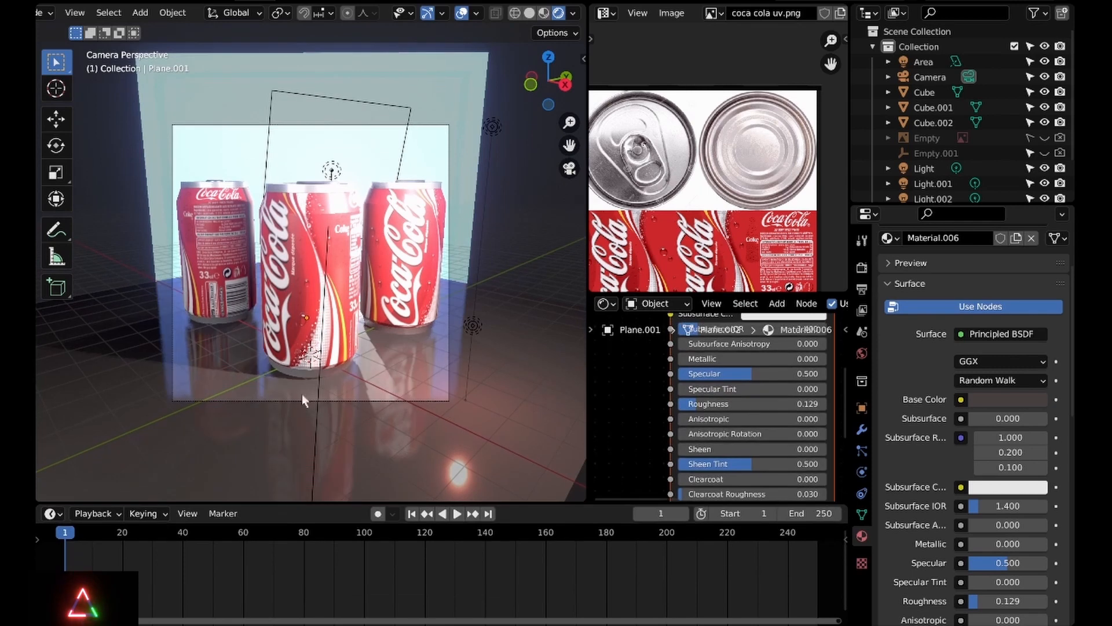
left_click(306, 291)
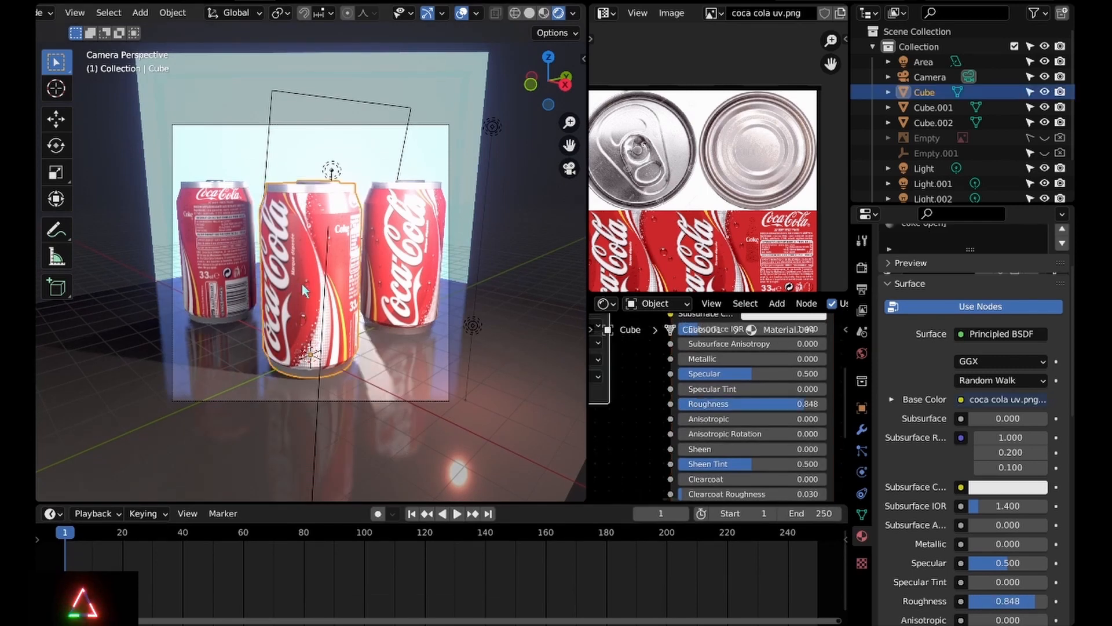
left_click(488, 514)
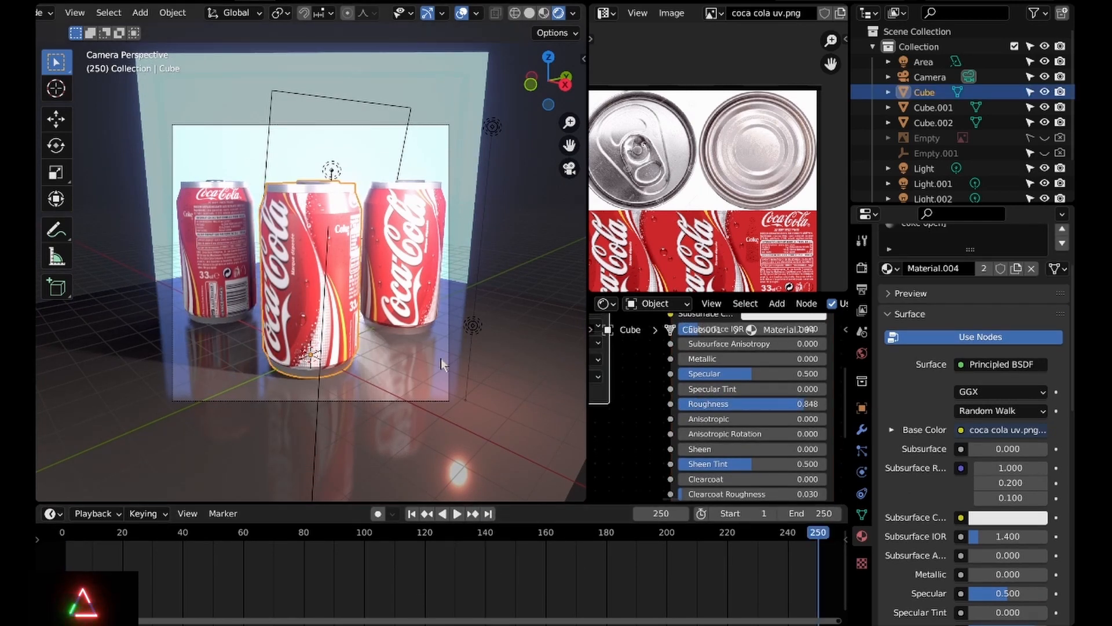
left_click(378, 513)
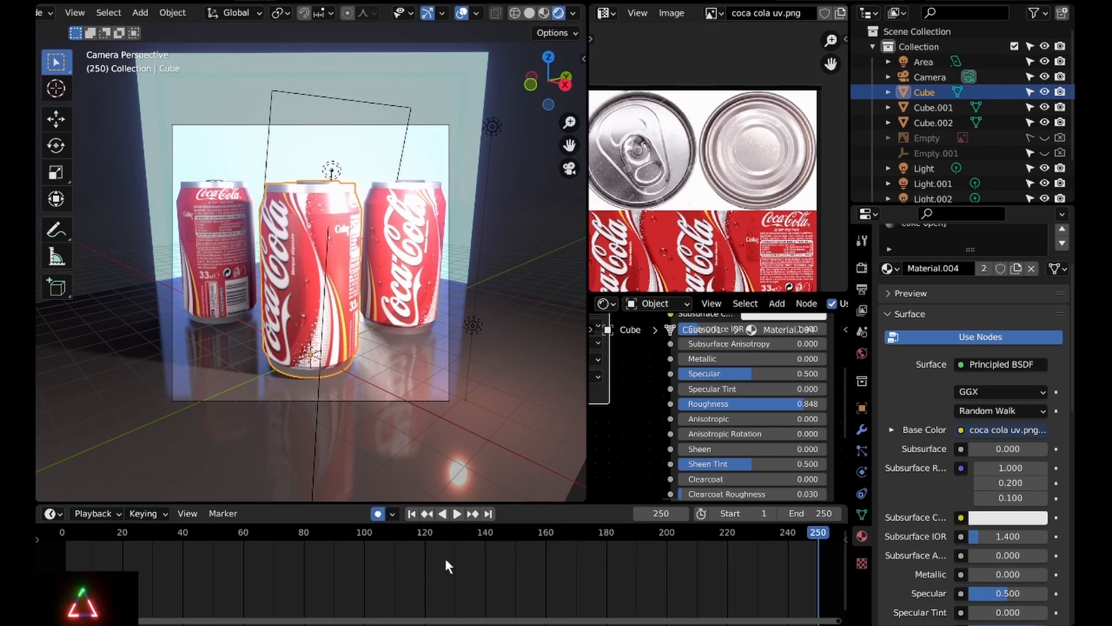
key("r")
key("Escape")
key("r")
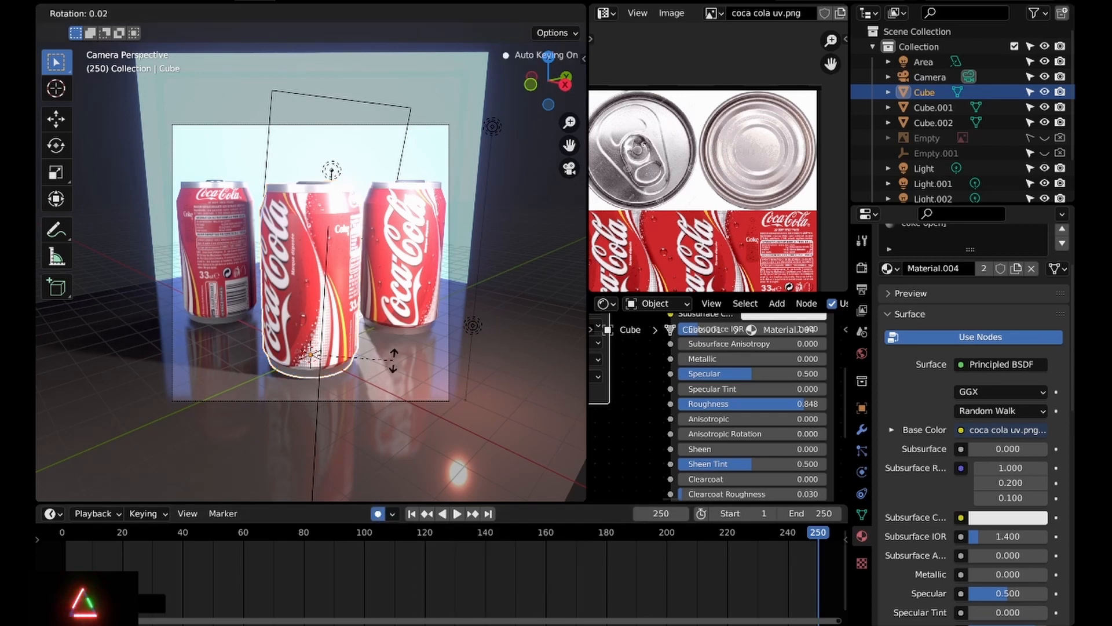
key("Escape")
left_click(412, 513)
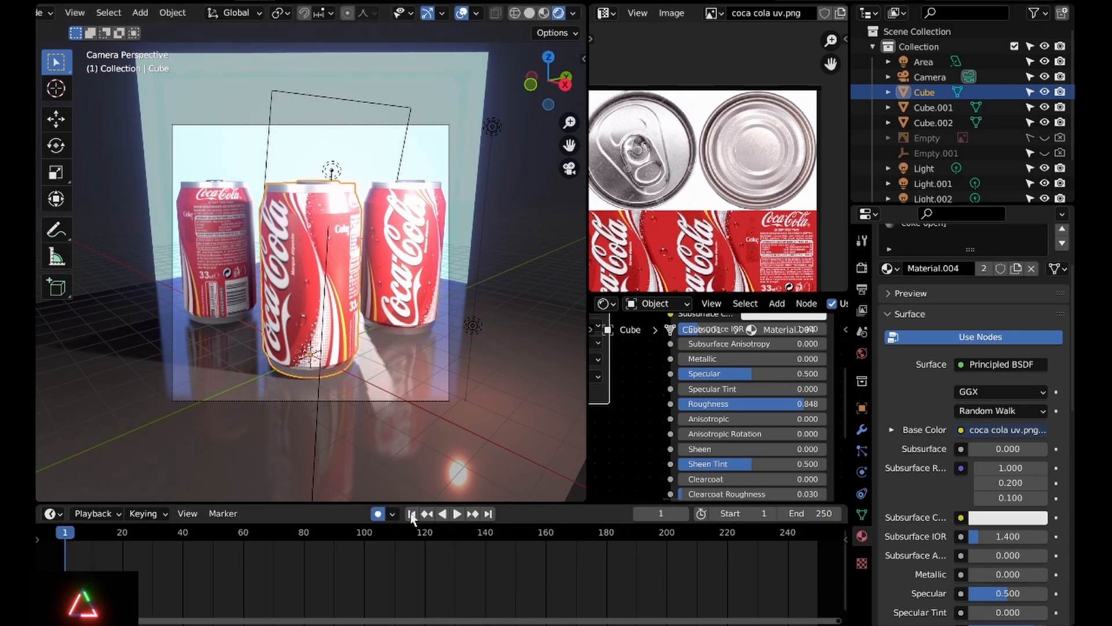
Record a rotation keyframe for the front can at frame 250, keeping its logo facing the camera
left_click(489, 513)
key("r")
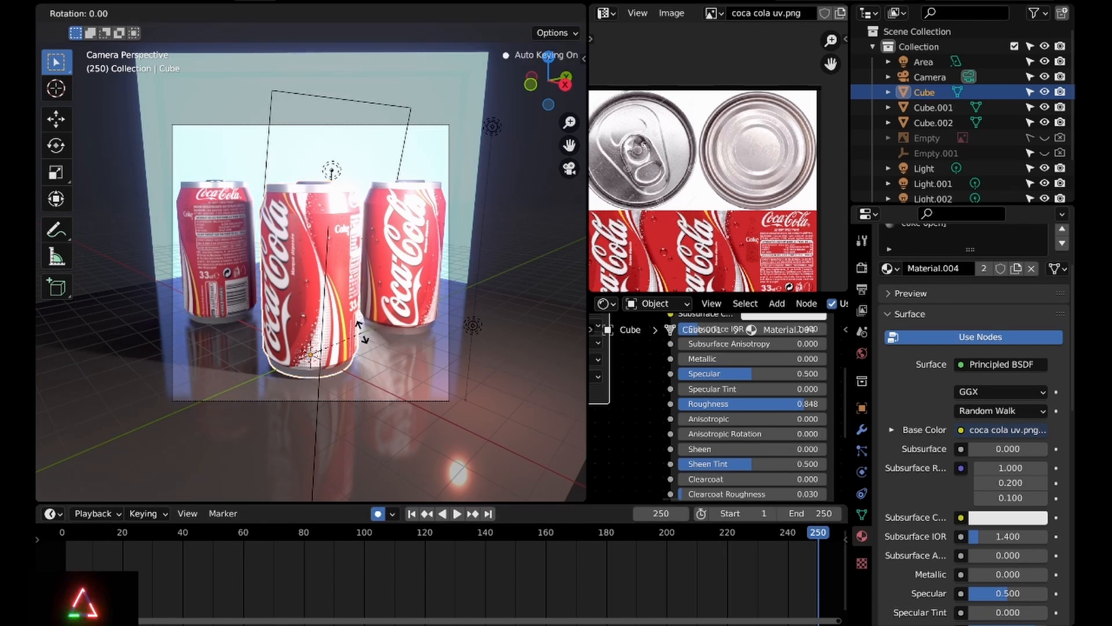
left_click(394, 497)
At frame 1, rotate the front can about the global Z axis until the ingredients text and part of the logo face the camera
key("shift+Left")
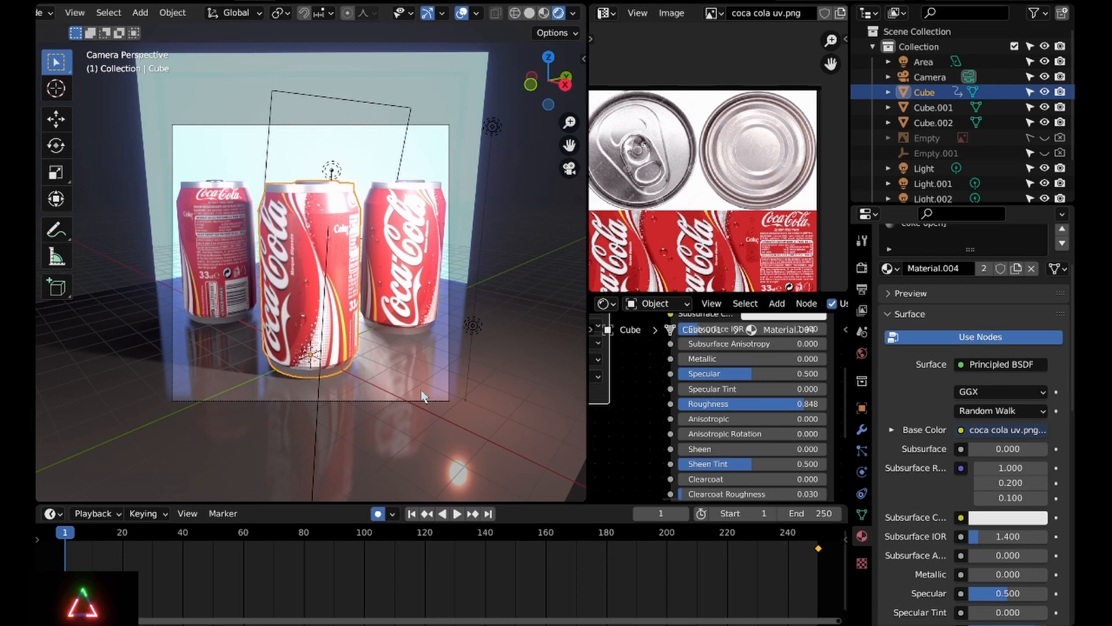
key("r")
key("z")
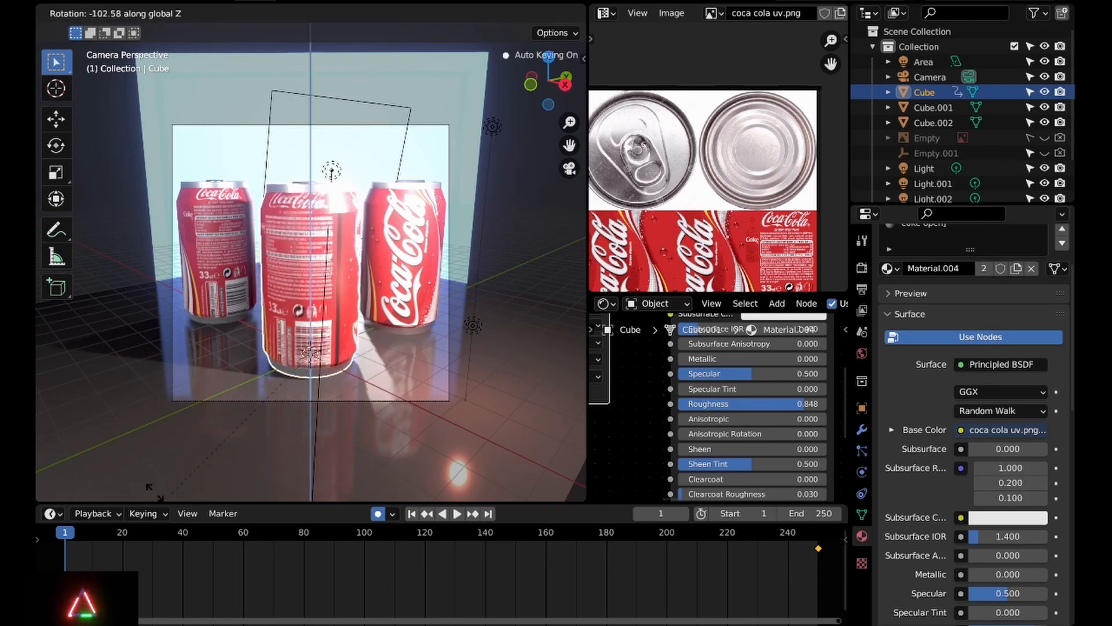
left_click(442, 393)
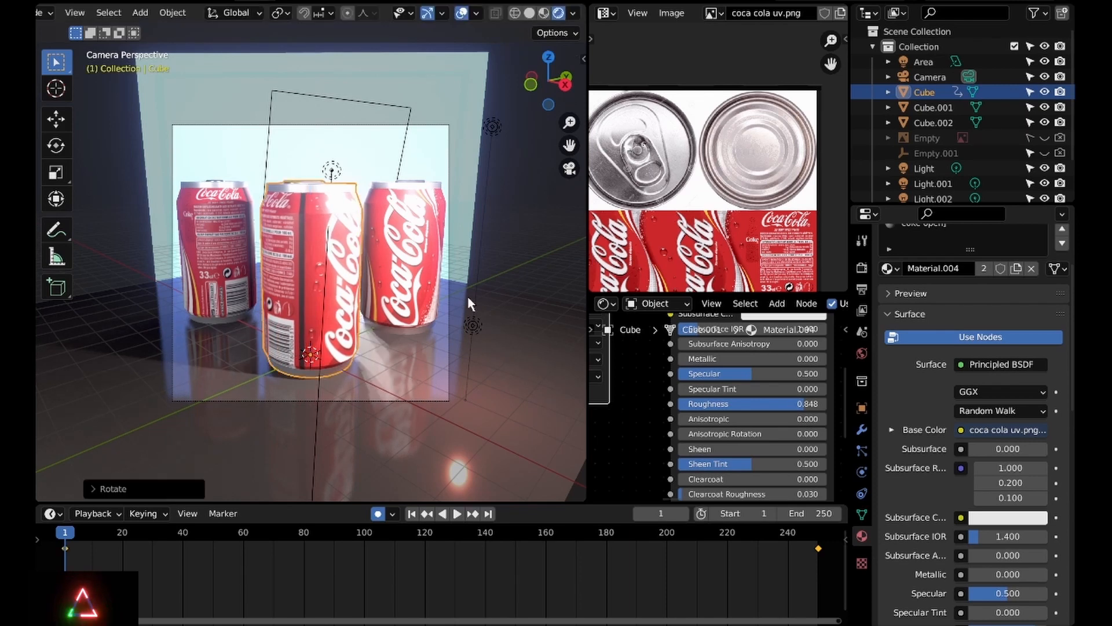
Show all of the front can's UVs and move the label's left border vertices slightly inward along X, off the texture's edge
key("Tab")
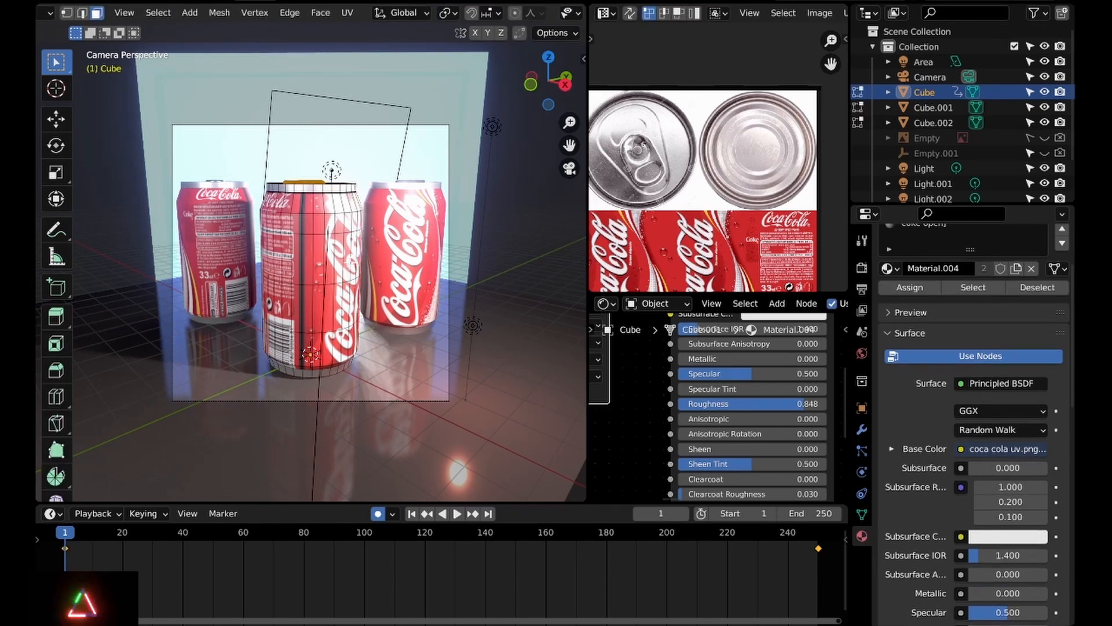
key("a")
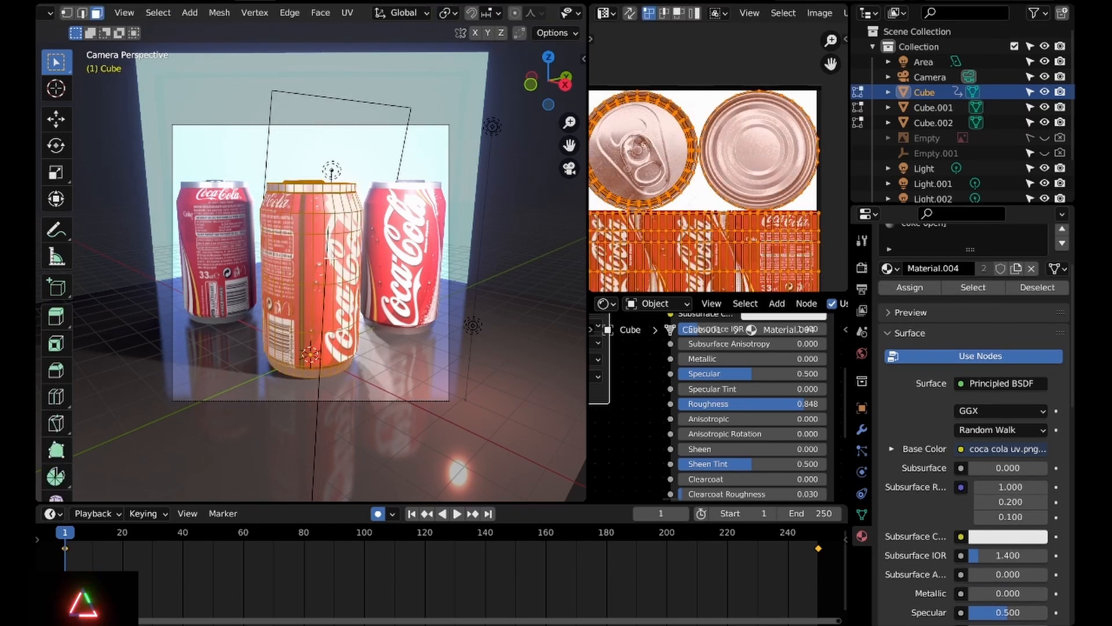
middle_click_drag(744, 253, 770, 179)
scroll(768, 164, "up", 5)
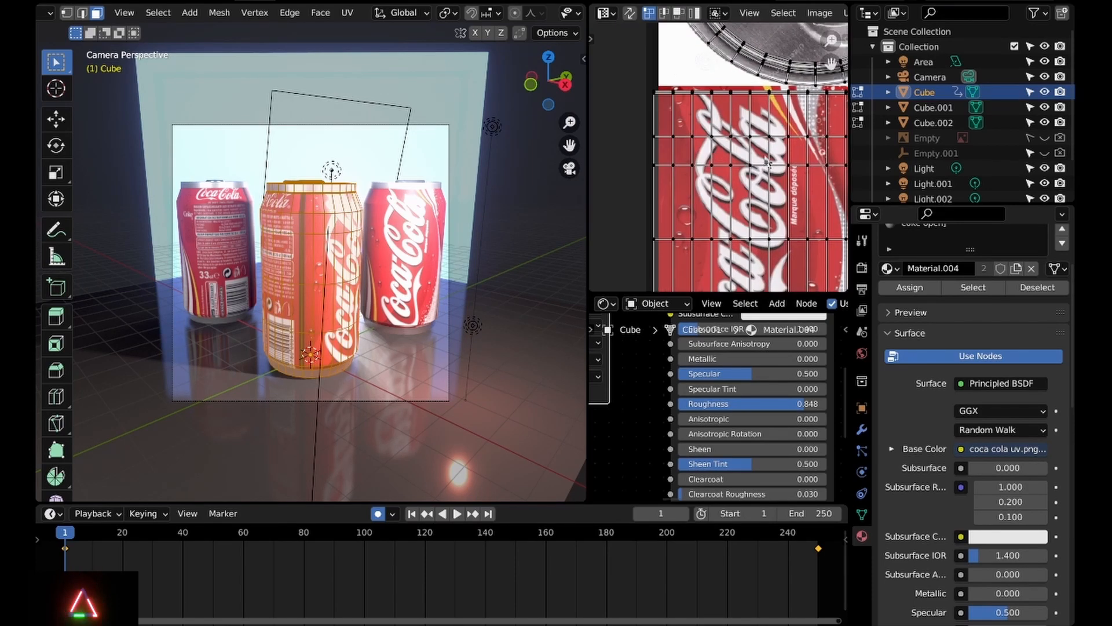
left_click_drag(646, 80, 658, 310)
scroll(698, 226, "down", 3)
middle_click_drag(697, 226, 701, 168)
scroll(701, 168, "up", 2)
key("g")
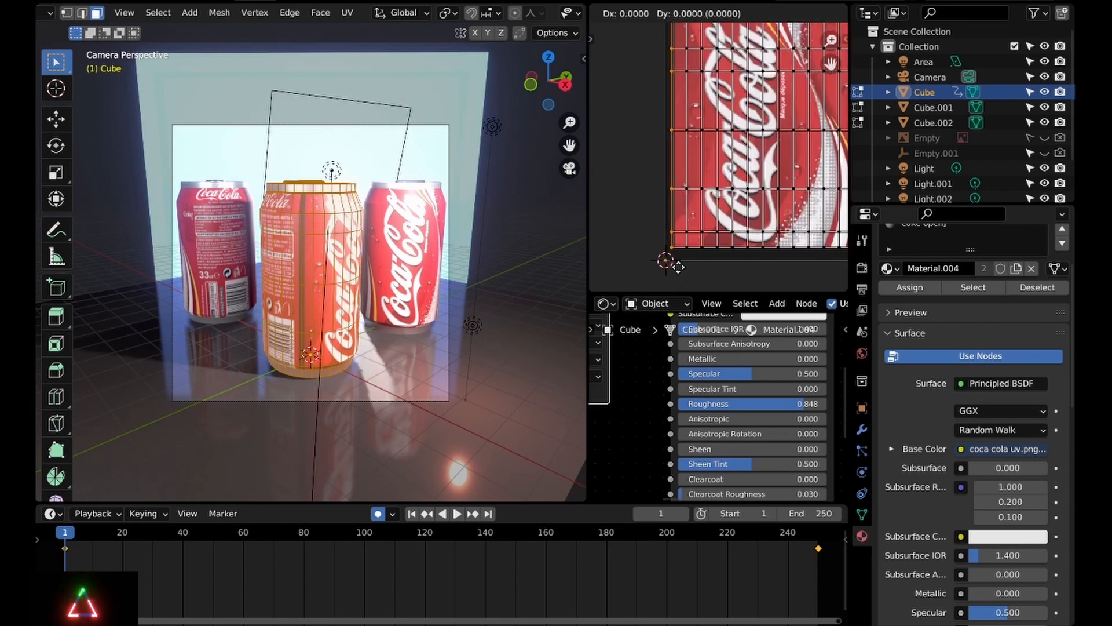
key("x")
left_click(740, 265)
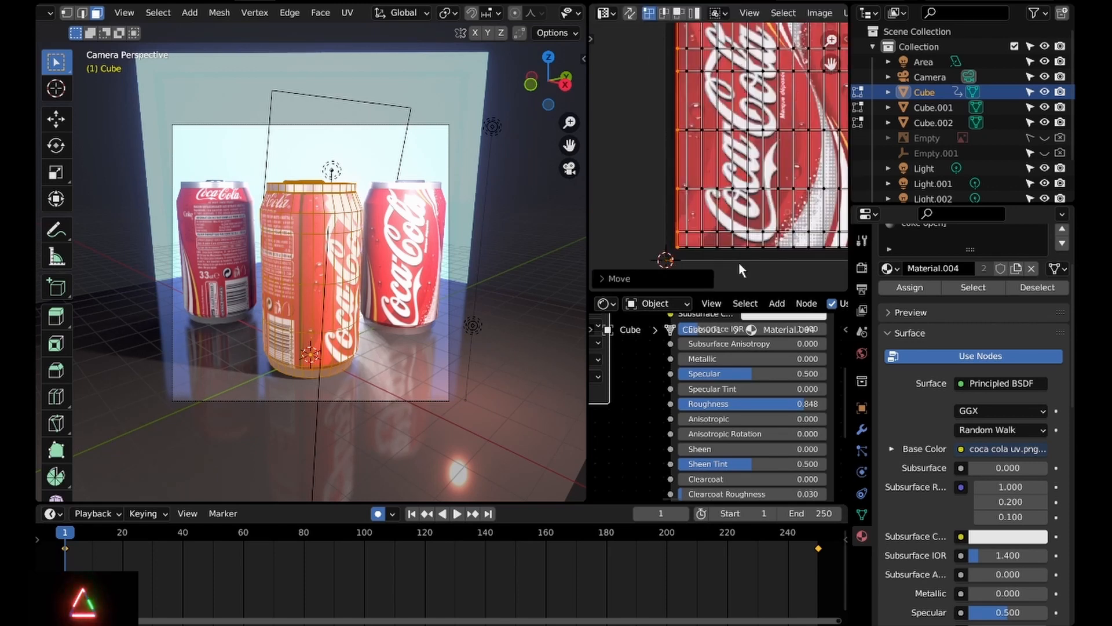
Move the right border vertices of the label's UVs slightly inward along X, beside the barcode
scroll(738, 262, "down", 3)
middle_click_drag(725, 261, 602, 220)
scroll(705, 160, "up", 7)
scroll(705, 159, "down", 5)
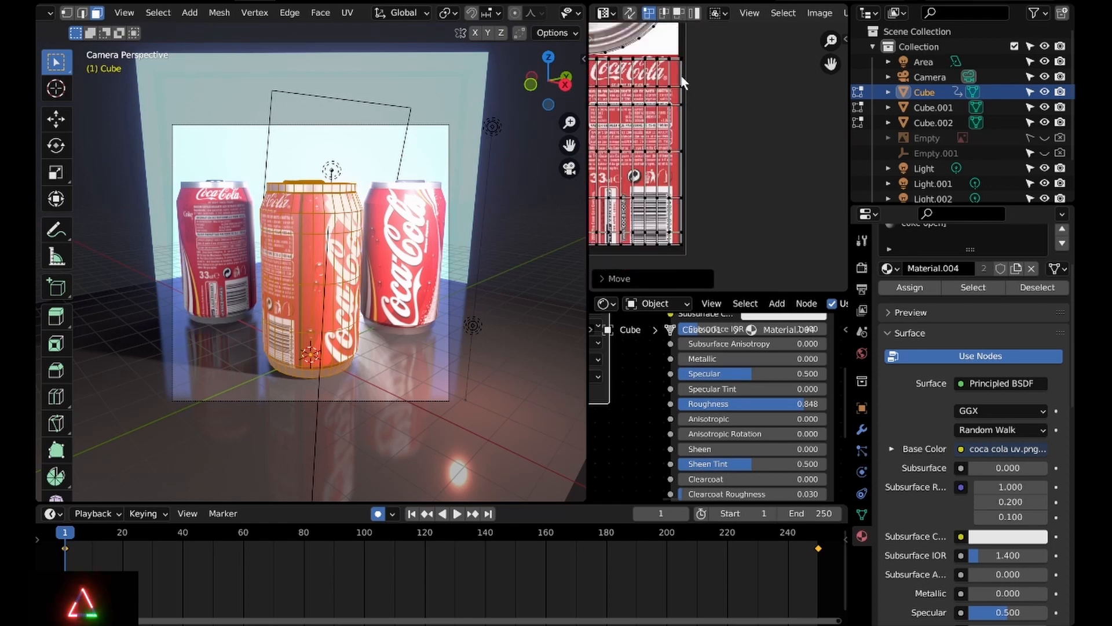
scroll(720, 236, "up", 4)
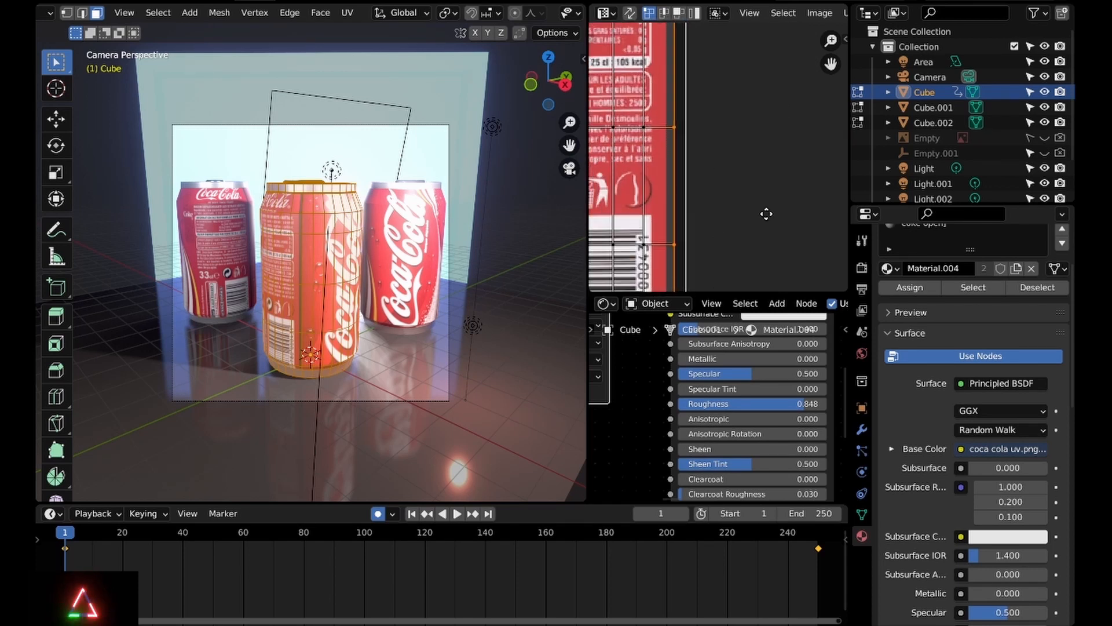
key("g")
key("x")
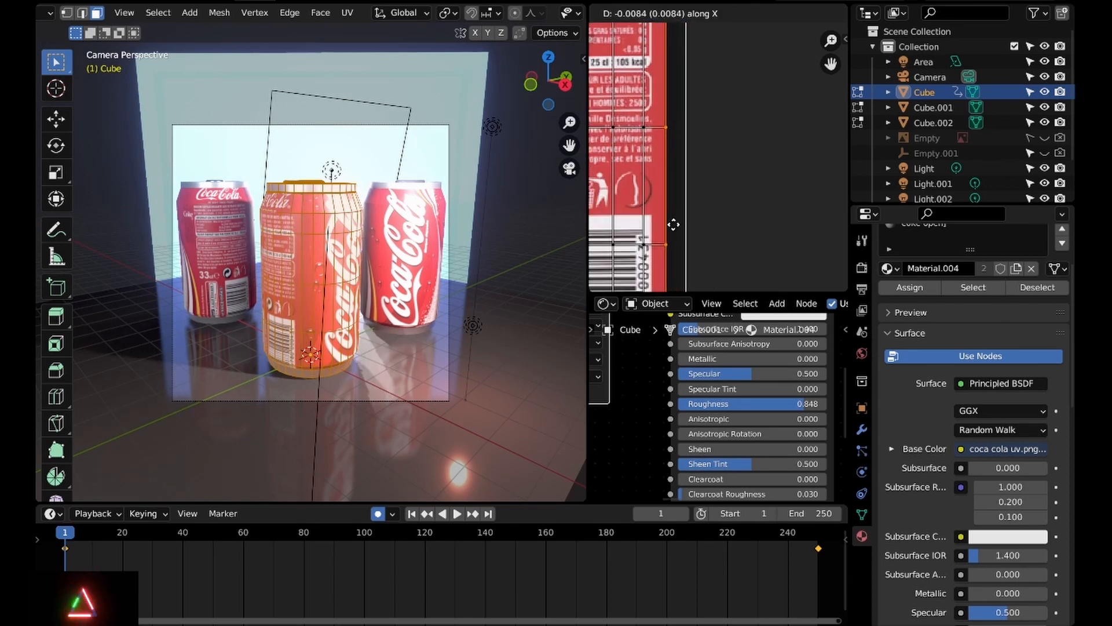
left_click(670, 226)
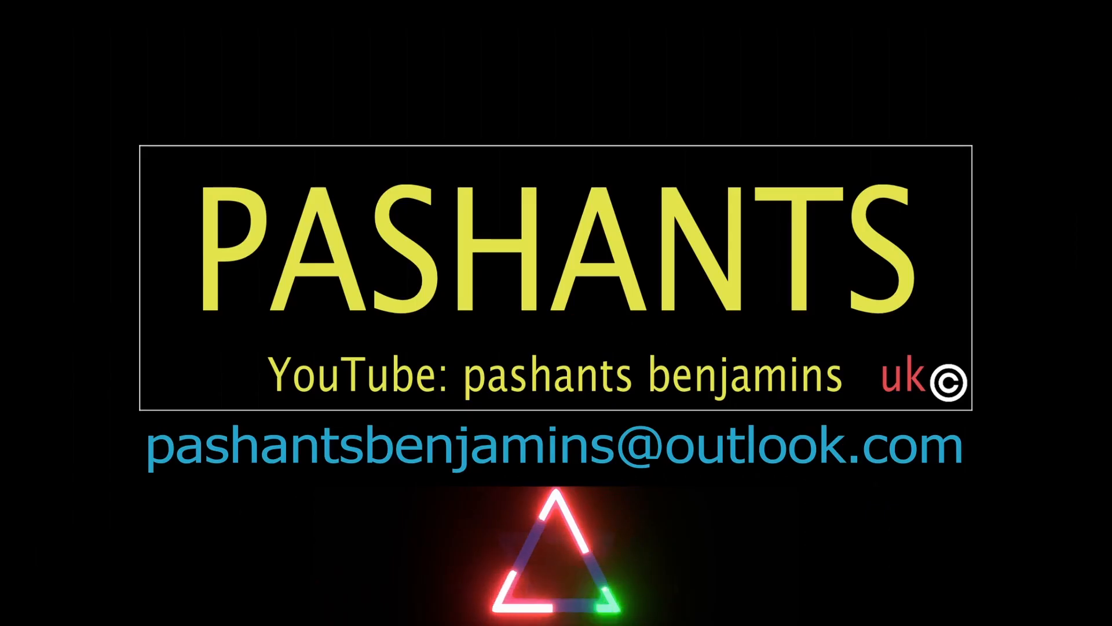